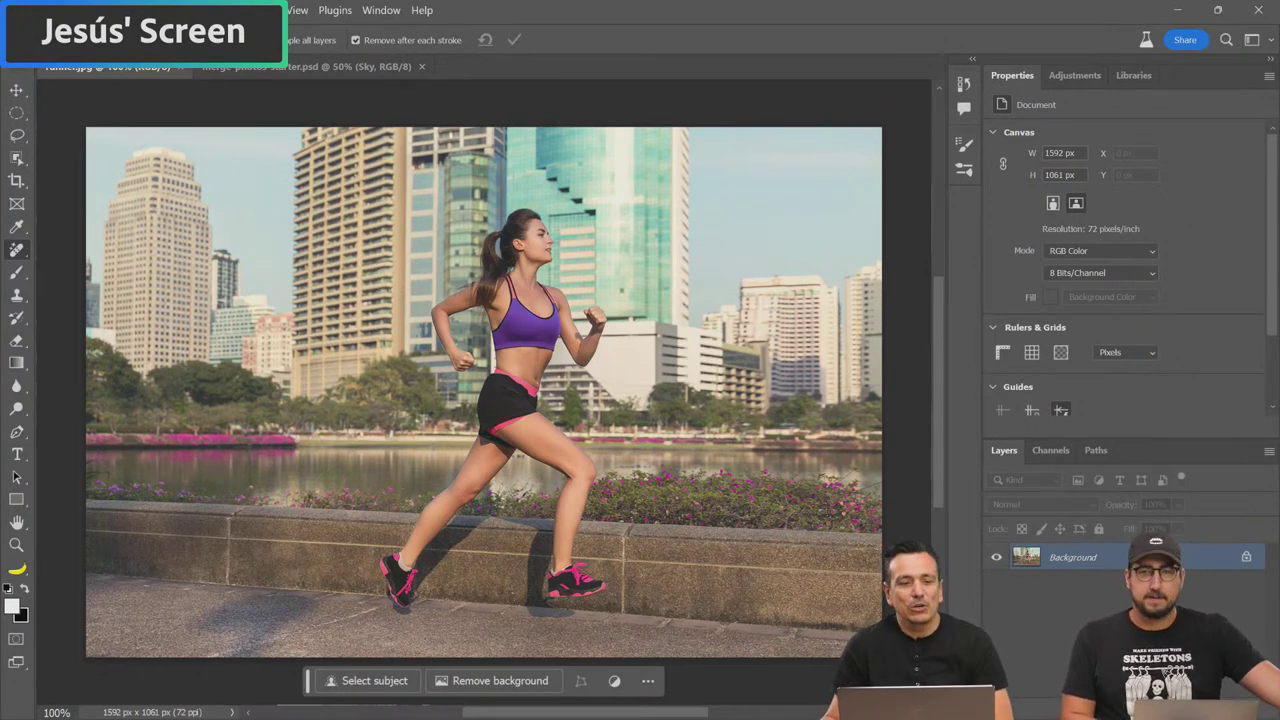
# Step: Switch the width unit of a new document to pixels in the New Document dialog, and close it without creating anything
pyautogui.hotkey('alt', 'f')
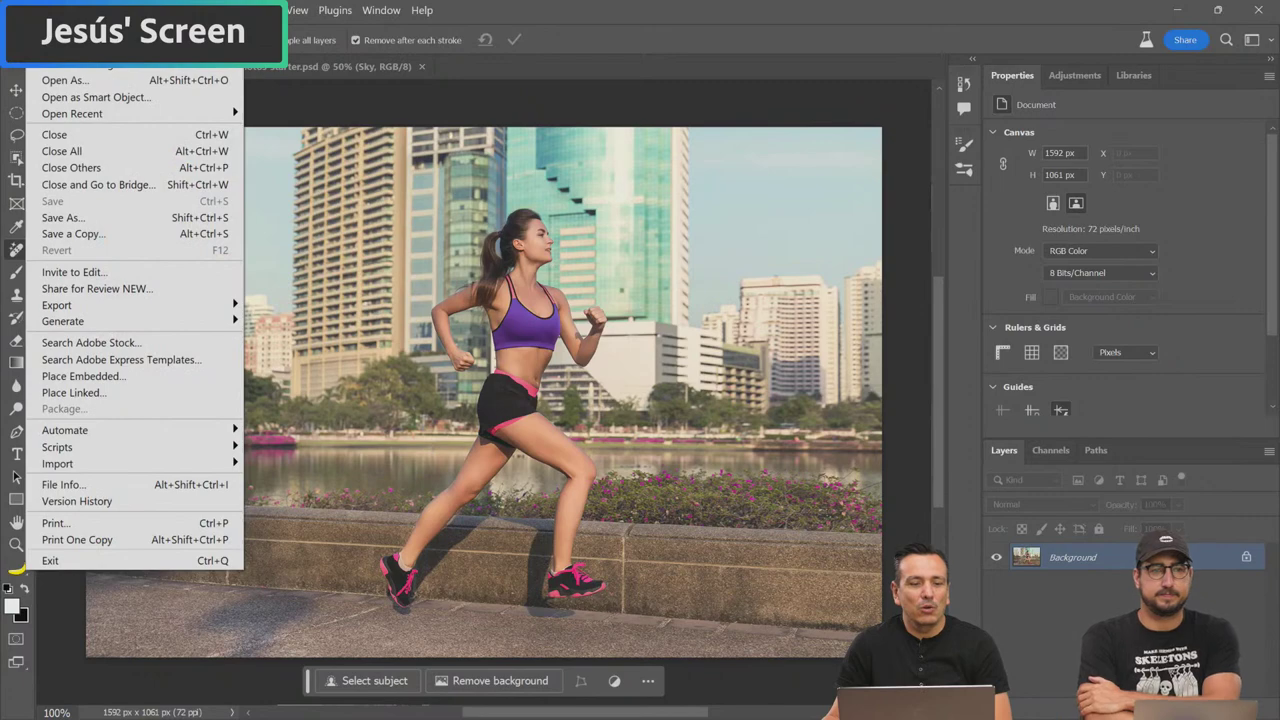
pyautogui.hotkey('ctrl', 'n')
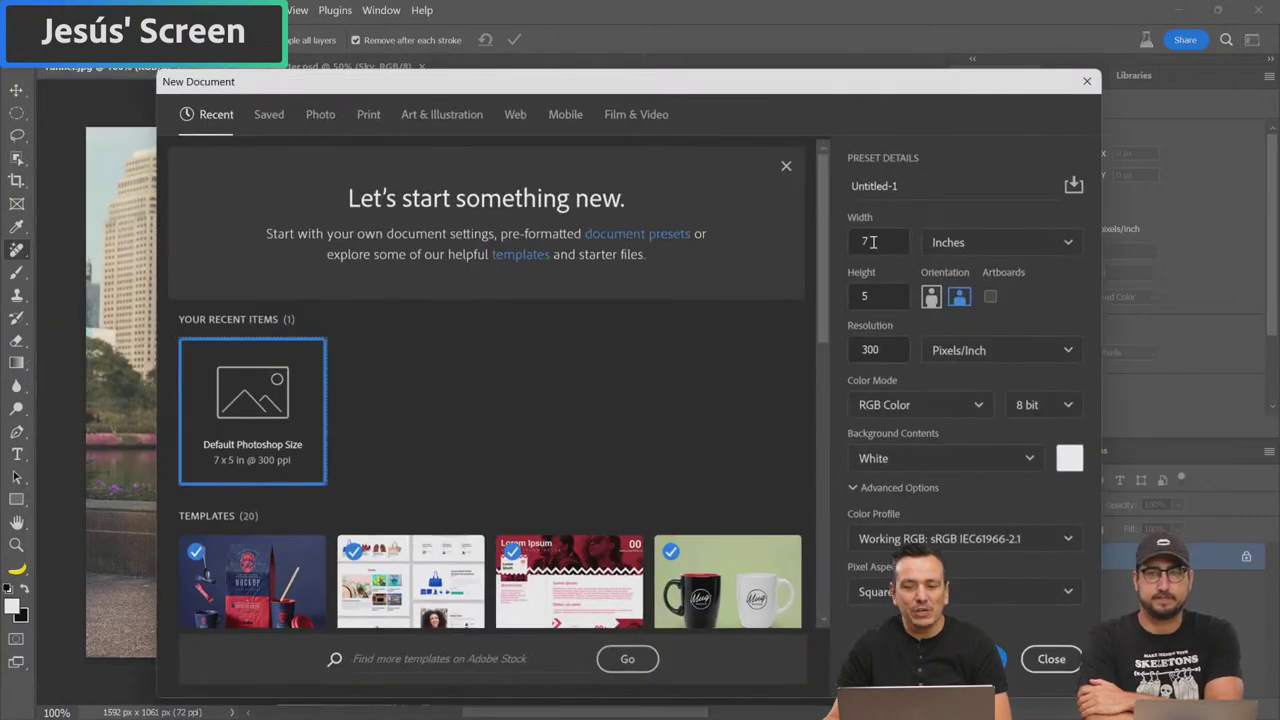
pyautogui.click(955, 246)
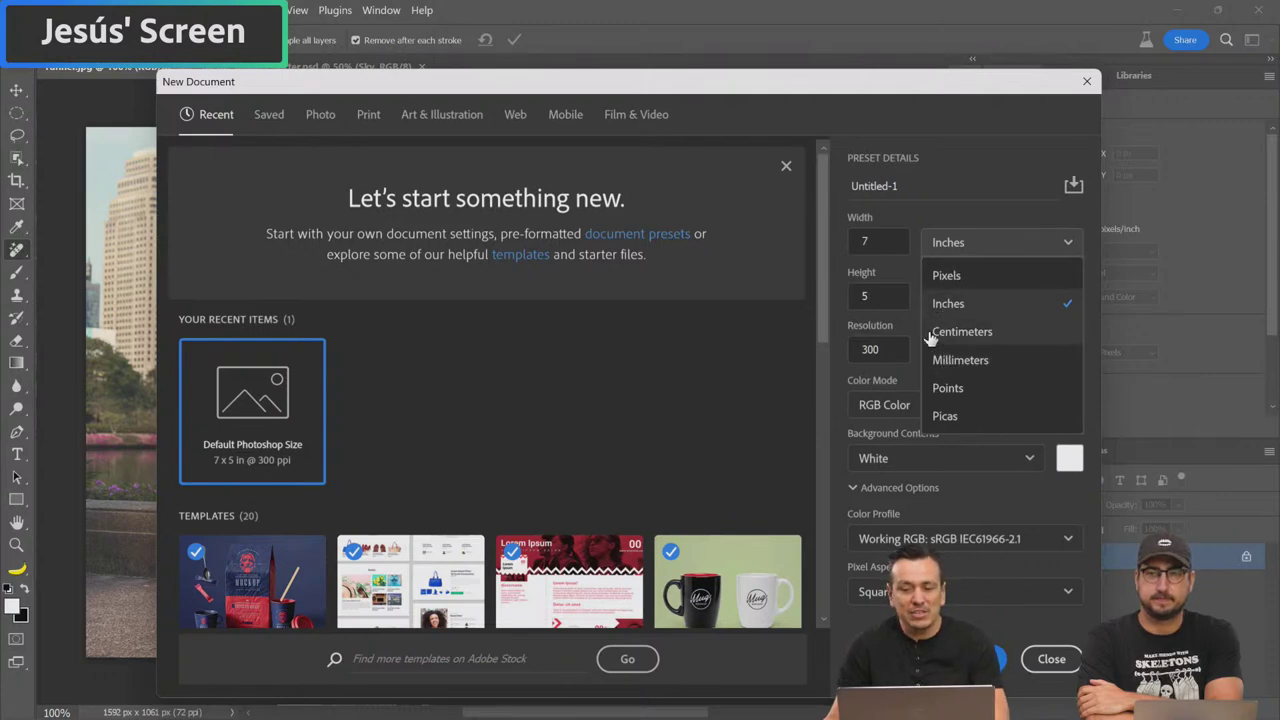
pyautogui.click(962, 276)
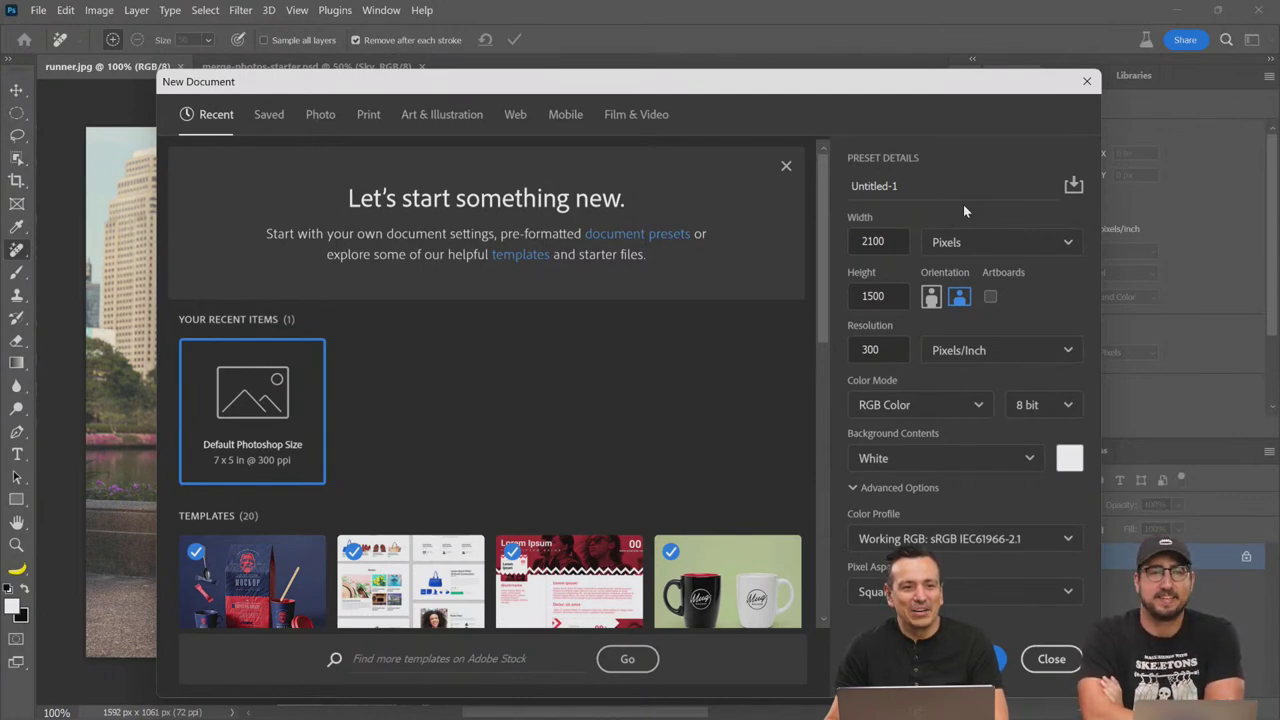
pyautogui.click(981, 243)
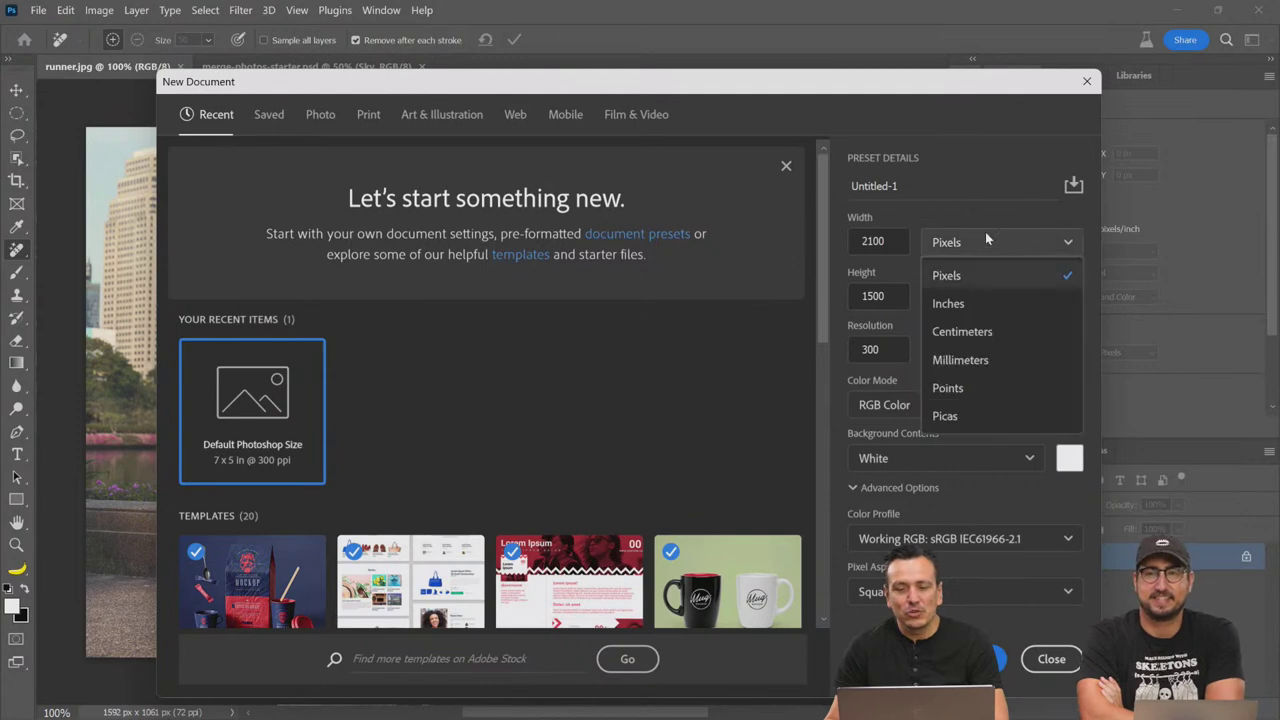
pyautogui.click(984, 225)
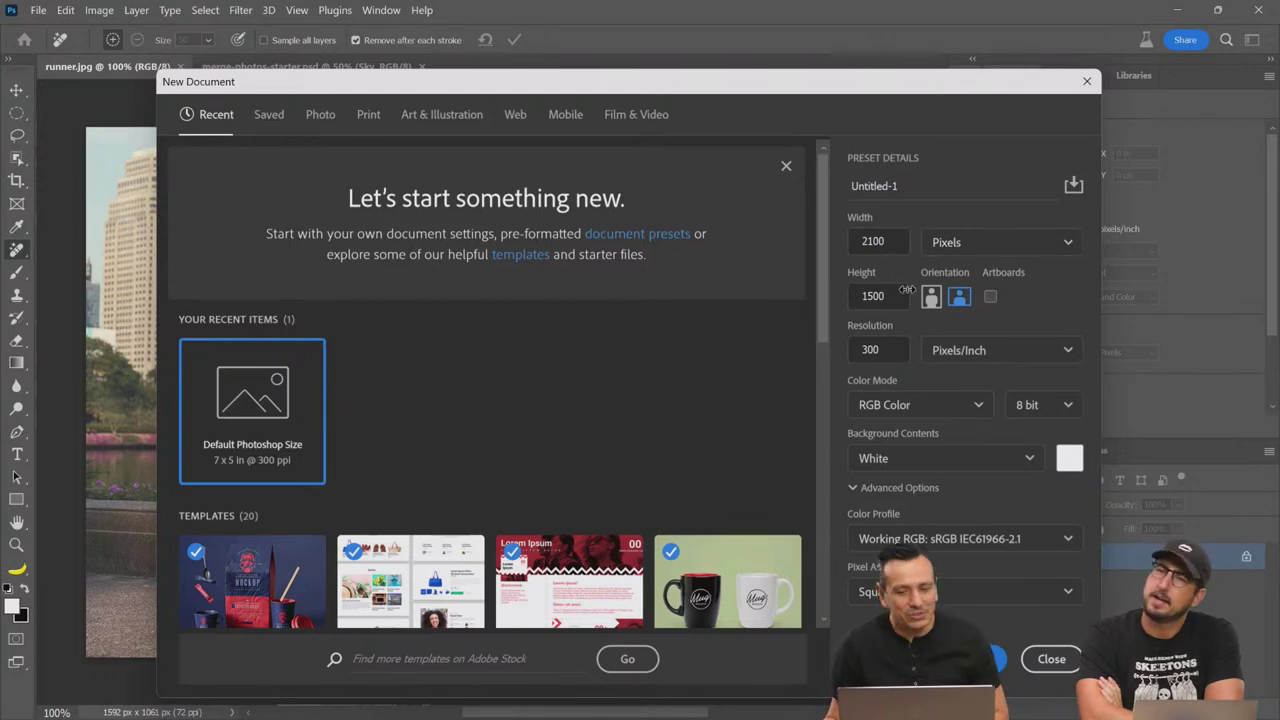
pyautogui.click(1024, 652)
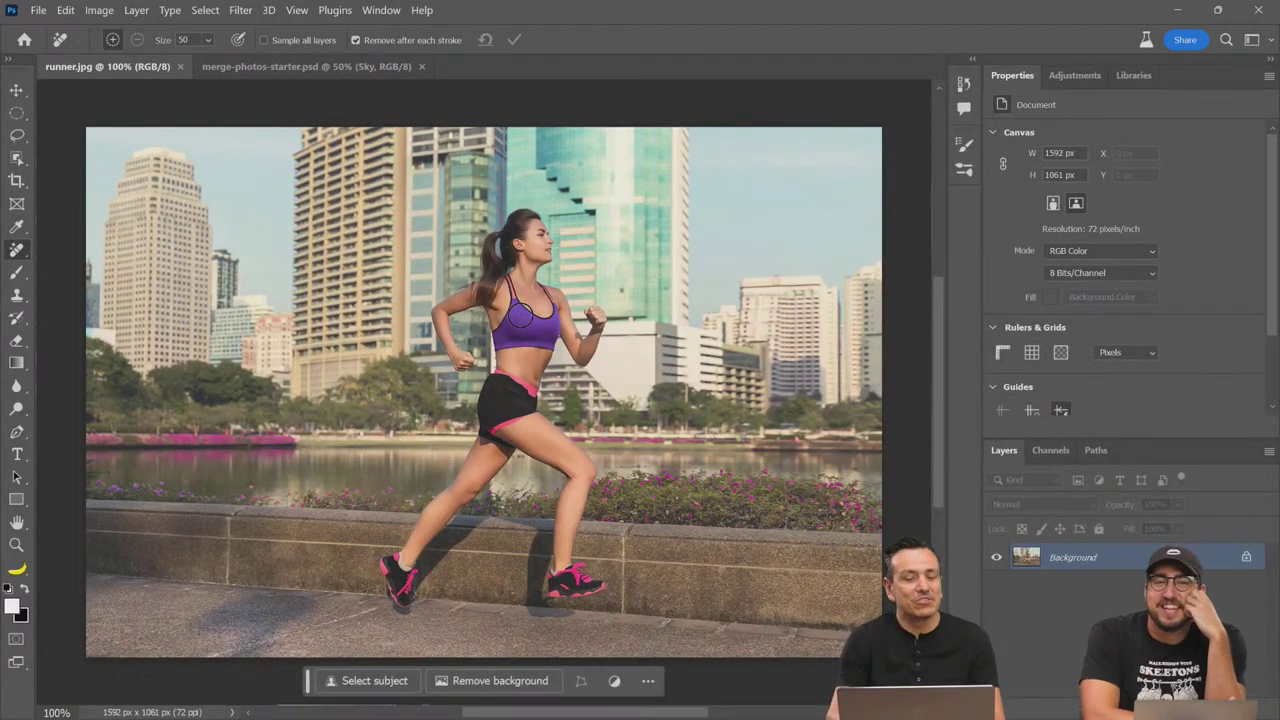
# Step: Enable the legacy "New Document" interface in the General preferences
pyautogui.press('i')
pyautogui.hotkey('ctrl', 'k')
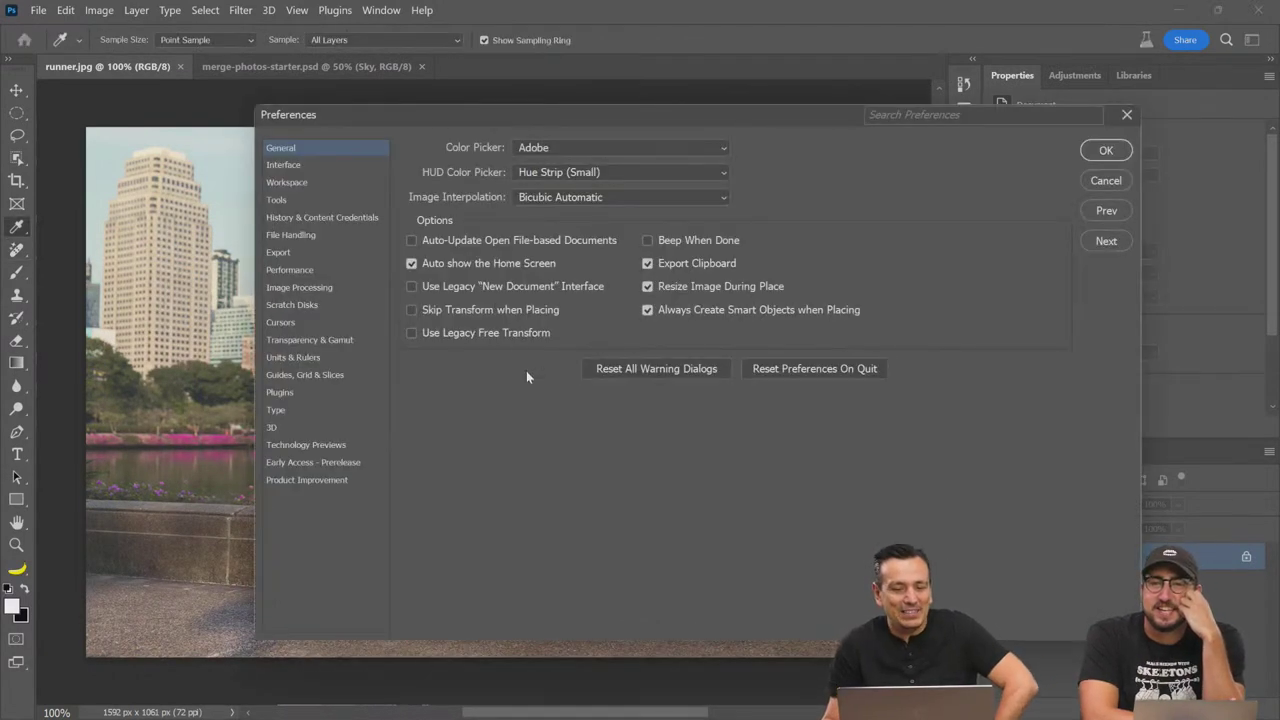
pyautogui.click(411, 286)
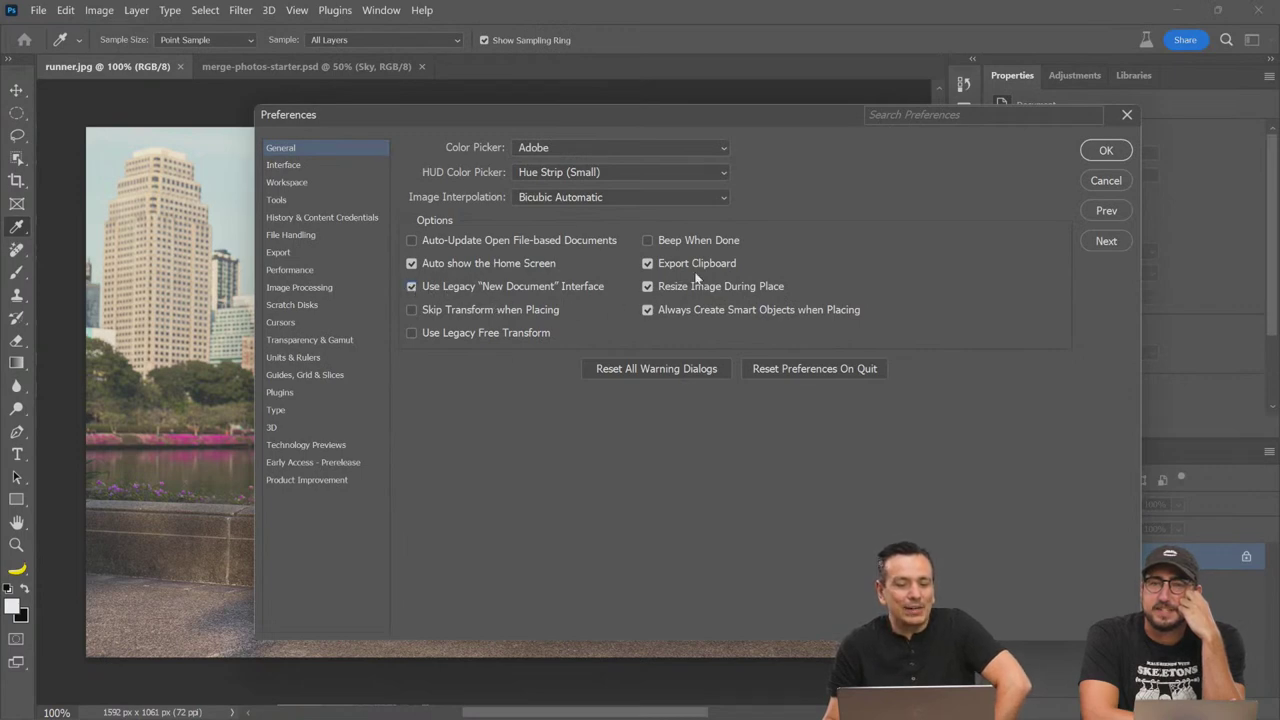
pyautogui.click(1104, 151)
# Step: Open the legacy New dialog and set the document's width and height units to pixels
pyautogui.click(38, 10)
pyautogui.click(48, 30)
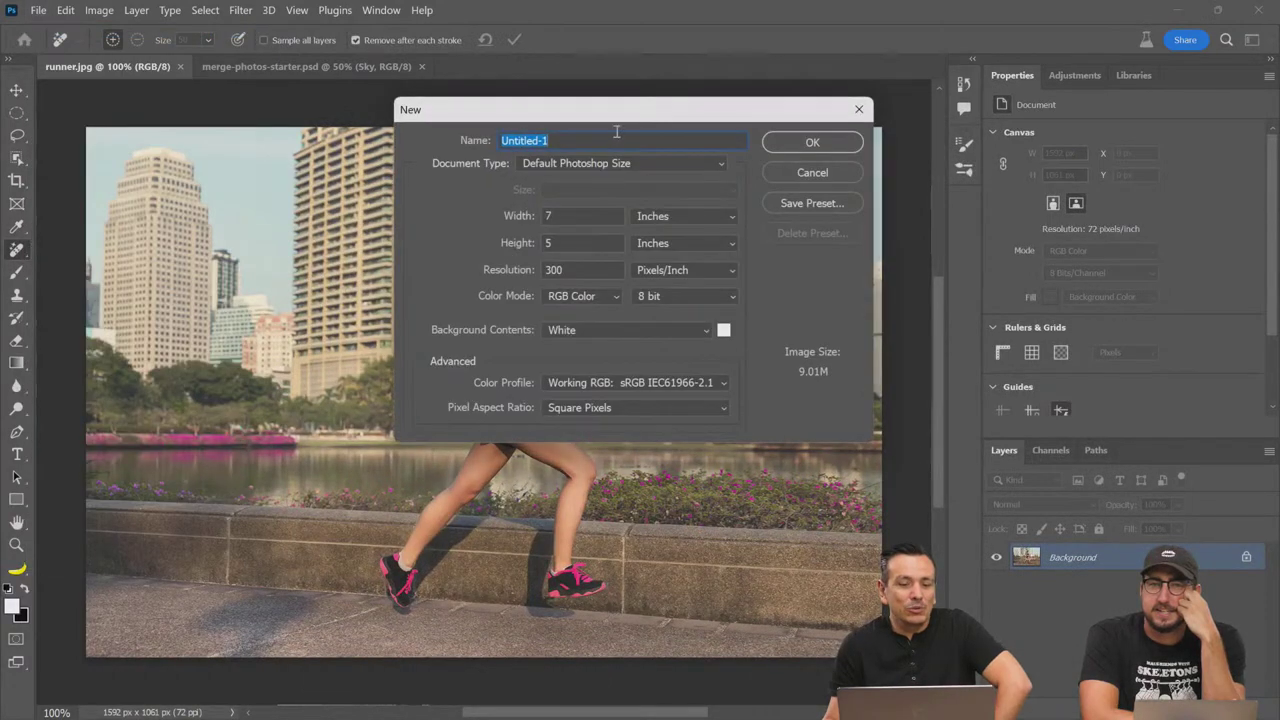
pyautogui.moveTo(600, 140); pyautogui.dragTo(501, 154)
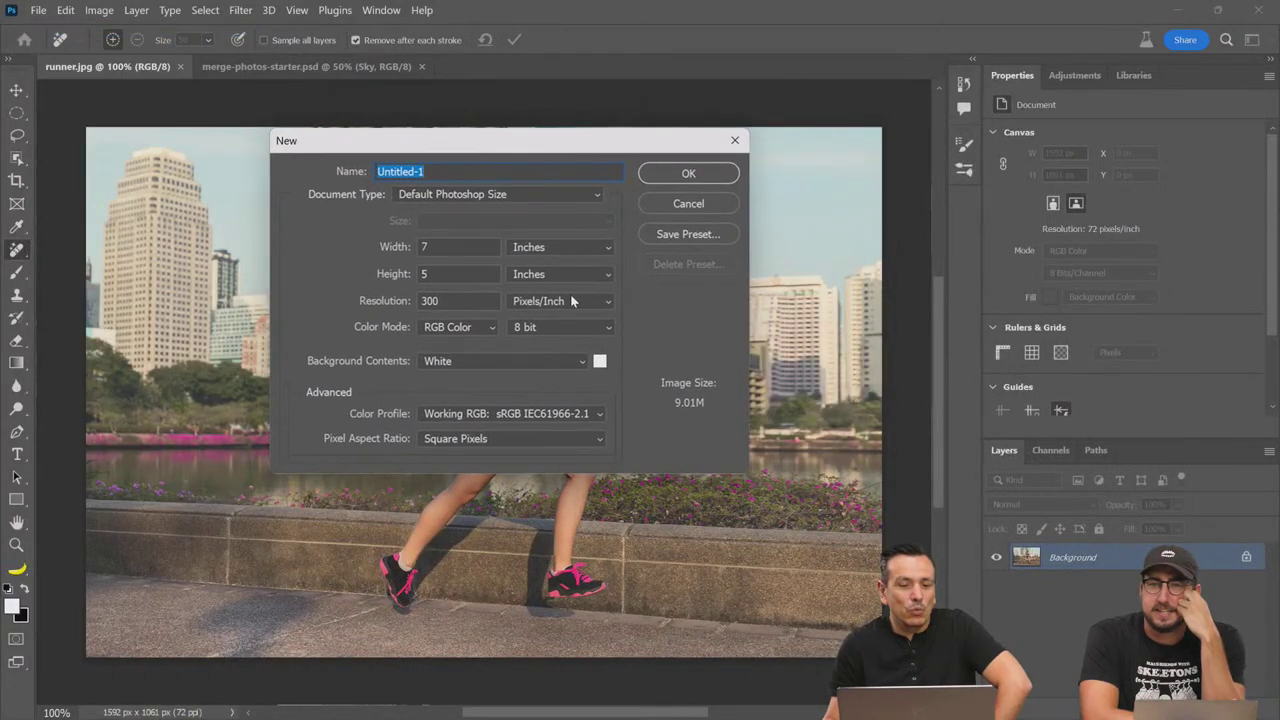
pyautogui.click(546, 247)
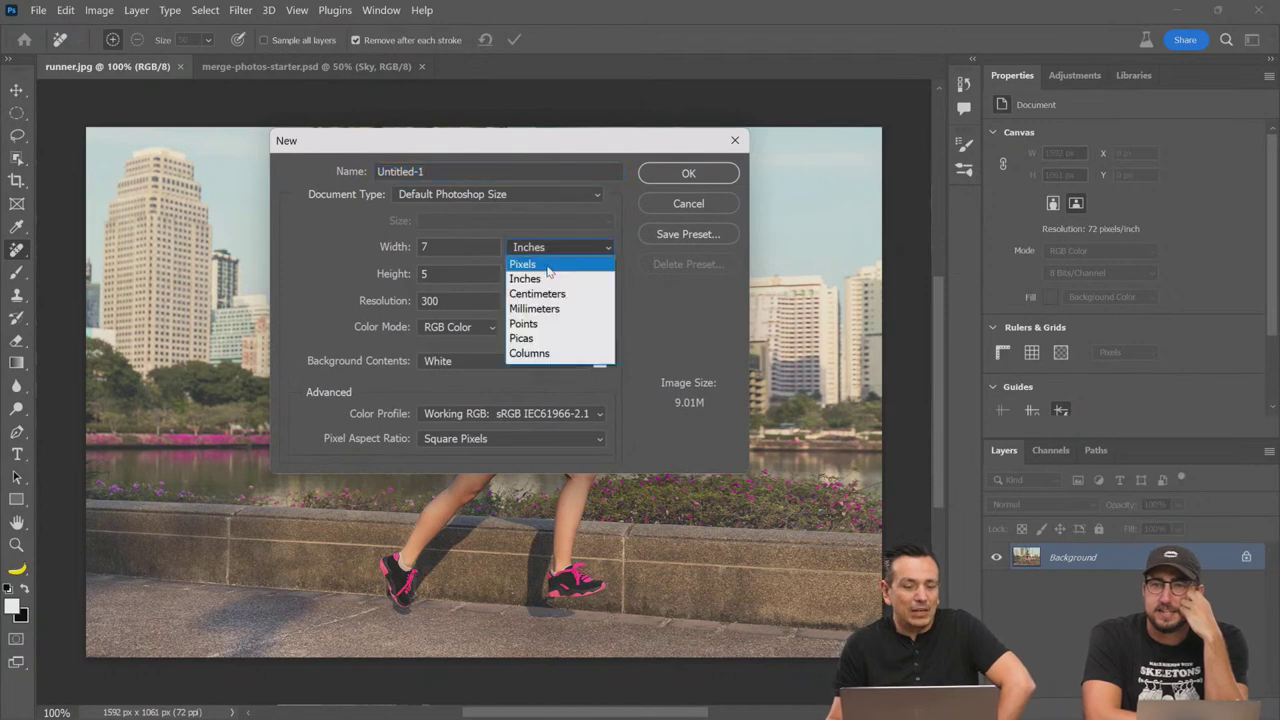
pyautogui.click(547, 264)
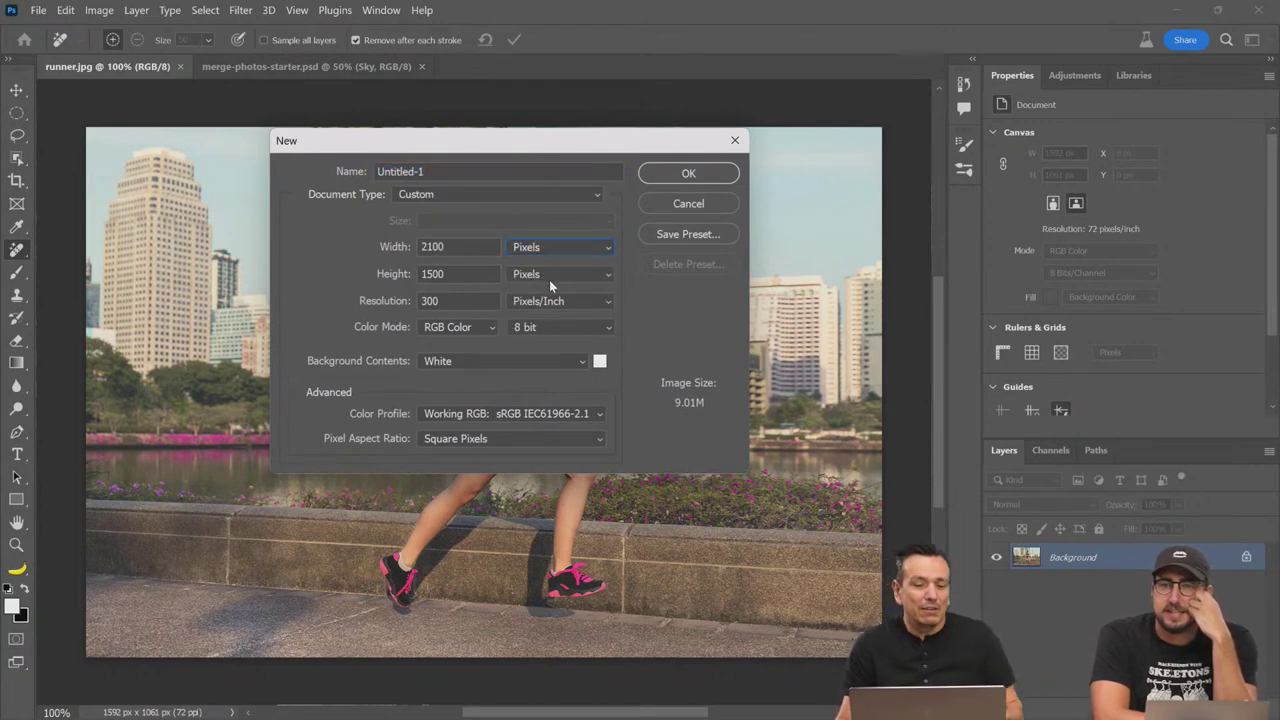
# Step: Set both dimensions of the new document to picas, change only the width unit to pixels, and cancel the dialog
pyautogui.click(546, 276)
pyautogui.click(521, 365)
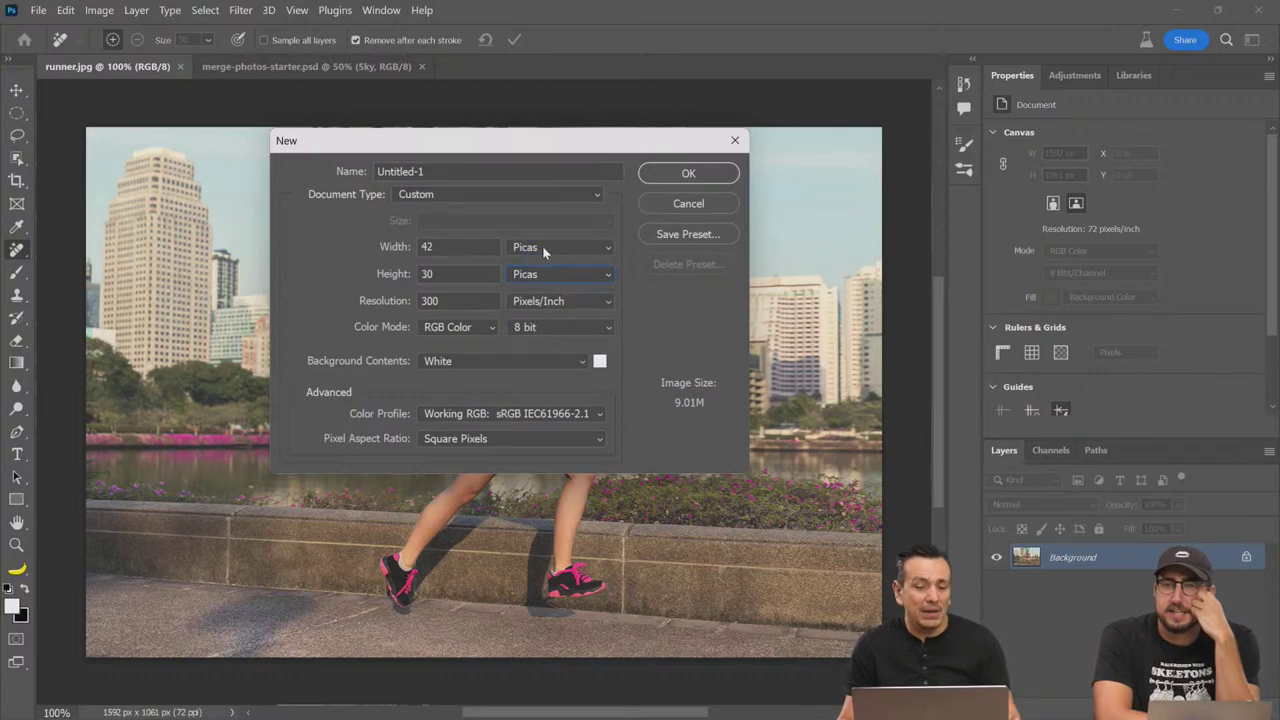
pyautogui.click(542, 247)
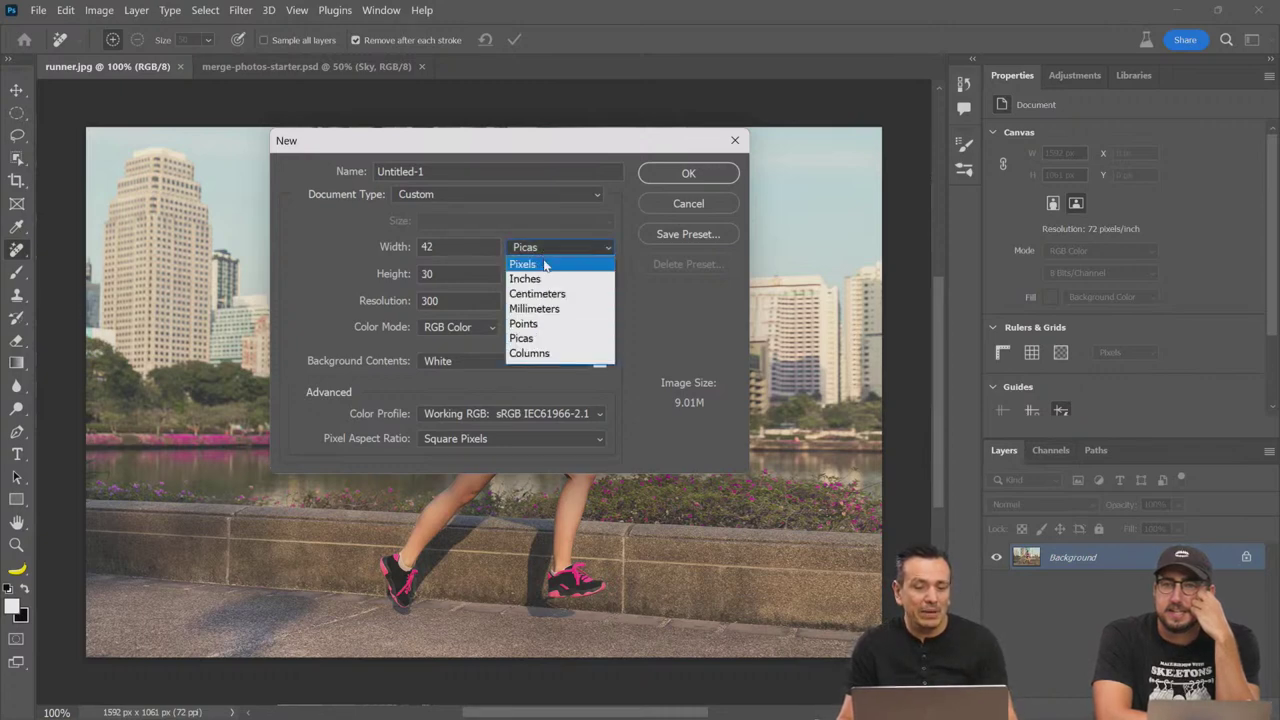
pyautogui.click(540, 263)
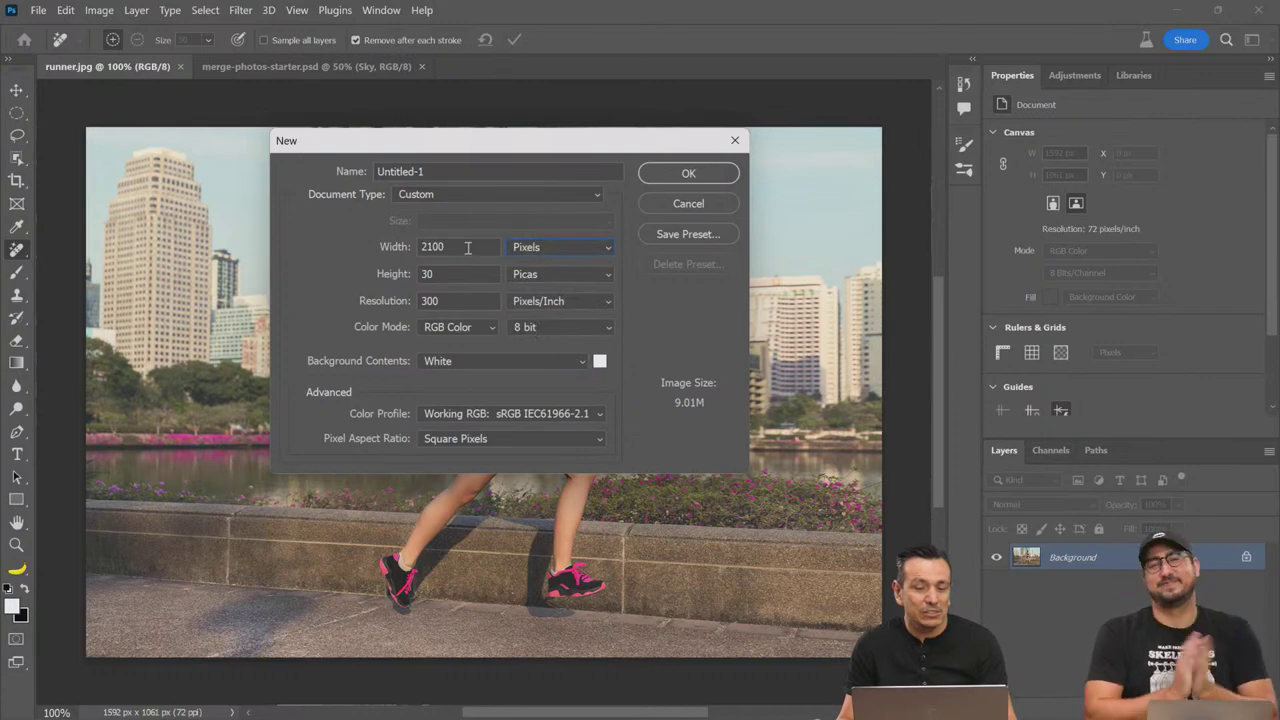
pyautogui.click(702, 206)
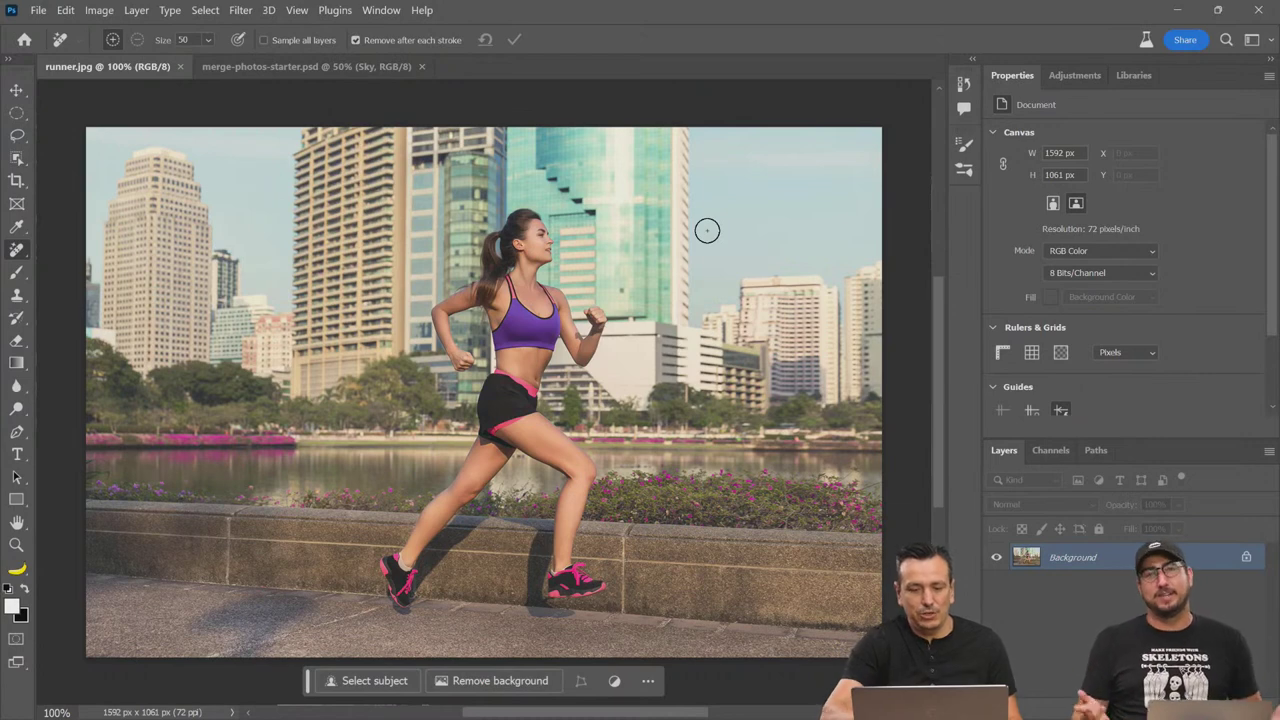
# Step: Disable the legacy "New Document" interface in the General preferences
pyautogui.press('i')
pyautogui.hotkey('ctrl', 'k')
pyautogui.click(486, 286)
pyautogui.click(486, 286)
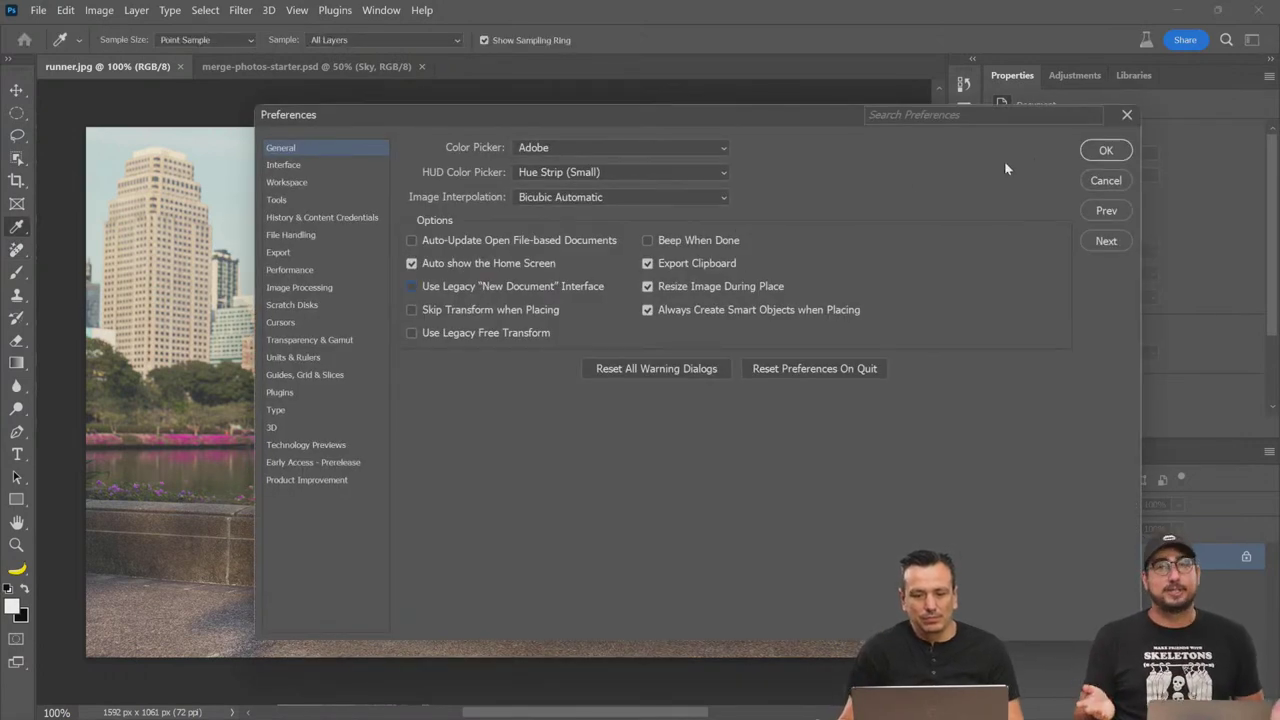
pyautogui.click(1108, 151)
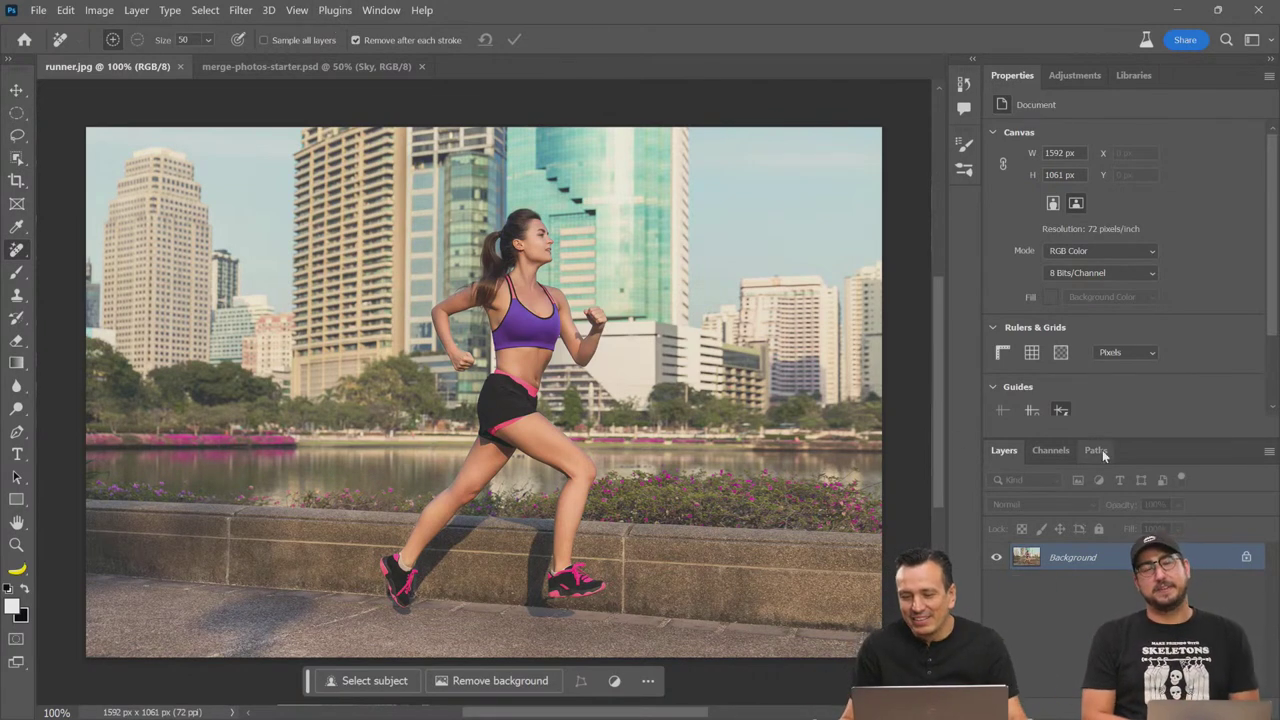
# Step: Enlarge the Layers panel and select the running woman in runner.jpg with Select Subject
pyautogui.moveTo(1124, 441); pyautogui.dragTo(1124, 388)
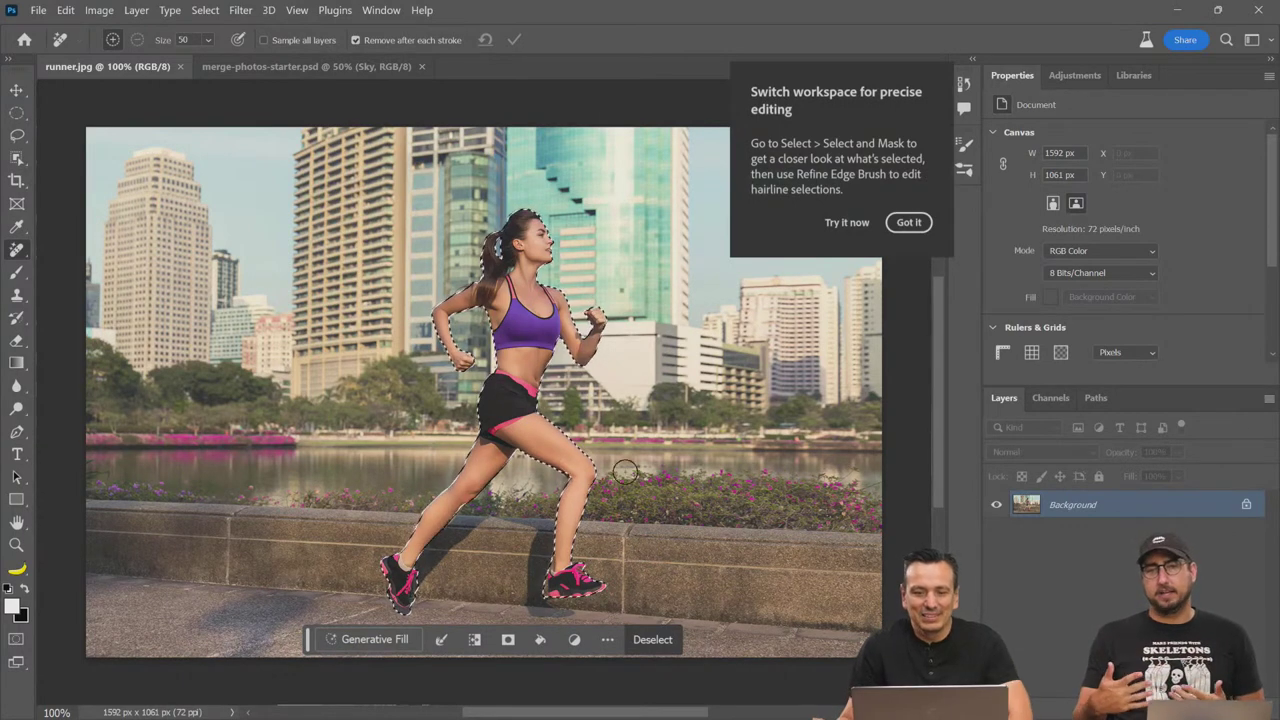
pyautogui.click(909, 222)
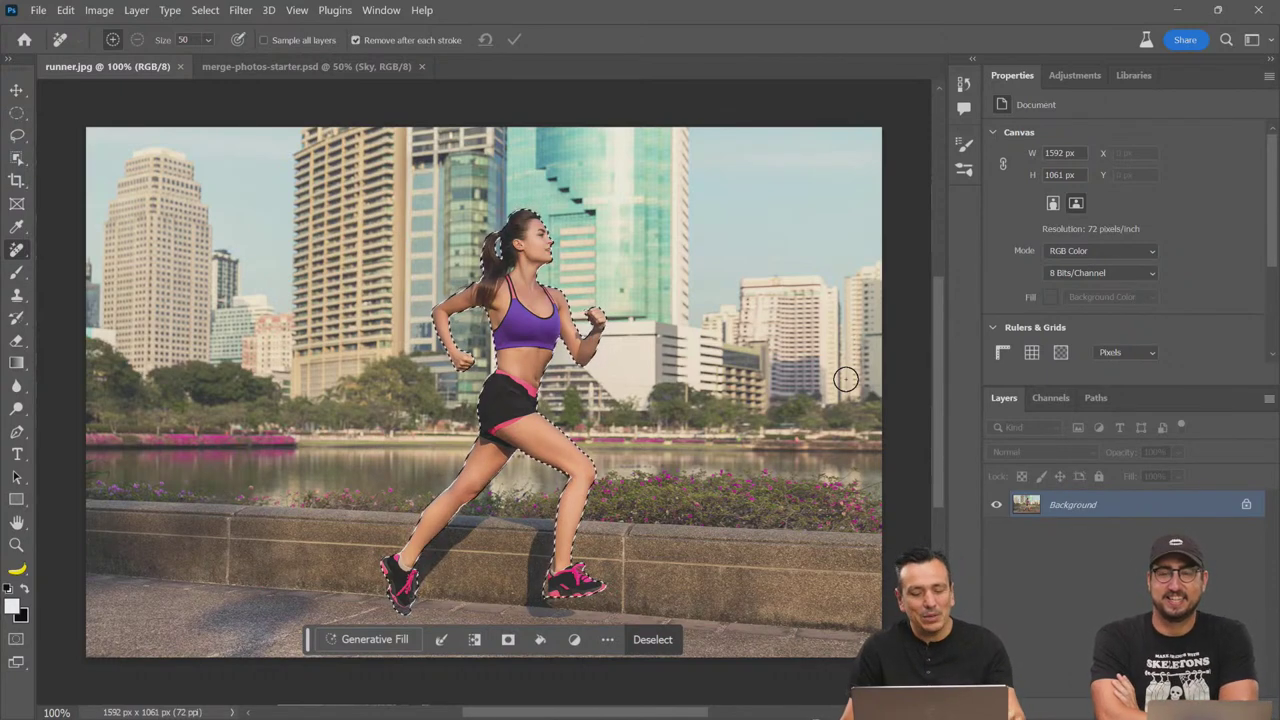
# Step: In Quick Mask mode, paint a patch over the distant buildings behind the runner with a white 125 px brush to add it to the selection
pyautogui.press('q')
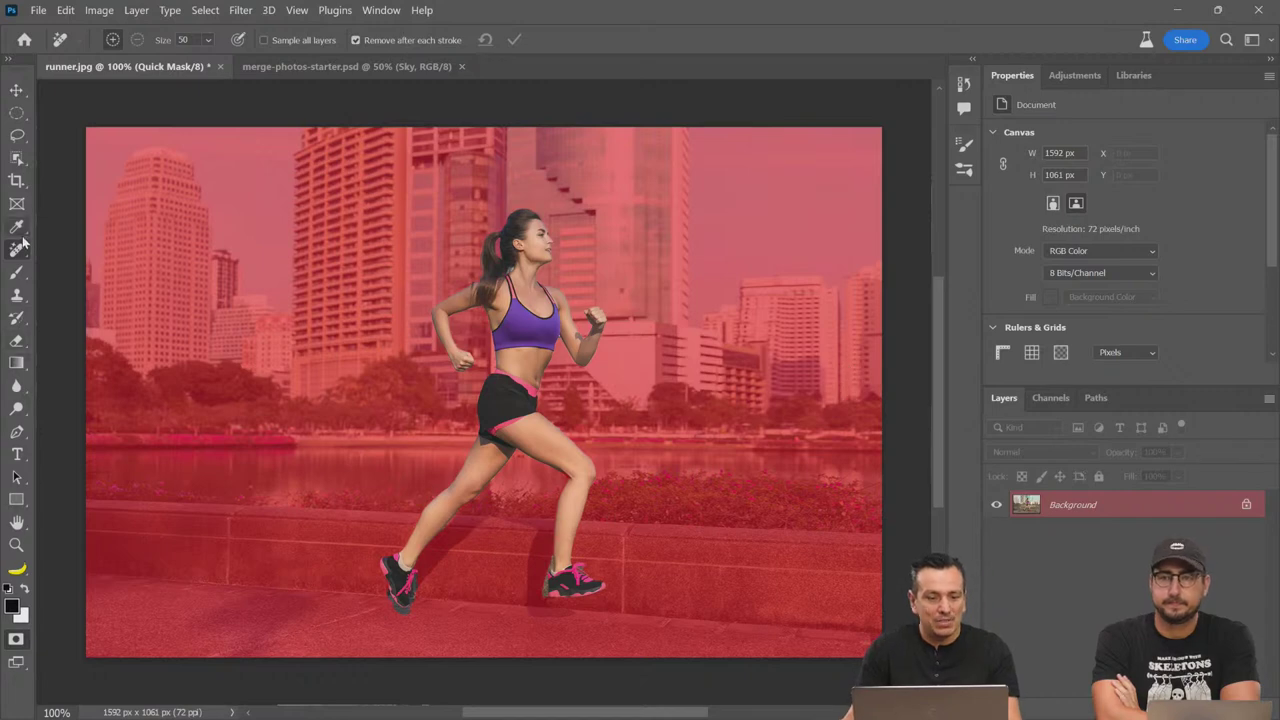
pyautogui.click(18, 274)
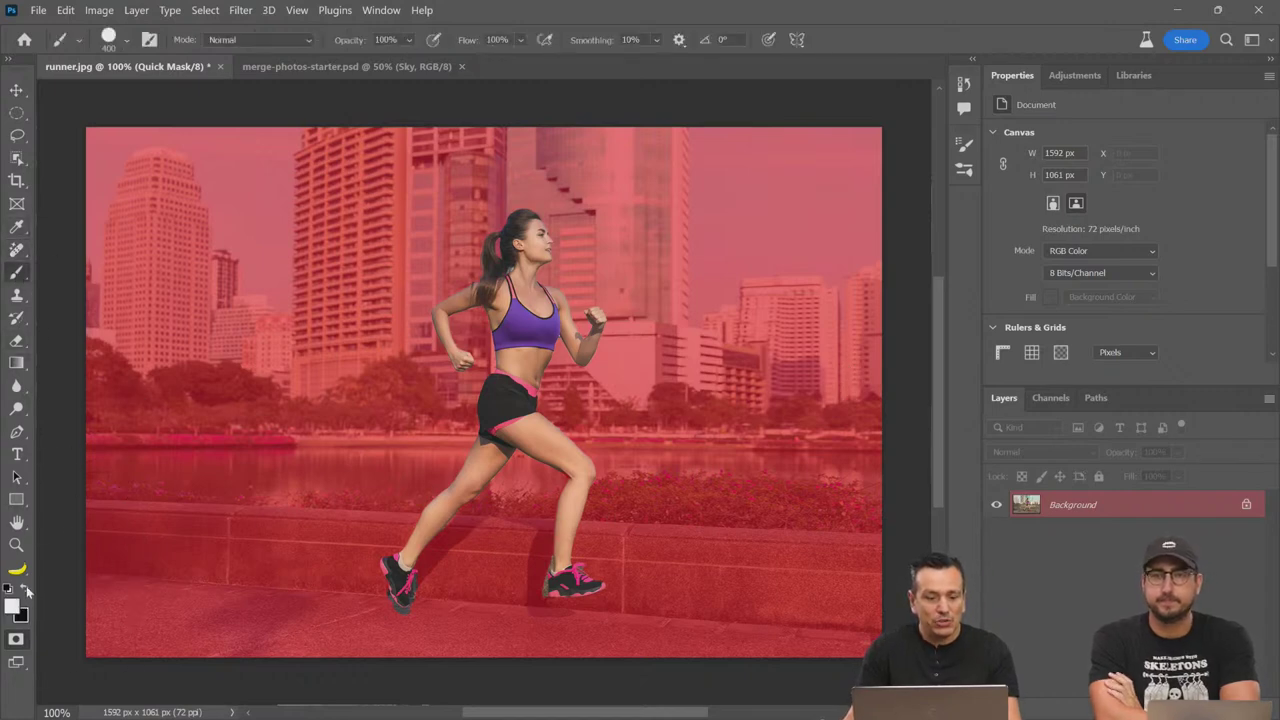
pyautogui.press('[')
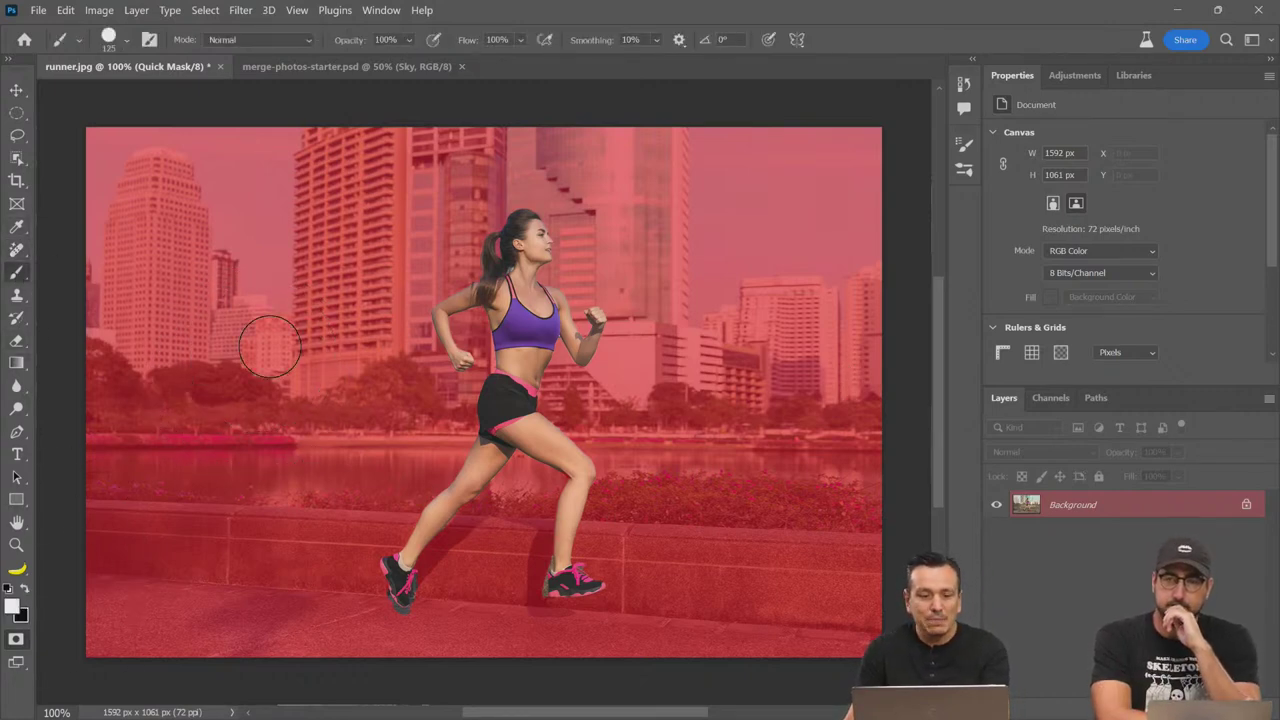
pyautogui.moveTo(269, 346); pyautogui.dragTo(264, 380)
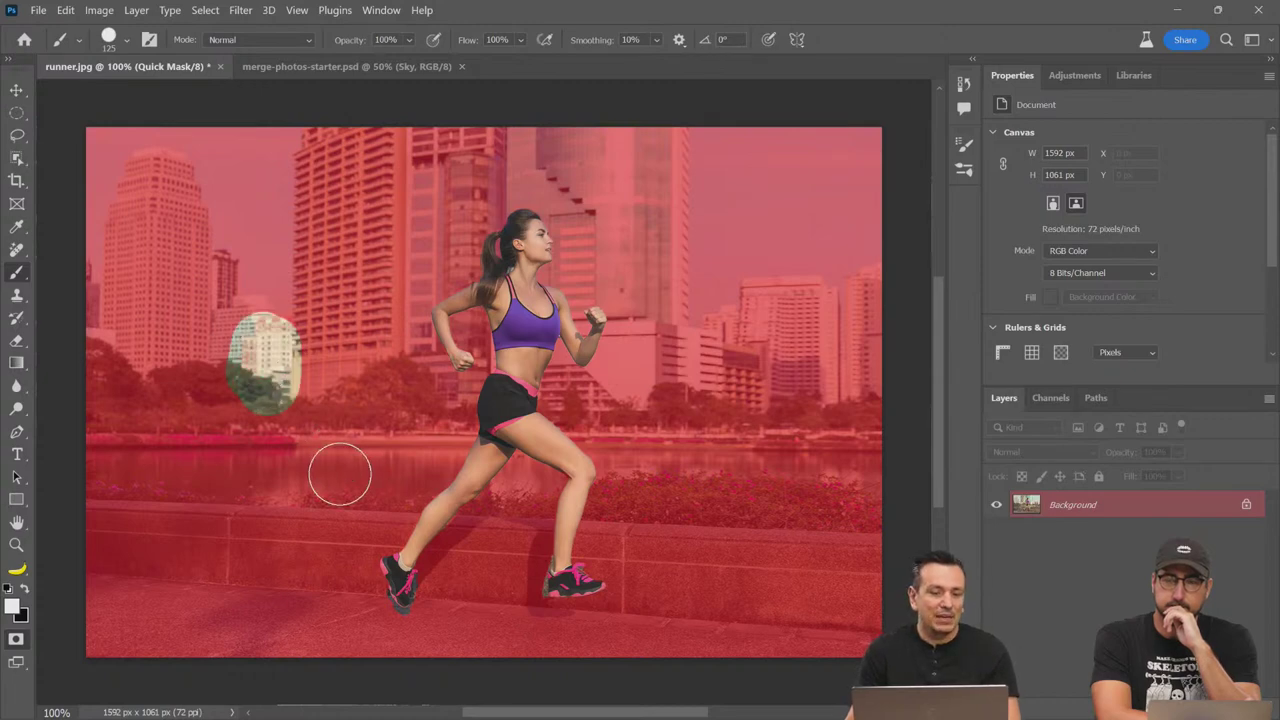
pyautogui.press('q')
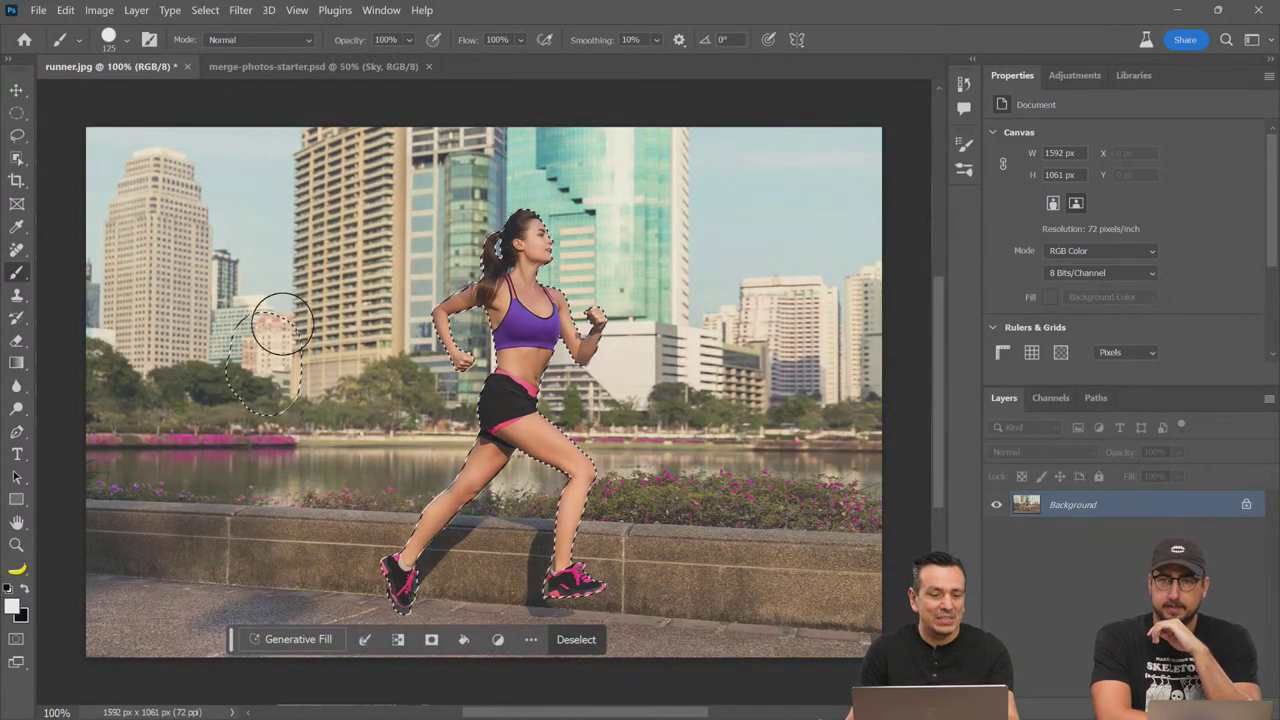
# Step: Paint over the added patch with black in Quick Mask mode to remove it, and return to the standard selection view
pyautogui.press('q')
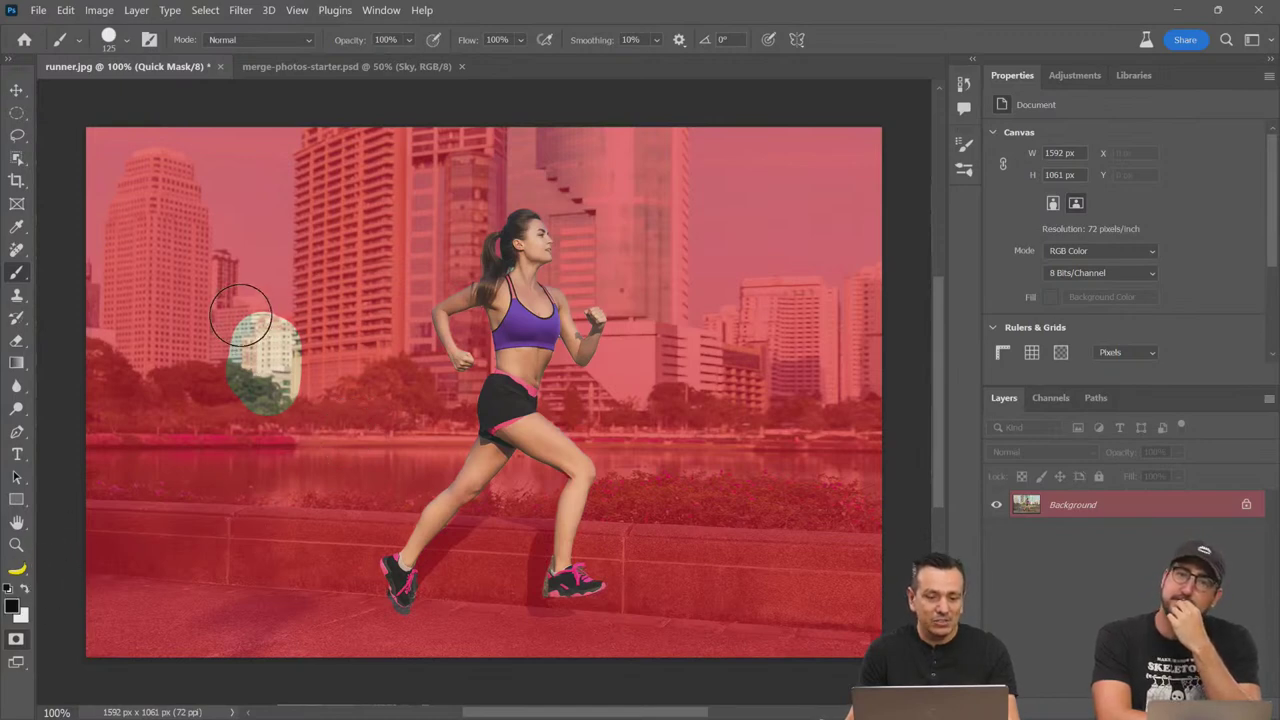
pyautogui.moveTo(240, 316)
pyautogui.mouseDown()
pyautogui.moveTo(237, 383)
pyautogui.moveTo(267, 412)
pyautogui.moveTo(291, 347)
pyautogui.mouseUp()
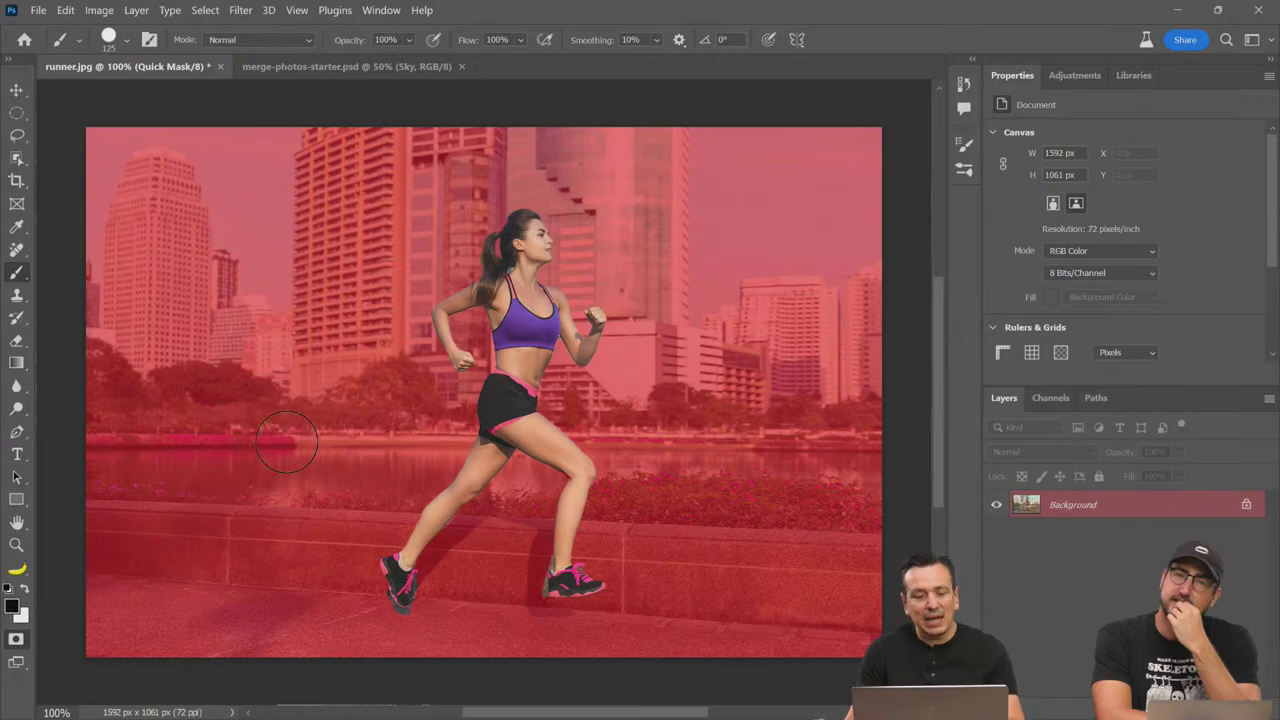
pyautogui.press('q')
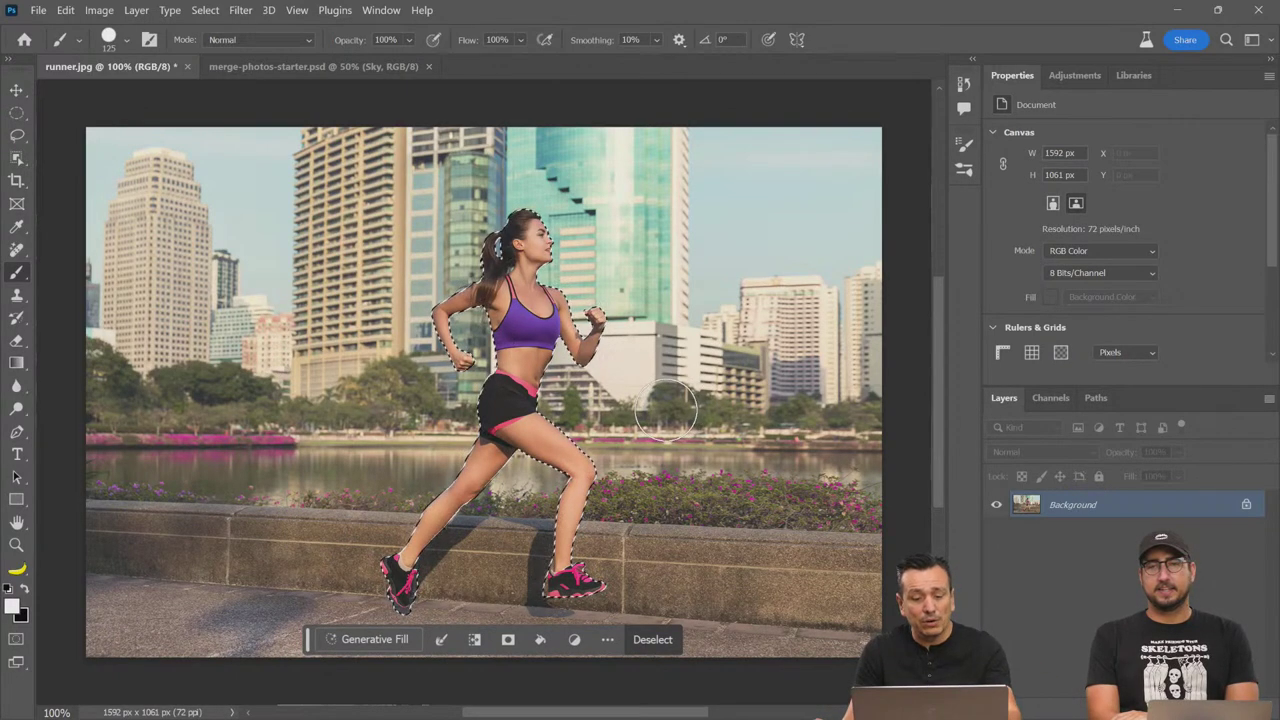
pyautogui.press('q')
pyautogui.press('q')
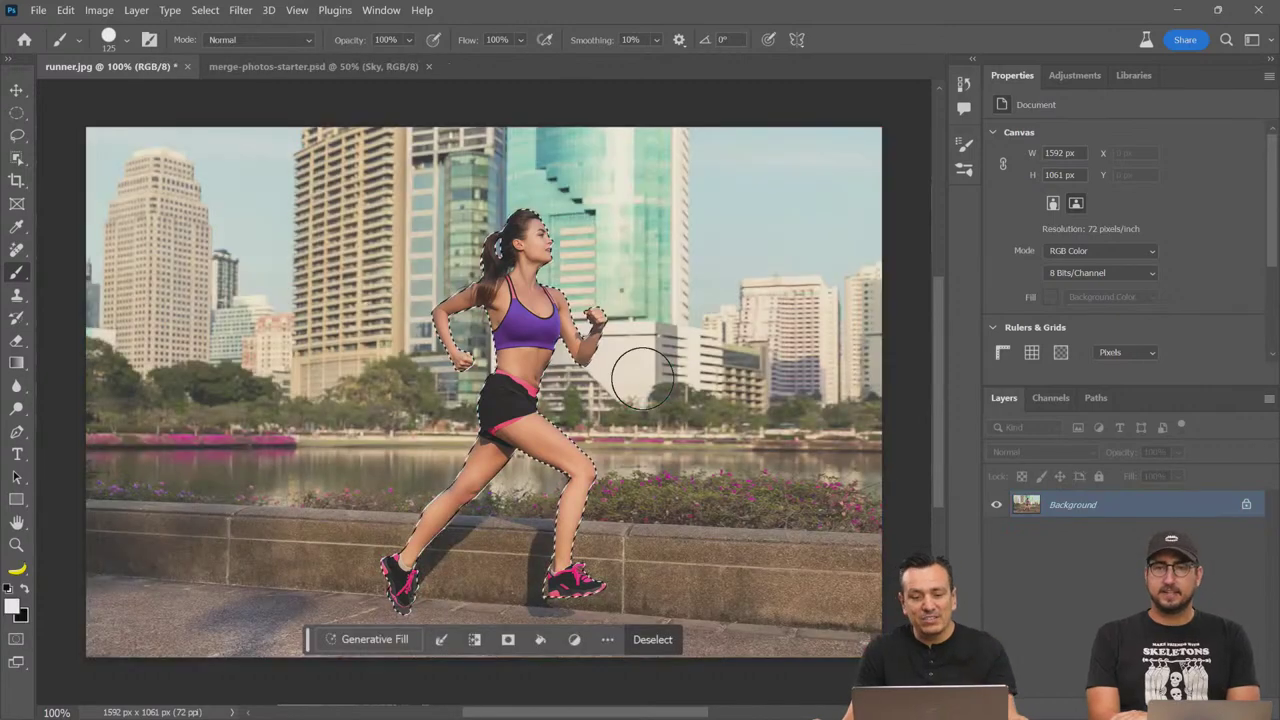
# Step: Inspect the selection edge along the runner's rear calf and shoe at 700% zoom in Quick Mask mode
pyautogui.click(16, 544)
pyautogui.click(424, 565)
pyautogui.click(420, 560)
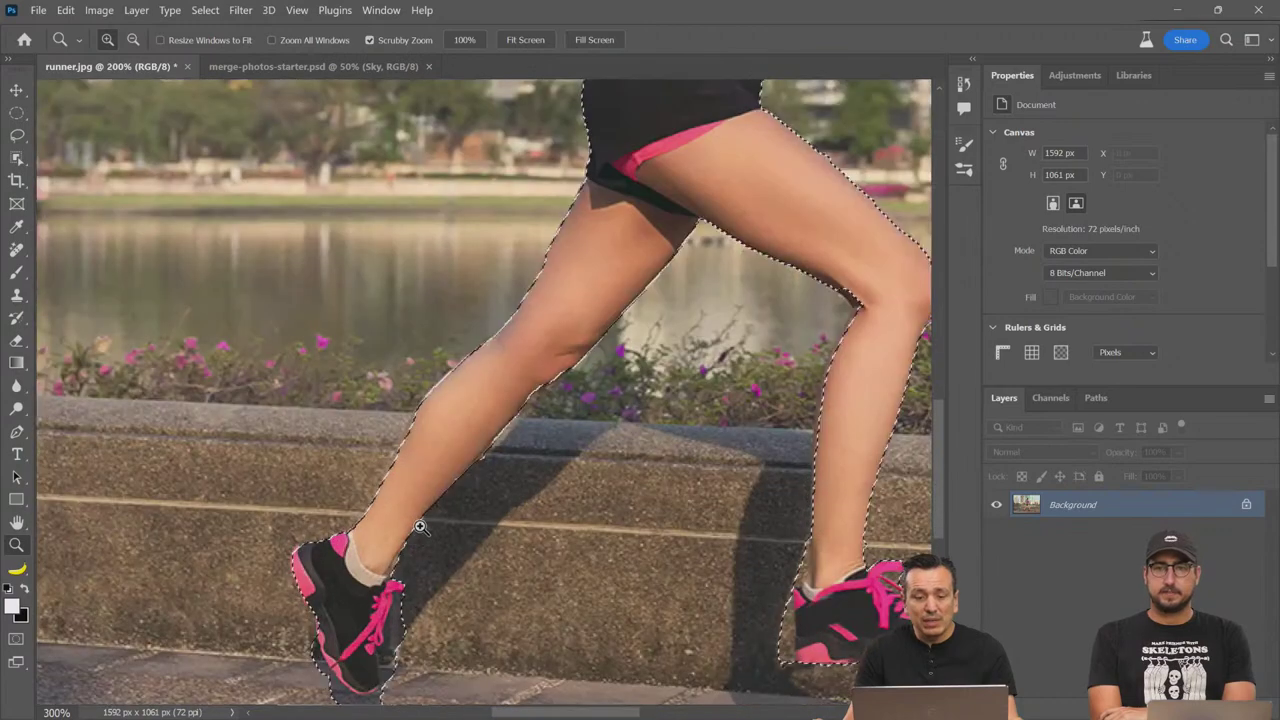
pyautogui.click(417, 528)
pyautogui.click(329, 531)
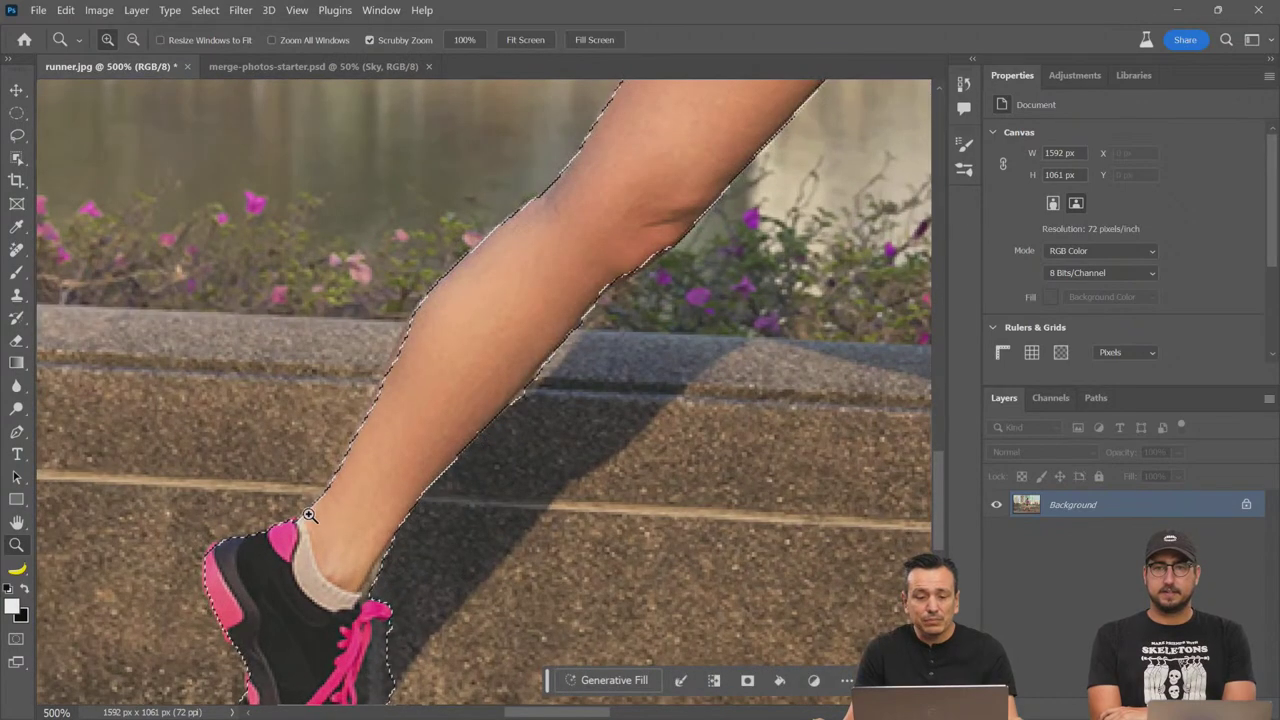
pyautogui.click(318, 507)
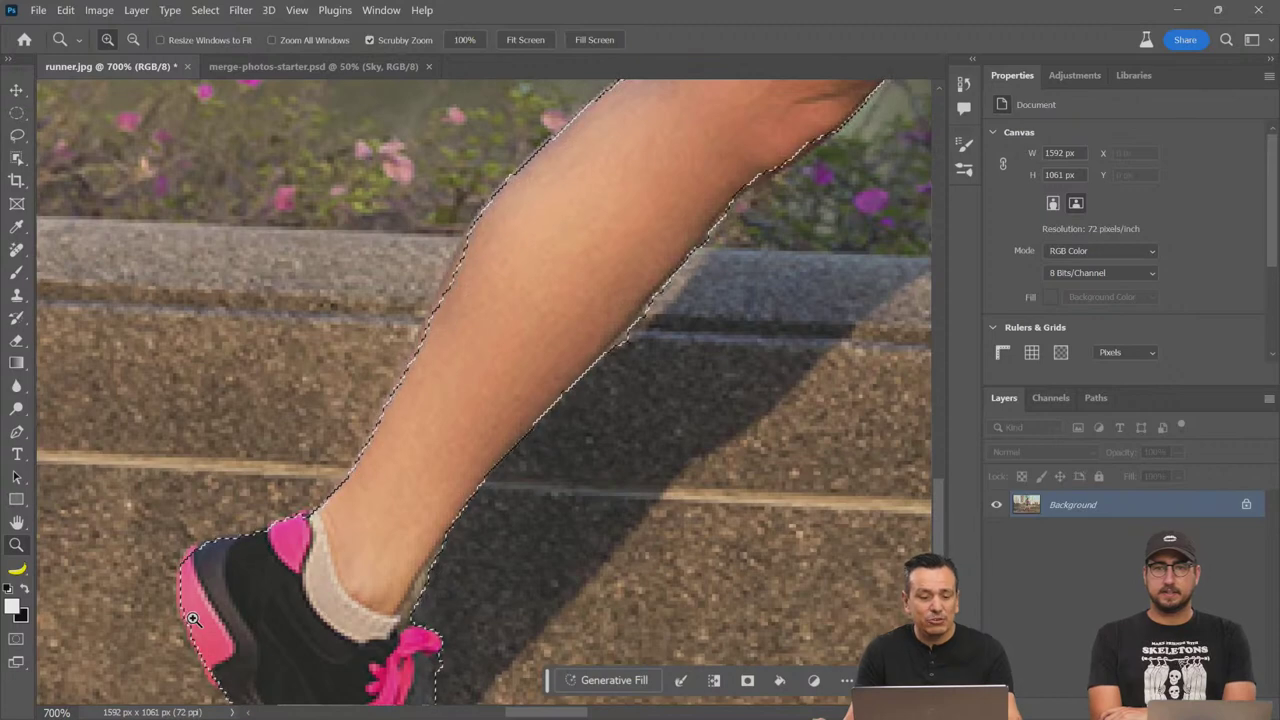
pyautogui.press('q')
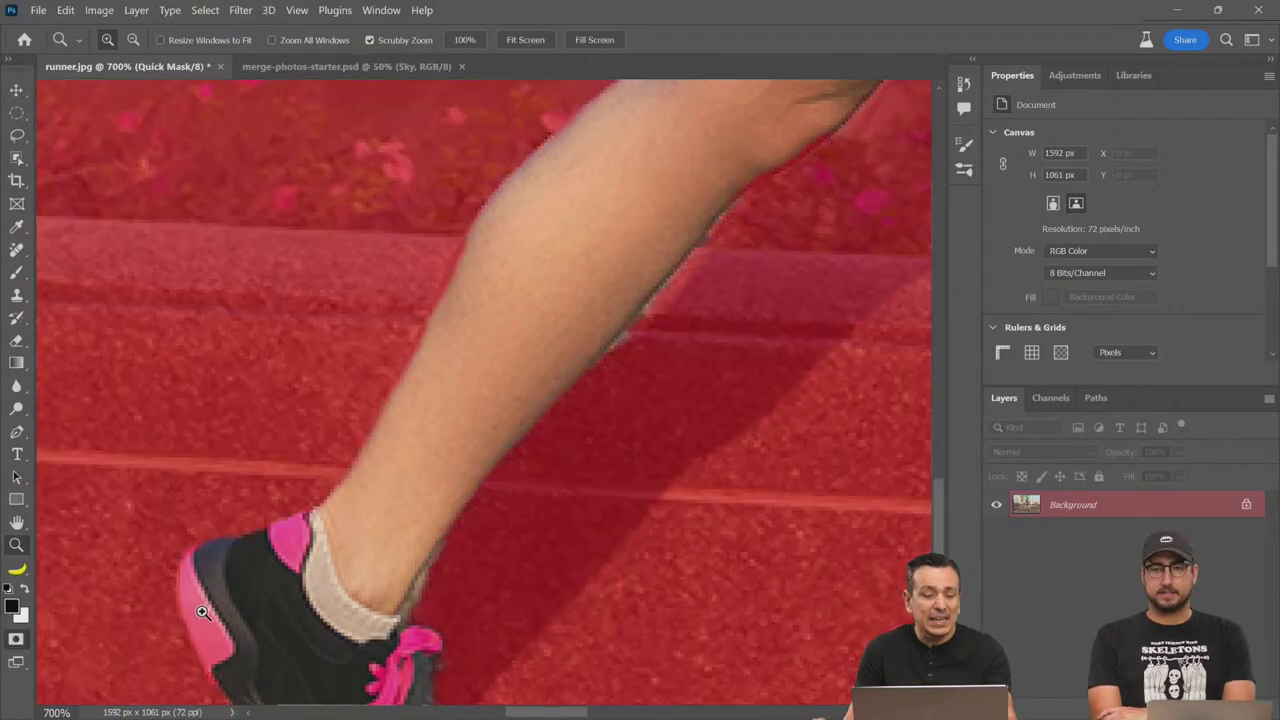
# Step: Reduce the Brush tool's size to 10 px and leave Quick Mask mode for the standard selection view
pyautogui.click(16, 272)
pyautogui.press('[')
pyautogui.press('[')
pyautogui.press('[')
pyautogui.press('[')
pyautogui.press('[')
pyautogui.press('[')
pyautogui.press('[')
pyautogui.press('[')
pyautogui.press('[')
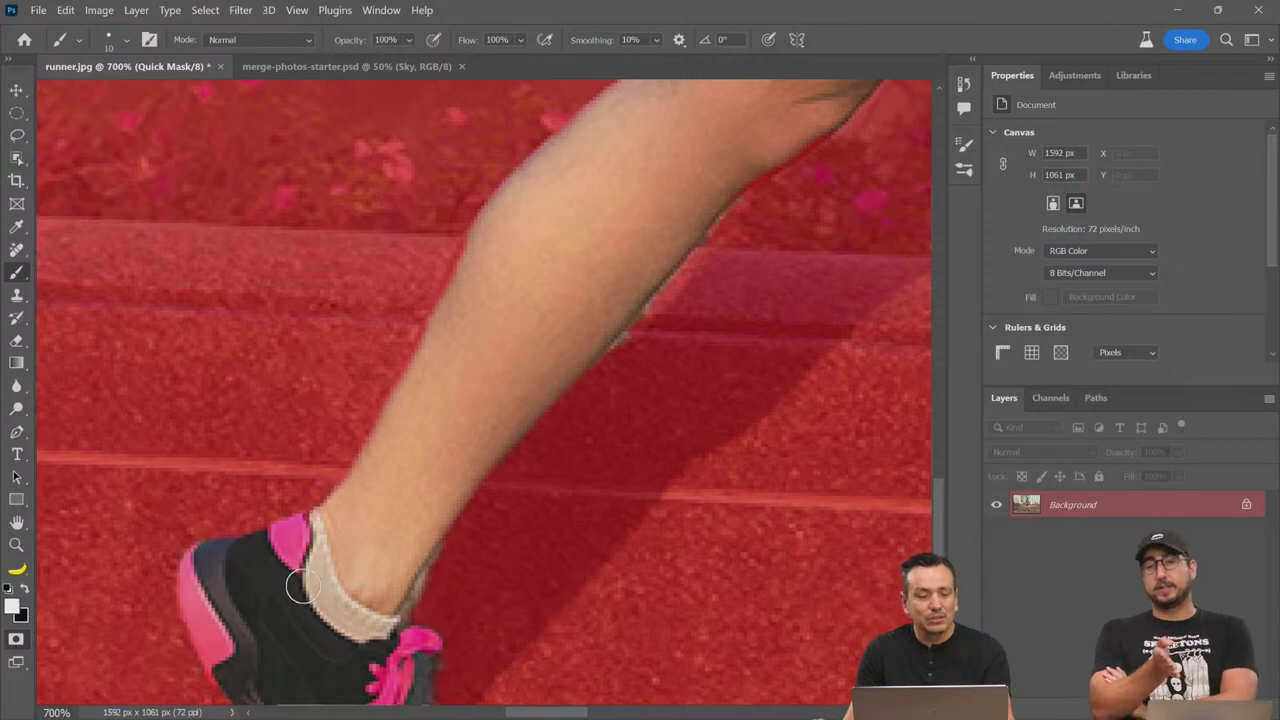
pyautogui.press('q')
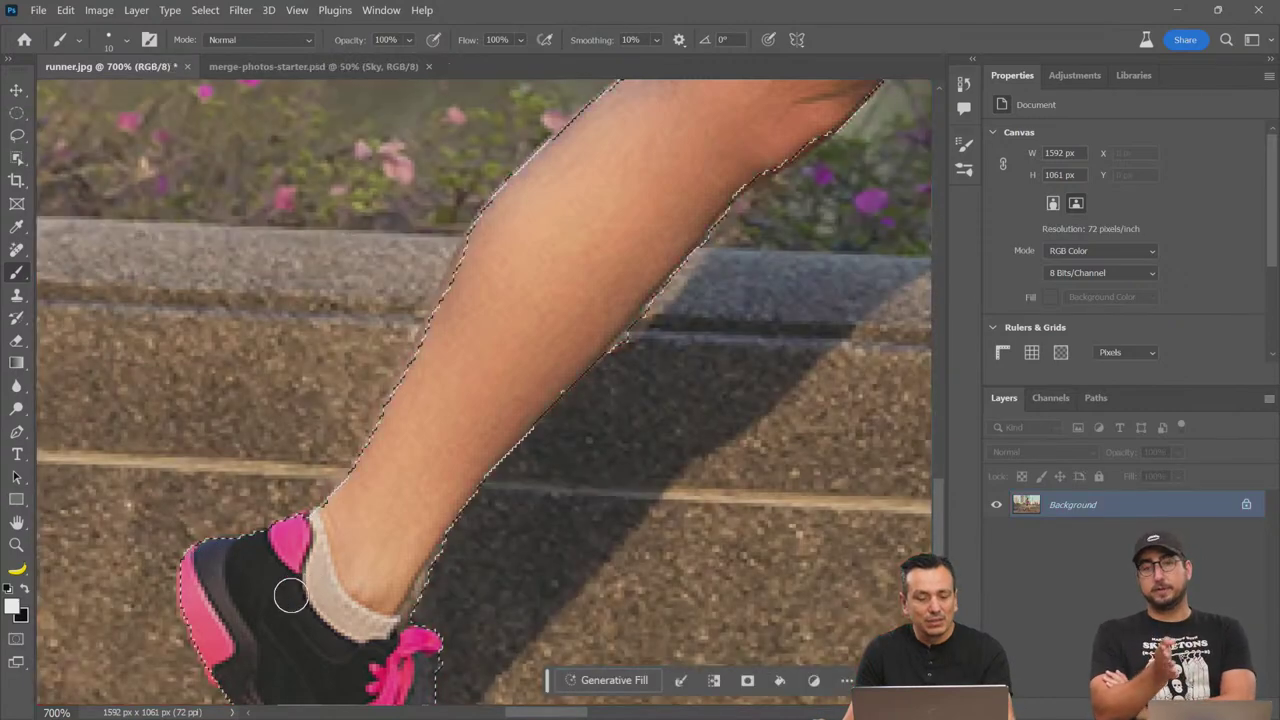
# Step: Expand the runner selection by 6 pixels with the Expand command, and undo the expansion
pyautogui.doubleClick(16, 523)
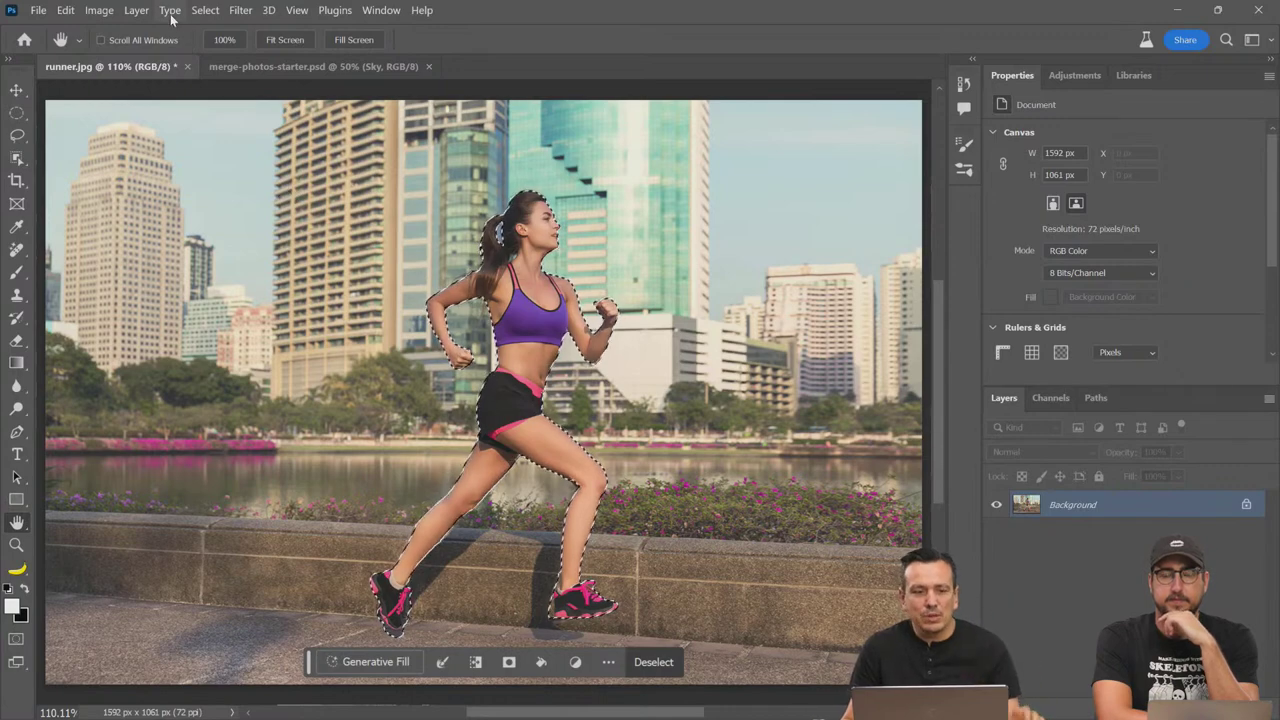
pyautogui.click(206, 12)
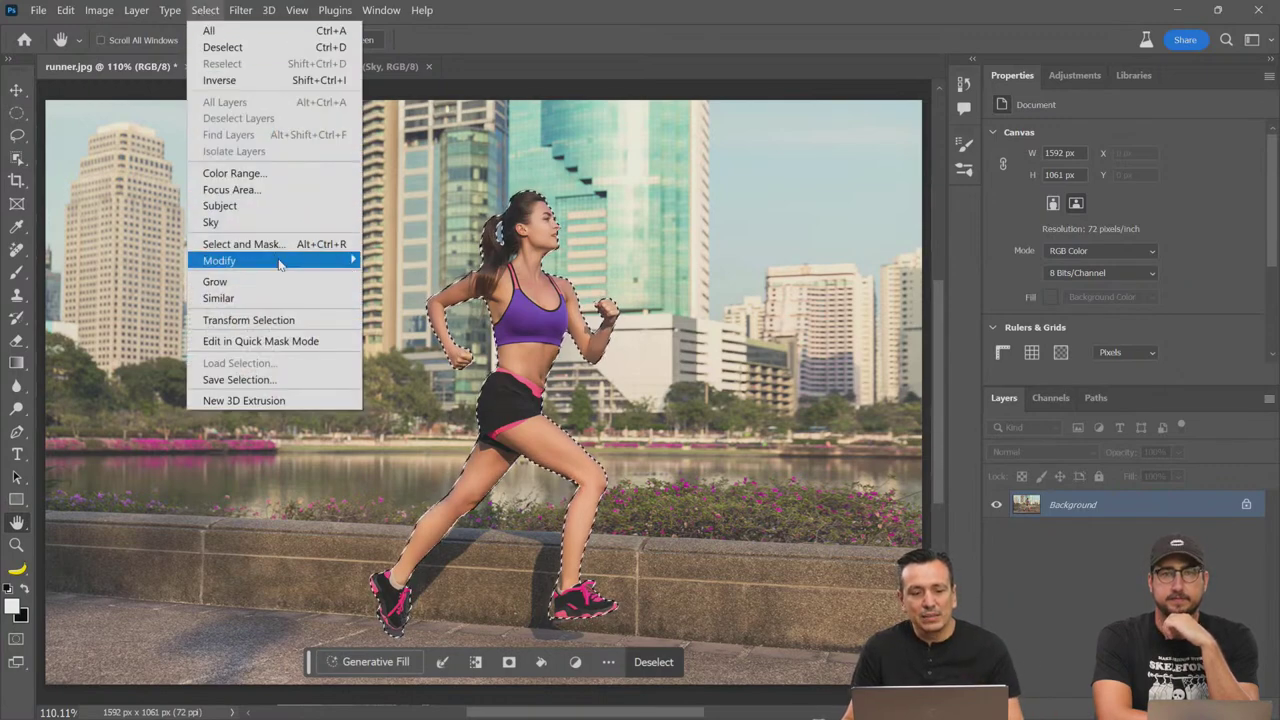
pyautogui.moveTo(284, 268)
pyautogui.click(404, 293)
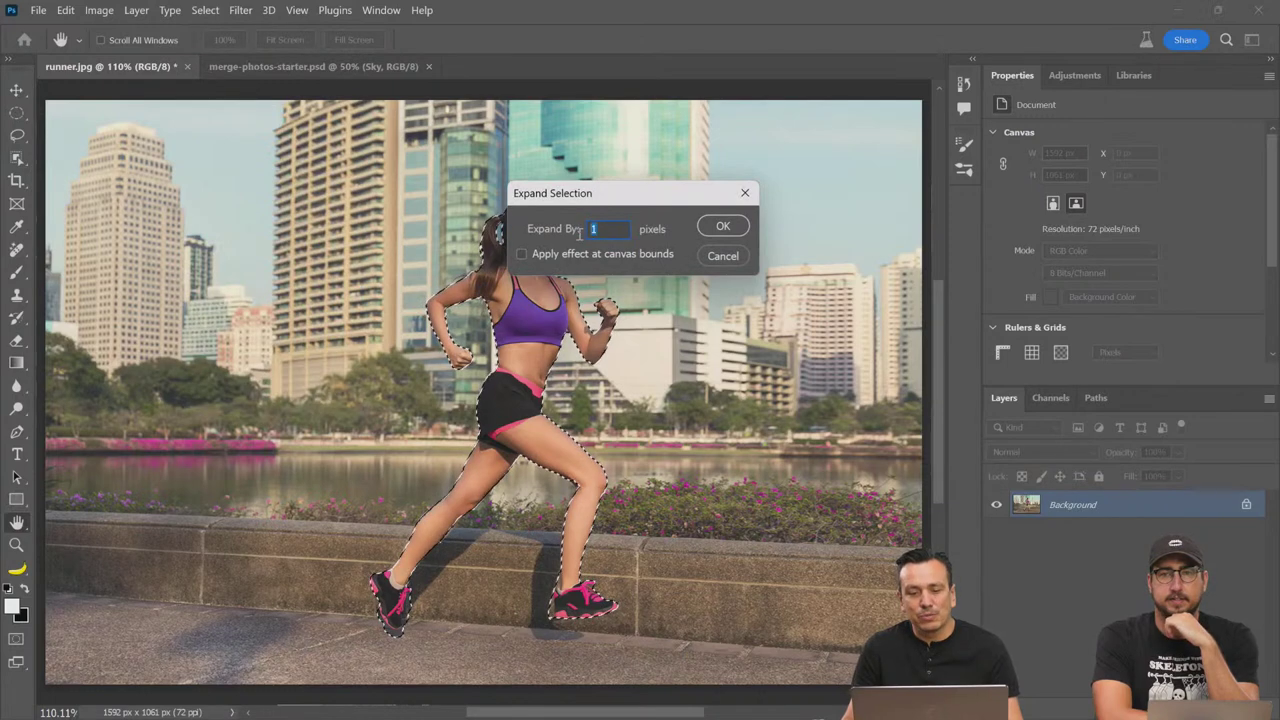
pyautogui.press('Up')
pyautogui.press('Up')
pyautogui.press('Up')
pyautogui.press('Up')
pyautogui.press('Up')
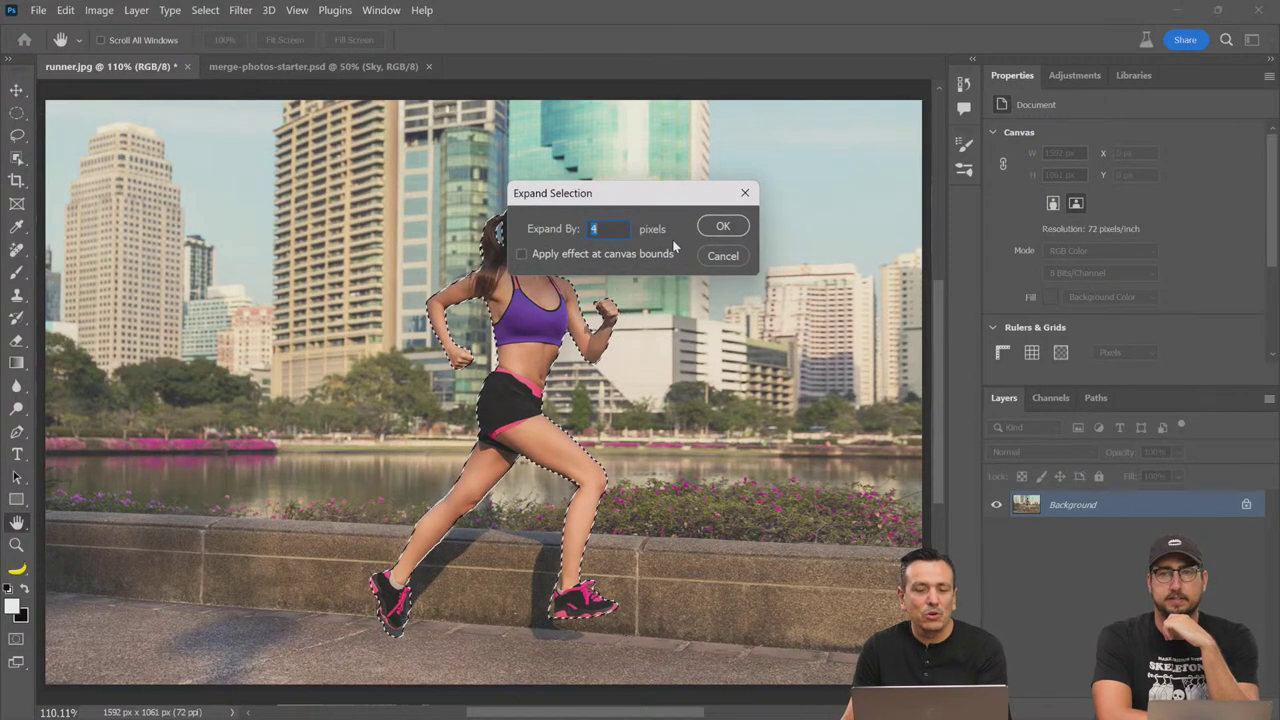
pyautogui.click(728, 229)
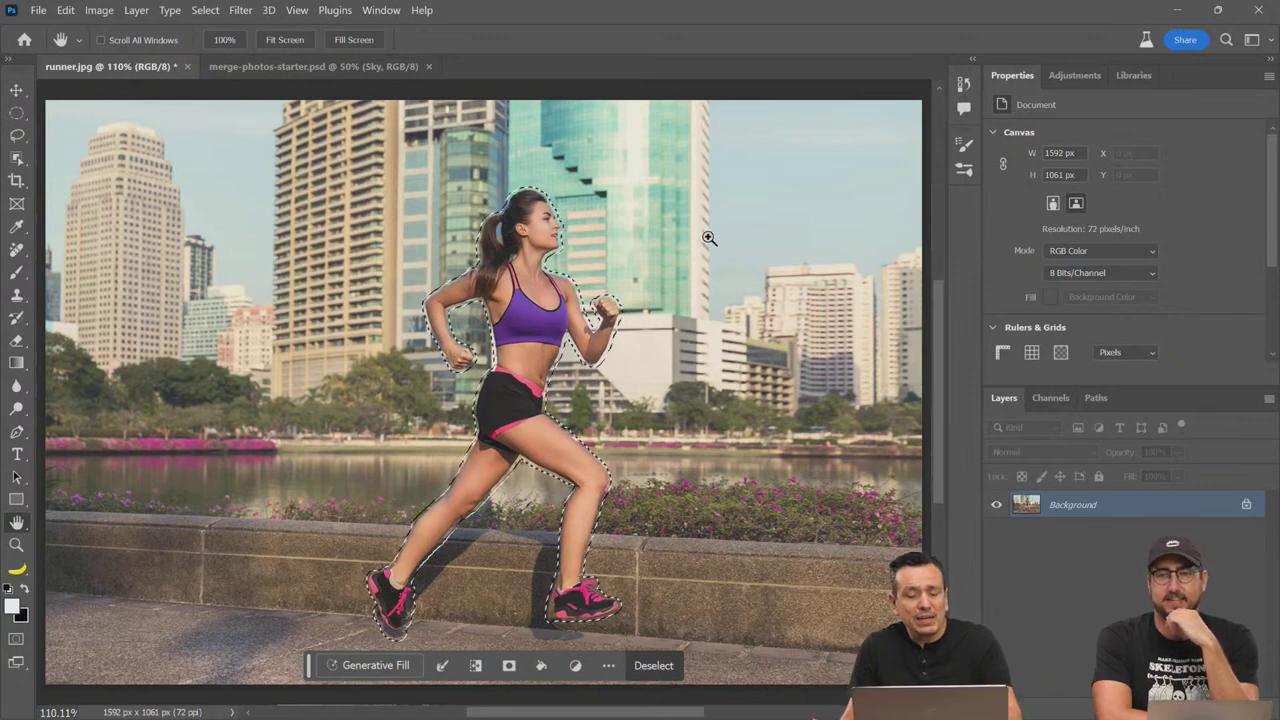
pyautogui.hotkey('ctrl', 'z')
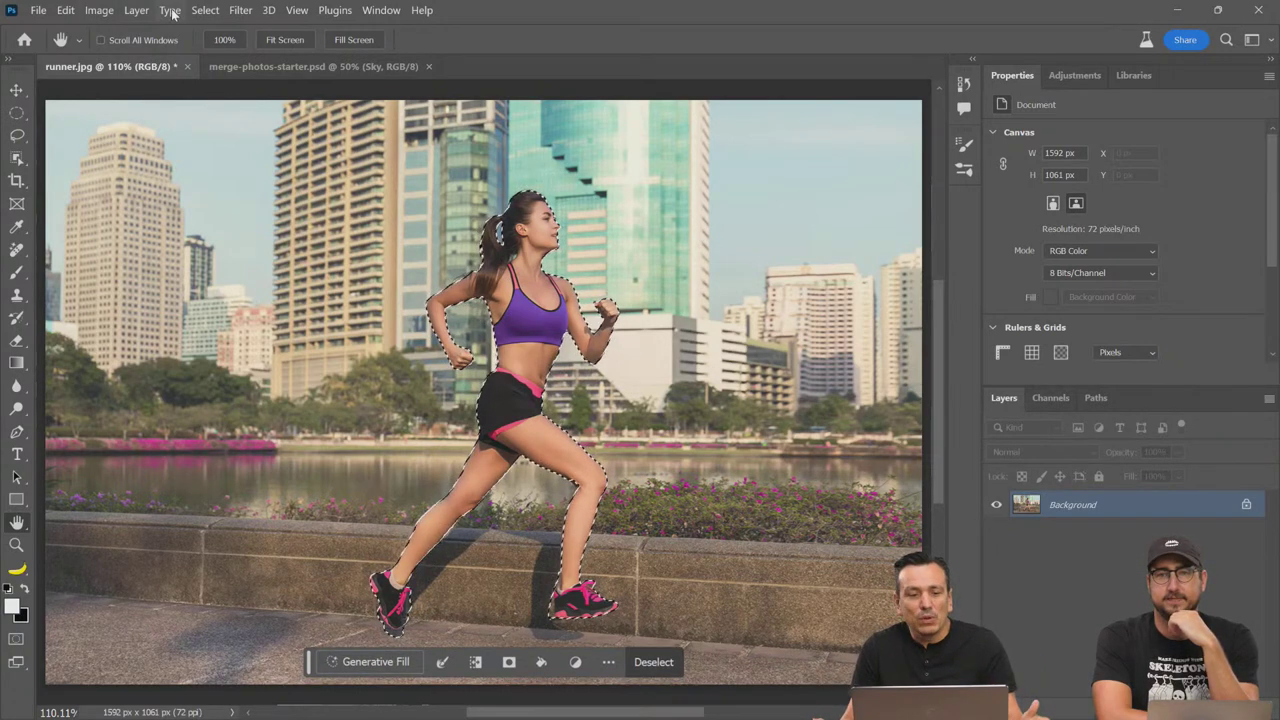
# Step: Try to expand the runner selection by 5.2 pixels, and cancel the Expand command
pyautogui.click(203, 12)
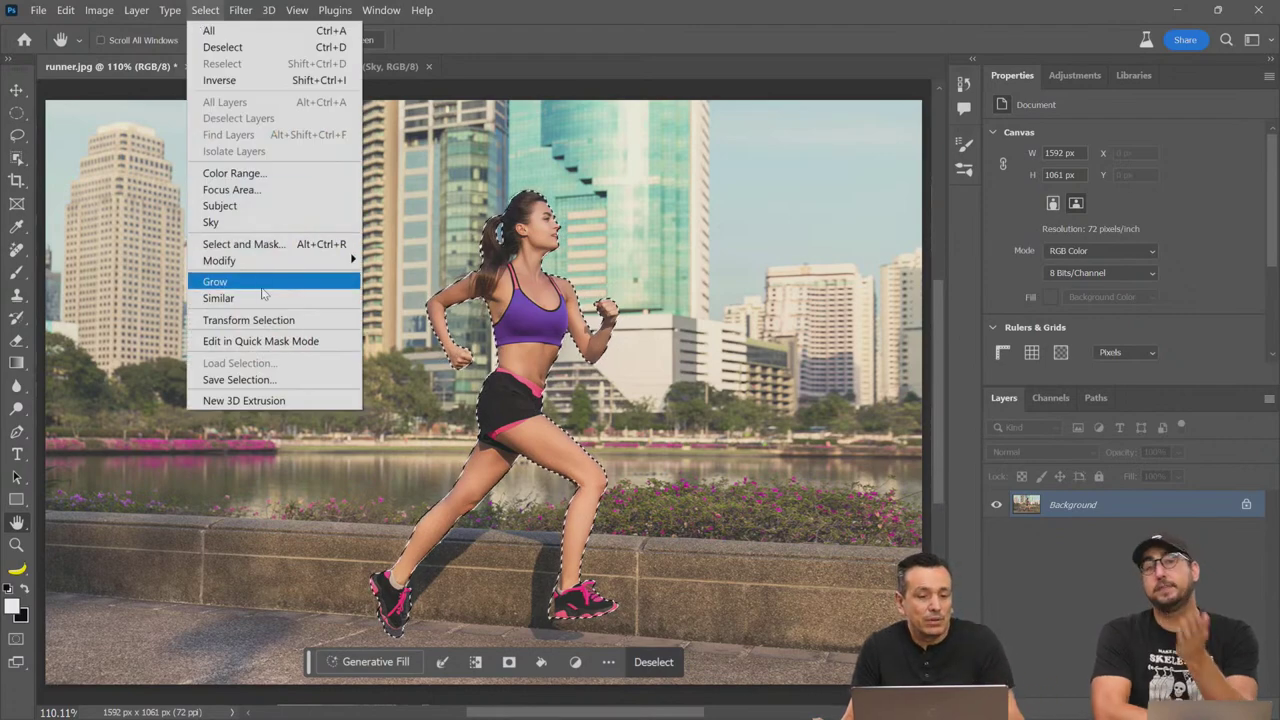
pyautogui.moveTo(355, 261)
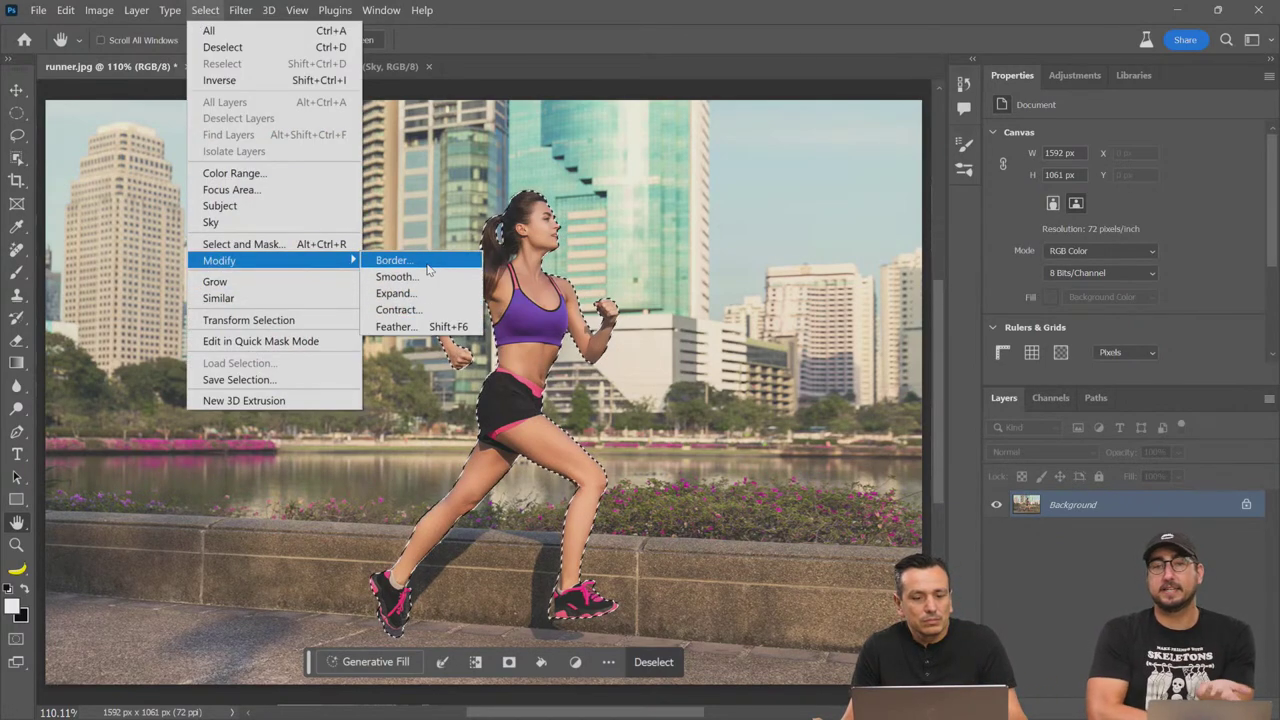
pyautogui.click(395, 293)
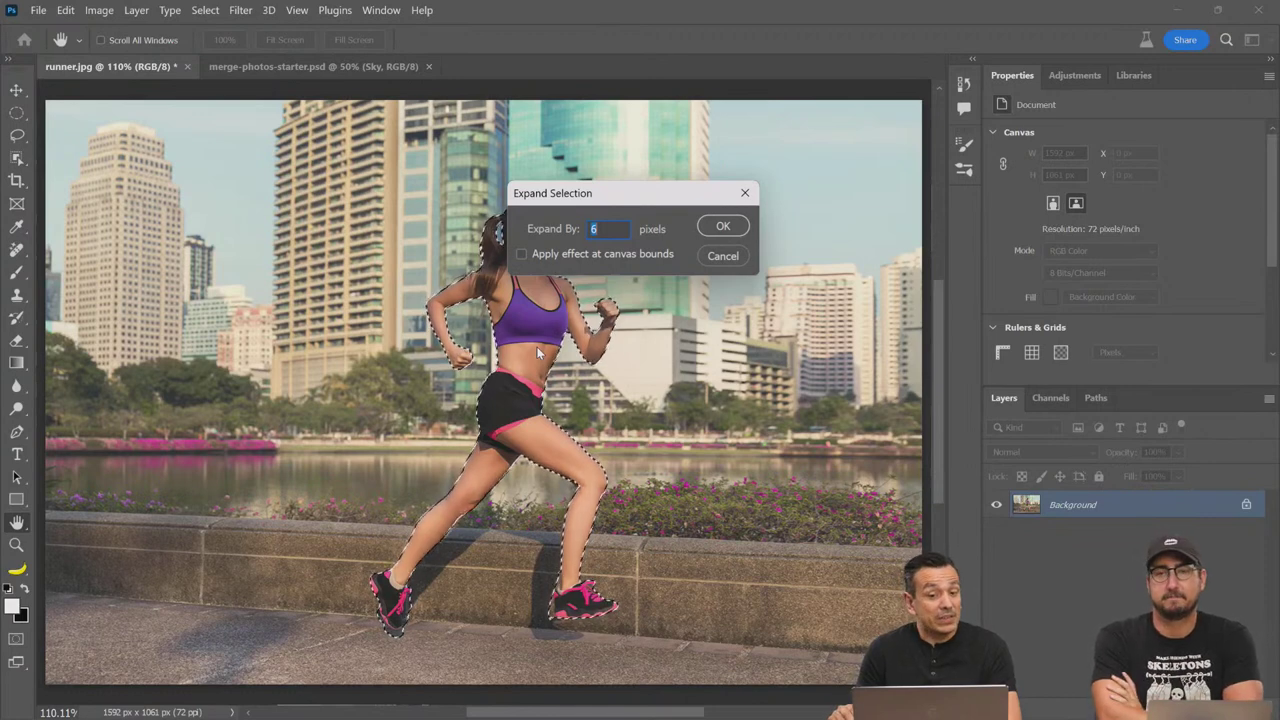
pyautogui.press('Down')
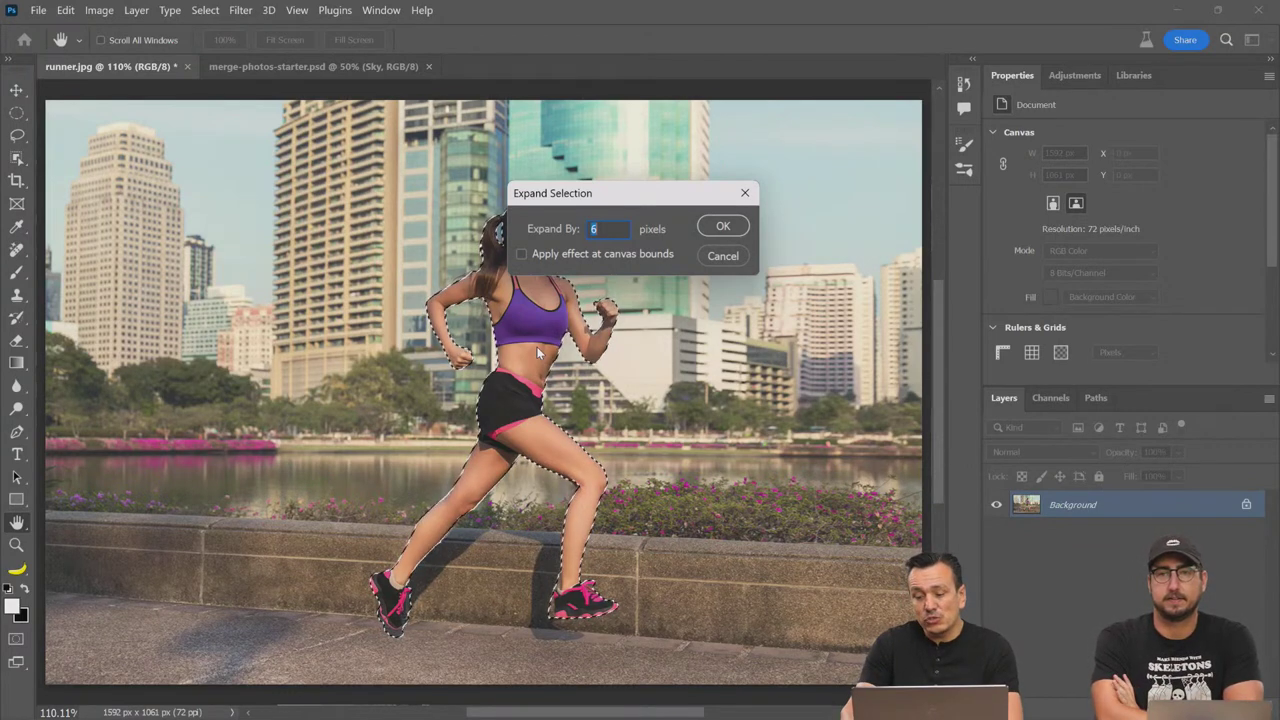
pyautogui.press('Up')
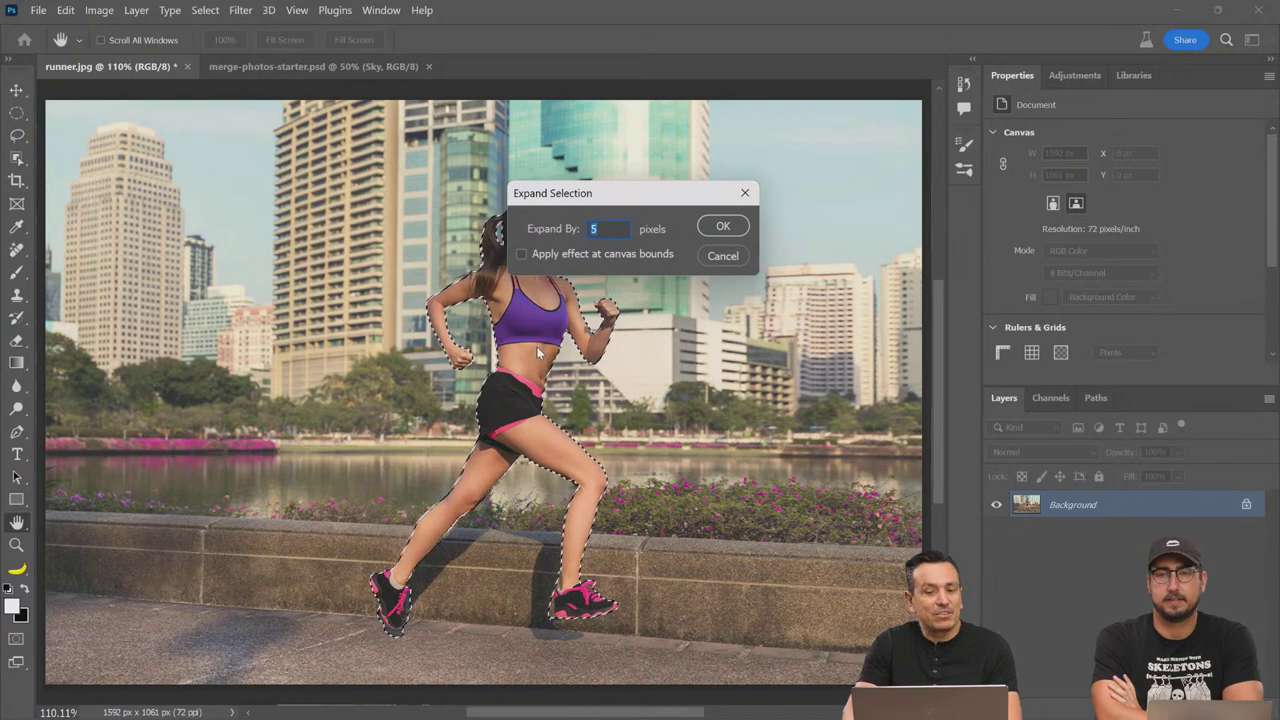
pyautogui.press('Down')
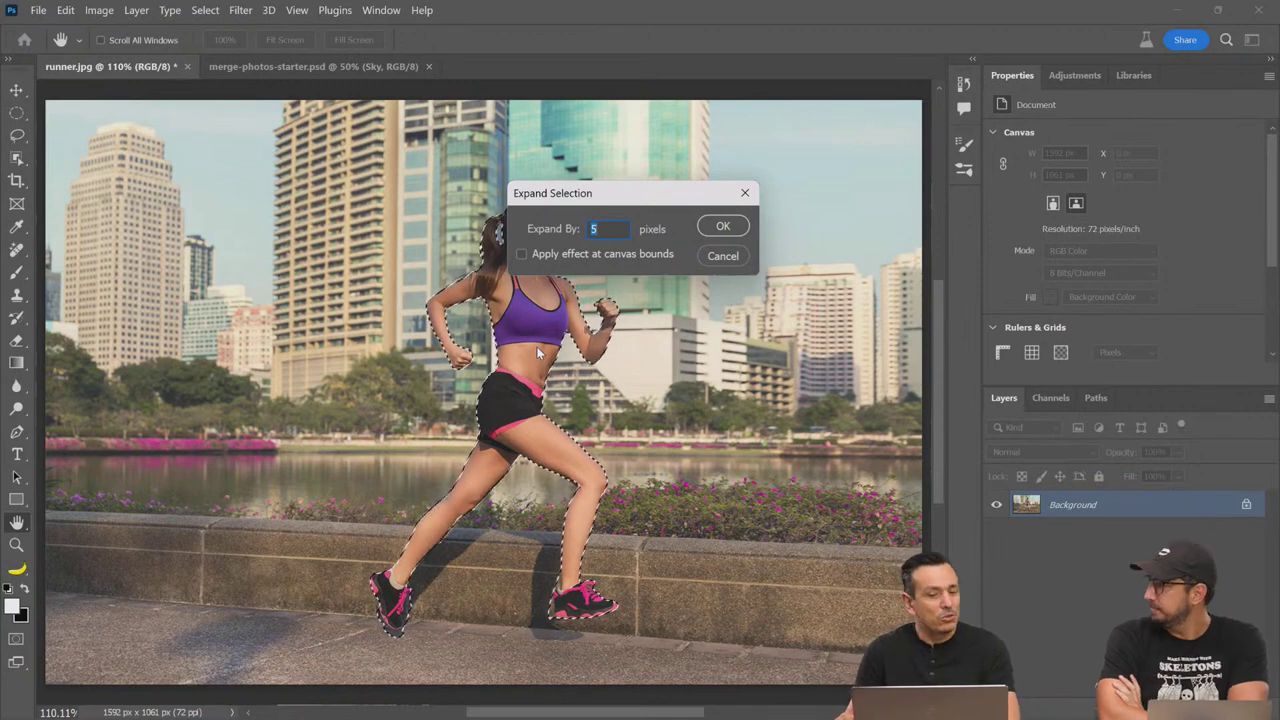
pyautogui.write('5.2')
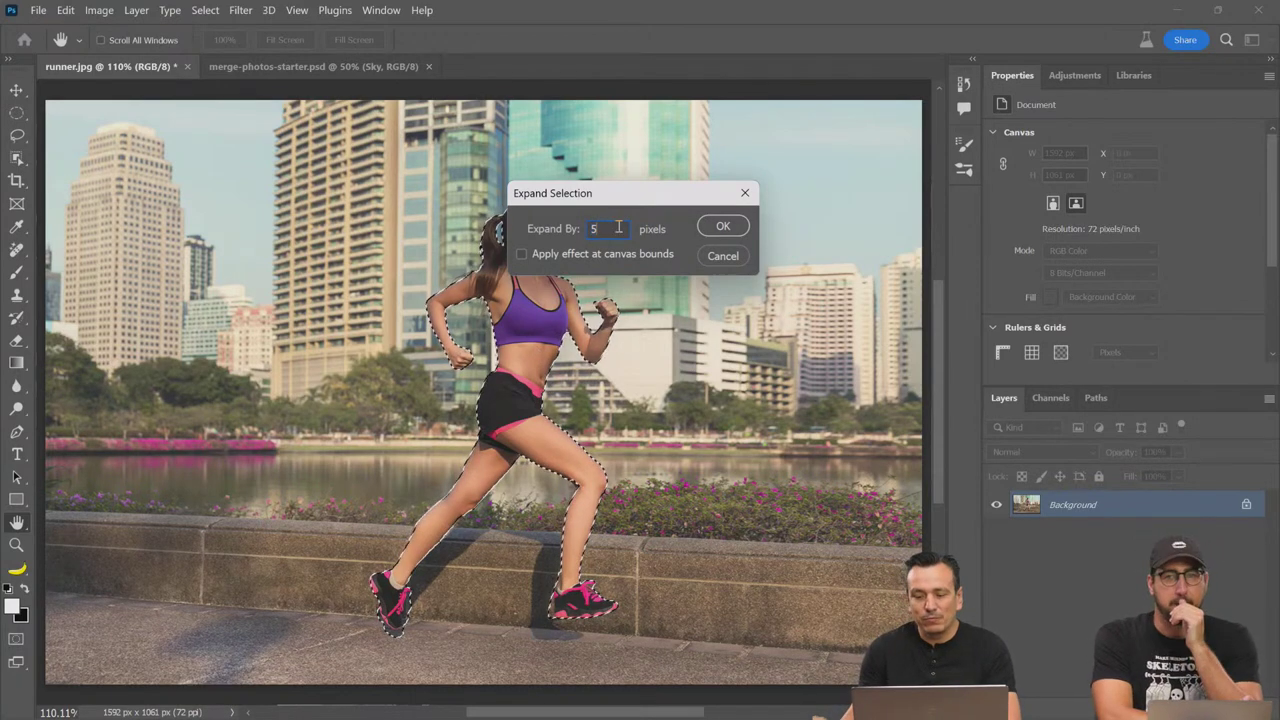
pyautogui.click(729, 227)
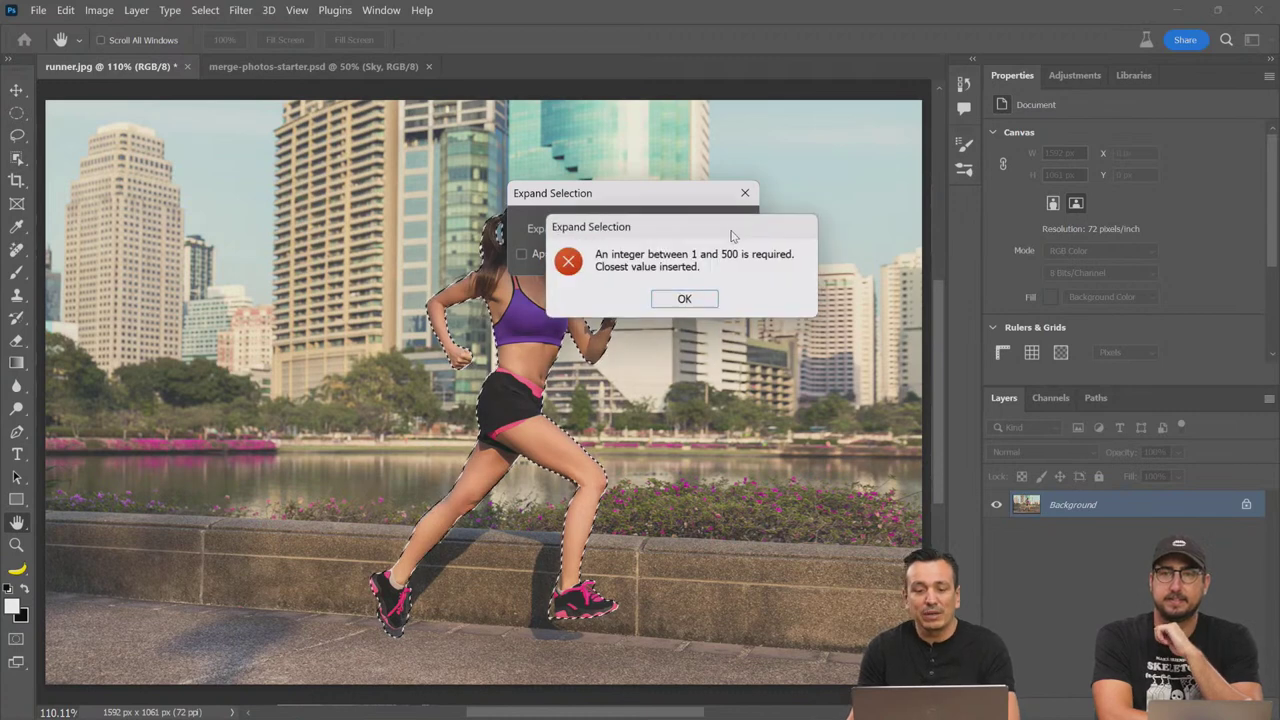
pyautogui.click(686, 302)
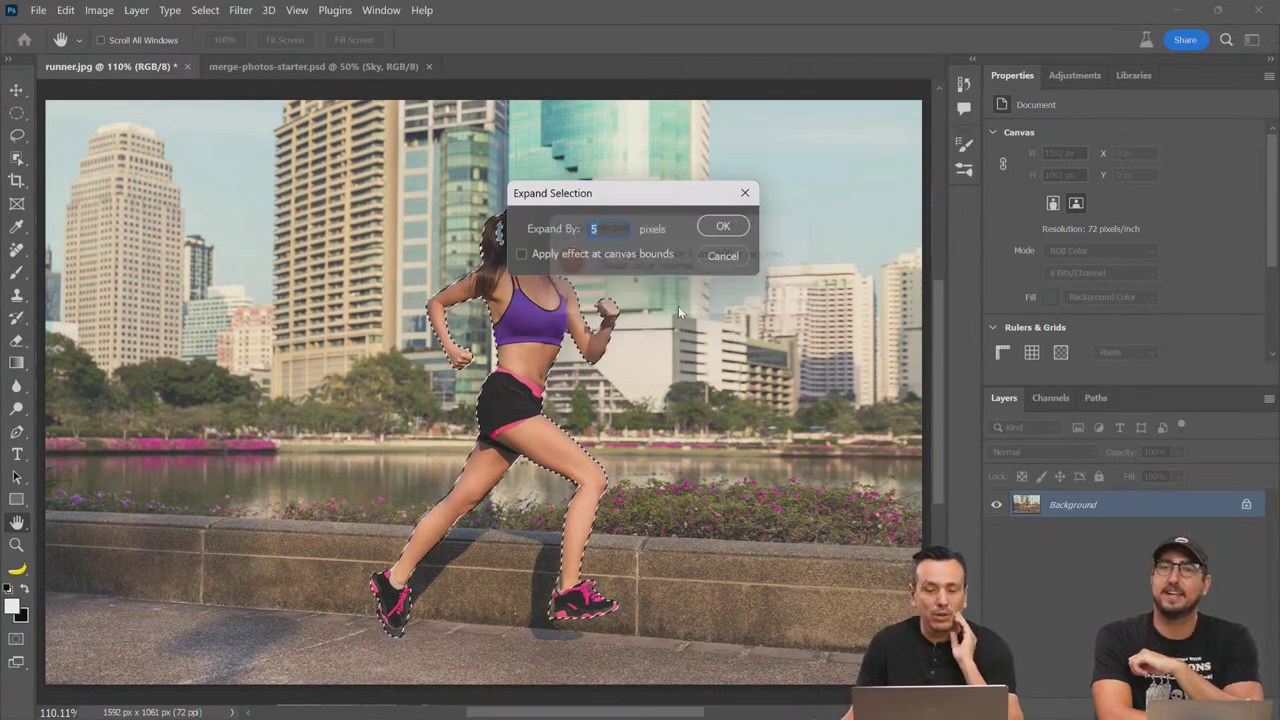
pyautogui.click(721, 255)
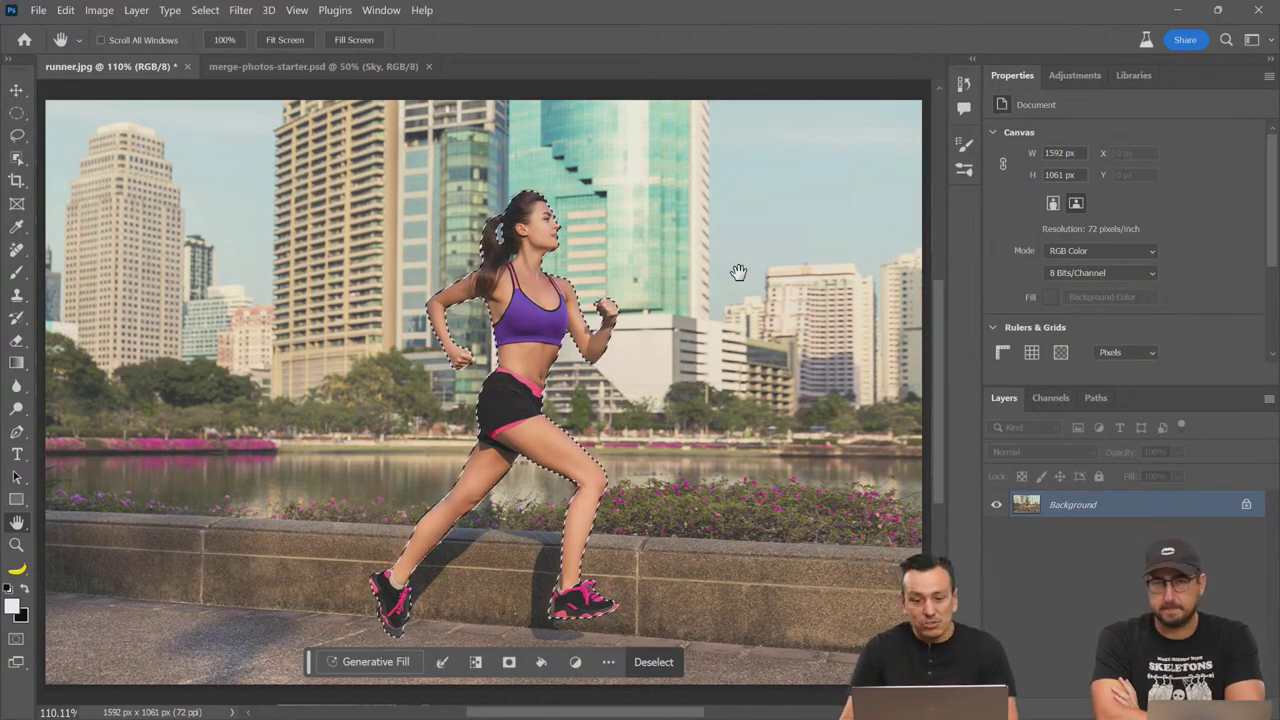
# Step: In Quick Mask mode, apply the Maximum filter with Roundness preserved and a 5.3-pixel radius to the runner's mask, and return to the standard selection view
pyautogui.press('q')
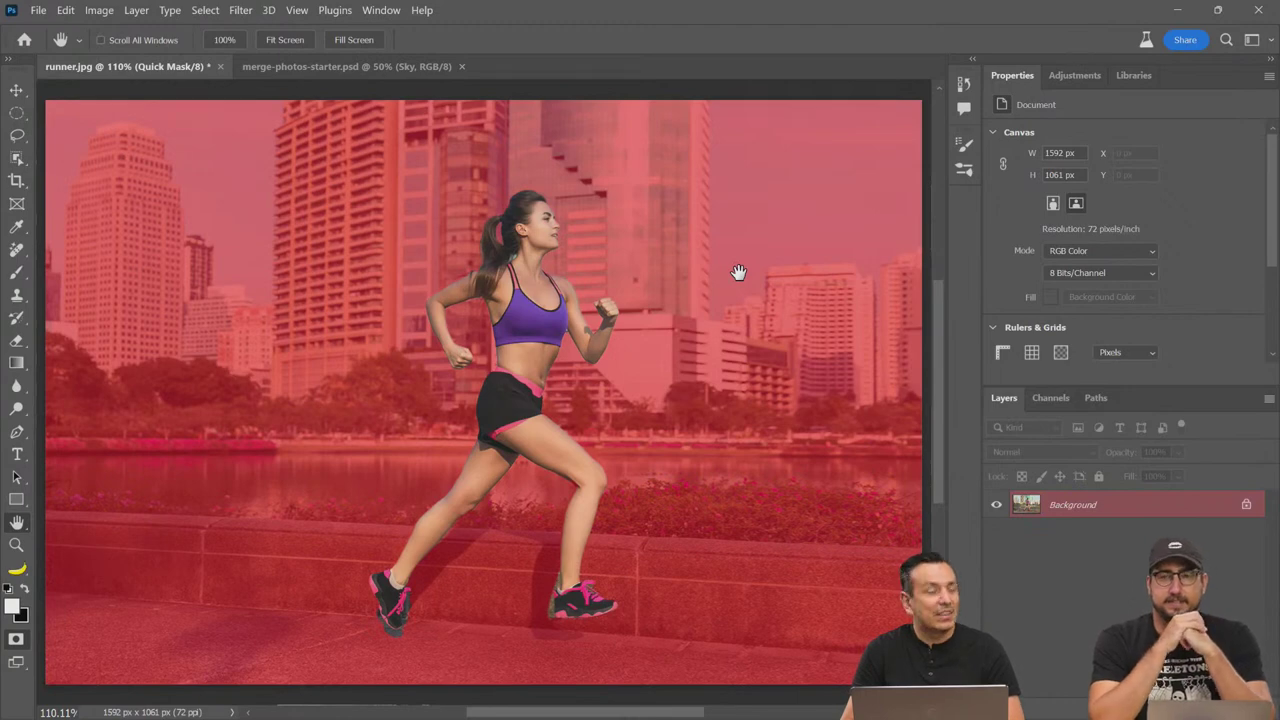
pyautogui.click(240, 10)
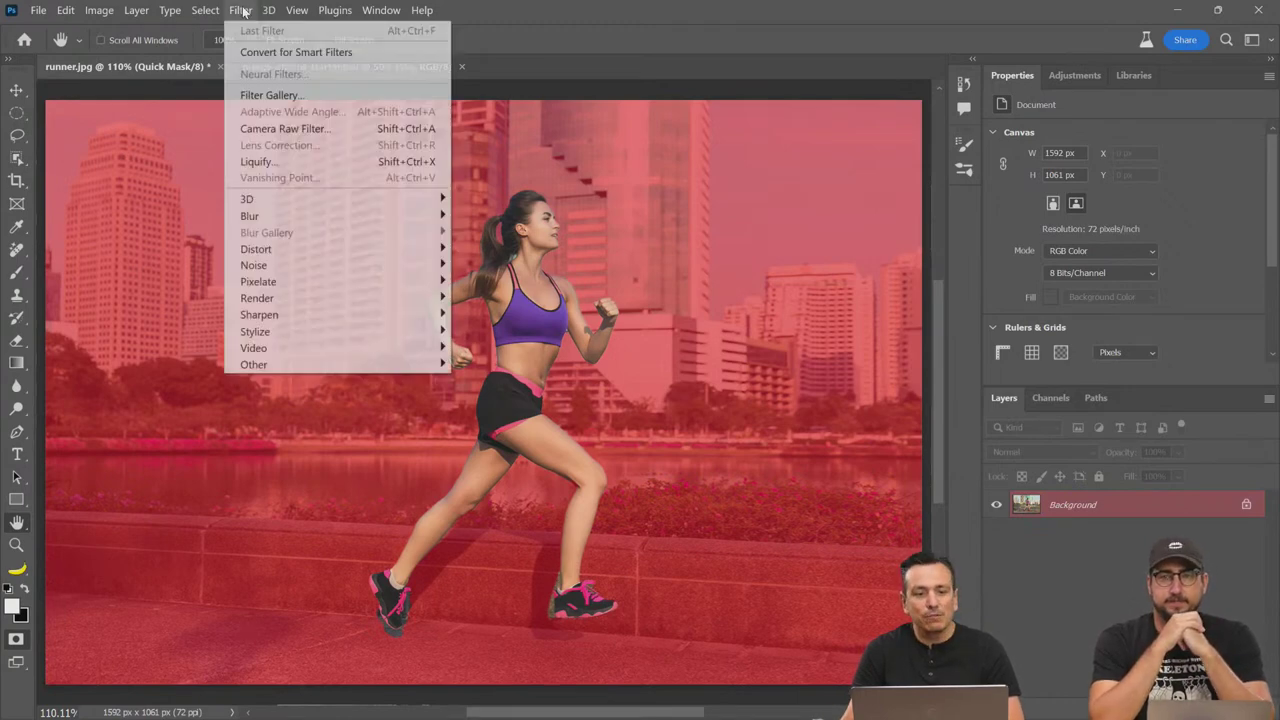
pyautogui.moveTo(330, 364)
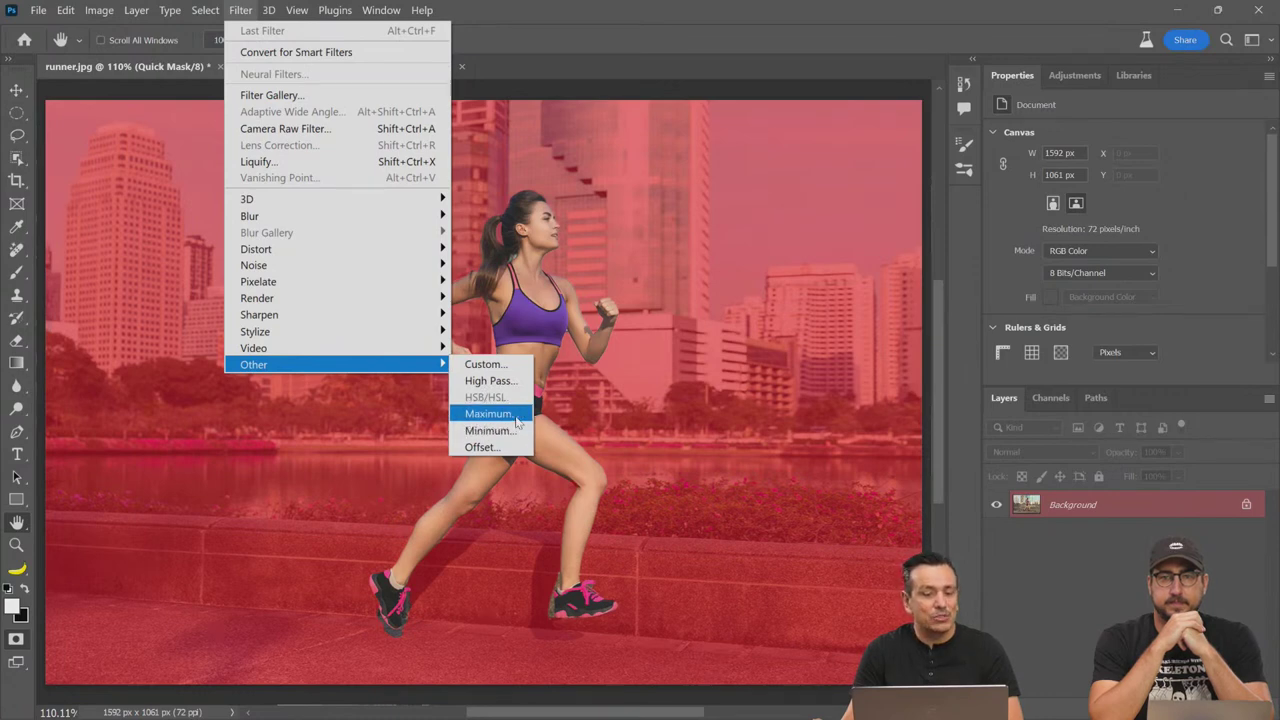
pyautogui.click(489, 413)
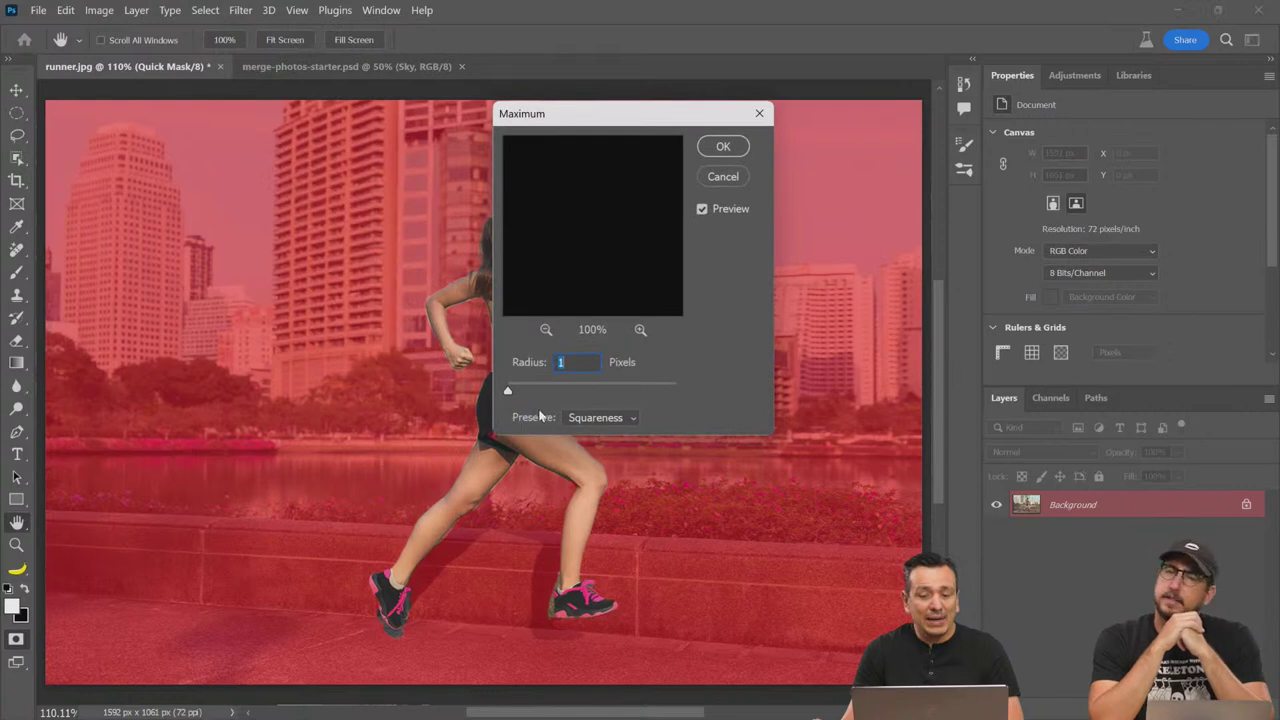
pyautogui.click(605, 449)
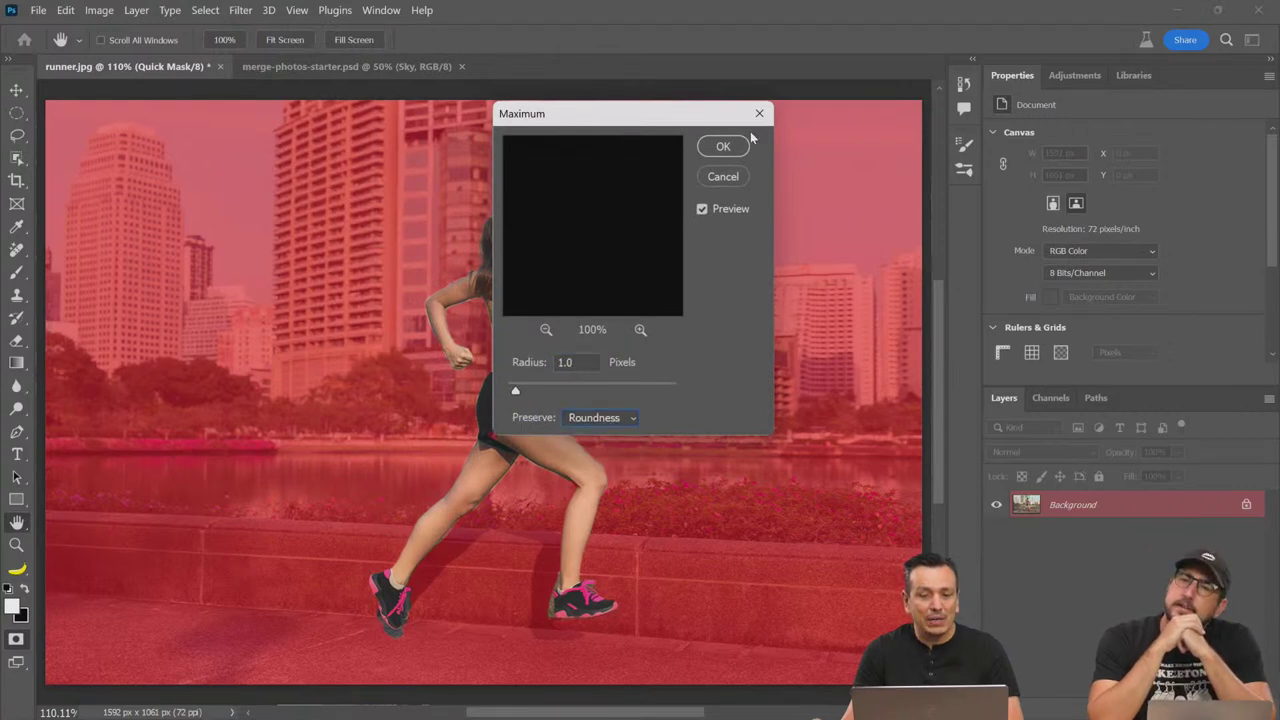
pyautogui.moveTo(682, 113); pyautogui.dragTo(803, 127)
pyautogui.moveTo(641, 404); pyautogui.dragTo(697, 404)
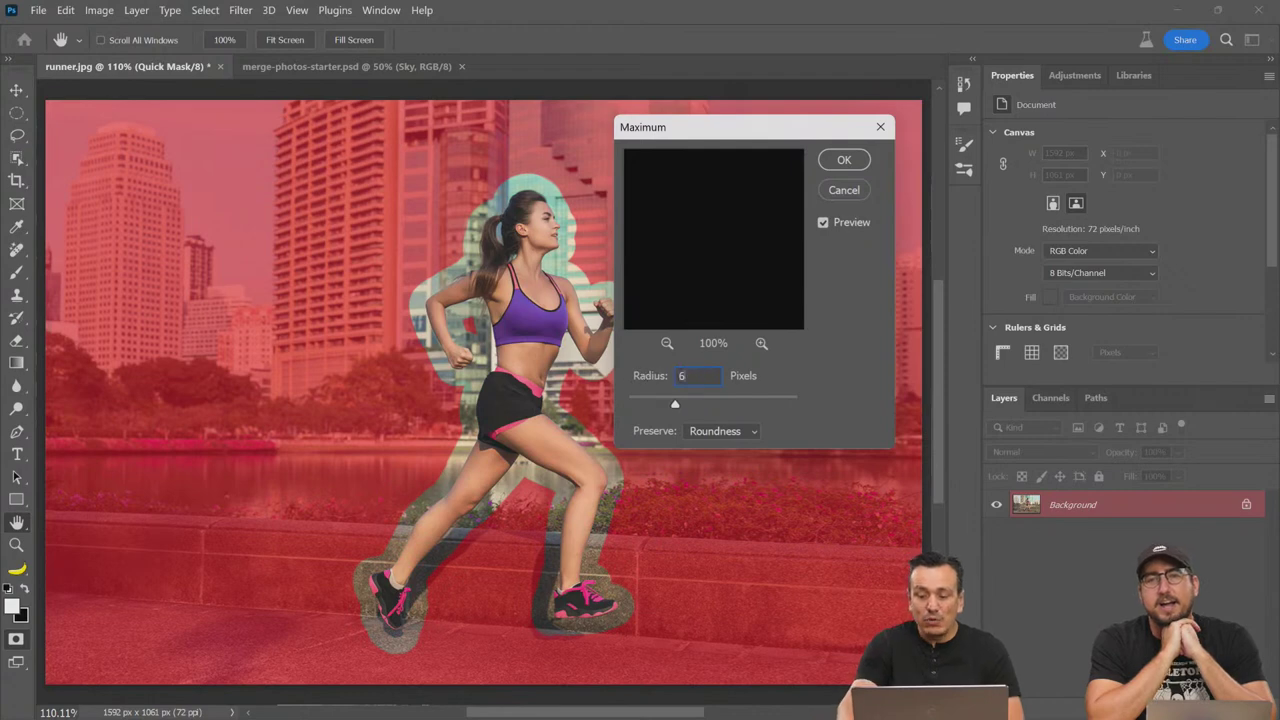
pyautogui.write('6')
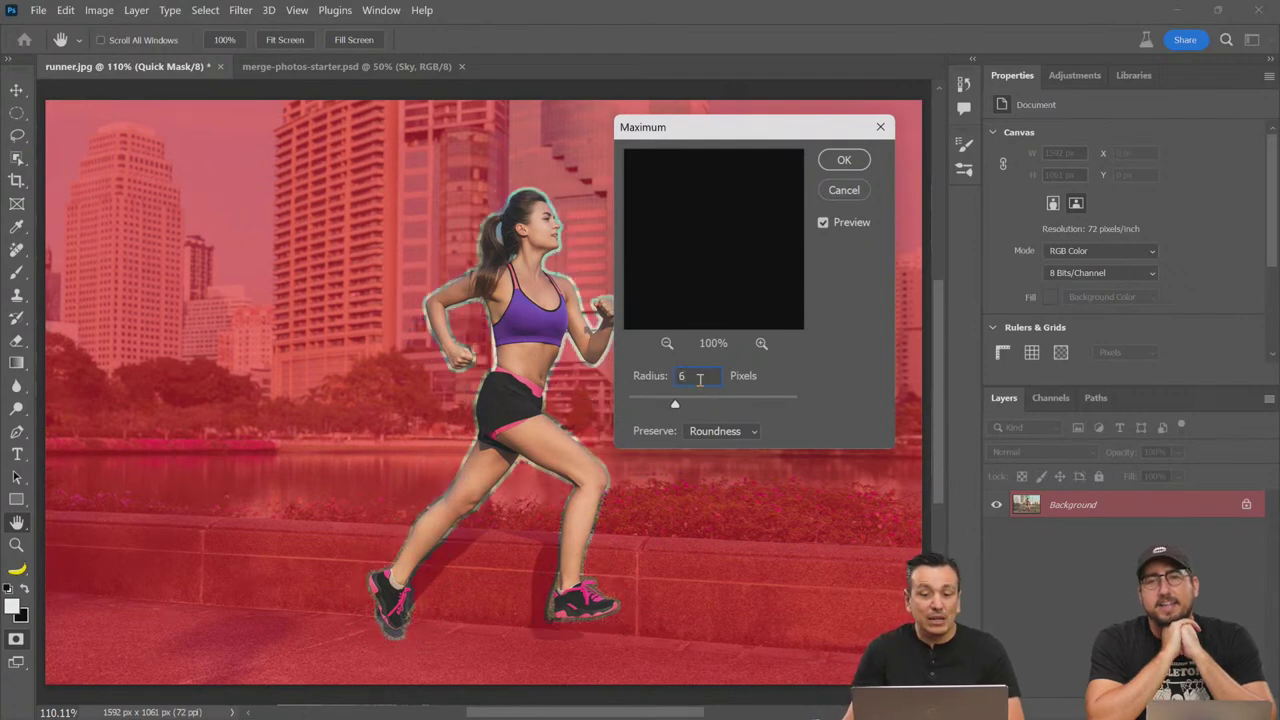
pyautogui.write('5.3')
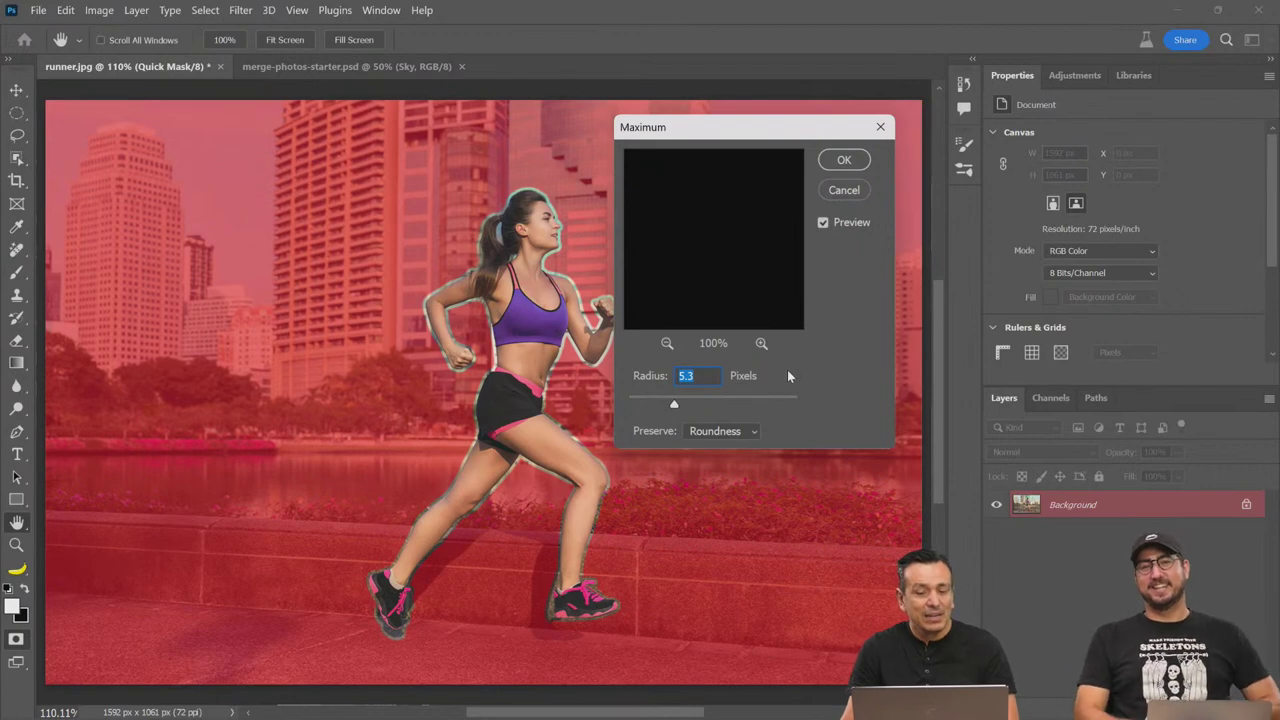
pyautogui.click(843, 162)
pyautogui.press('q')
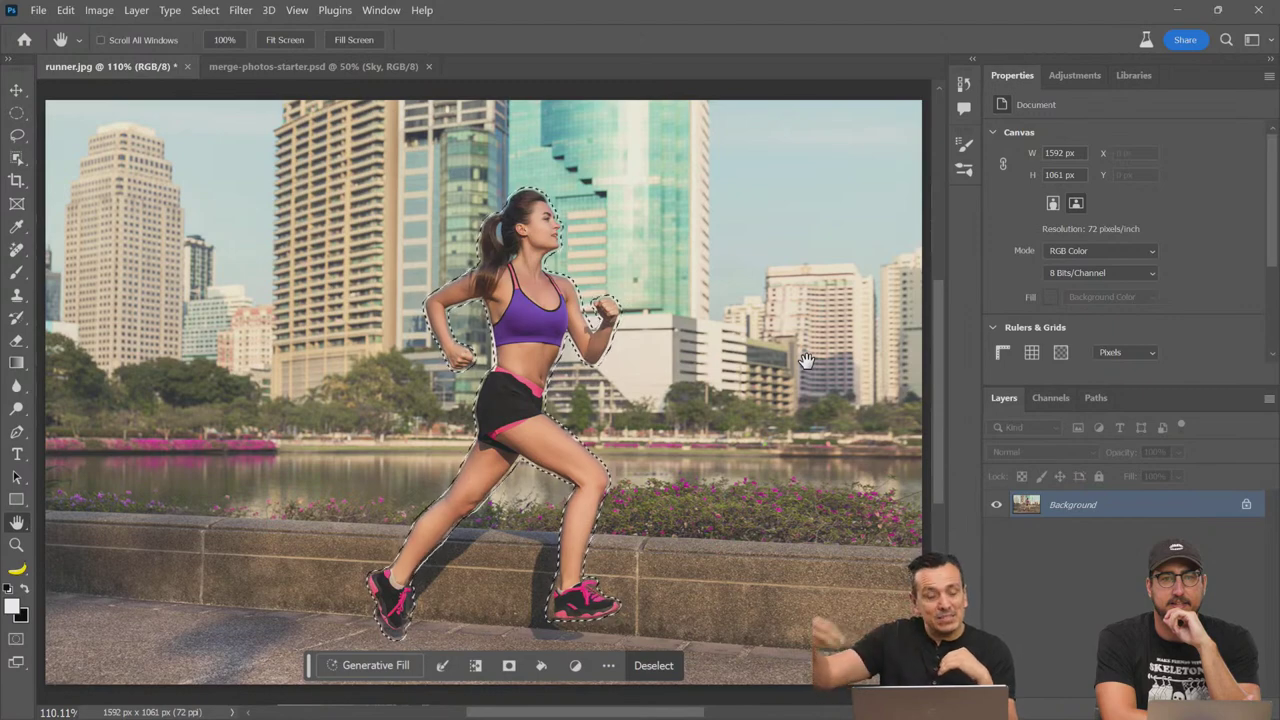
pyautogui.press('q')
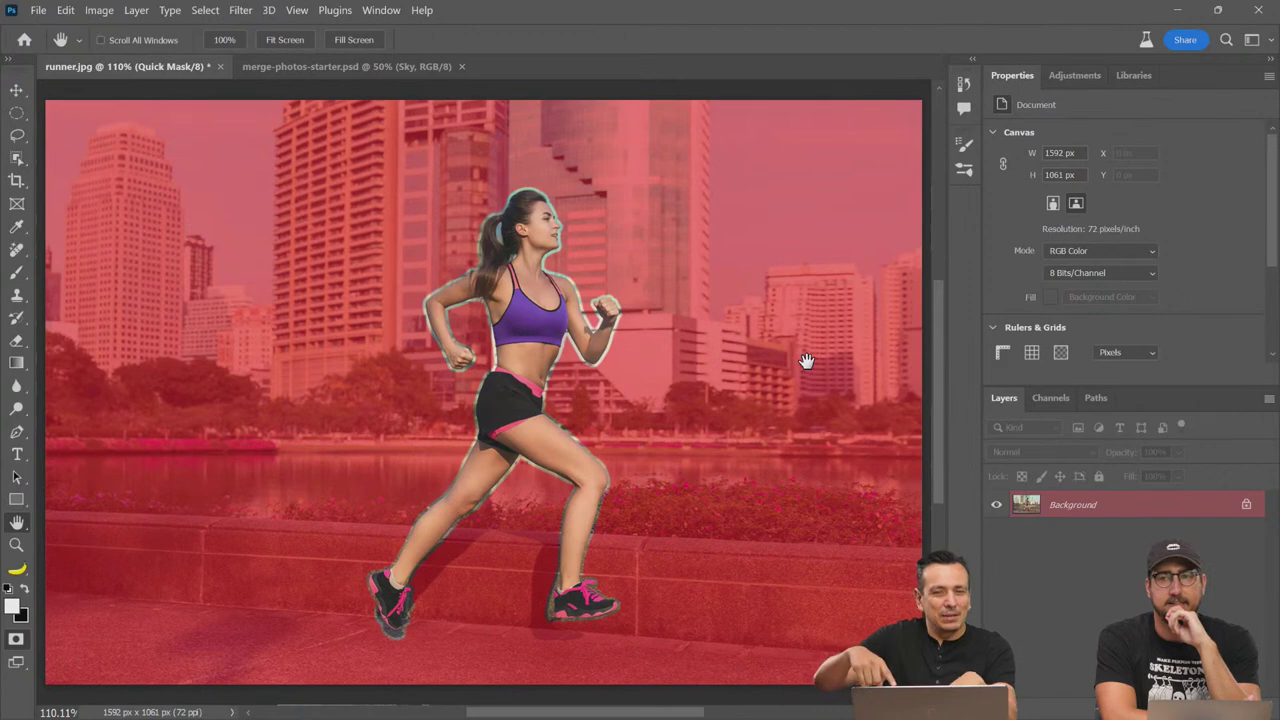
pyautogui.press('q')
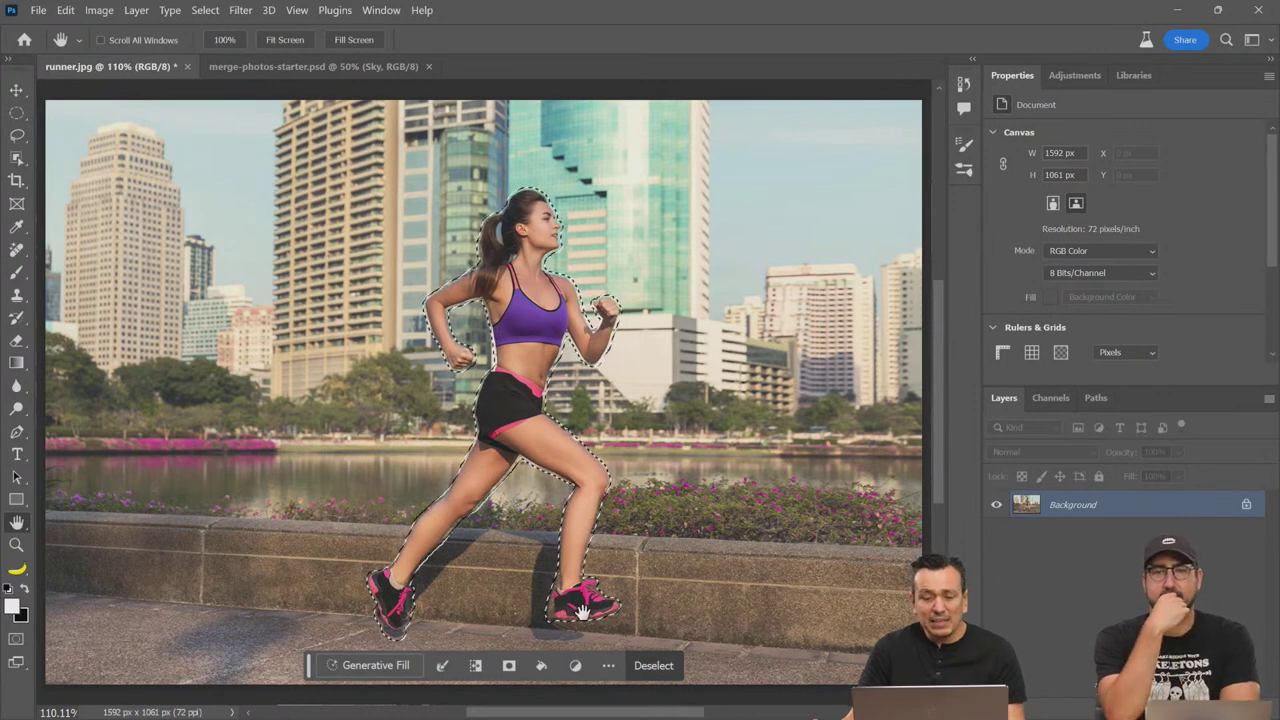
# Step: Run Generative Fill on the runner selection with an empty prompt, accepting the user guidelines, and preview the second and third variations
pyautogui.scroll(-1, 565, 615)
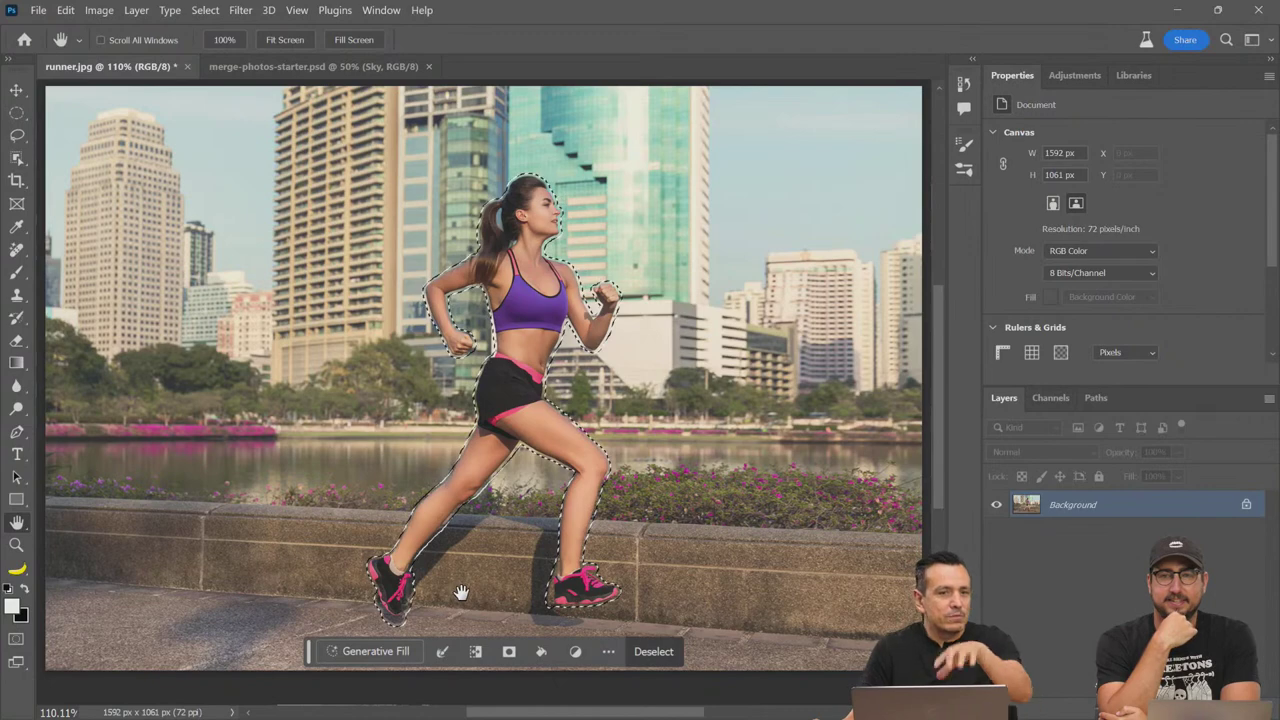
pyautogui.click(378, 652)
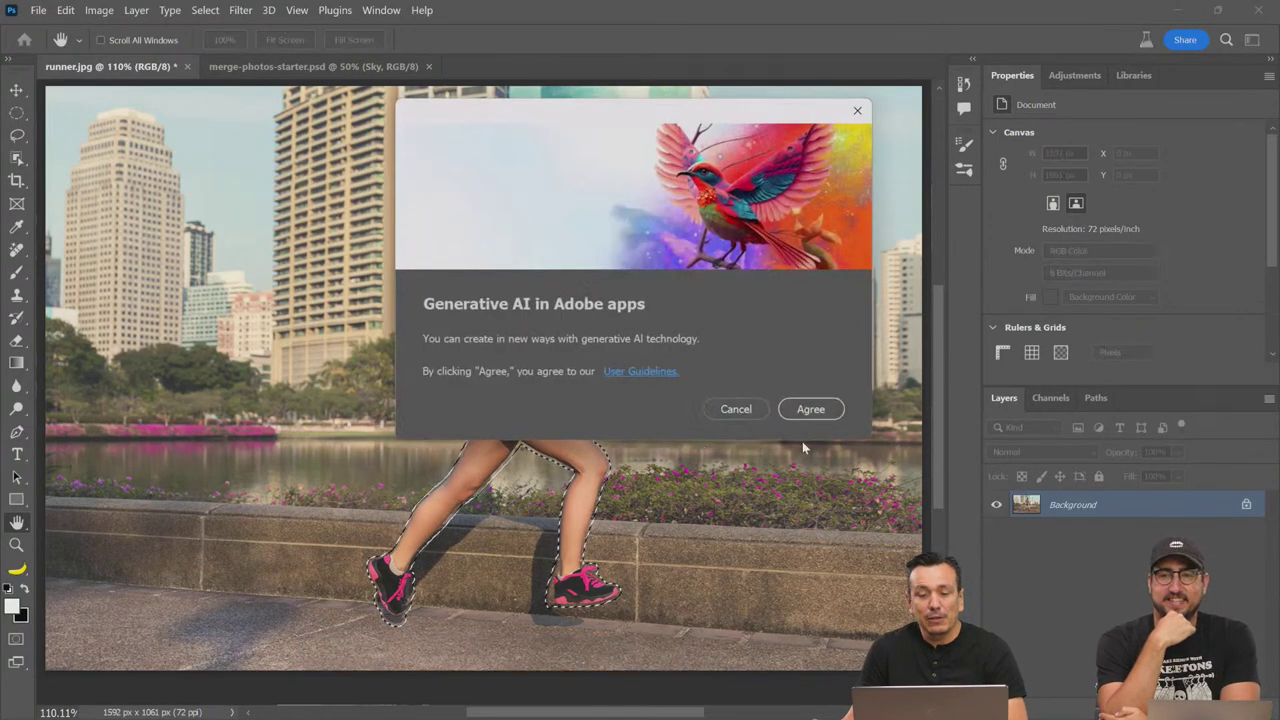
pyautogui.click(804, 410)
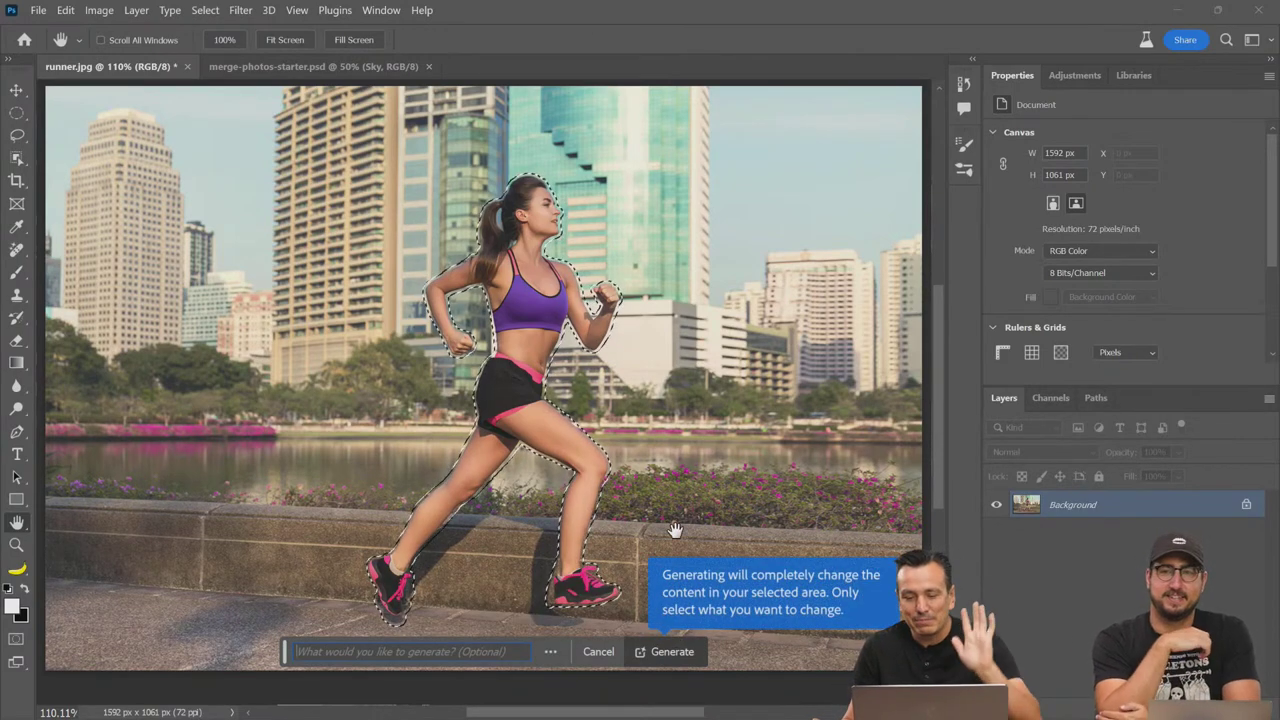
pyautogui.click(663, 652)
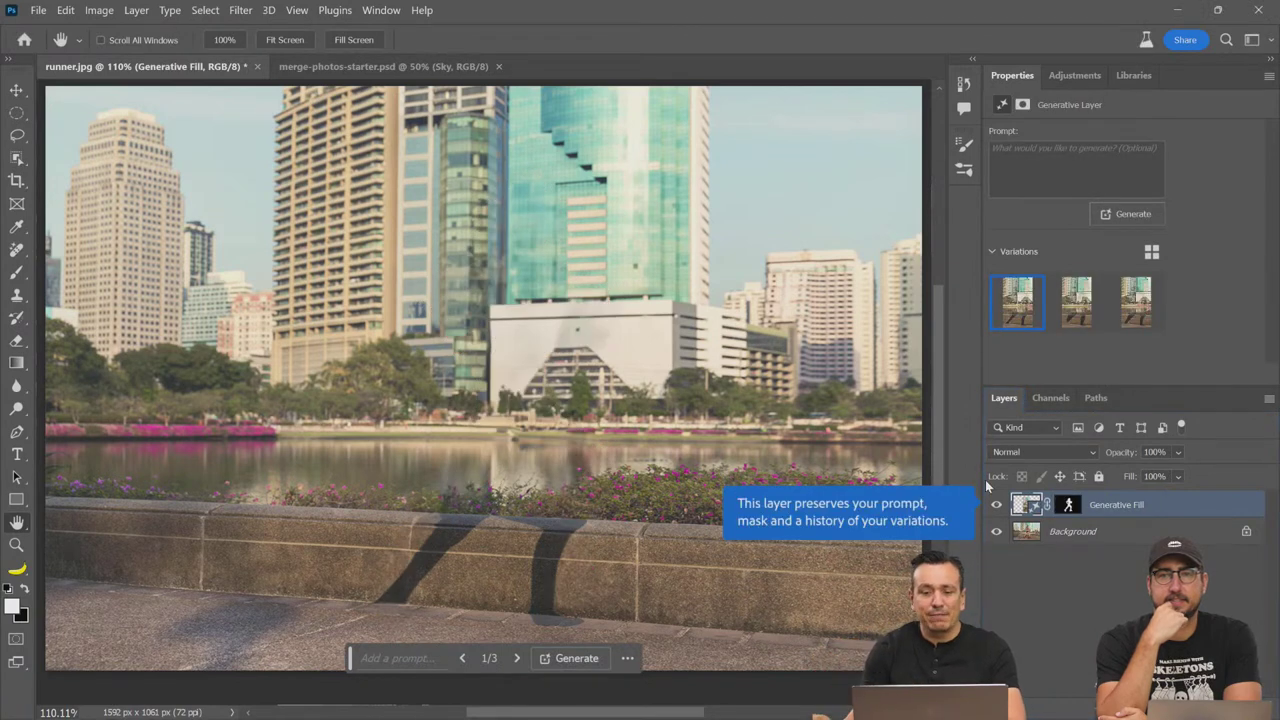
pyautogui.click(1070, 308)
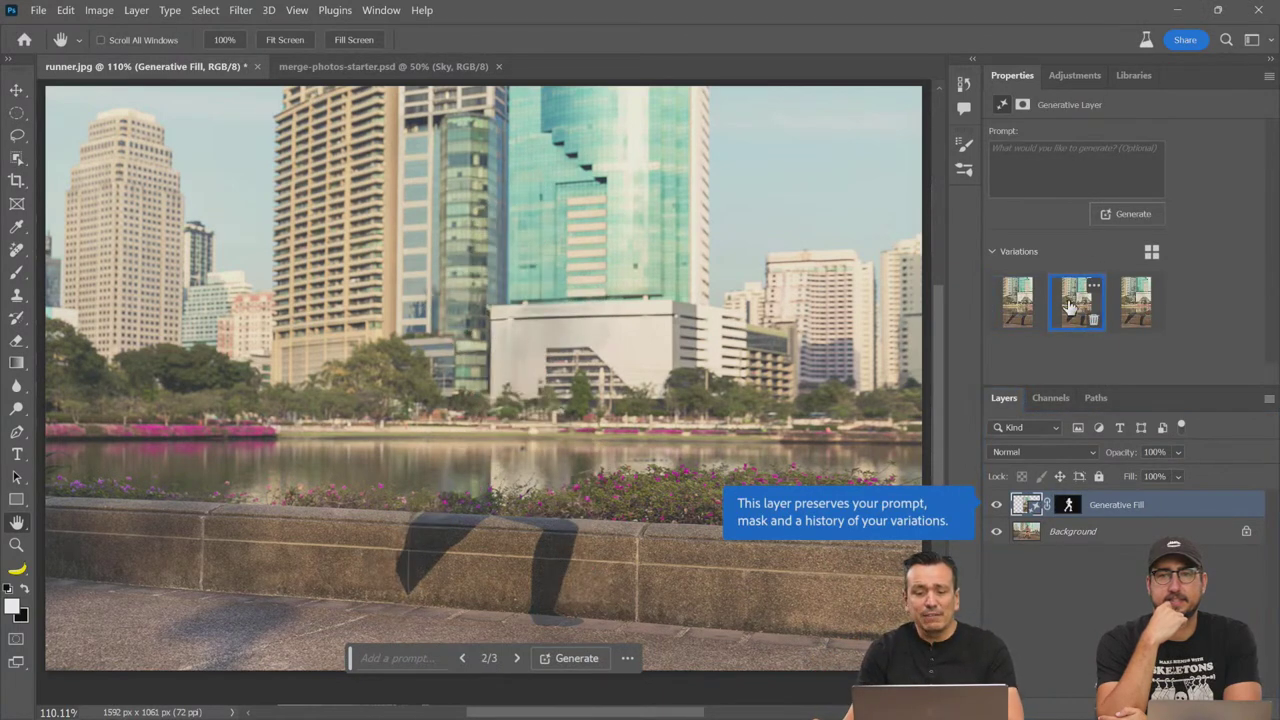
pyautogui.click(1136, 302)
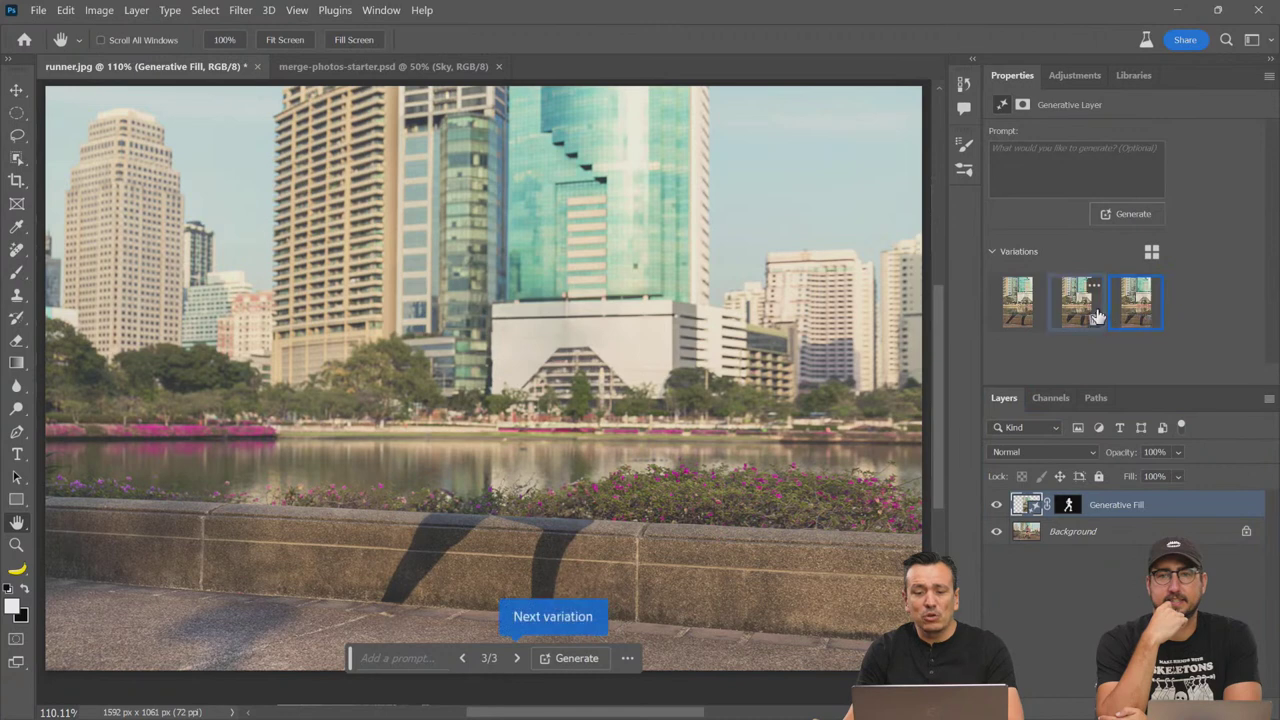
# Step: Toggle the Generative Fill layer's visibility to compare the filled image with the original runner photo
pyautogui.click(995, 508)
pyautogui.click(995, 508)
pyautogui.click(995, 508)
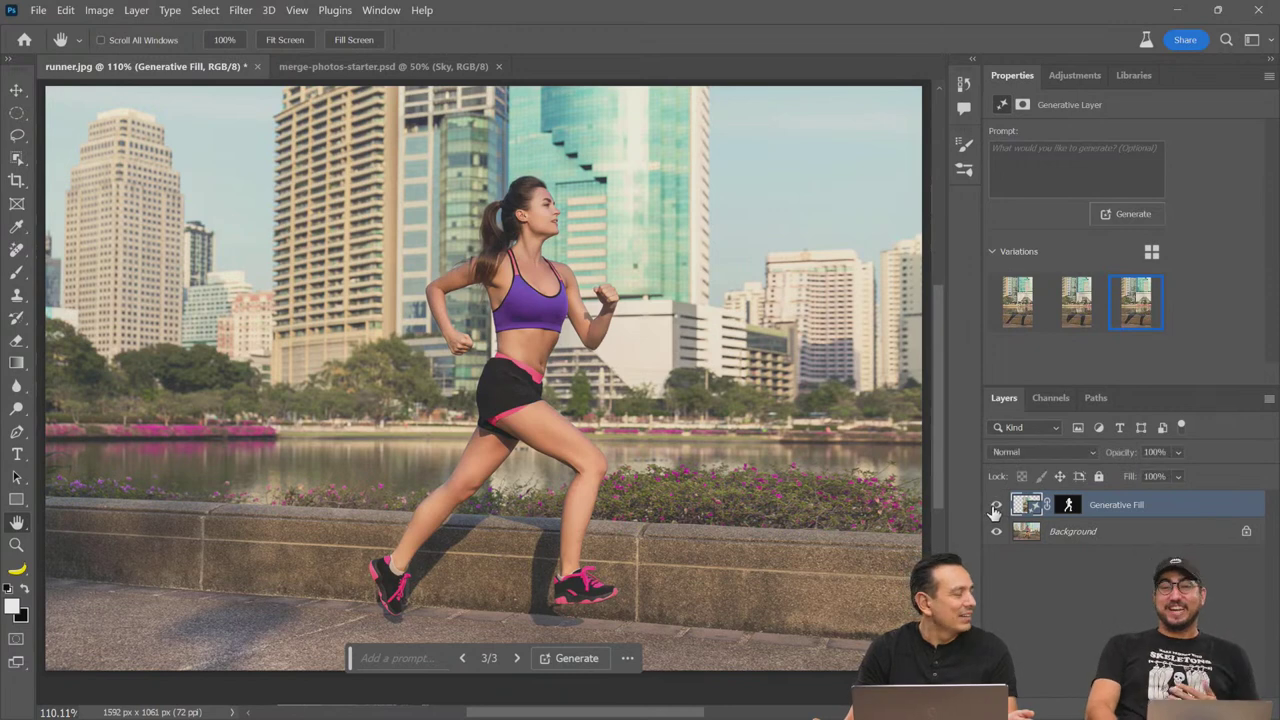
pyautogui.click(995, 506)
# Step: On the Background layer, draw a freehand Lasso selection around the runner's two leg shadows on the wall
pyautogui.click(1022, 531)
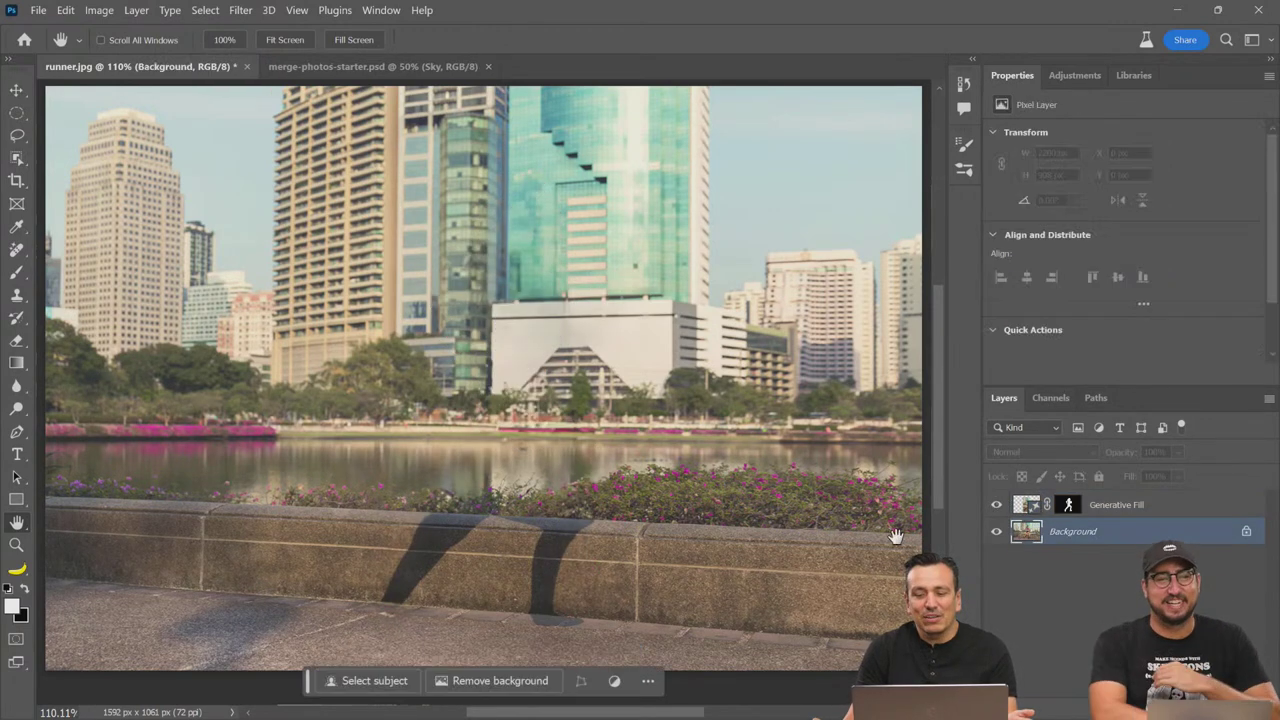
pyautogui.scroll(-1, 480, 370)
pyautogui.click(16, 135)
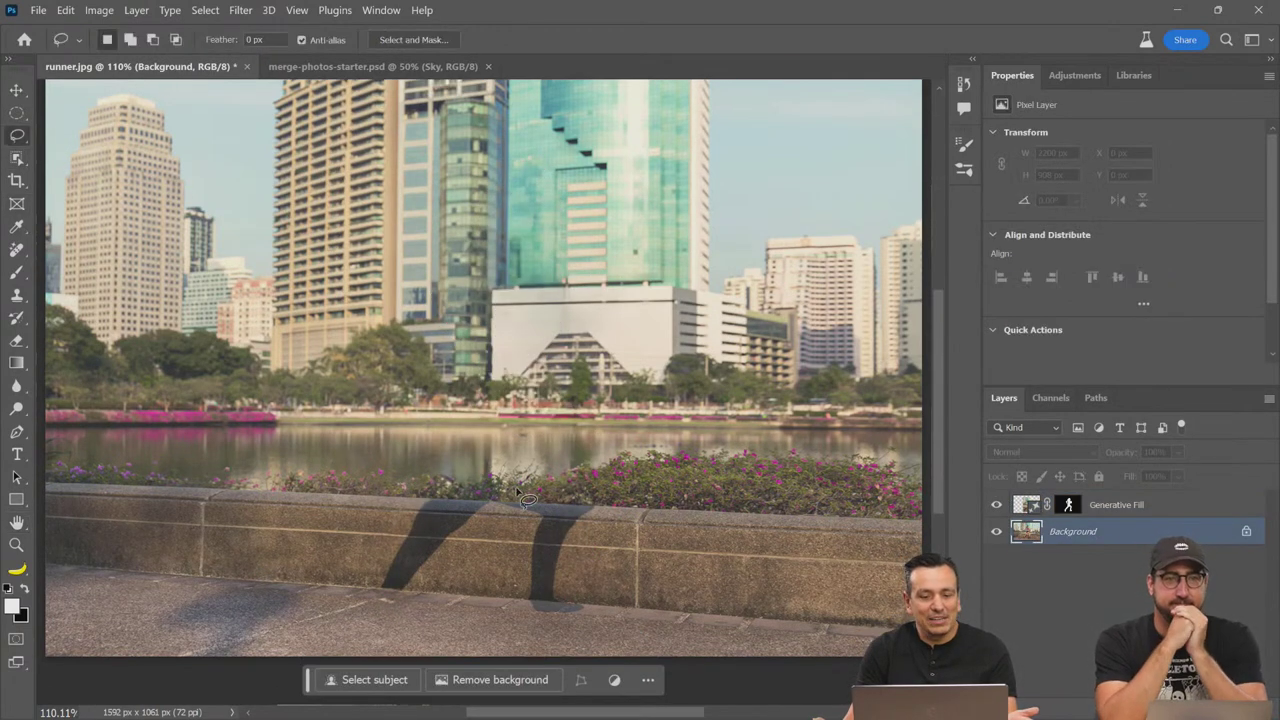
pyautogui.moveTo(466, 492)
pyautogui.mouseDown()
pyautogui.moveTo(388, 541)
pyautogui.moveTo(374, 597)
pyautogui.moveTo(417, 601)
pyautogui.moveTo(474, 557)
pyautogui.moveTo(498, 512)
pyautogui.moveTo(527, 520)
pyautogui.moveTo(526, 608)
pyautogui.moveTo(588, 607)
pyautogui.mouseUp()
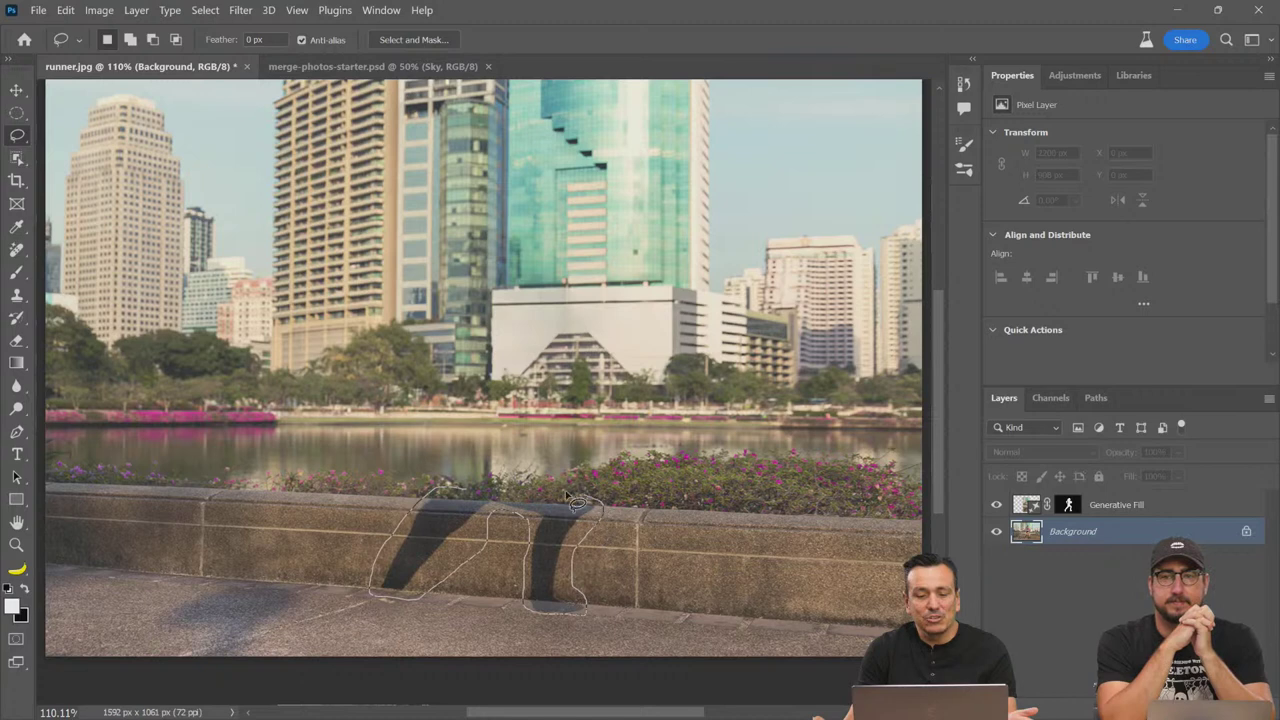
pyautogui.moveTo(580, 500); pyautogui.dragTo(600, 506)
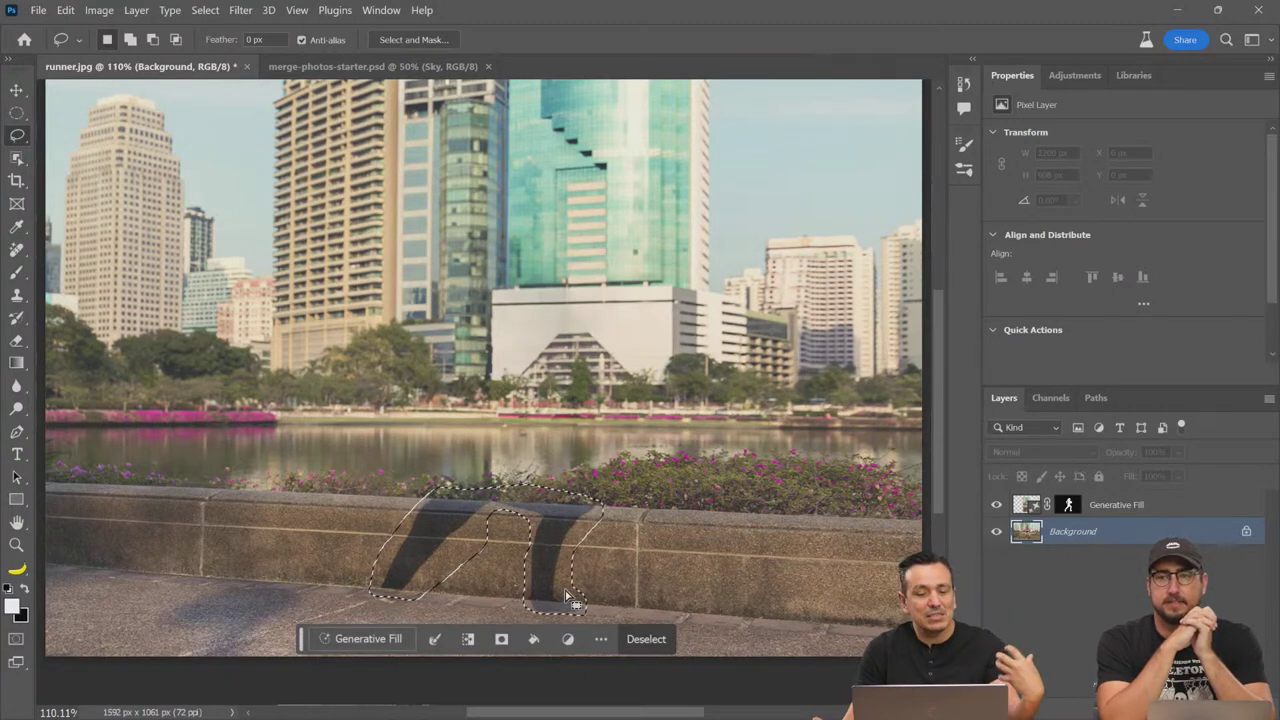
# Step: Run Generative Fill on the leg-shadow selection with an empty prompt, dismiss the guideline notice, and run it again
pyautogui.click(368, 639)
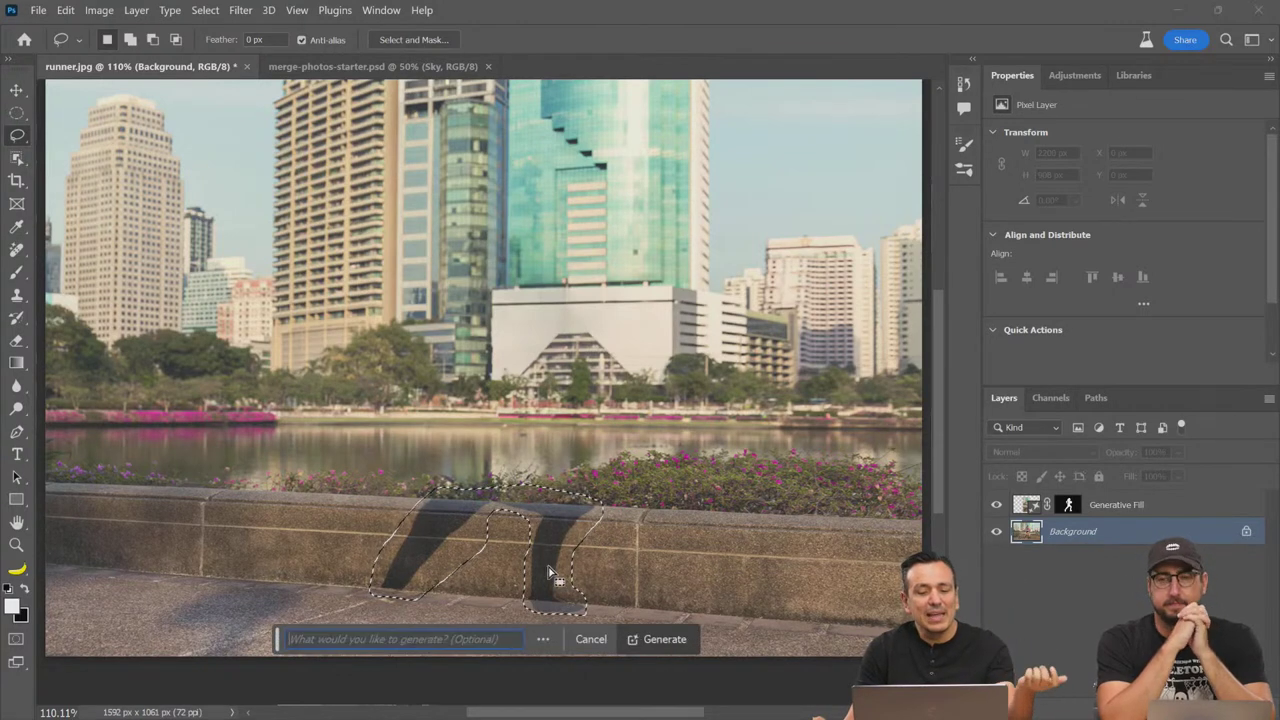
pyautogui.click(660, 640)
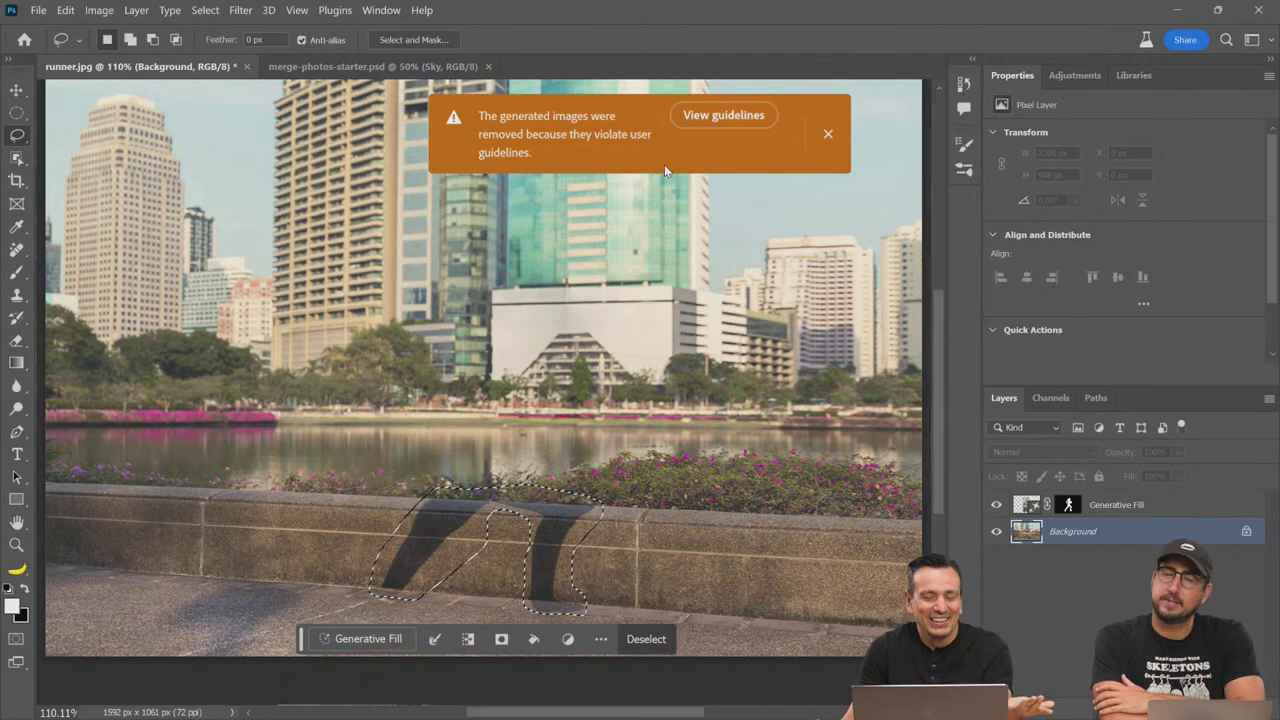
pyautogui.click(826, 135)
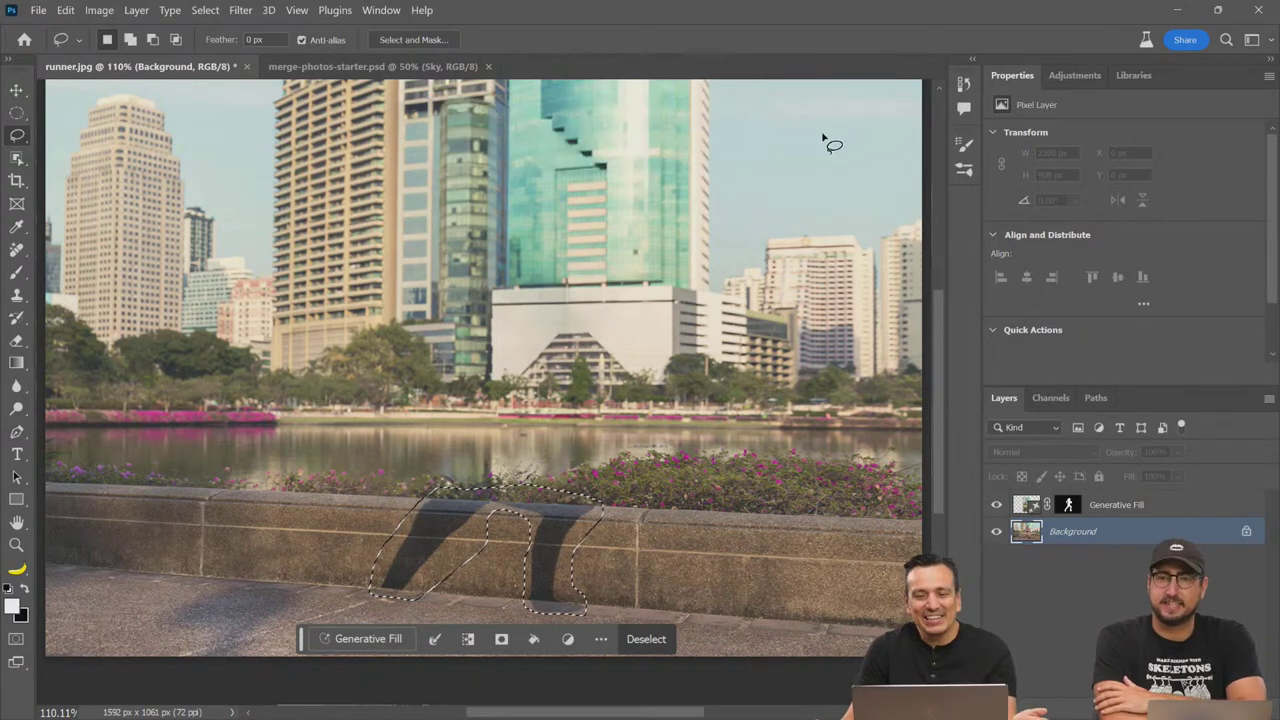
pyautogui.click(368, 638)
pyautogui.click(662, 631)
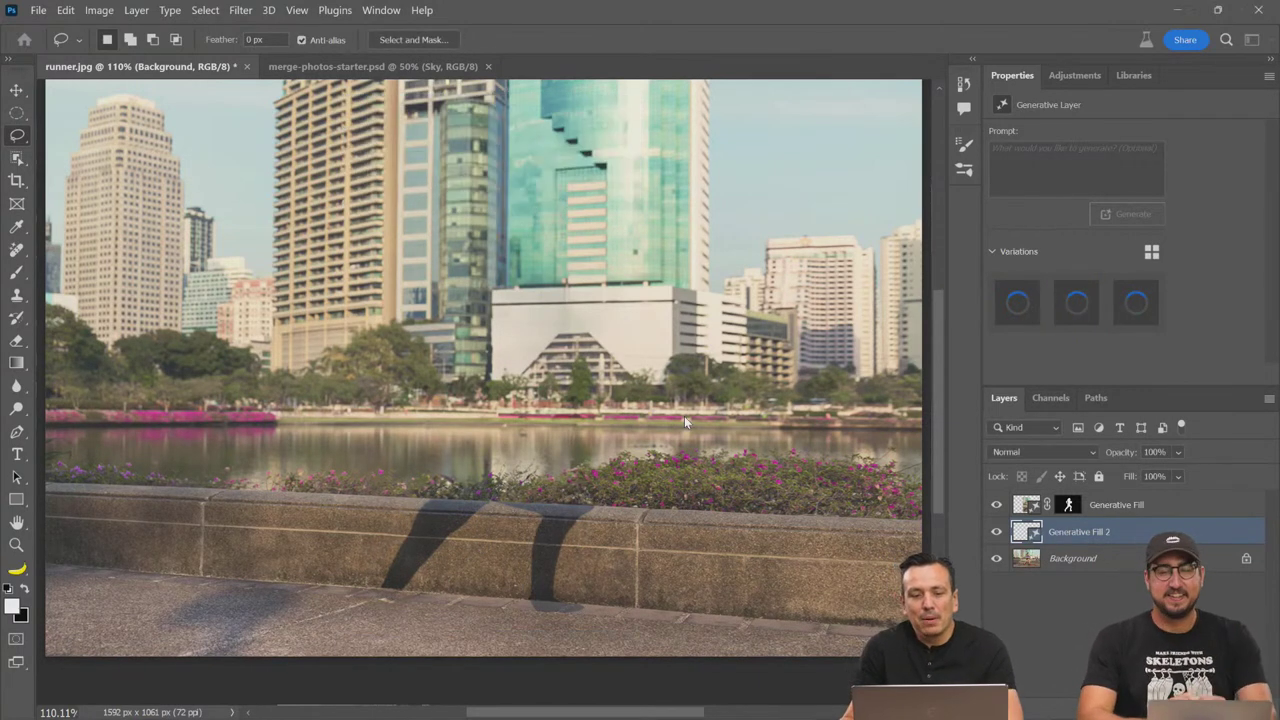
pyautogui.click(826, 140)
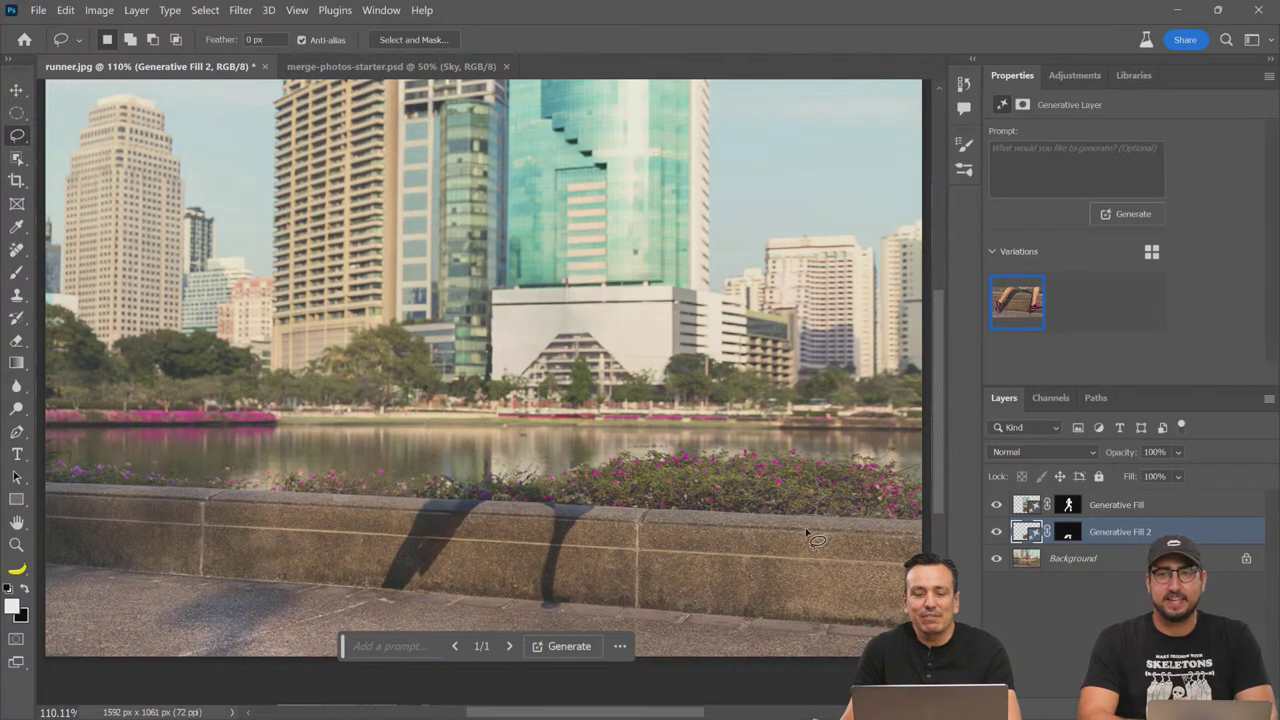
# Step: Toggle the visibility of both generative layers to compare them, and delete the Generative Fill 2 layer
pyautogui.click(998, 505)
pyautogui.click(998, 505)
pyautogui.click(998, 533)
pyautogui.click(998, 533)
pyautogui.moveTo(1033, 535); pyautogui.dragTo(1040, 702)
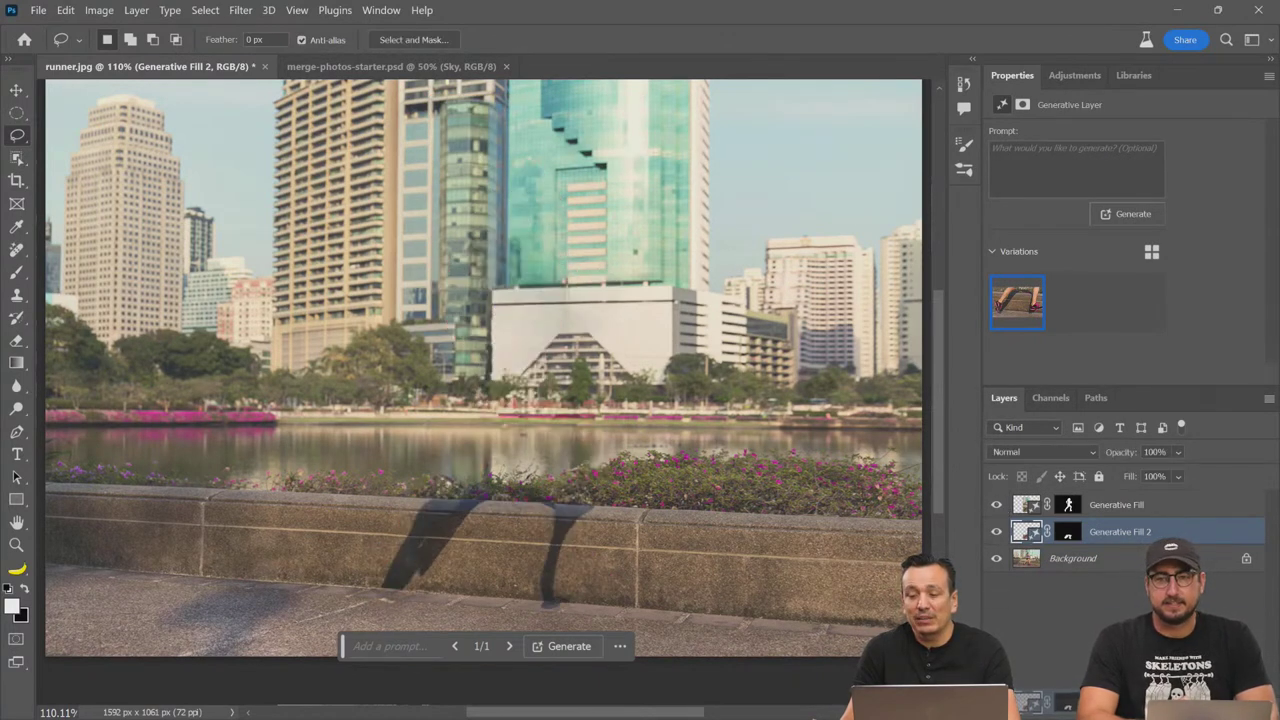
# Step: Delete the two unselected variations of the runner's Generative Fill layer, and load its mask as a selection with the mask active
pyautogui.click(1022, 508)
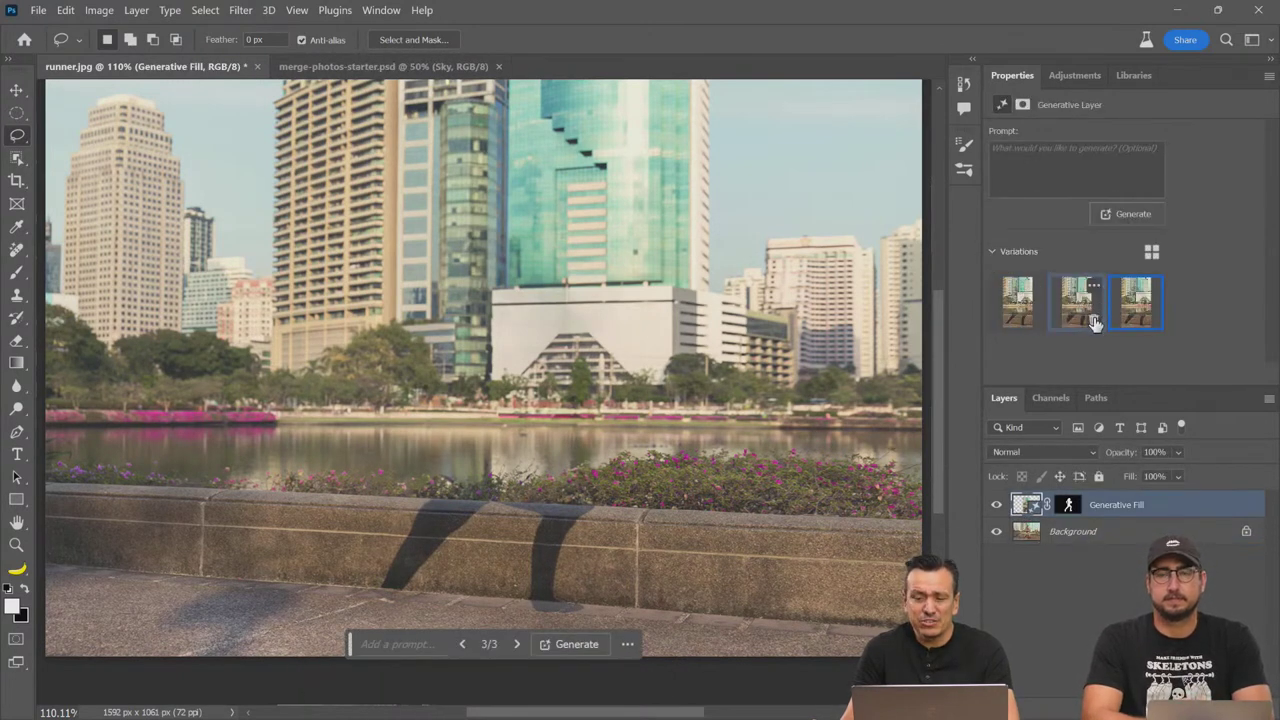
pyautogui.click(1033, 322)
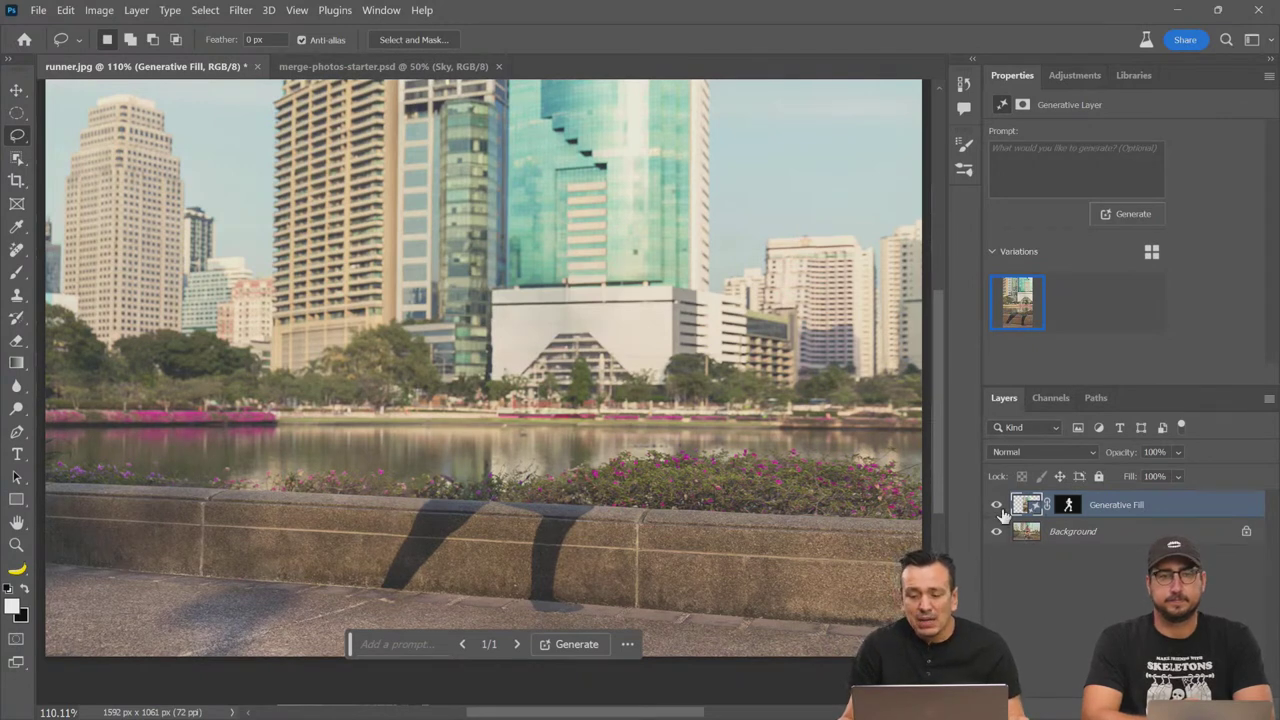
pyautogui.keyDown('ctrl'); pyautogui.click(1066, 506); pyautogui.keyUp('ctrl')
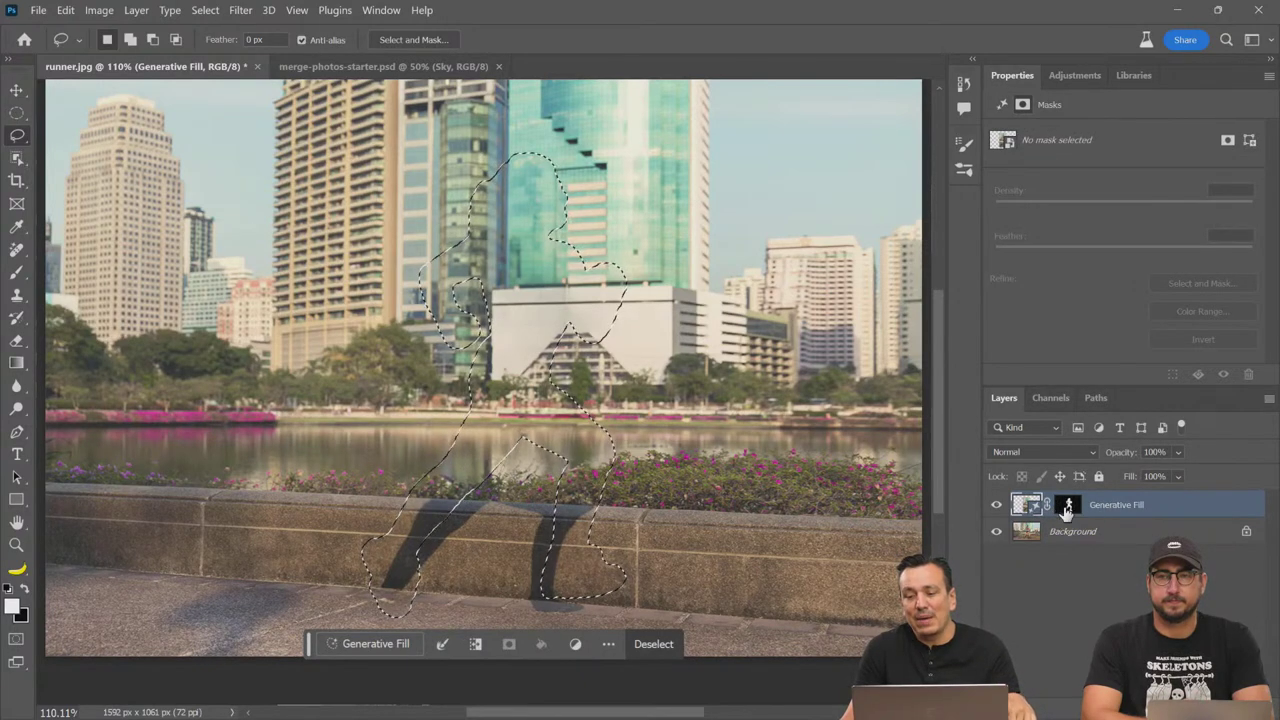
pyautogui.click(1069, 507)
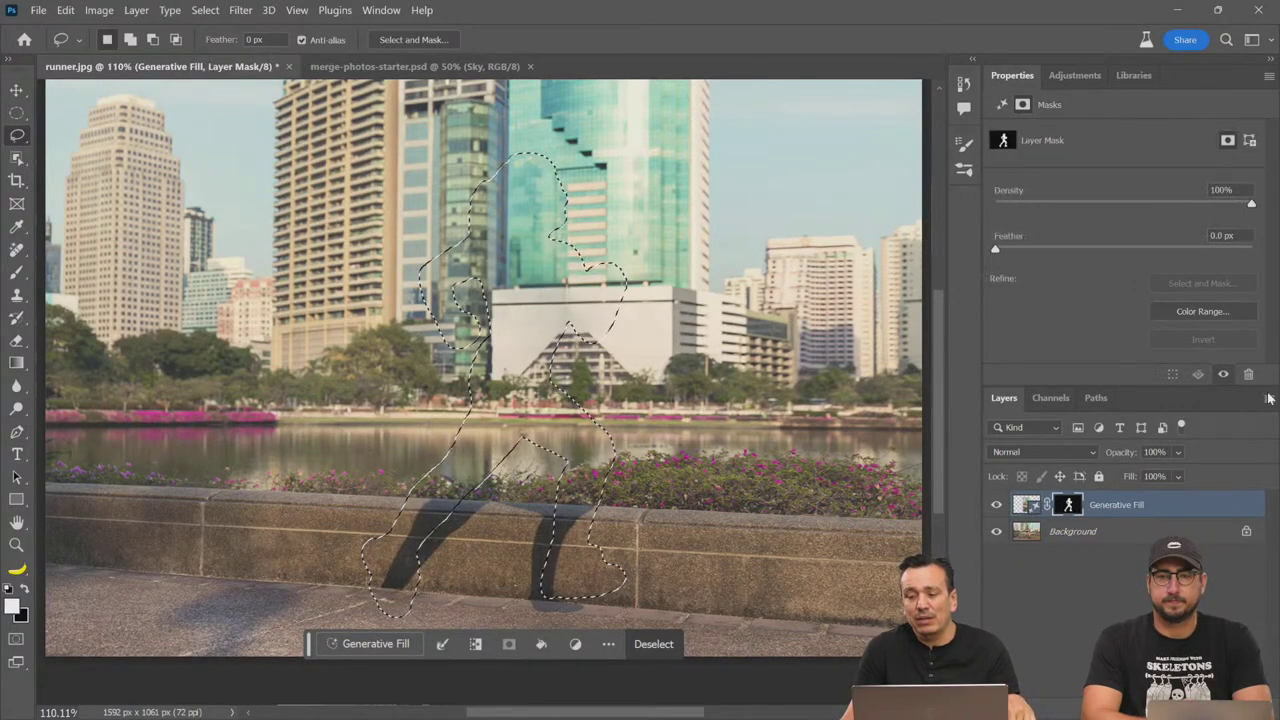
# Step: Set the layer thumbnails to the largest size in the Layers Panel Options
pyautogui.click(1269, 400)
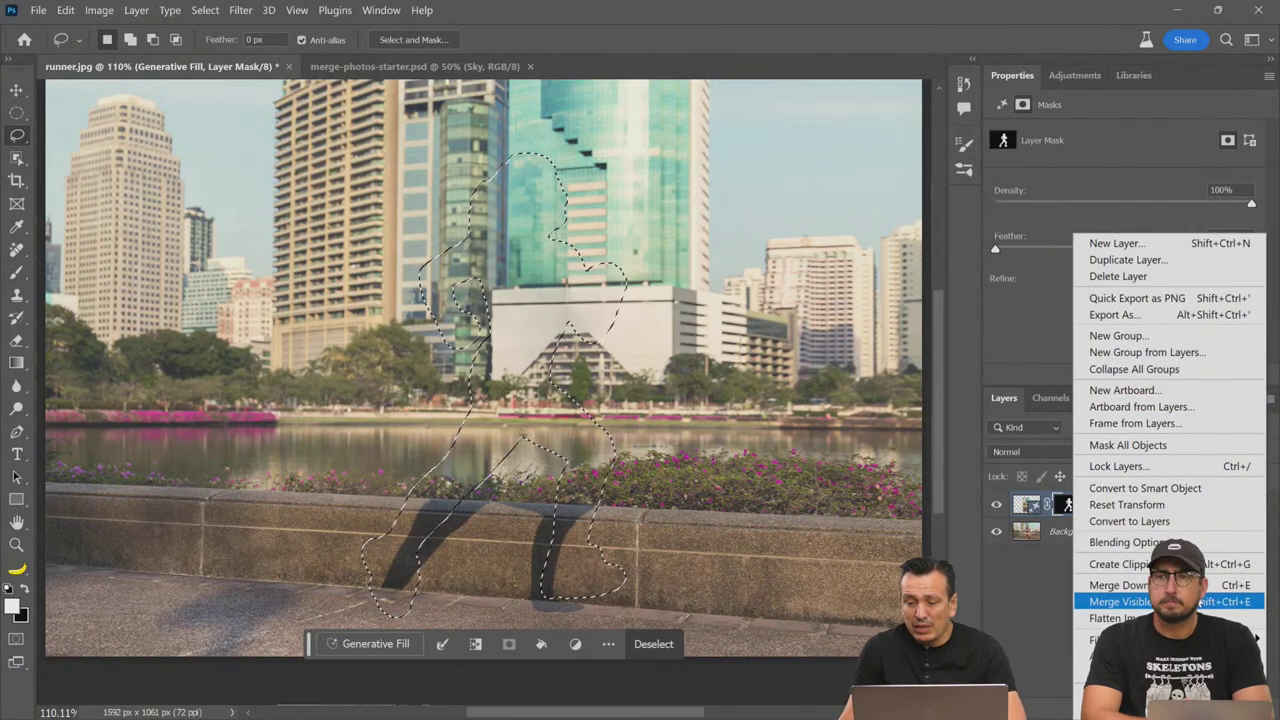
pyautogui.click(1150, 655)
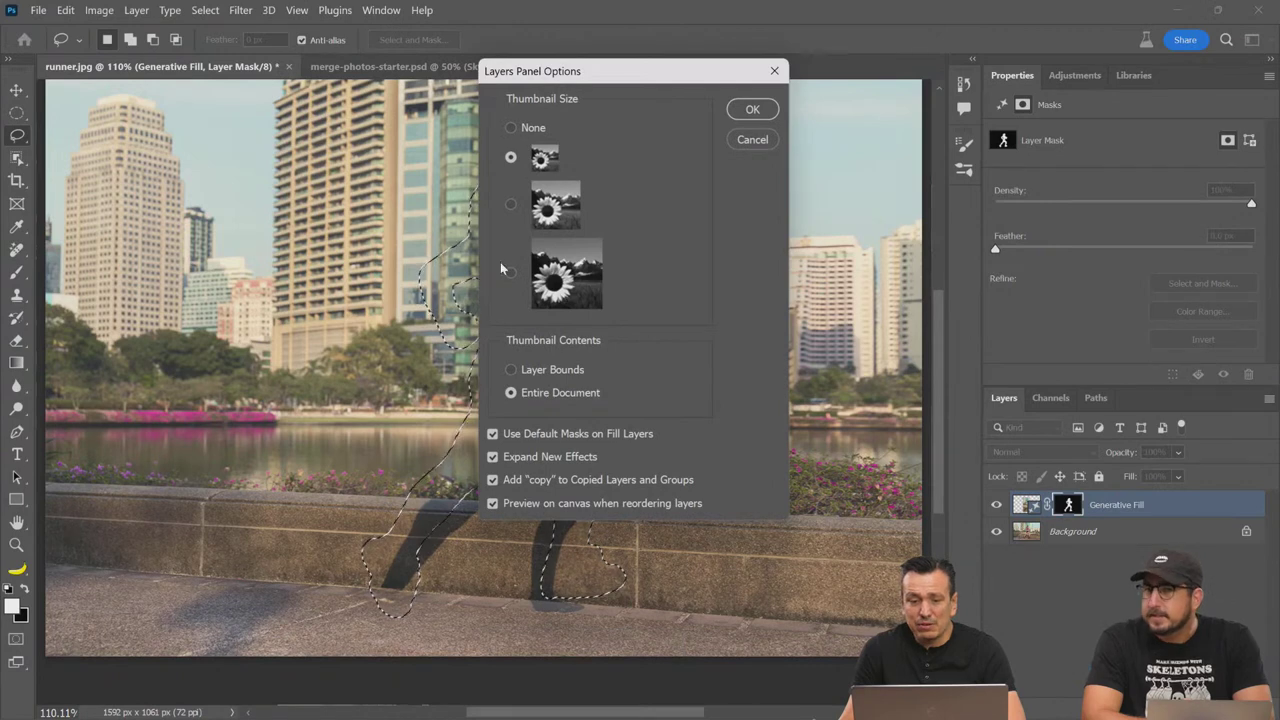
pyautogui.click(752, 111)
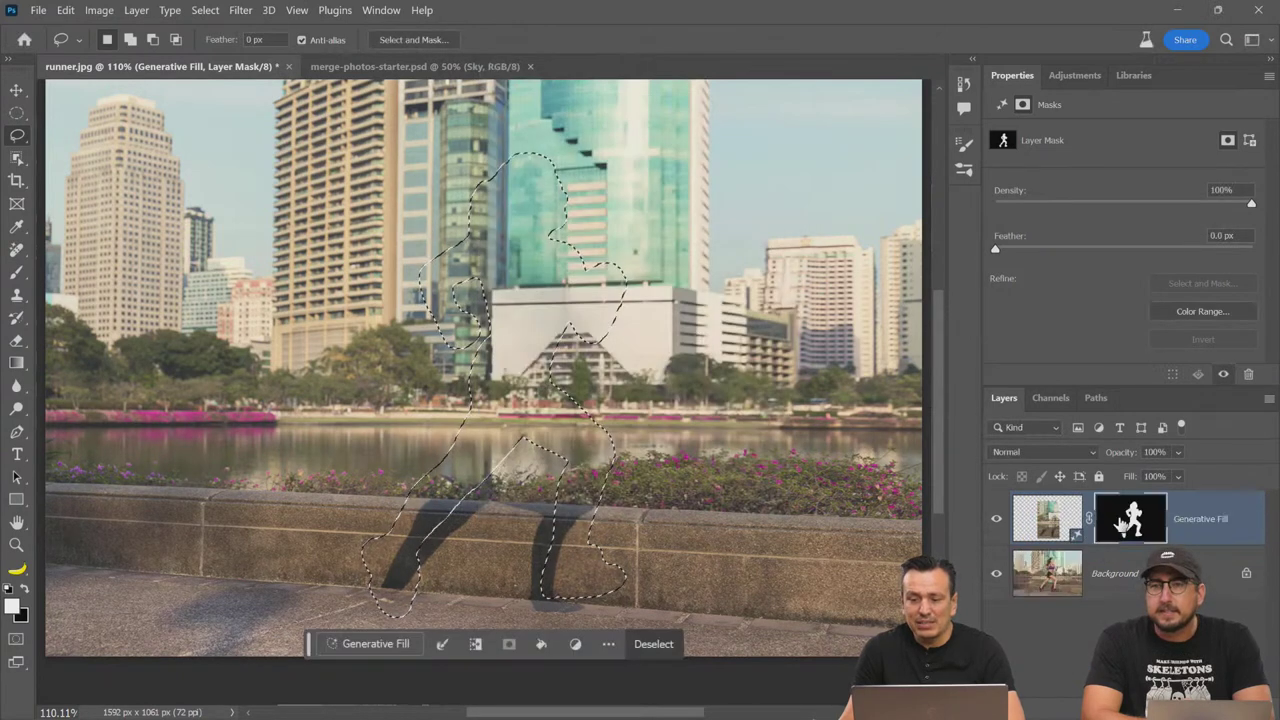
# Step: Select the Background layer, compare the image with and without the fill, and hide the Generative Fill layer
pyautogui.click(1078, 577)
pyautogui.click(996, 520)
pyautogui.click(996, 520)
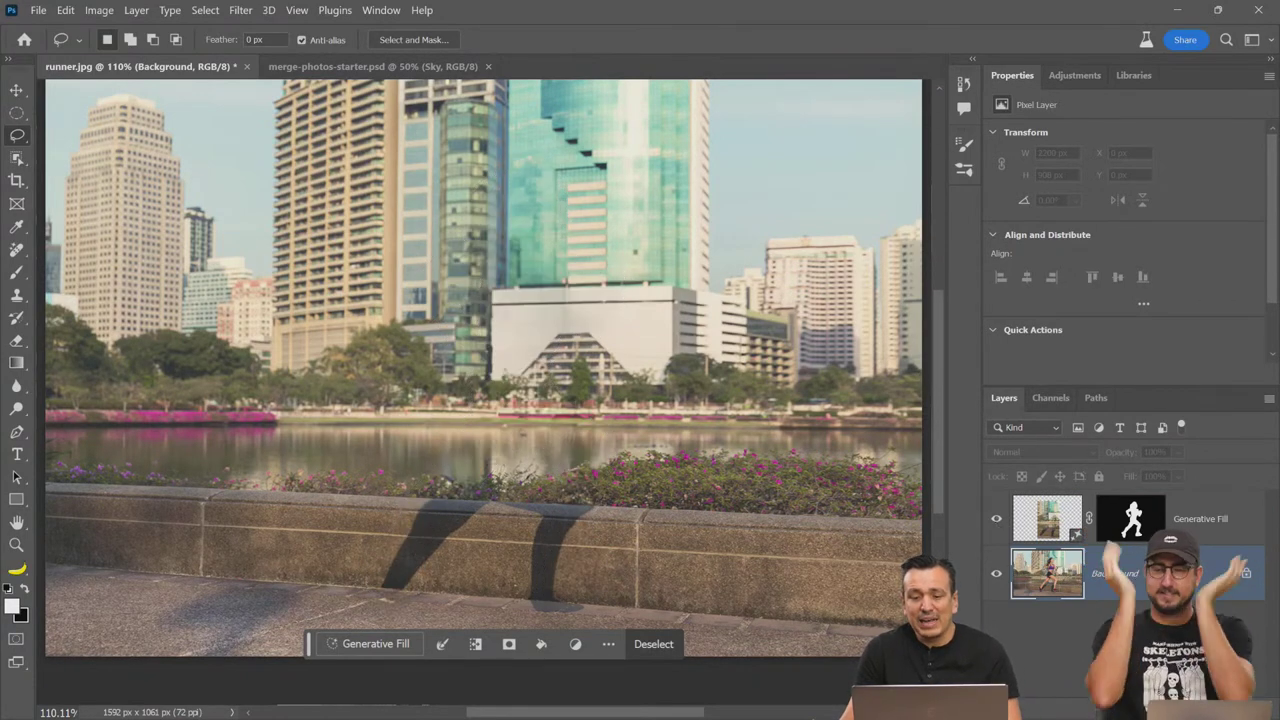
pyautogui.click(1170, 703)
pyautogui.hotkey('ctrl', 'z')
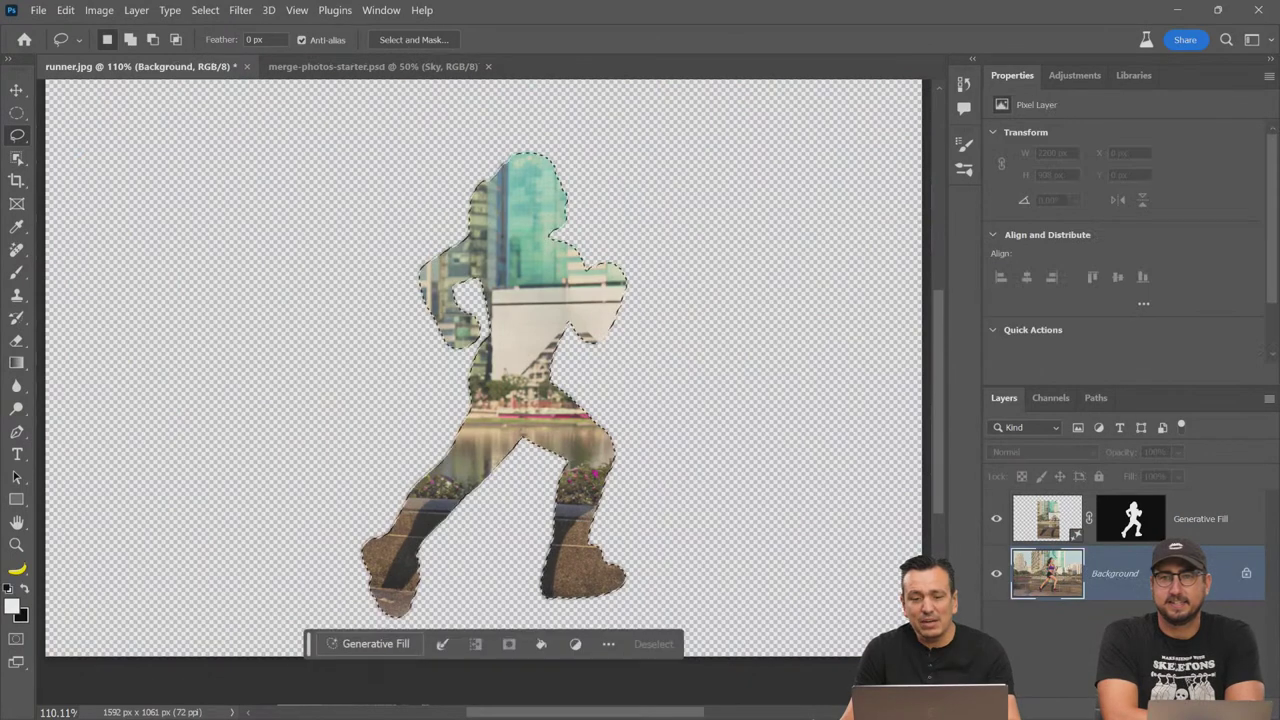
pyautogui.click(996, 518)
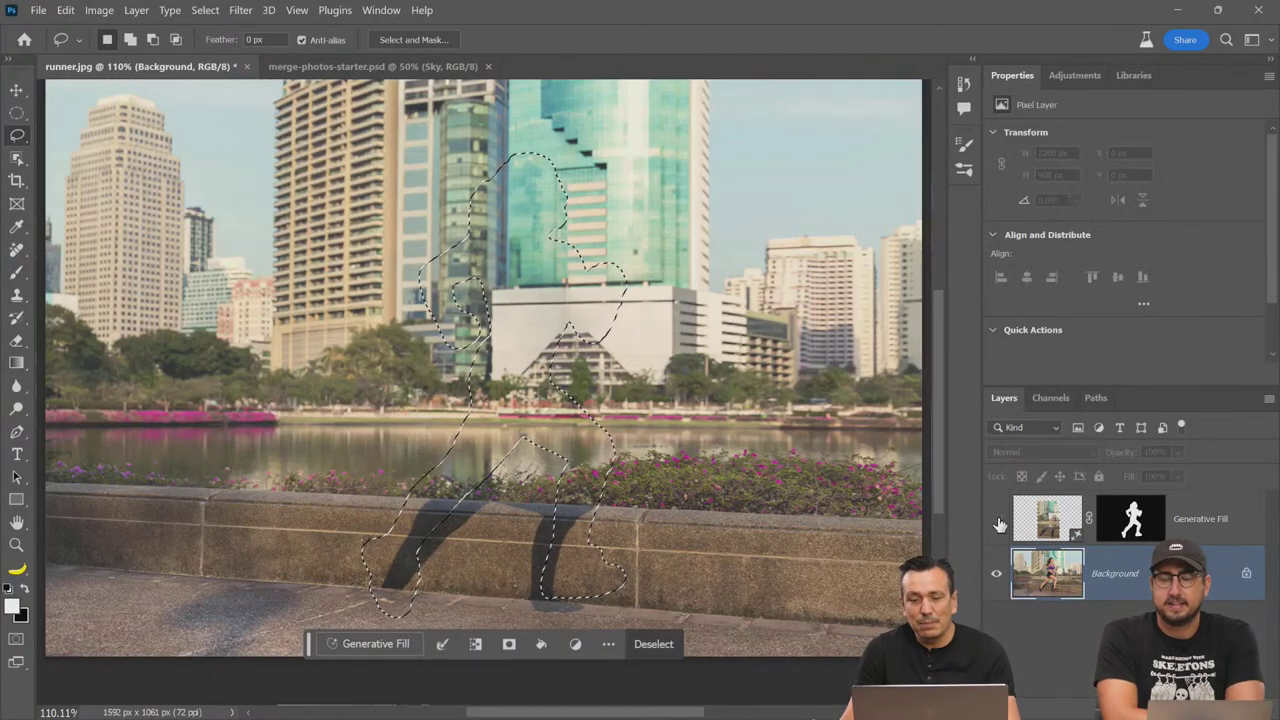
# Step: Clear the runner selection and duplicate the Background layer
pyautogui.hotkey('ctrl', 'd')
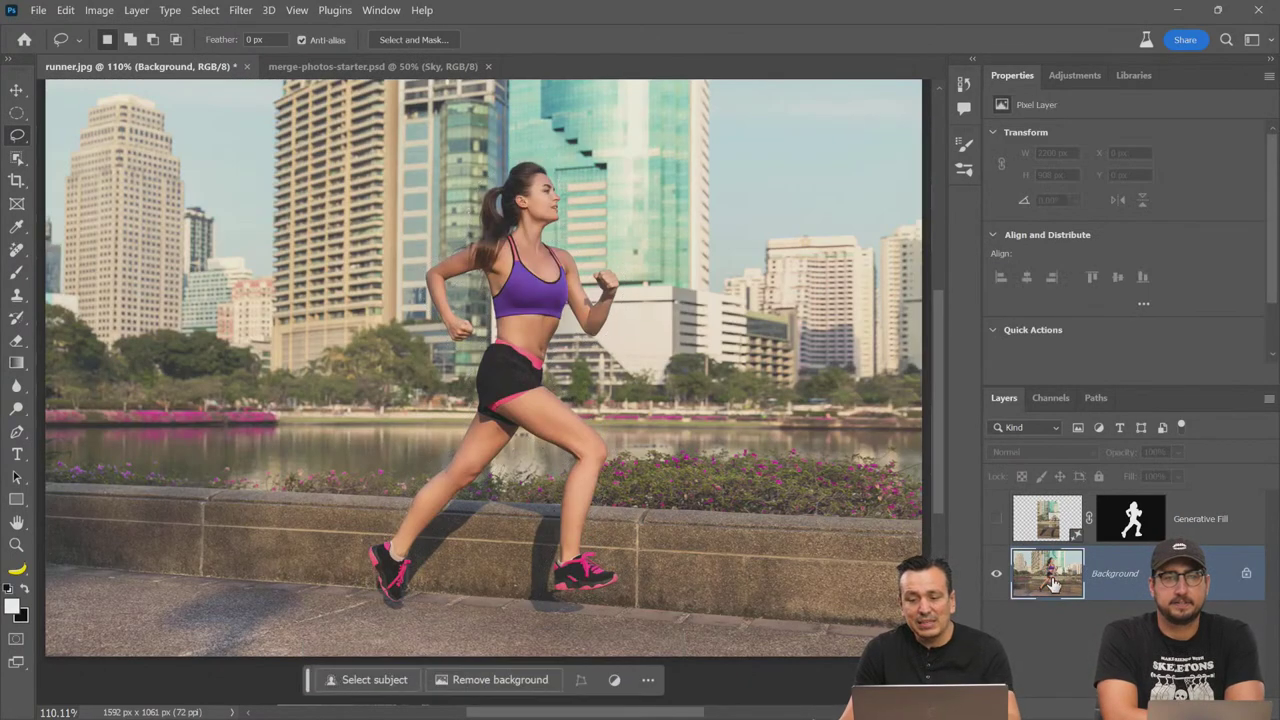
pyautogui.moveTo(1055, 583); pyautogui.dragTo(1057, 586)
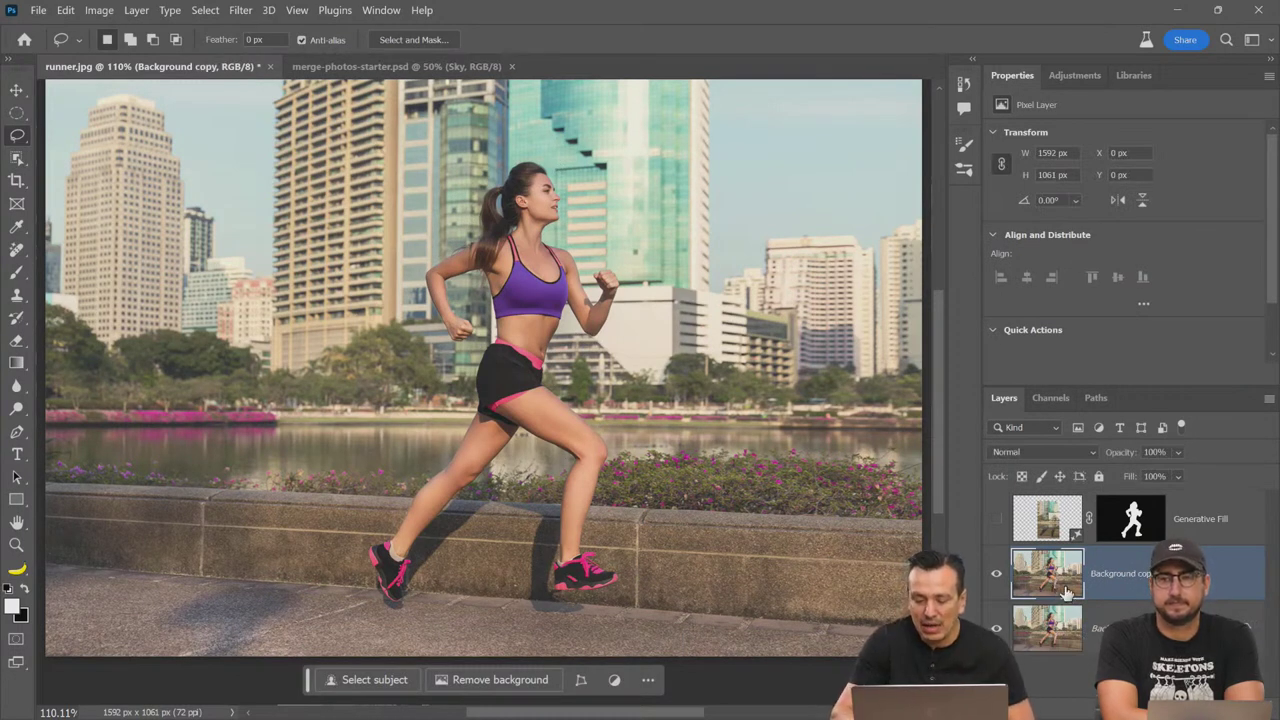
pyautogui.moveTo(1066, 592); pyautogui.dragTo(1066, 592)
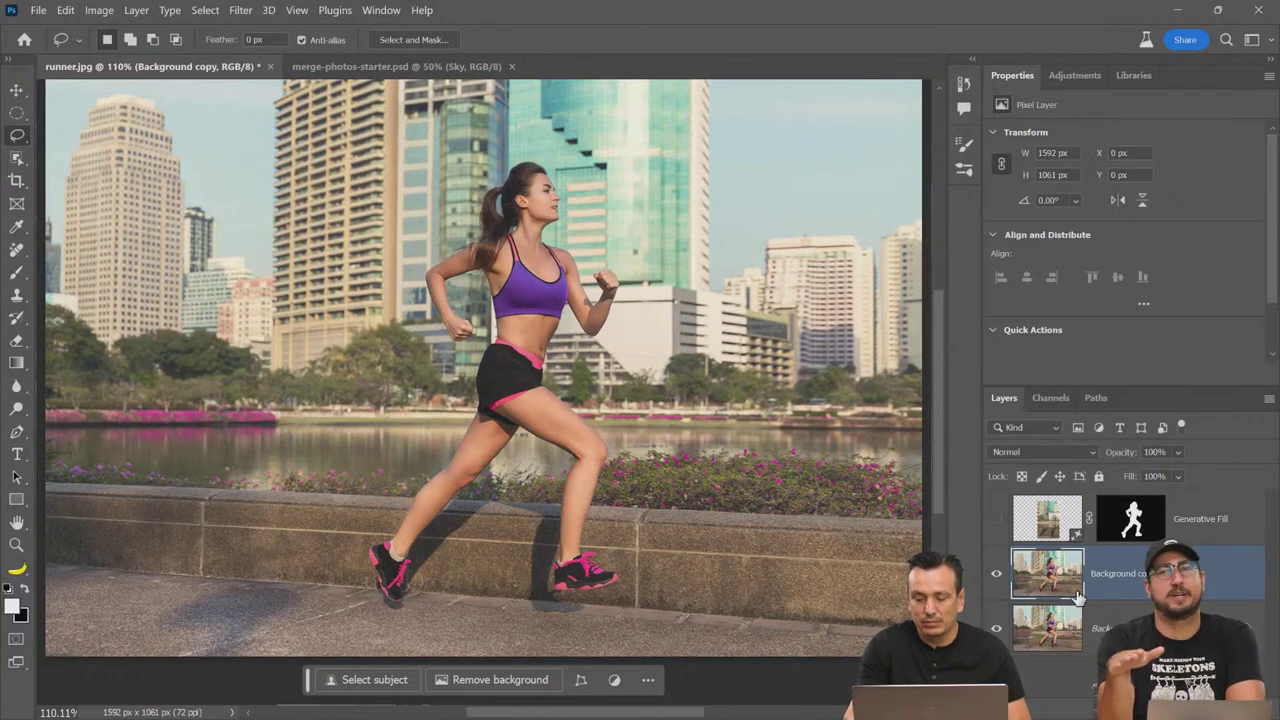
pyautogui.hotkey('ctrl', ']')
pyautogui.moveTo(1078, 597); pyautogui.dragTo(1078, 597)
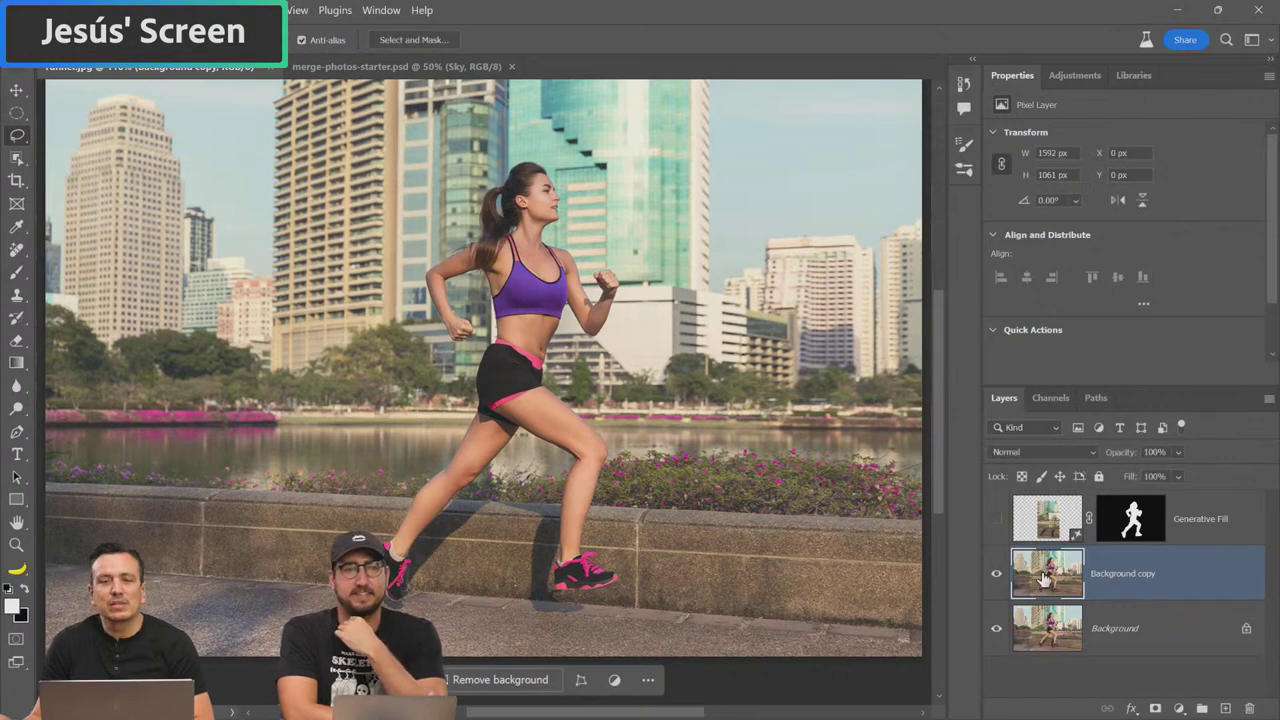
pyautogui.moveTo(1043, 578); pyautogui.dragTo(1078, 598)
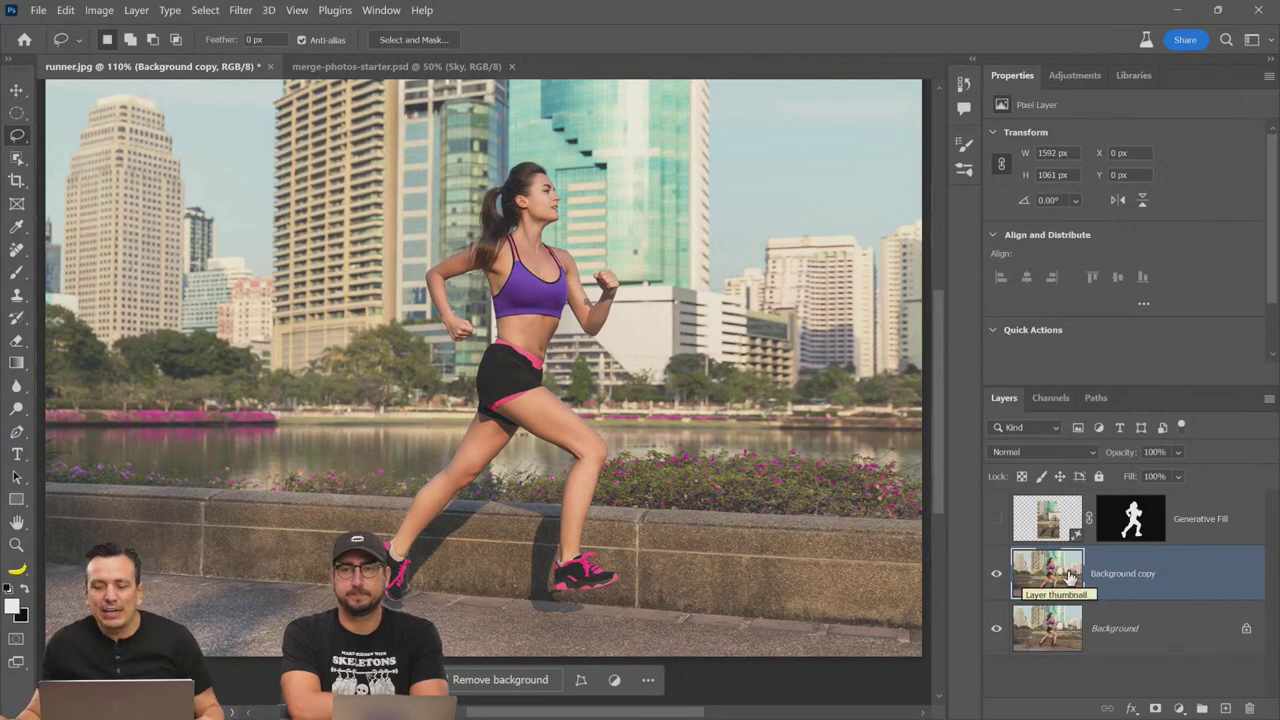
# Step: Move the Background copy layer up and down one position repeatedly, leaving it above the Generative Fill layer
pyautogui.moveTo(270, 716)
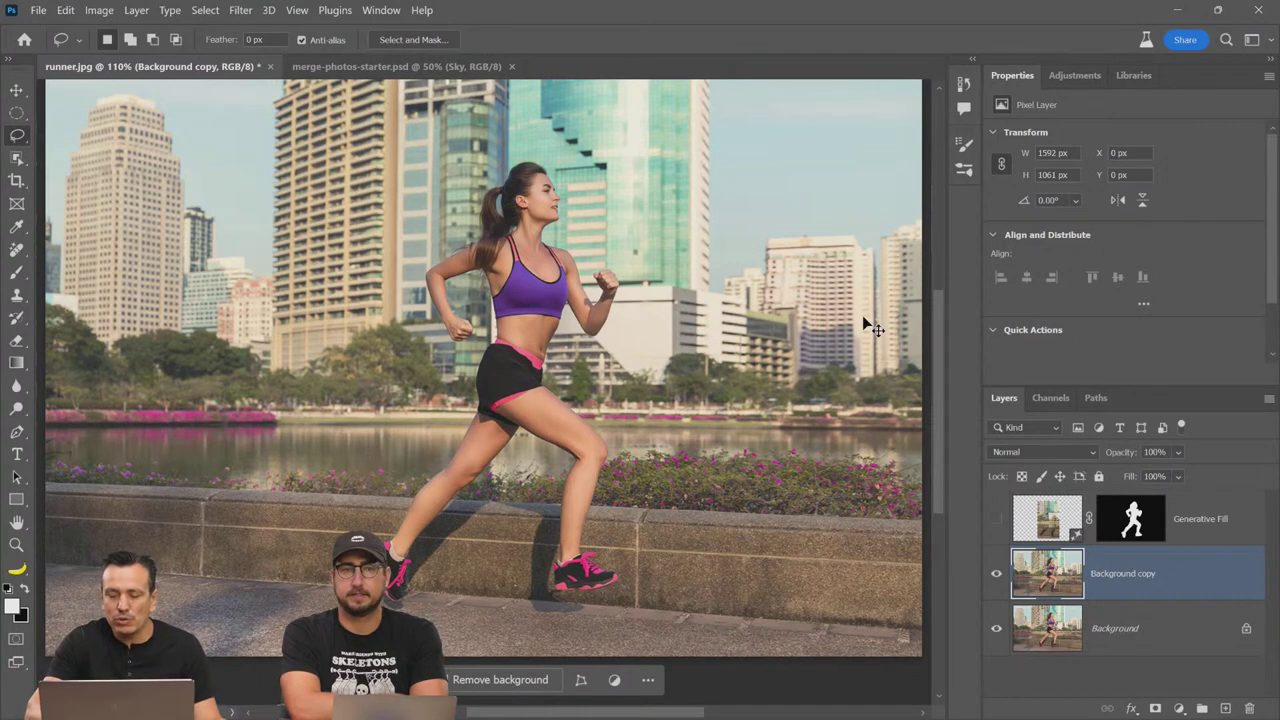
pyautogui.hotkey('ctrl', ']')
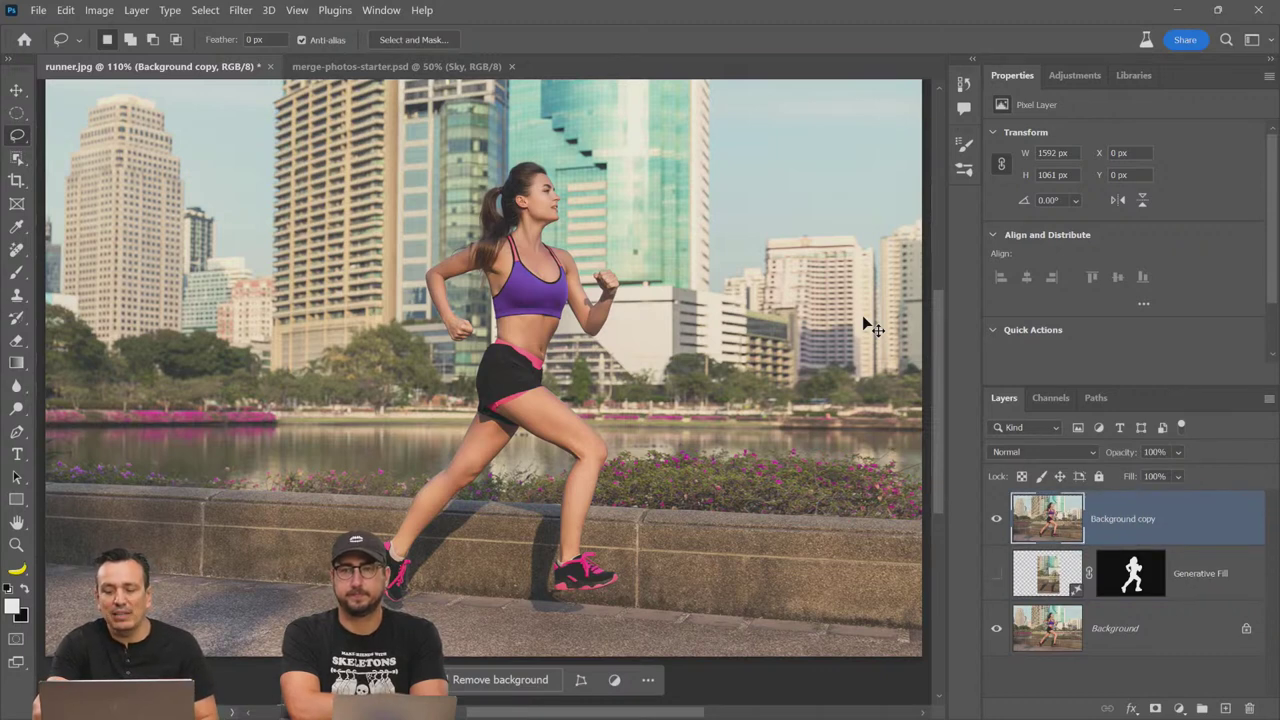
pyautogui.hotkey('ctrl', '[')
pyautogui.hotkey('ctrl', ']')
pyautogui.hotkey('ctrl', '[')
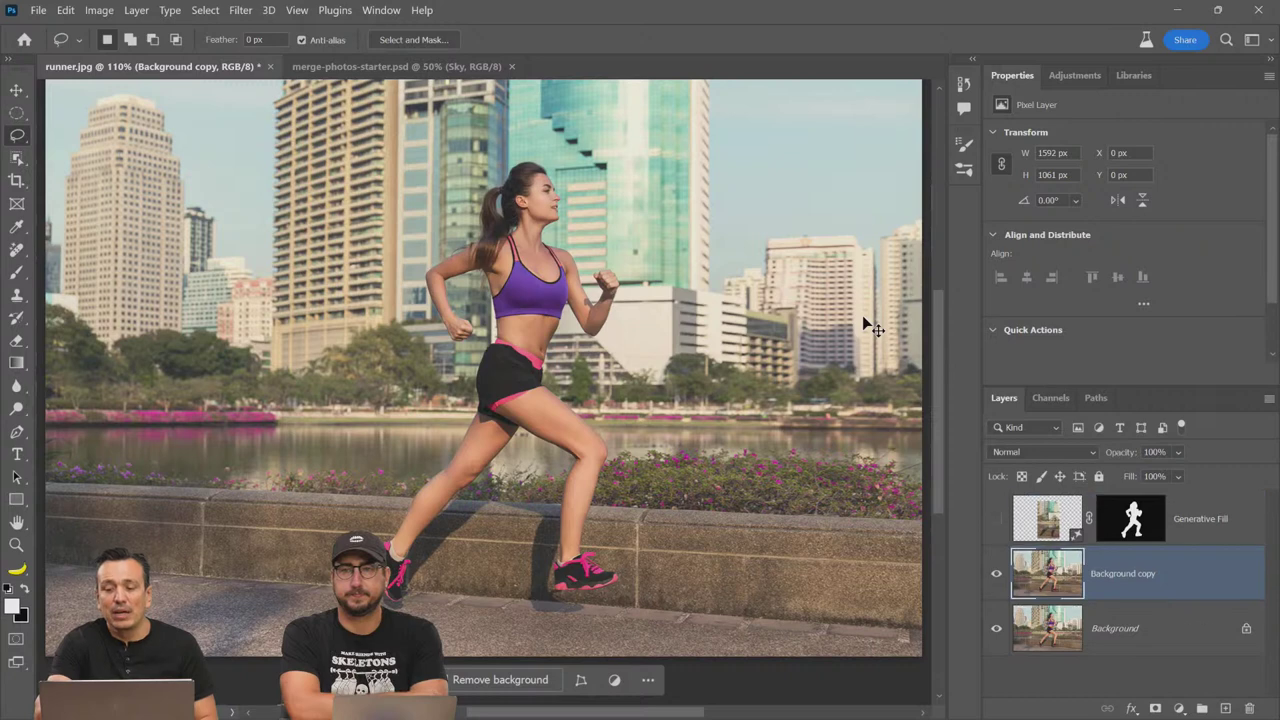
pyautogui.hotkey('ctrl', ']')
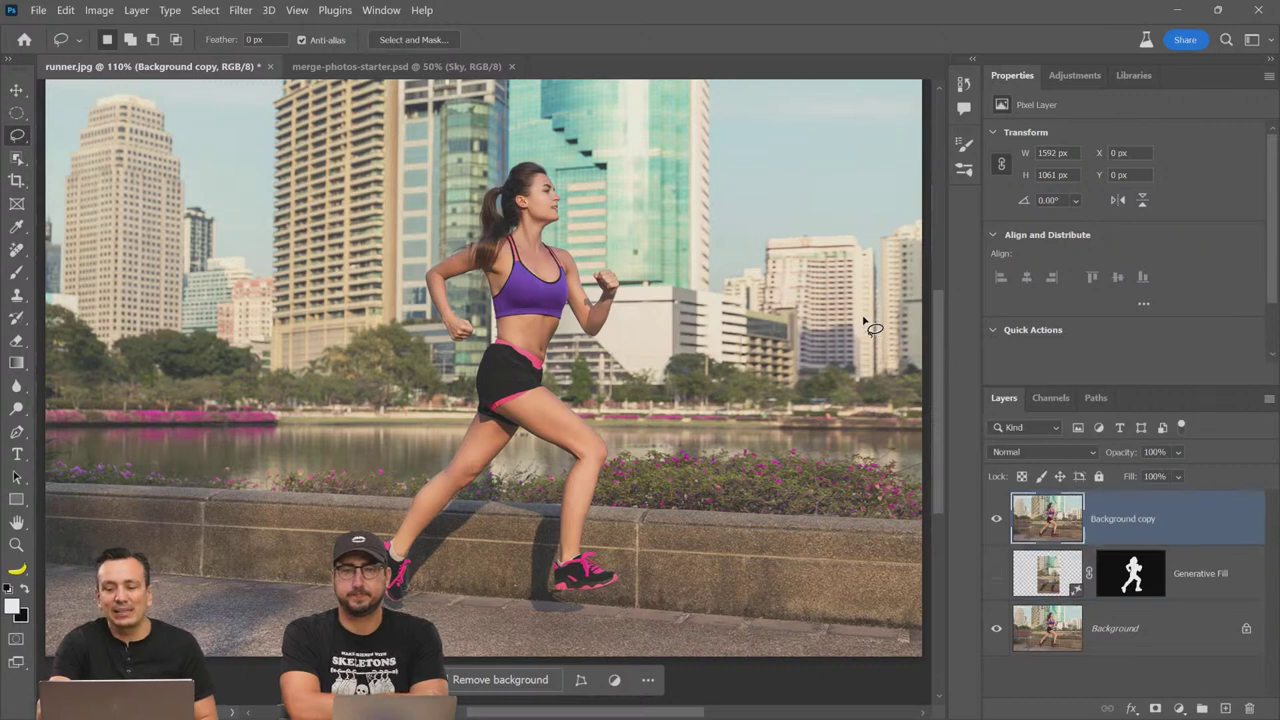
# Step: Add four empty layers above Background copy and enlarge the layer list's area
pyautogui.click(1224, 708)
pyautogui.click(1224, 708)
pyautogui.click(1224, 708)
pyautogui.click(1224, 708)
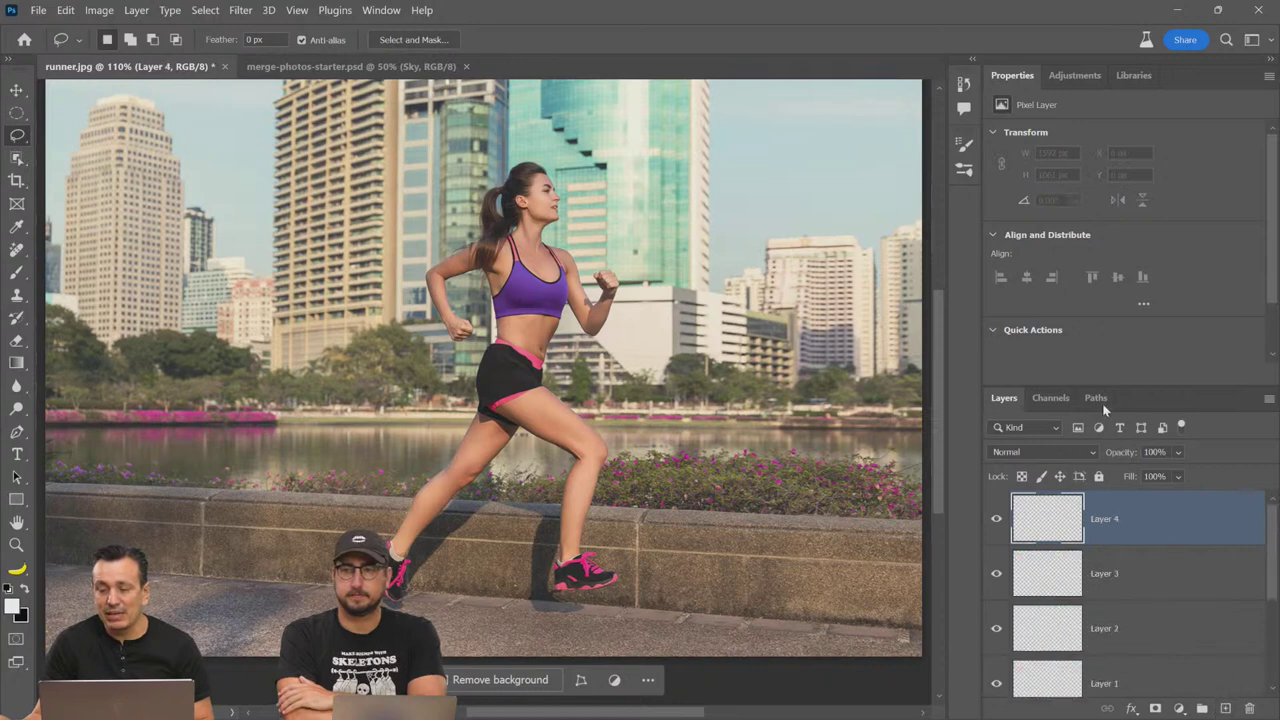
pyautogui.moveTo(1142, 385); pyautogui.dragTo(1142, 331)
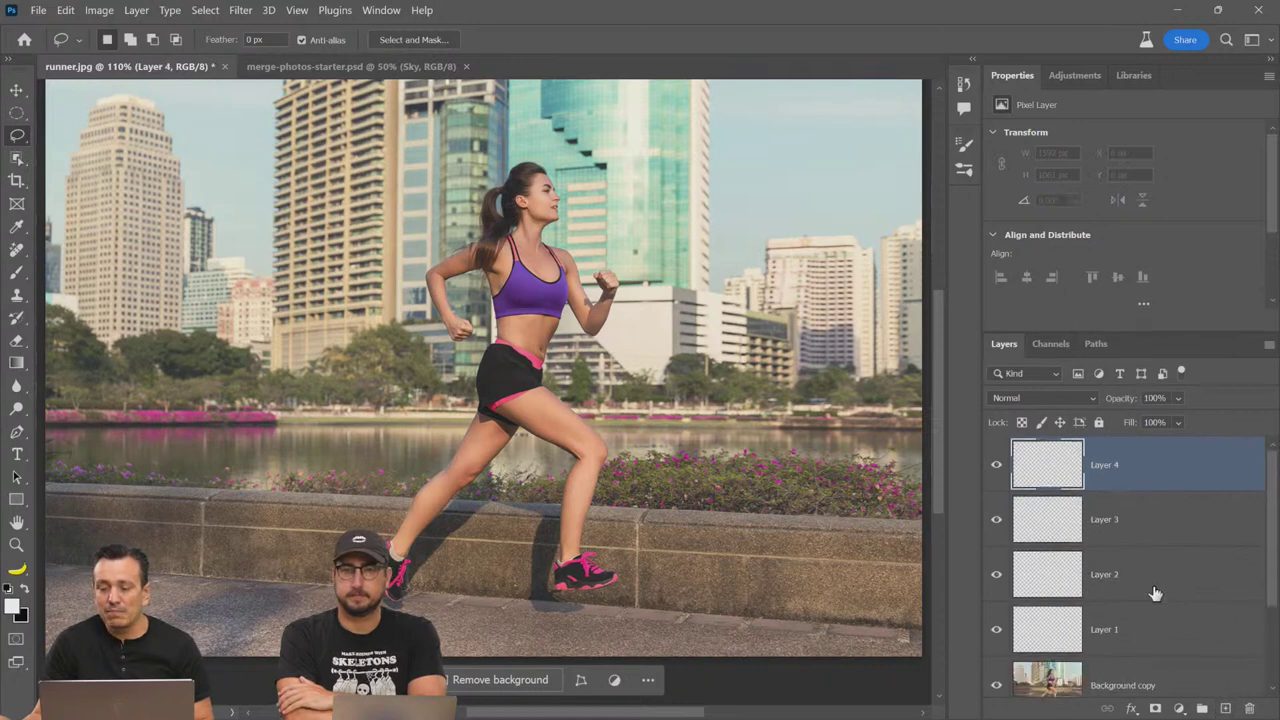
# Step: Move the Background copy layer up through the empty layers one at a time, and back down to just below the Generative Fill layer
pyautogui.click(1147, 687)
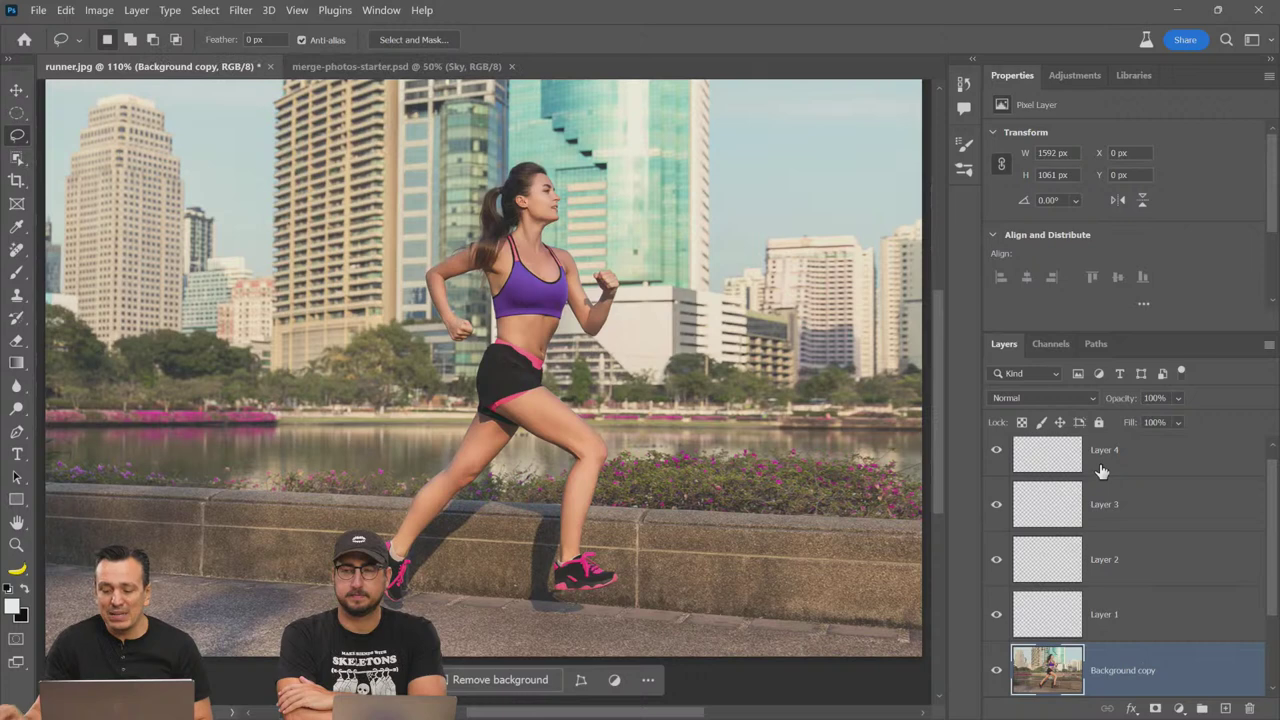
pyautogui.hotkey('ctrl', ']')
pyautogui.hotkey('ctrl', ']')
pyautogui.hotkey('ctrl', ']')
pyautogui.hotkey('ctrl', ']')
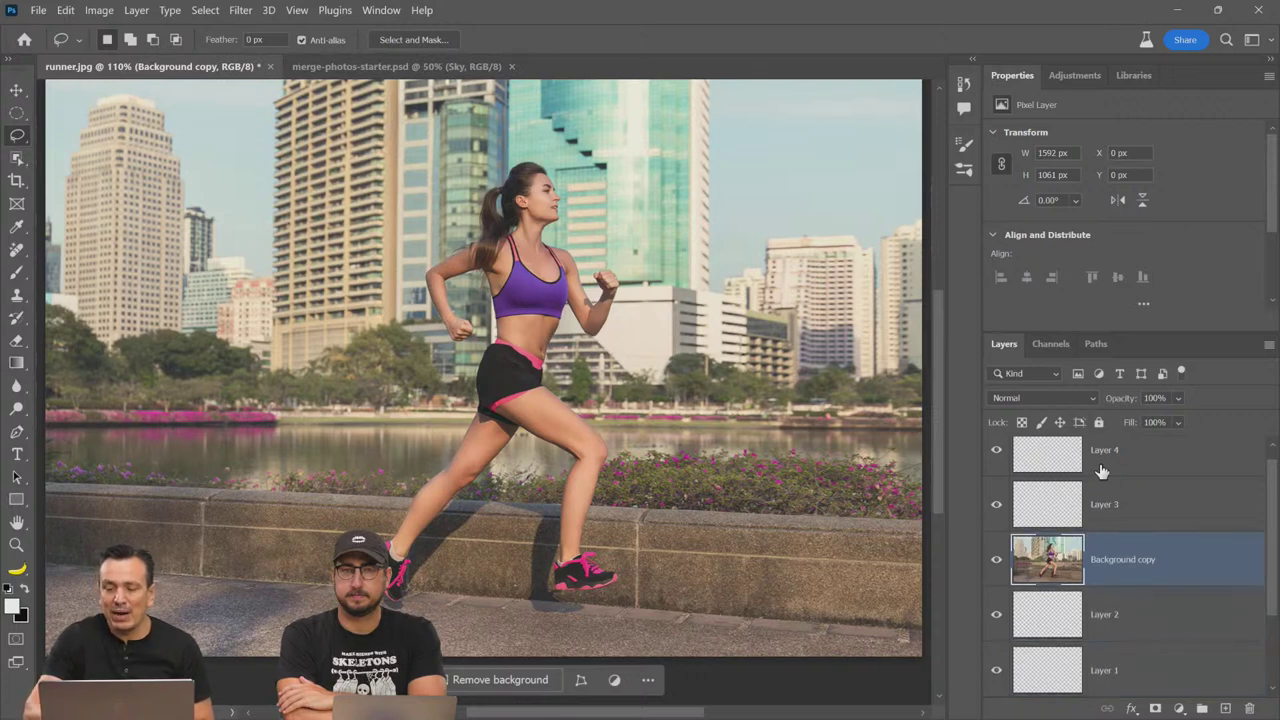
pyautogui.hotkey('ctrl', '[')
pyautogui.hotkey('ctrl', '[')
pyautogui.hotkey('ctrl', '[')
pyautogui.hotkey('ctrl', '[')
pyautogui.hotkey('ctrl', '[')
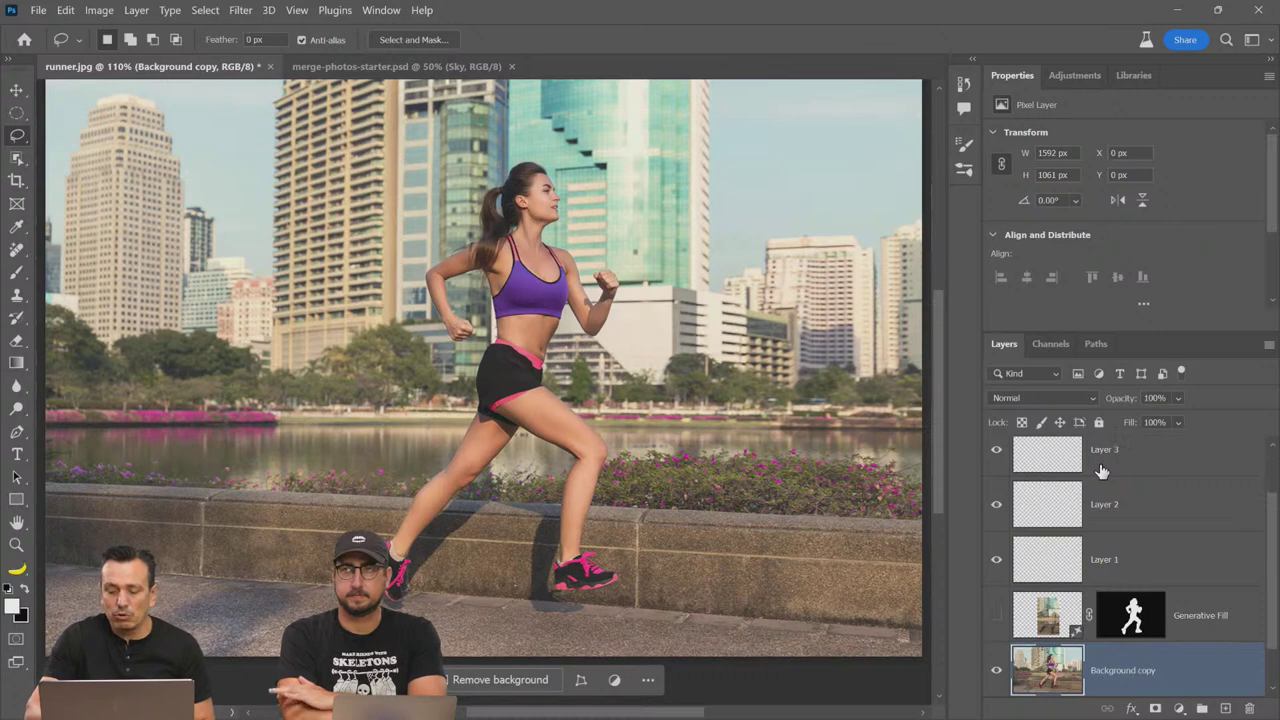
# Step: Move the Background copy layer to the top of the stack and delete the four empty layers
pyautogui.hotkey('ctrl', 'shift', ']')
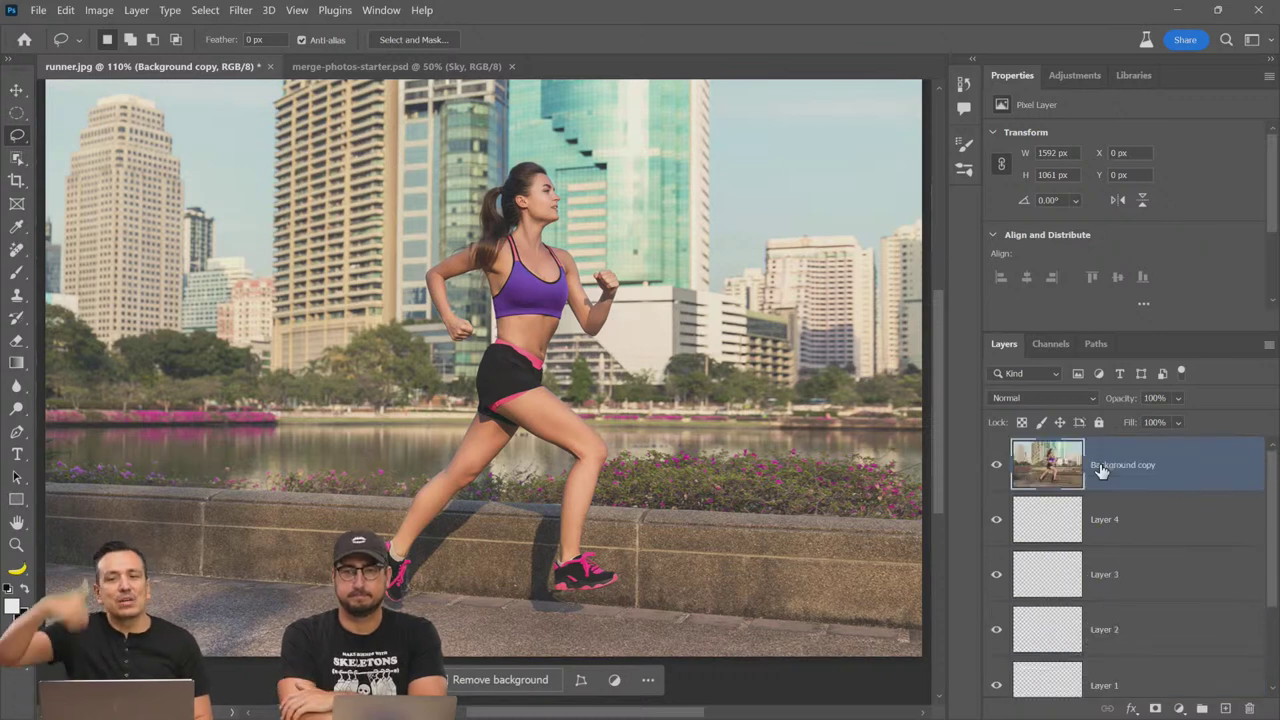
pyautogui.click(1146, 524)
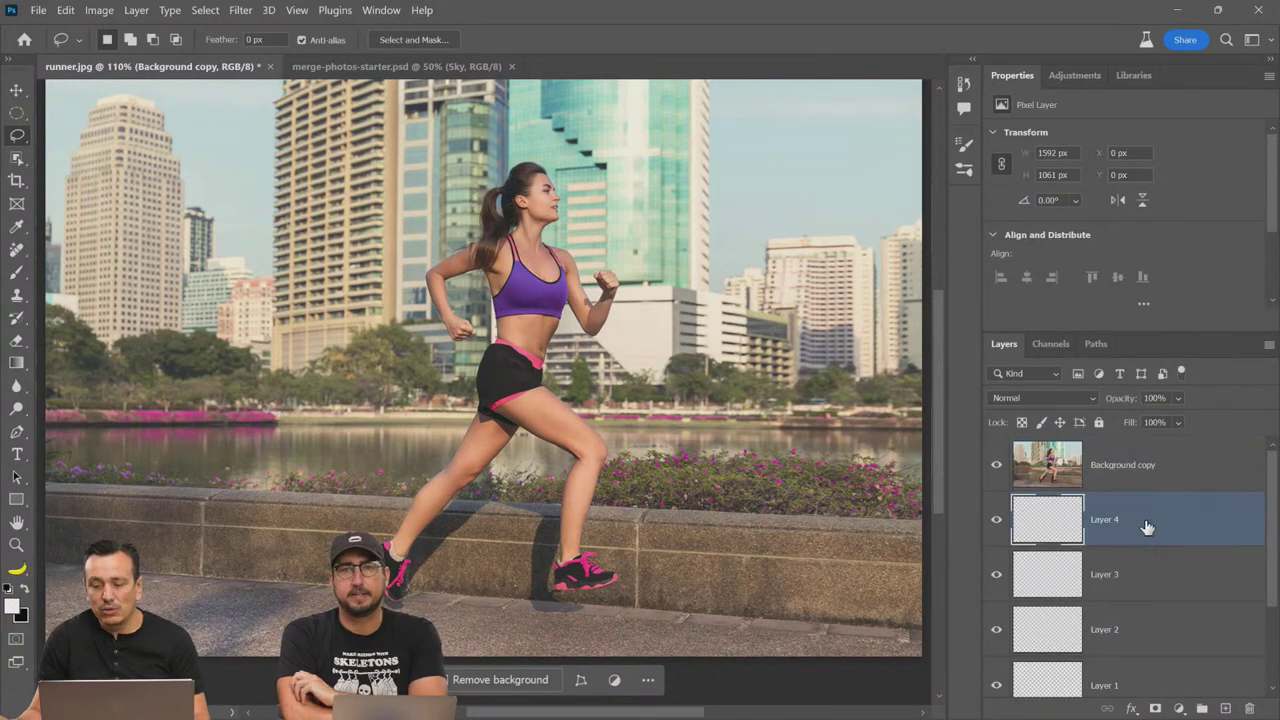
pyautogui.scroll(-2, 1142, 560)
pyautogui.keyDown('shift'); pyautogui.click(1143, 578); pyautogui.keyUp('shift')
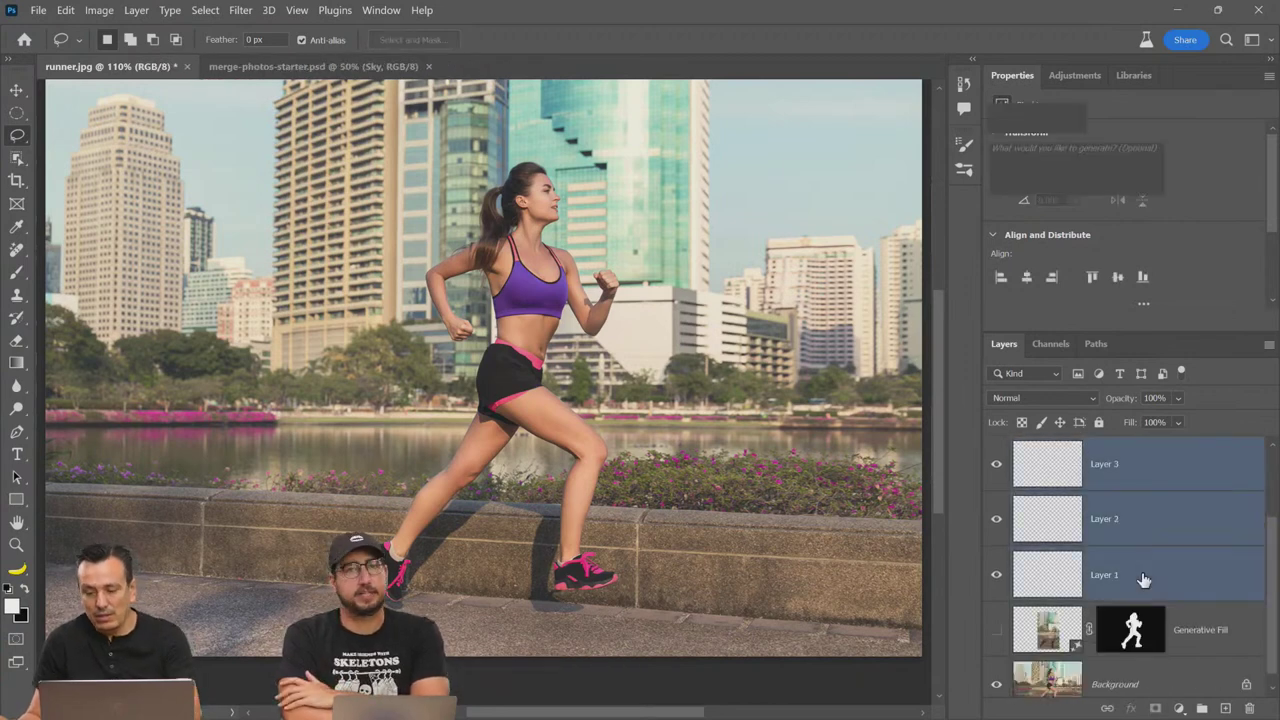
pyautogui.press('Delete')
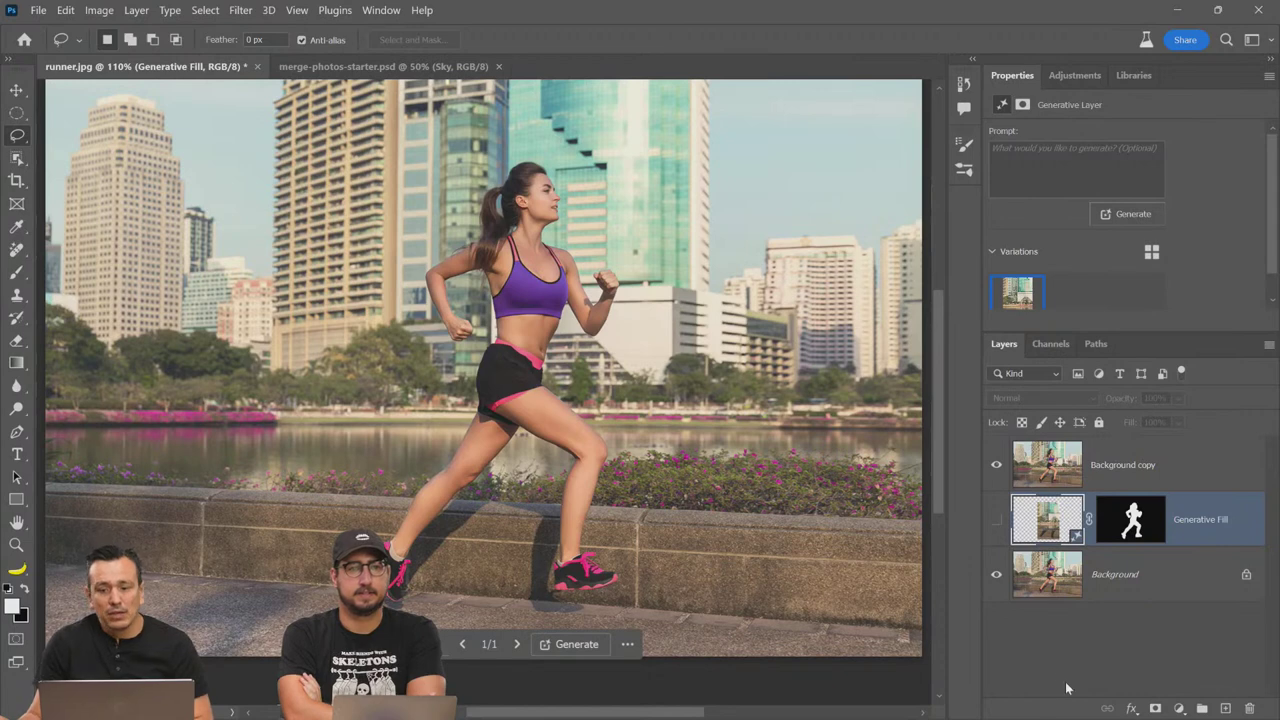
# Step: Mask the Background copy layer with the runner selection
pyautogui.click(1068, 477)
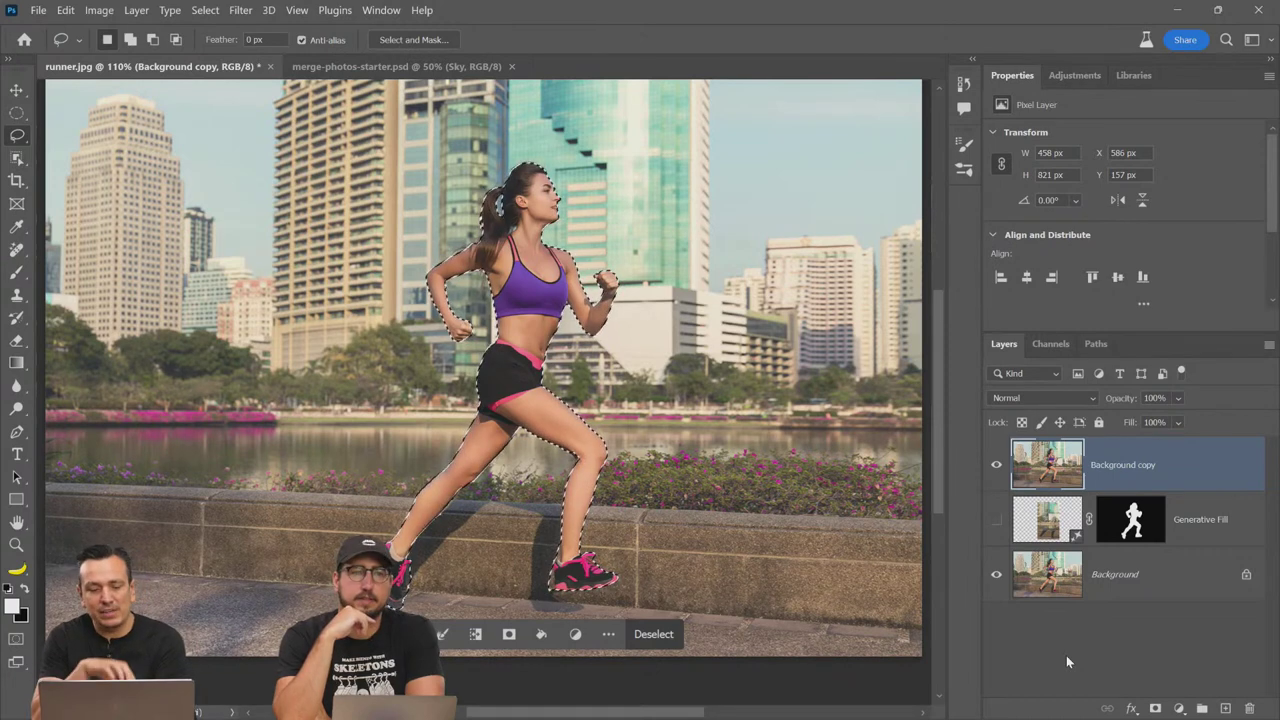
pyautogui.click(1155, 708)
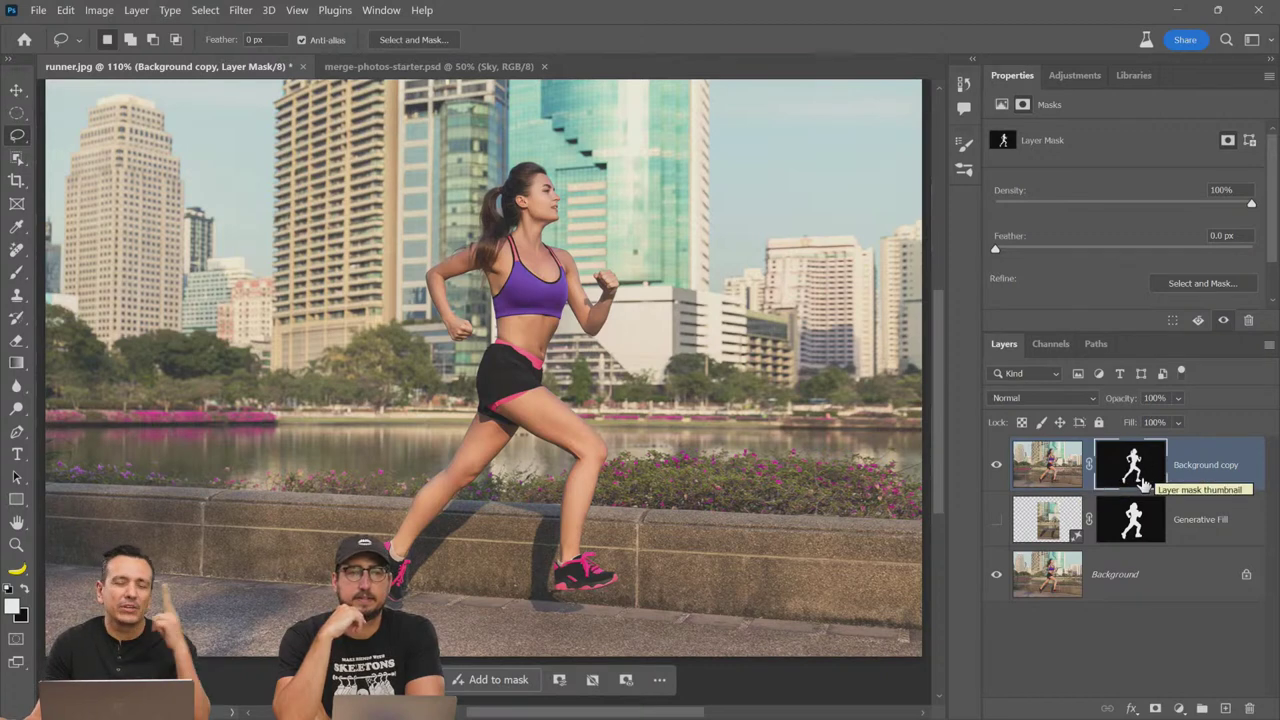
# Step: Add a second mask to the Background copy layer and delete that vector mask
pyautogui.click(1157, 711)
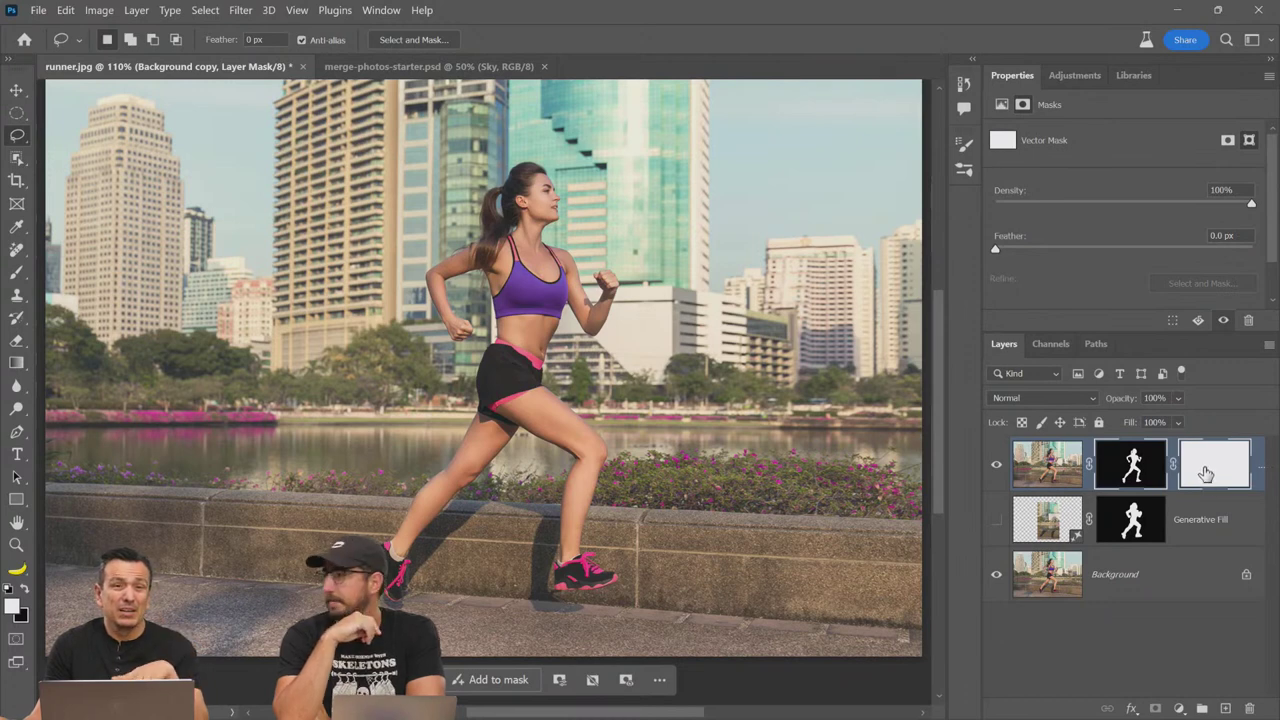
pyautogui.rightClick(1206, 470)
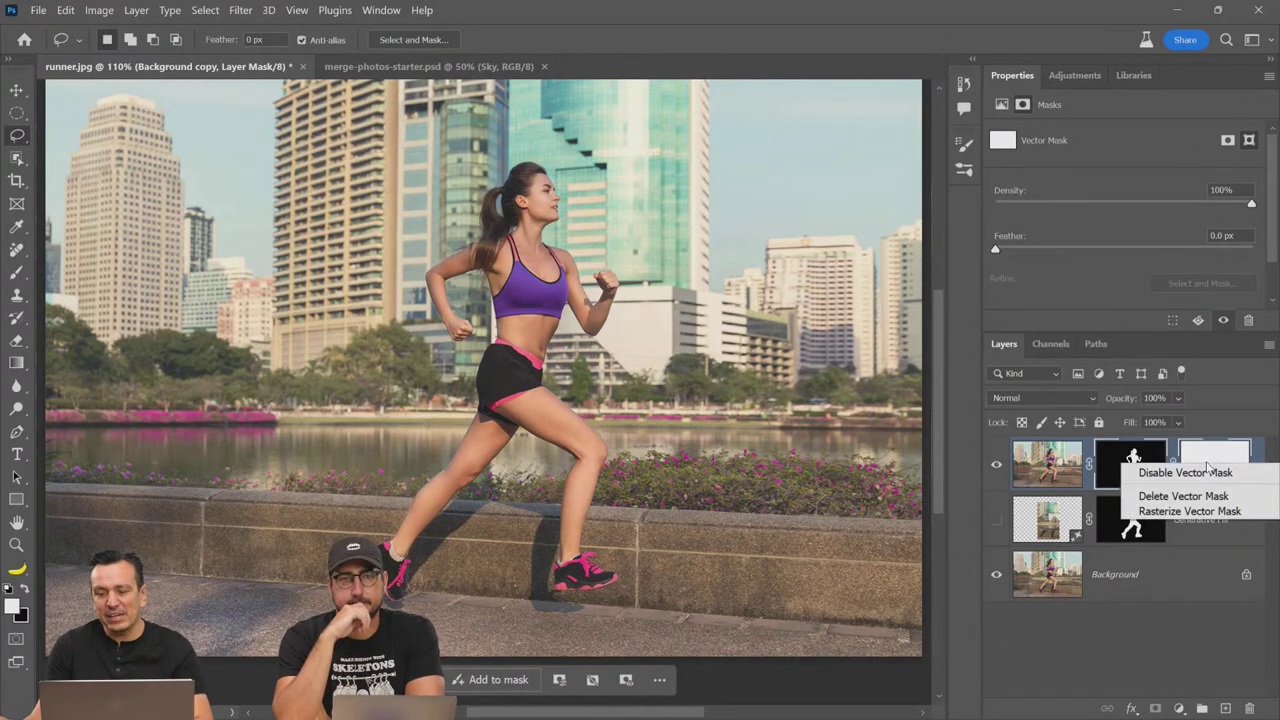
pyautogui.click(1218, 498)
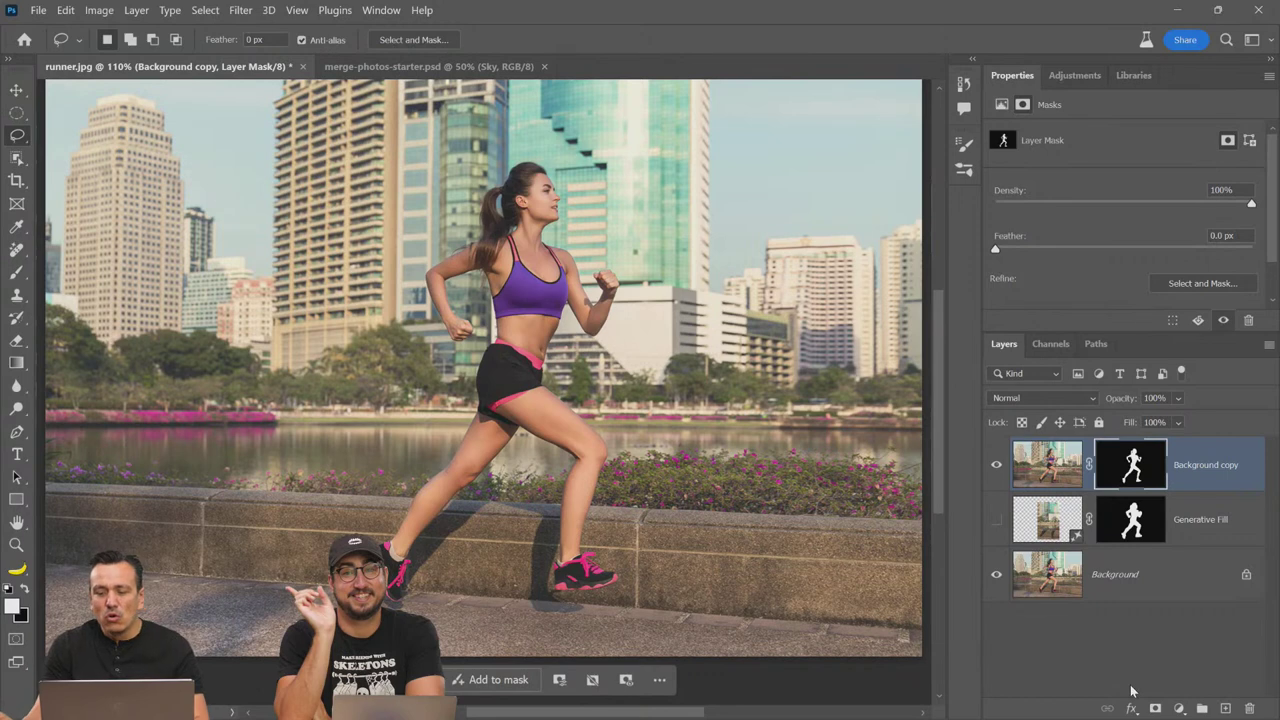
# Step: Place the masked Background copy layer in a new group and add a mask to the group
pyautogui.click(1201, 708)
pyautogui.moveTo(1050, 495); pyautogui.dragTo(1052, 448)
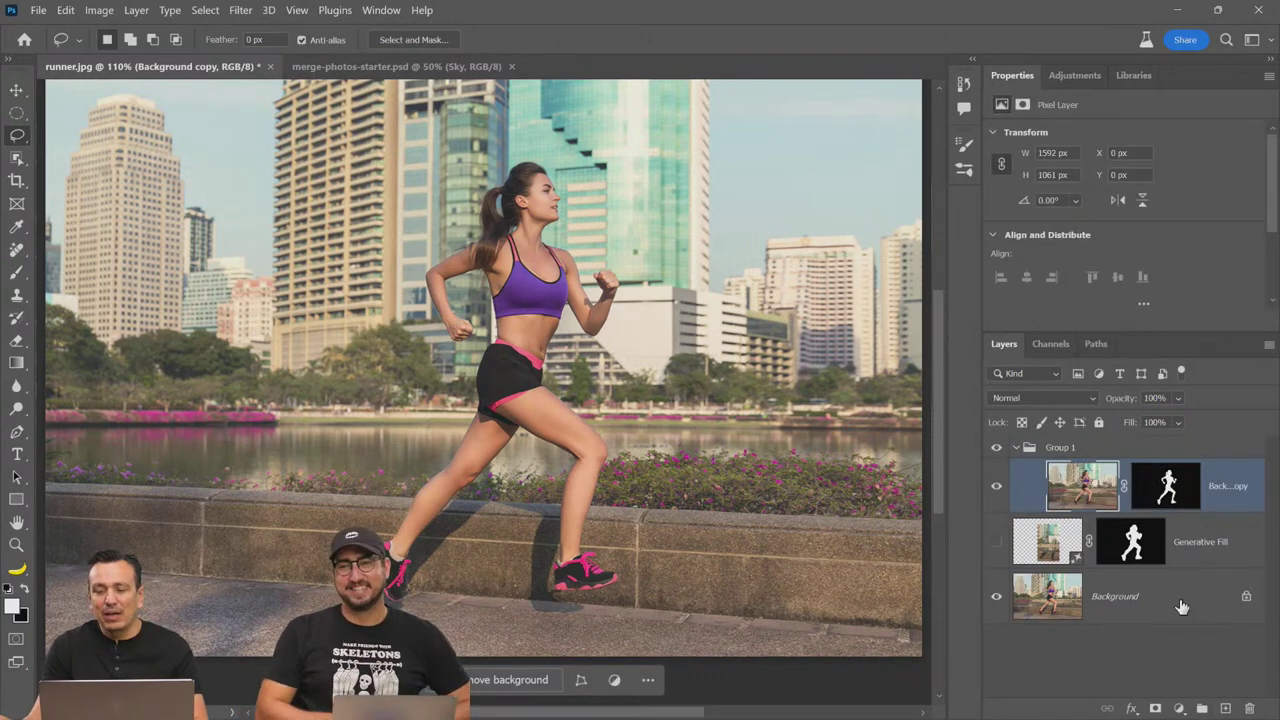
pyautogui.click(1155, 707)
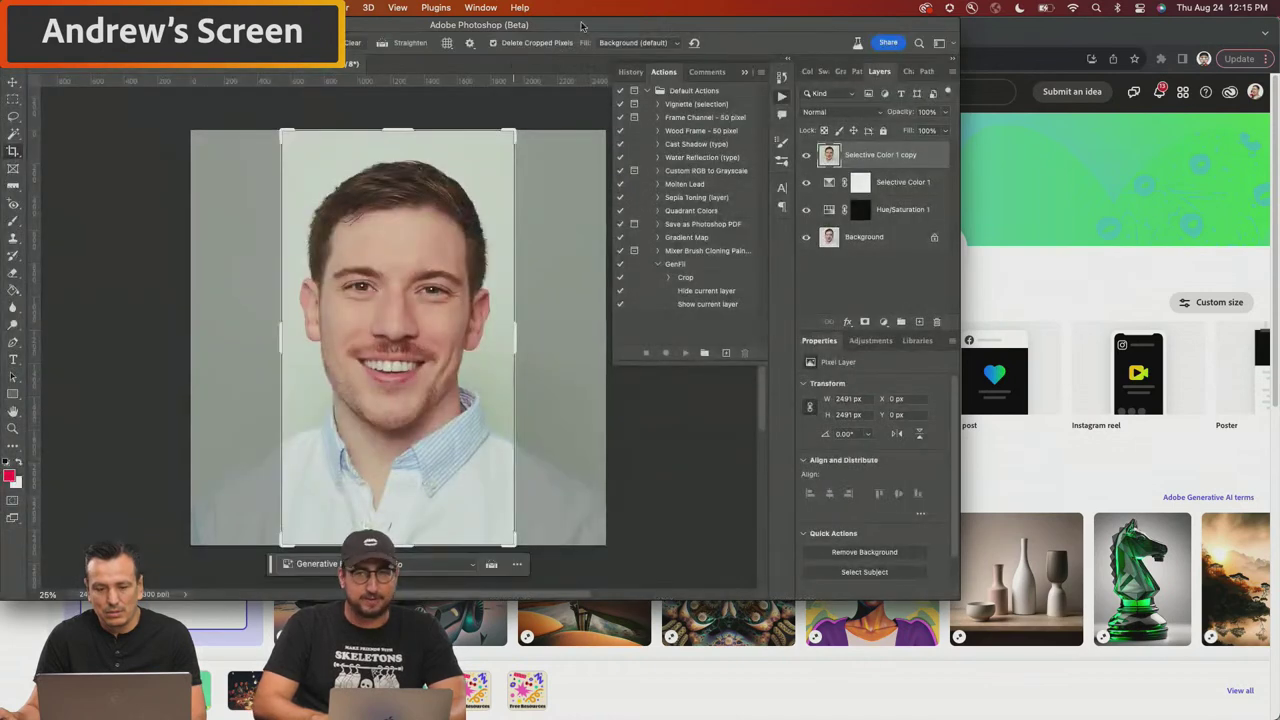
# Step: Cancel the pending crop on the headshot and remove the background from the Selective Color 1 copy layer
pyautogui.doubleClick(603, 28)
pyautogui.press('Escape')
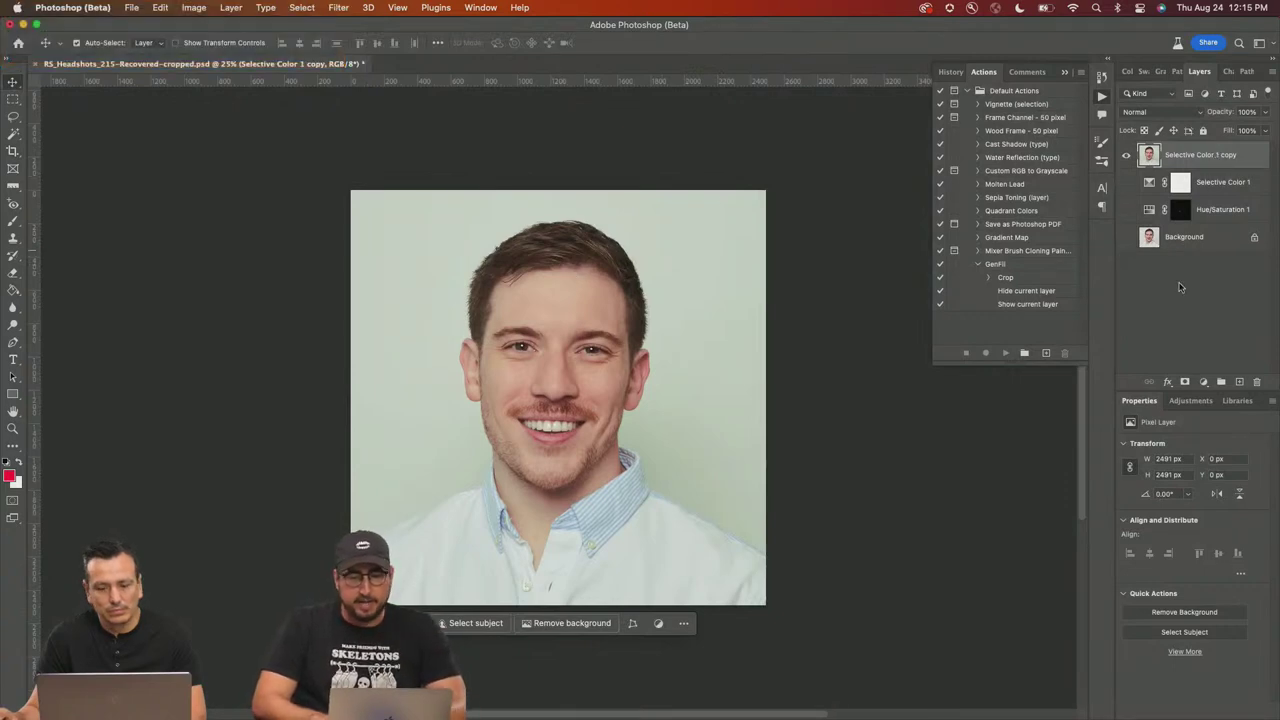
pyautogui.click(300, 7)
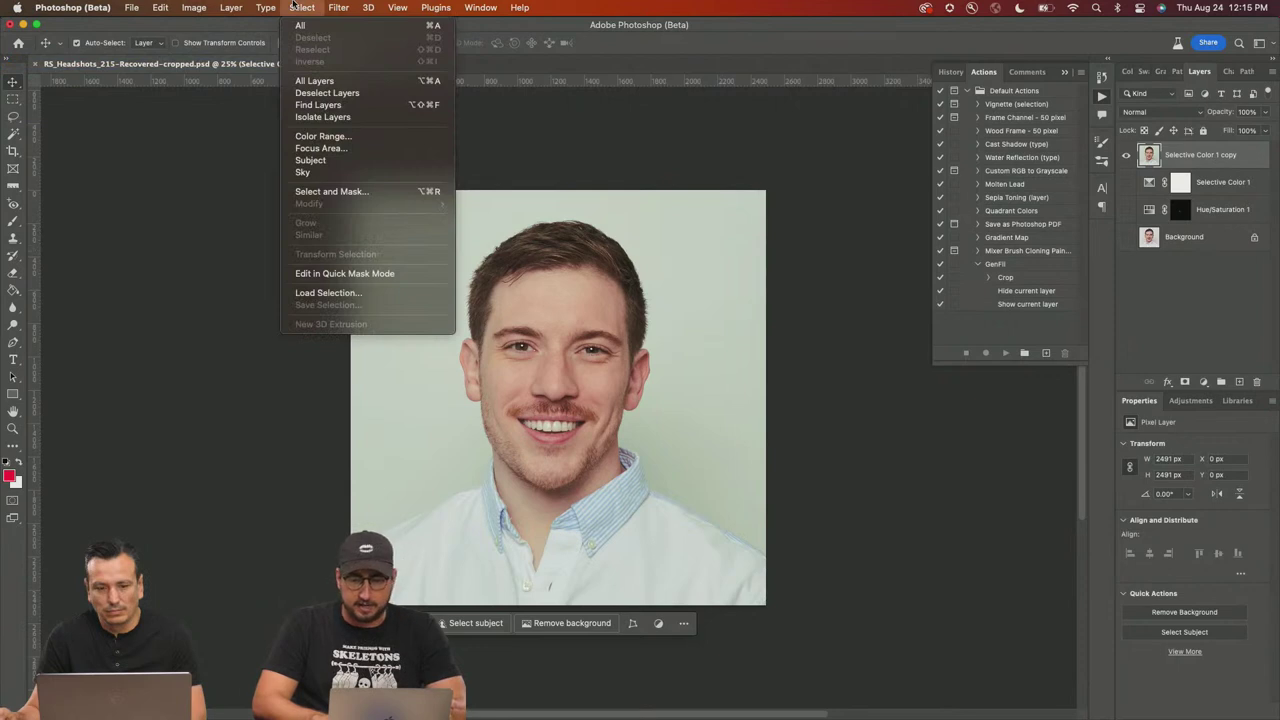
pyautogui.click(293, 7)
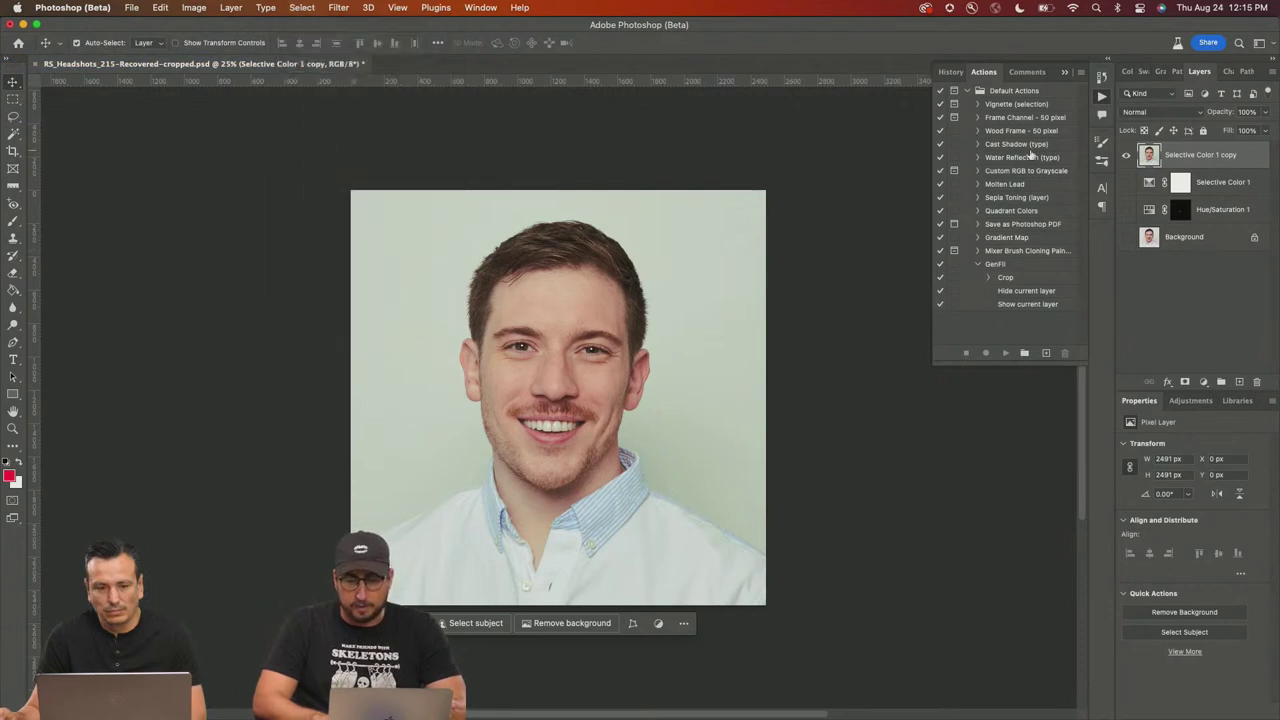
pyautogui.click(1191, 611)
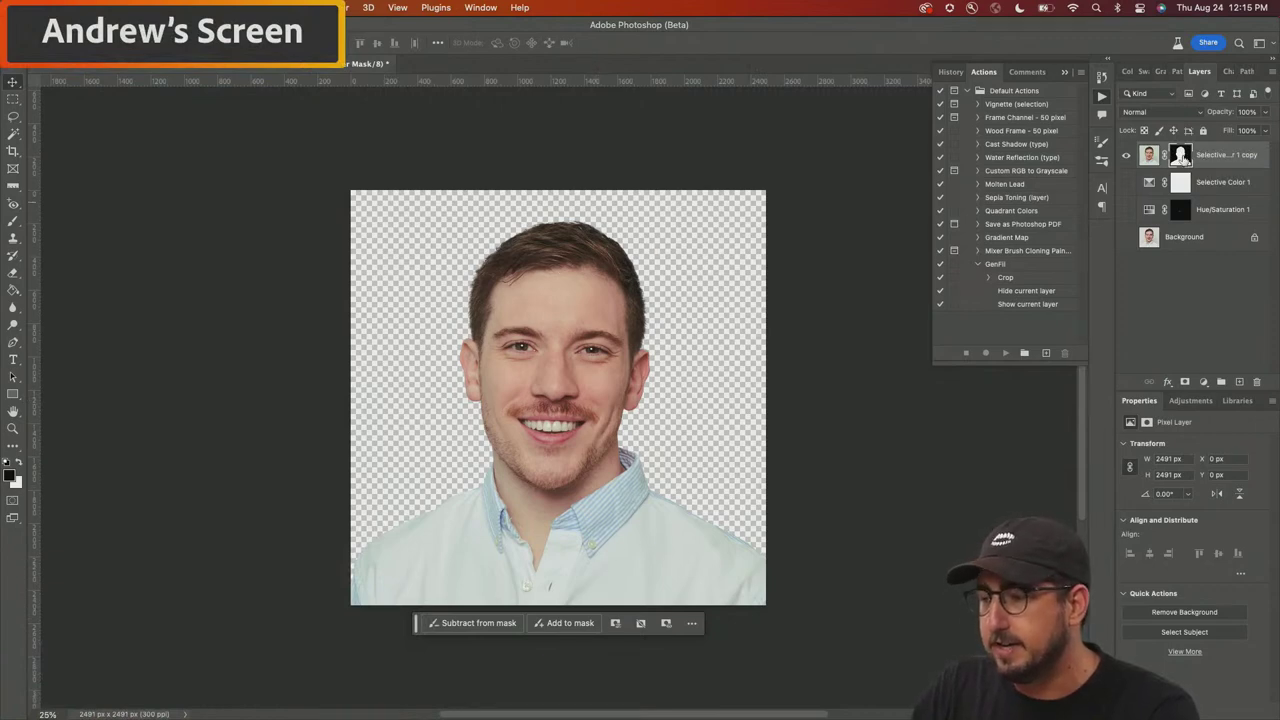
# Step: Group the masked headshot layer and add a layer mask to the group
pyautogui.press('super+g')
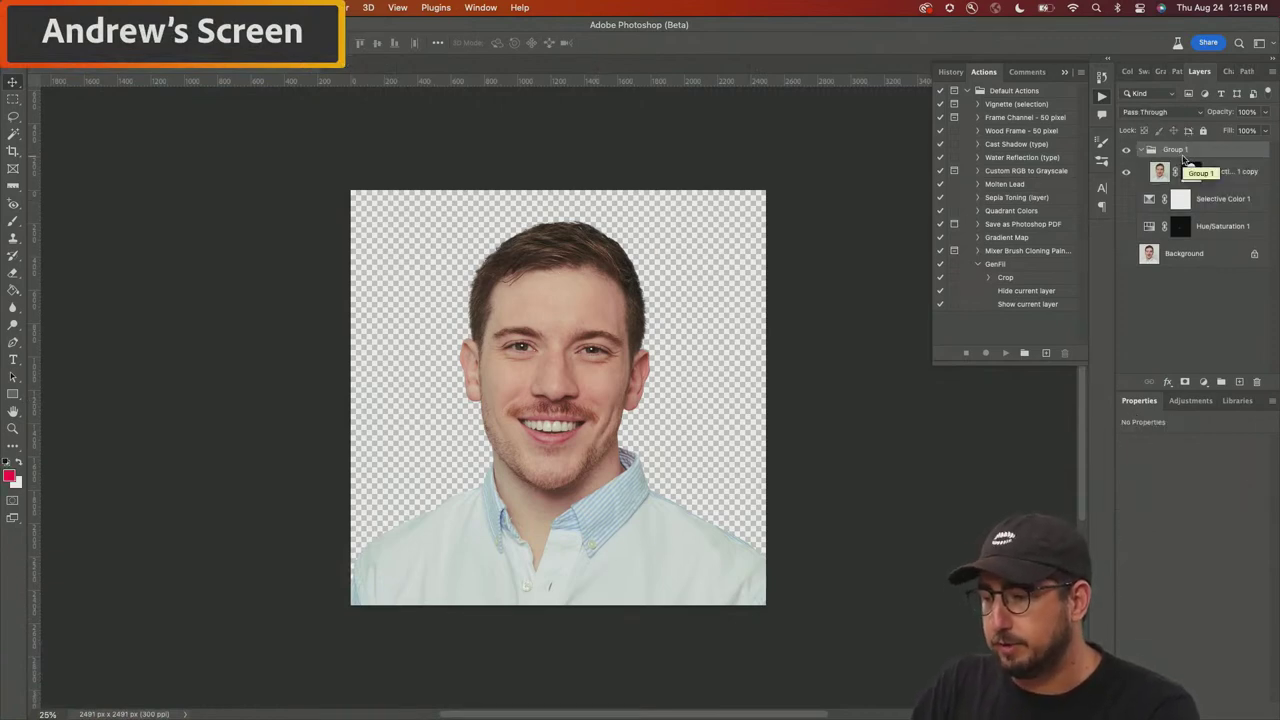
pyautogui.click(1186, 383)
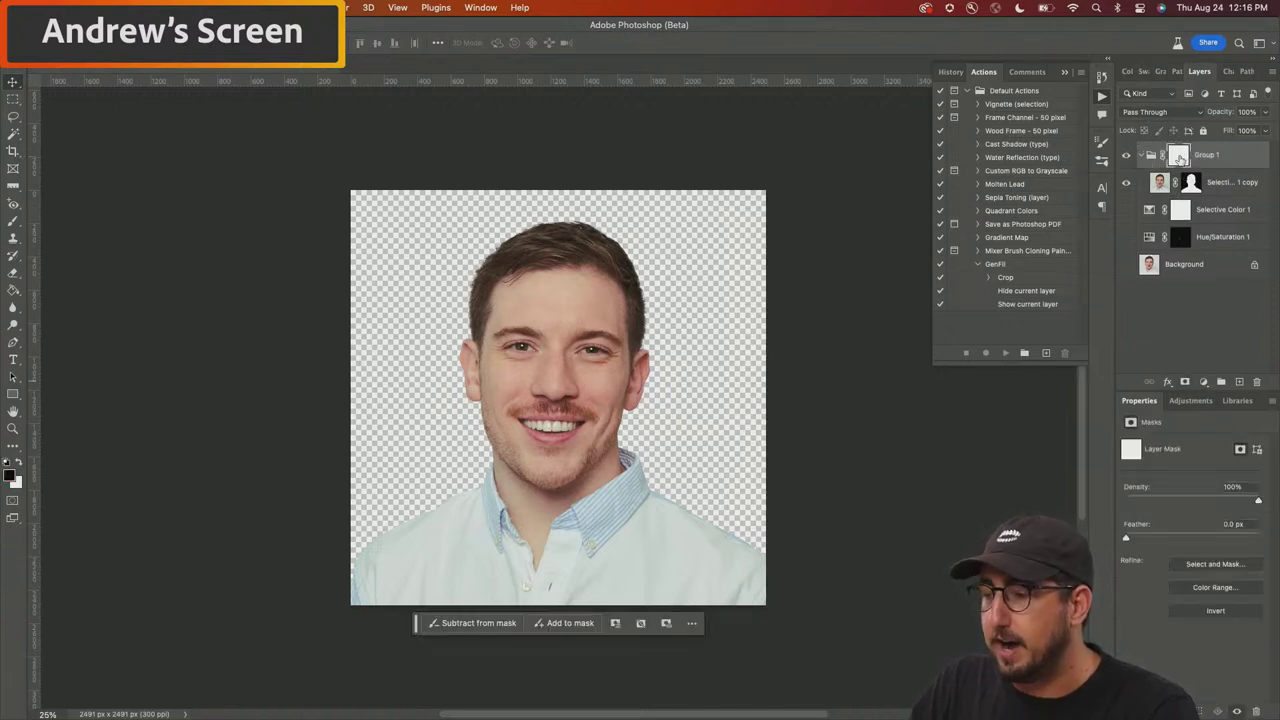
# Step: Brush a black diagonal band across the face on the group mask and restore it with white
pyautogui.press('b')
pyautogui.moveTo(490, 300); pyautogui.dragTo(663, 388)
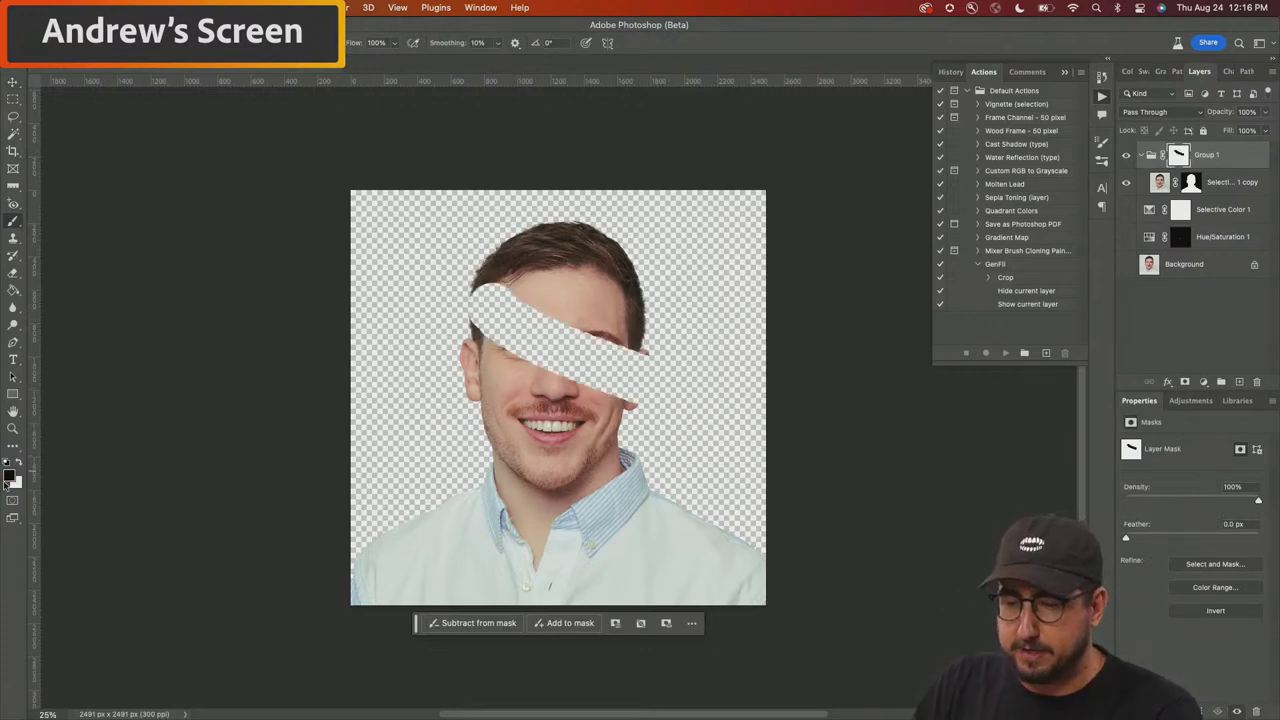
pyautogui.moveTo(480, 286)
pyautogui.mouseDown()
pyautogui.moveTo(494, 339)
pyautogui.moveTo(578, 337)
pyautogui.moveTo(498, 299)
pyautogui.moveTo(495, 330)
pyautogui.moveTo(636, 339)
pyautogui.moveTo(619, 371)
pyautogui.moveTo(691, 357)
pyautogui.mouseUp()
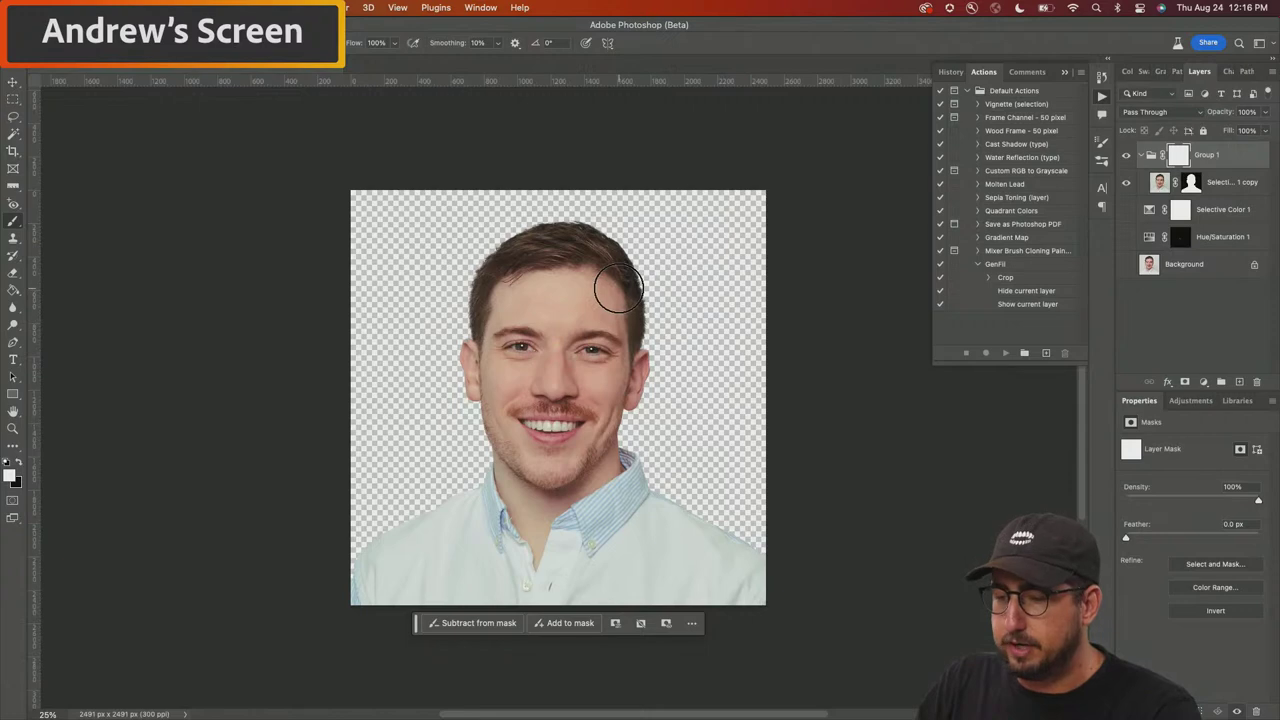
pyautogui.moveTo(619, 284); pyautogui.dragTo(704, 249)
pyautogui.press('x')
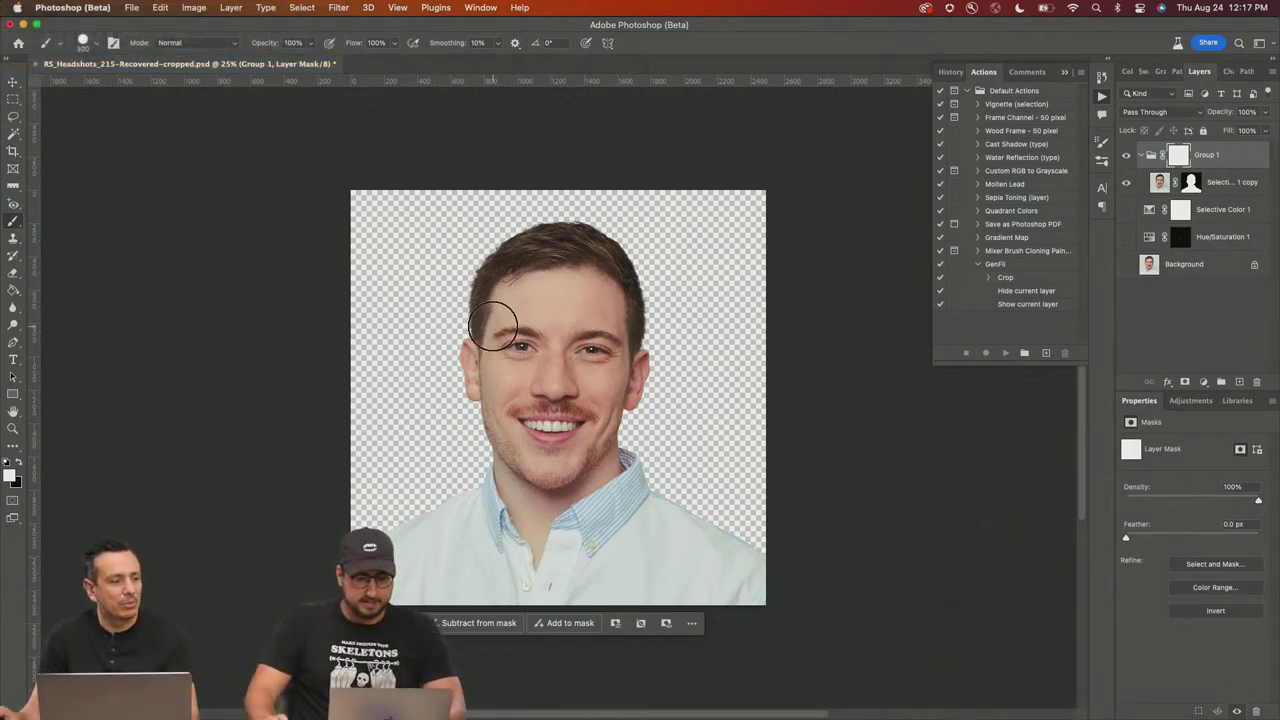
# Step: Paint a straight horizontal black band over the eyes on Group 1's mask, undoing the first stroke
pyautogui.press('x')
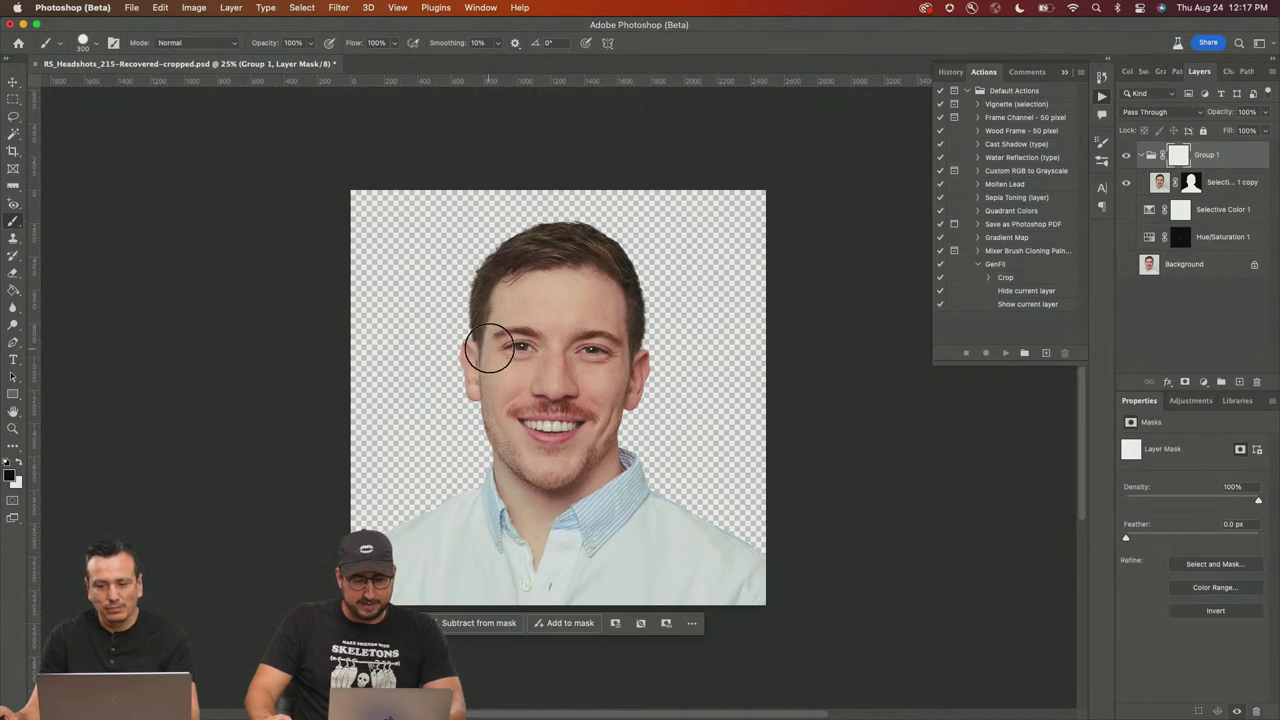
pyautogui.moveTo(488, 336); pyautogui.dragTo(574, 372)
pyautogui.press('super+z')
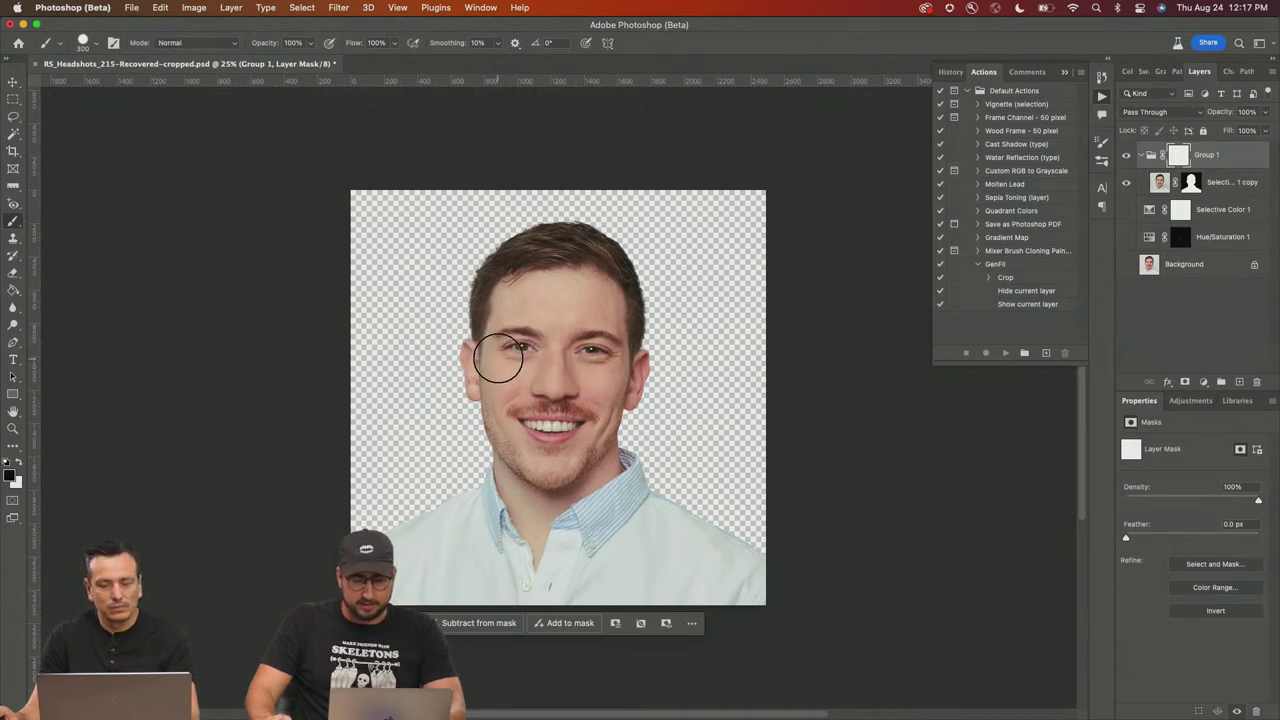
pyautogui.moveTo(501, 357); pyautogui.dragTo(622, 355)
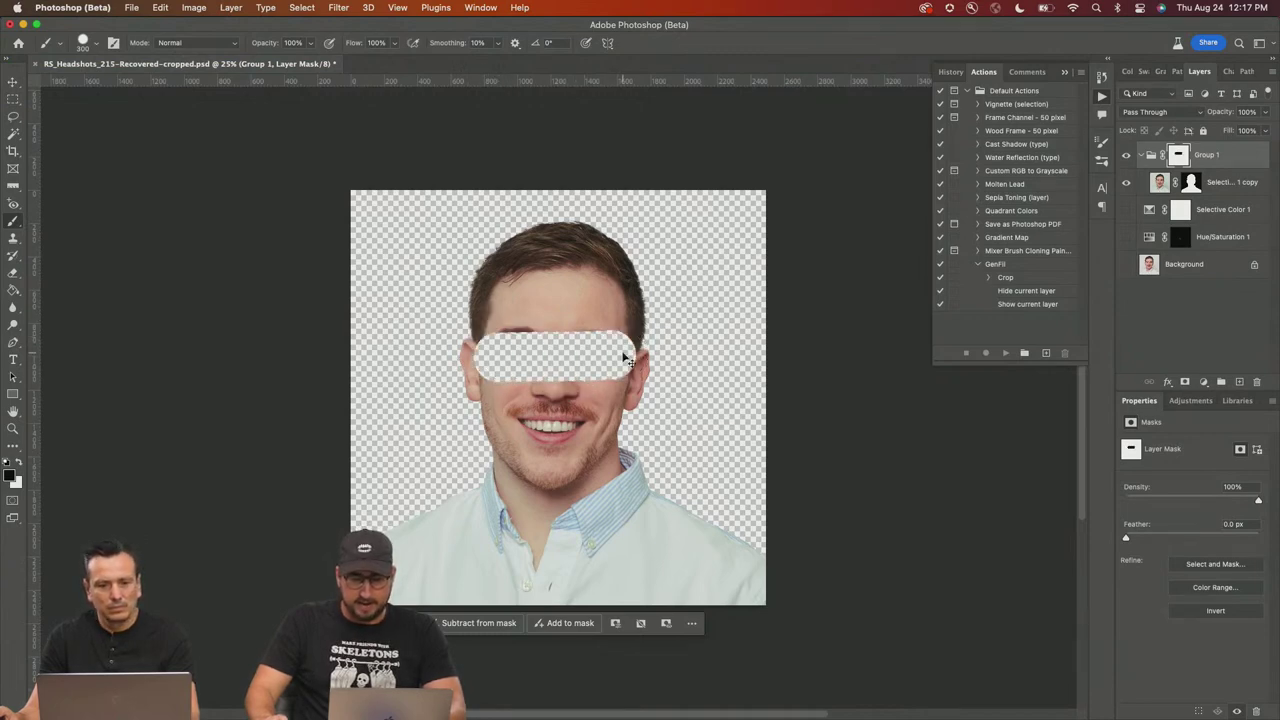
# Step: Nest Group 1 in a new masked group, hide a forehead spot on that mask, and paint part of it back with white
pyautogui.press('super+g')
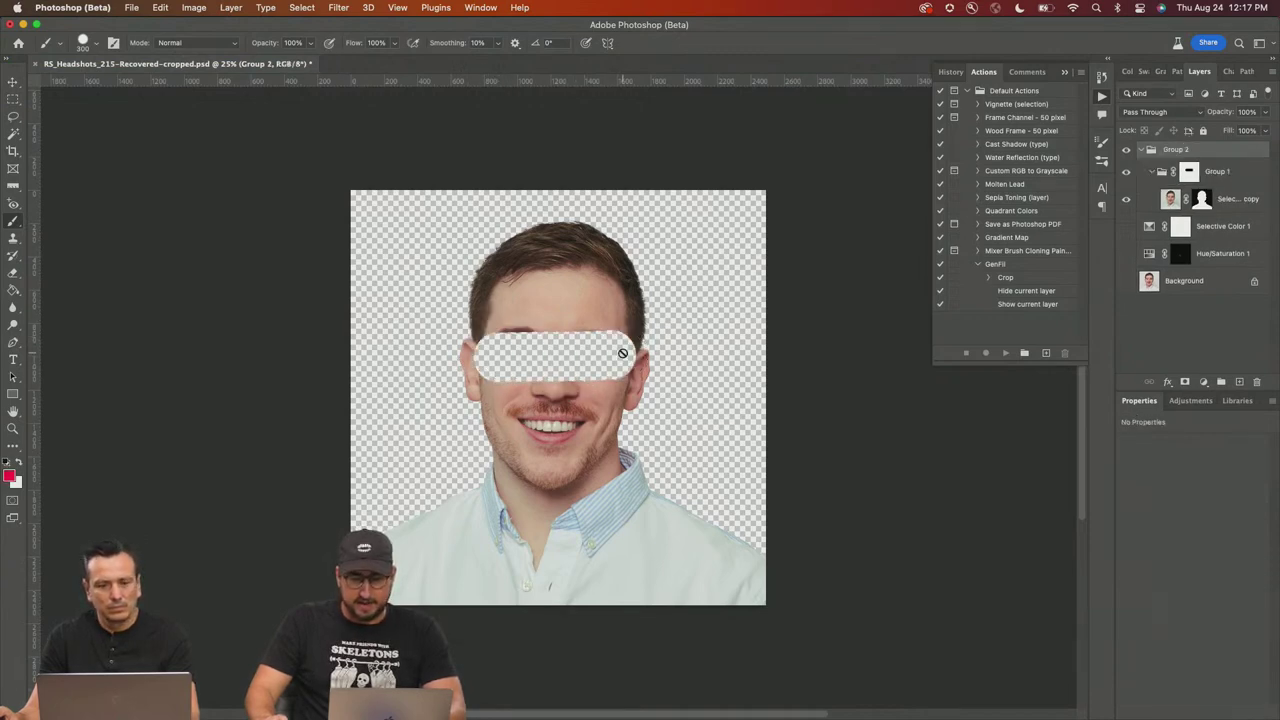
pyautogui.click(1183, 382)
pyautogui.press('x')
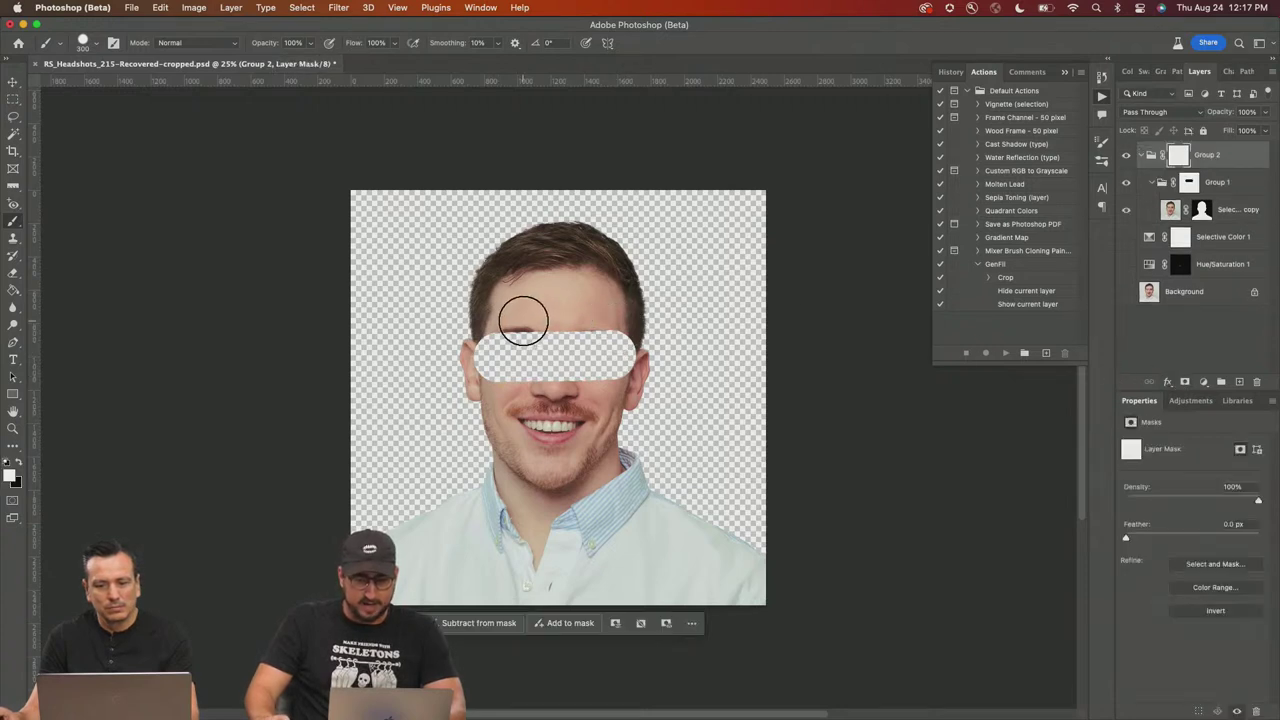
pyautogui.press('x')
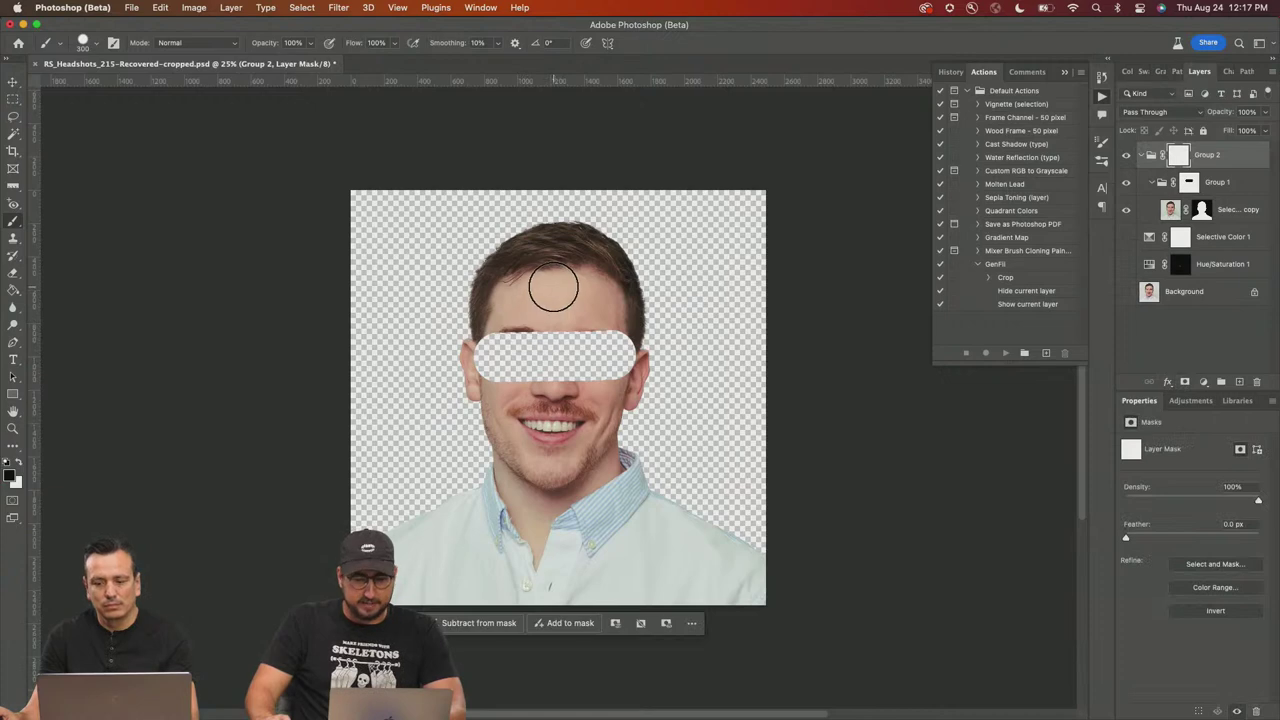
pyautogui.click(553, 286)
pyautogui.press('x')
pyautogui.moveTo(548, 292); pyautogui.dragTo(633, 305)
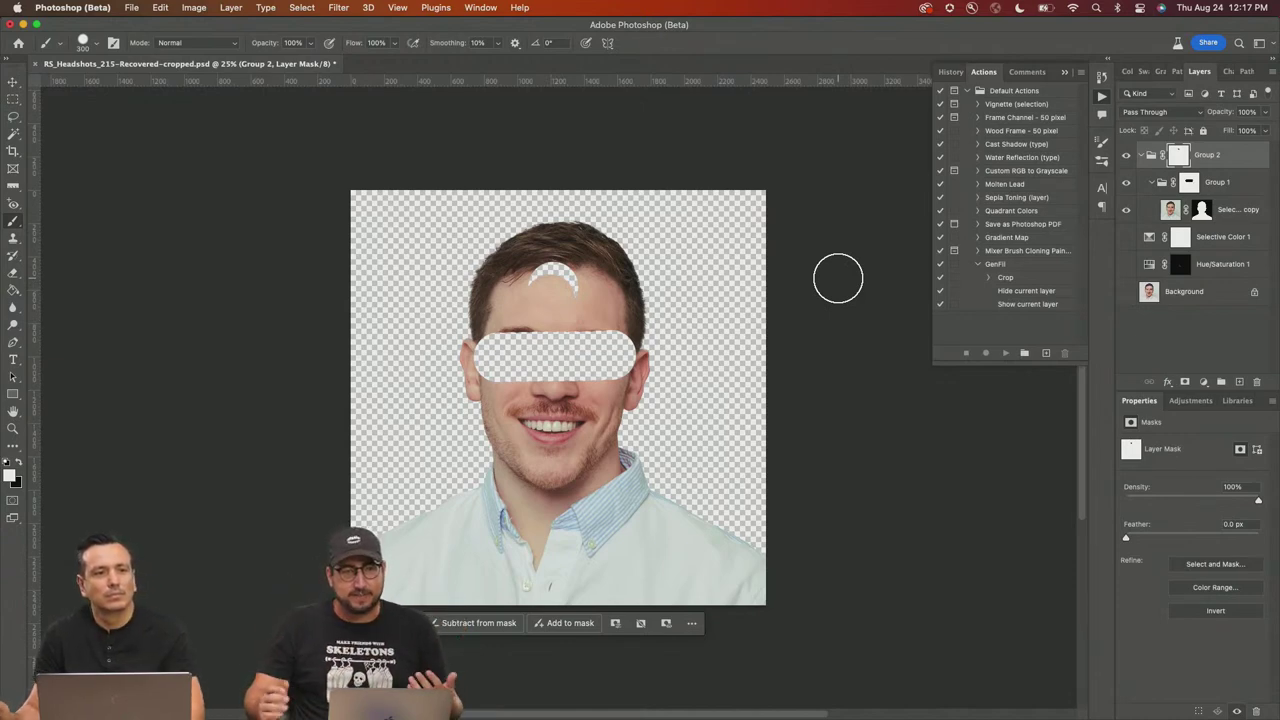
# Step: Move the Selective Color 1 copy layer above Group 2 and delete the masks of both Group 2 and that layer
pyautogui.moveTo(1246, 209); pyautogui.dragTo(1152, 146)
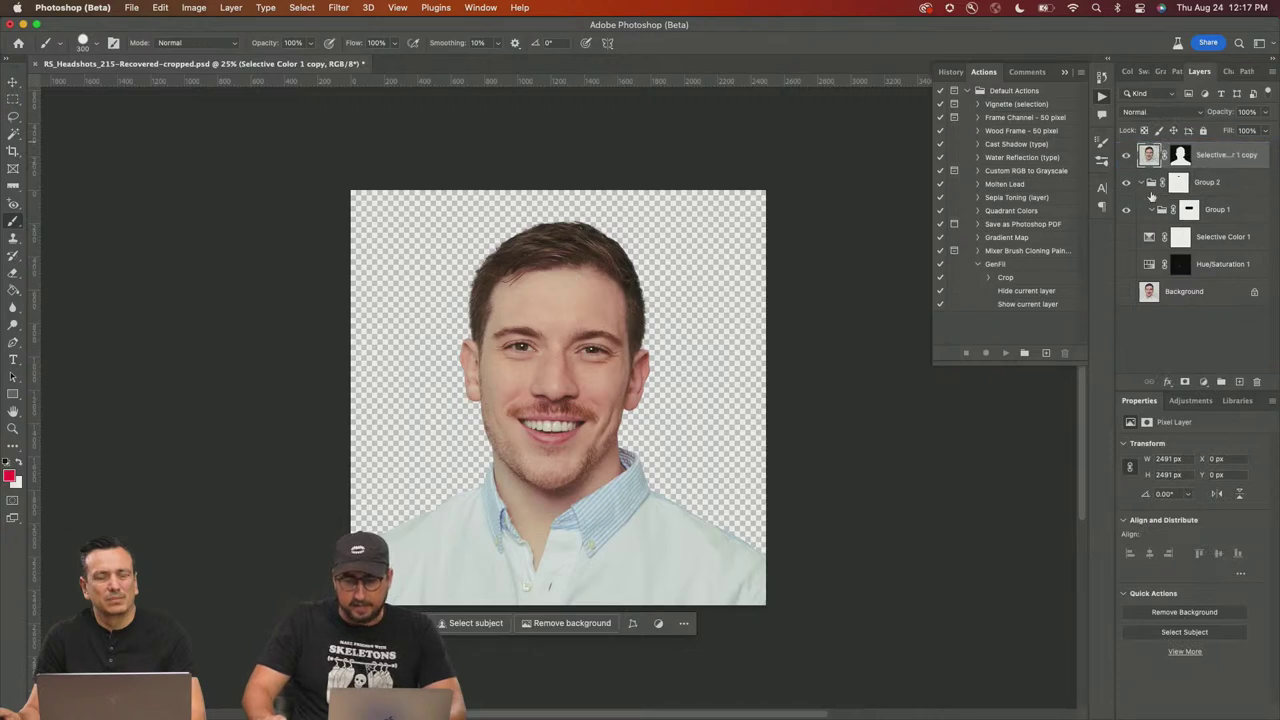
pyautogui.click(1236, 190)
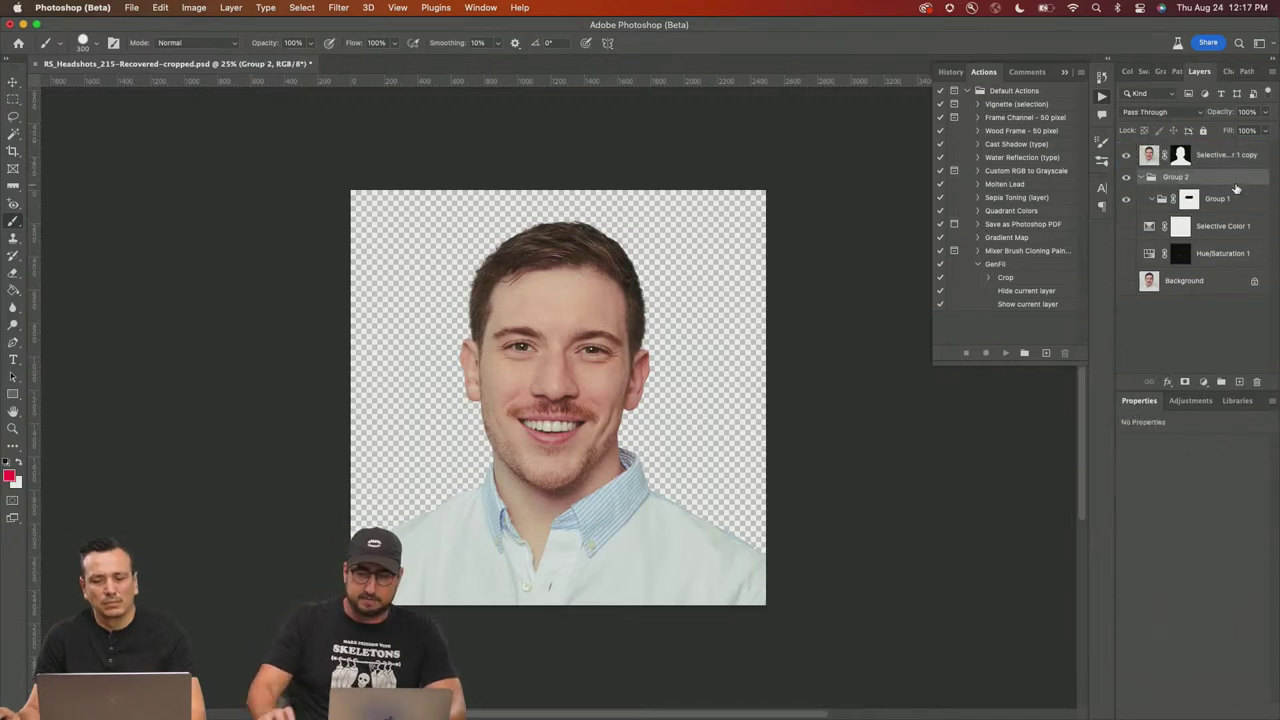
pyautogui.rightClick(1205, 158)
pyautogui.click(1167, 181)
# Step: Extend the headshot's crop frame downward with the Crop tool to leave empty canvas below the shirt
pyautogui.press('z')
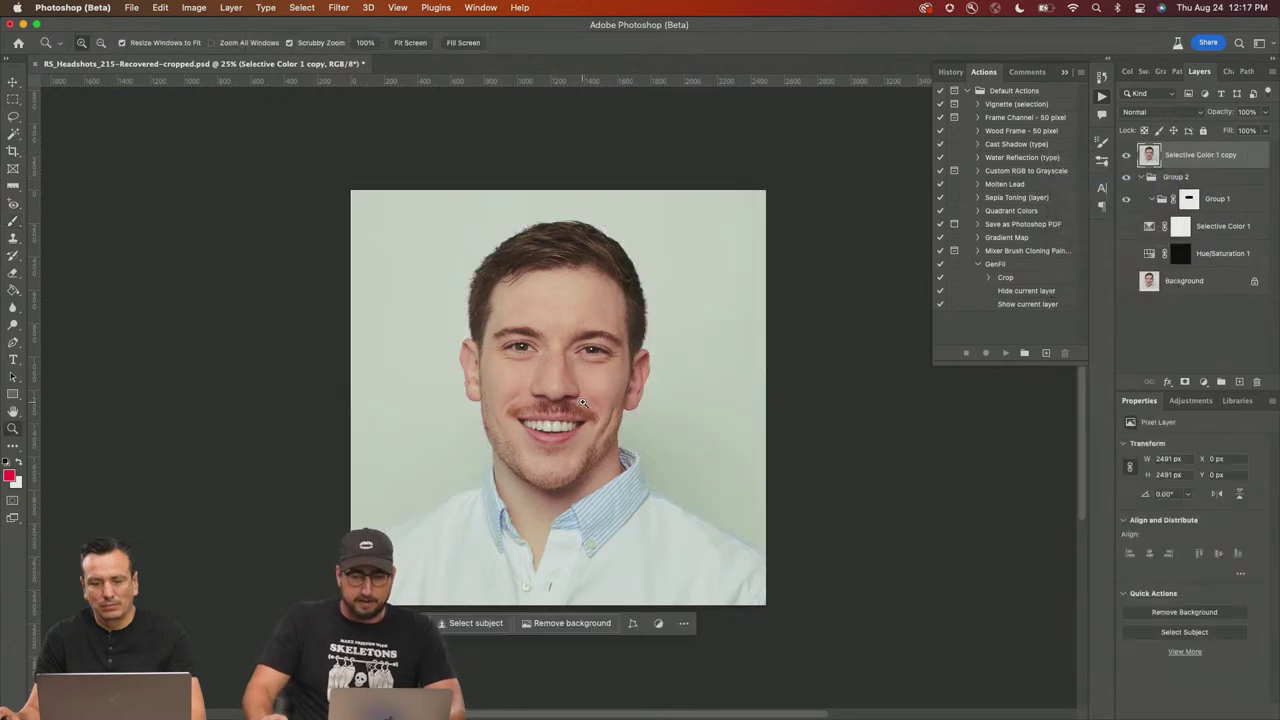
pyautogui.keyDown('alt'); pyautogui.click(588, 403); pyautogui.keyUp('alt')
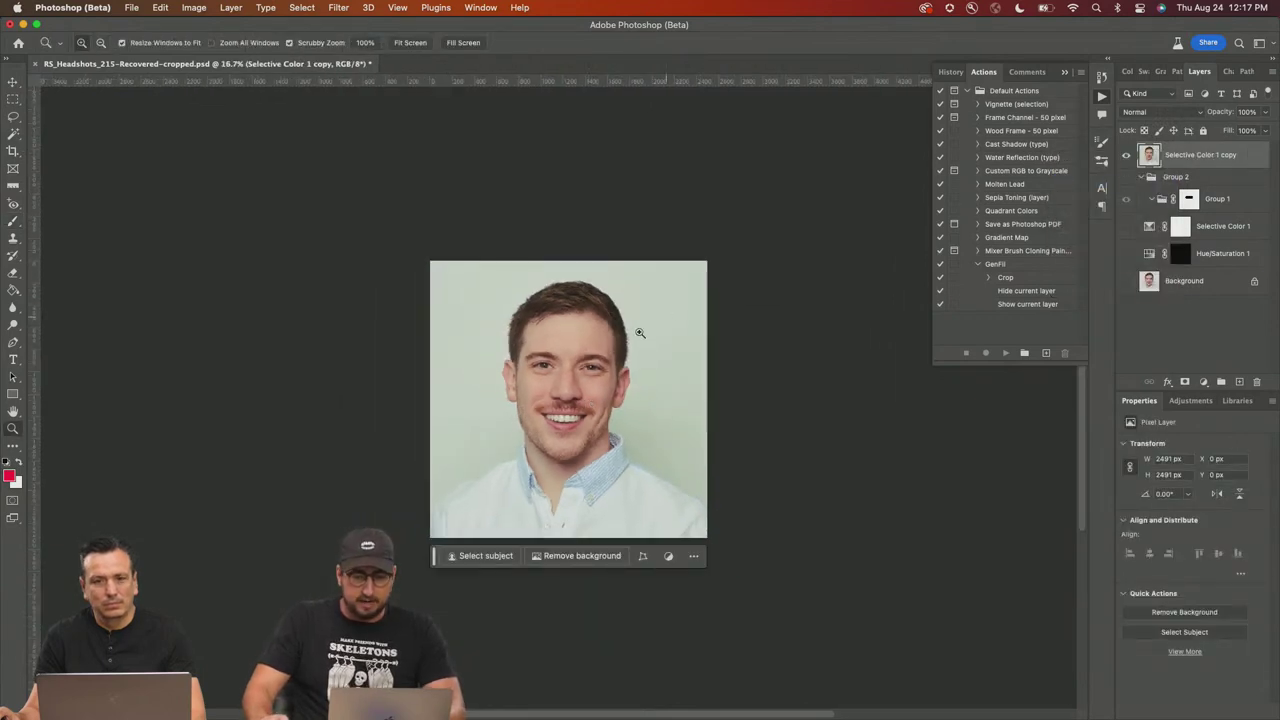
pyautogui.scroll(-3, 666, 317)
pyautogui.hscroll(1, 597, 291)
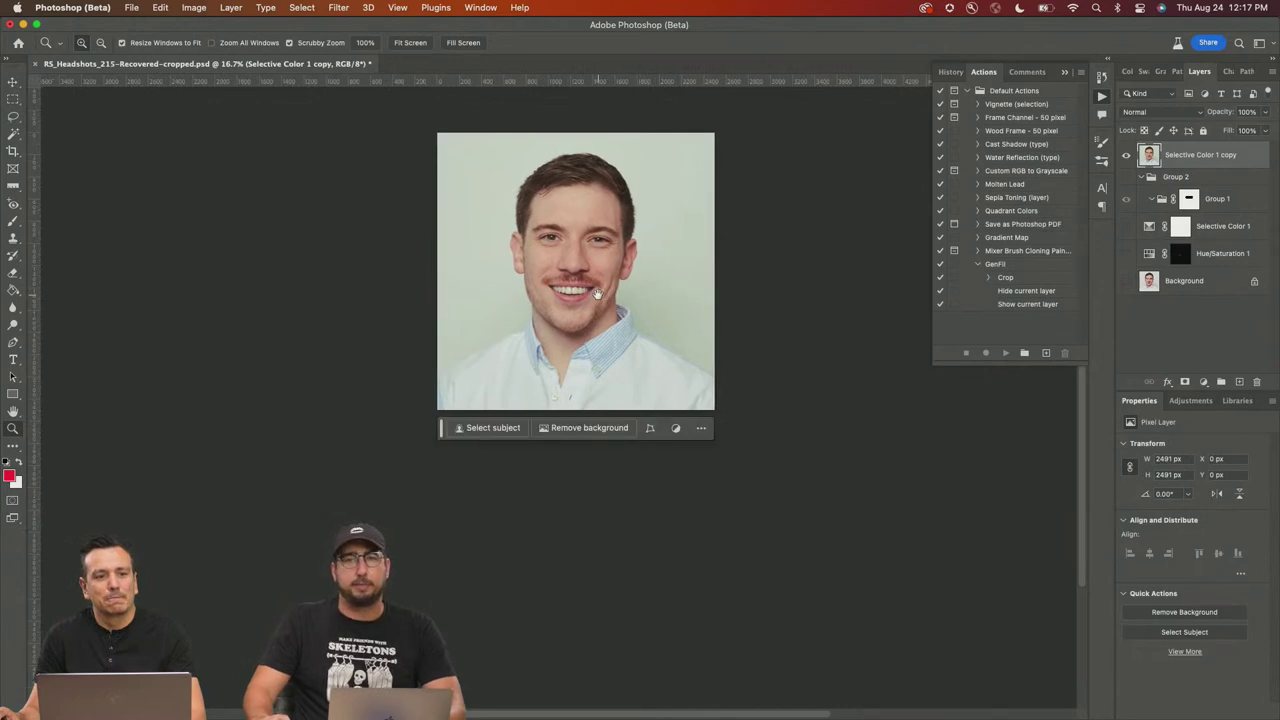
pyautogui.press('c')
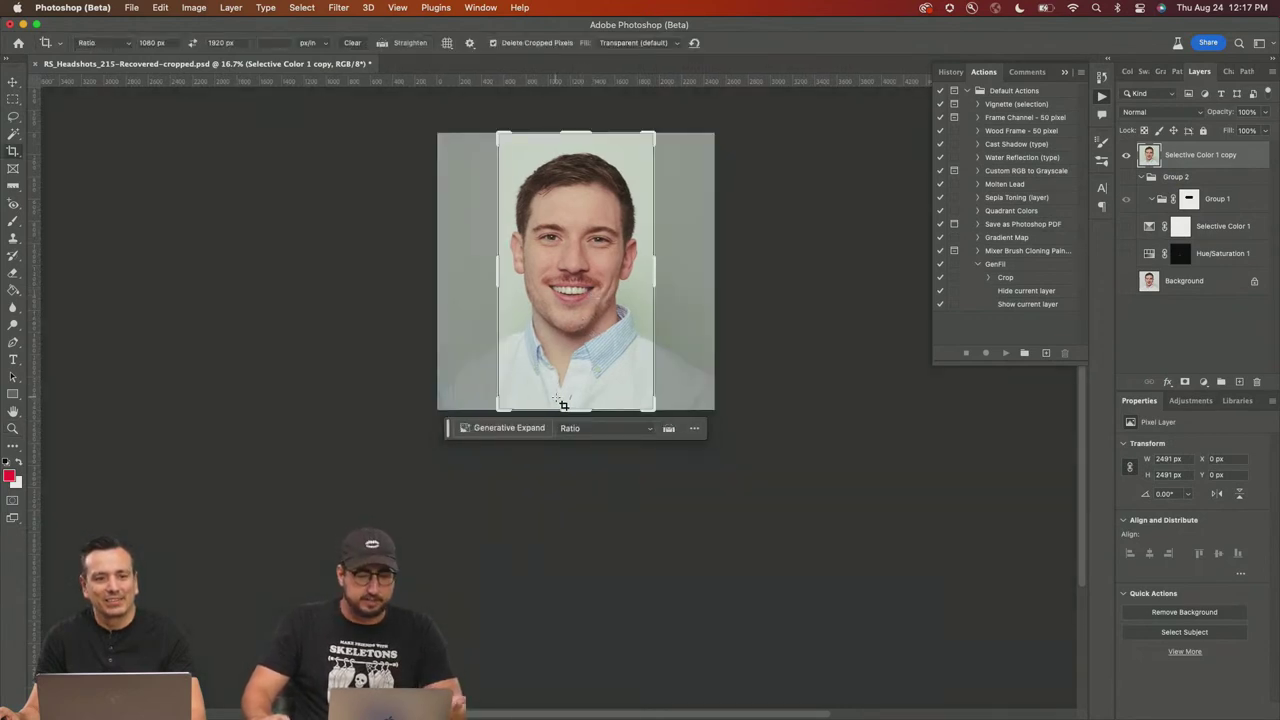
pyautogui.moveTo(570, 408); pyautogui.dragTo(561, 511)
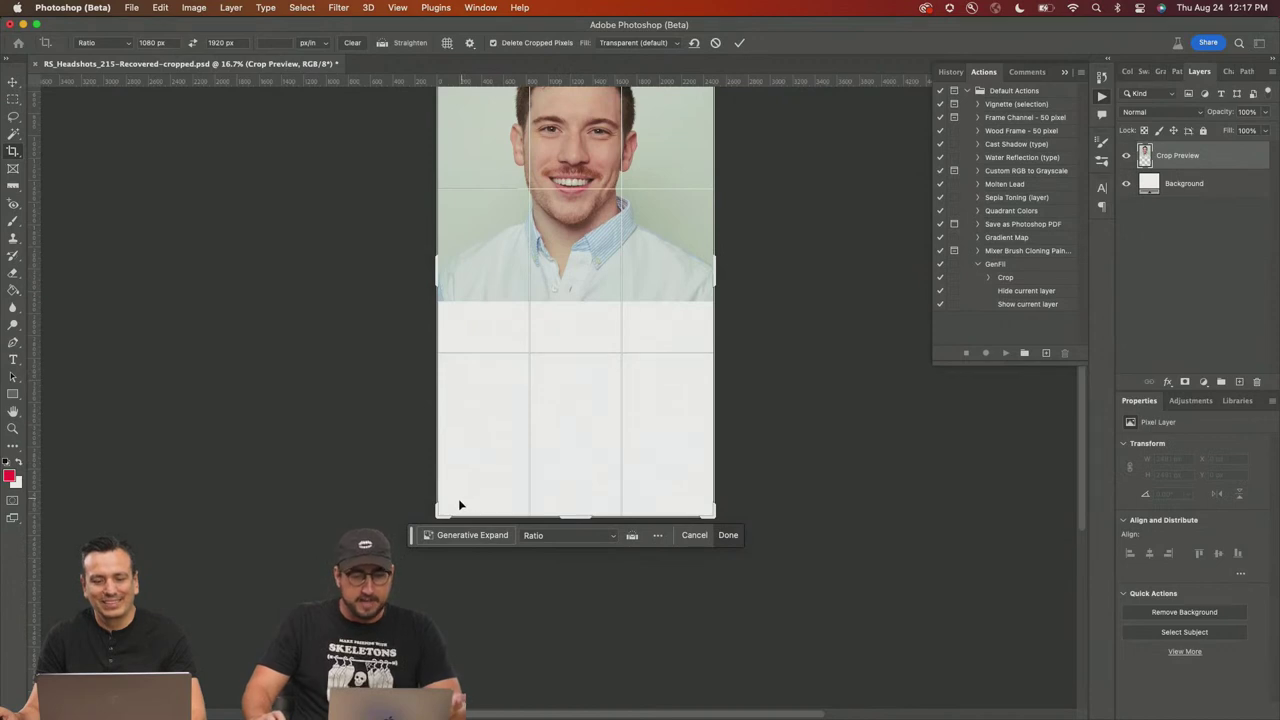
# Step: Fill the extended canvas using Generative Expand with an empty prompt and choose the second variation
pyautogui.click(469, 537)
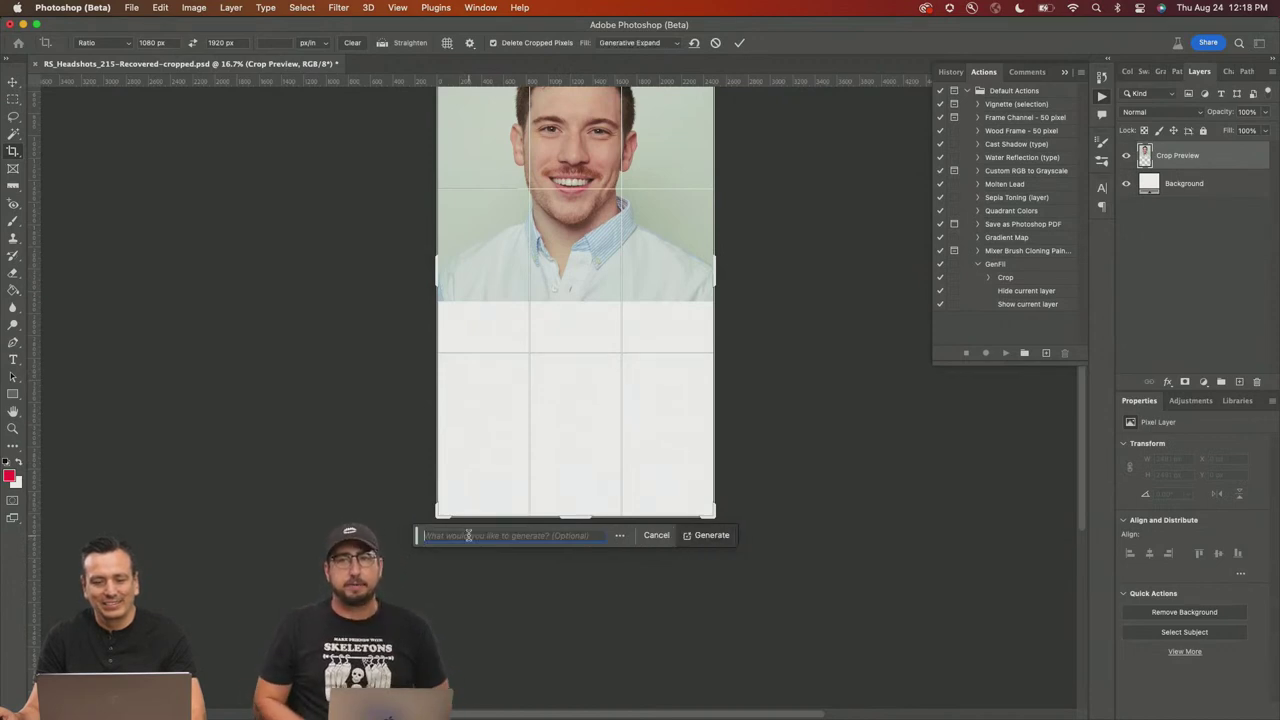
pyautogui.click(724, 534)
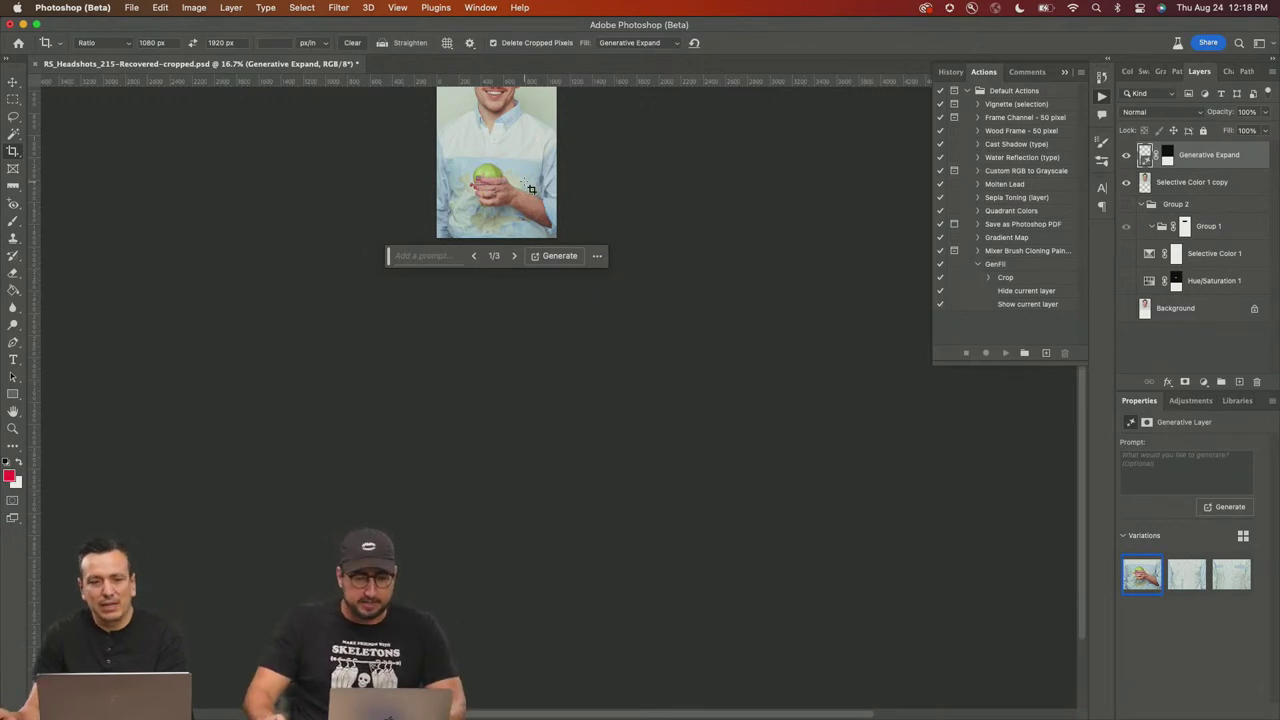
pyautogui.moveTo(530, 190); pyautogui.dragTo(545, 300)
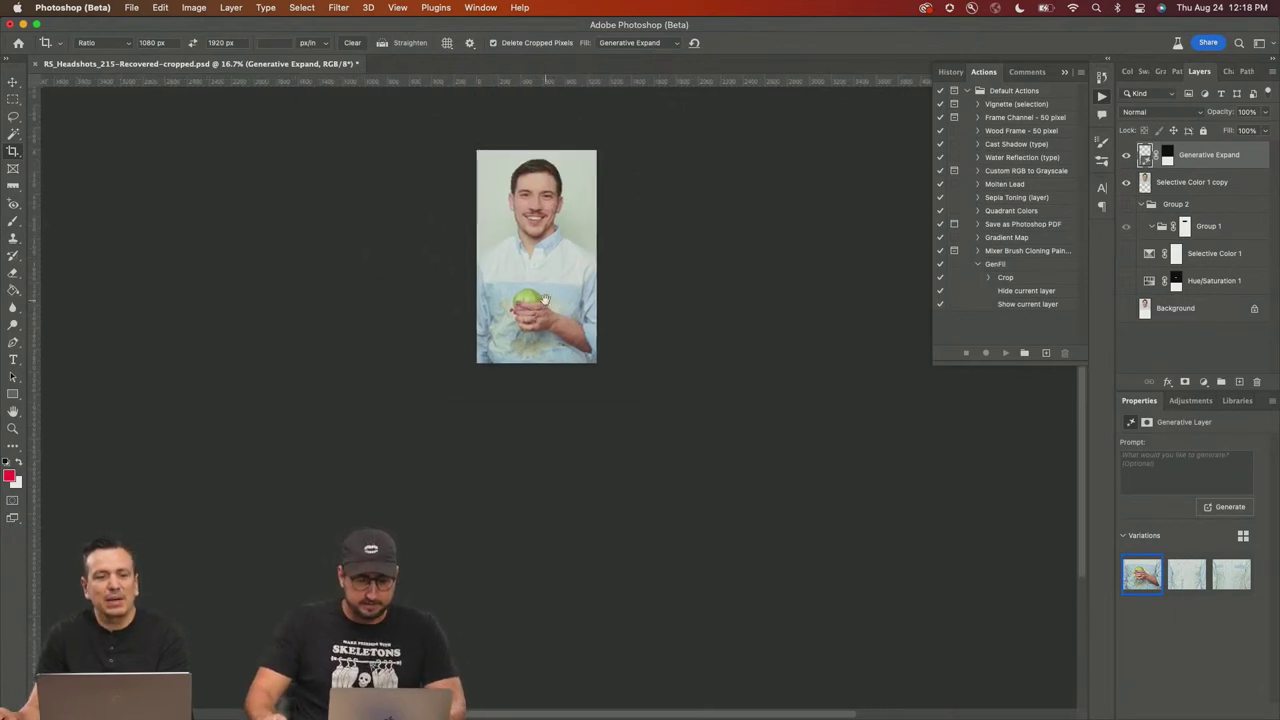
pyautogui.click(1195, 588)
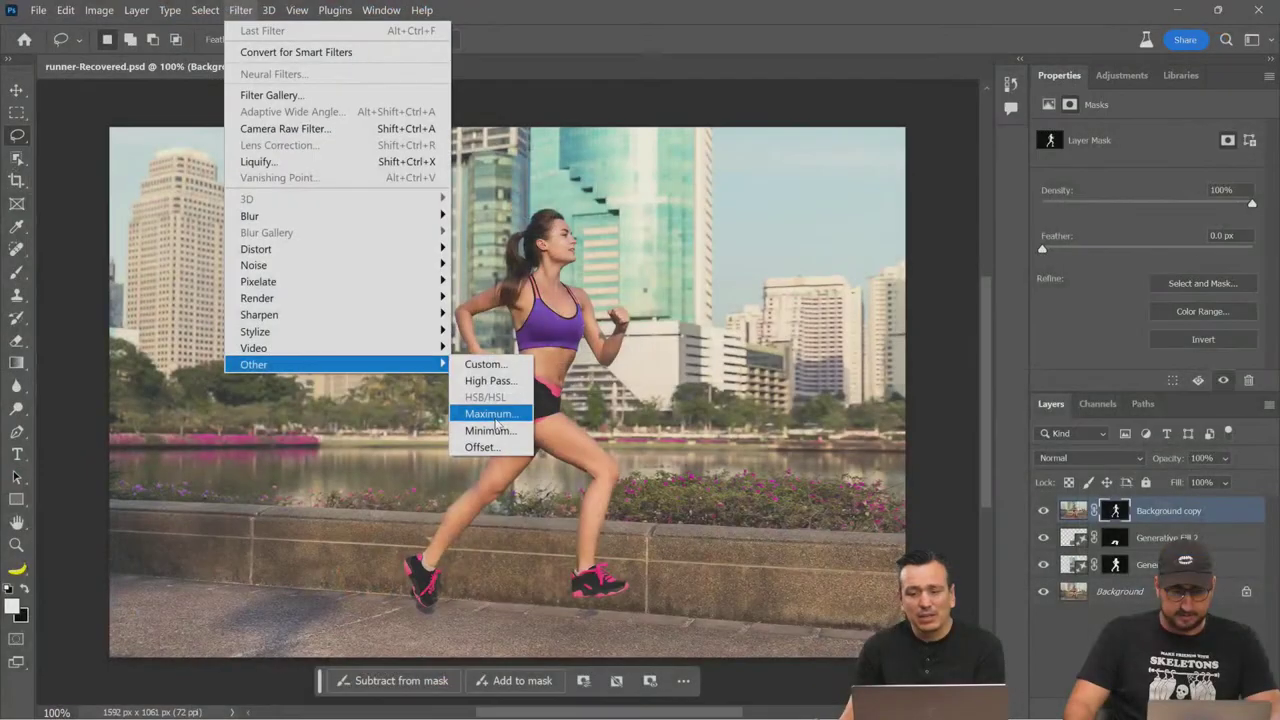
# Step: Try the Maximum filter on the Background copy mask, testing a 1-pixel radius with Squareness and a 500-pixel radius with Roundness
pyautogui.click(490, 415)
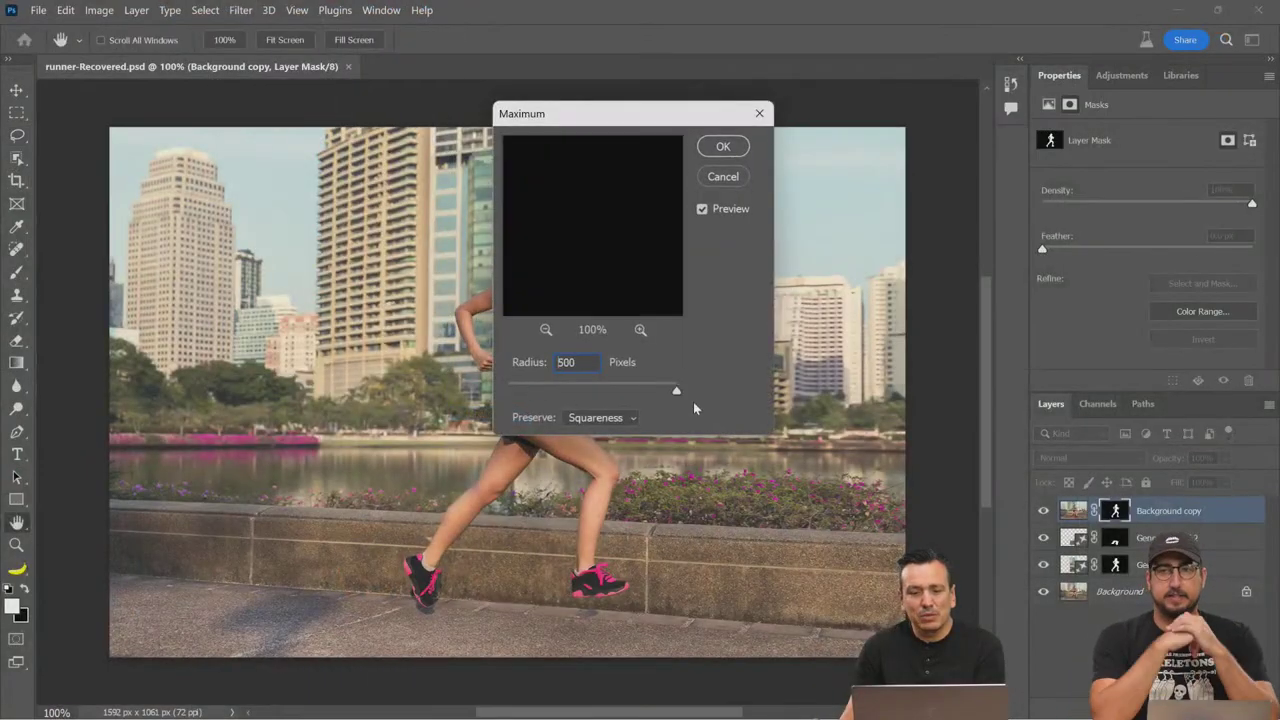
pyautogui.moveTo(669, 390); pyautogui.dragTo(490, 392)
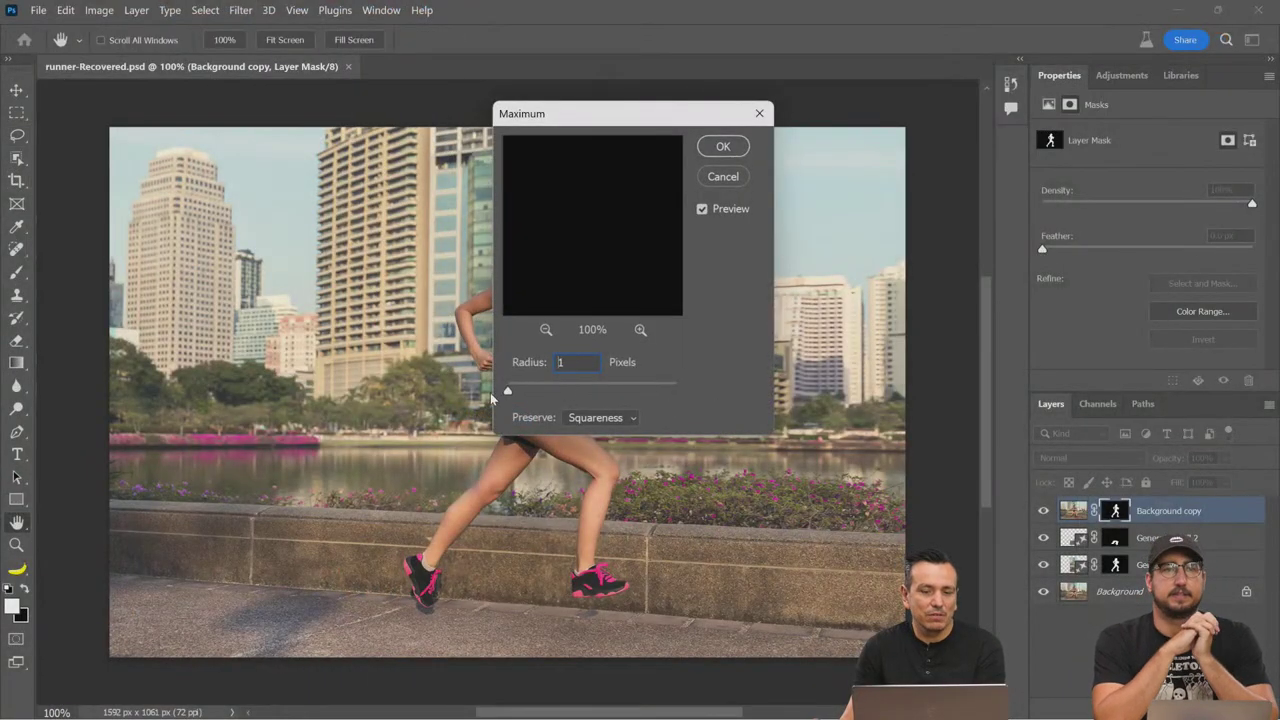
pyautogui.click(600, 418)
pyautogui.click(598, 450)
pyautogui.moveTo(512, 390); pyautogui.dragTo(702, 414)
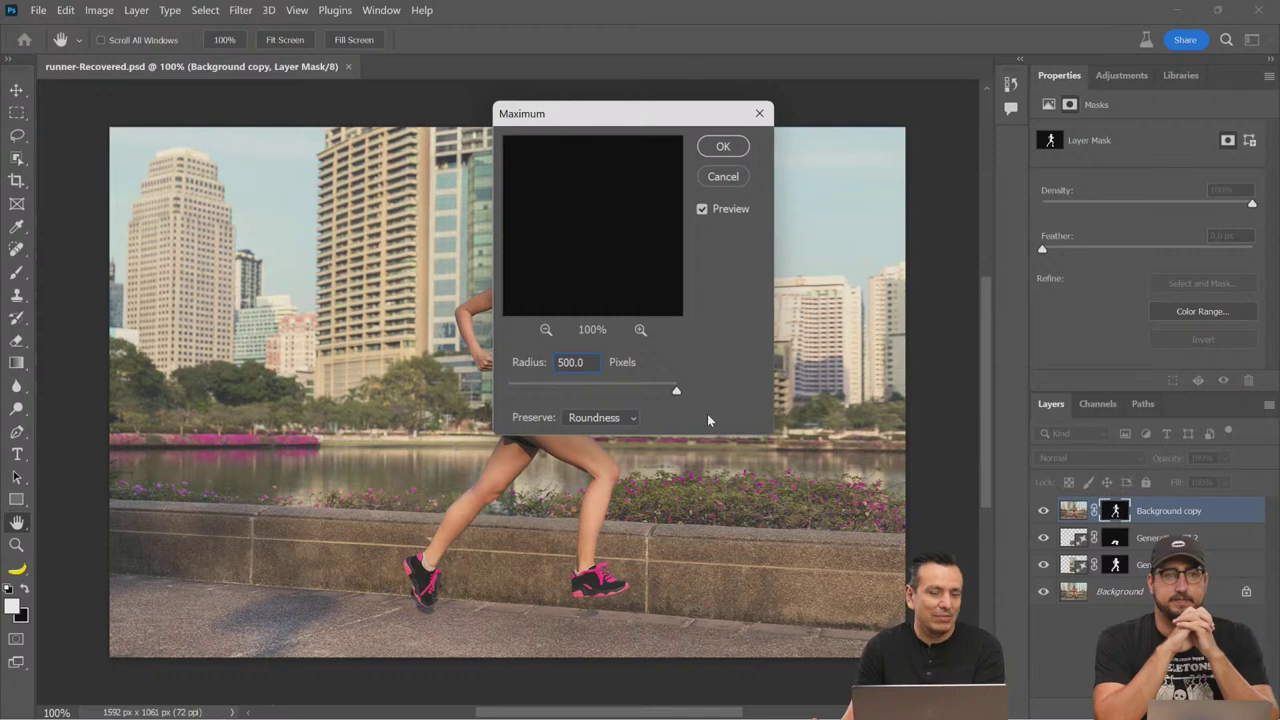
pyautogui.click(736, 177)
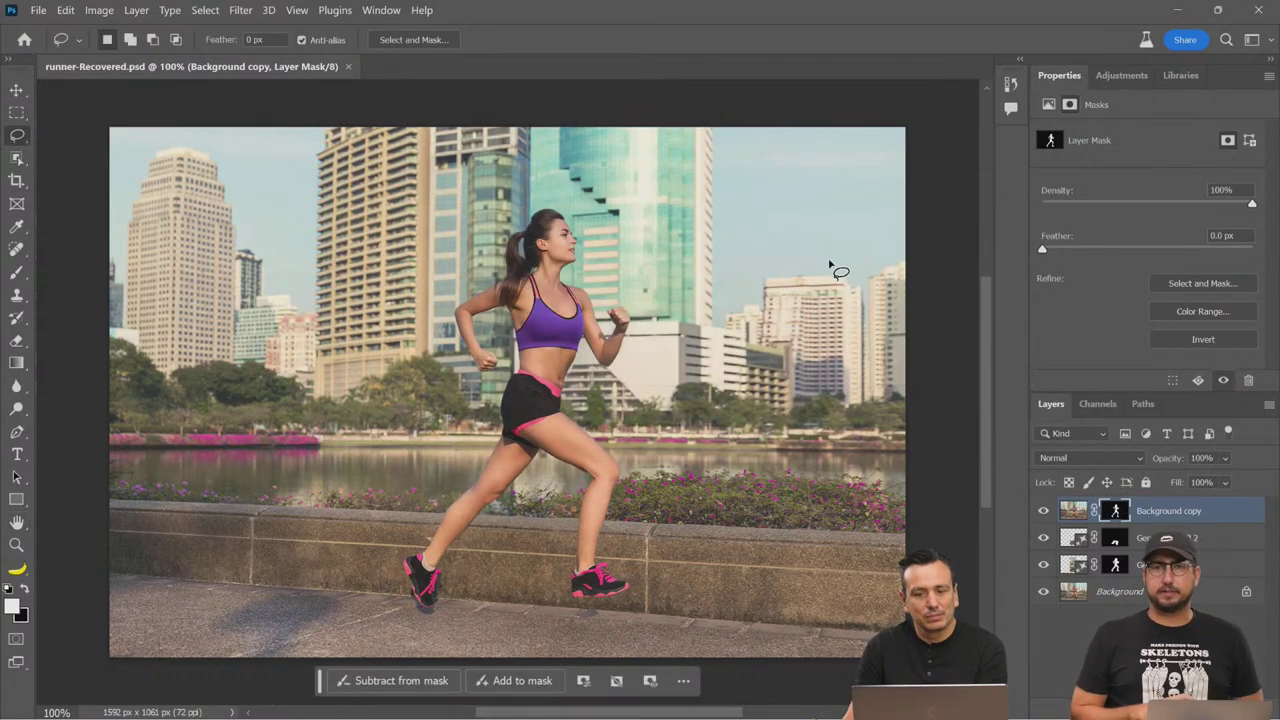
# Step: Check the runner document's pixel dimensions and resolution in Image Size without changing them
pyautogui.click(100, 10)
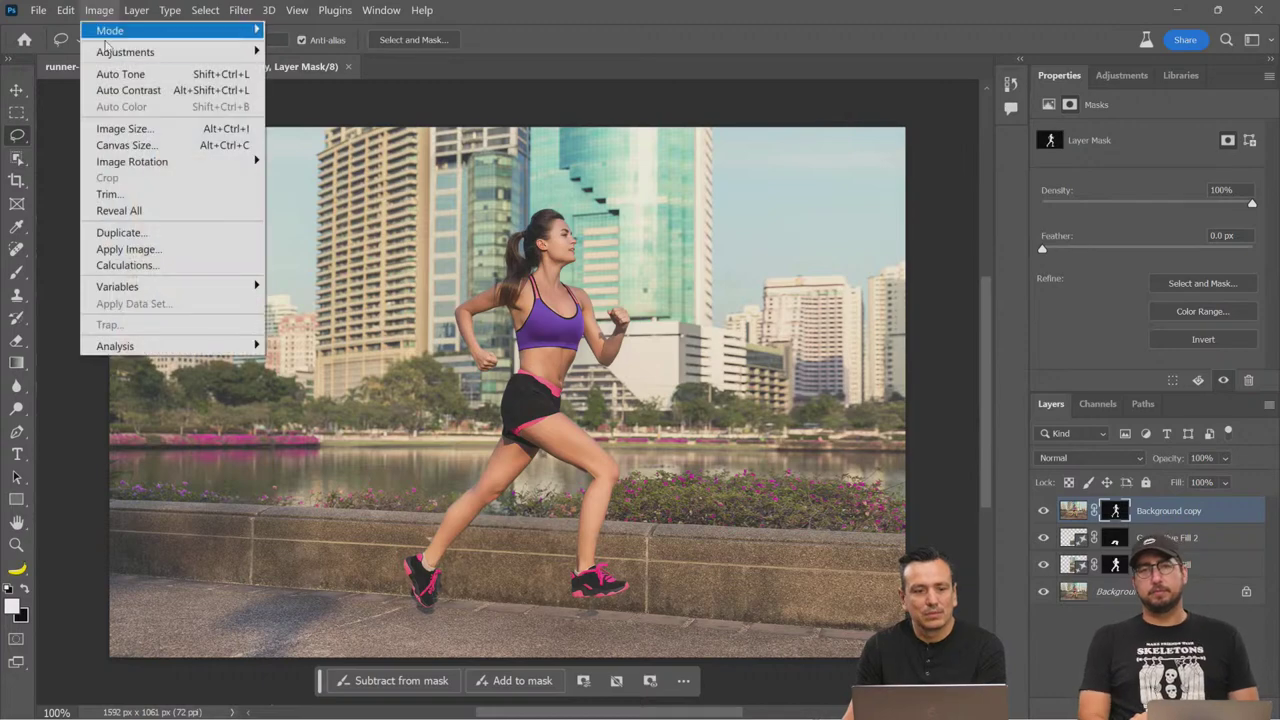
pyautogui.click(135, 127)
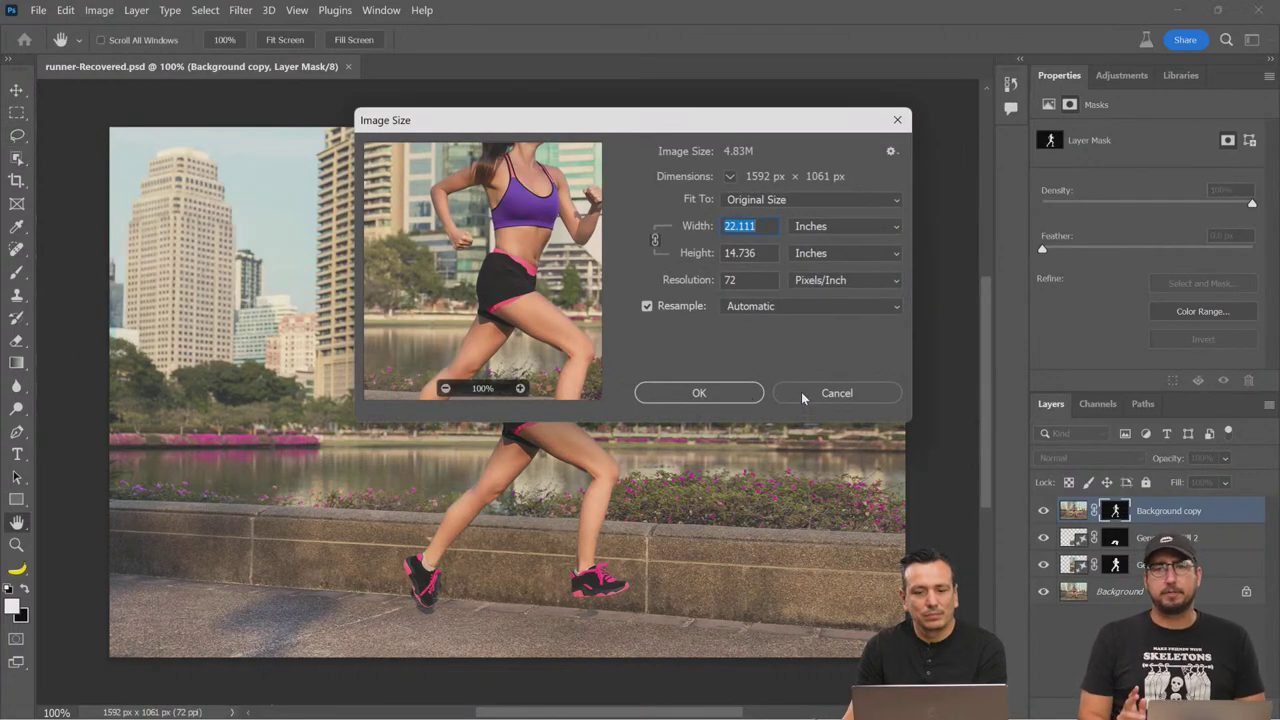
pyautogui.click(825, 392)
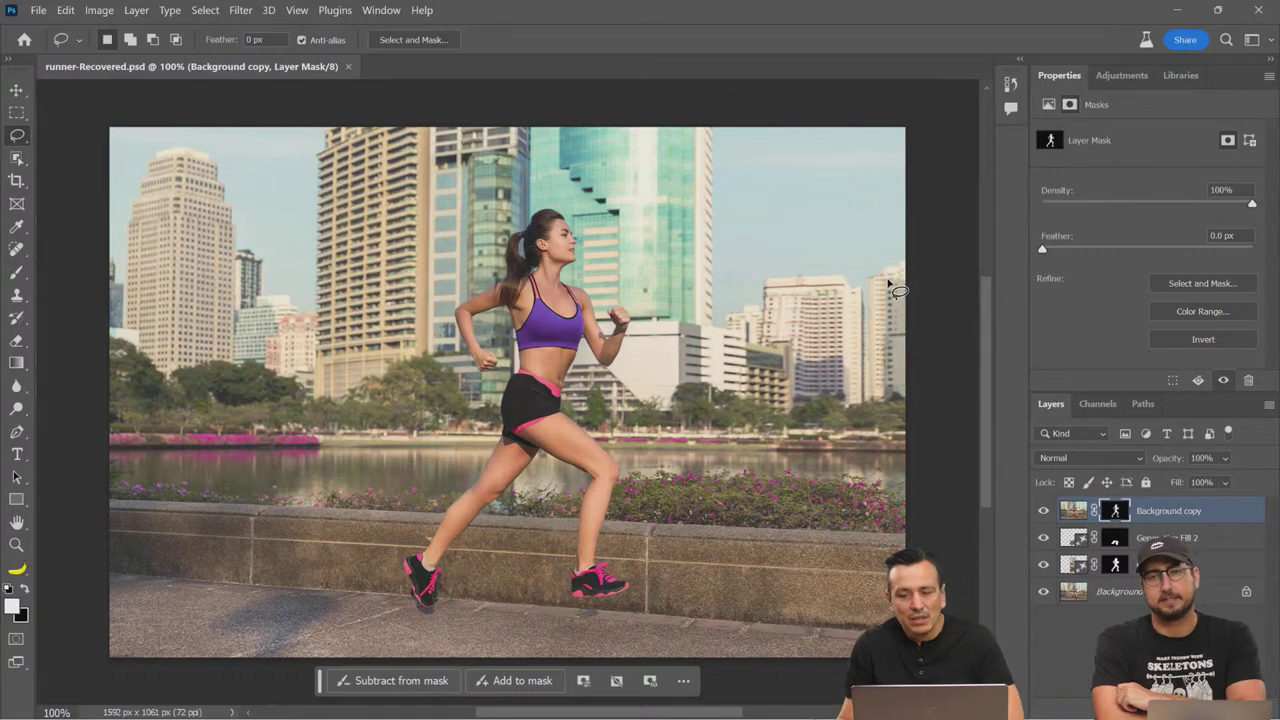
# Step: Isolate the masked runner by hiding every layer beneath Background copy, and show the Background and lower Generative Fill layers again
pyautogui.click(1043, 511)
pyautogui.click(1043, 511)
pyautogui.moveTo(1043, 538); pyautogui.dragTo(1050, 612)
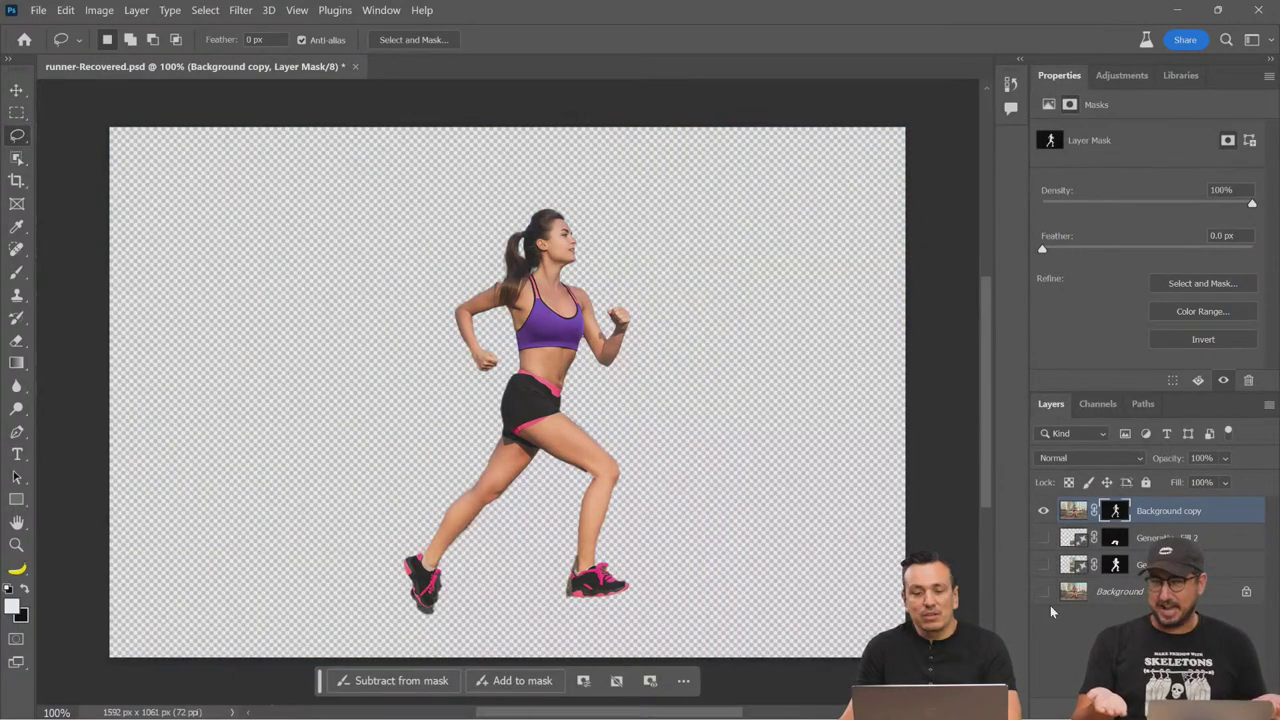
pyautogui.click(1043, 591)
pyautogui.click(1043, 565)
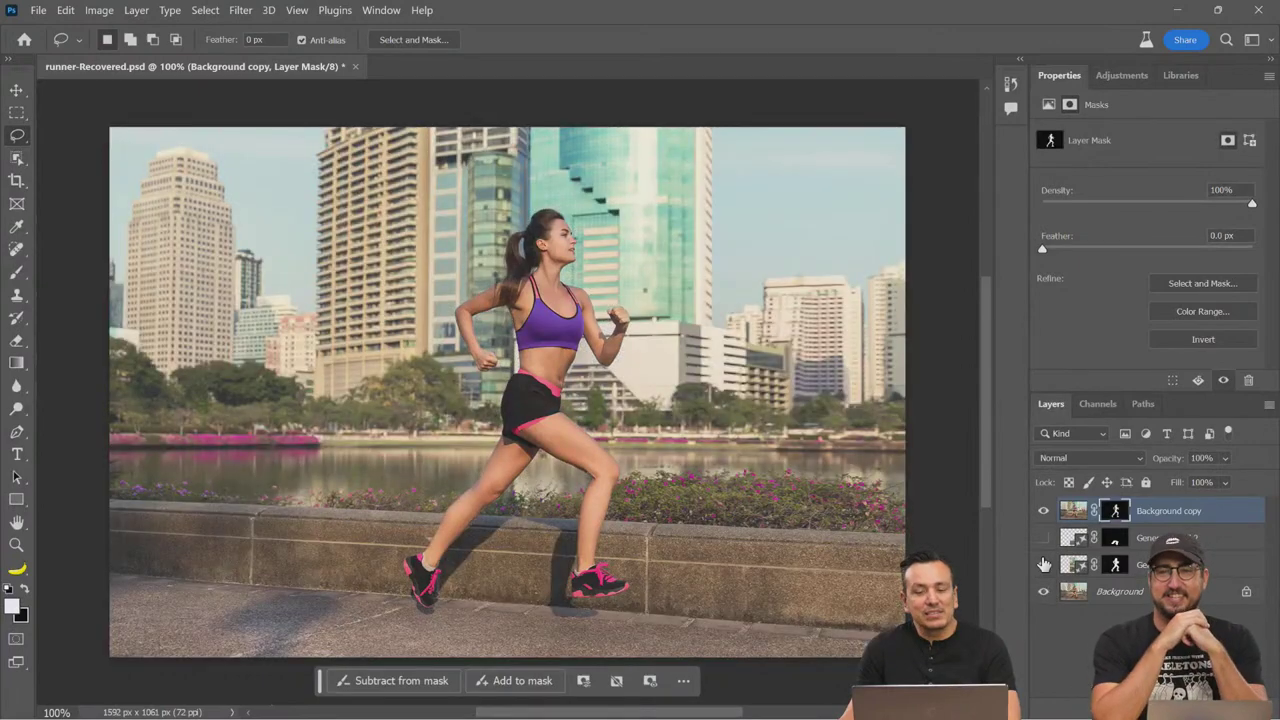
# Step: Toggle the Generative Fill and Background copy layers to compare the scene with and without the runner and her shadow
pyautogui.click(1043, 563)
pyautogui.click(1044, 538)
pyautogui.click(1044, 538)
pyautogui.click(1044, 539)
pyautogui.click(1044, 539)
pyautogui.click(1044, 539)
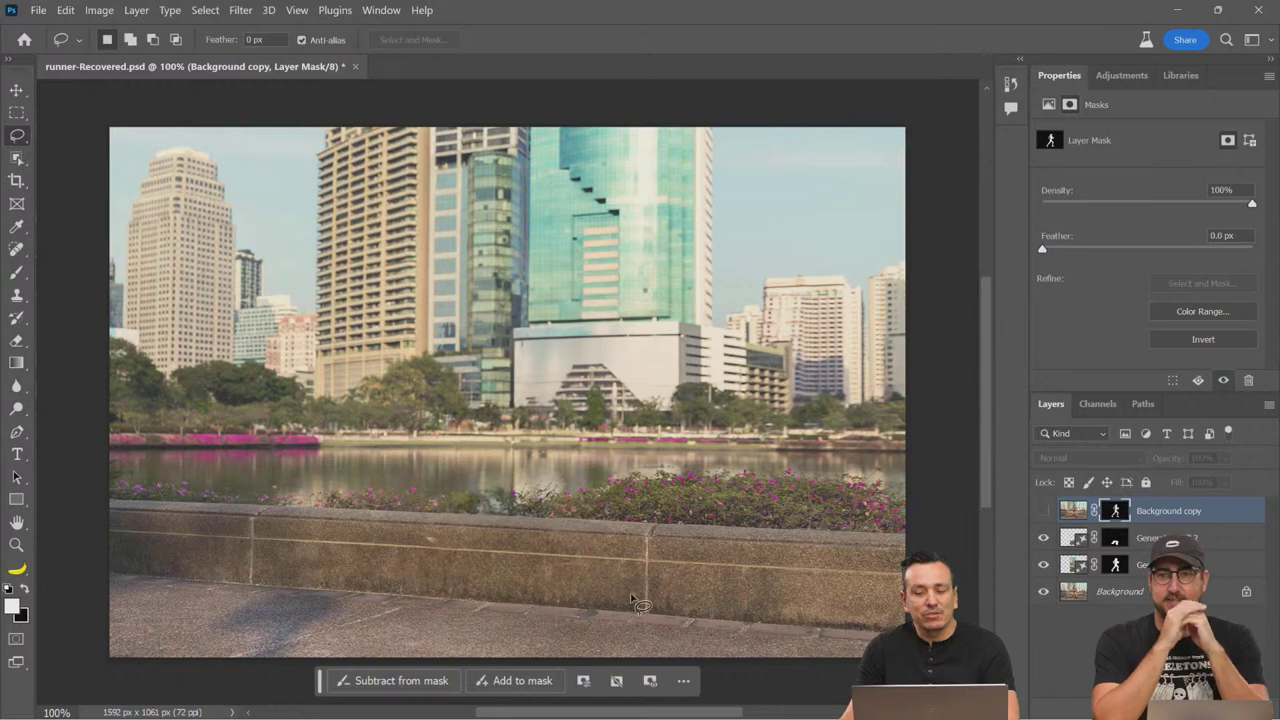
pyautogui.click(1043, 538)
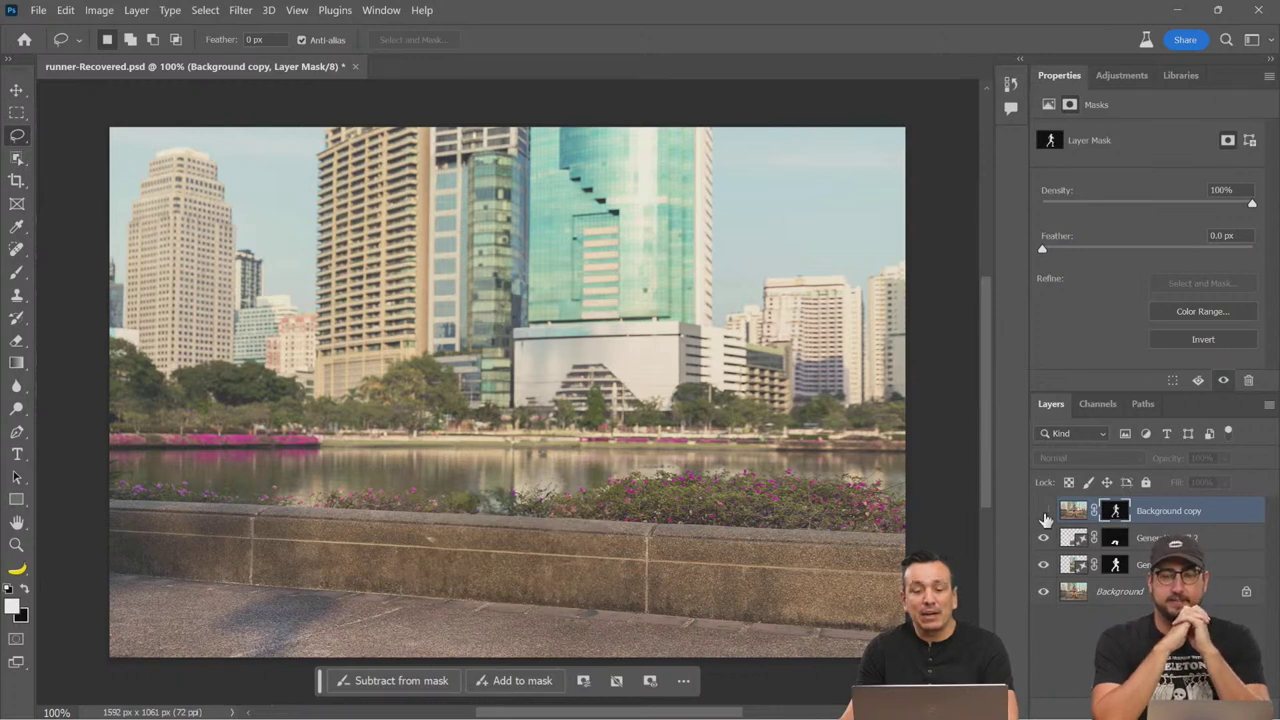
# Step: Compare the runner image with Background copy's layer mask disabled and enabled, and with that layer hidden and shown
pyautogui.keyDown('shift'); pyautogui.click(1116, 513); pyautogui.keyUp('shift')
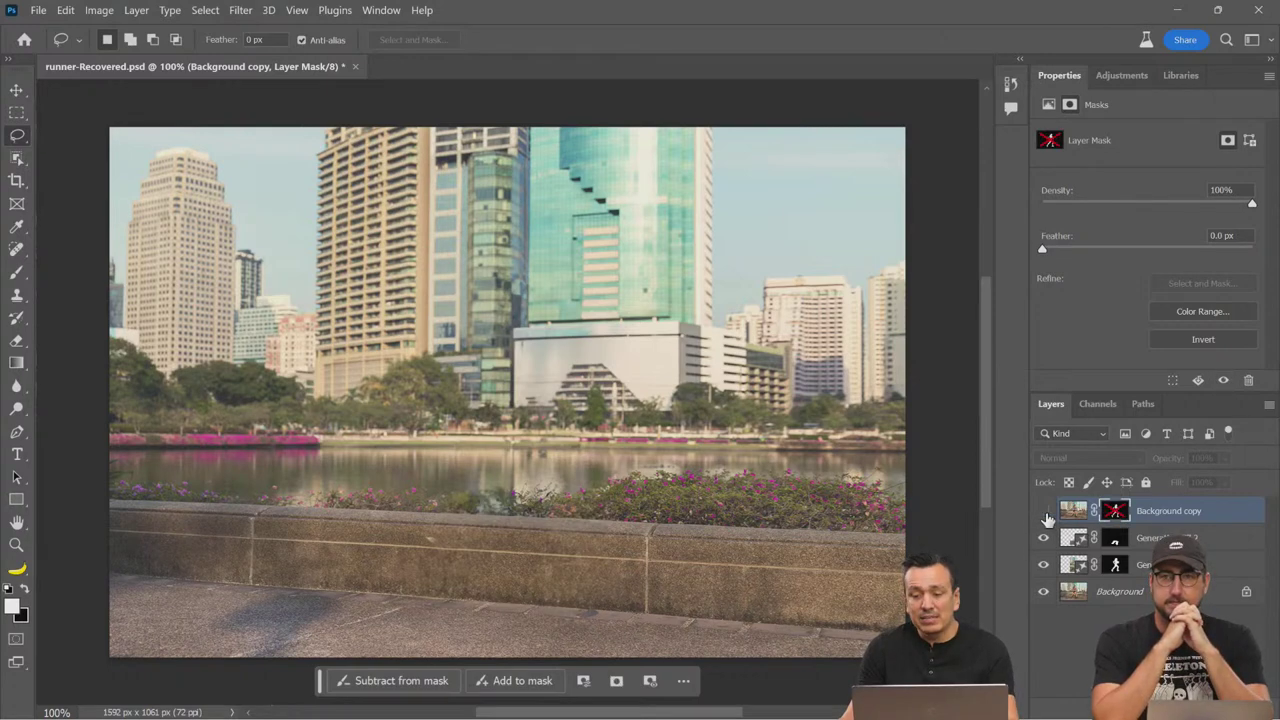
pyautogui.click(1044, 511)
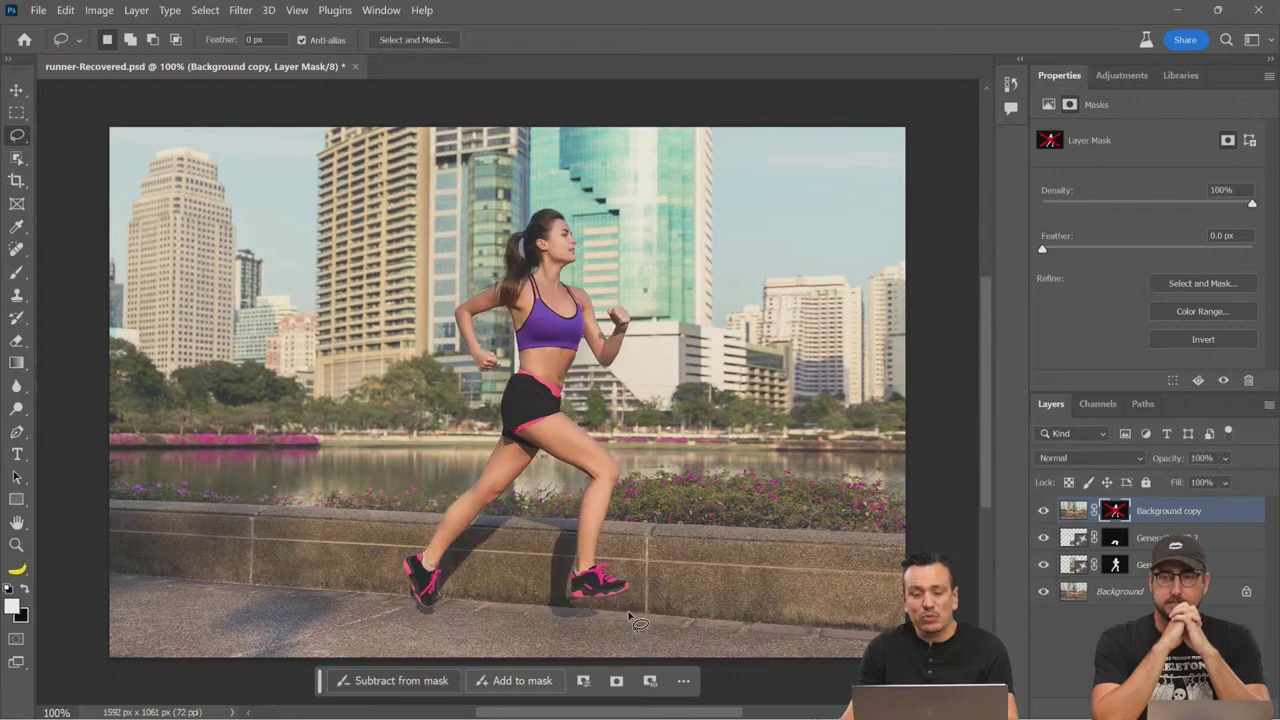
pyautogui.keyDown('shift'); pyautogui.click(1116, 513); pyautogui.keyUp('shift')
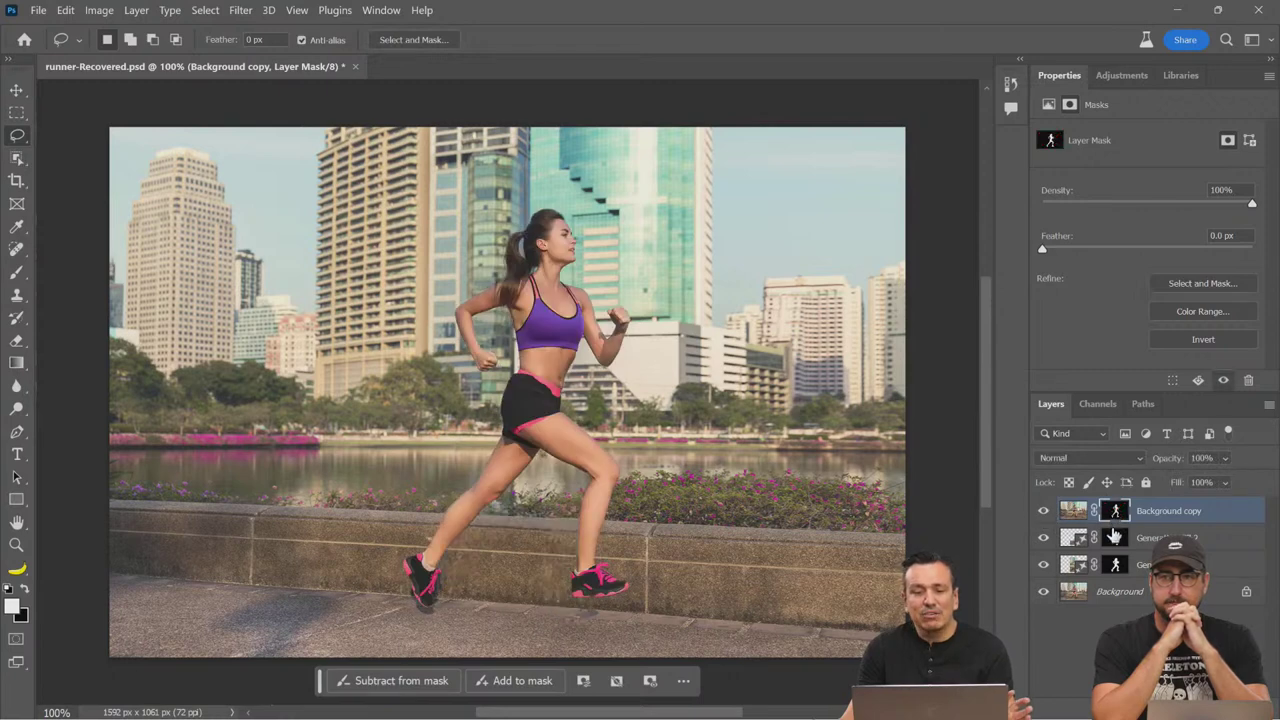
pyautogui.click(1044, 511)
pyautogui.click(1043, 511)
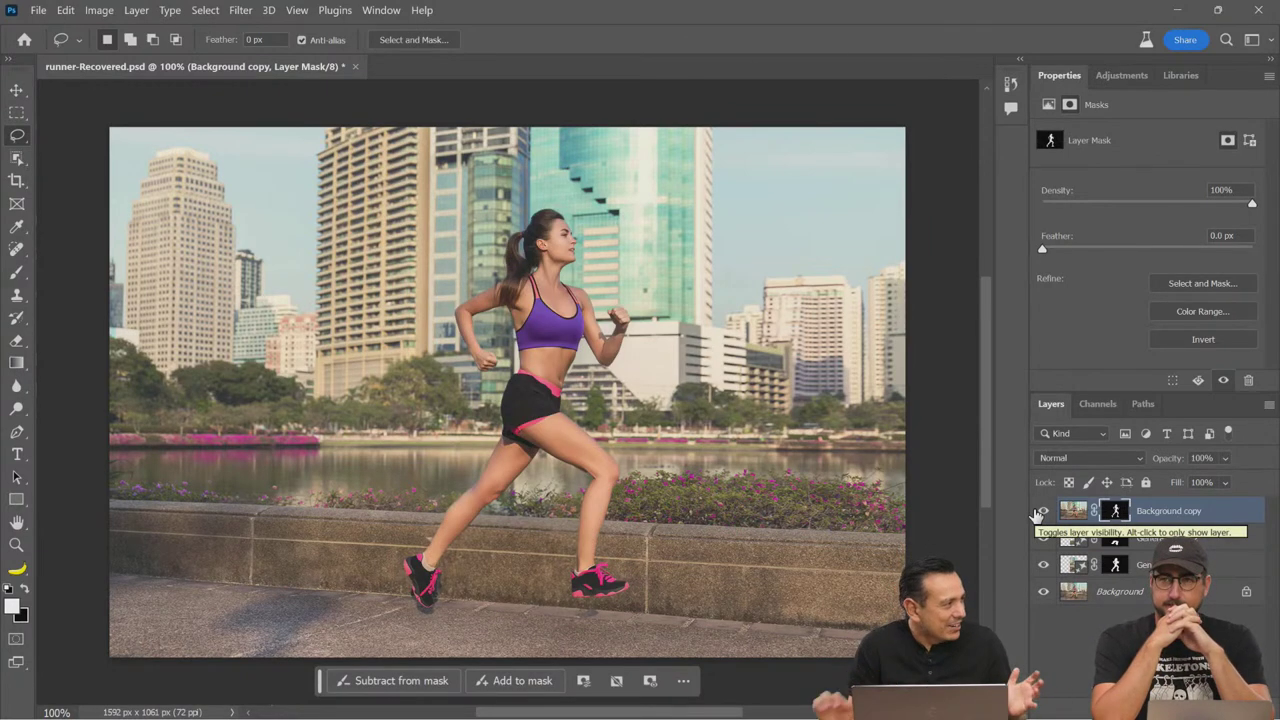
# Step: Rename Background copy to "body", Generative Fill 2 to "shadow" and Generative Fill to "remove"
pyautogui.doubleClick(1180, 511)
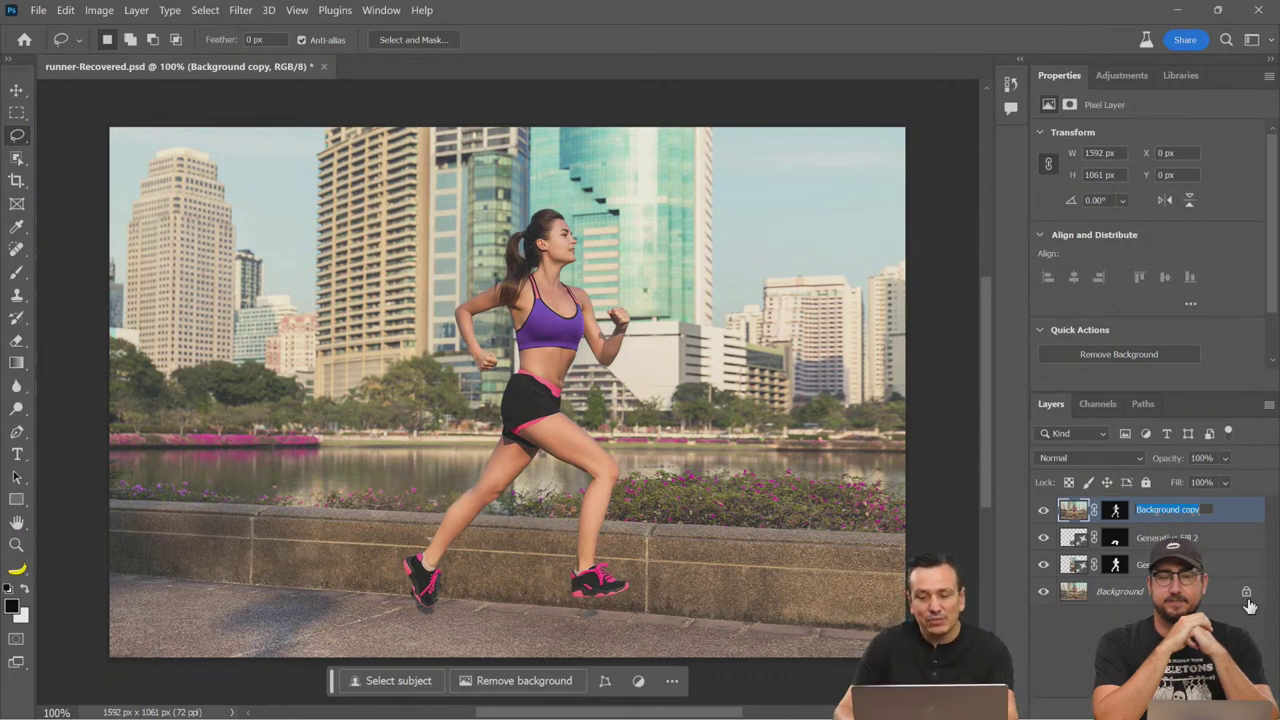
pyautogui.write('body')
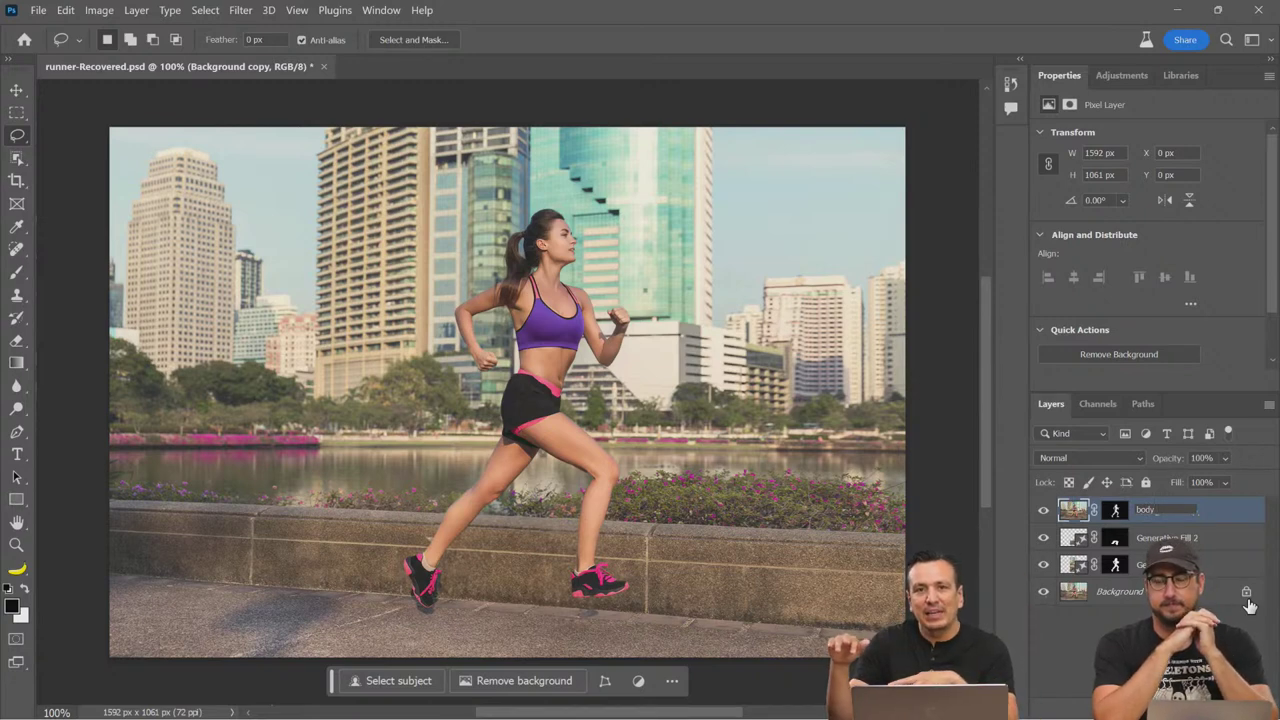
pyautogui.press('Tab')
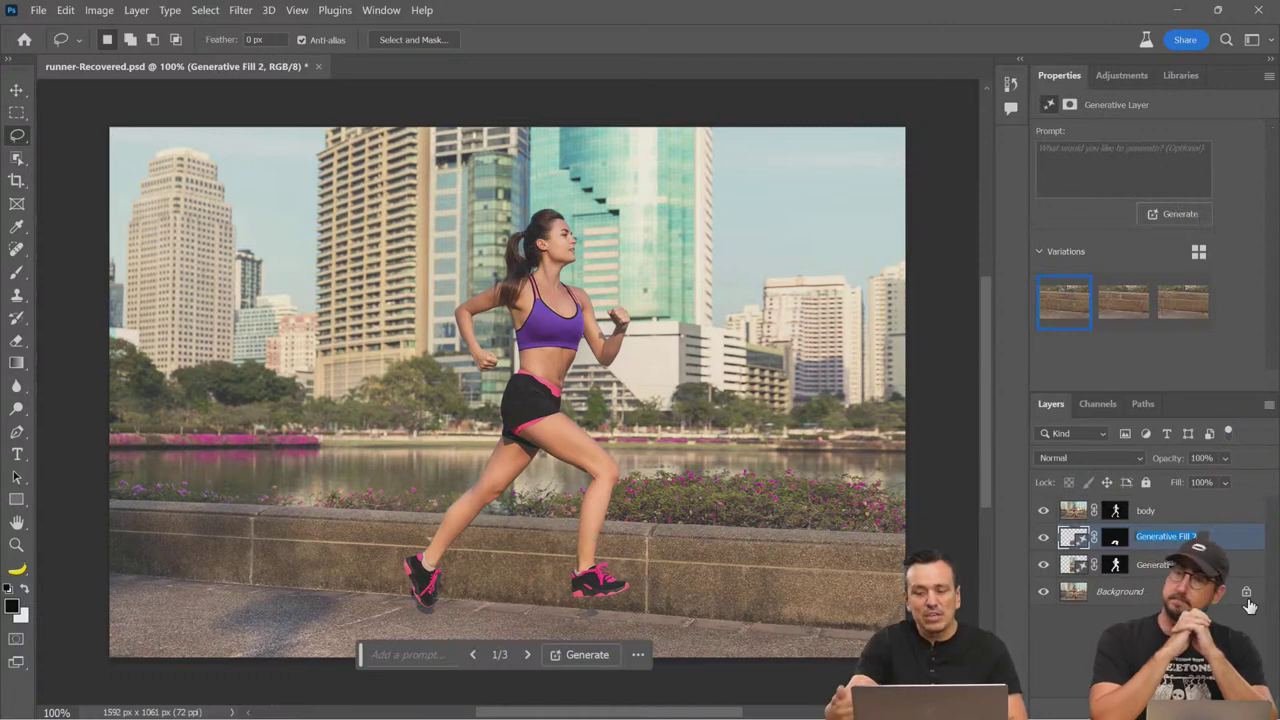
pyautogui.write('shadow')
pyautogui.press('Tab')
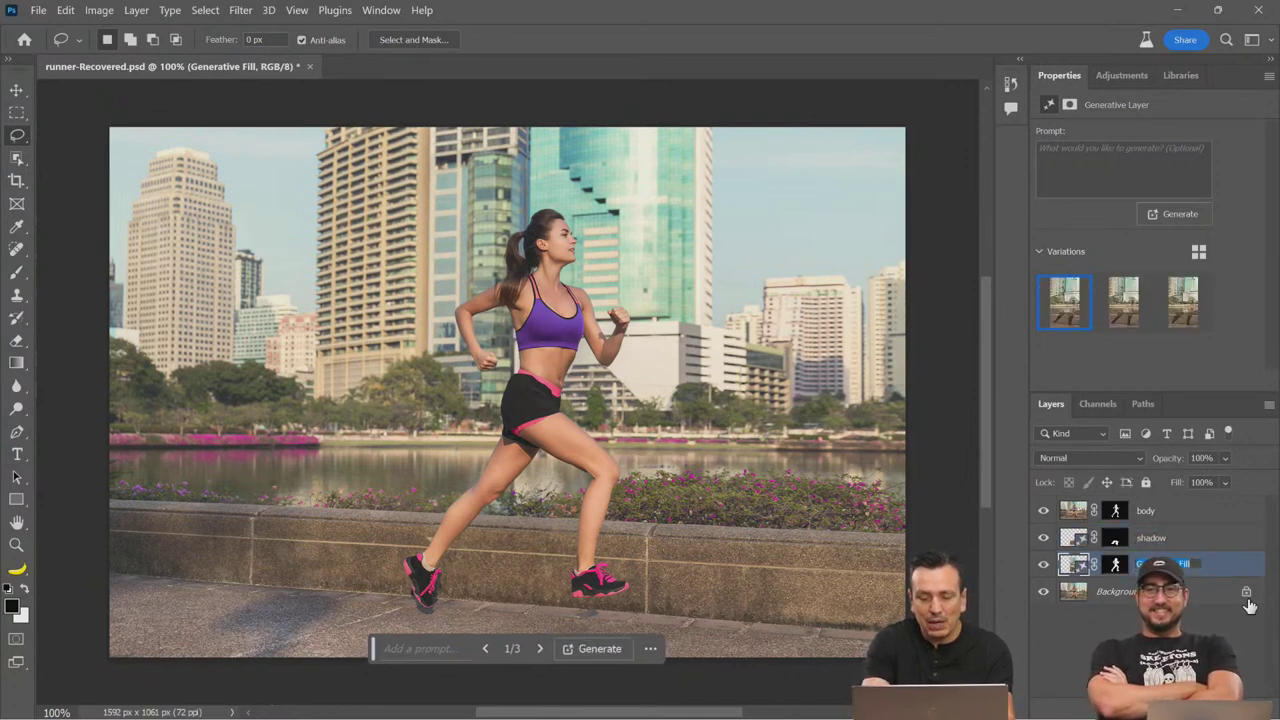
pyautogui.write('remove')
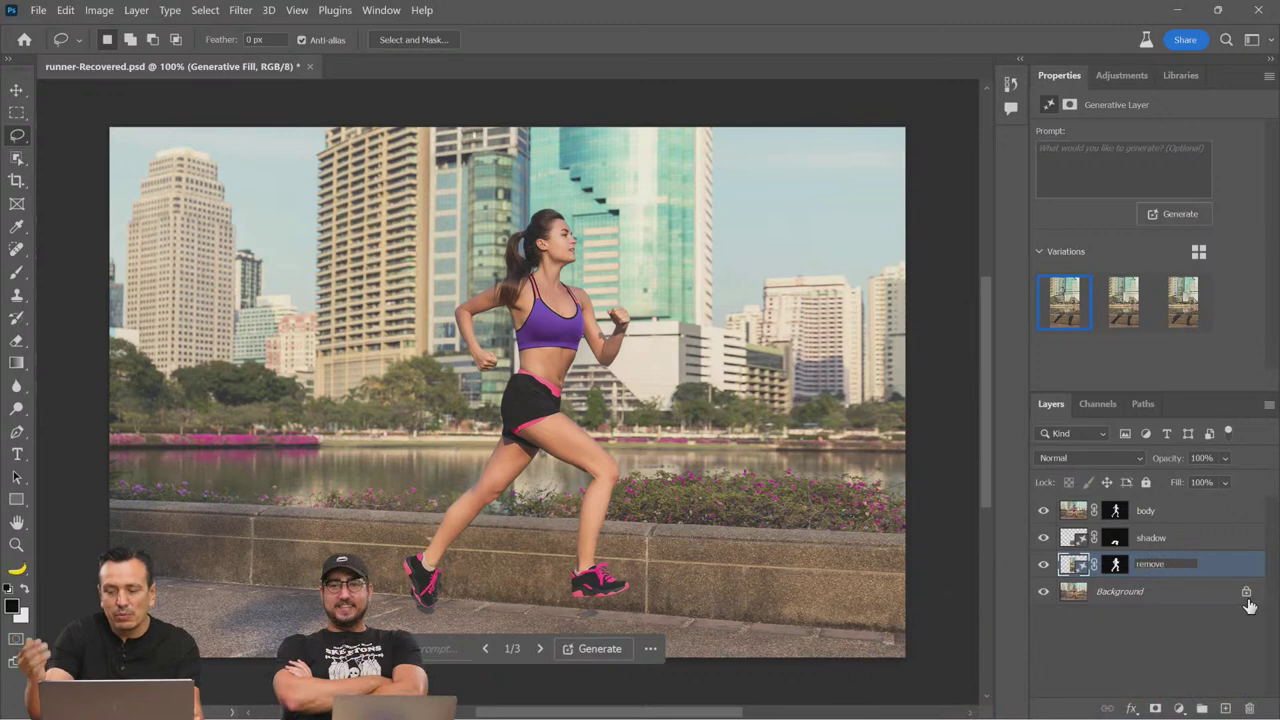
pyautogui.click(1127, 604)
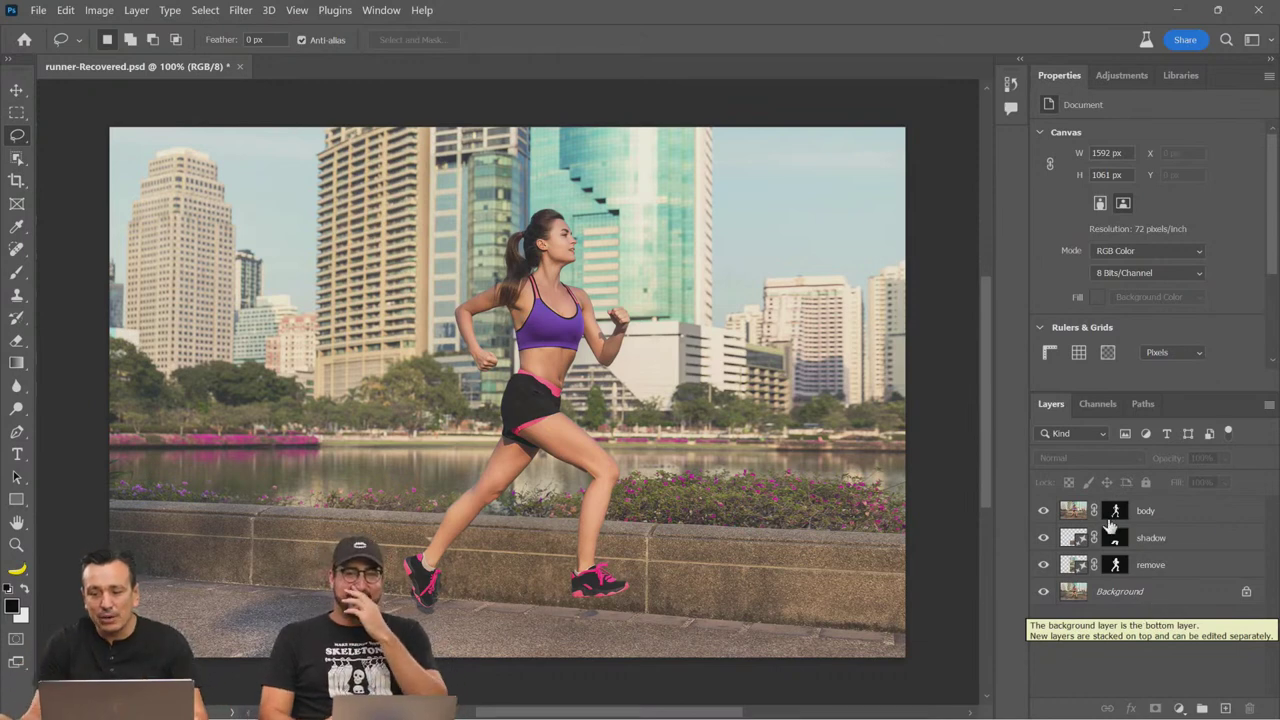
# Step: Compare the image with the body layer hidden and shown, and convert that layer to a Smart Object
pyautogui.click(1160, 512)
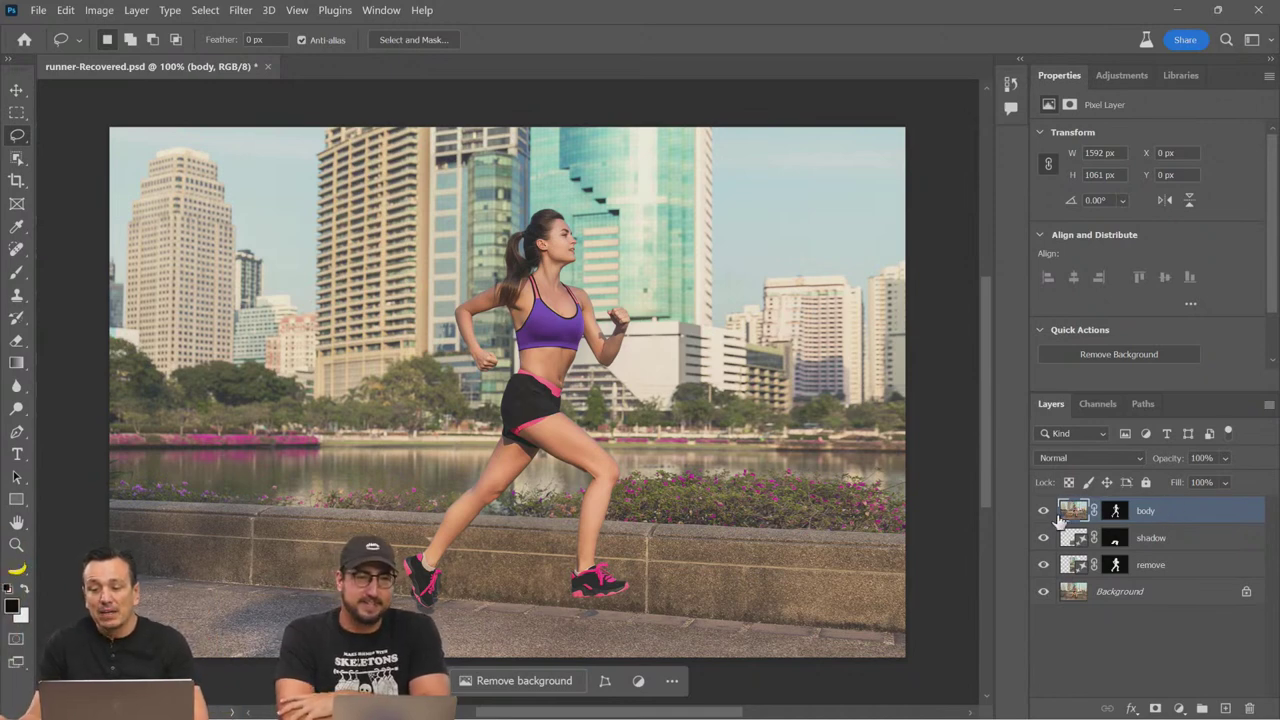
pyautogui.click(1040, 513)
pyautogui.click(1040, 513)
pyautogui.click(1040, 513)
pyautogui.click(1040, 513)
pyautogui.rightClick(1197, 512)
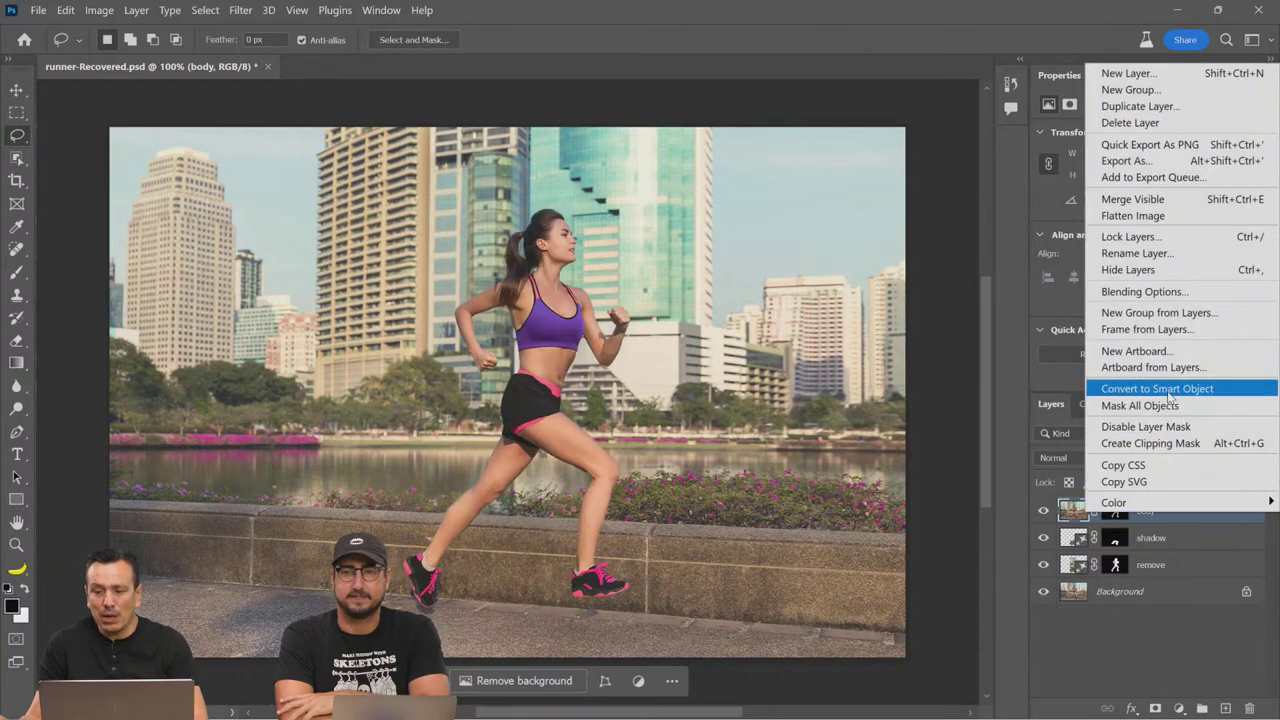
pyautogui.click(1275, 390)
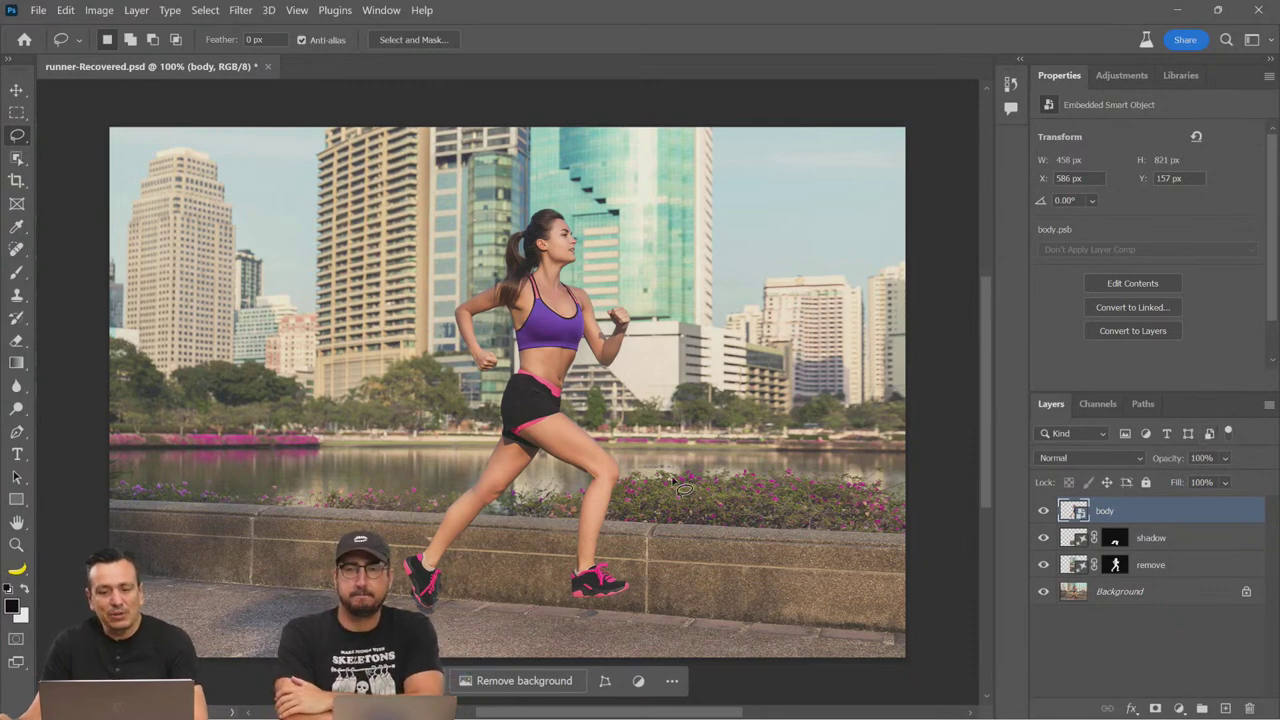
# Step: Add a Curves adjustment layer directly above the shadow layer
pyautogui.click(1209, 540)
pyautogui.click(1179, 708)
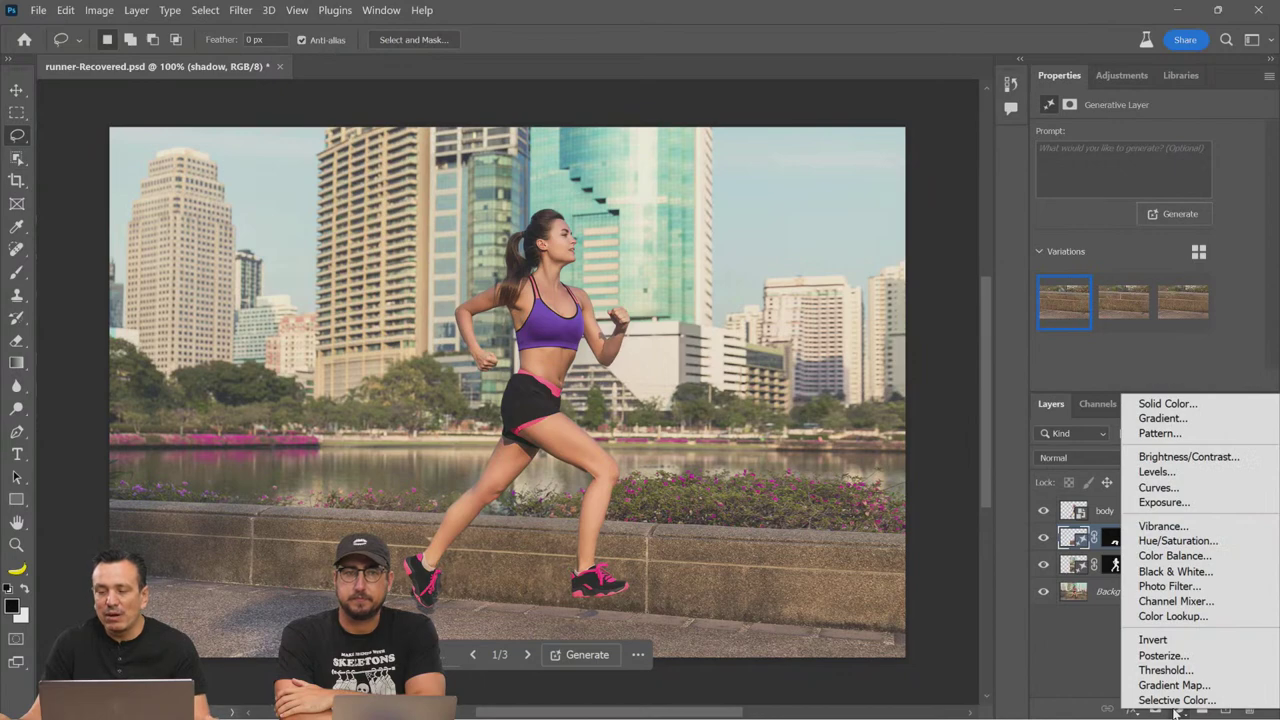
pyautogui.click(1158, 487)
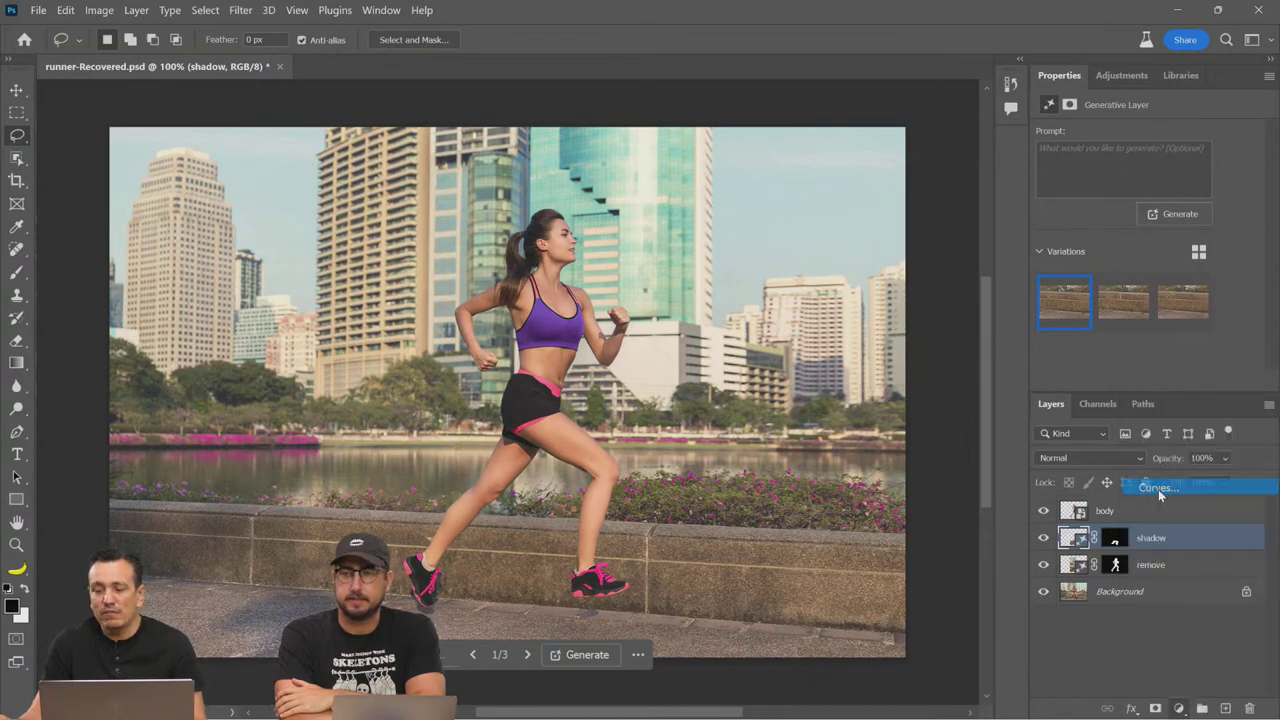
# Step: Darken the tones below the midpoint slightly with the RGB curve of the Curves 1 adjustment layer
pyautogui.moveTo(1241, 182)
pyautogui.mouseDown()
pyautogui.moveTo(1253, 233)
pyautogui.moveTo(1262, 176)
pyautogui.moveTo(1177, 160)
pyautogui.moveTo(1249, 178)
pyautogui.mouseUp()
pyautogui.moveTo(1138, 294)
pyautogui.mouseDown()
pyautogui.moveTo(1142, 316)
pyautogui.moveTo(1138, 298)
pyautogui.mouseUp()
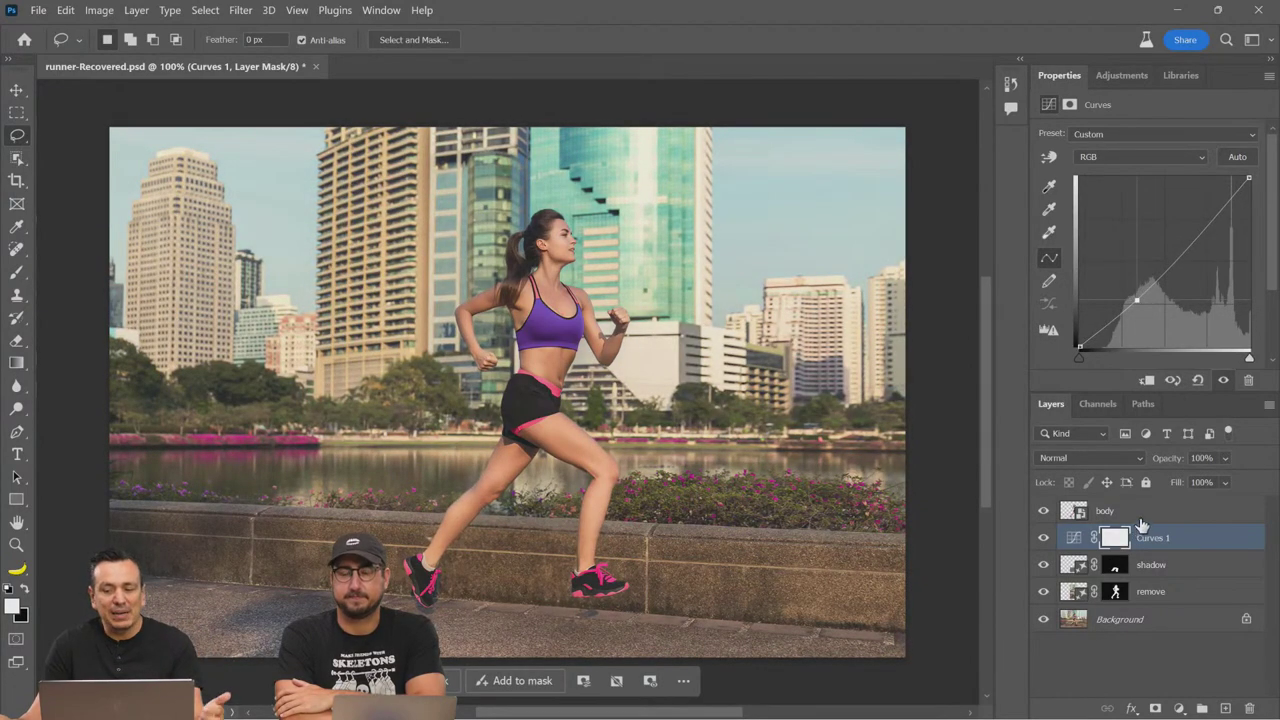
# Step: Apply a Curves smart filter to the body layer with a contrast S-curve, raising input 150 to output 170
pyautogui.click(1140, 512)
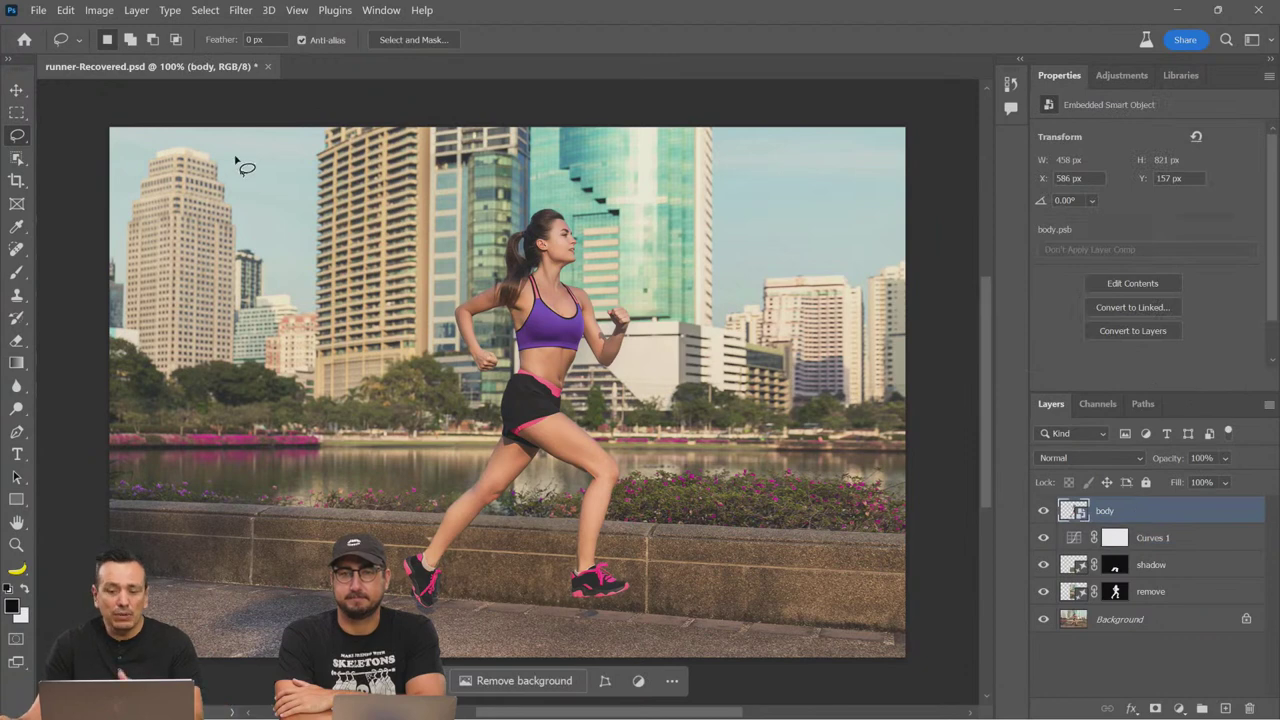
pyautogui.click(100, 10)
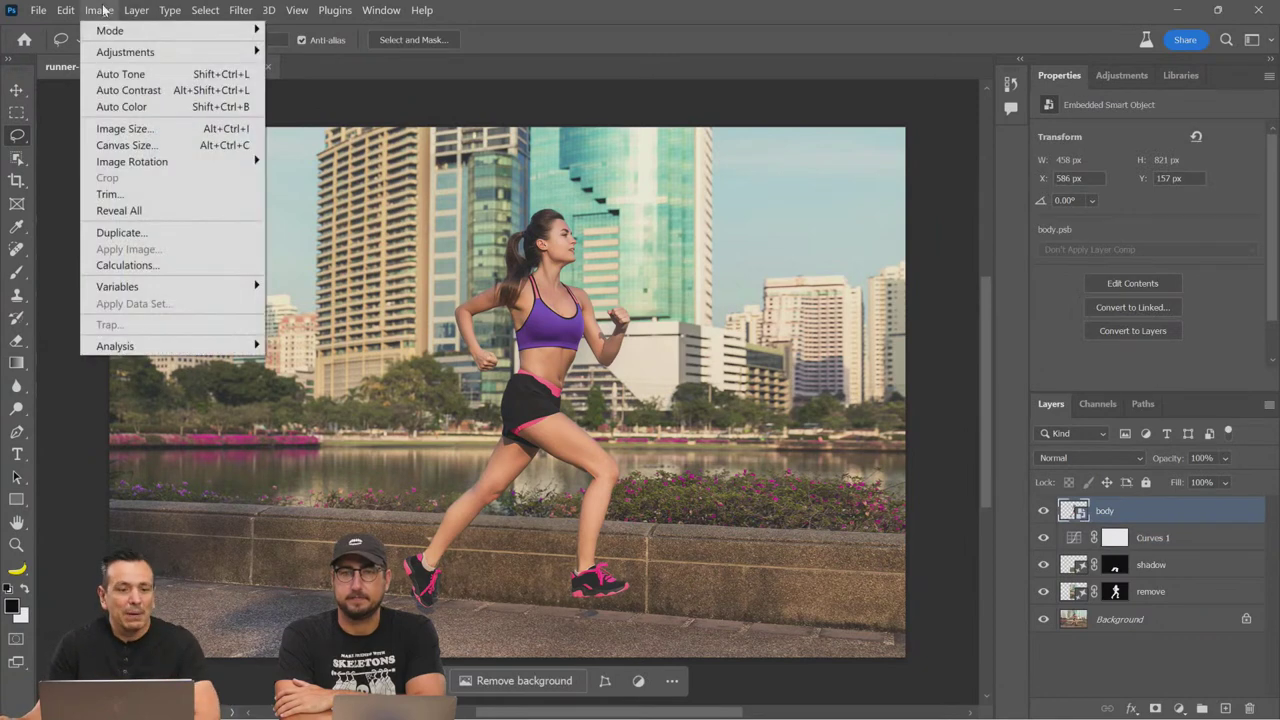
pyautogui.moveTo(125, 52)
pyautogui.click(378, 86)
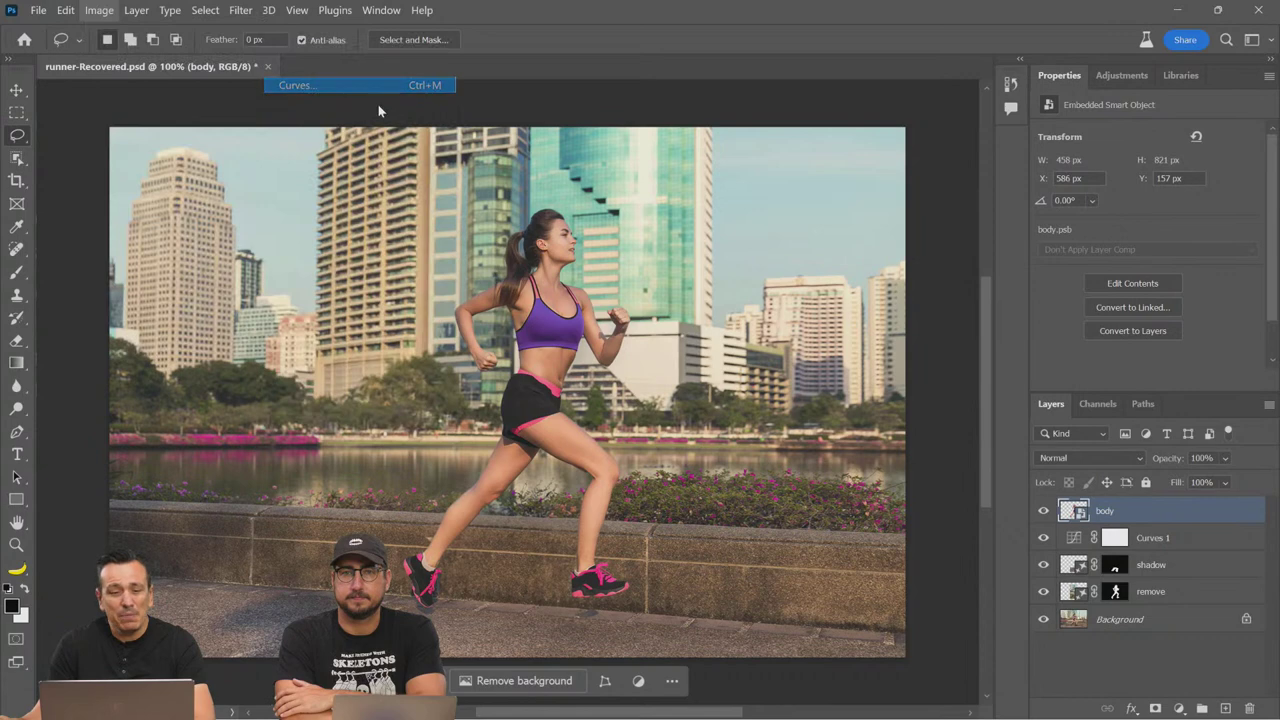
pyautogui.moveTo(620, 94); pyautogui.dragTo(980, 94)
pyautogui.moveTo(844, 349); pyautogui.dragTo(845, 357)
pyautogui.moveTo(926, 270); pyautogui.dragTo(926, 249)
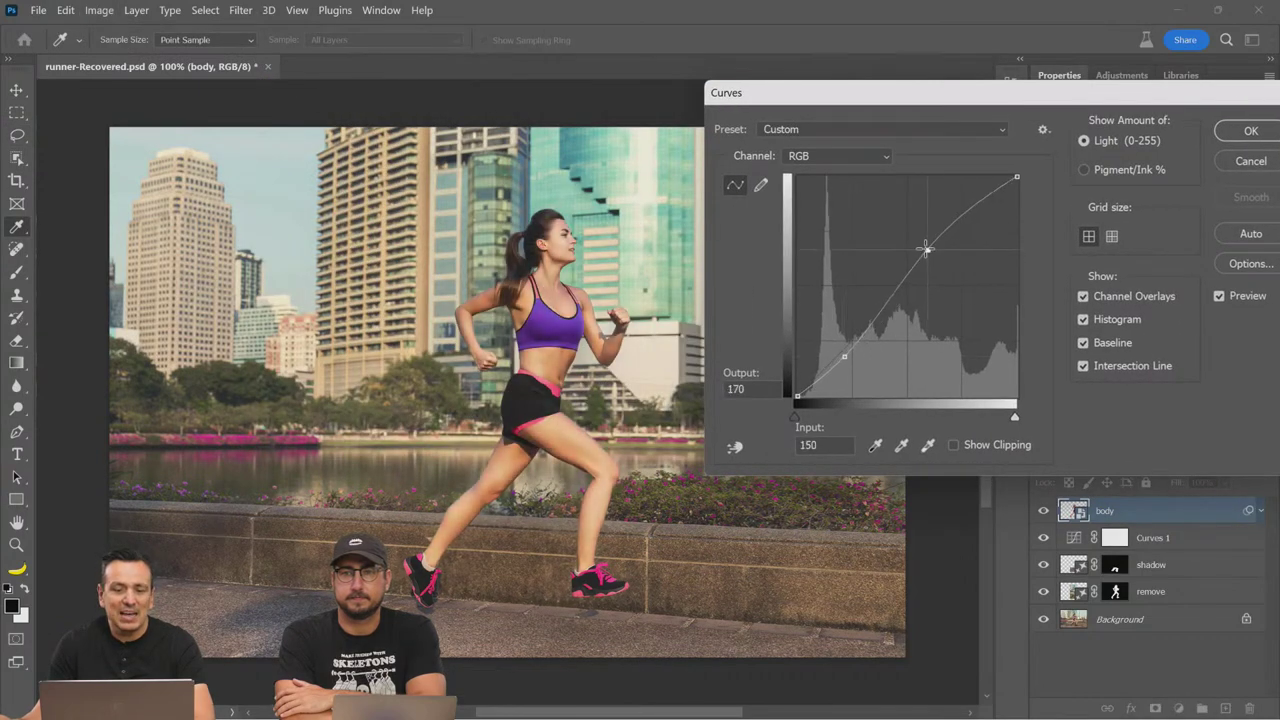
pyautogui.click(1249, 134)
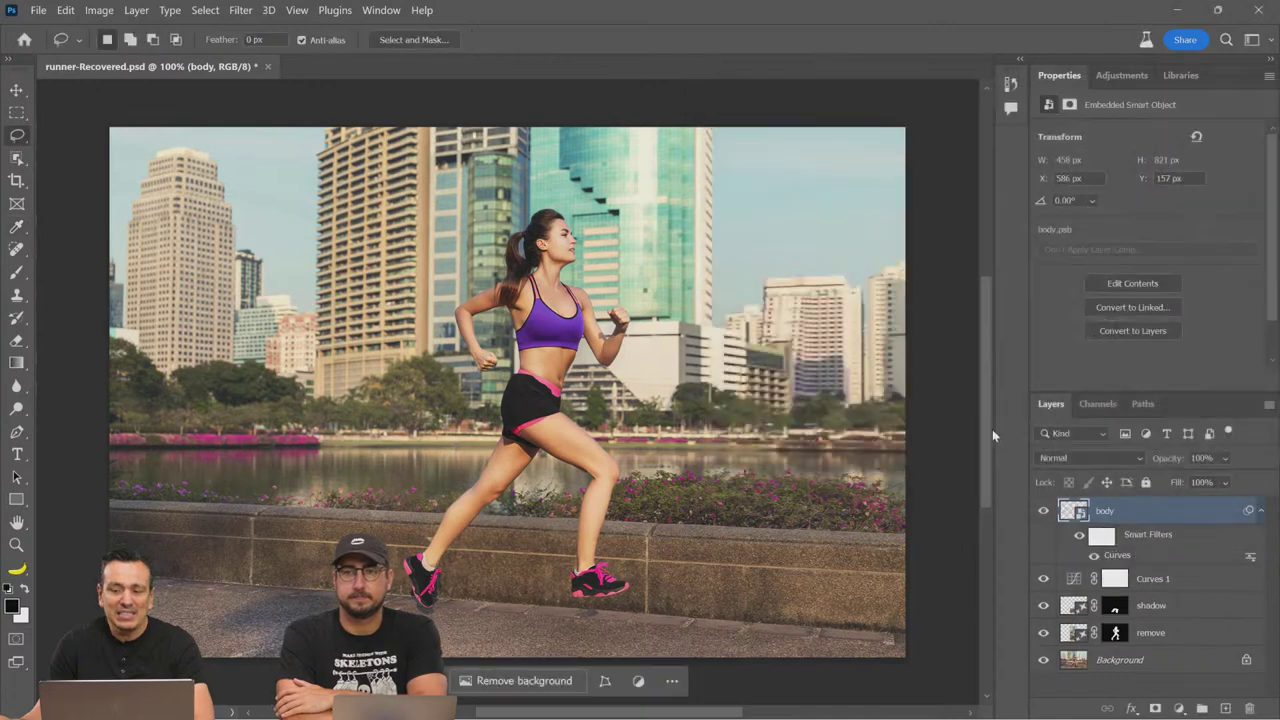
pyautogui.click(1102, 538)
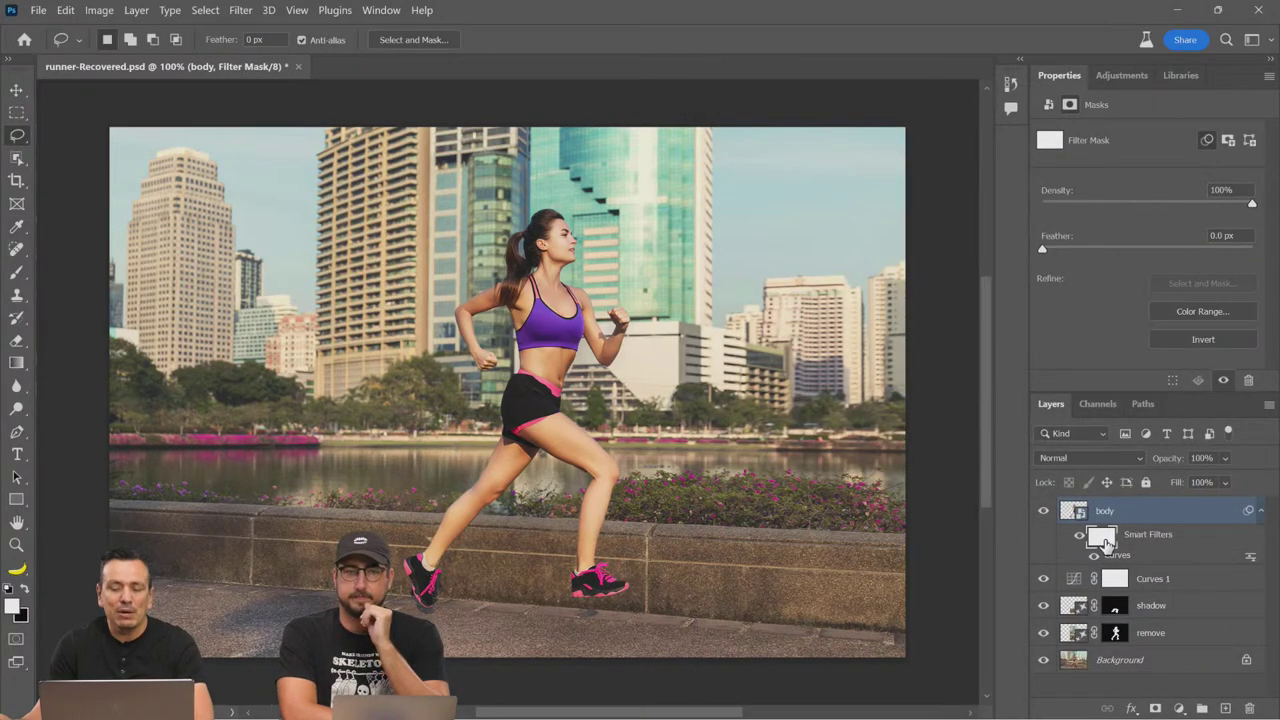
pyautogui.click(97, 12)
pyautogui.moveTo(125, 51)
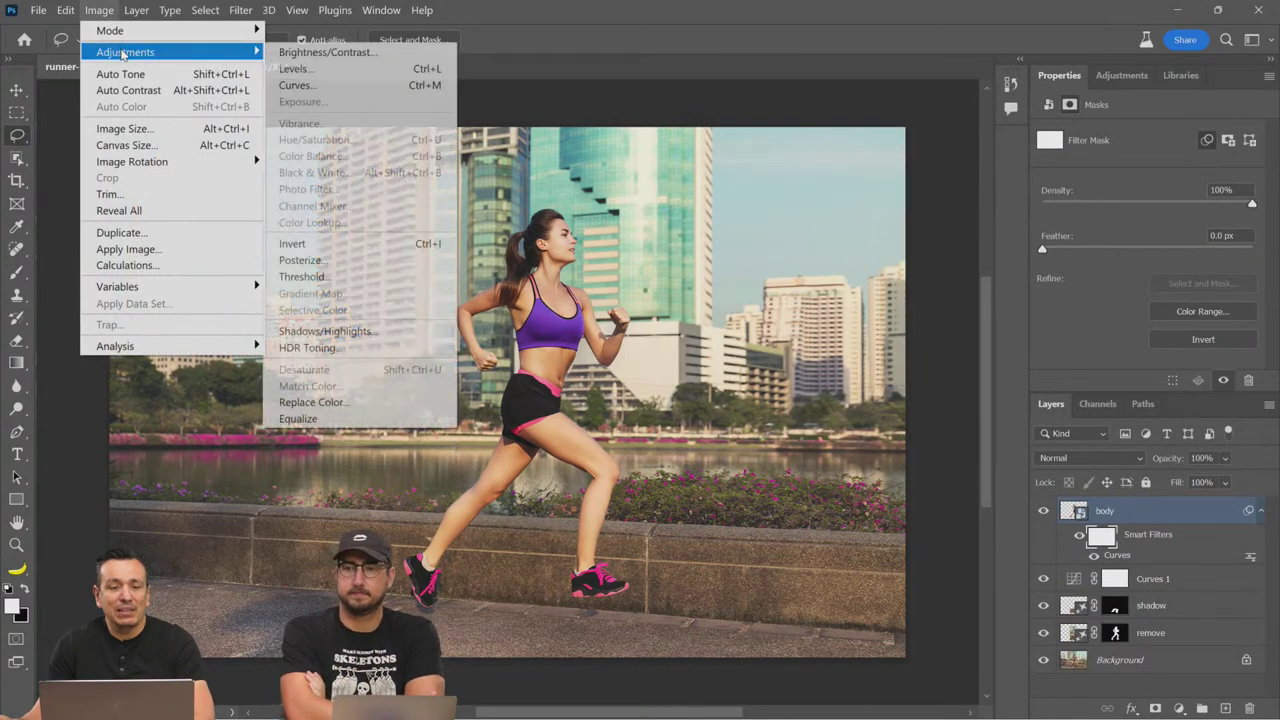
pyautogui.click(335, 276)
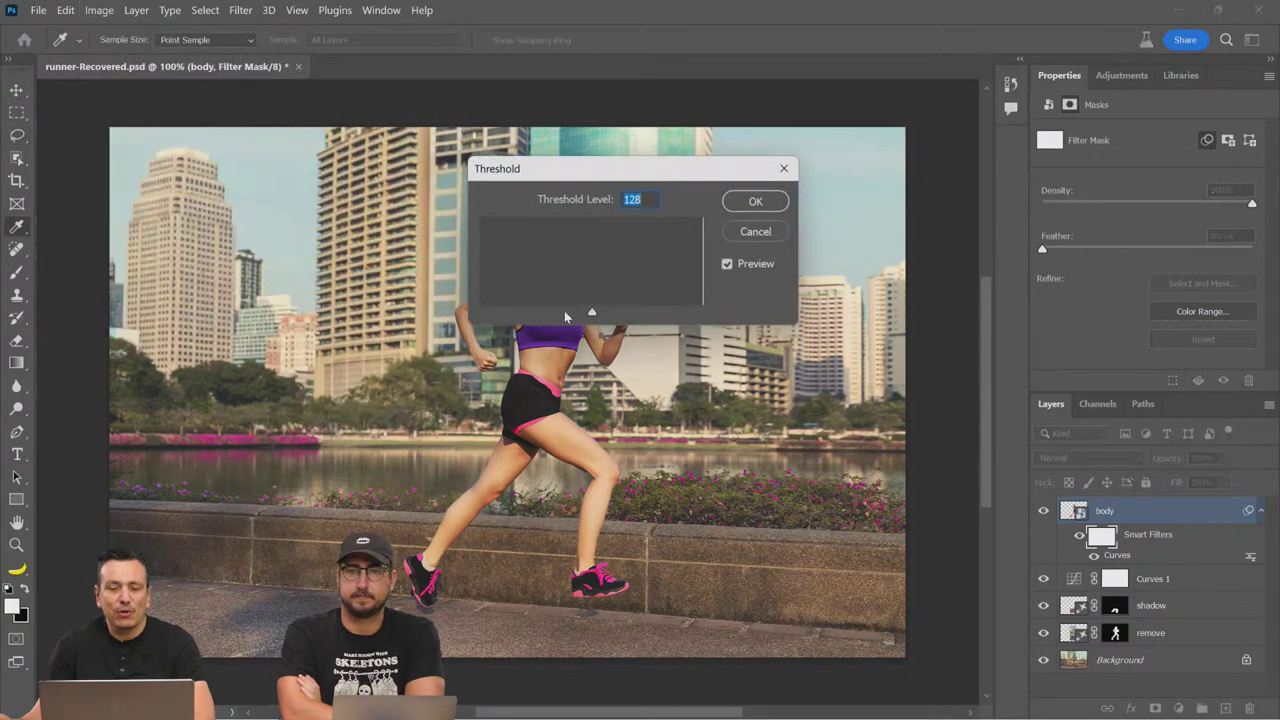
pyautogui.click(755, 231)
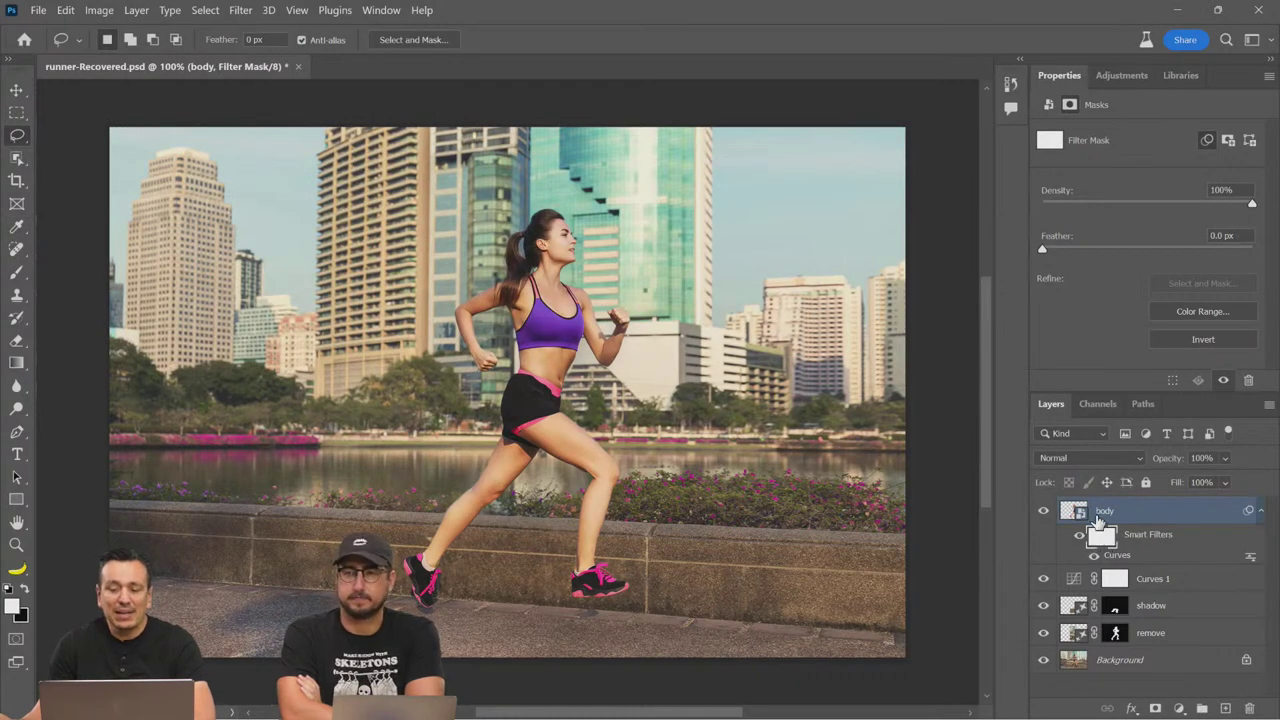
# Step: Set the layer thumbnails to the largest size, keeping the body layer selected
pyautogui.click(1097, 511)
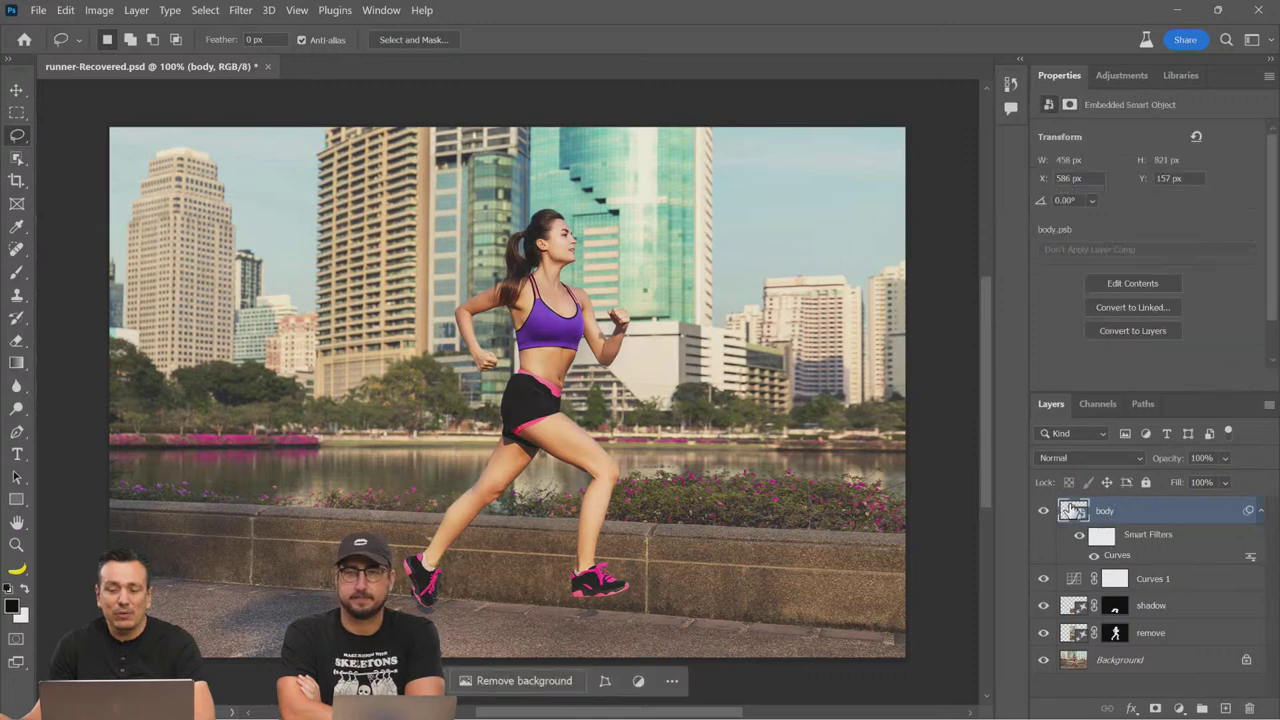
pyautogui.click(1269, 406)
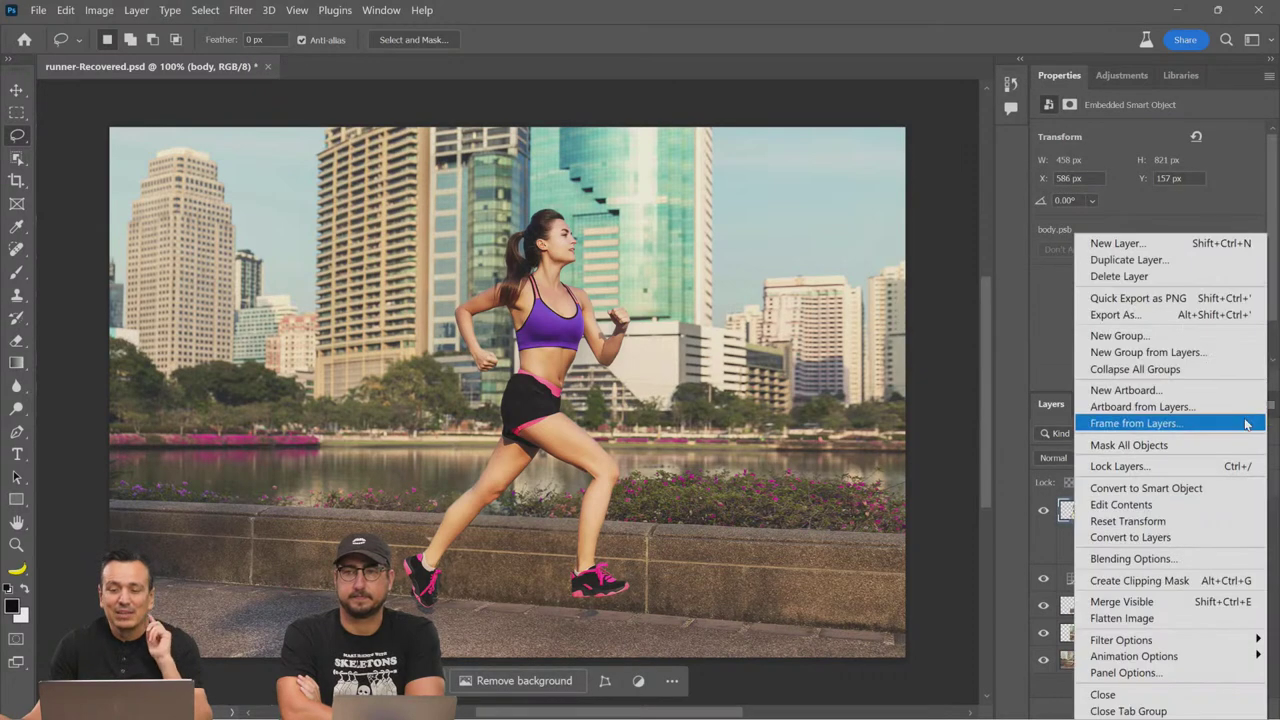
pyautogui.click(1160, 672)
pyautogui.click(512, 272)
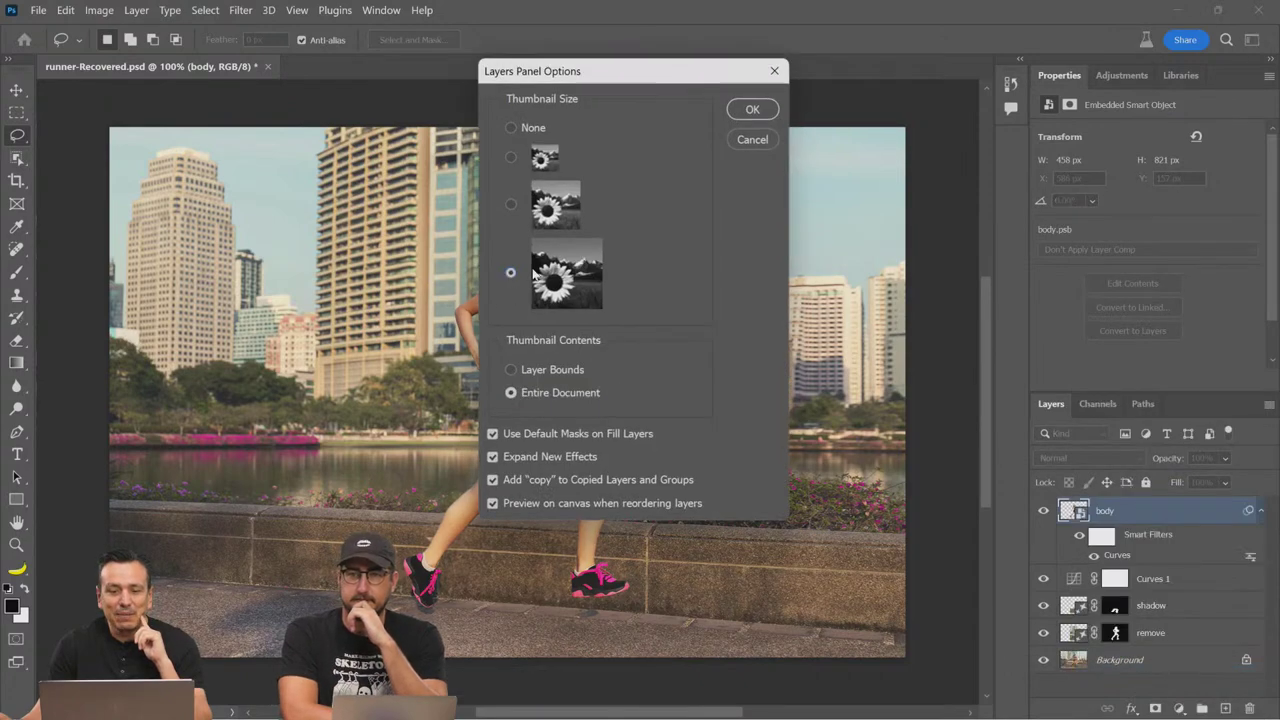
pyautogui.click(740, 110)
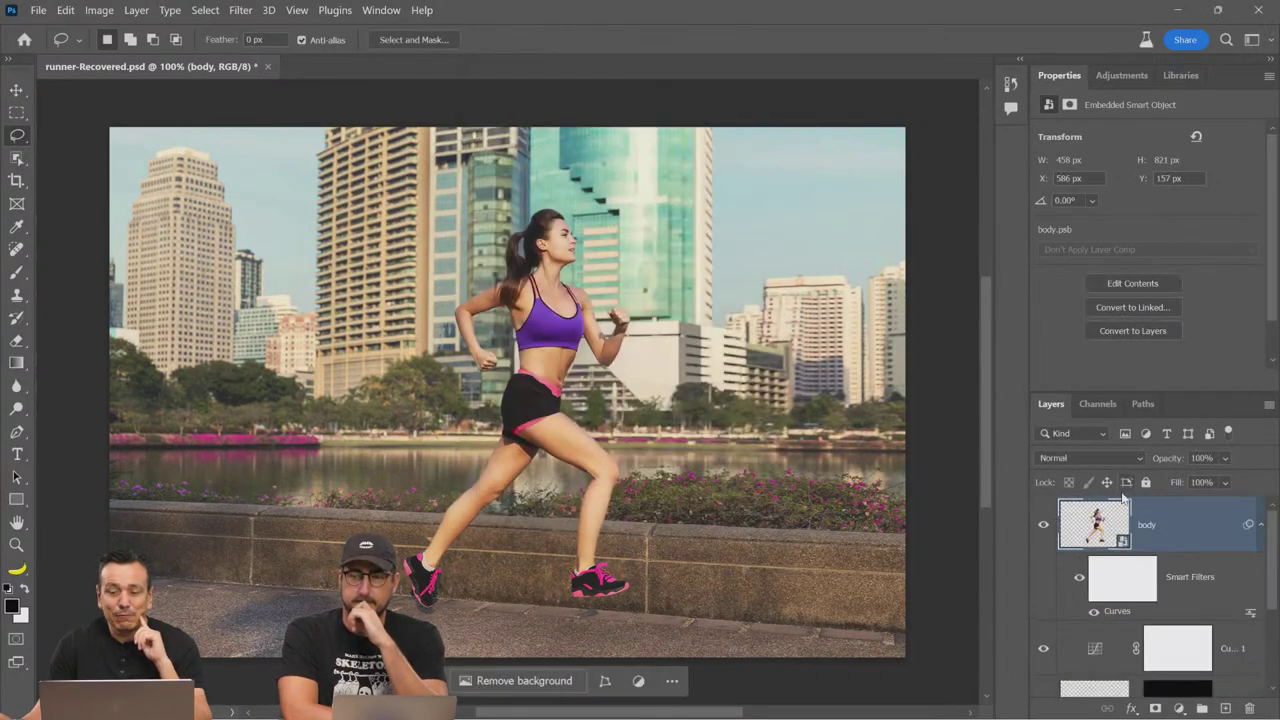
# Step: Apply a Vibrance smart filter to the body layer with Vibrance +35 and Saturation 0
pyautogui.click(99, 10)
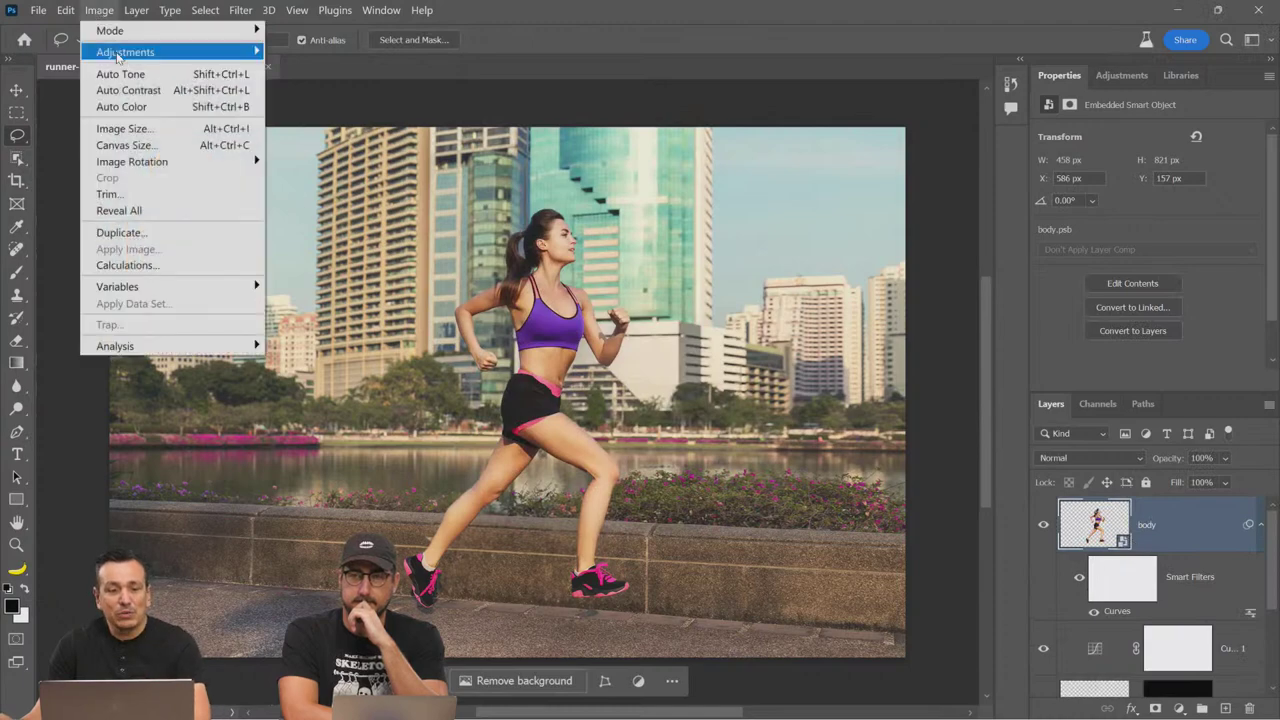
pyautogui.moveTo(160, 51)
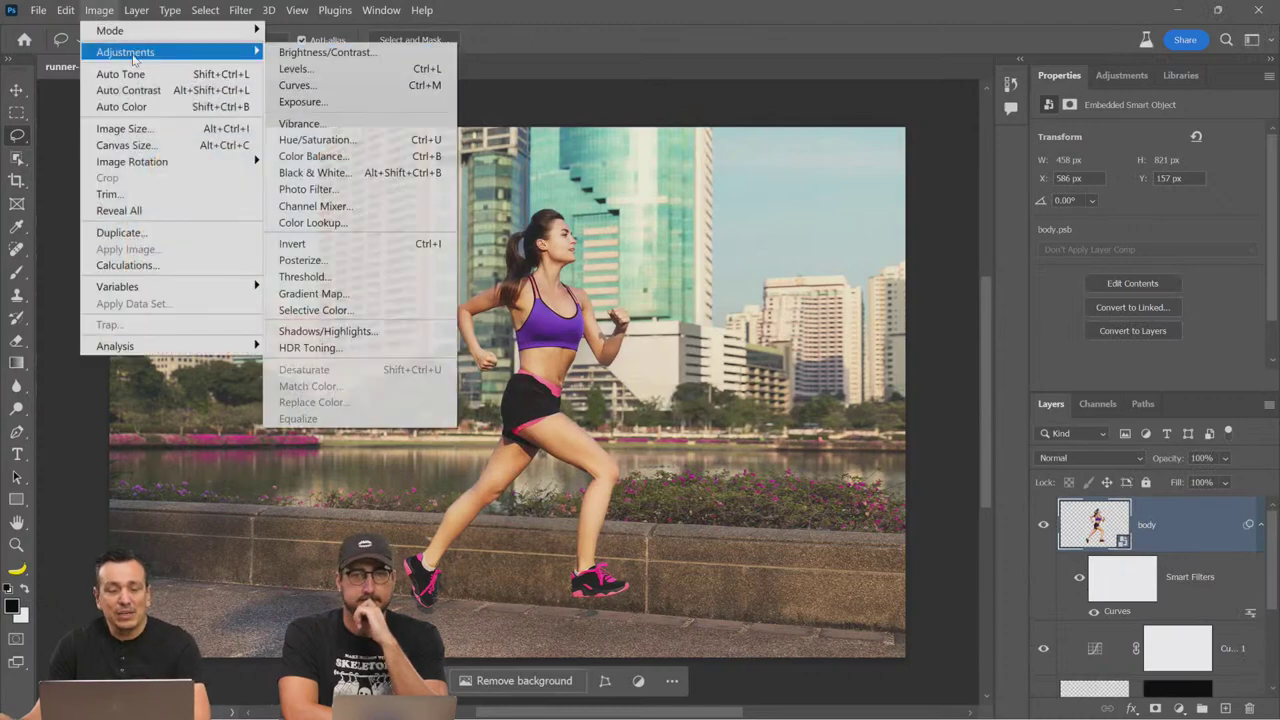
pyautogui.click(322, 124)
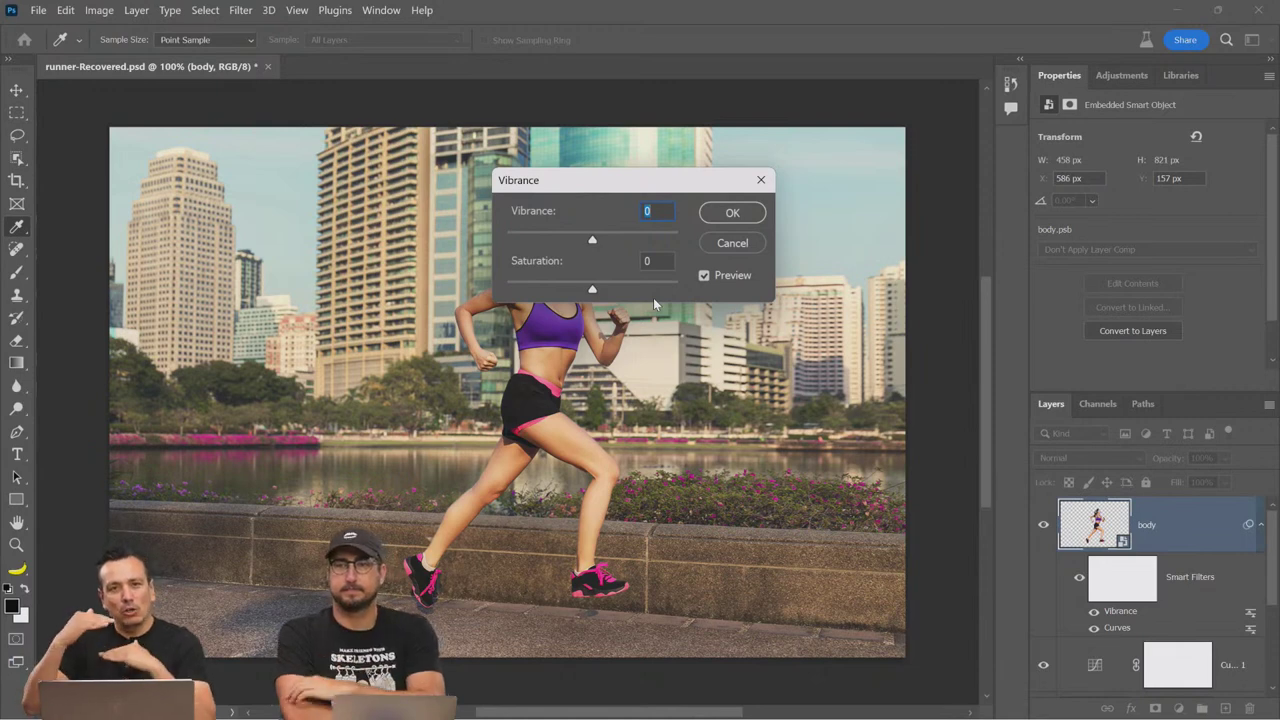
pyautogui.scroll(3, 664, 288)
pyautogui.scroll(10, 664, 288)
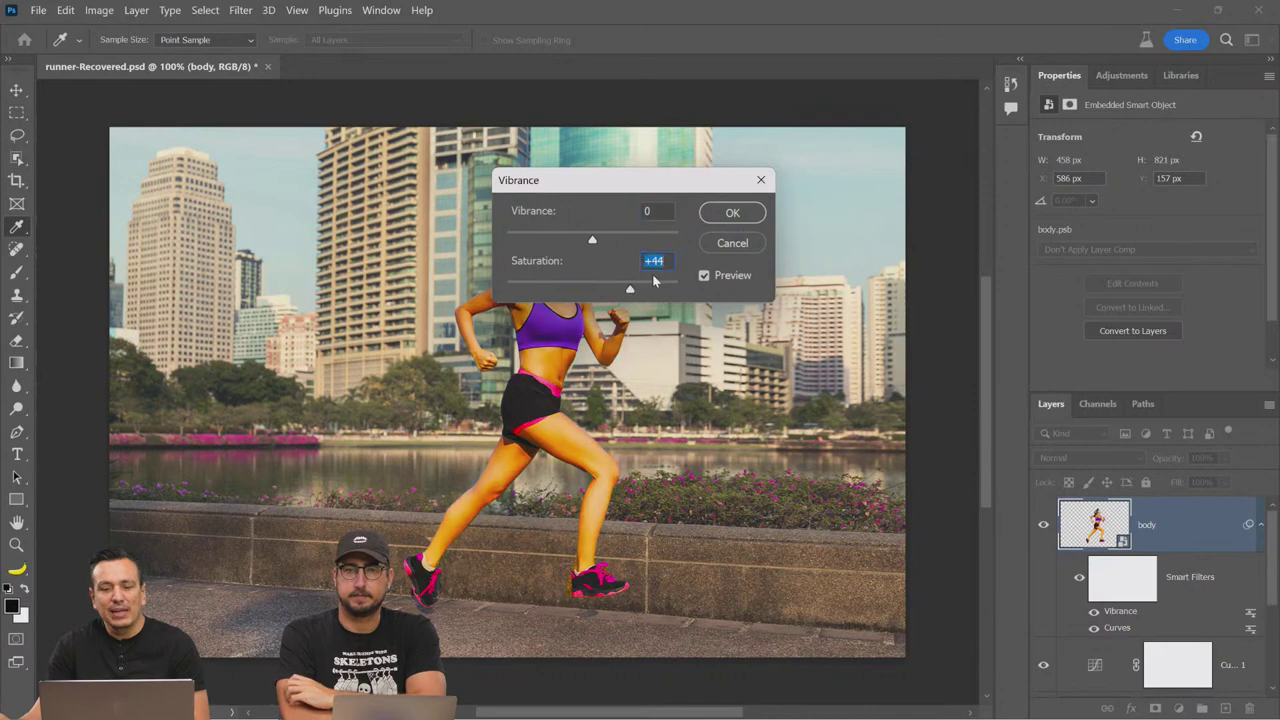
pyautogui.write('0')
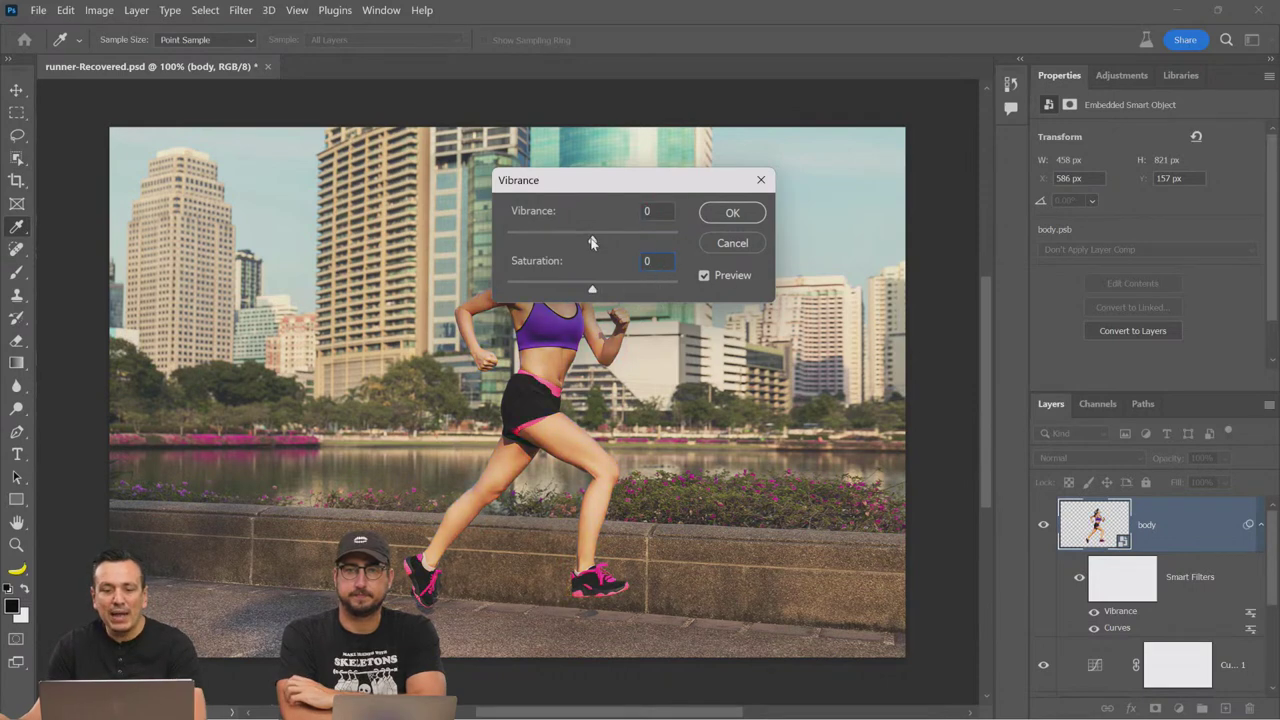
pyautogui.click(732, 213)
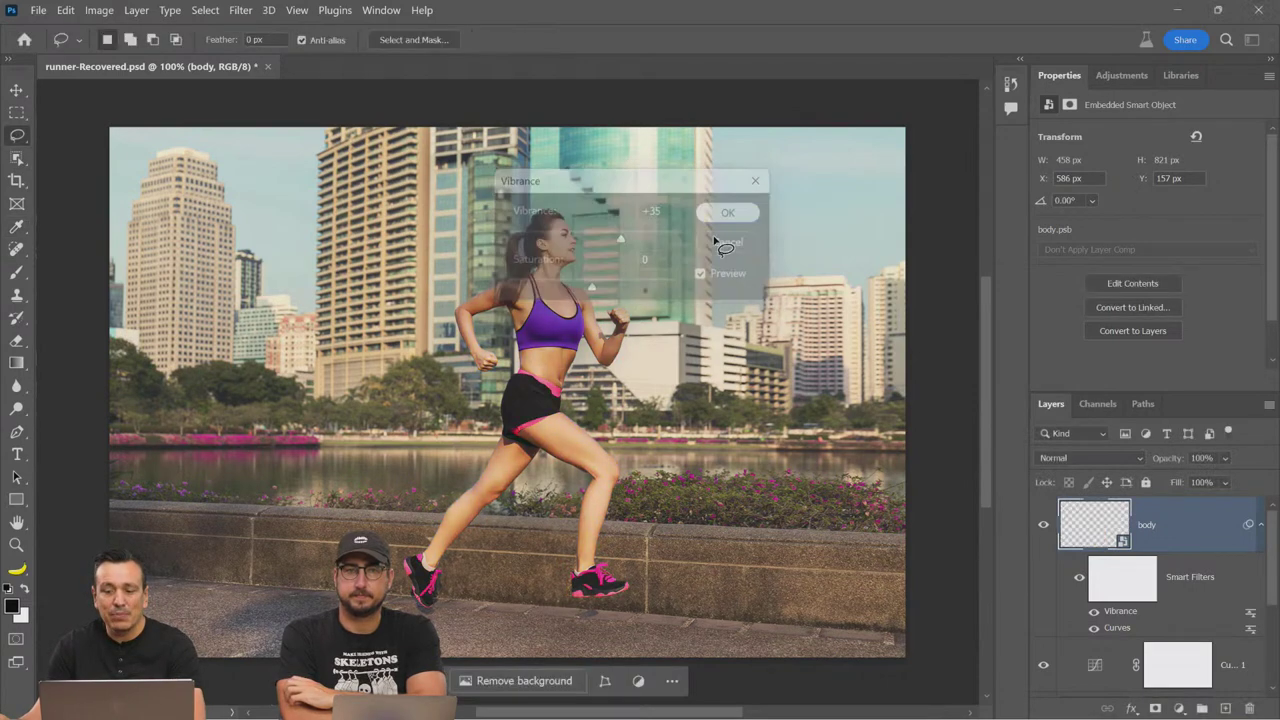
# Step: Paint black on the body layer's smart filter mask over the runner's upper body with a 100 px brush
pyautogui.click(1117, 592)
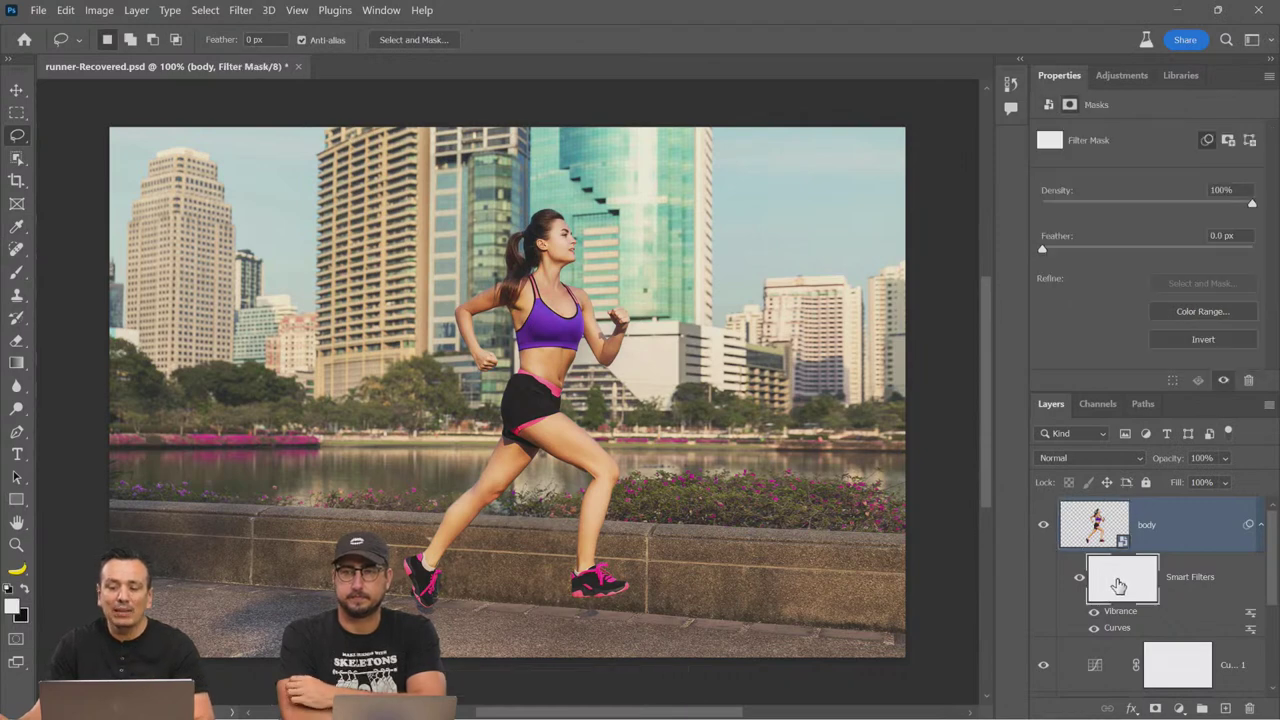
pyautogui.click(22, 273)
pyautogui.press('x')
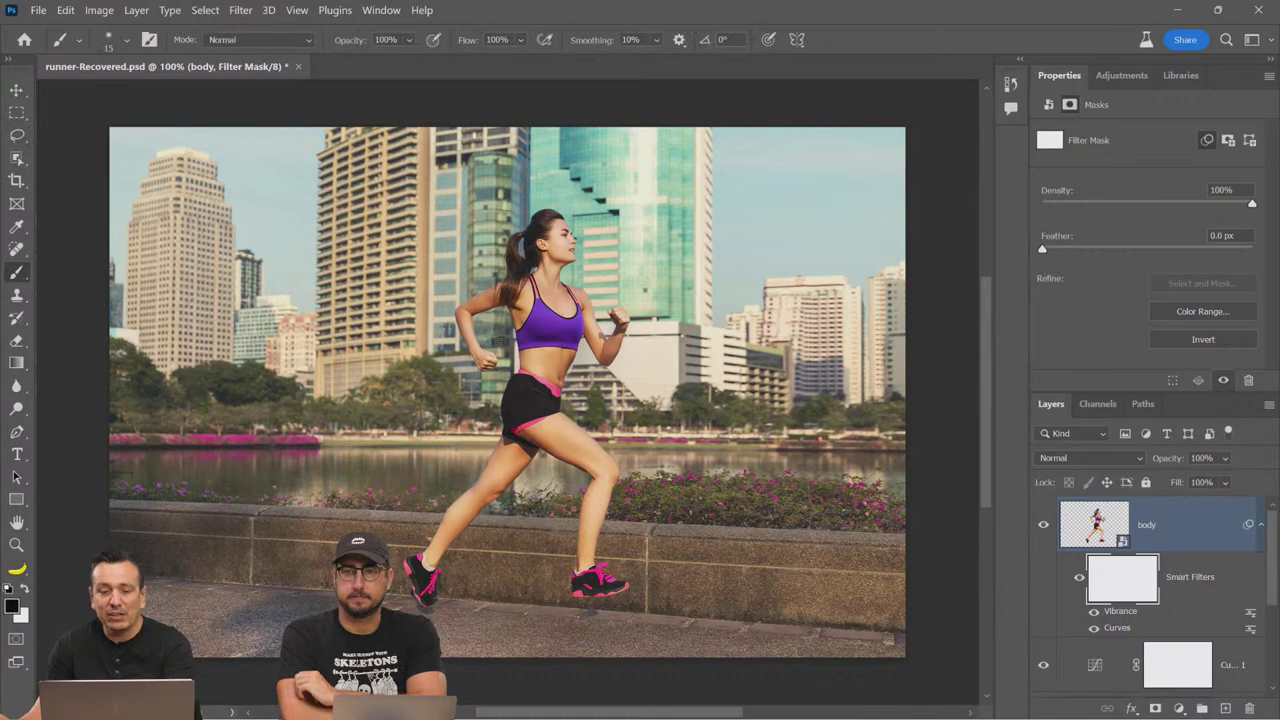
pyautogui.press(']')
pyautogui.press(']')
pyautogui.press(']')
pyautogui.click(515, 302)
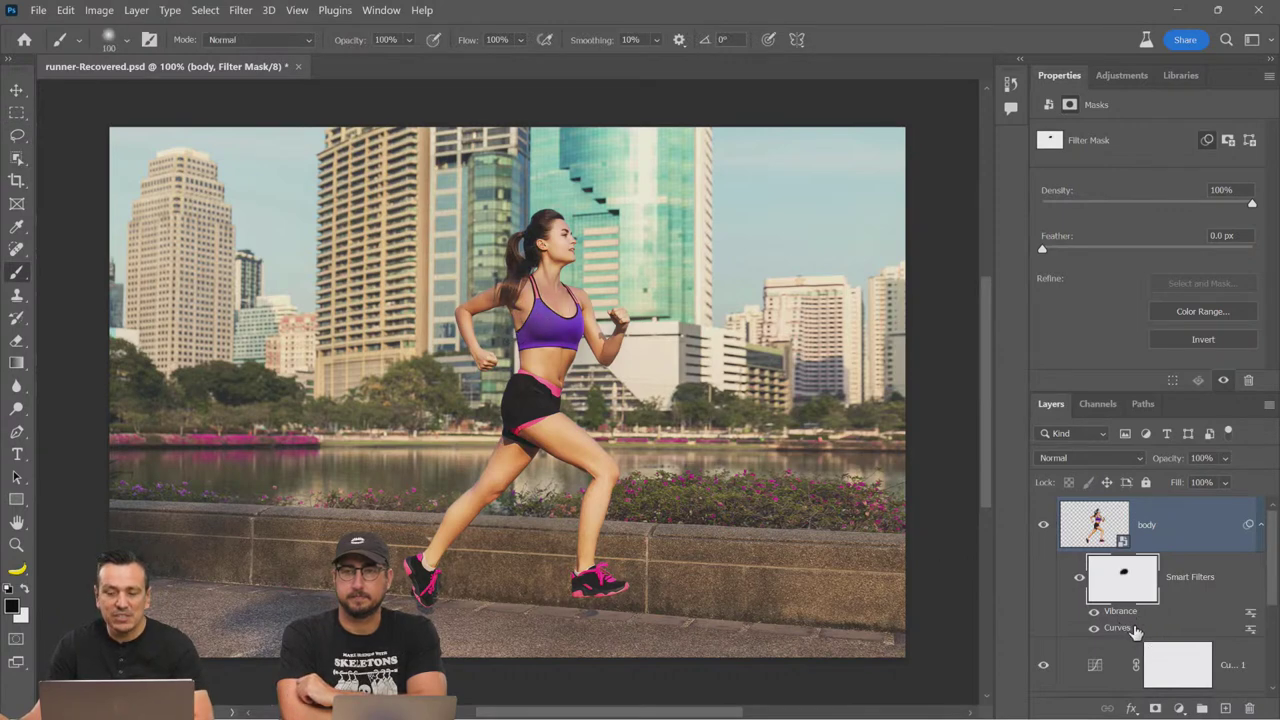
# Step: Clear all smart filters from the body layer
pyautogui.rightClick(1196, 584)
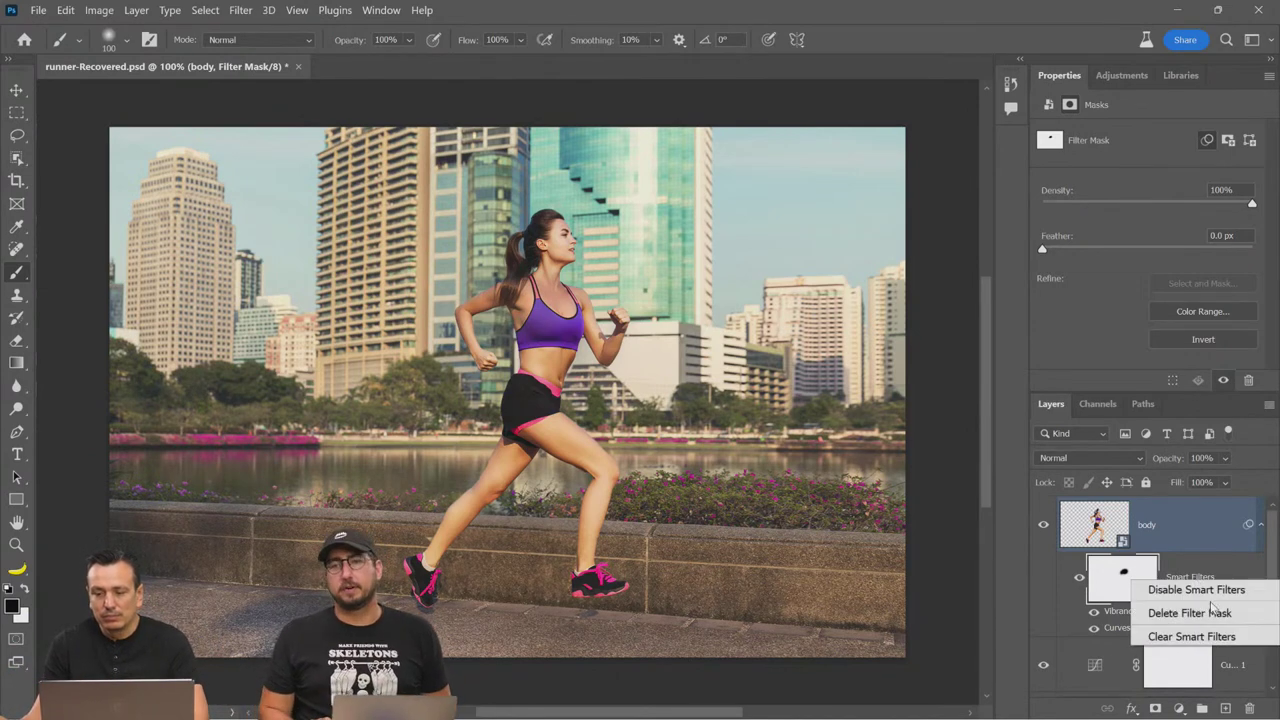
pyautogui.click(1191, 637)
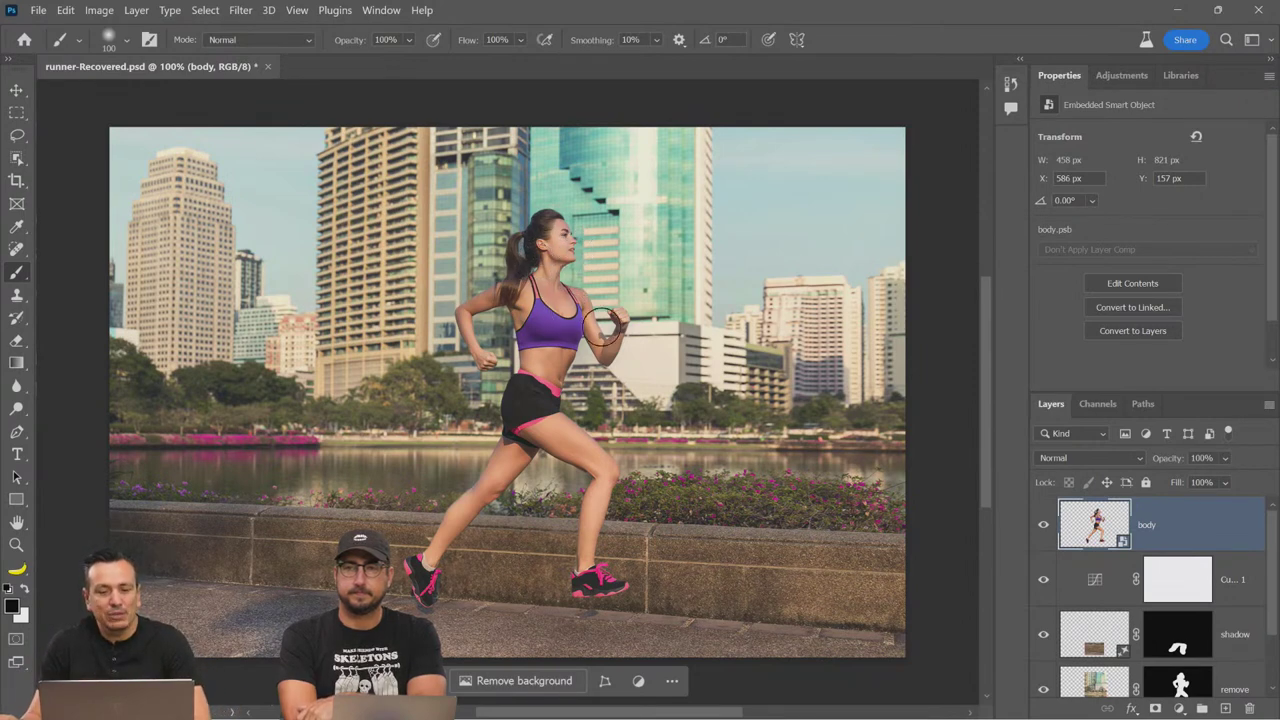
pyautogui.click(1197, 567)
pyautogui.scroll(-1, 1100, 588)
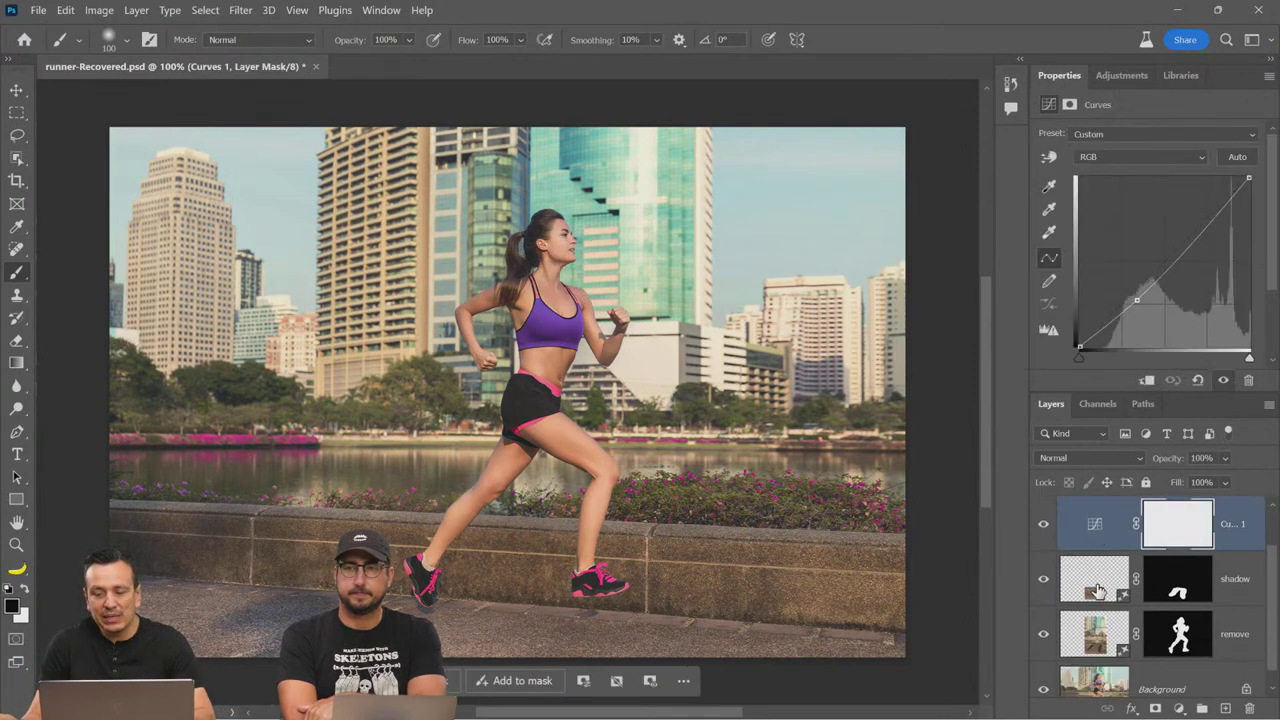
pyautogui.keyDown('shift'); pyautogui.click(1093, 687); pyautogui.keyUp('shift')
pyautogui.rightClick(1095, 688)
pyautogui.press('Escape')
# Step: Try to convert the Curves 1, shadow and remove layers into one Smart Object without the Background
pyautogui.click(1110, 545)
pyautogui.scroll(1, 1110, 545)
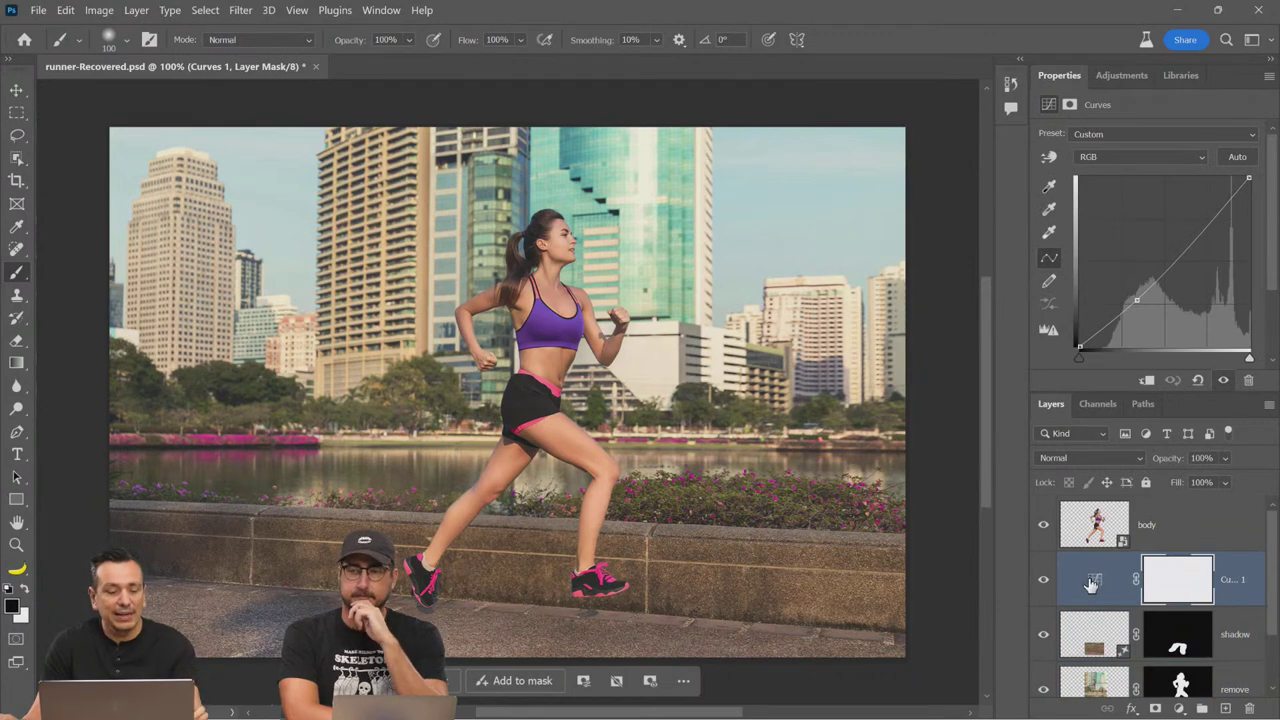
pyautogui.scroll(-1, 1093, 585)
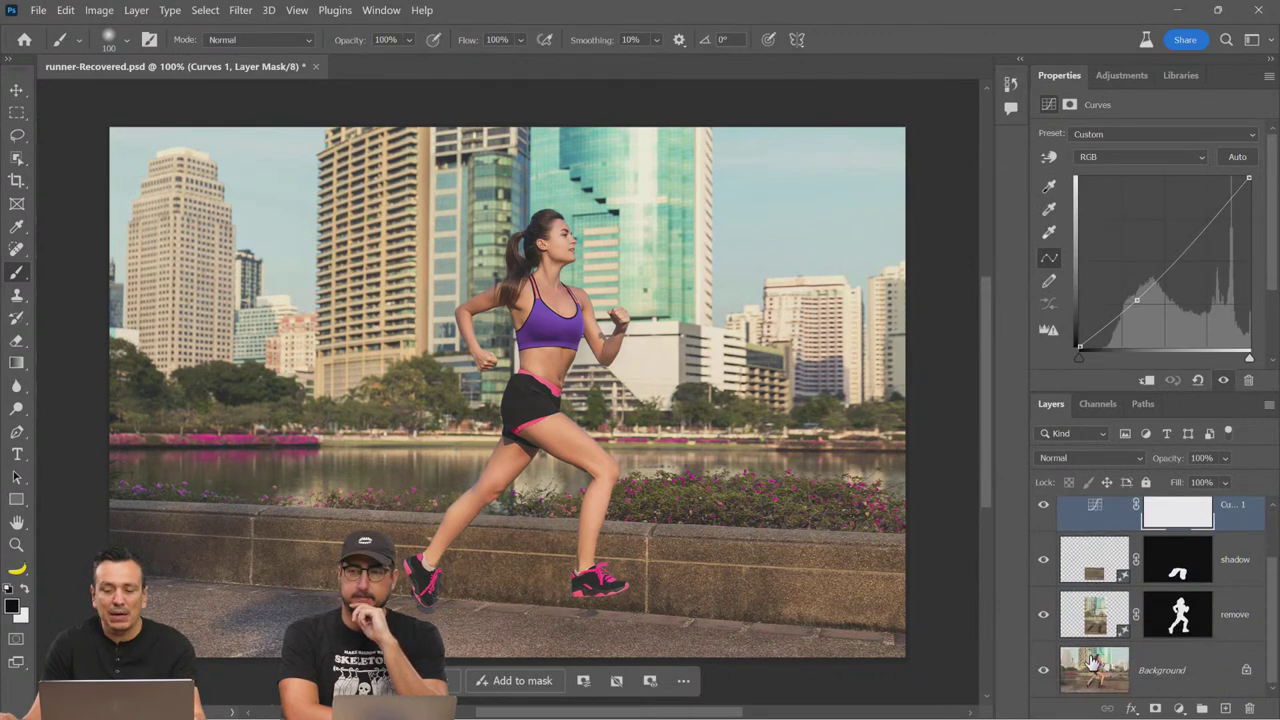
pyautogui.keyDown('shift'); pyautogui.click(1096, 630); pyautogui.keyUp('shift')
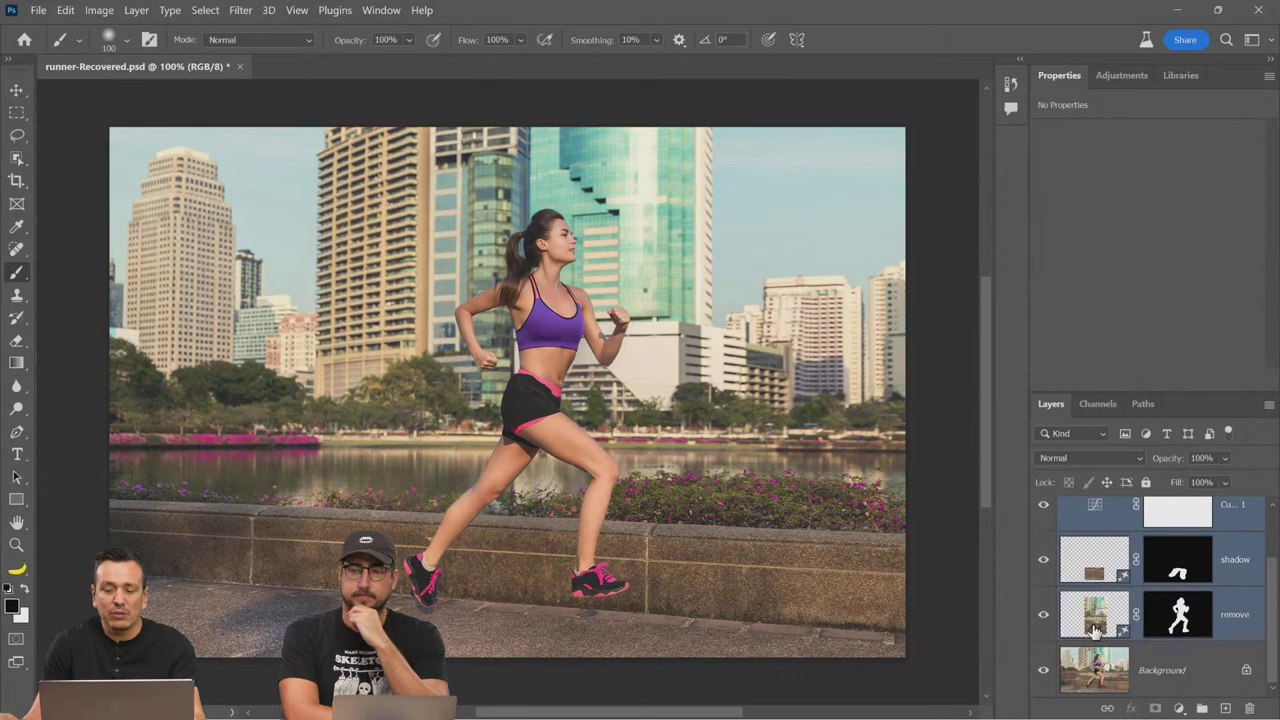
pyautogui.scroll(2, 1096, 625)
pyautogui.scroll(-2, 1102, 605)
pyautogui.rightClick(1254, 638)
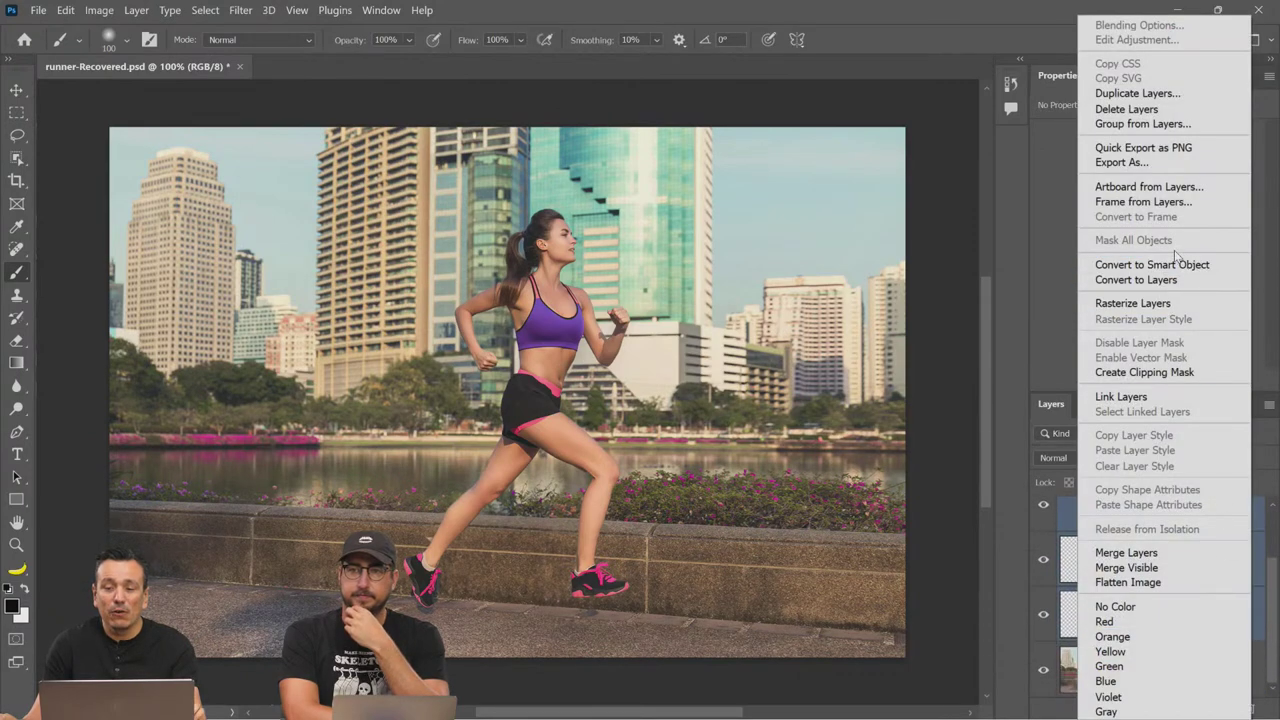
pyautogui.click(1181, 265)
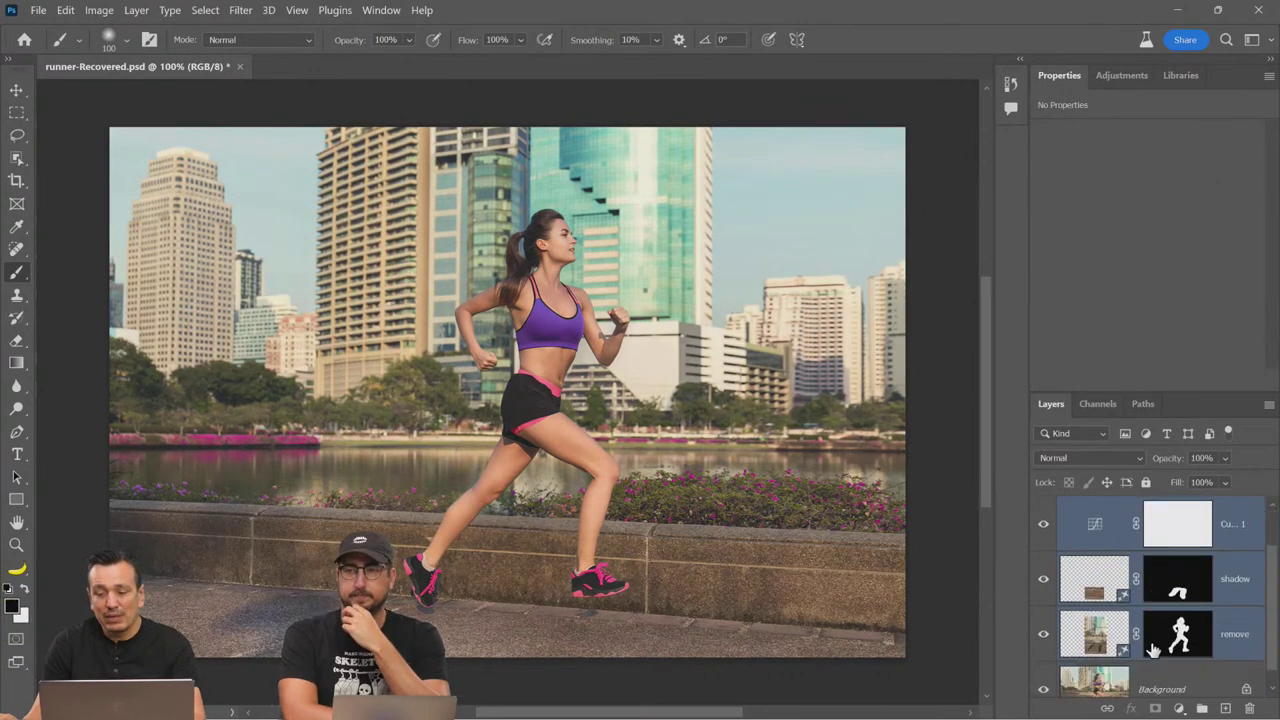
# Step: Unlock the Background layer and convert it together with Curves 1, shadow and remove into one Smart Object
pyautogui.click(1247, 673)
pyautogui.scroll(1, 1165, 660)
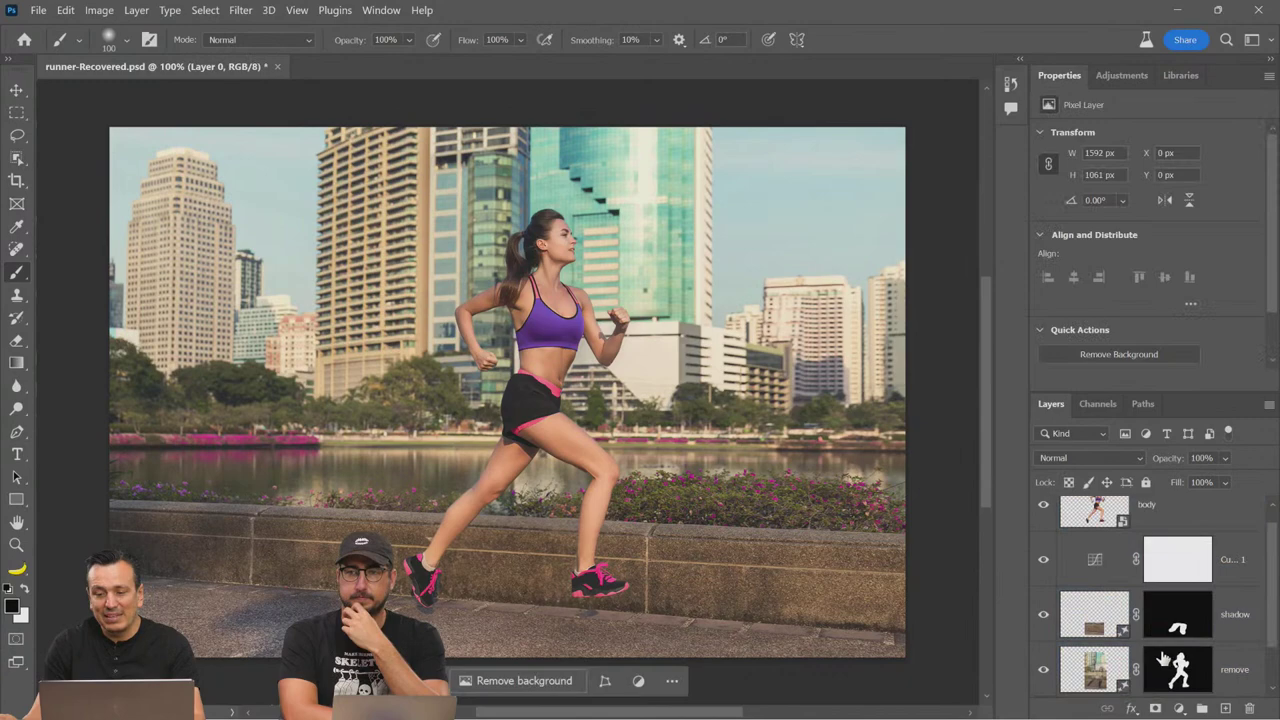
pyautogui.keyDown('shift'); pyautogui.click(1108, 580); pyautogui.keyUp('shift')
pyautogui.rightClick(1236, 577)
pyautogui.click(1148, 268)
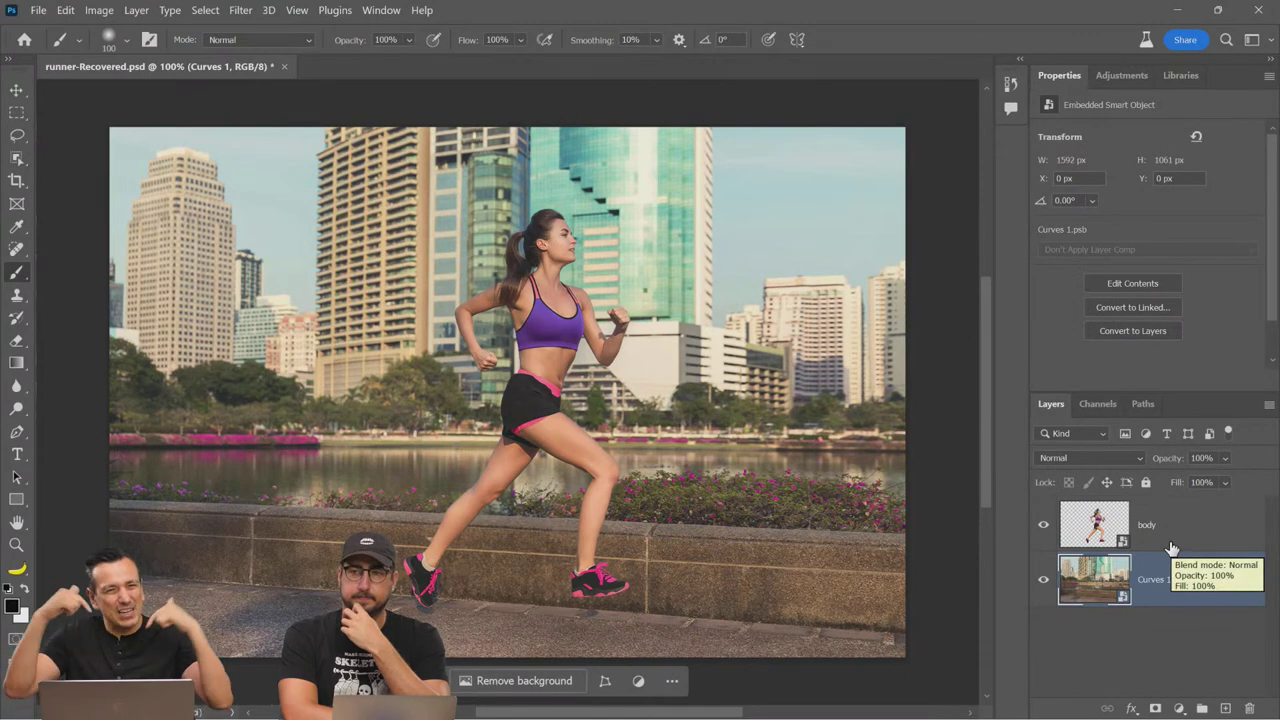
# Step: Examine the contents of the Curves 1 Smart Object, and compare the runner image with the body layer hidden and shown
pyautogui.doubleClick(1077, 591)
pyautogui.click(748, 315)
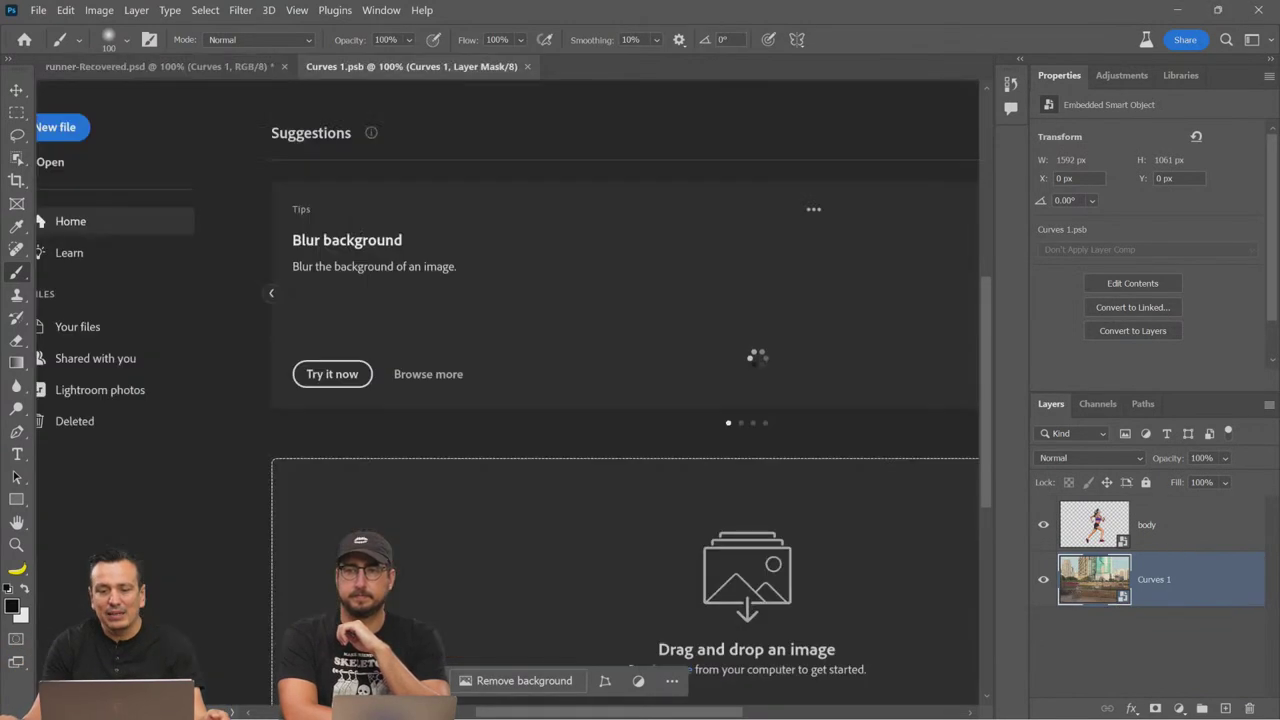
pyautogui.click(526, 67)
pyautogui.click(1046, 532)
pyautogui.click(1043, 535)
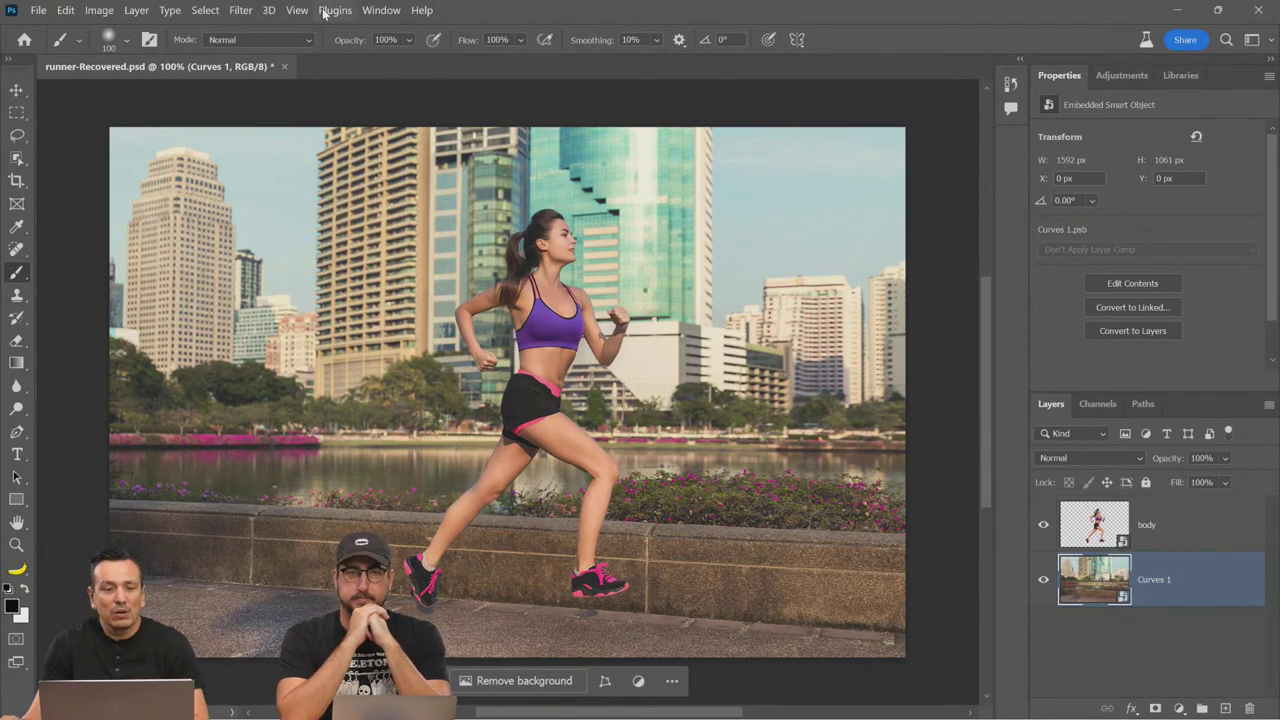
# Step: Apply a Path Blur to the Curves 1 layer along a long, nearly horizontal path behind the runner, with Speed 89%
pyautogui.click(241, 10)
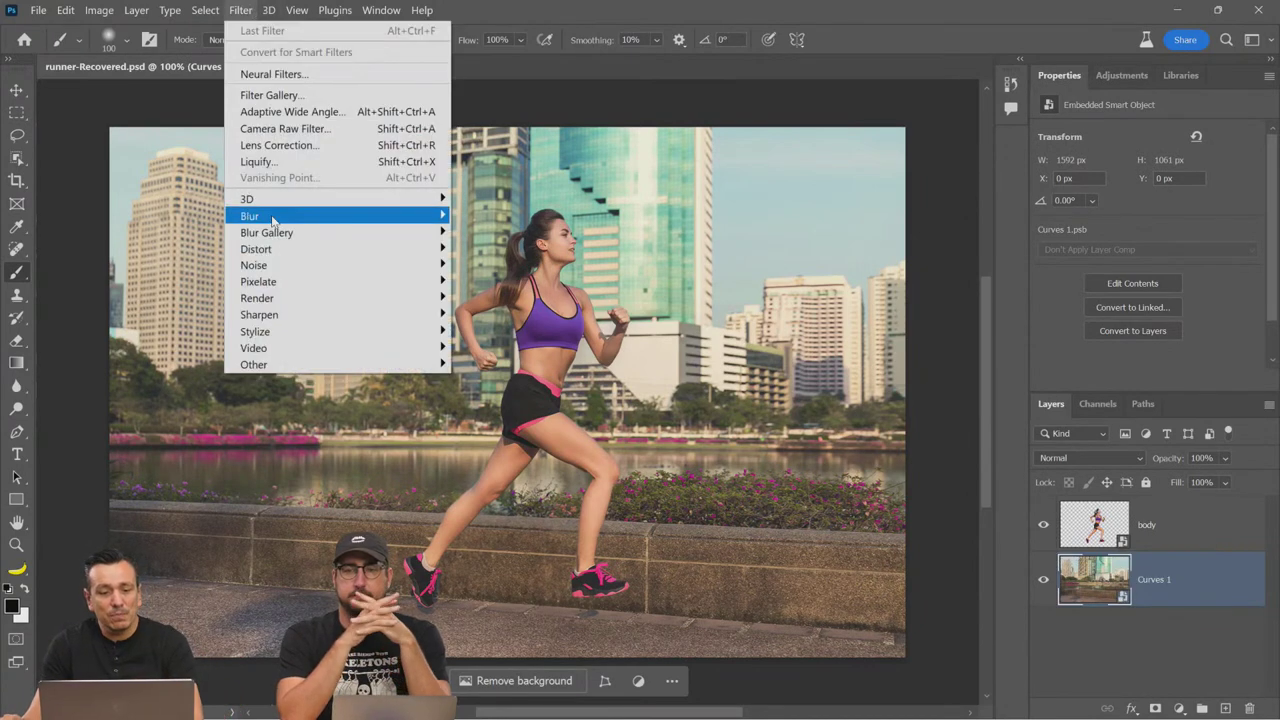
pyautogui.moveTo(272, 219)
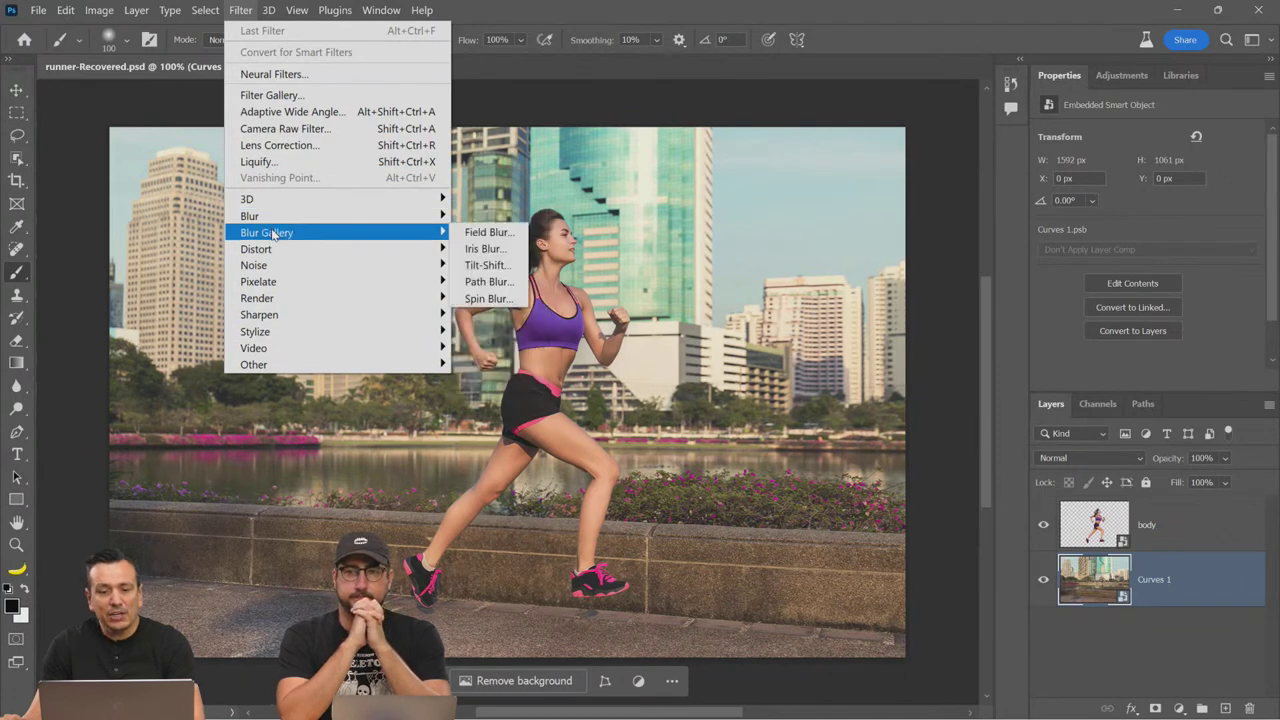
pyautogui.click(507, 290)
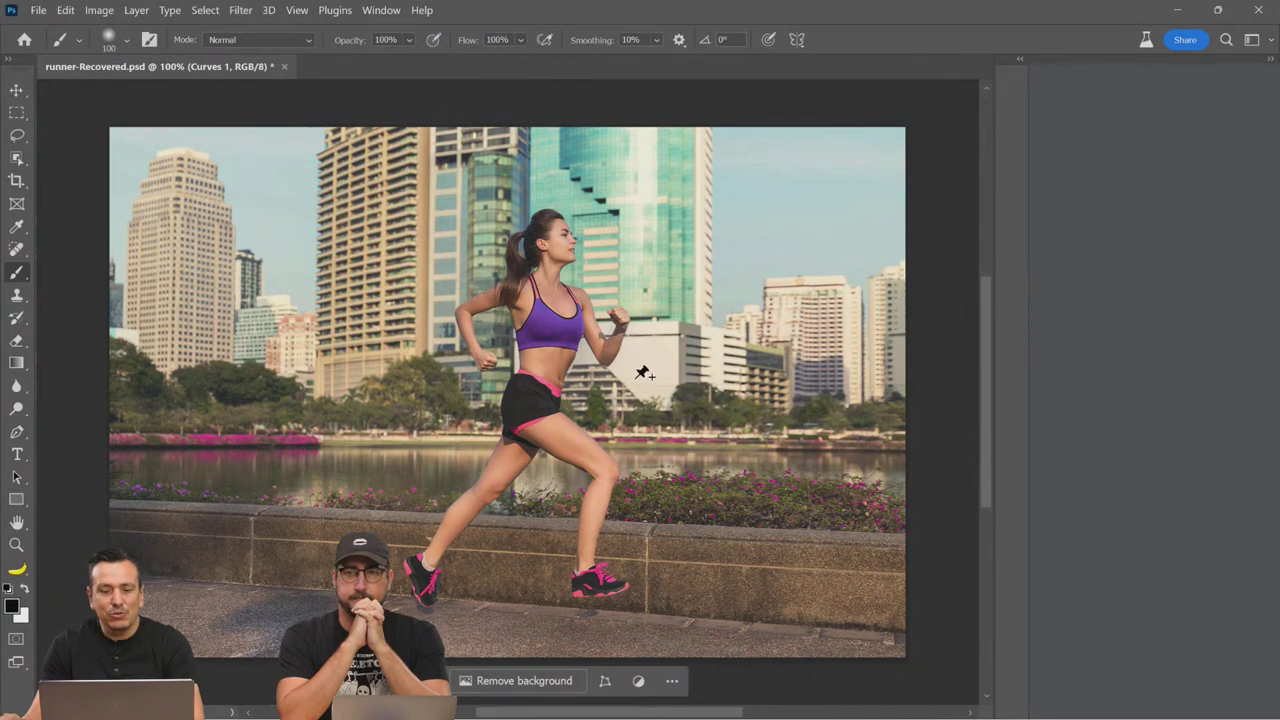
pyautogui.click(720, 378)
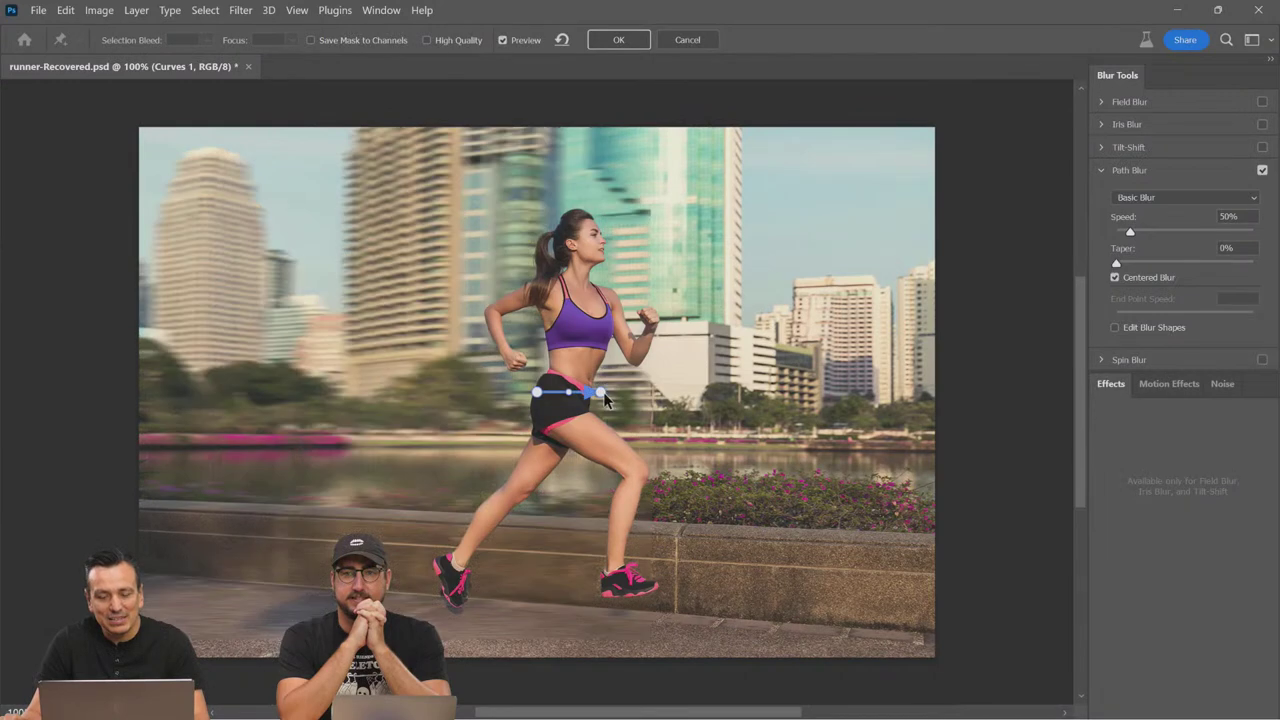
pyautogui.moveTo(604, 394); pyautogui.dragTo(724, 389)
pyautogui.moveTo(540, 394); pyautogui.dragTo(187, 441)
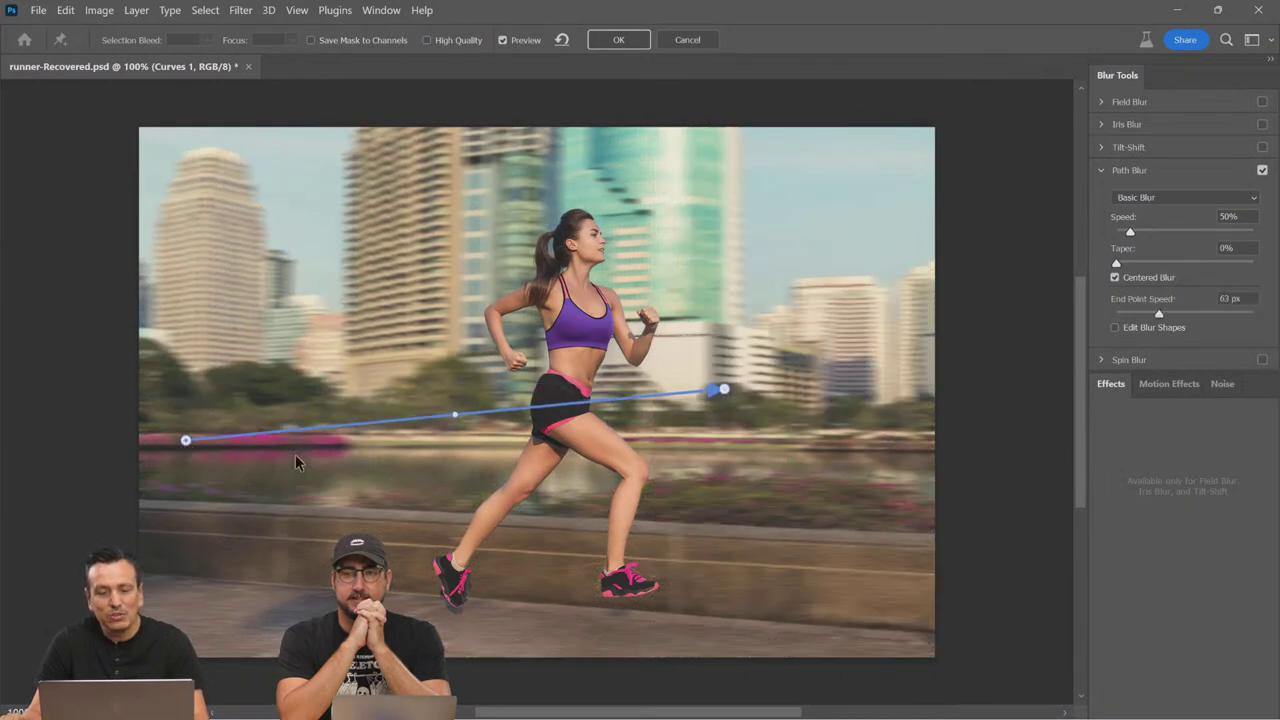
pyautogui.moveTo(726, 393); pyautogui.dragTo(773, 421)
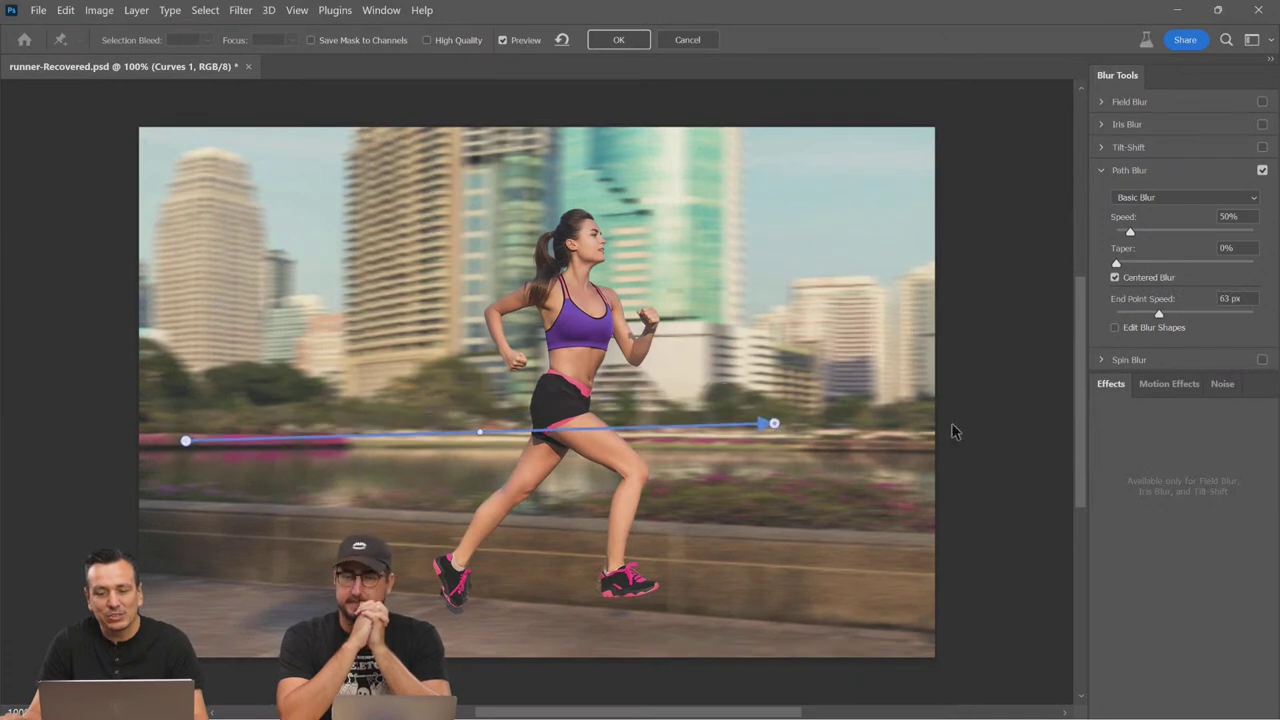
pyautogui.moveTo(1130, 231); pyautogui.dragTo(1145, 236)
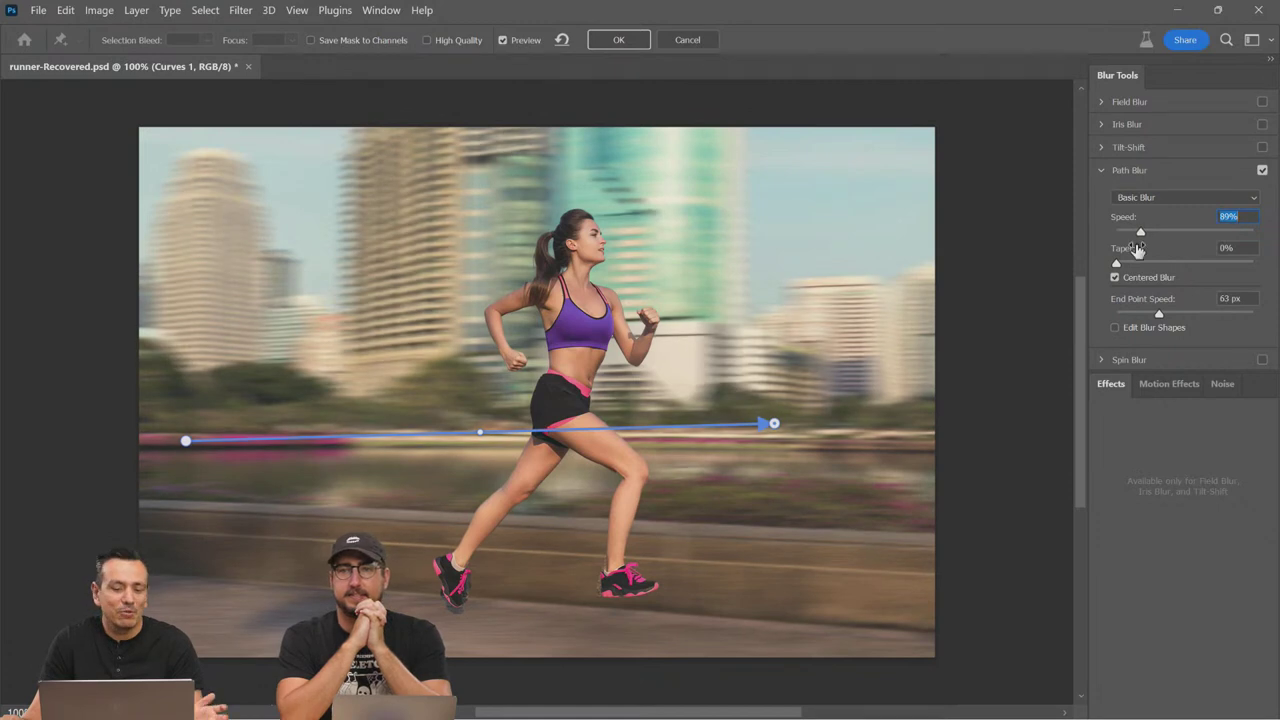
pyautogui.click(610, 41)
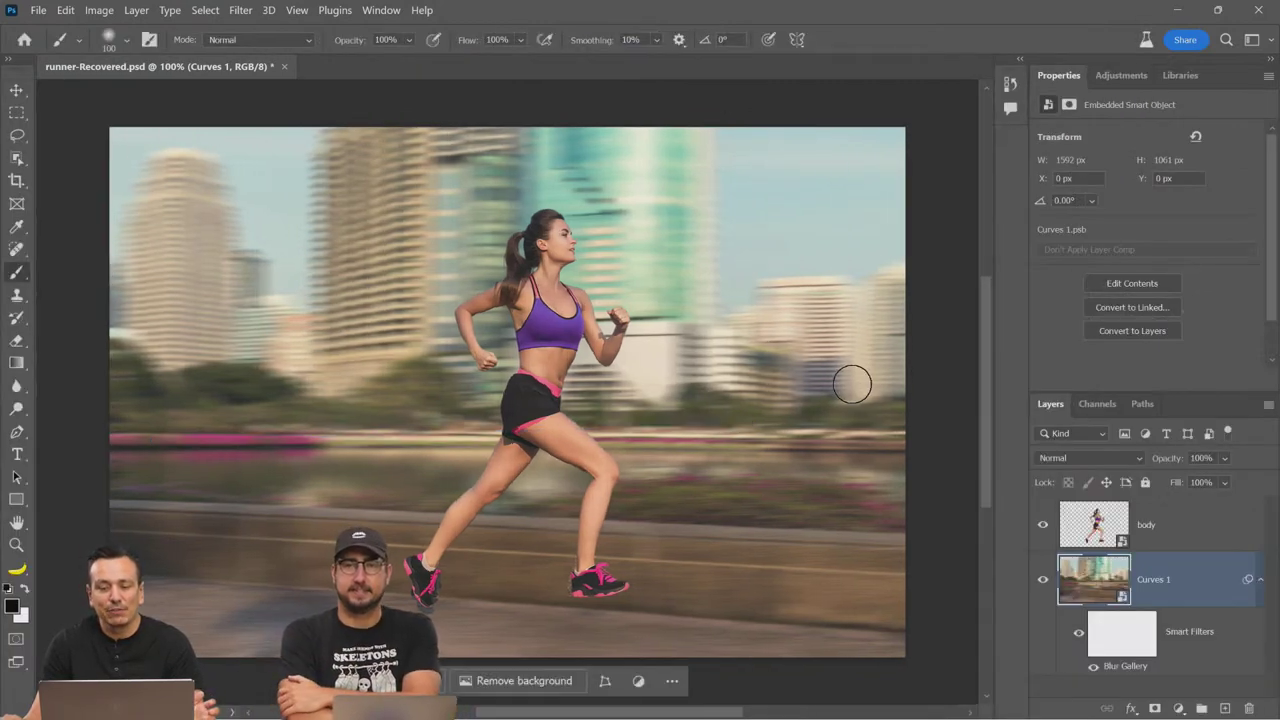
# Step: Compare the background with its smart filters hidden and shown, and delete the Blur Gallery filter from Curves 1
pyautogui.click(1077, 637)
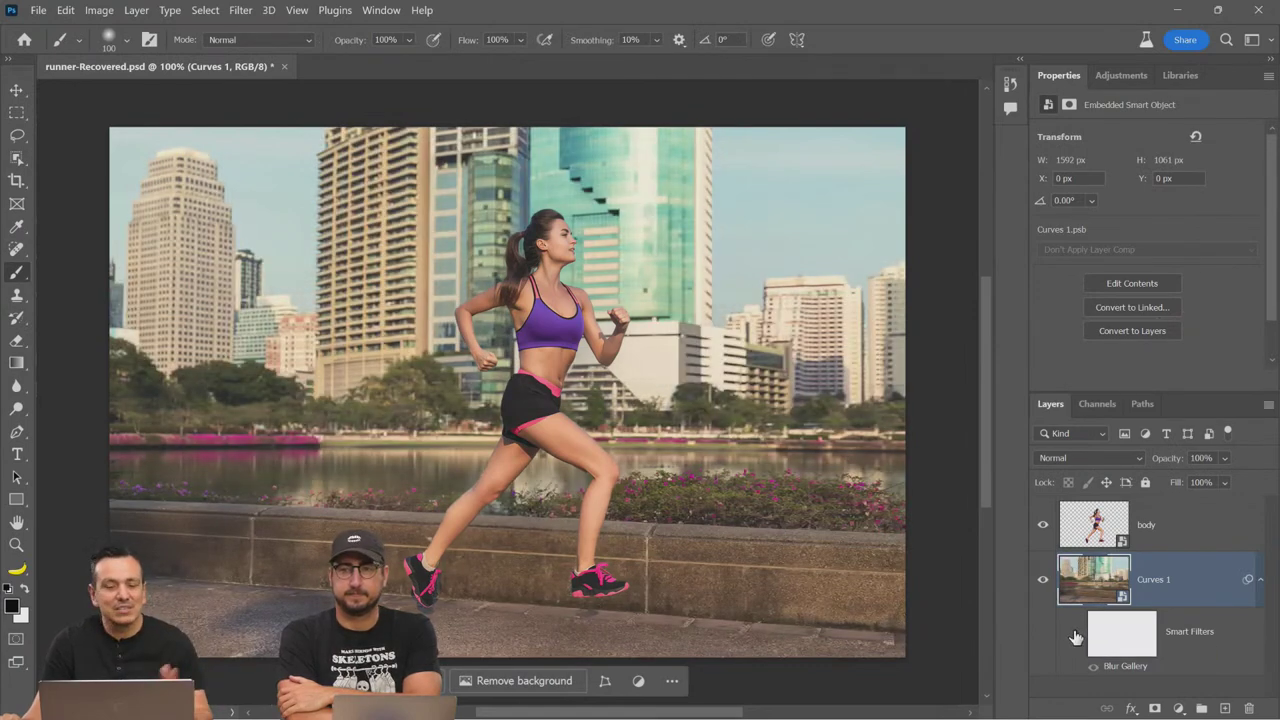
pyautogui.moveTo(1241, 702); pyautogui.dragTo(1242, 703)
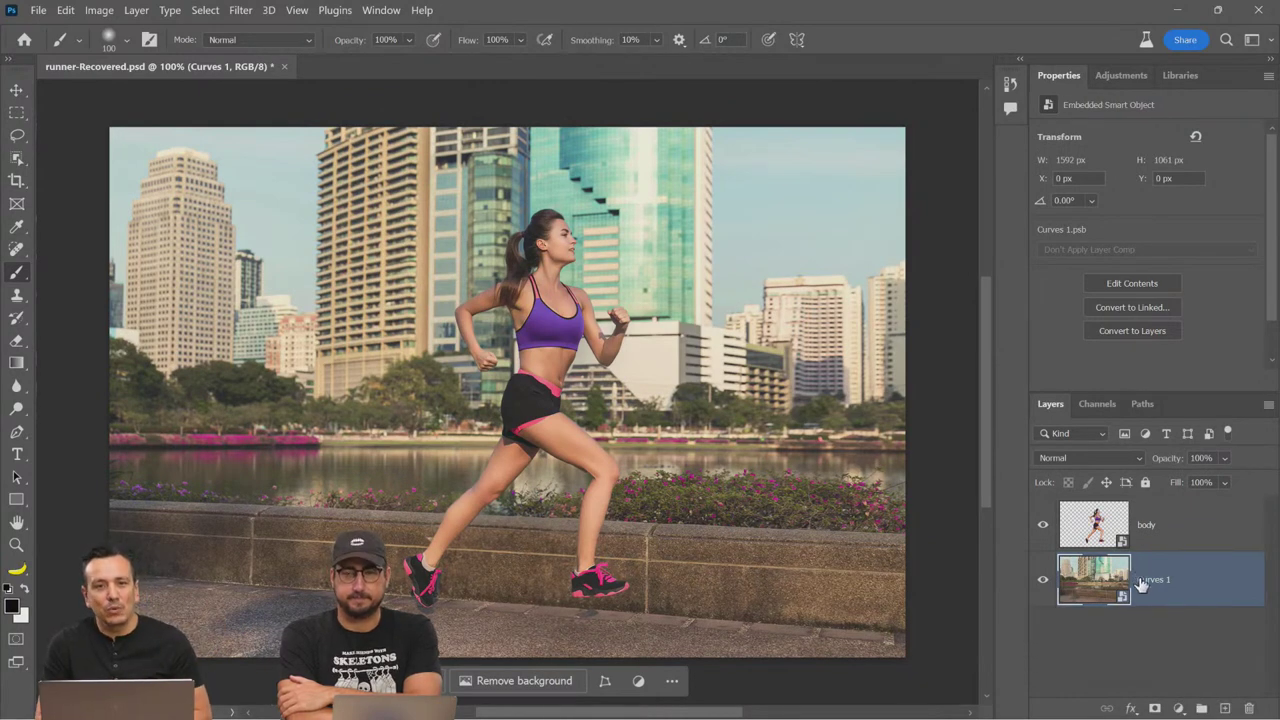
pyautogui.hotkey('ctrl', 'z')
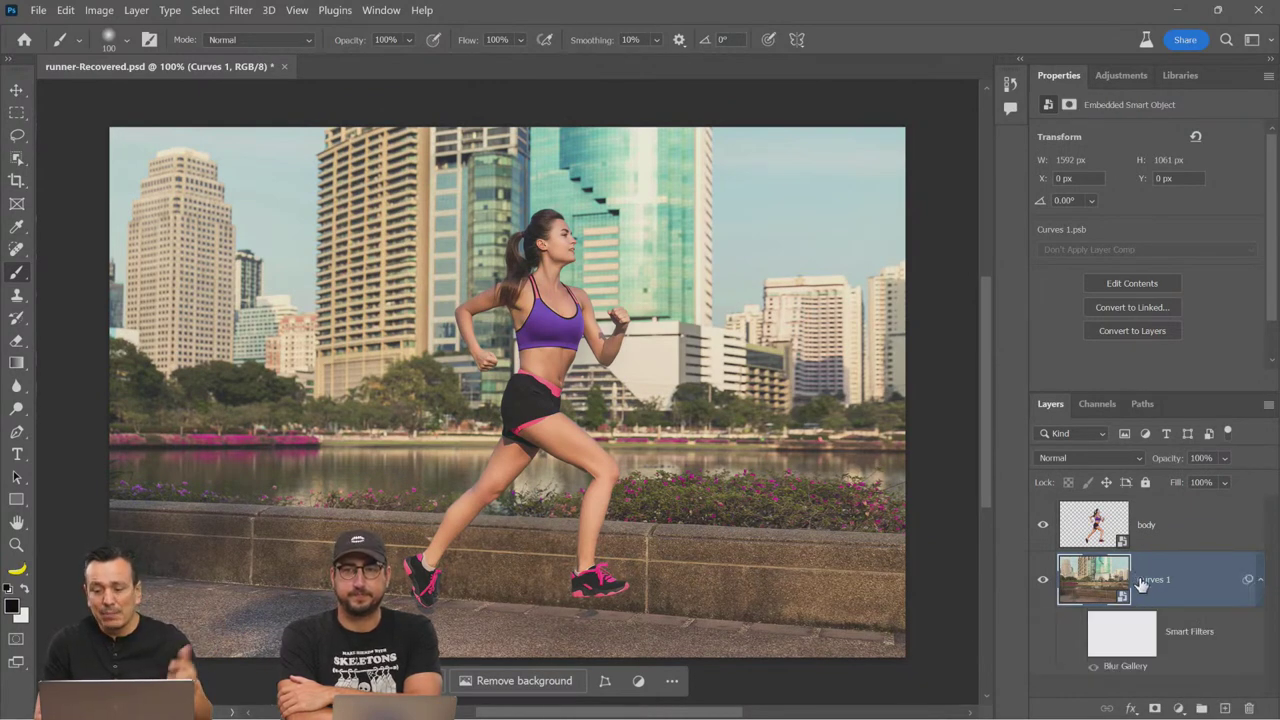
pyautogui.click(1078, 634)
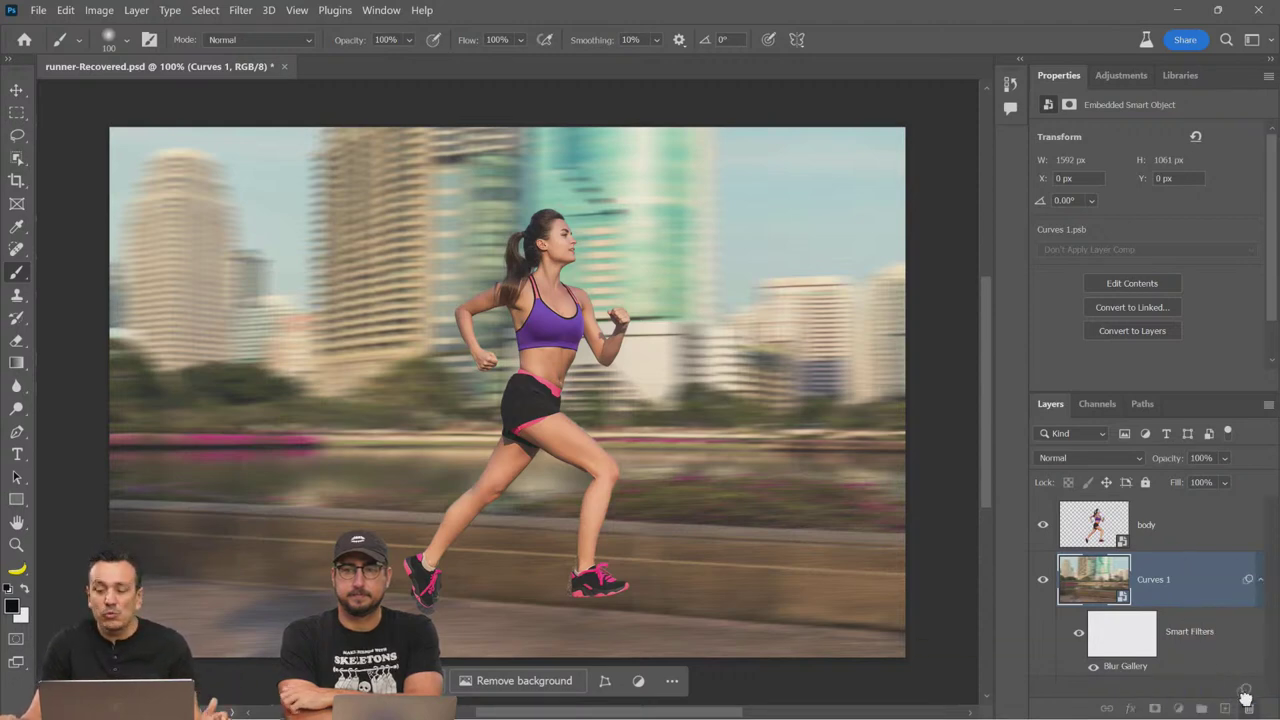
pyautogui.moveTo(1241, 697); pyautogui.dragTo(1248, 707)
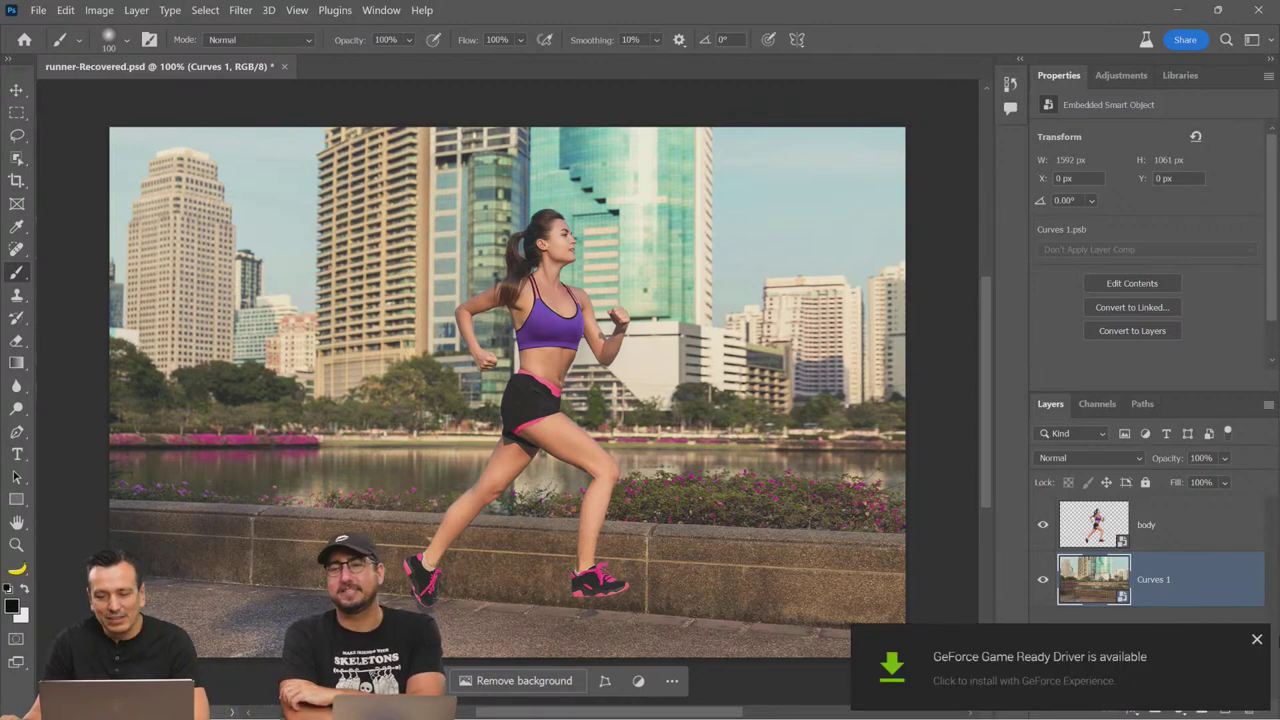
pyautogui.click(1256, 641)
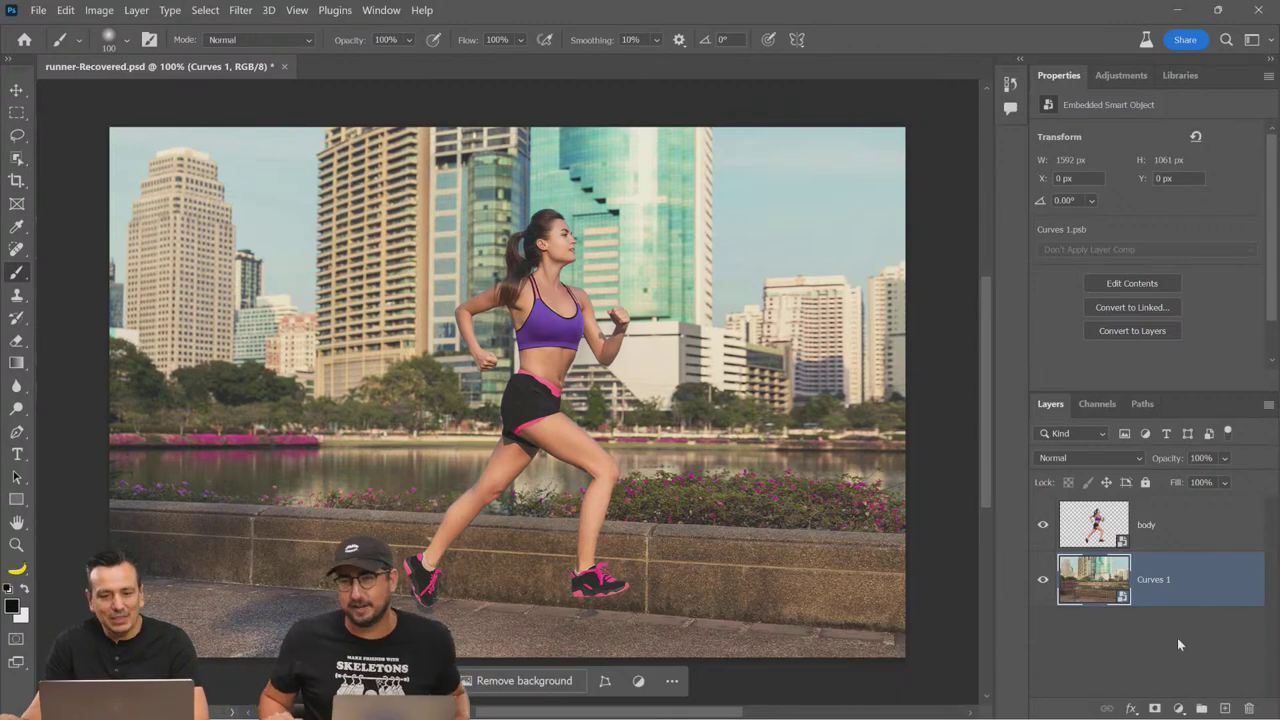
# Step: Save the document and start Puppet Warp on the body layer with the mesh hidden
pyautogui.click(1187, 538)
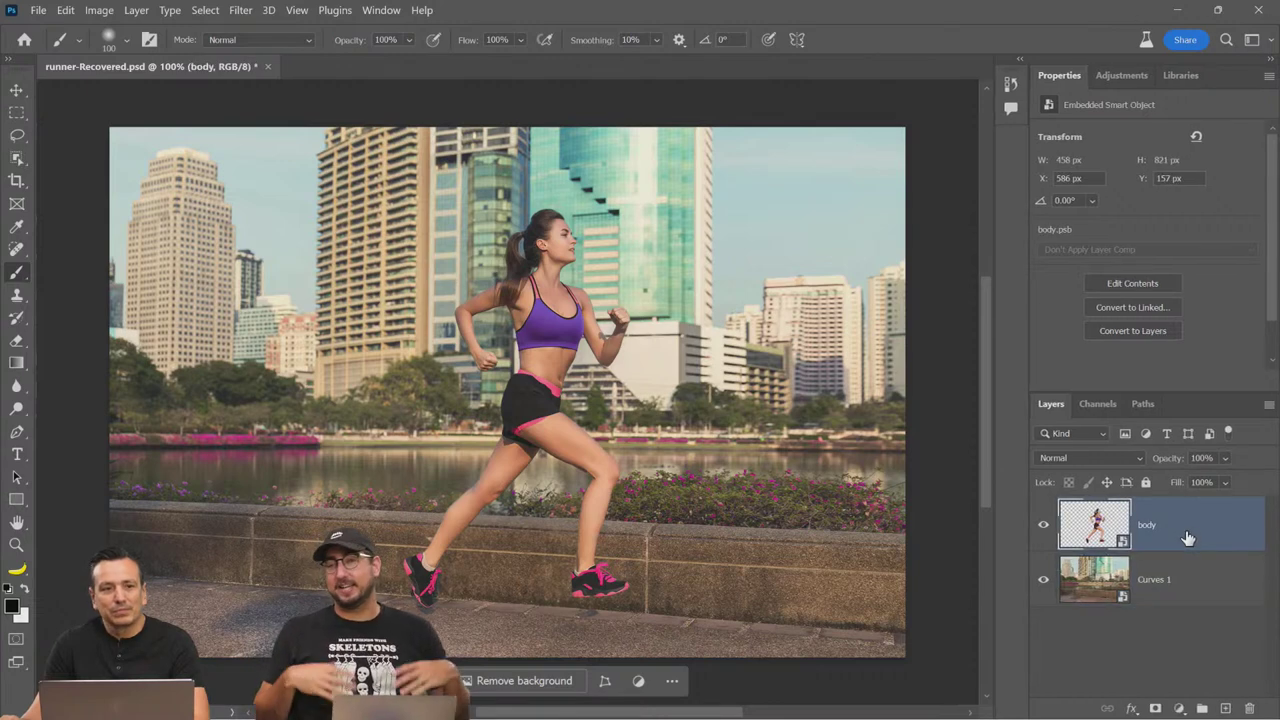
pyautogui.hotkey('ctrl', 's')
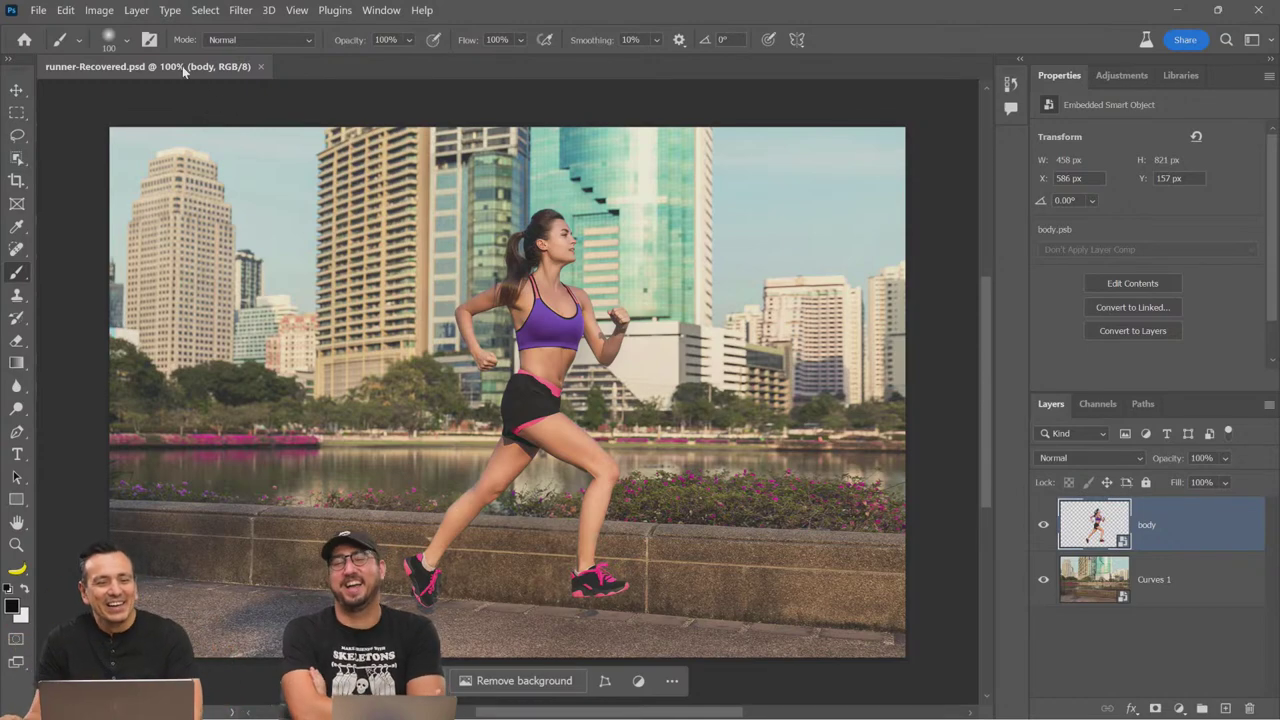
pyautogui.click(99, 10)
pyautogui.moveTo(70, 12)
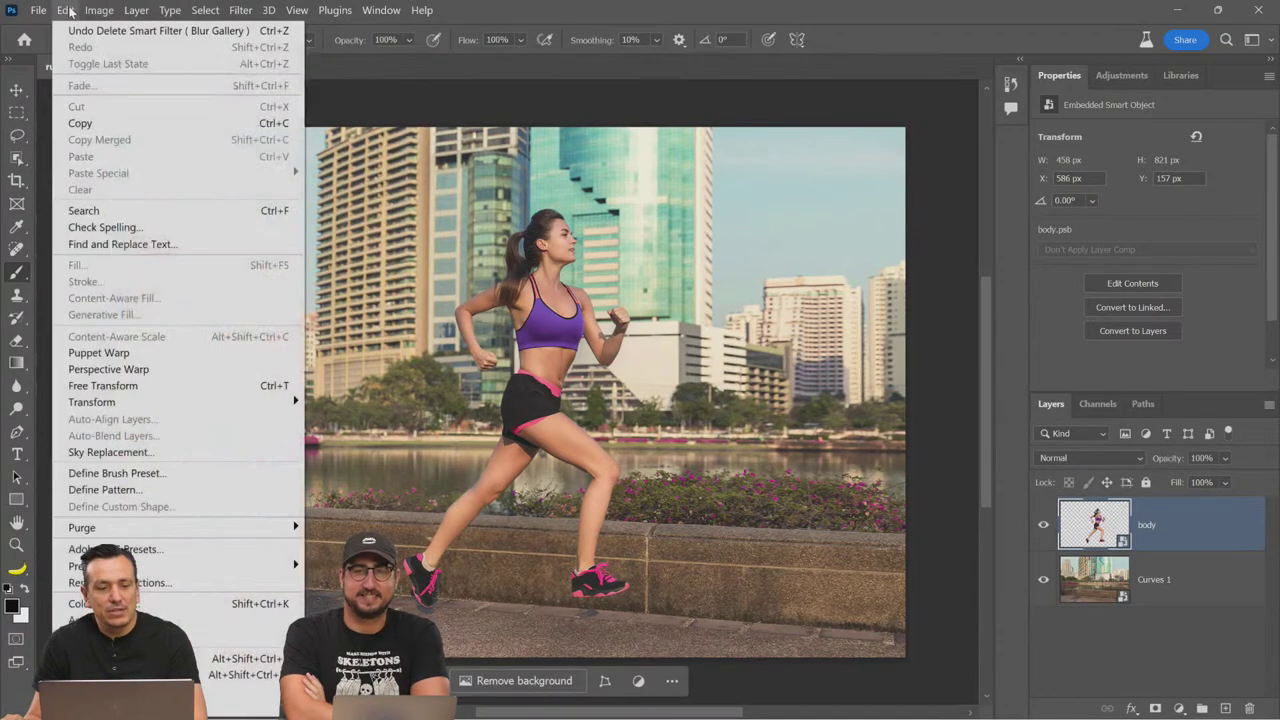
pyautogui.click(98, 353)
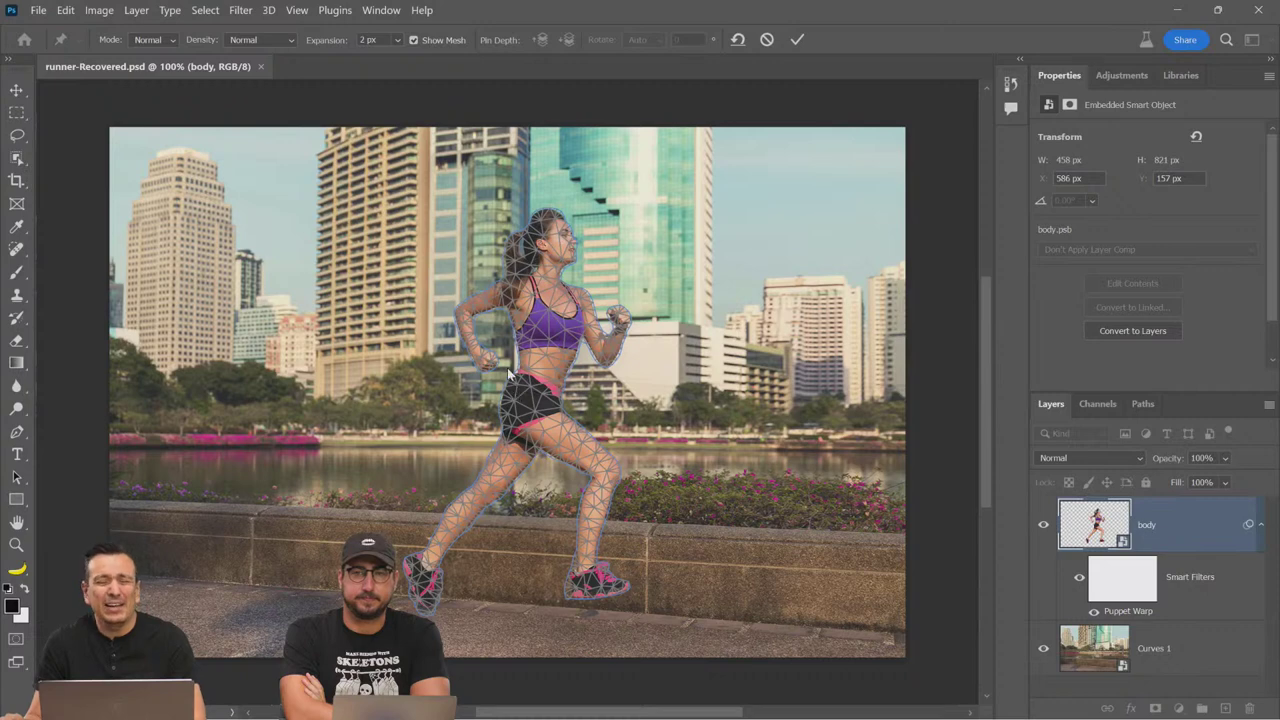
pyautogui.click(412, 40)
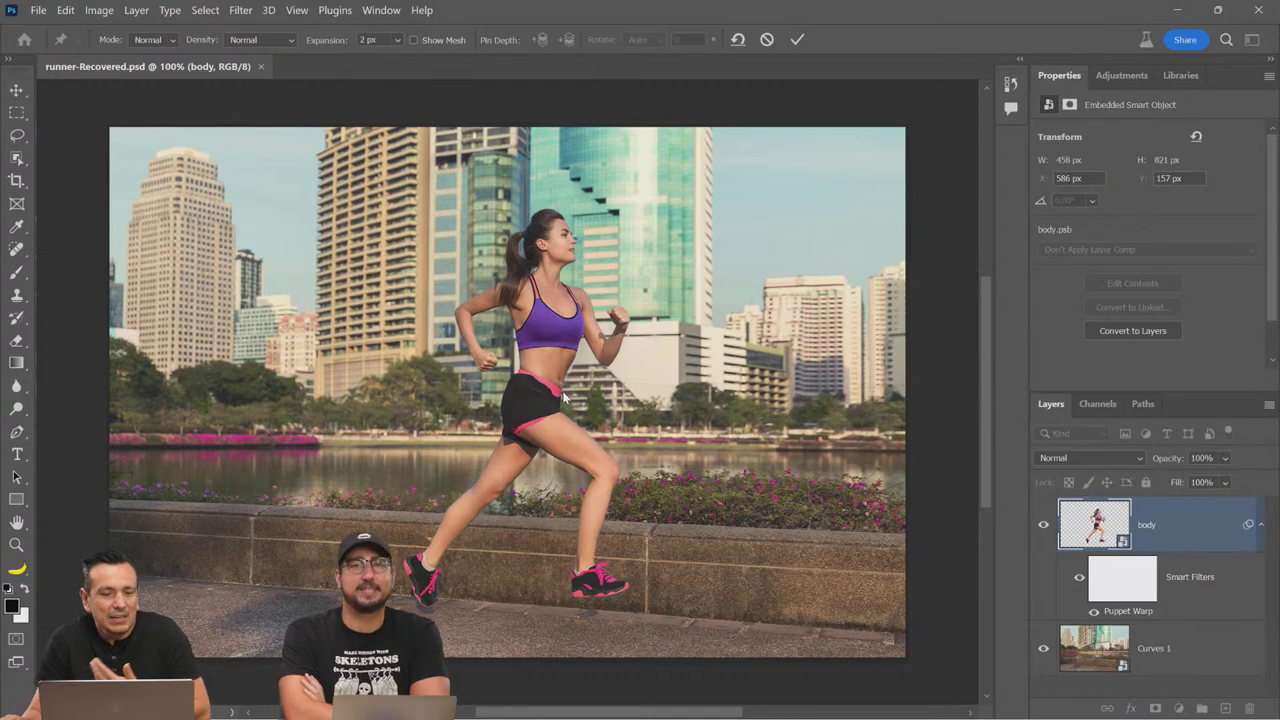
# Step: Pin the runner's neck, hip and both knees, and shift the neck and knee pins to widen the stride
pyautogui.click(549, 284)
pyautogui.click(515, 403)
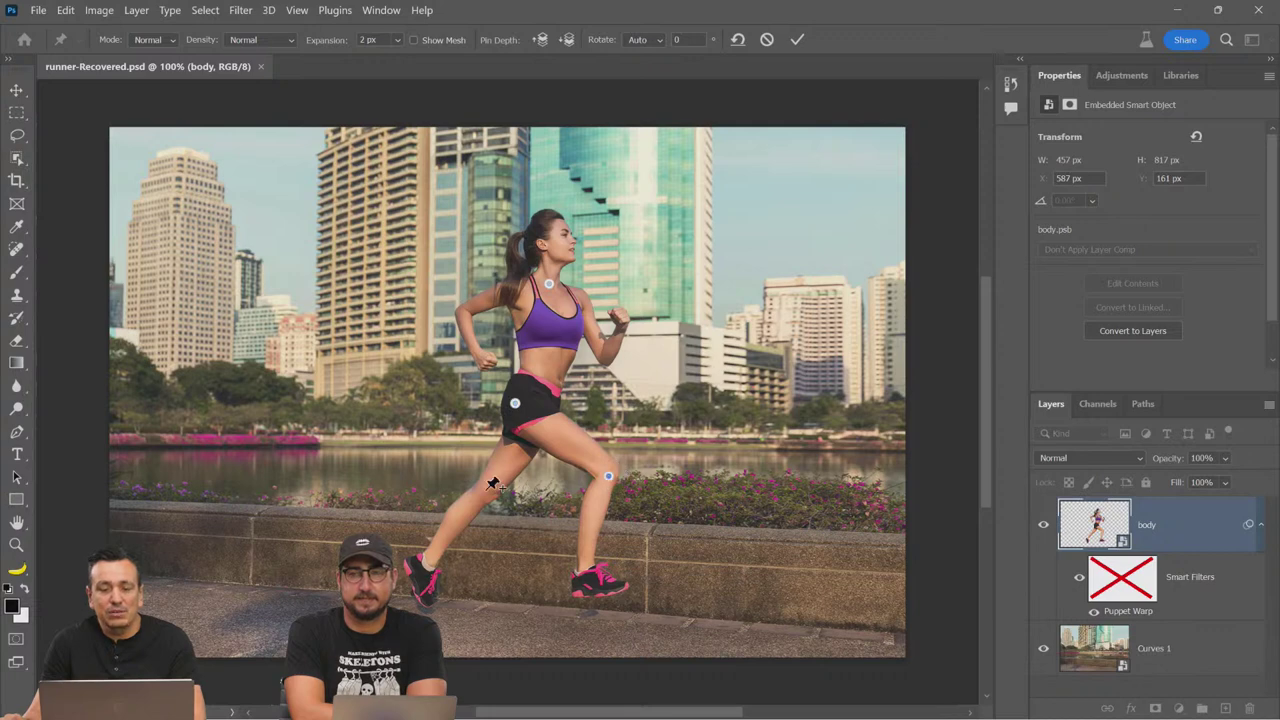
pyautogui.moveTo(549, 285)
pyautogui.mouseDown()
pyautogui.moveTo(568, 288)
pyautogui.moveTo(549, 286)
pyautogui.mouseUp()
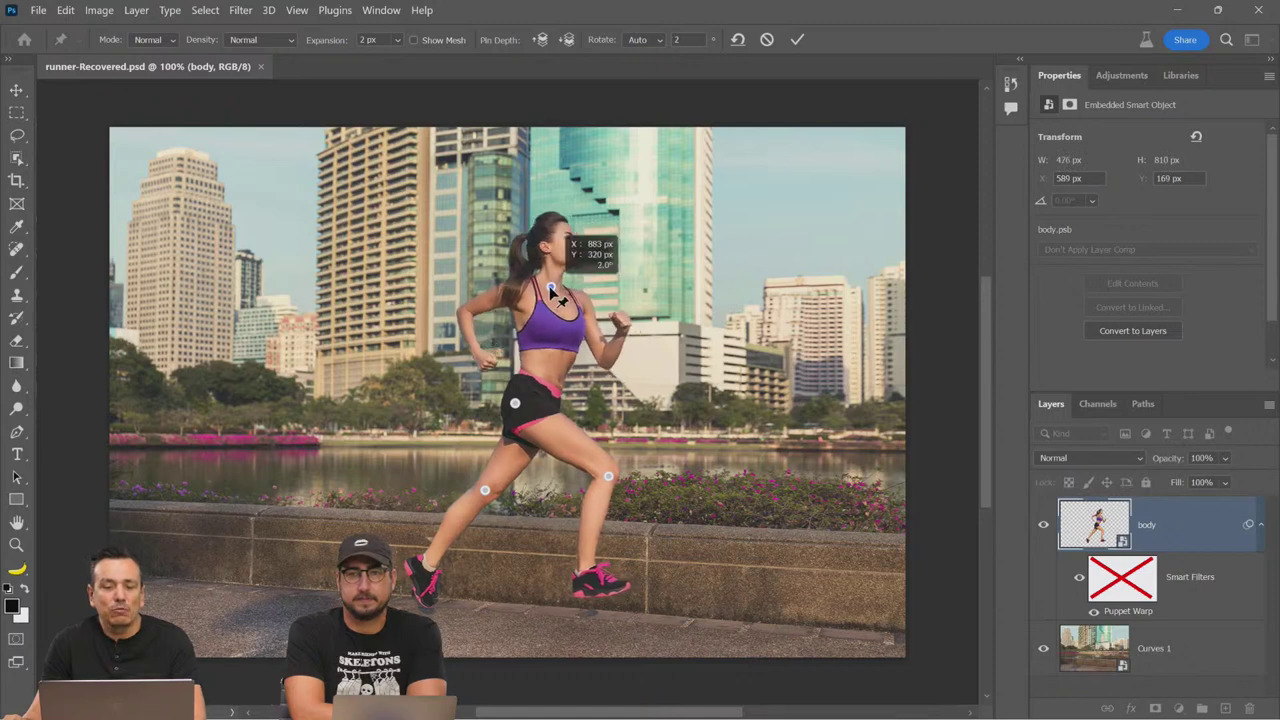
pyautogui.moveTo(607, 477); pyautogui.dragTo(617, 461)
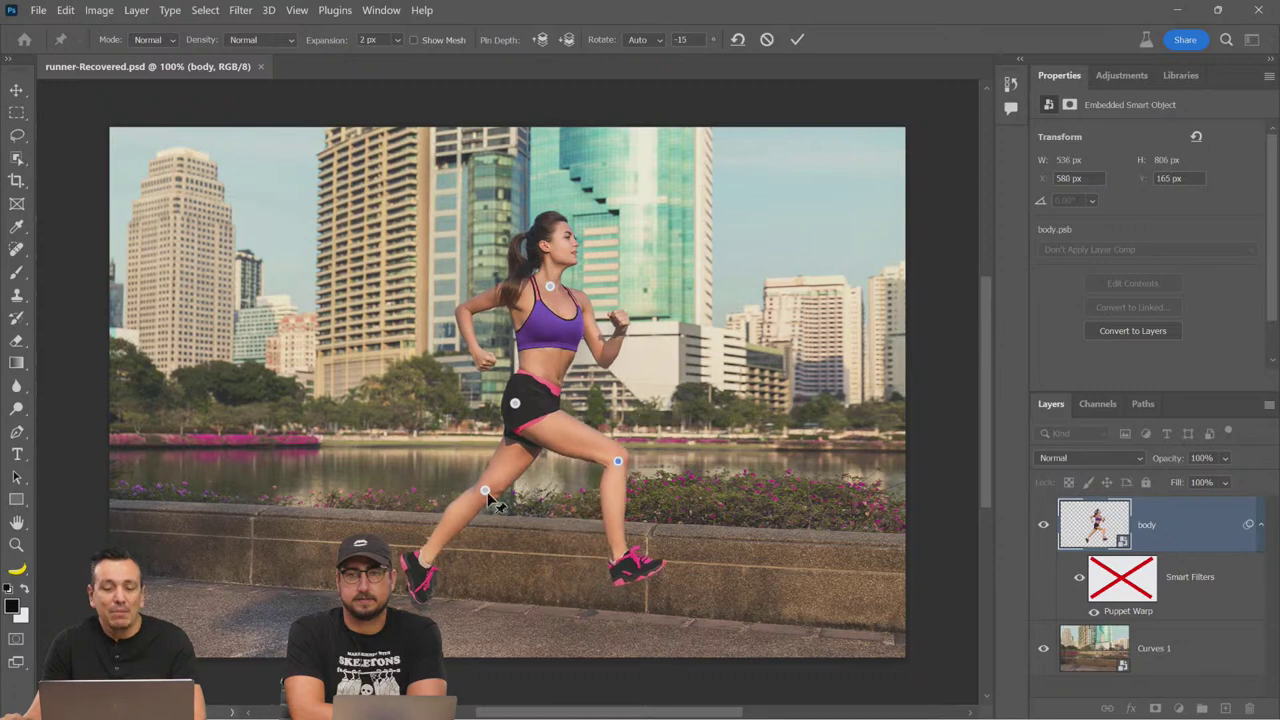
pyautogui.moveTo(485, 491); pyautogui.dragTo(475, 484)
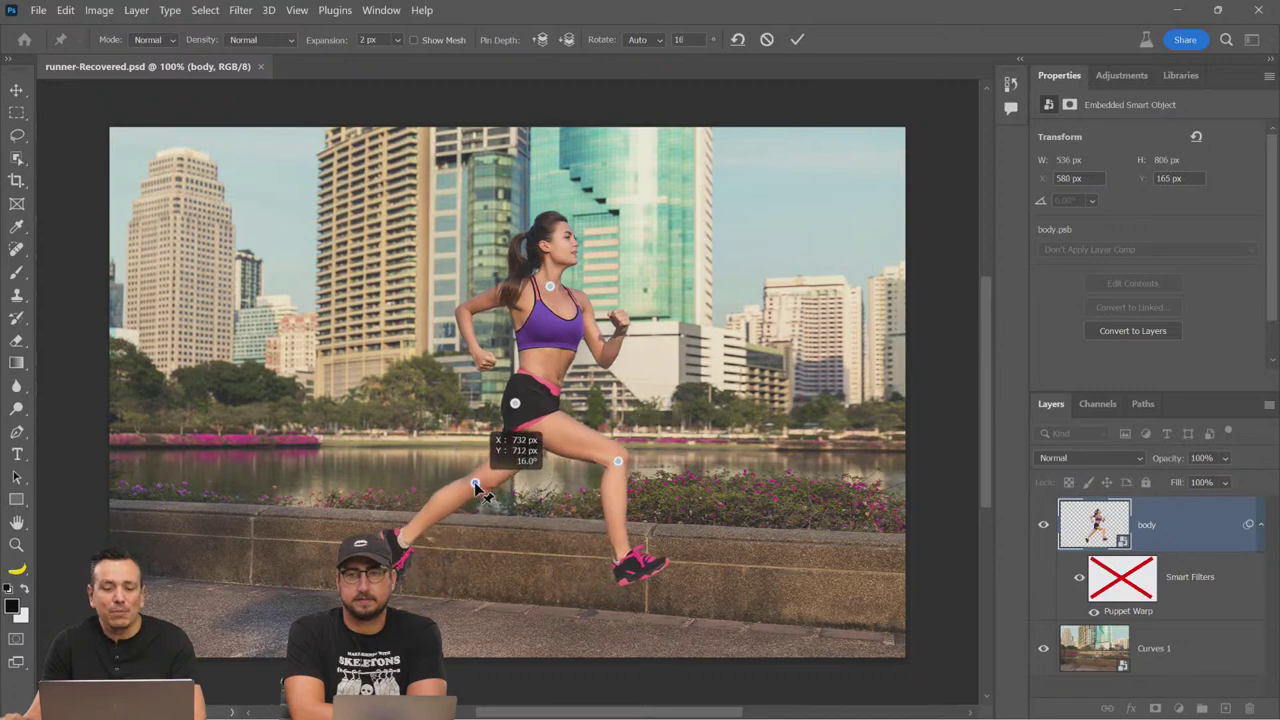
# Step: Try rotating the runner's front foot around a new pin at the ankle, and remove that pin
pyautogui.click(626, 564)
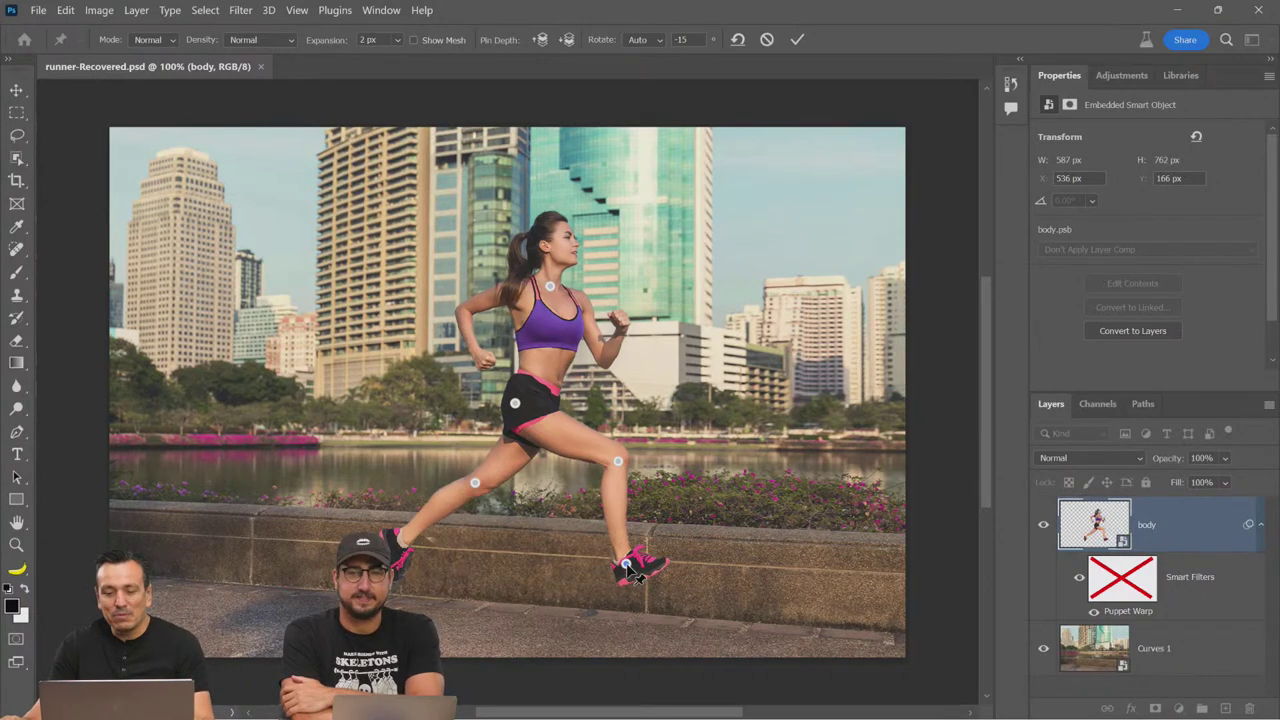
pyautogui.click(632, 569)
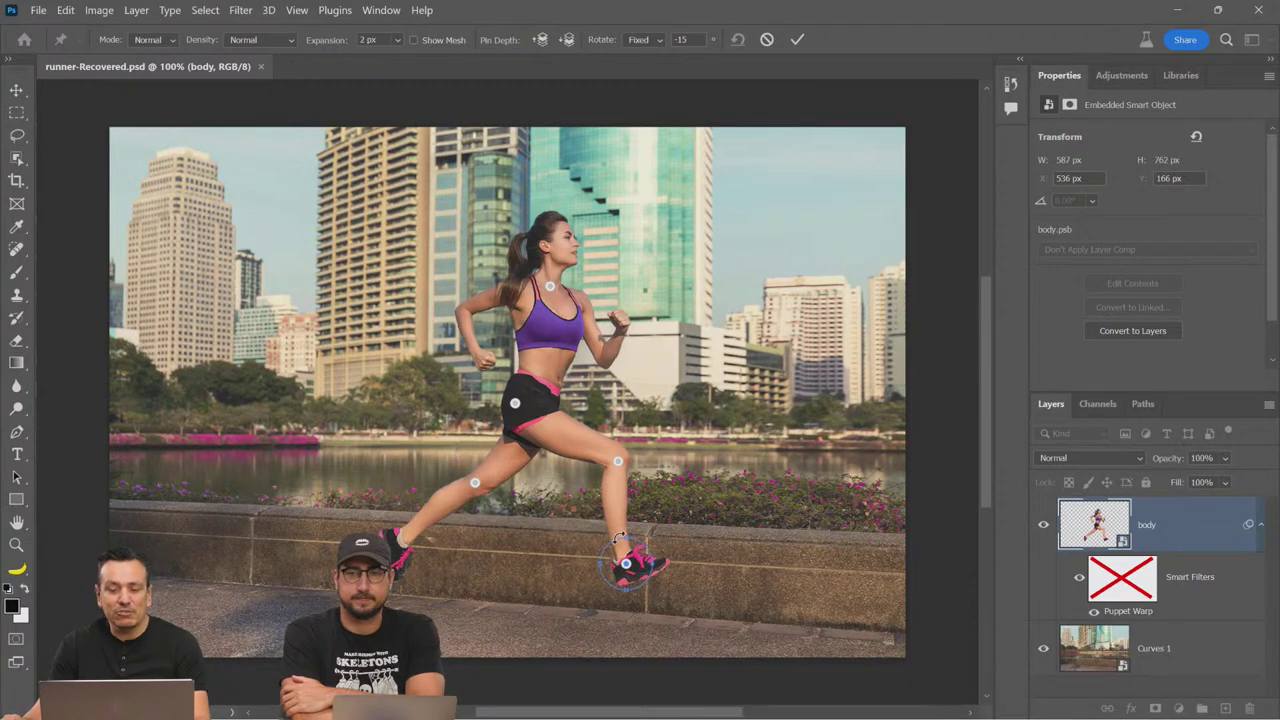
pyautogui.moveTo(629, 589); pyautogui.dragTo(616, 588)
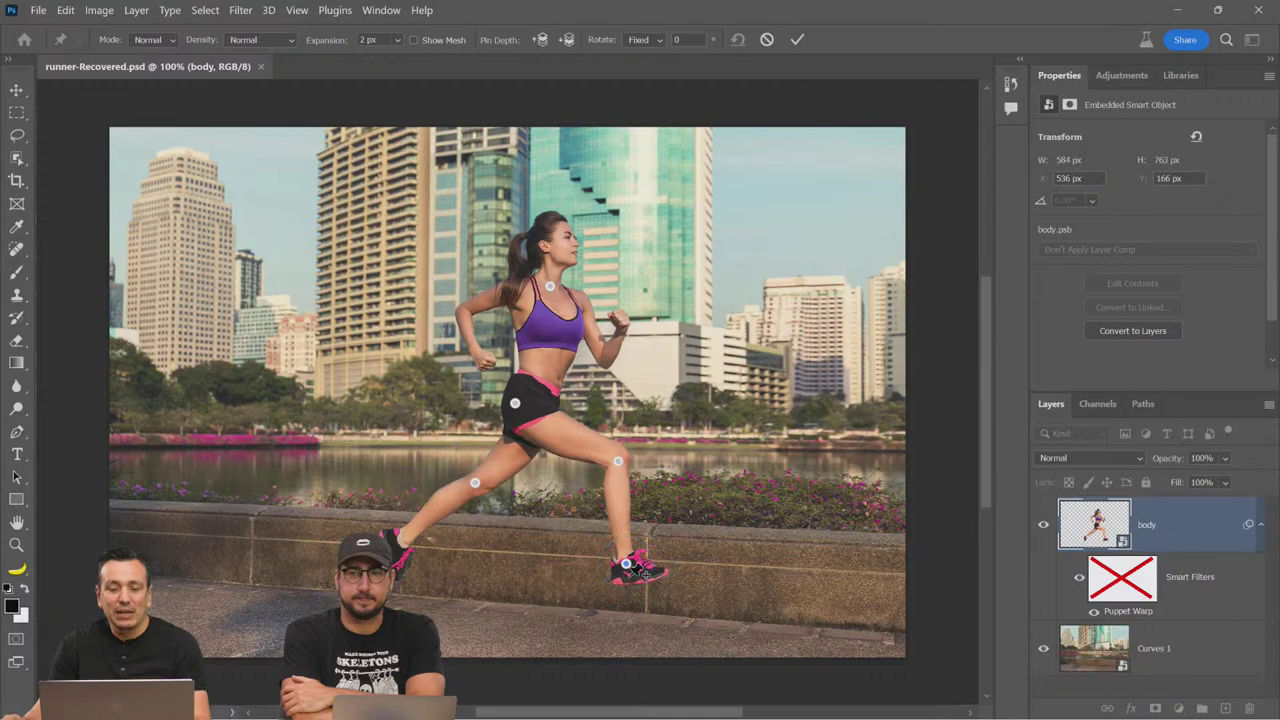
pyautogui.rightClick(628, 567)
pyautogui.click(658, 574)
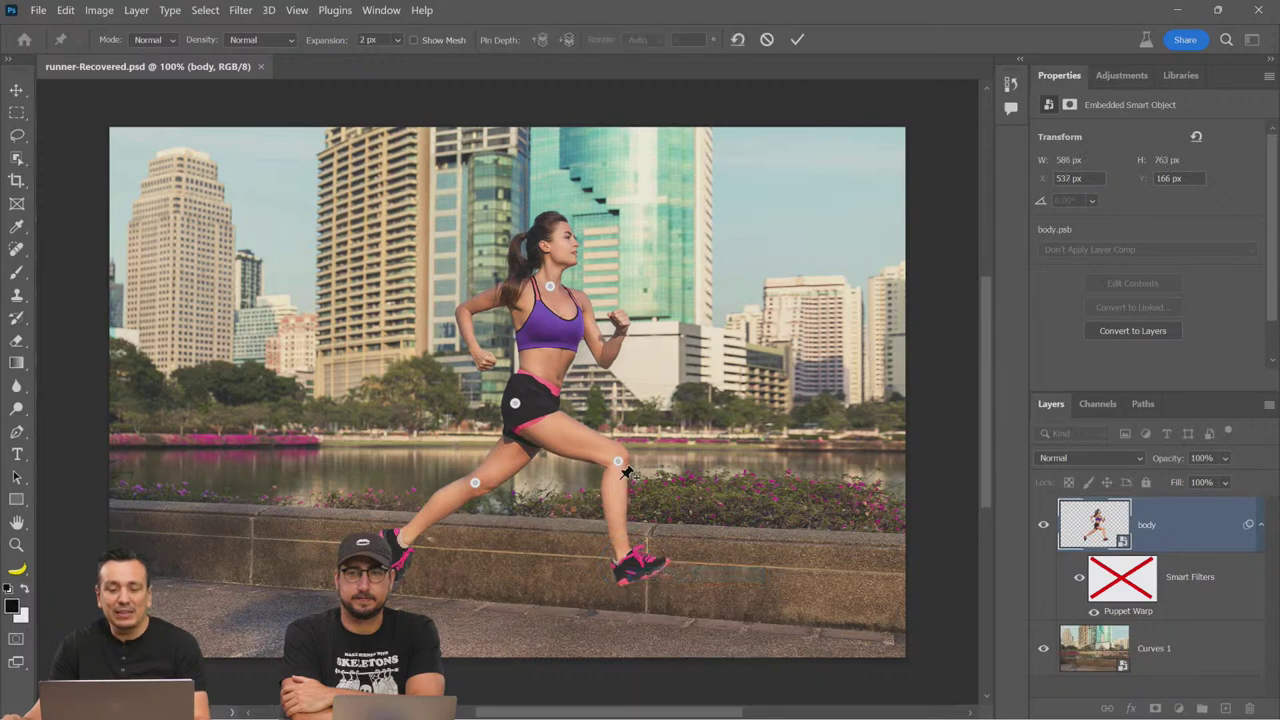
# Step: Rotate the front knee pin to -10°, lean the neck pin slightly forward, and apply the Puppet Warp
pyautogui.click(617, 463)
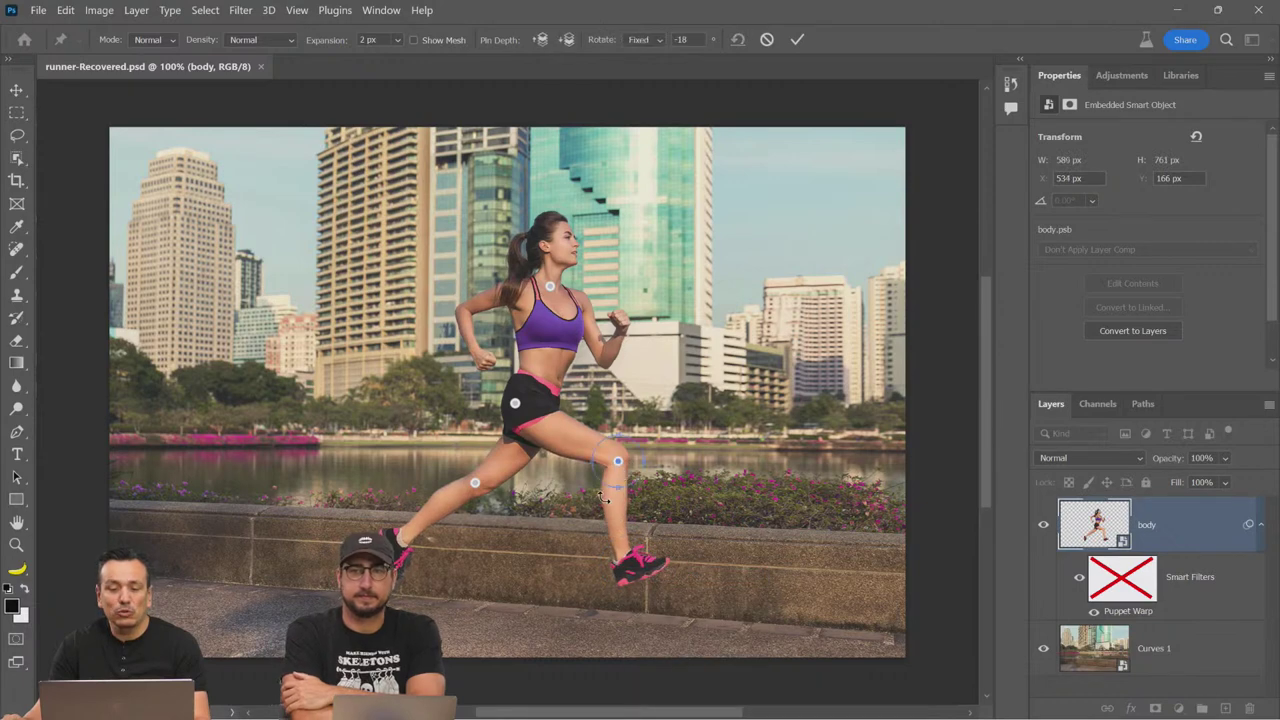
pyautogui.moveTo(593, 493); pyautogui.dragTo(591, 495)
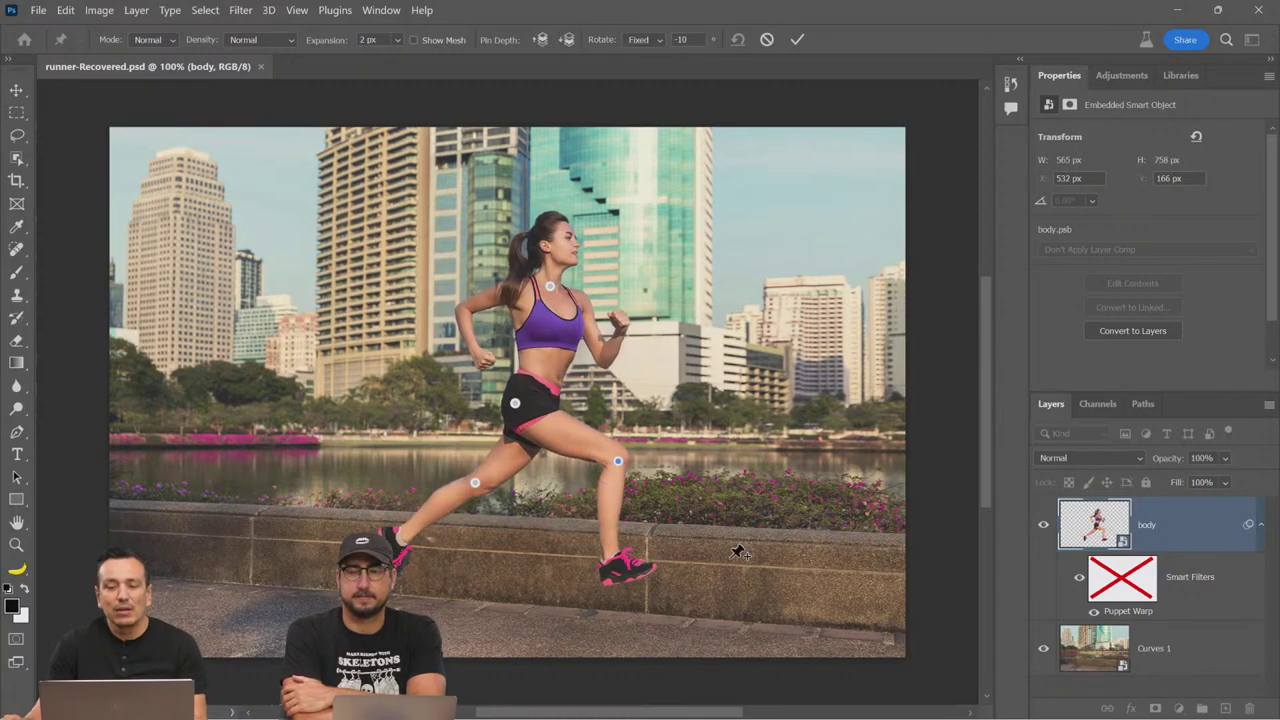
pyautogui.moveTo(550, 286); pyautogui.dragTo(559, 285)
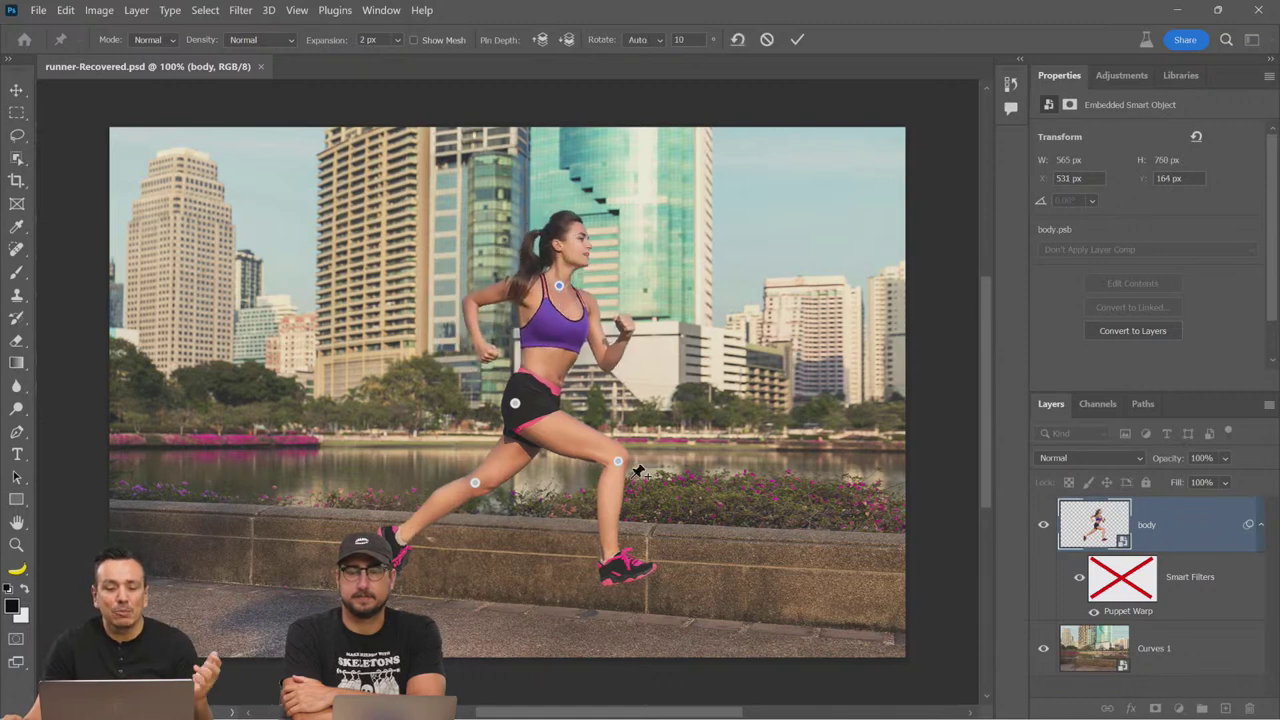
pyautogui.click(797, 39)
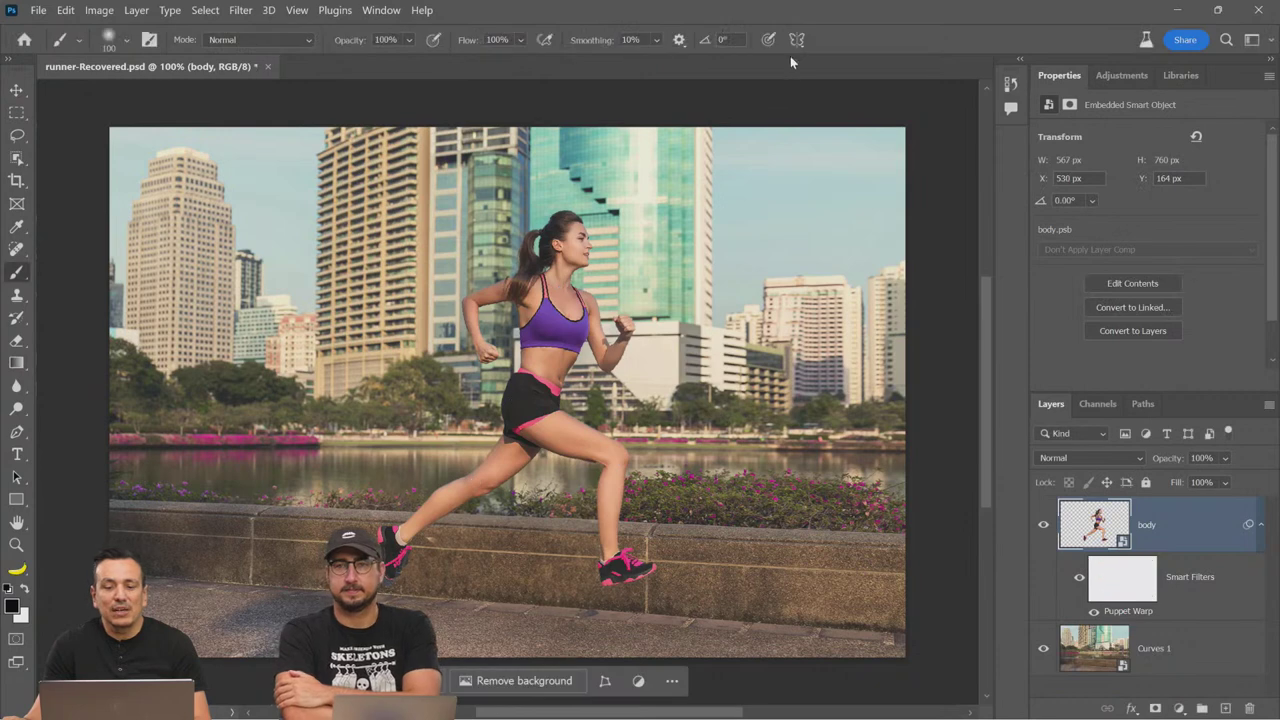
# Step: Compare the runner with and without Puppet Warp, then reopen that smart filter and apply a slight backward shift of the rear knee pin
pyautogui.click(1094, 614)
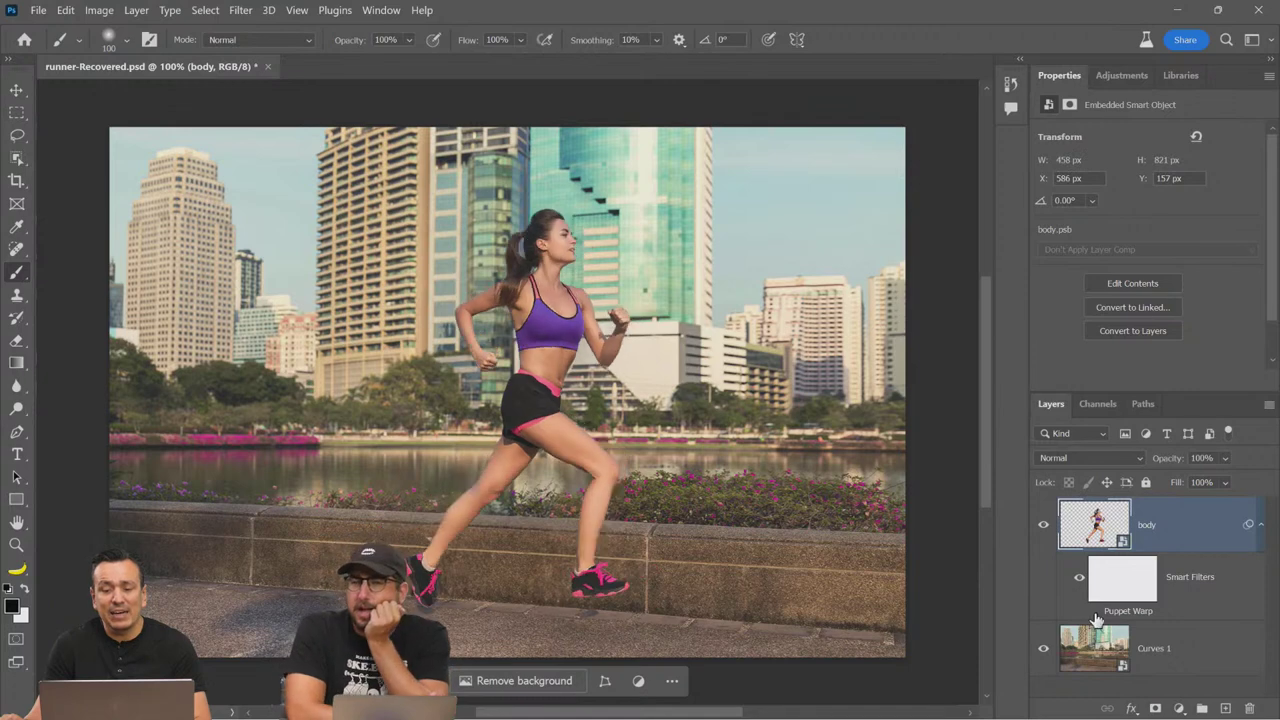
pyautogui.click(1094, 614)
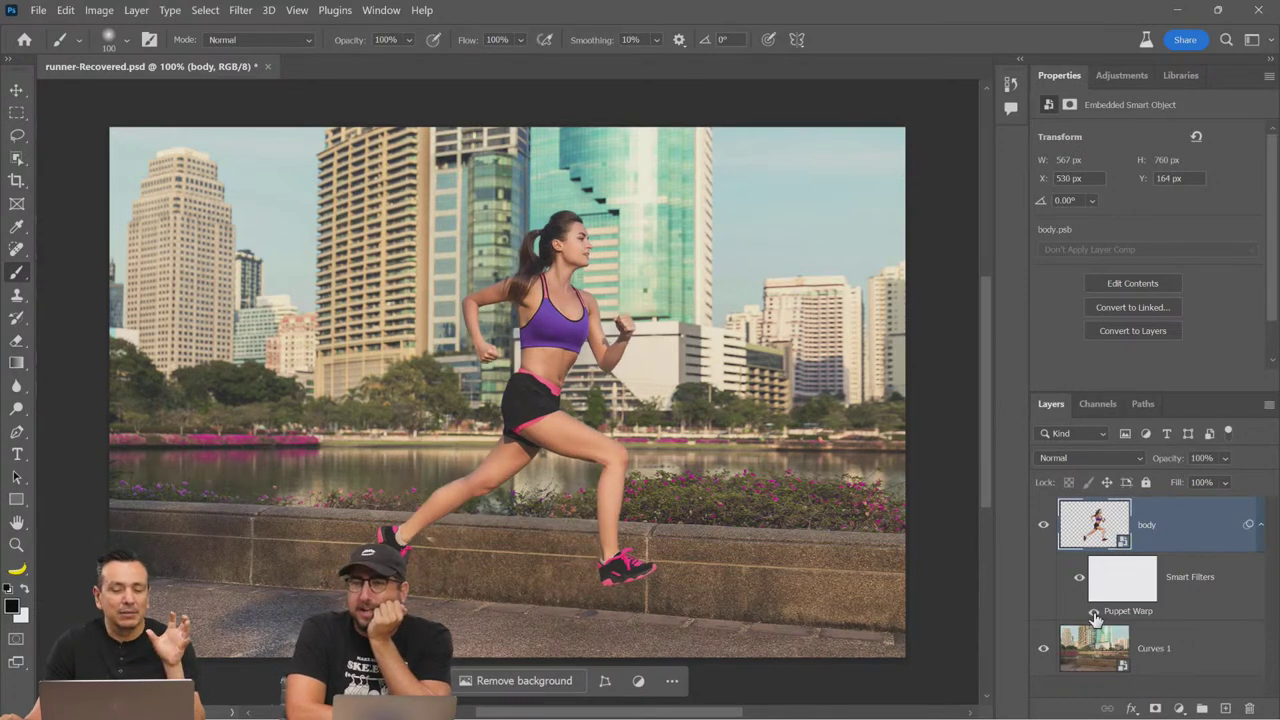
pyautogui.doubleClick(1125, 614)
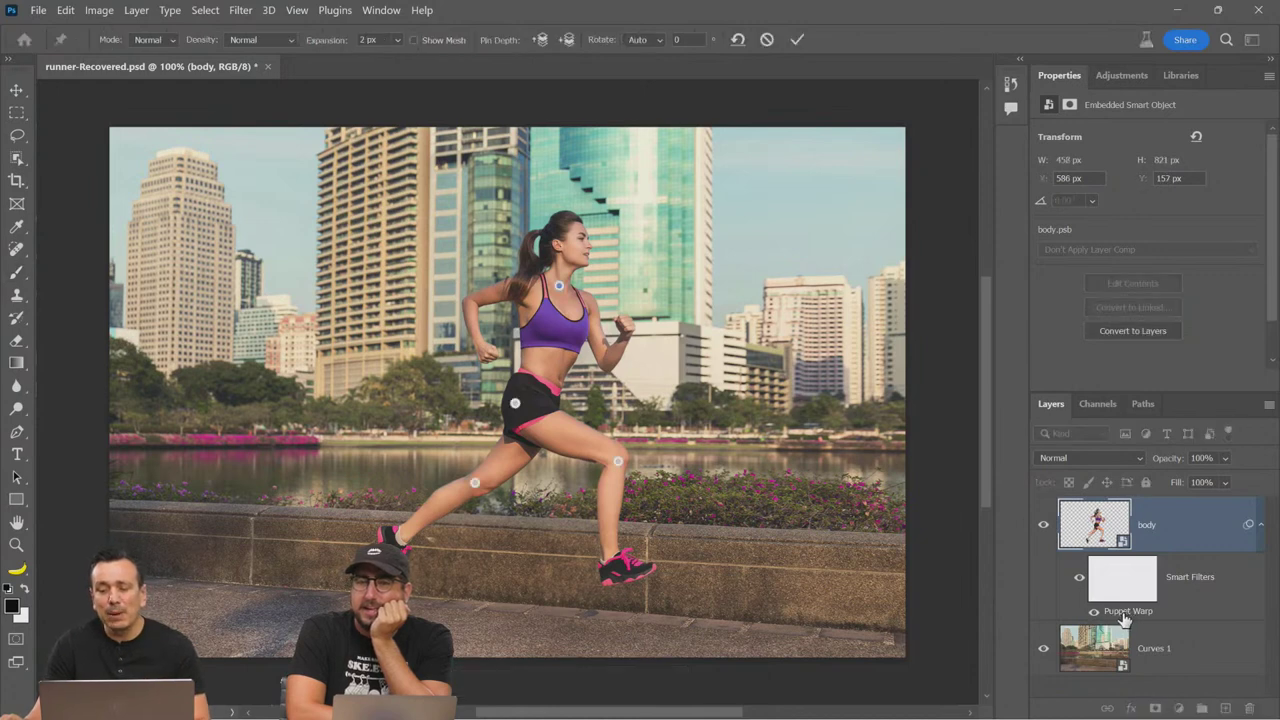
pyautogui.moveTo(475, 484); pyautogui.dragTo(471, 481)
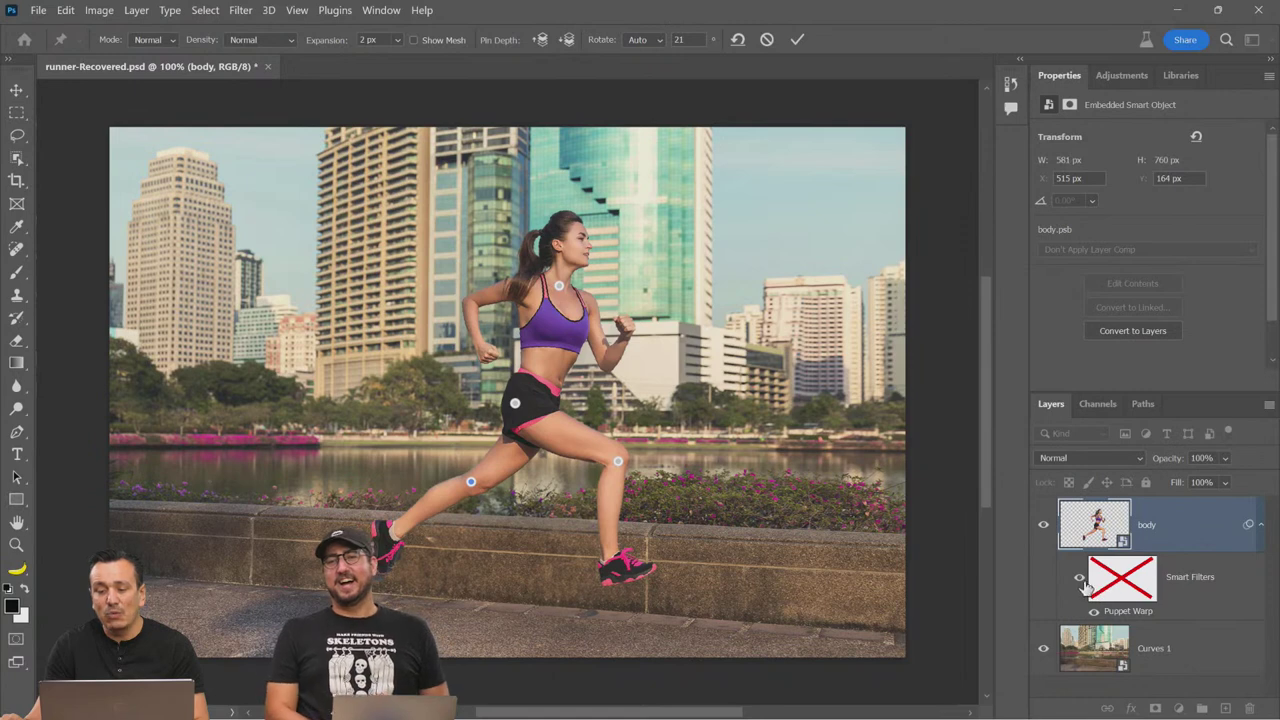
pyautogui.press('Return')
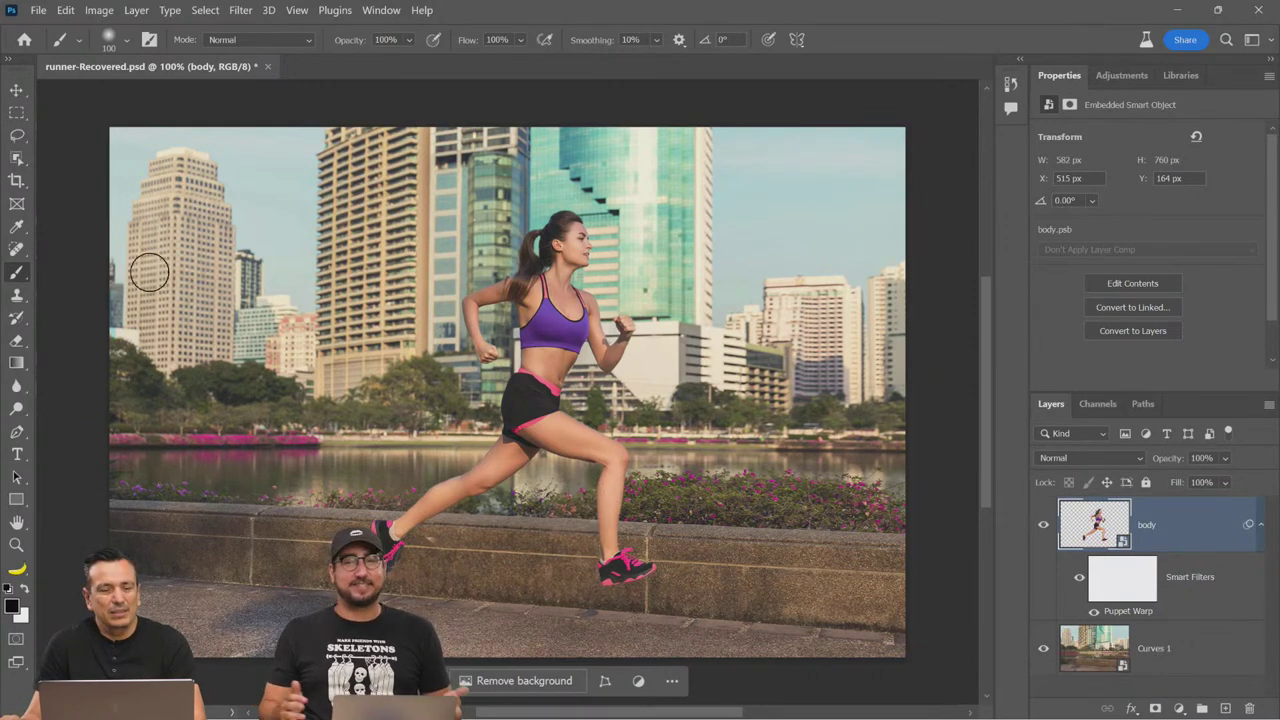
# Step: Move the warped body layer around the scene and settle it near the image centre at about X 505 px, Y 103 px
pyautogui.click(16, 92)
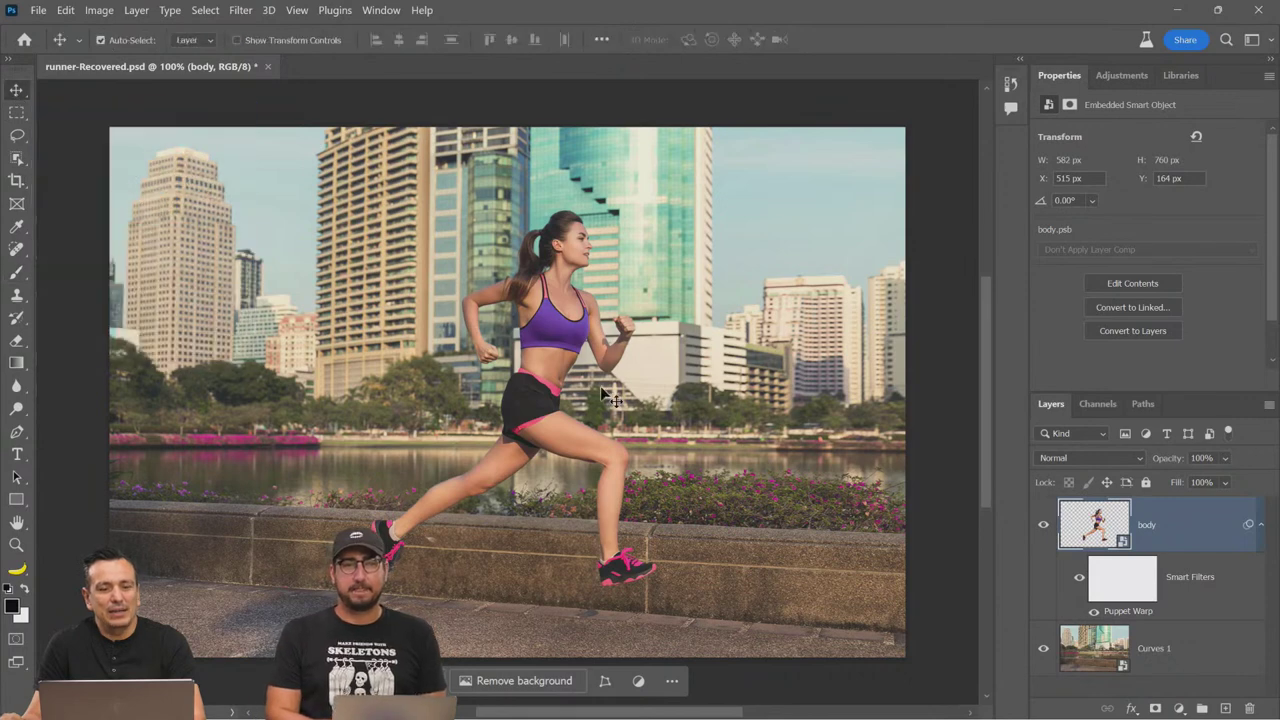
pyautogui.moveTo(548, 405); pyautogui.dragTo(660, 403)
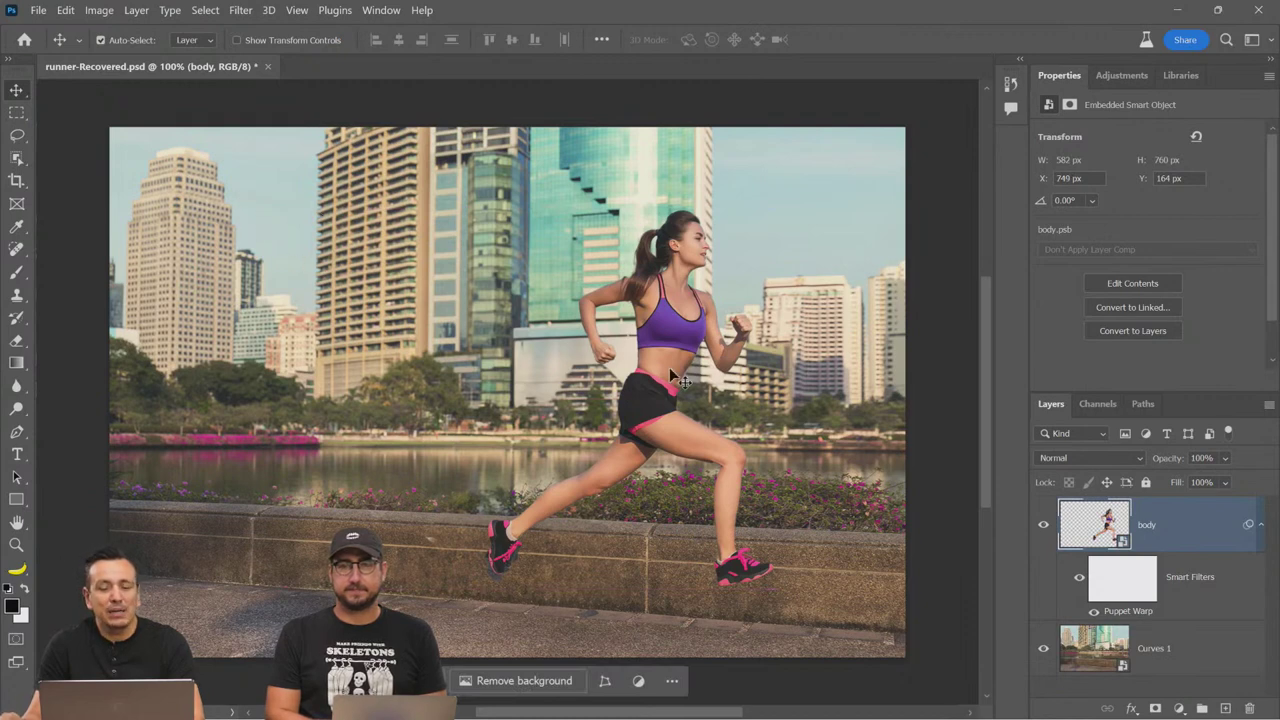
pyautogui.moveTo(668, 378); pyautogui.dragTo(377, 345)
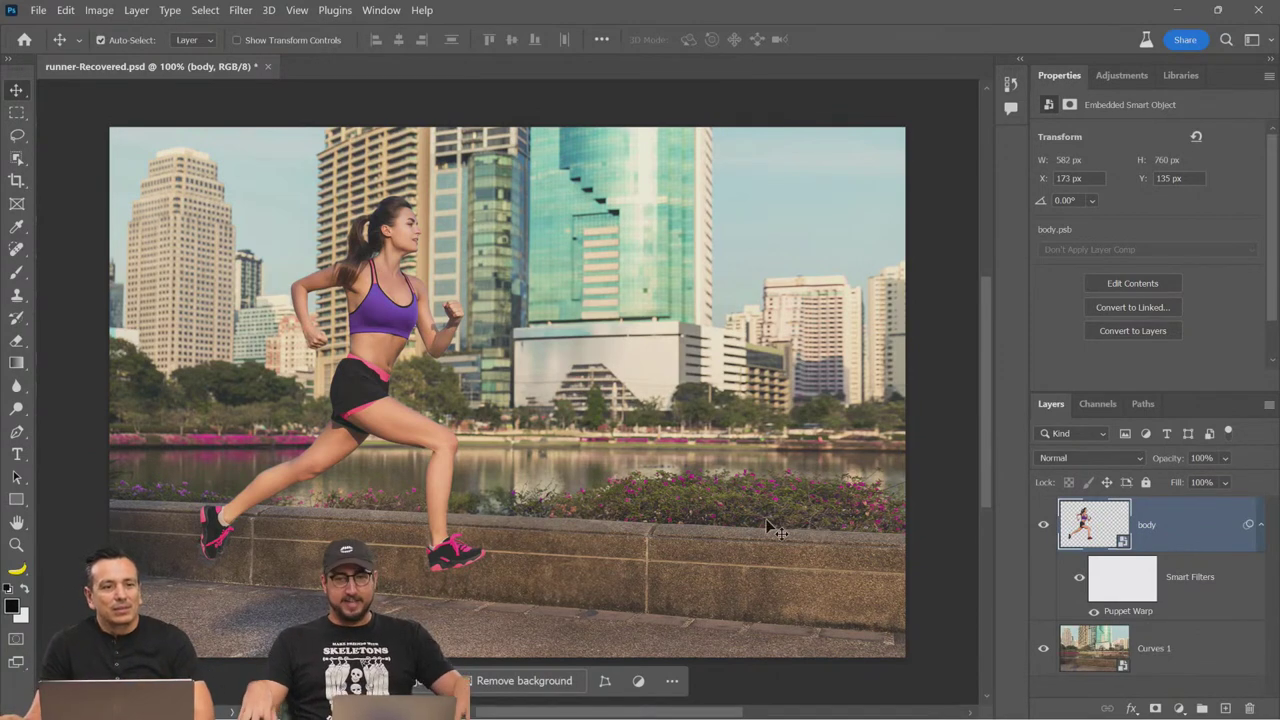
pyautogui.moveTo(383, 397); pyautogui.dragTo(553, 382)
pyautogui.moveTo(637, 438); pyautogui.dragTo(637, 438)
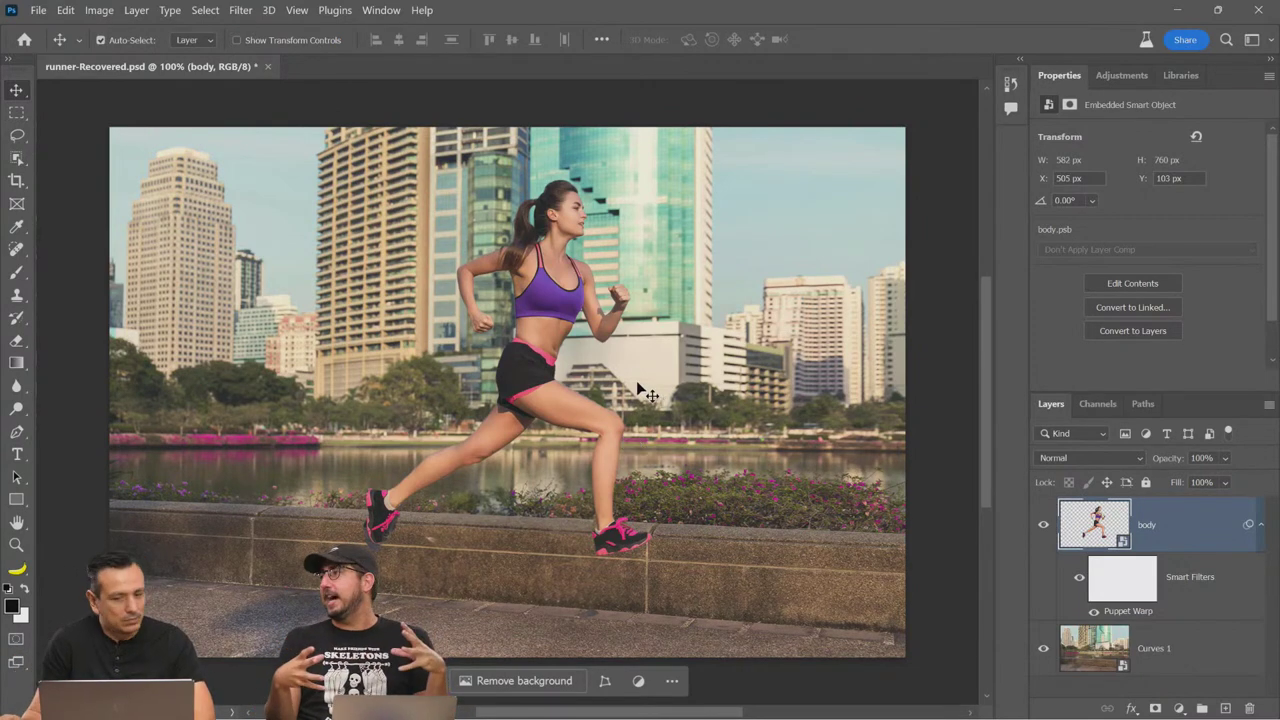
# Step: Check the body layer by toggling its smart filter list and its visibility, leaving the layer shown and the filter list collapsed
pyautogui.click(1262, 528)
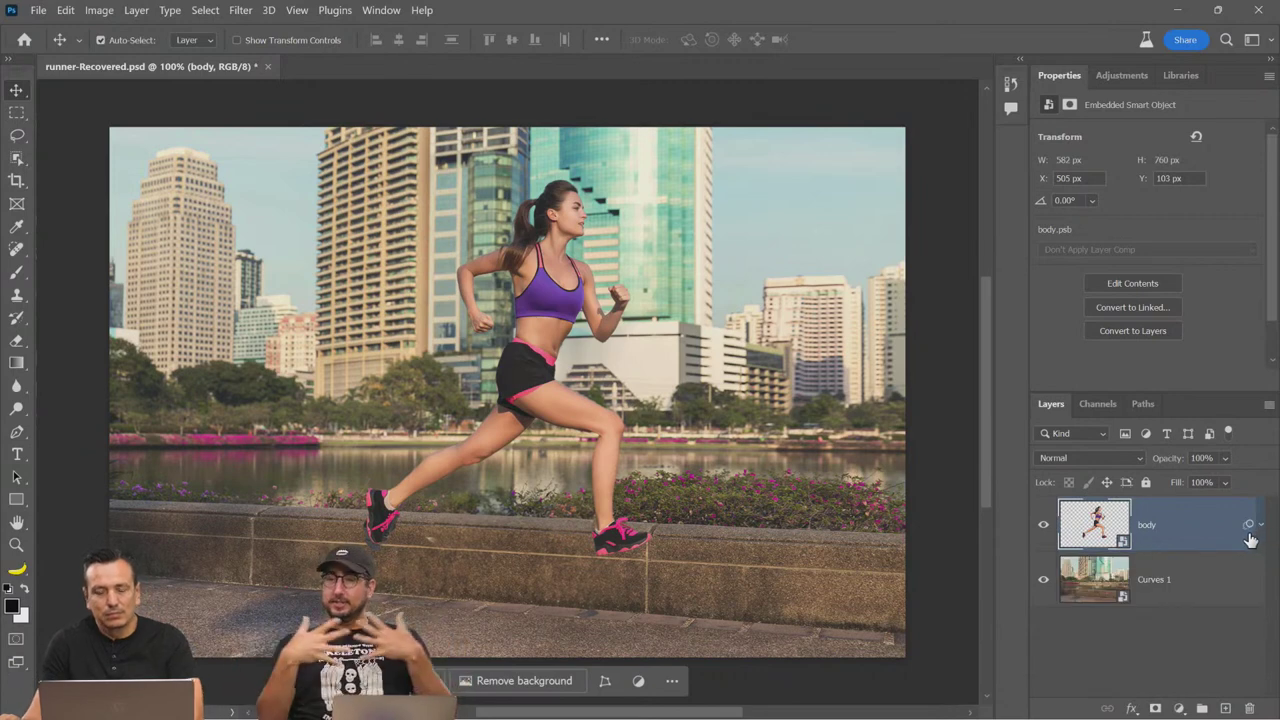
pyautogui.click(1262, 528)
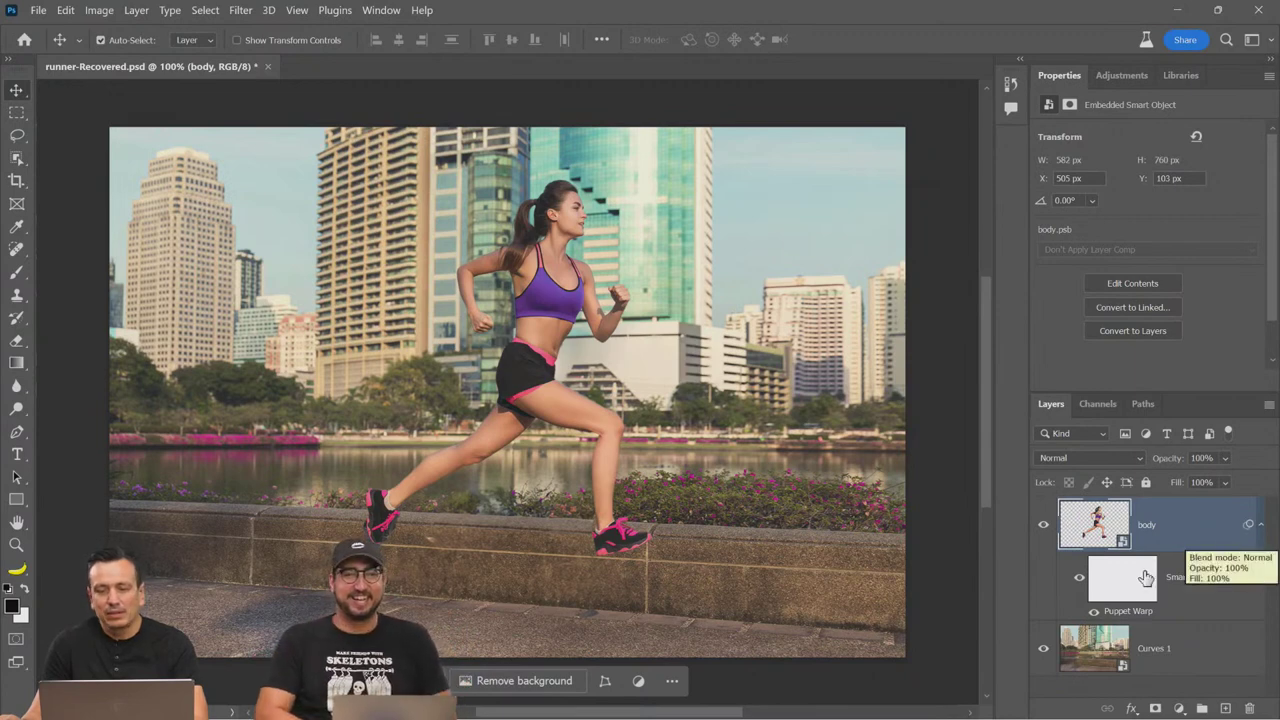
pyautogui.click(1044, 528)
pyautogui.click(1044, 528)
pyautogui.click(1262, 528)
# Step: Try a contrast S-curve in a Curves adjustment layer above the body layer, and delete that adjustment layer
pyautogui.click(1179, 708)
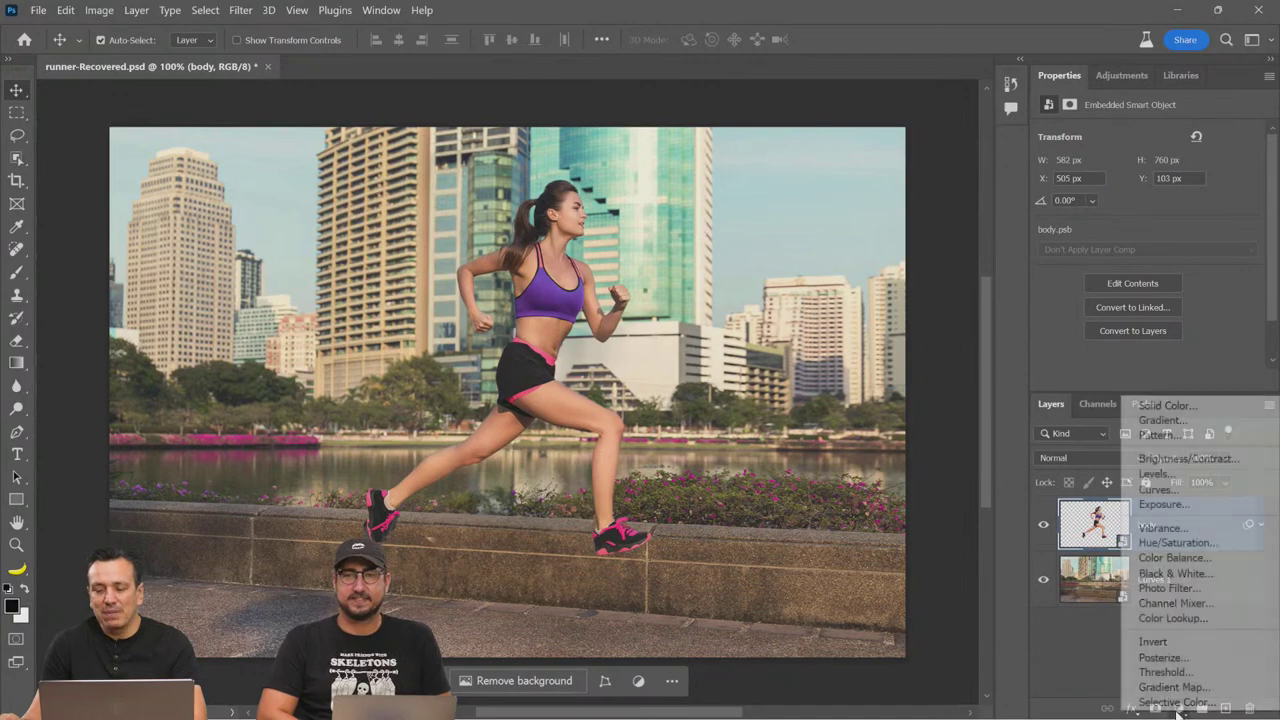
pyautogui.click(1157, 489)
pyautogui.moveTo(1112, 310); pyautogui.dragTo(1115, 316)
pyautogui.moveTo(1158, 272); pyautogui.dragTo(1172, 244)
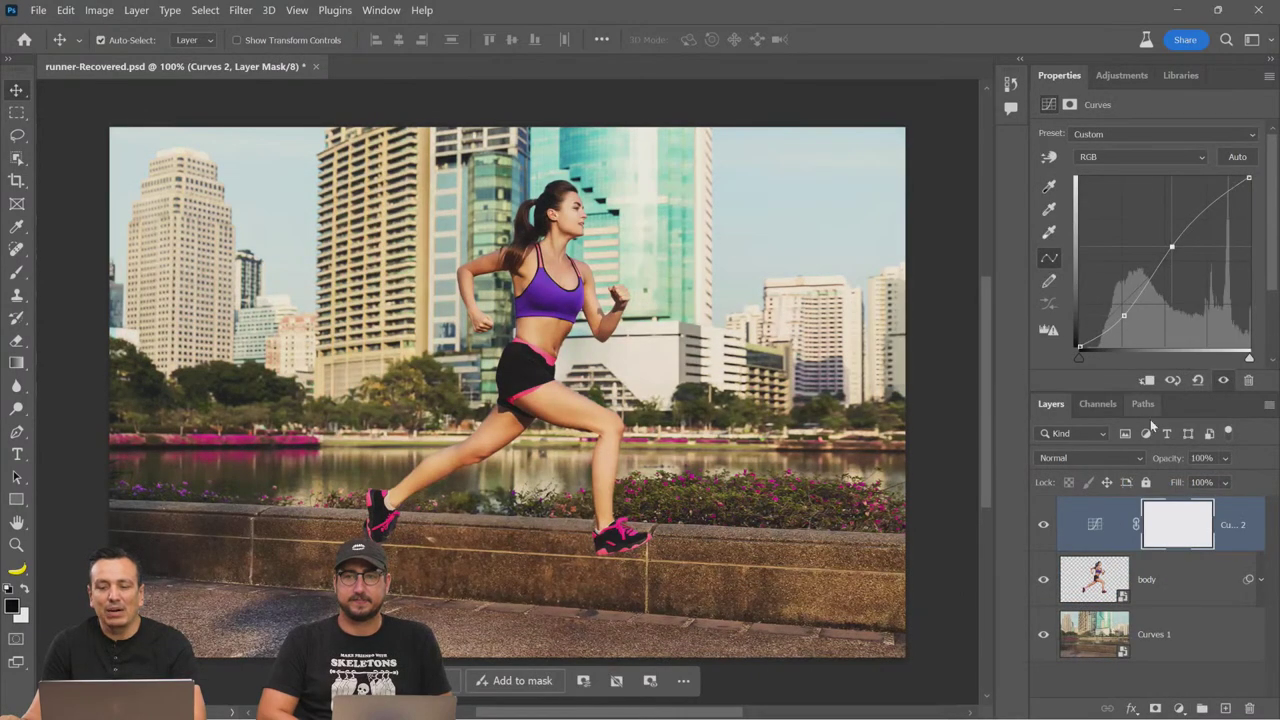
pyautogui.moveTo(1100, 527); pyautogui.dragTo(1249, 708)
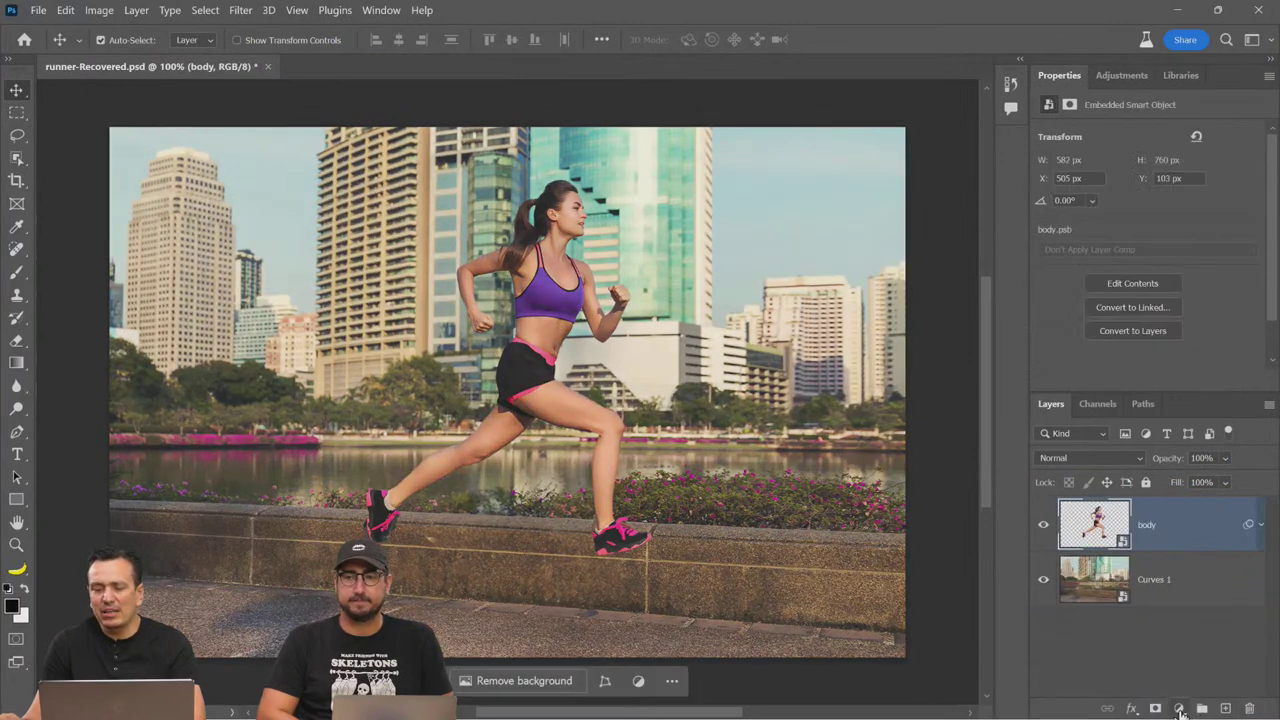
# Step: Add a Color Lookup adjustment layer above the body layer and step through the 3DLUT files from 3Strip.look to DropBlues.3DL
pyautogui.click(1179, 708)
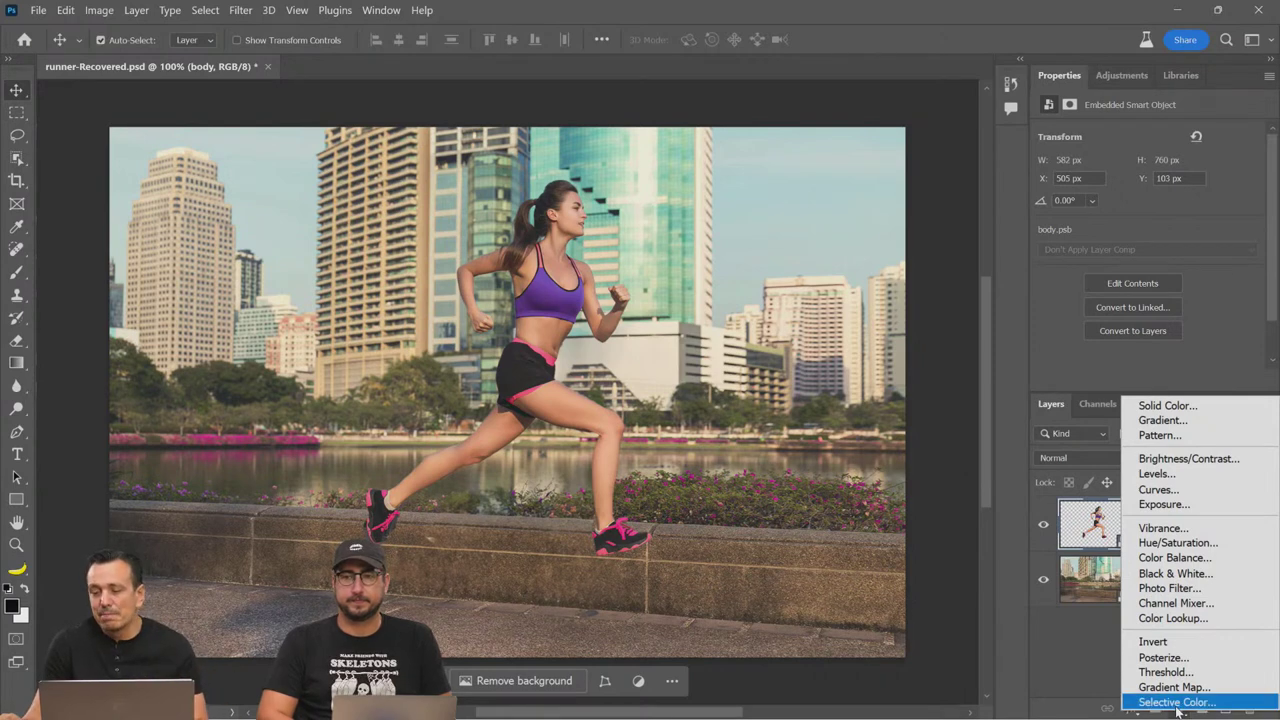
pyautogui.click(1176, 618)
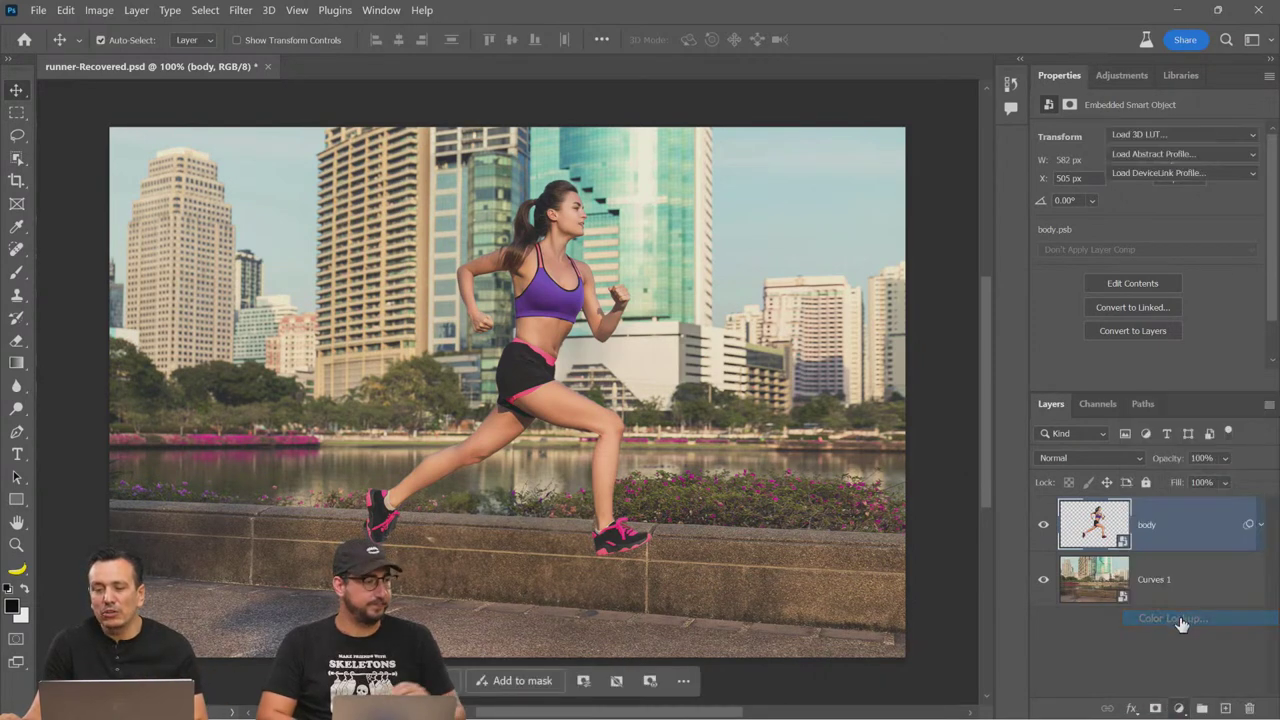
pyautogui.click(1146, 133)
pyautogui.click(1130, 208)
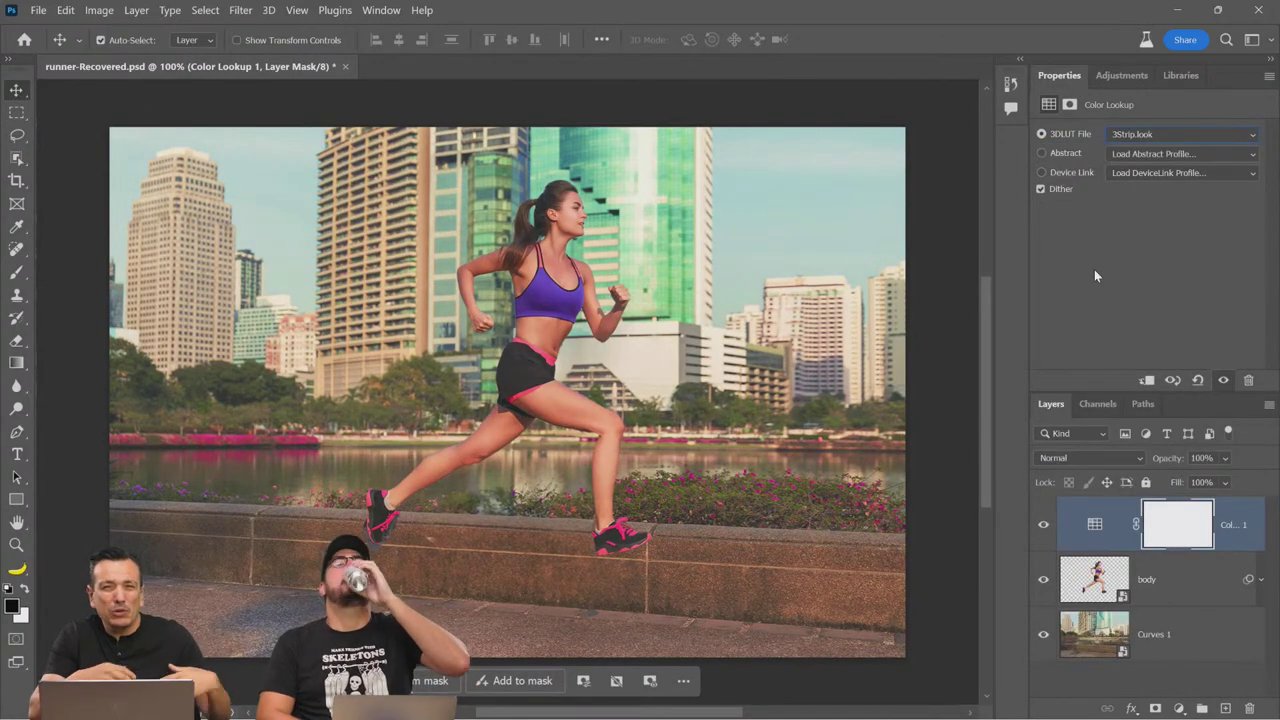
pyautogui.press('Down')
pyautogui.press('Down')
pyautogui.press('Down')
pyautogui.press('Down')
pyautogui.press('Down')
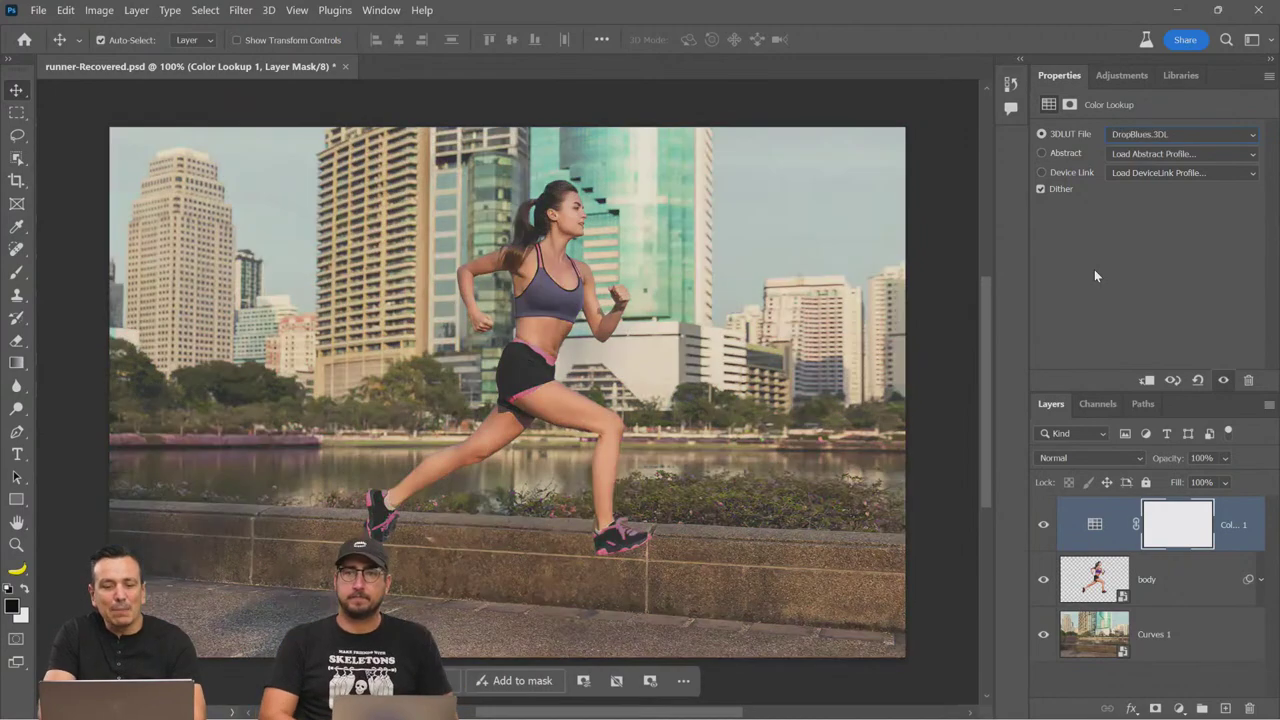
# Step: Compare the photo with and without the DropBlues.3DL Color Lookup adjustment, and save the document
pyautogui.press('Down')
pyautogui.press('Up')
pyautogui.click(1043, 524)
pyautogui.click(1043, 524)
pyautogui.click(1043, 524)
pyautogui.click(1043, 524)
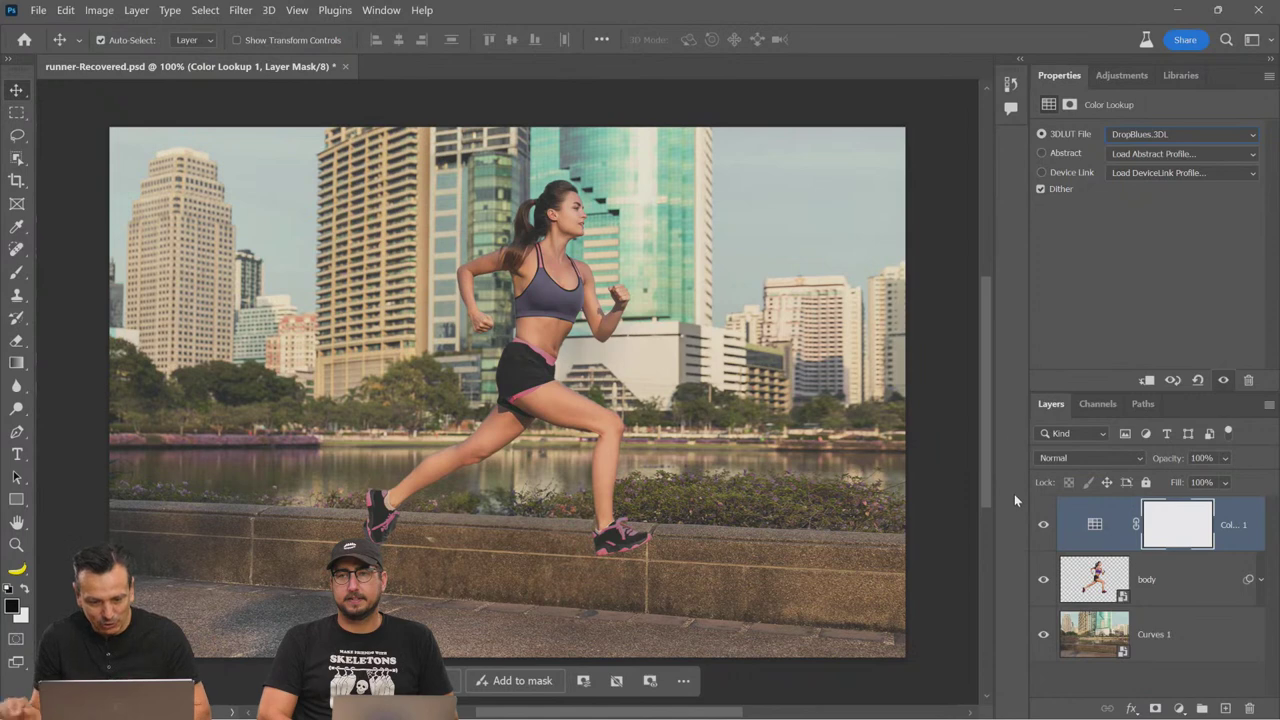
pyautogui.hotkey('ctrl', 's')
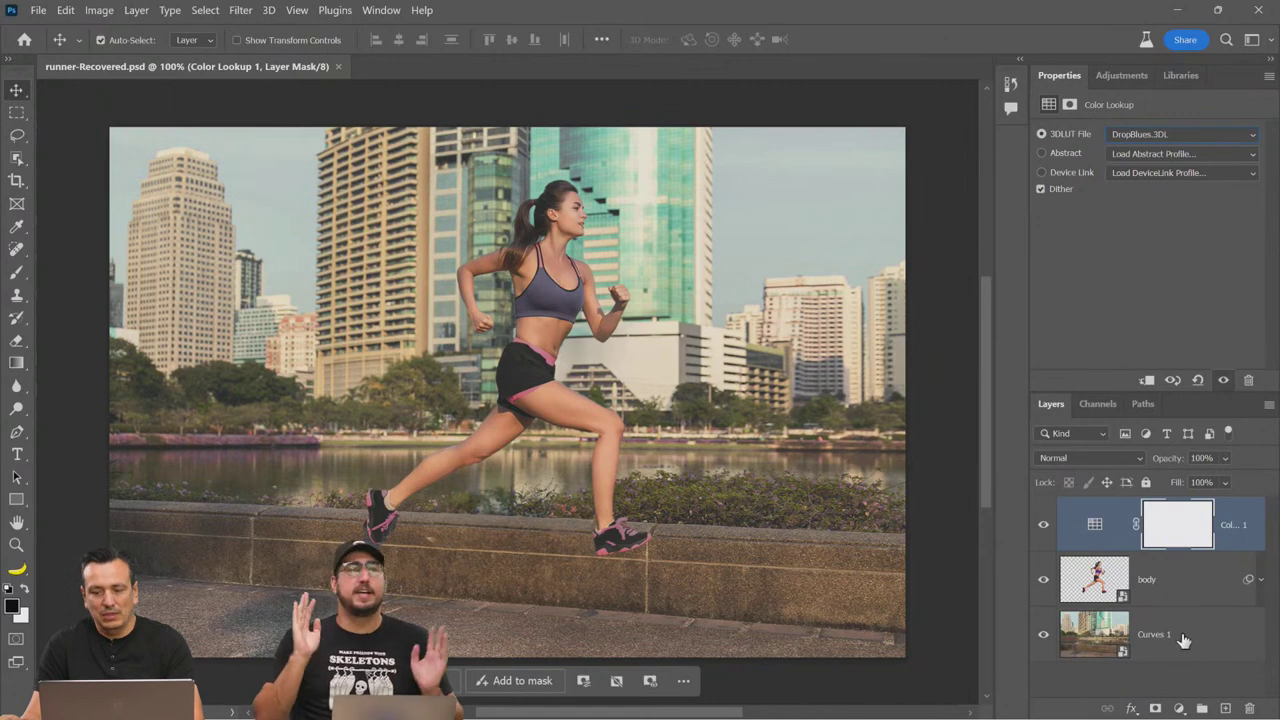
# Step: Deselect all layers and toggle the Color Lookup layer's visibility to compare the color grade before and after
pyautogui.click(1162, 666)
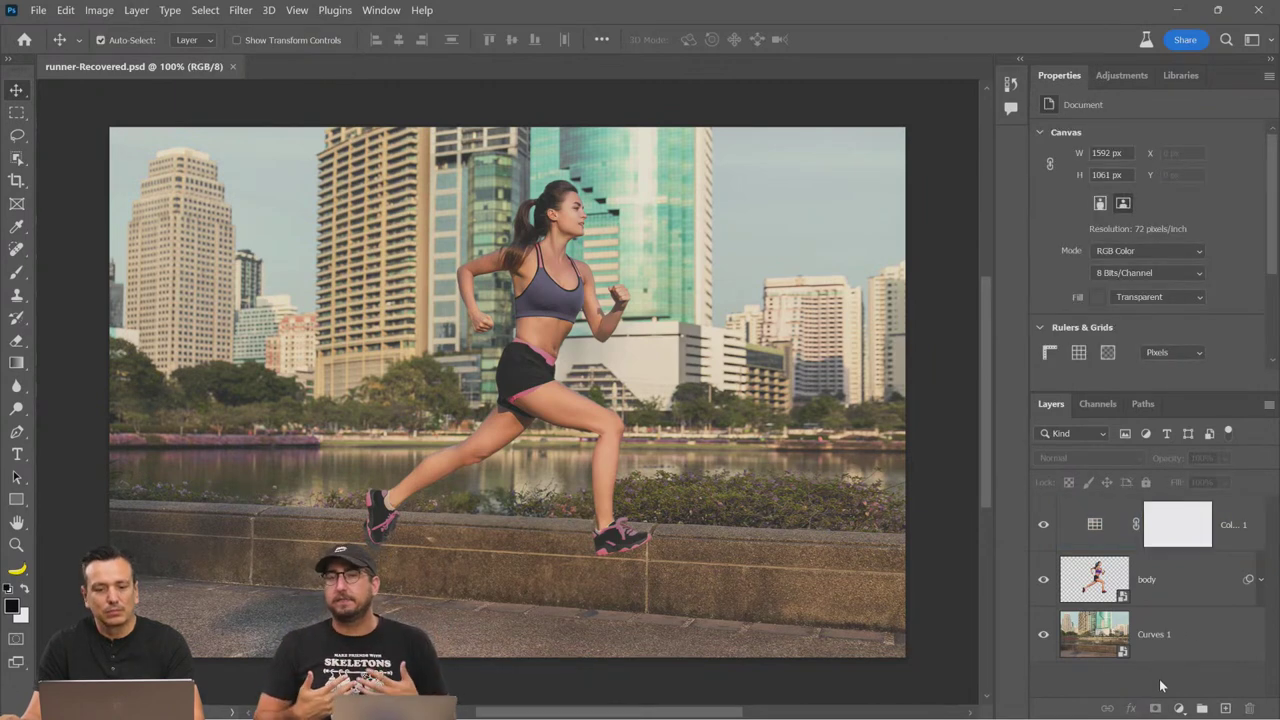
pyautogui.click(1043, 524)
pyautogui.click(1043, 524)
pyautogui.click(1042, 525)
pyautogui.click(1042, 525)
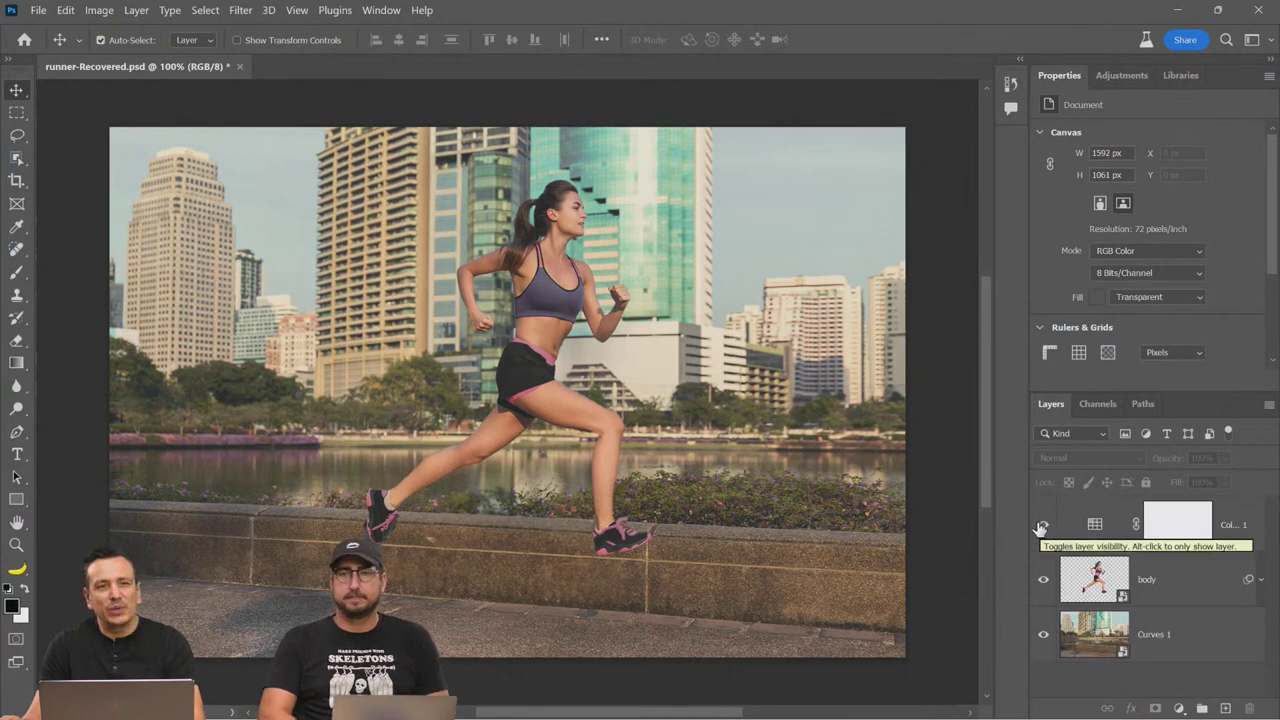
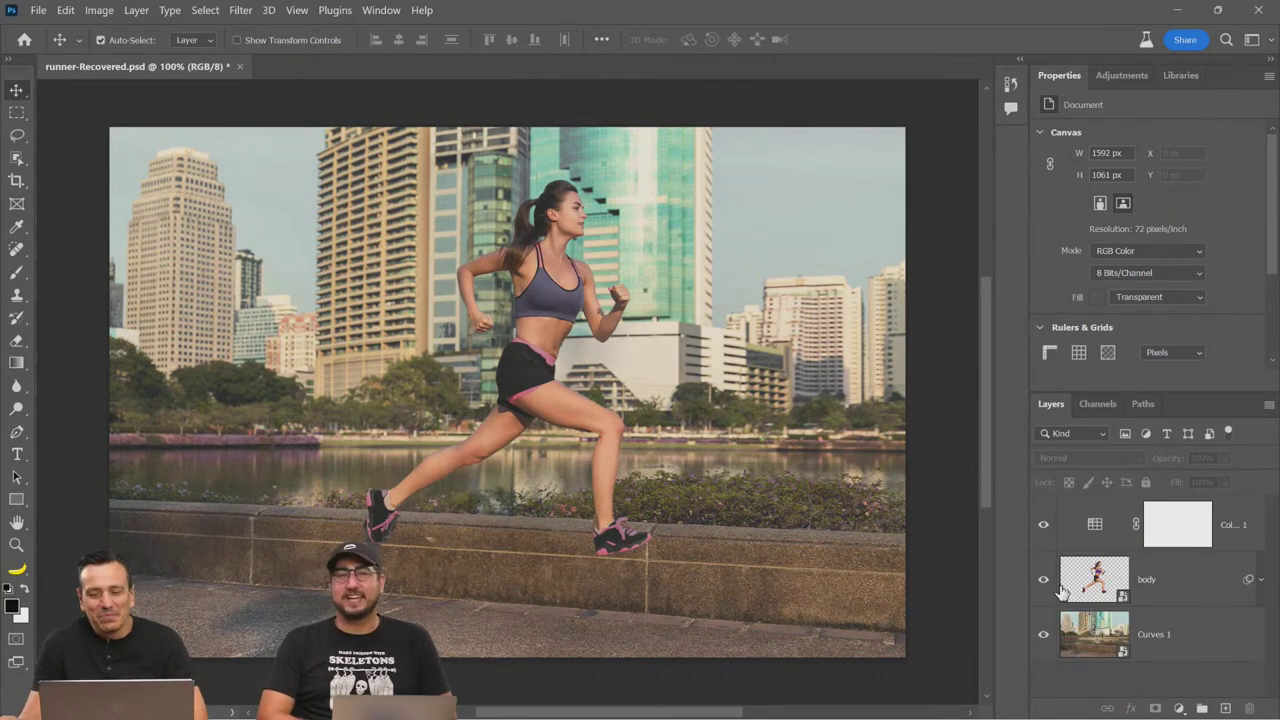
pyautogui.click(37, 10)
pyautogui.moveTo(99, 10)
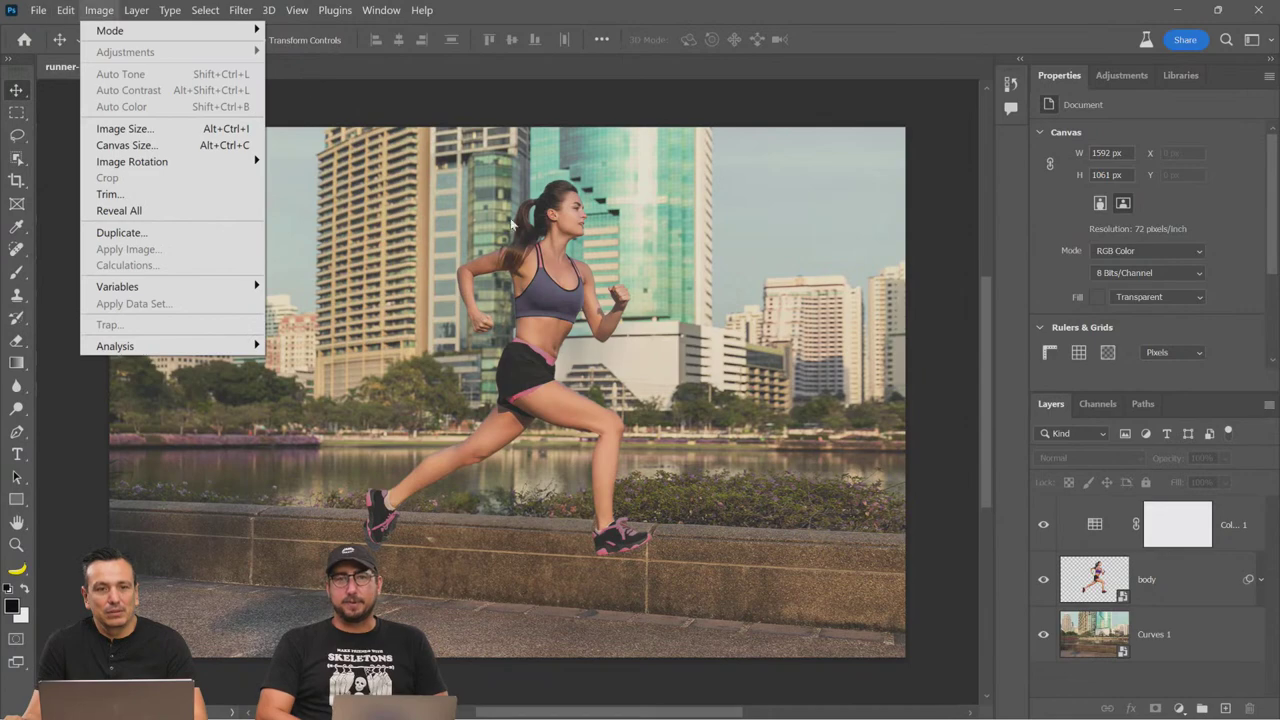
pyautogui.click(557, 320)
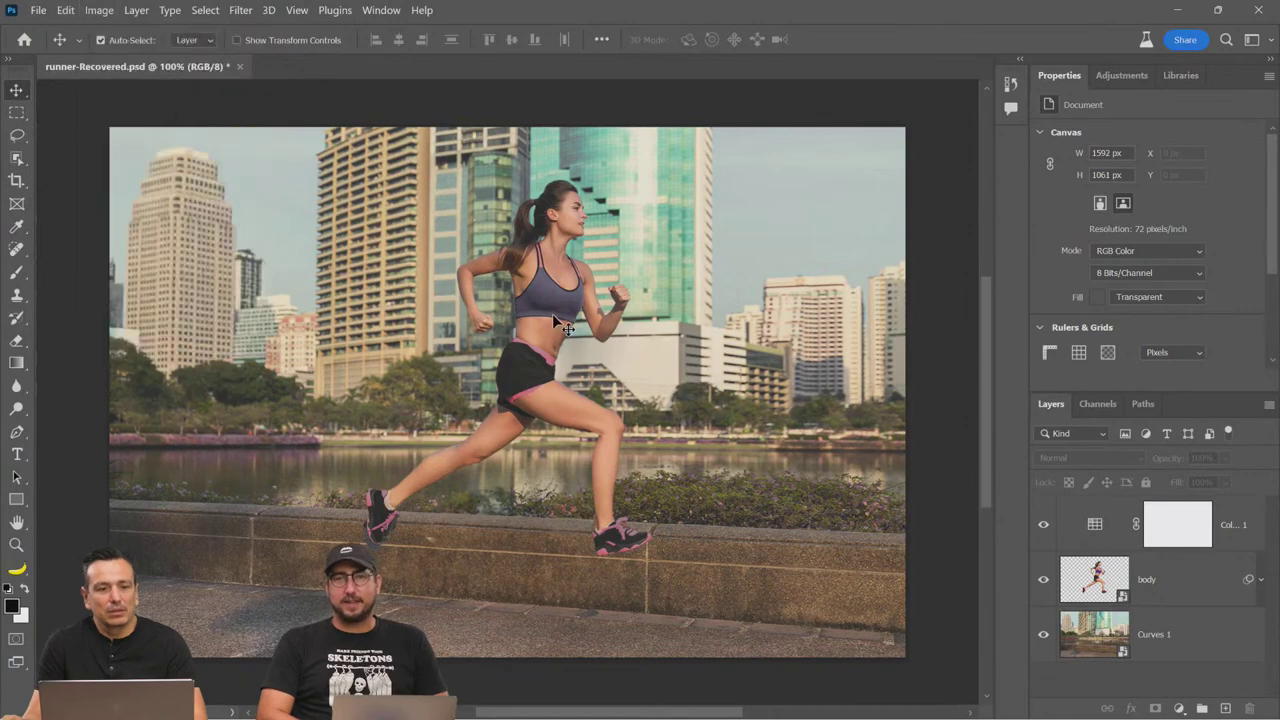
pyautogui.click(38, 10)
pyautogui.click(58, 48)
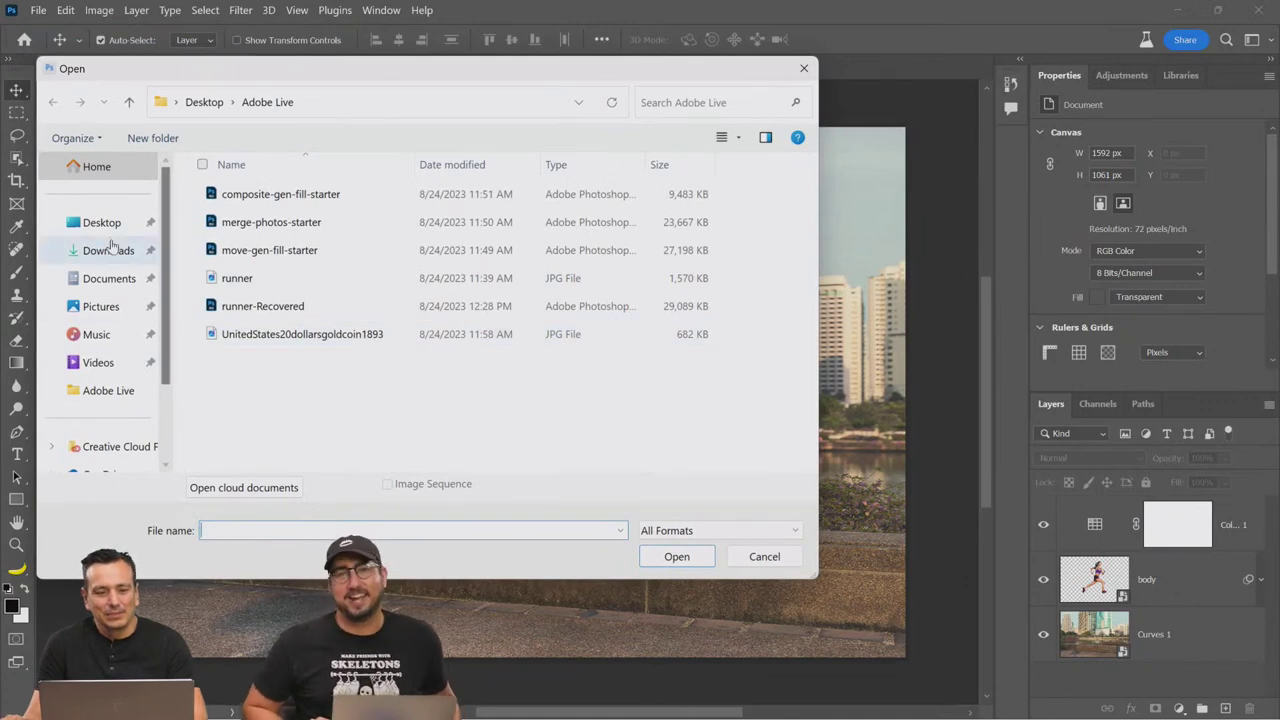
pyautogui.click(803, 68)
# Step: Open the AdobeStock_316355407 coin image from the Desktop folder
pyautogui.click(24, 39)
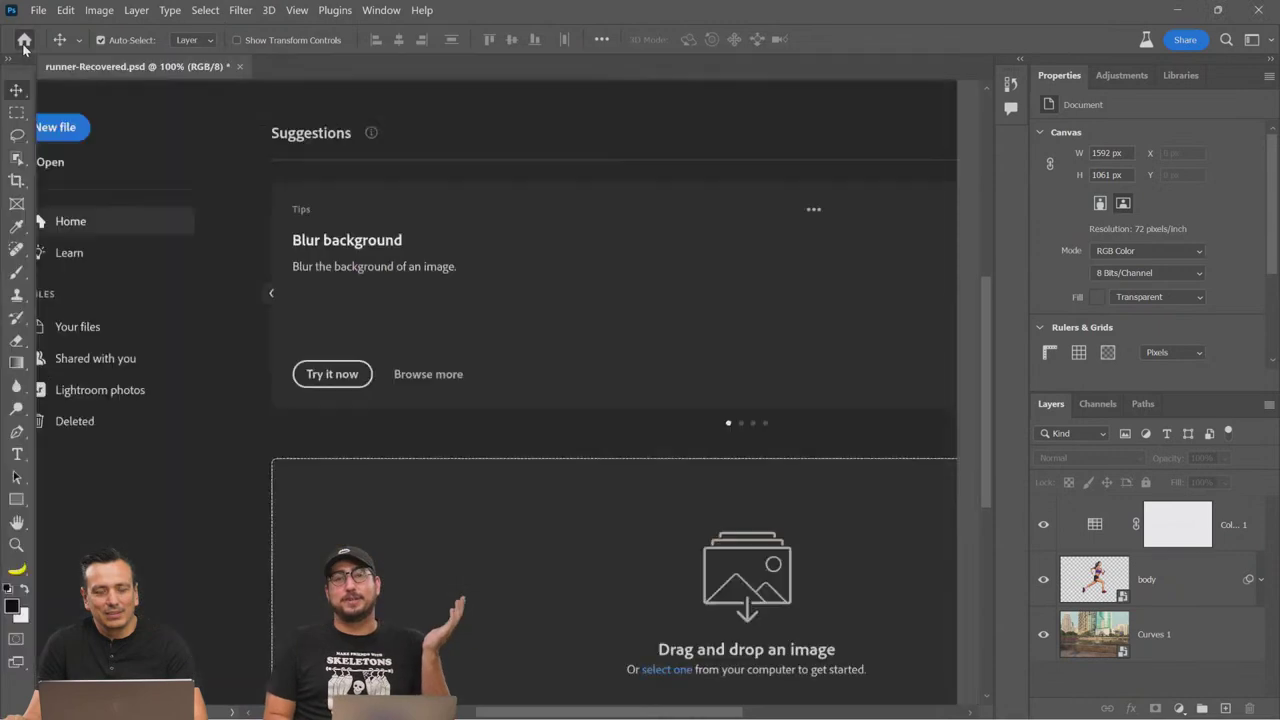
pyautogui.click(45, 175)
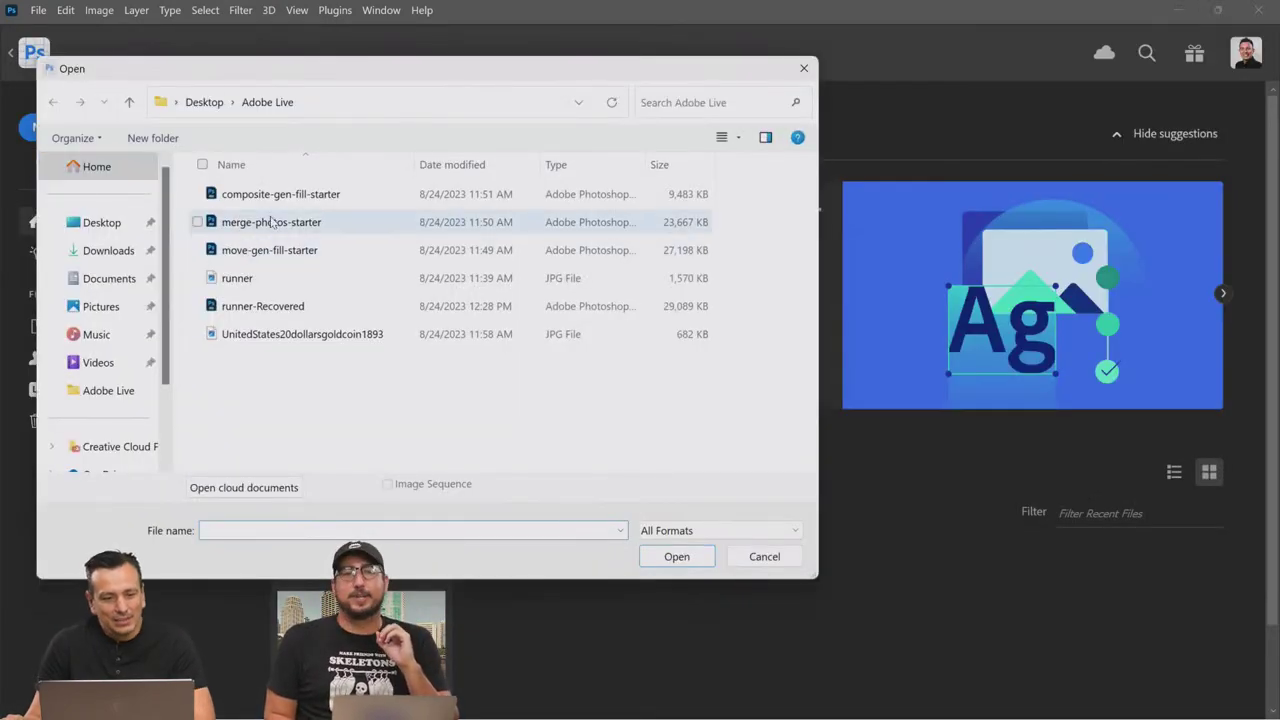
pyautogui.click(103, 233)
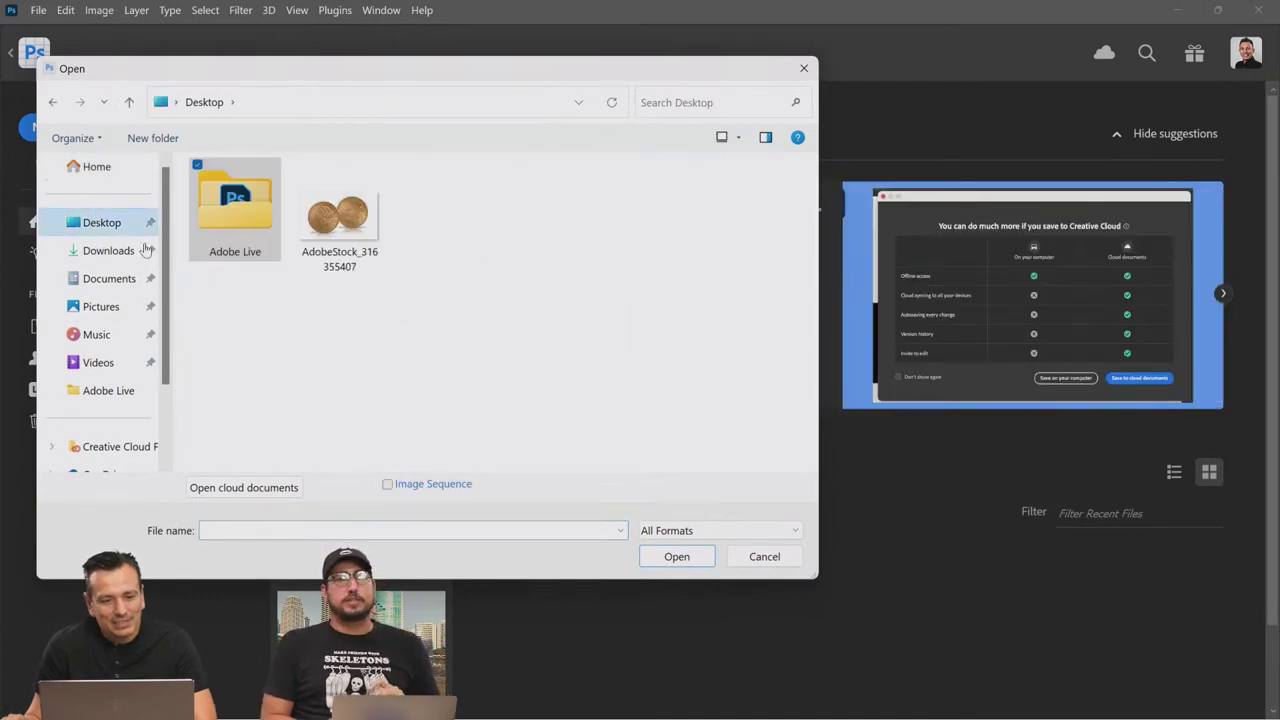
pyautogui.doubleClick(349, 222)
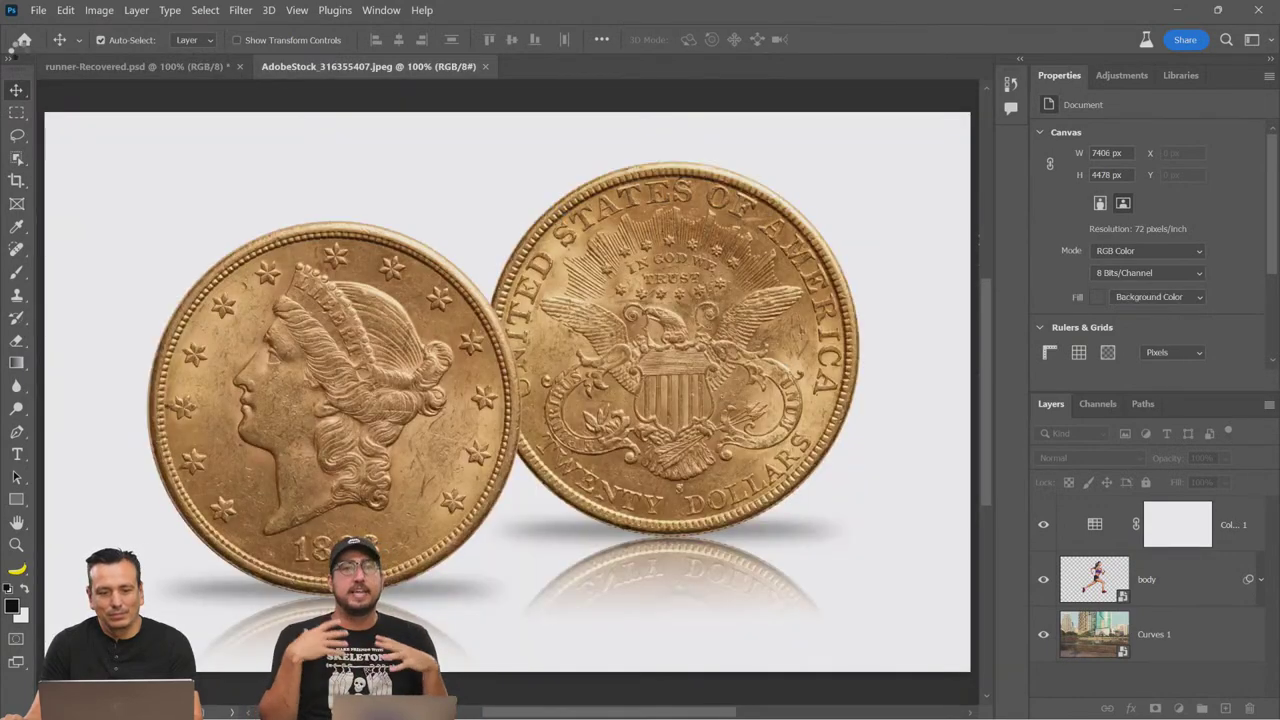
# Step: Switch from the Rectangular Marquee to the Elliptical Marquee tool
pyautogui.click(17, 112)
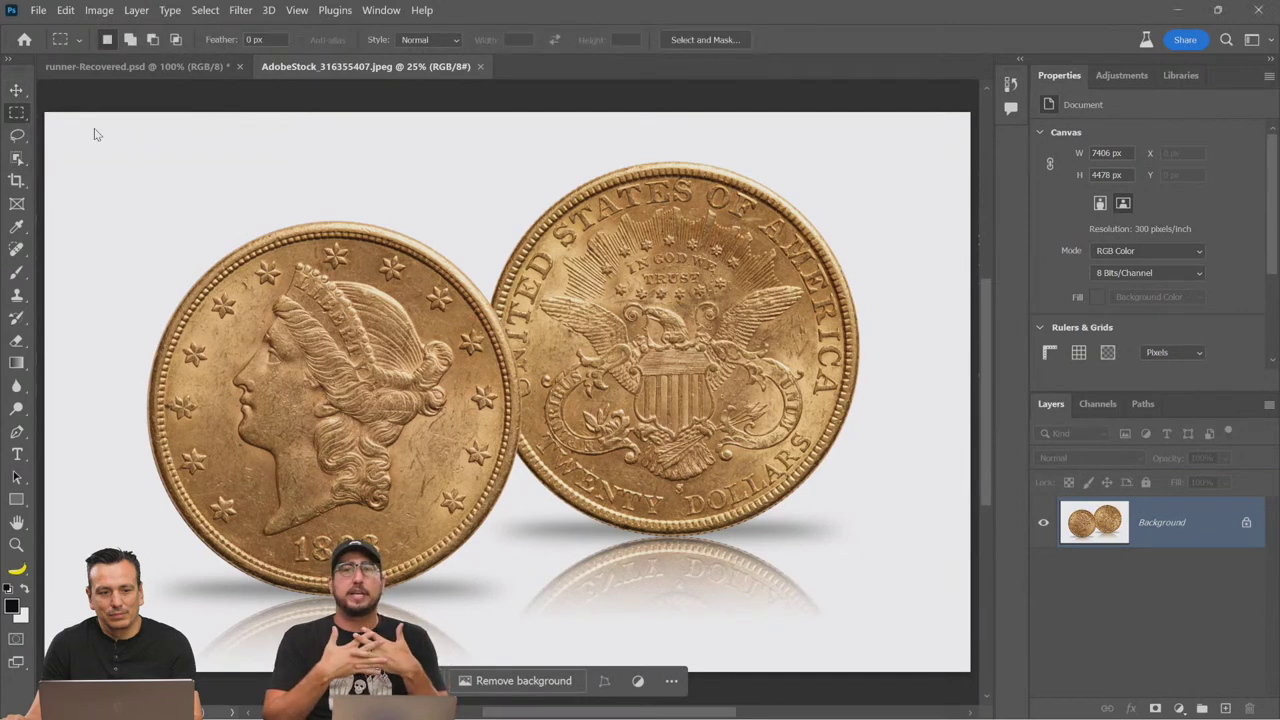
pyautogui.rightClick(18, 117)
pyautogui.click(76, 112)
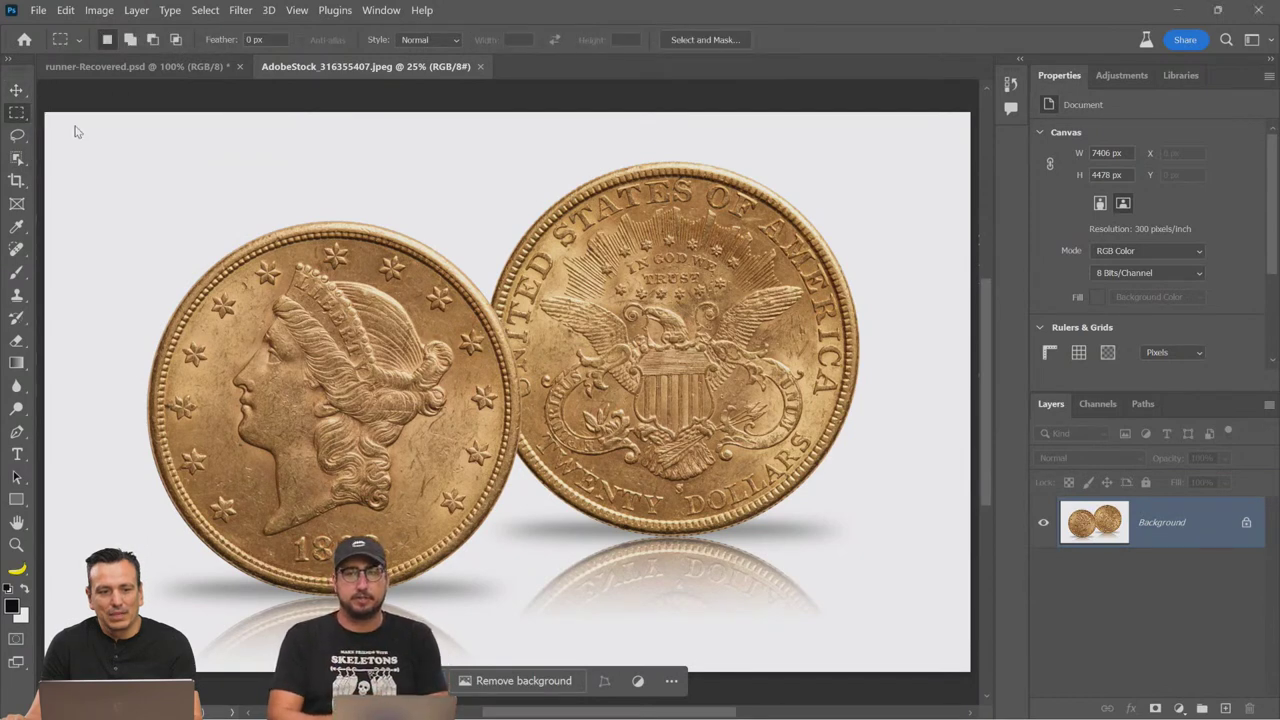
pyautogui.keyDown('alt'); pyautogui.click(22, 120); pyautogui.keyUp('alt')
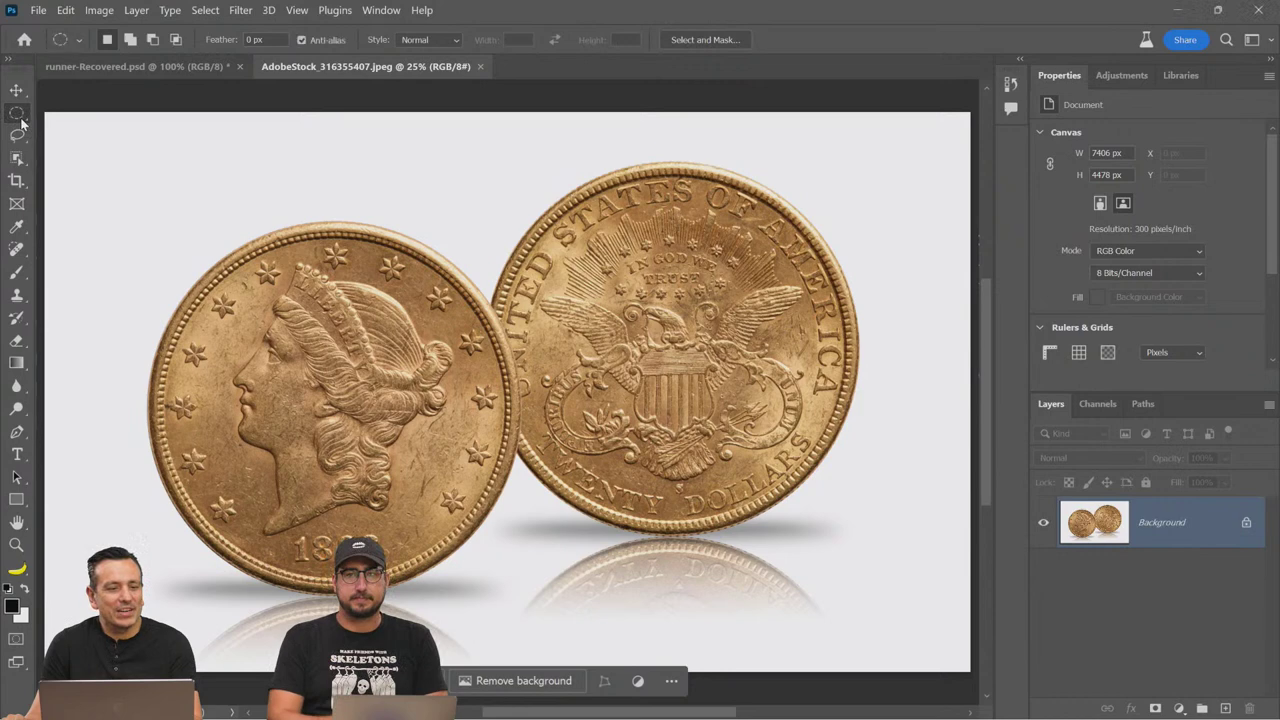
pyautogui.rightClick(22, 120)
pyautogui.click(56, 131)
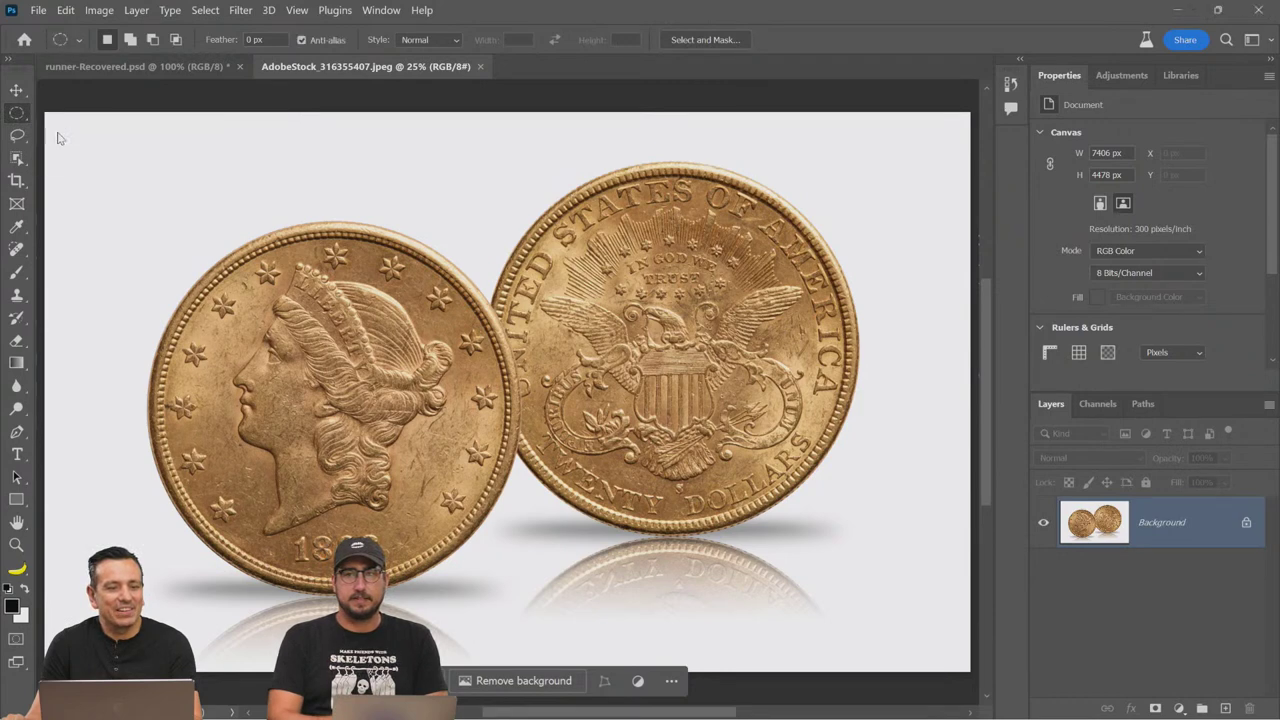
# Step: Resample the two-coin image to a resolution of 72 pixels/inch, with its dimensions expressed in pixels
pyautogui.click(38, 10)
pyautogui.click(38, 10)
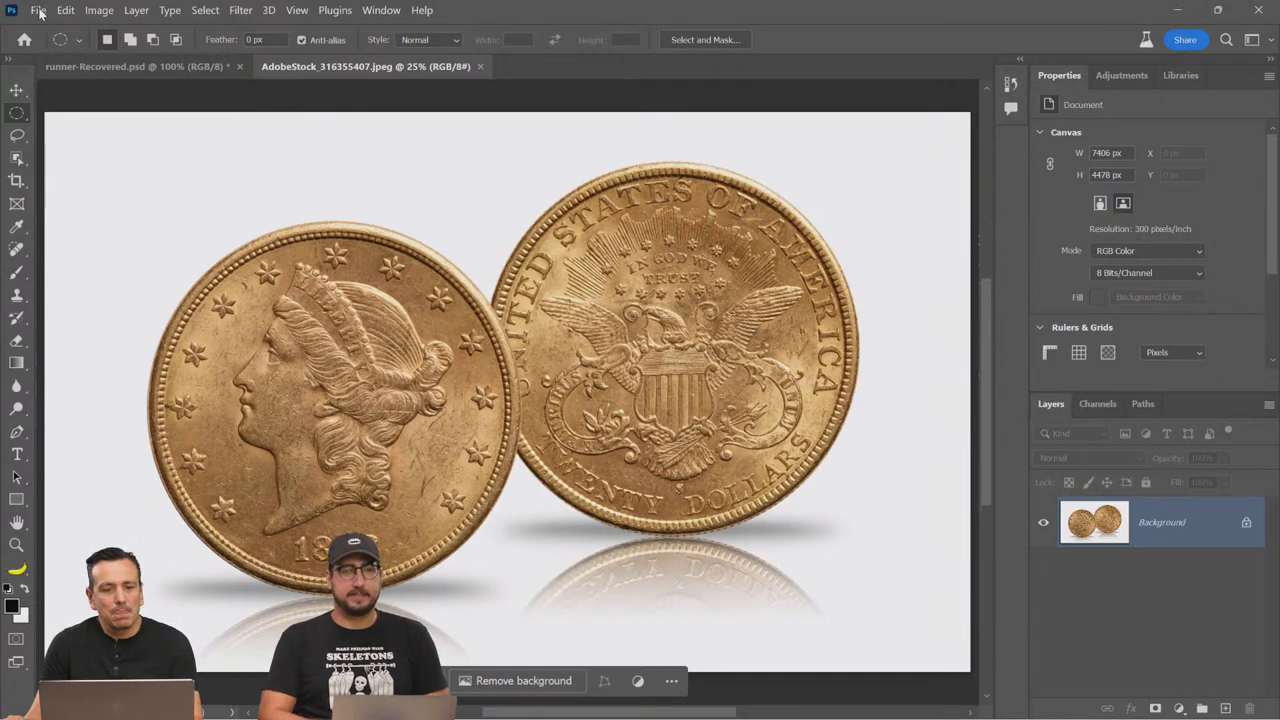
pyautogui.click(99, 12)
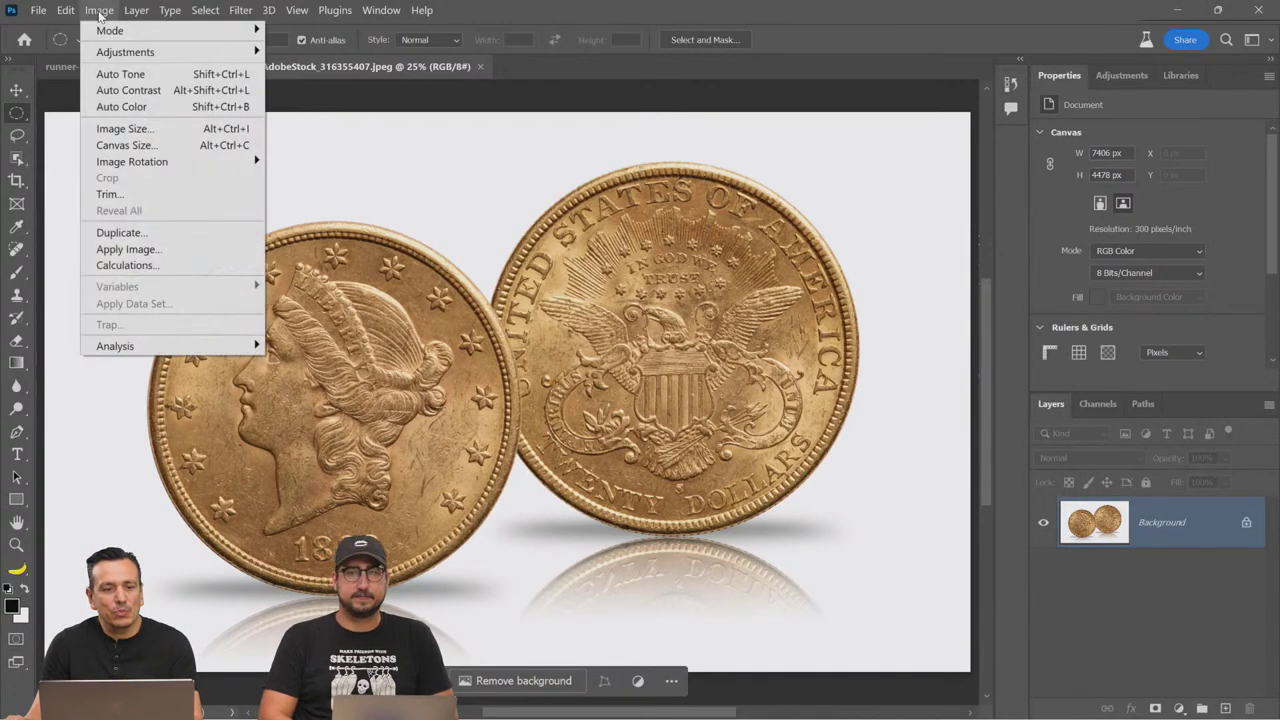
pyautogui.click(128, 135)
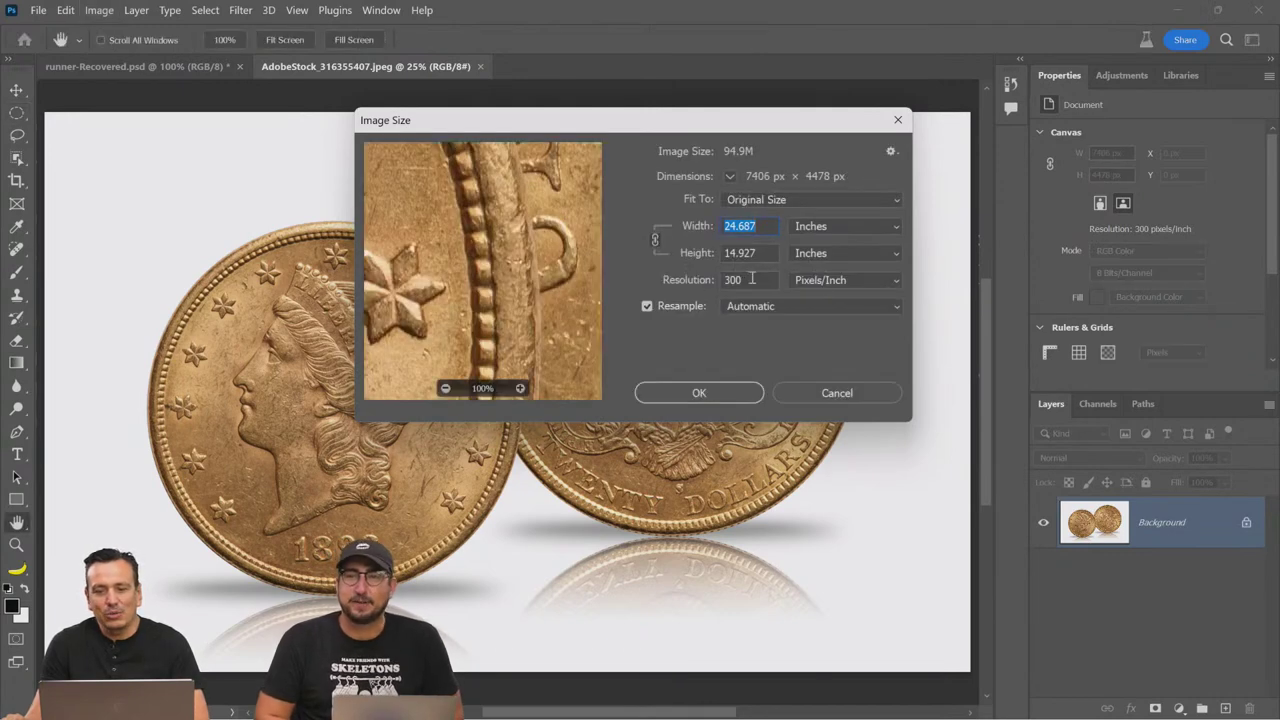
pyautogui.doubleClick(752, 279)
pyautogui.write('72')
pyautogui.click(818, 228)
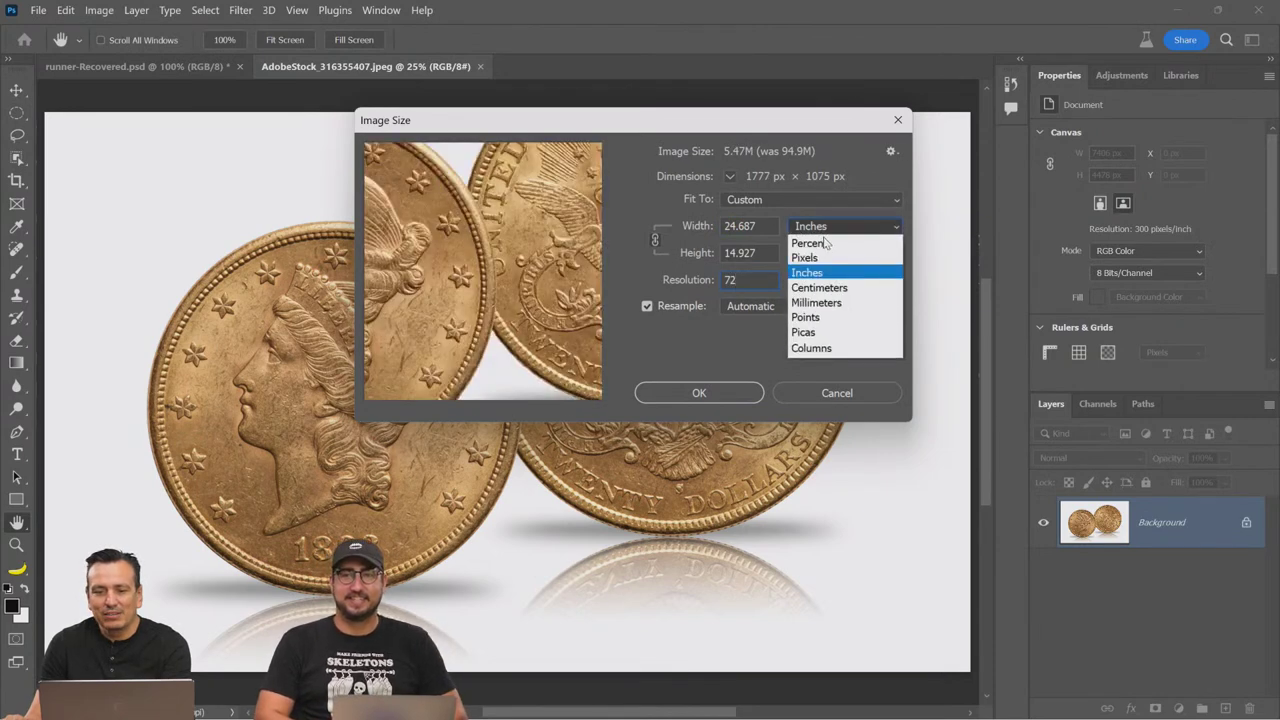
pyautogui.click(826, 257)
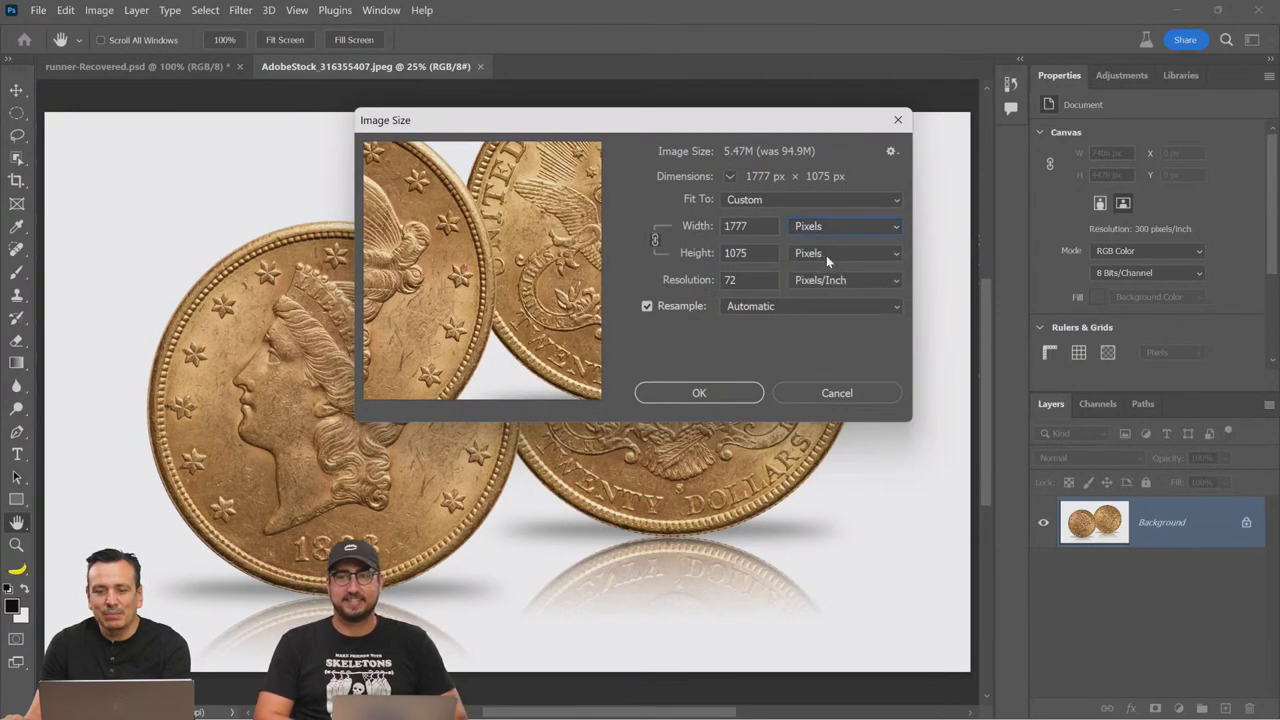
pyautogui.click(736, 393)
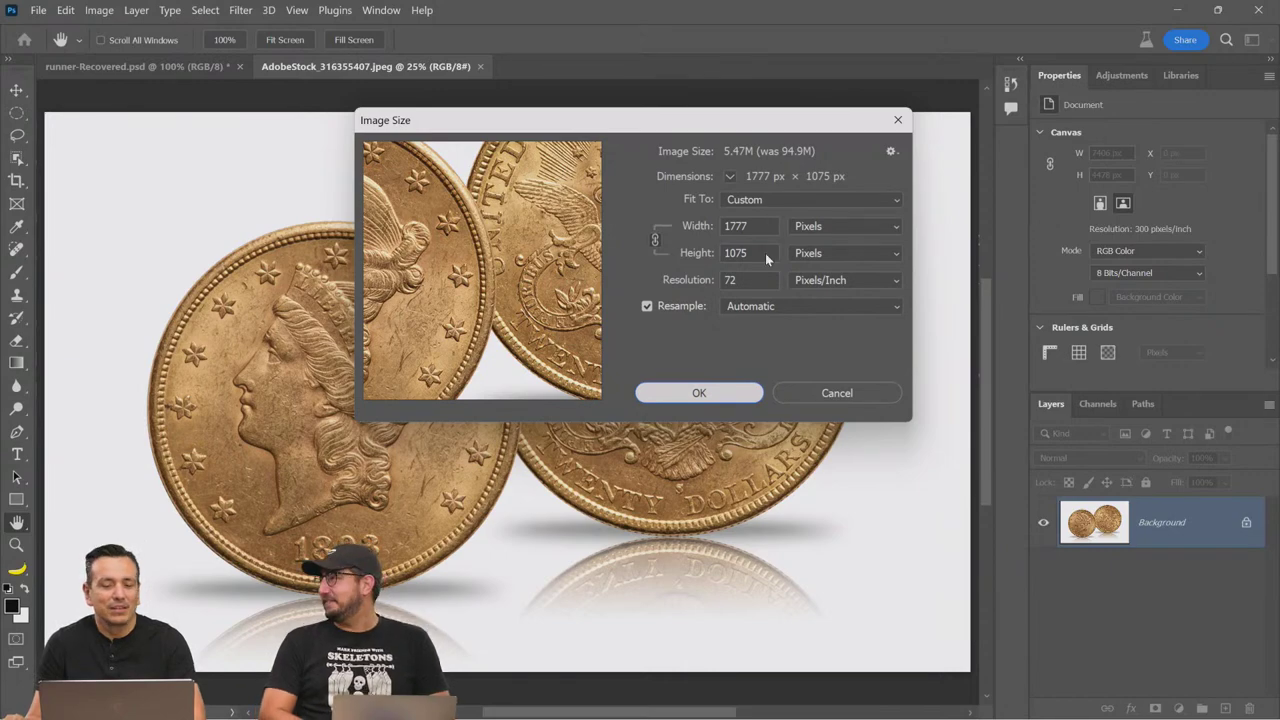
pyautogui.click(725, 400)
# Step: Fit the resized coin image in view and save it as a JPEG at quality 8 with the Baseline ("Standard") format
pyautogui.press('m')
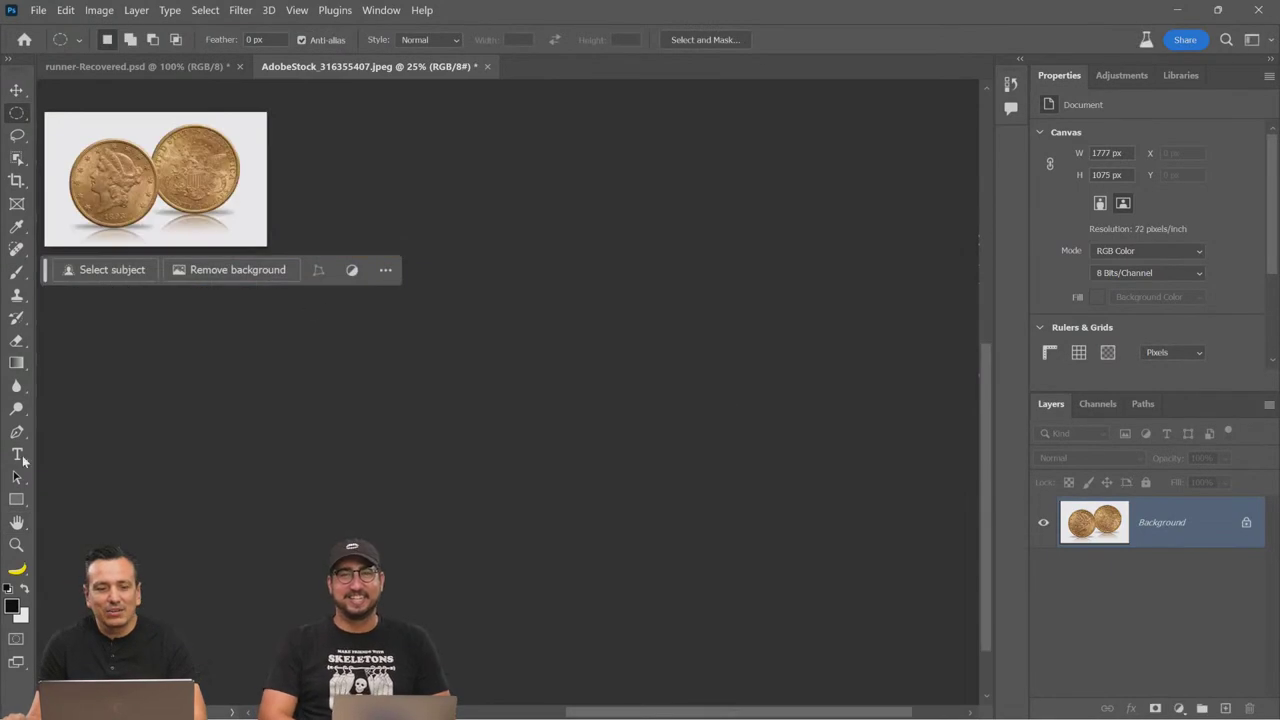
pyautogui.doubleClick(16, 522)
pyautogui.hotkey('ctrl', 's')
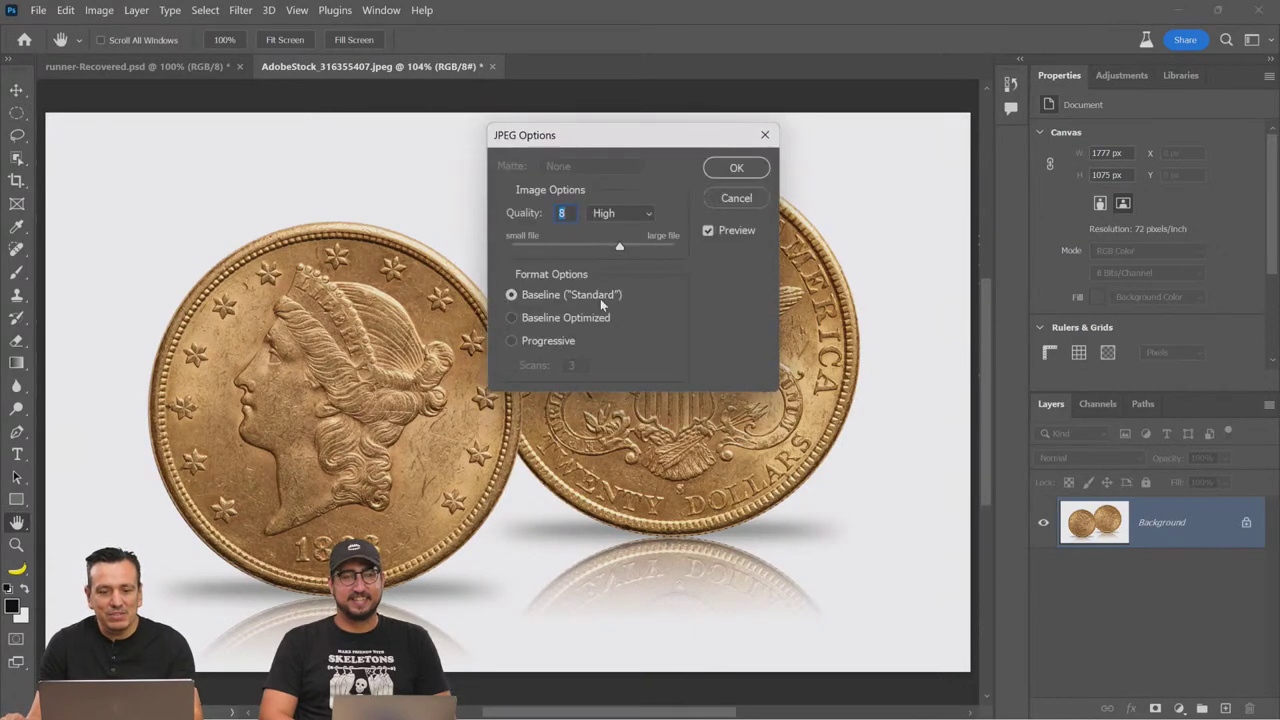
pyautogui.click(742, 166)
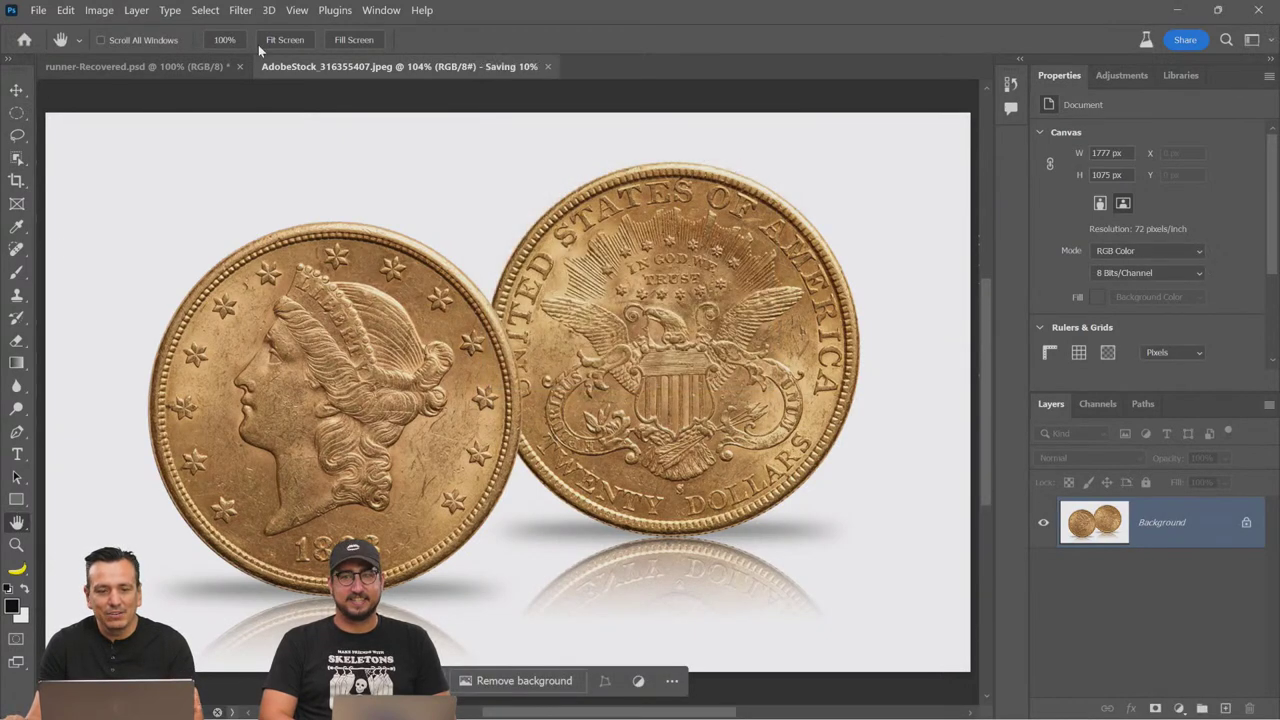
# Step: Open UnitedStates20dollarsgoldcoin1893 from the Adobe Live folder on the Desktop, and close the two-coin AdobeStock image
pyautogui.click(47, 17)
pyautogui.press('Escape')
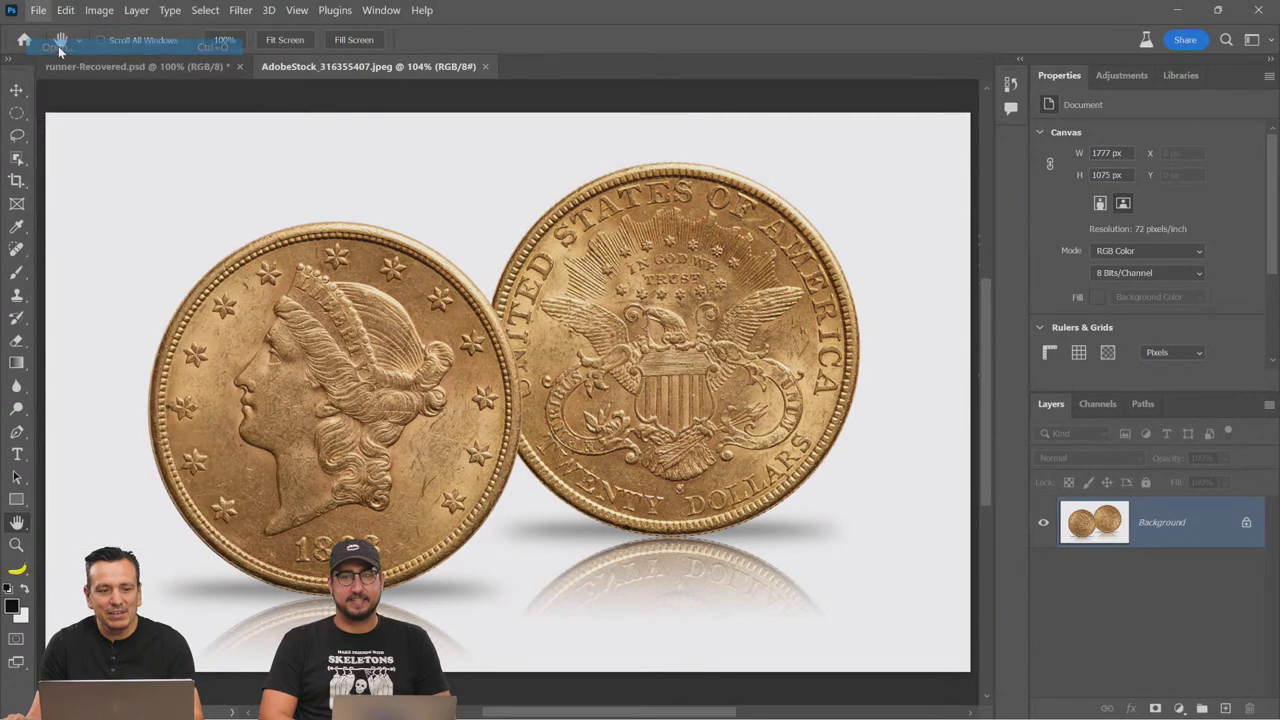
pyautogui.hotkey('ctrl', 'o')
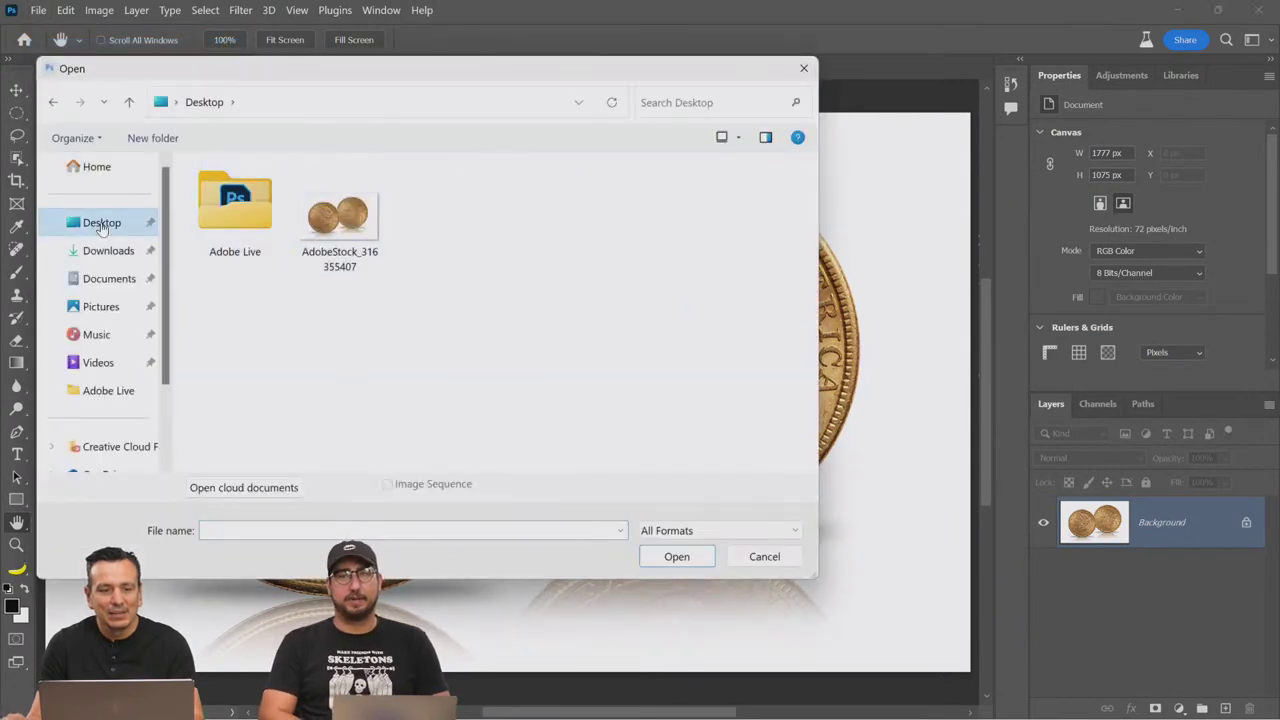
pyautogui.doubleClick(233, 210)
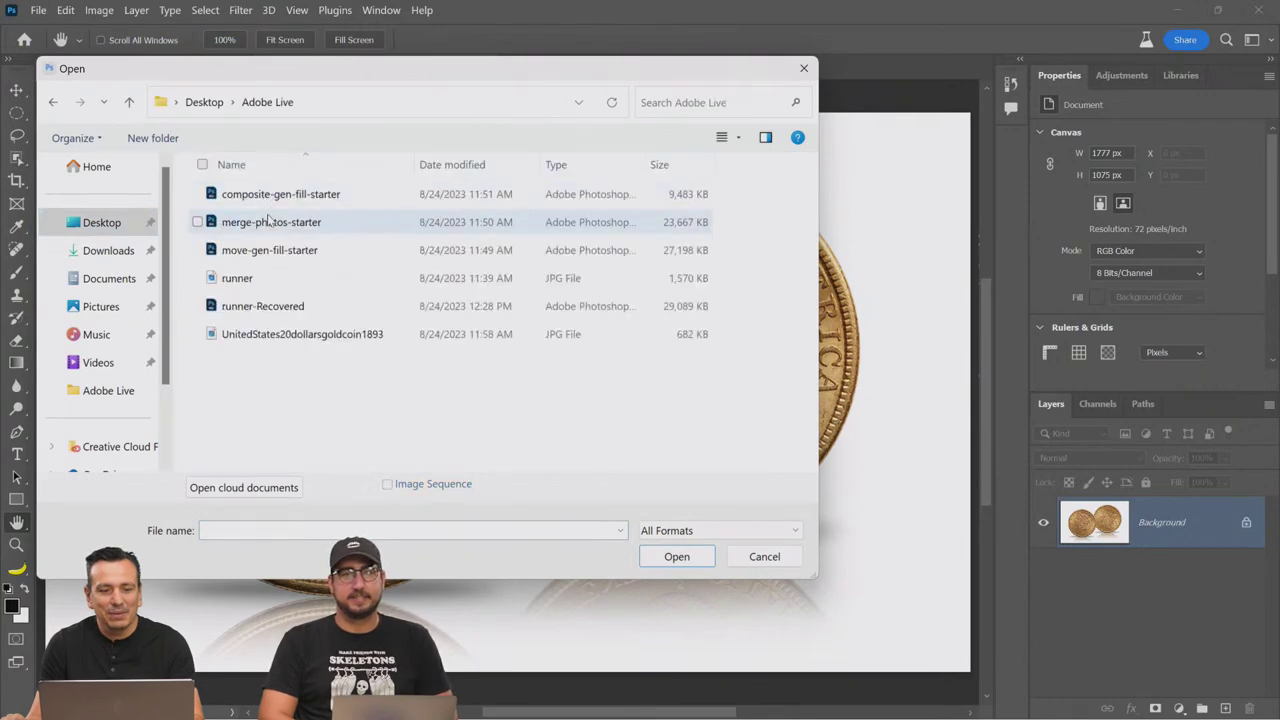
pyautogui.doubleClick(272, 338)
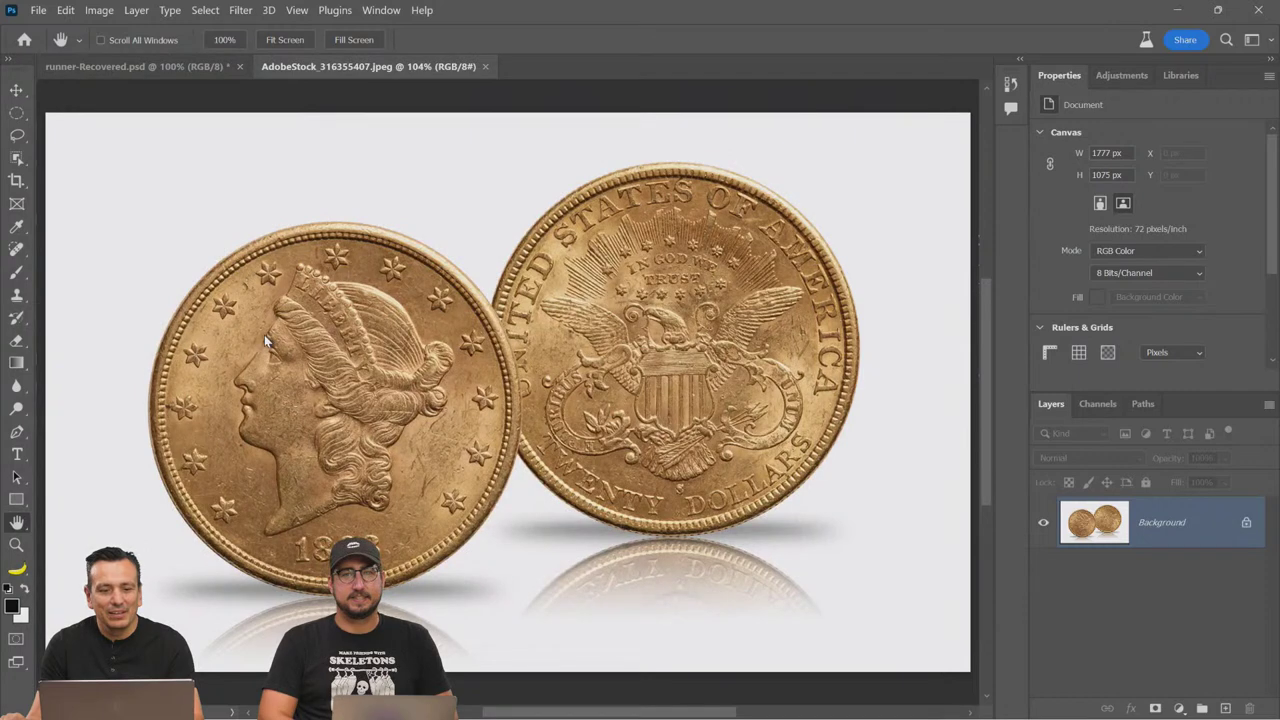
pyautogui.click(594, 67)
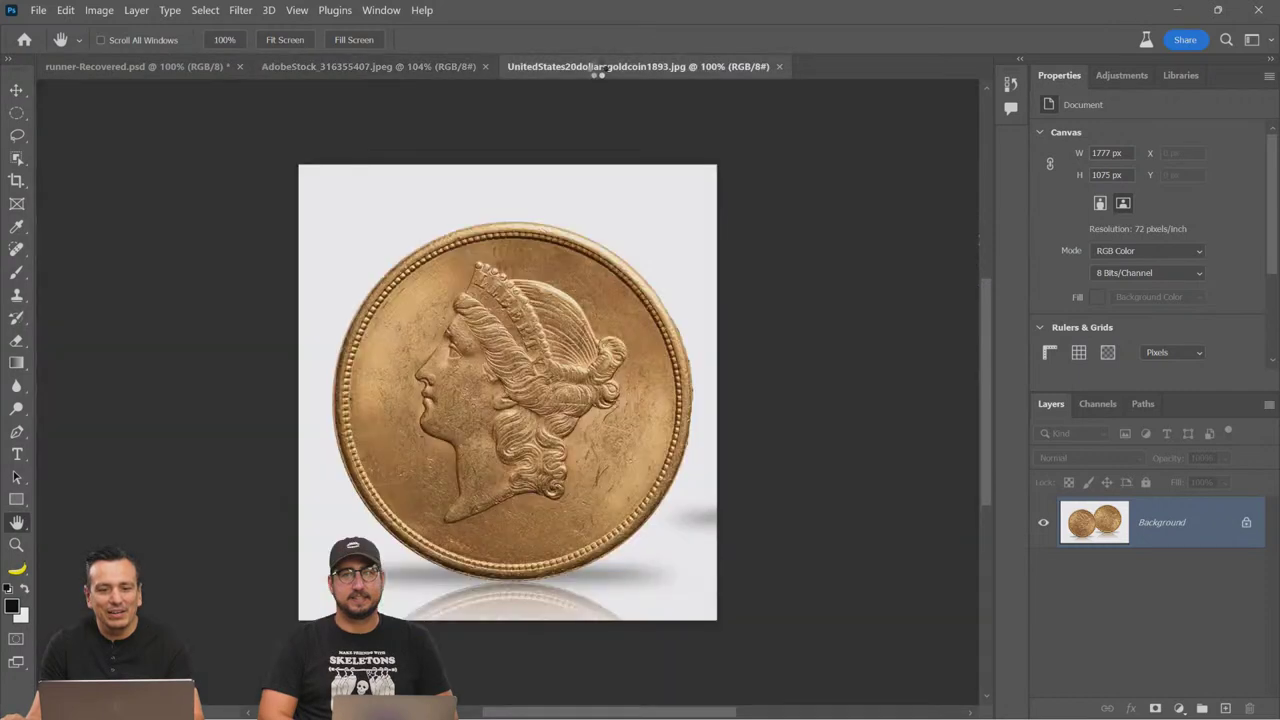
pyautogui.click(485, 67)
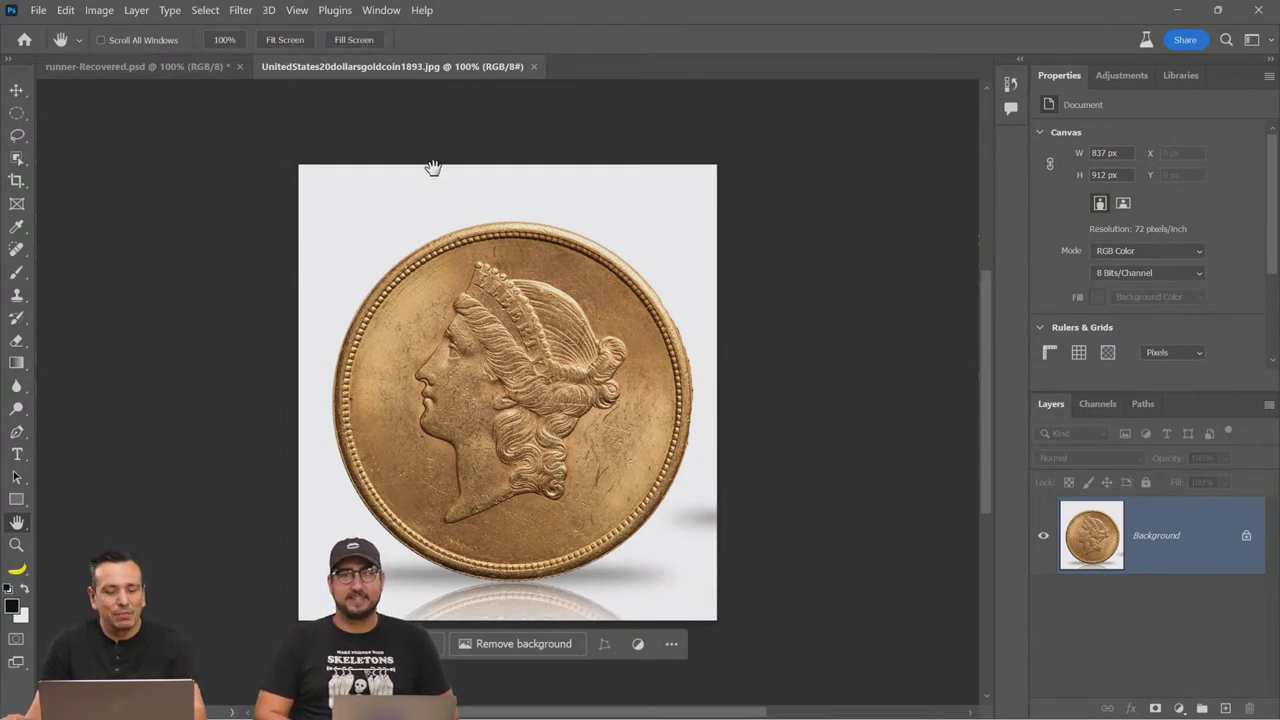
# Step: Open the runner JPG file from the Adobe Live folder and return to the single gold coin document
pyautogui.click(38, 10)
pyautogui.press('Escape')
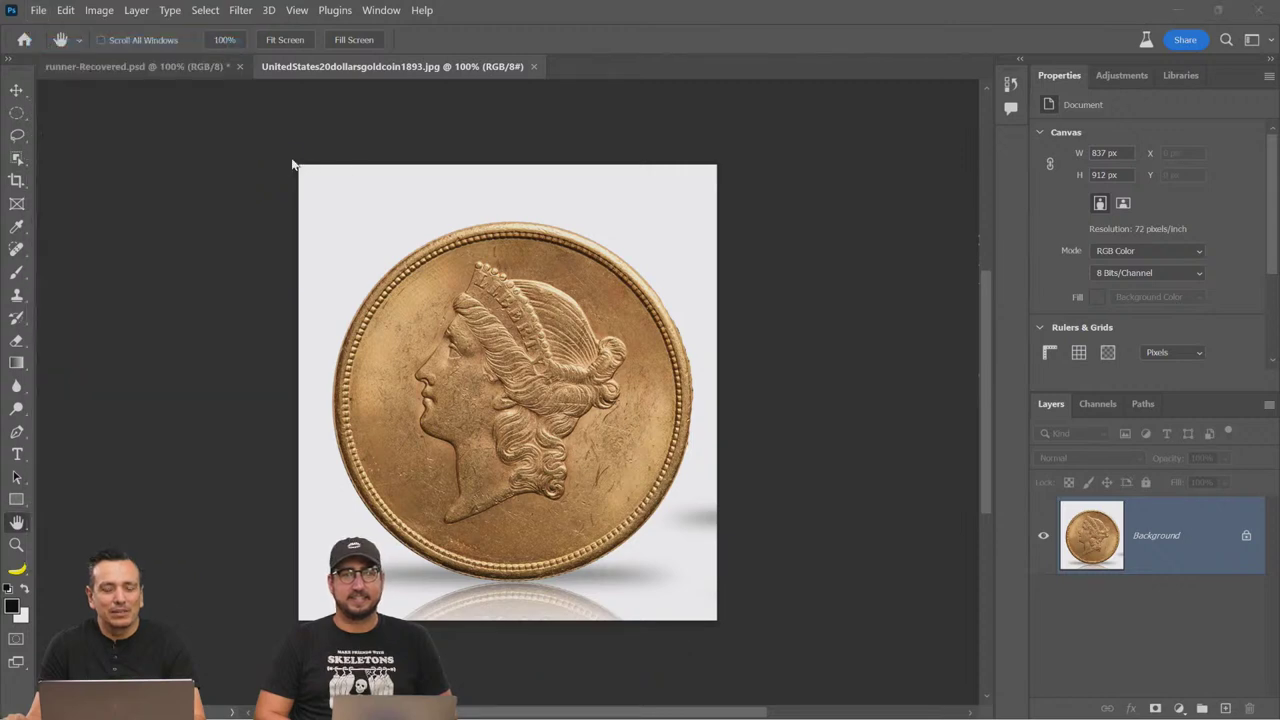
pyautogui.hotkey('ctrl', 'o')
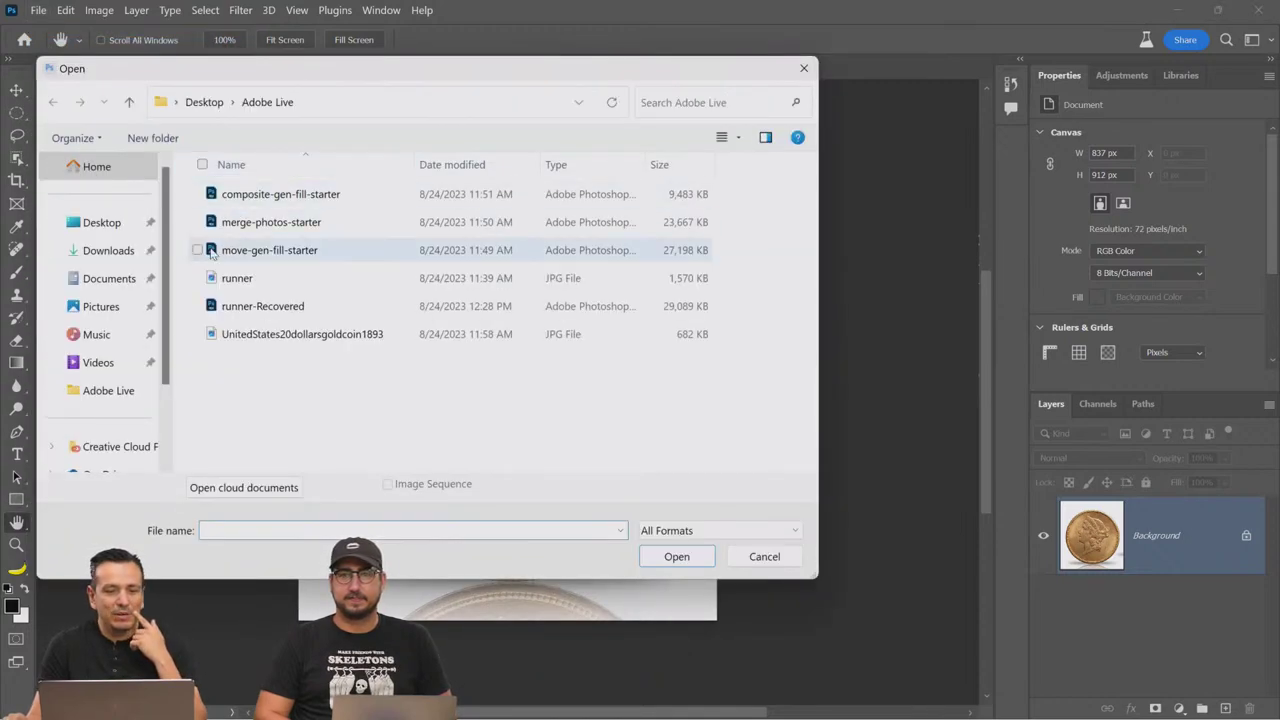
pyautogui.doubleClick(240, 280)
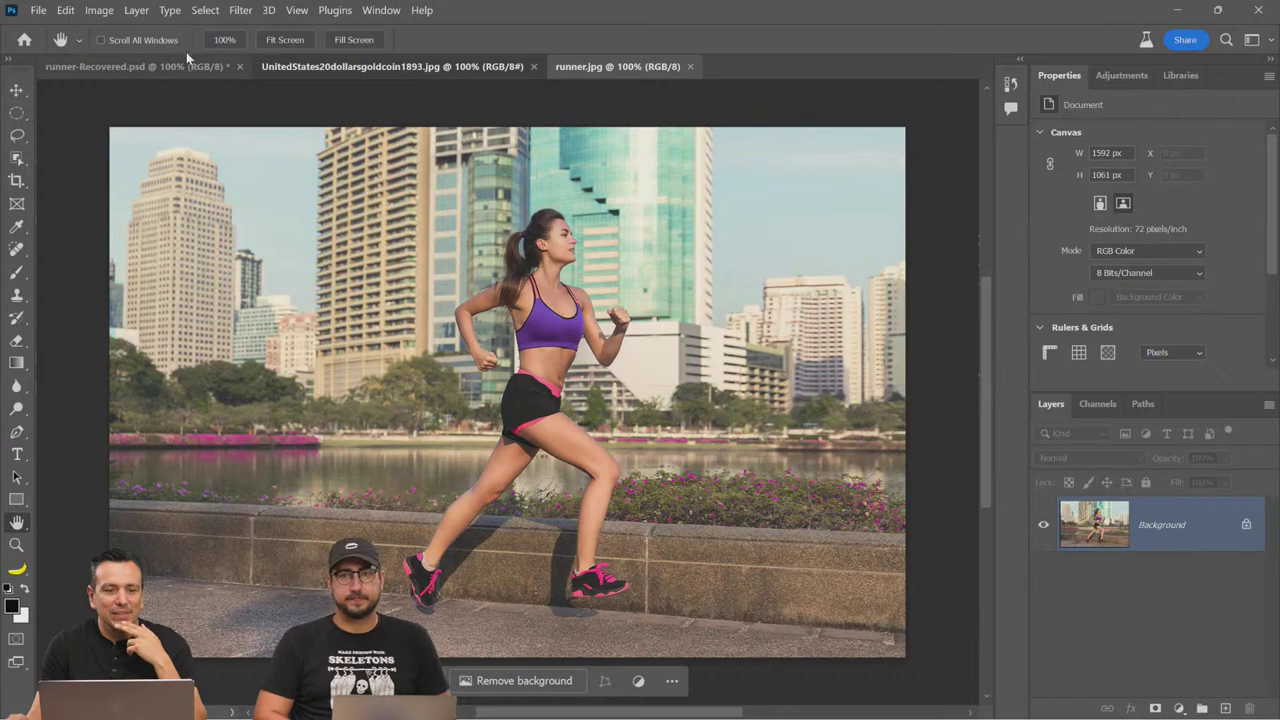
pyautogui.hotkey('ctrl', 'shift', 'Tab')
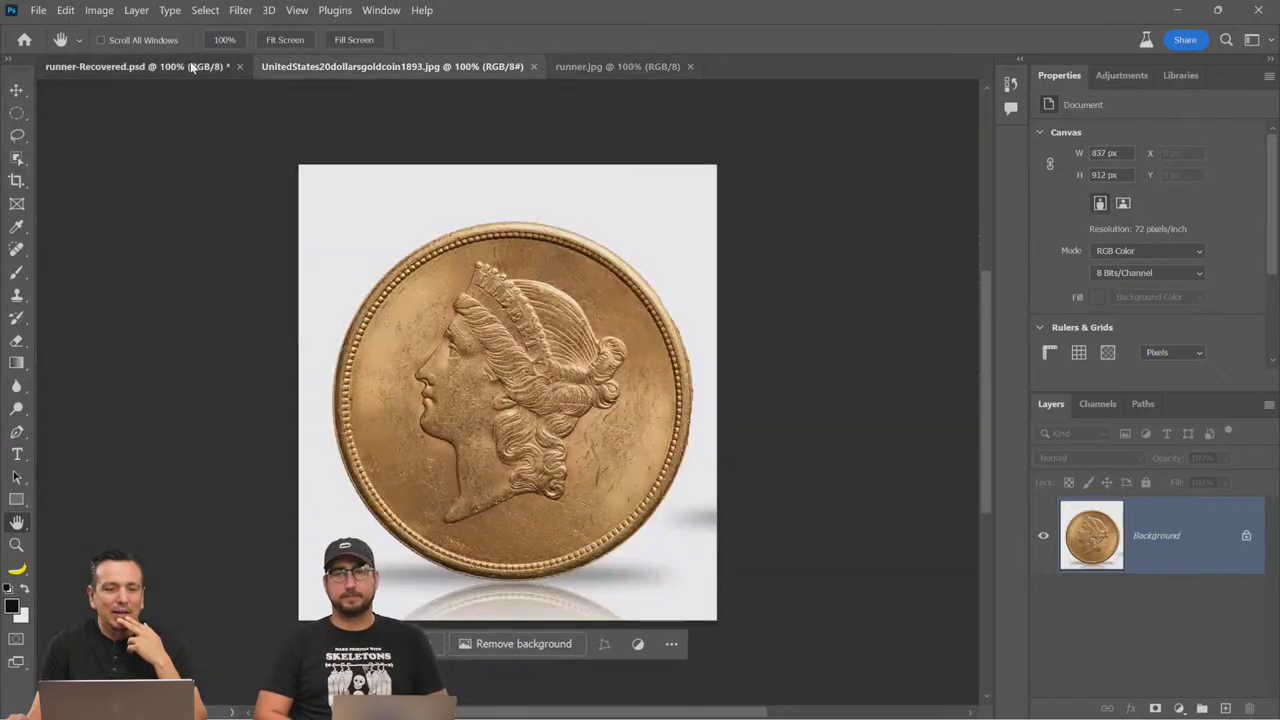
# Step: Close every document except the gold coin image, saving the changes to runner-Recovered.psd
pyautogui.click(190, 66)
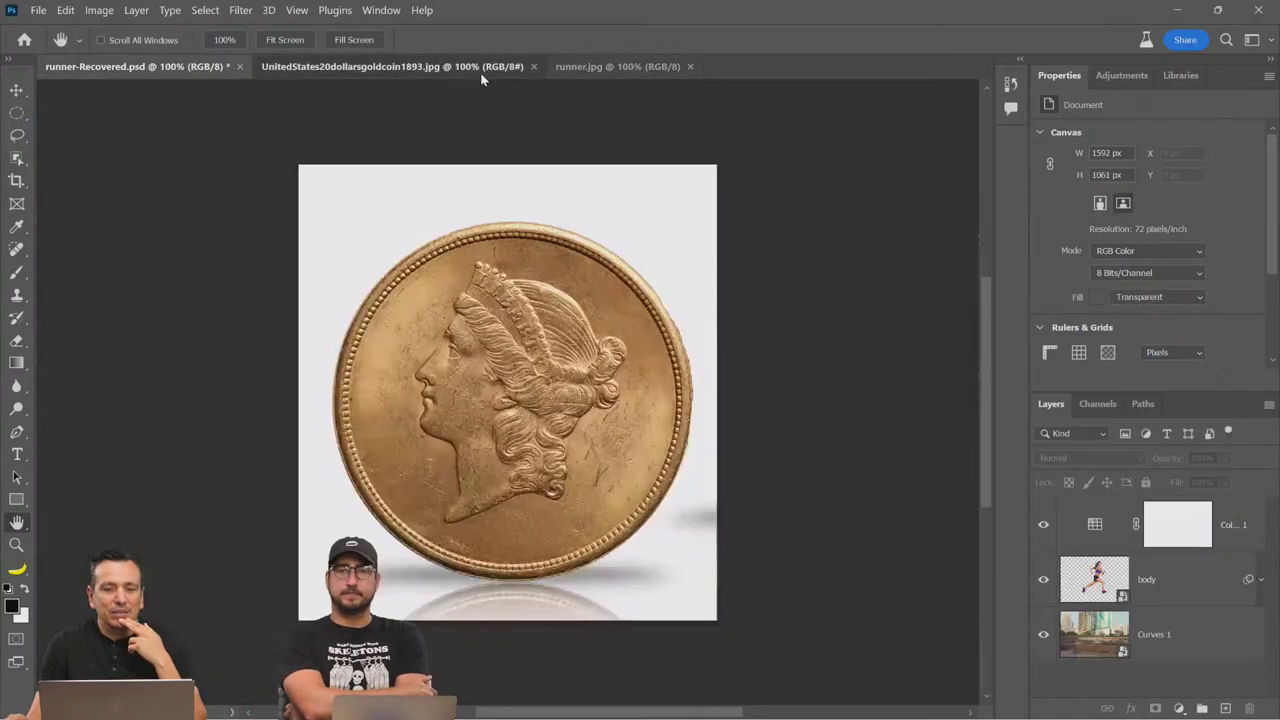
pyautogui.rightClick(502, 74)
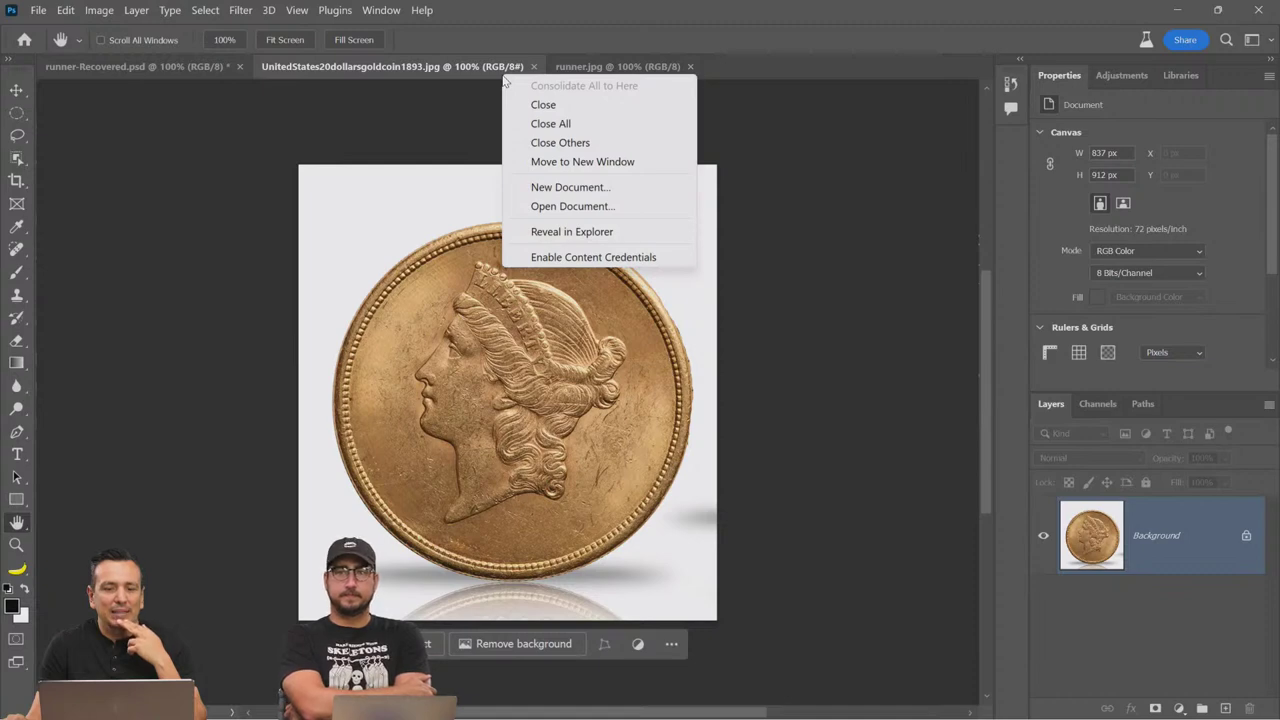
pyautogui.click(562, 143)
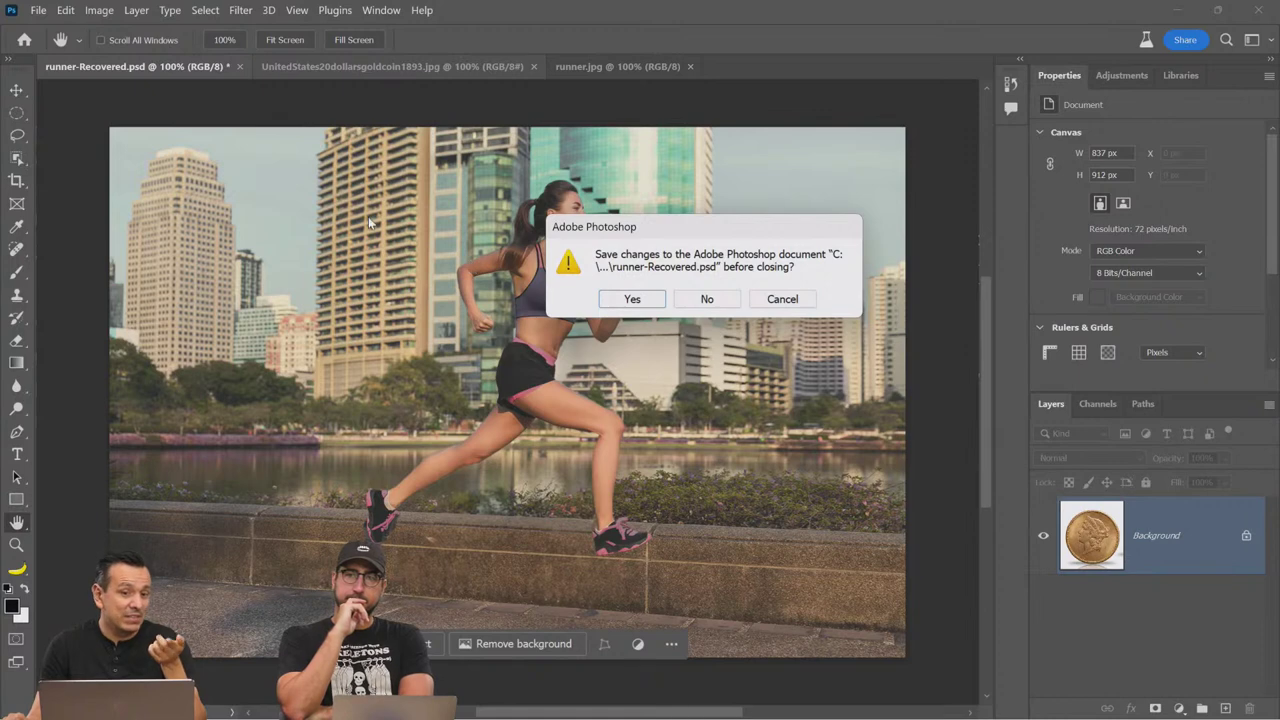
pyautogui.click(630, 300)
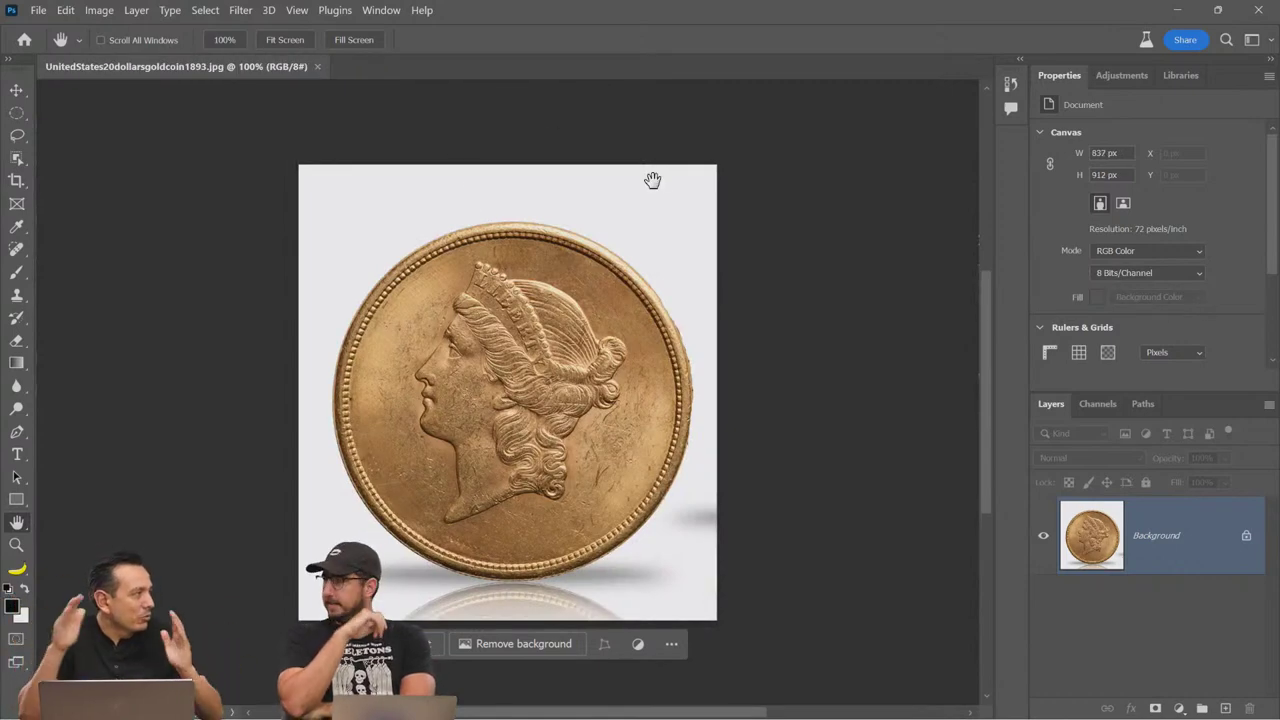
# Step: Reveal the gold coin image in its Adobe Live folder, and close the folder window
pyautogui.rightClick(195, 70)
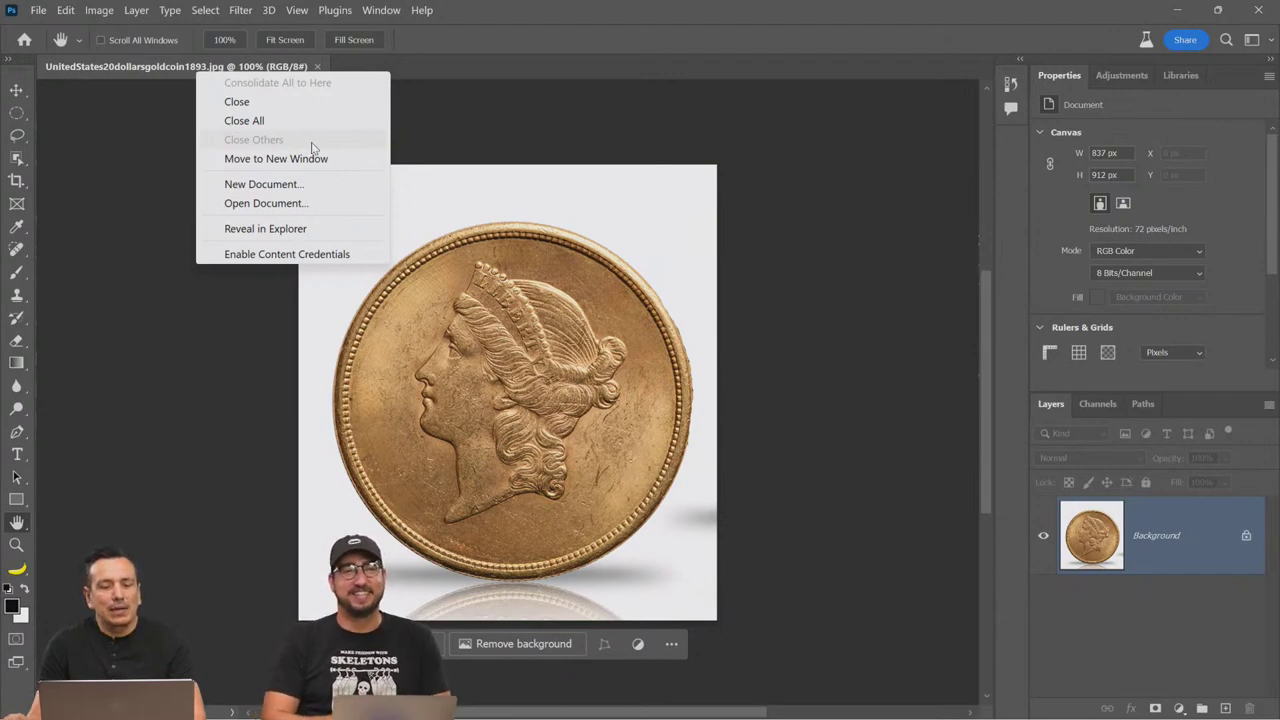
pyautogui.click(292, 232)
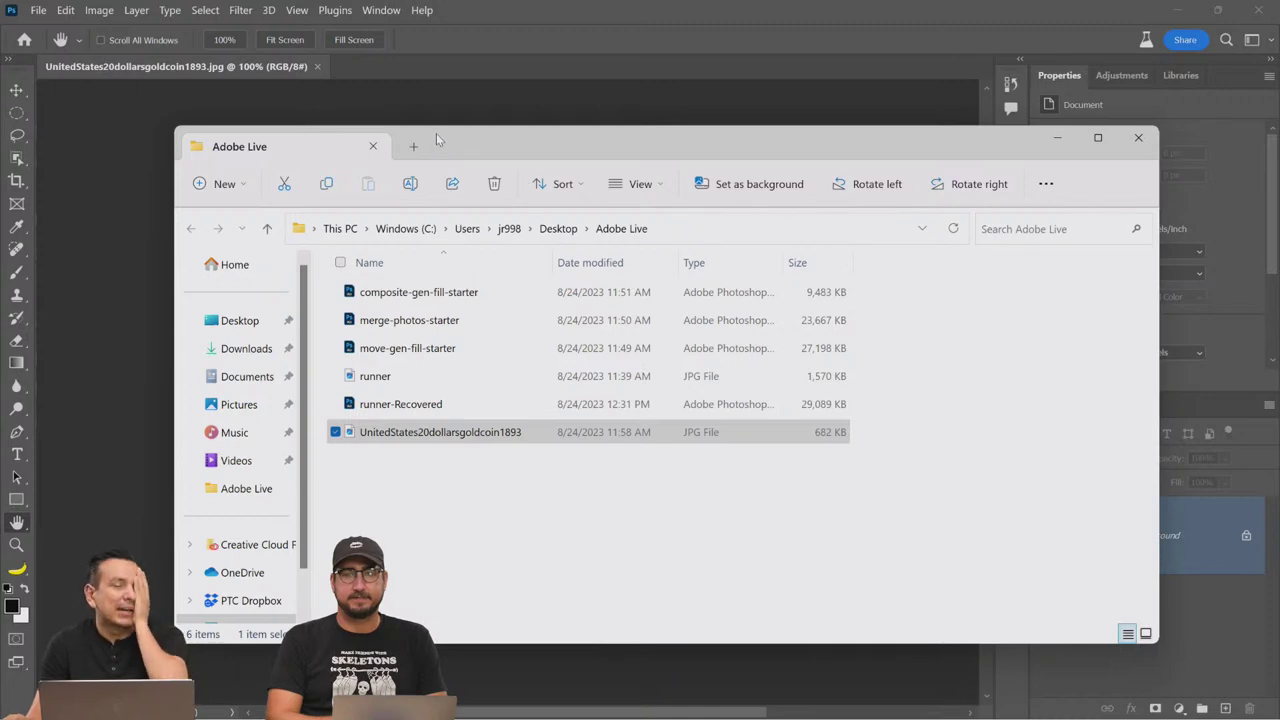
pyautogui.click(1139, 139)
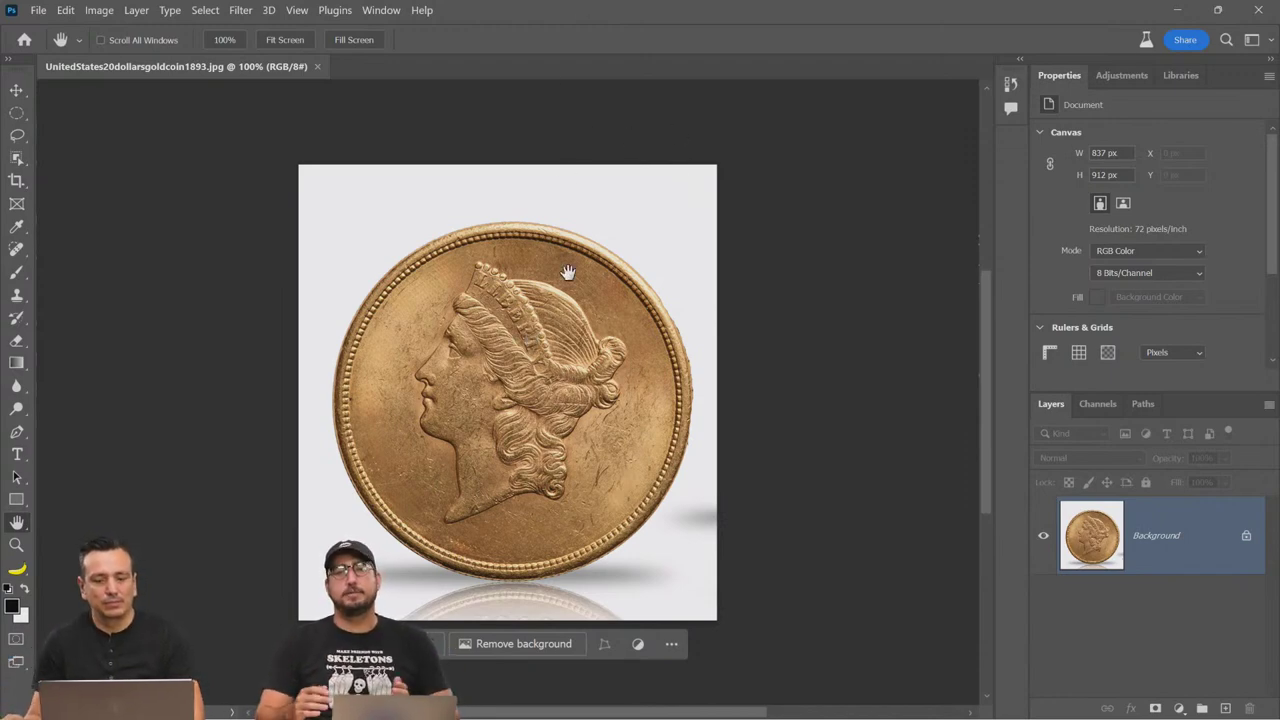
# Step: Enlarge the coin in the view and show the rulers
pyautogui.click(16, 545)
pyautogui.click(525, 430)
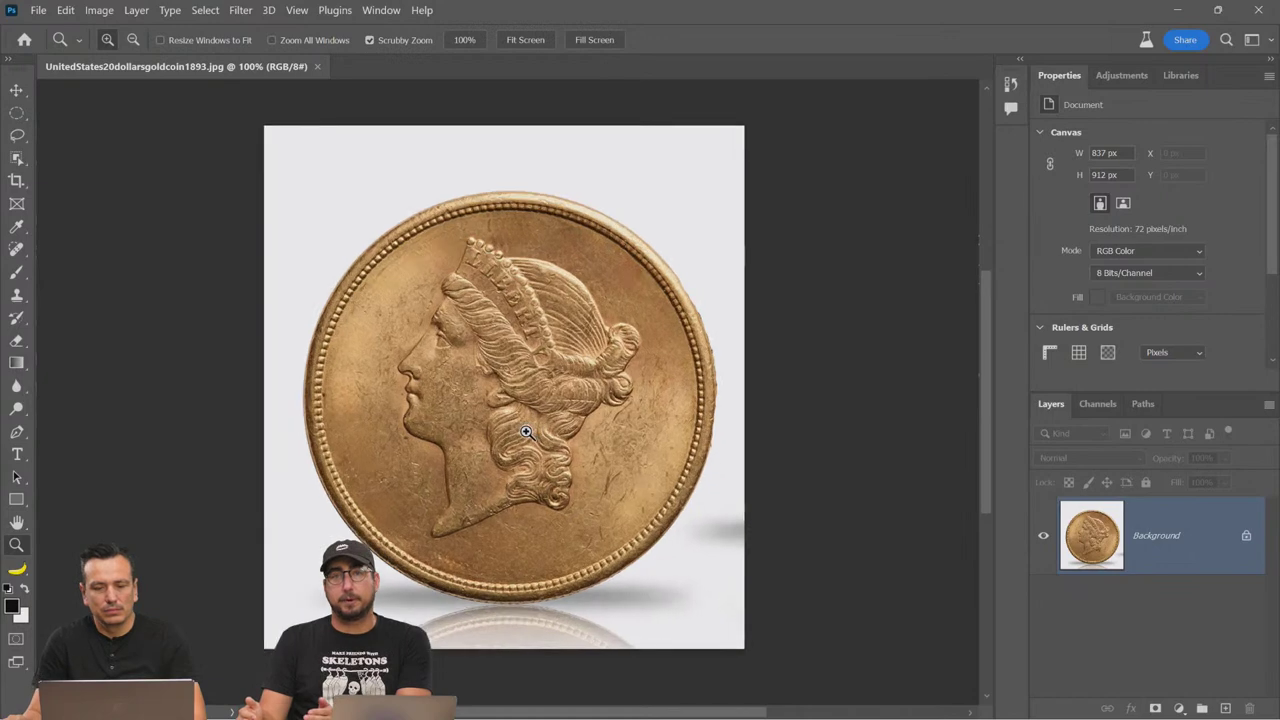
pyautogui.rightClick(525, 315)
pyautogui.click(527, 316)
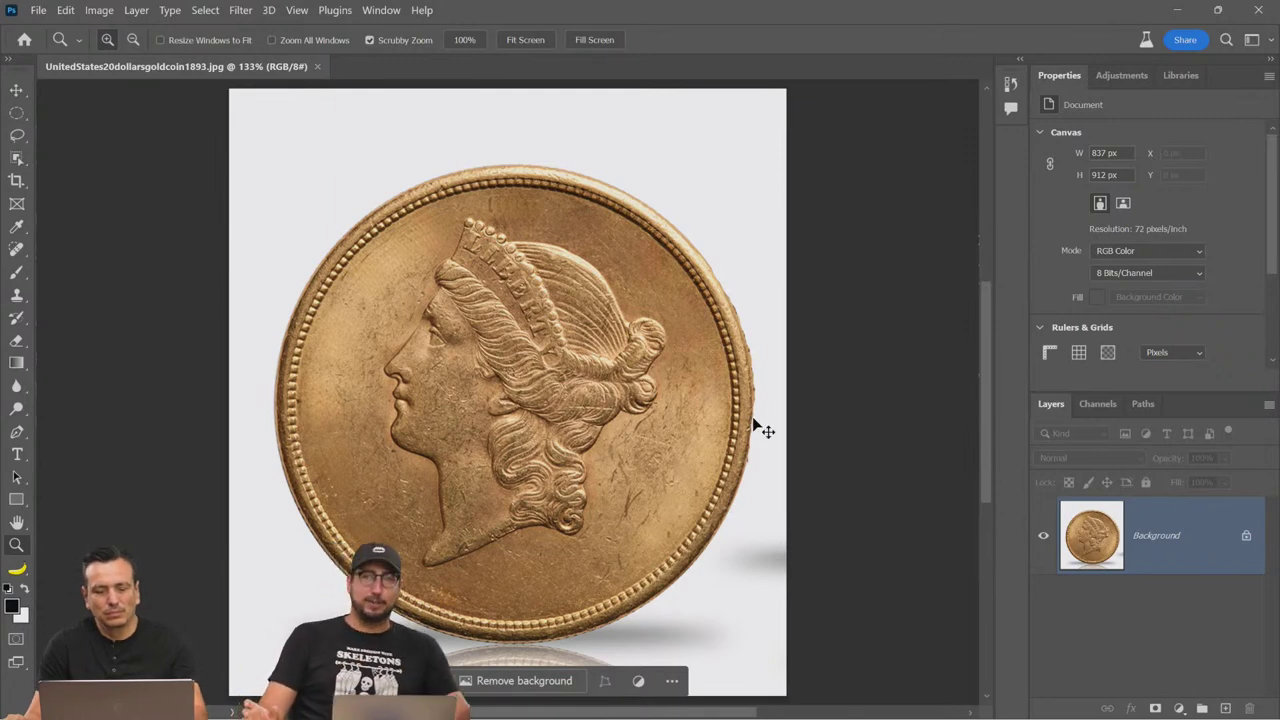
pyautogui.hotkey('ctrl', 'r')
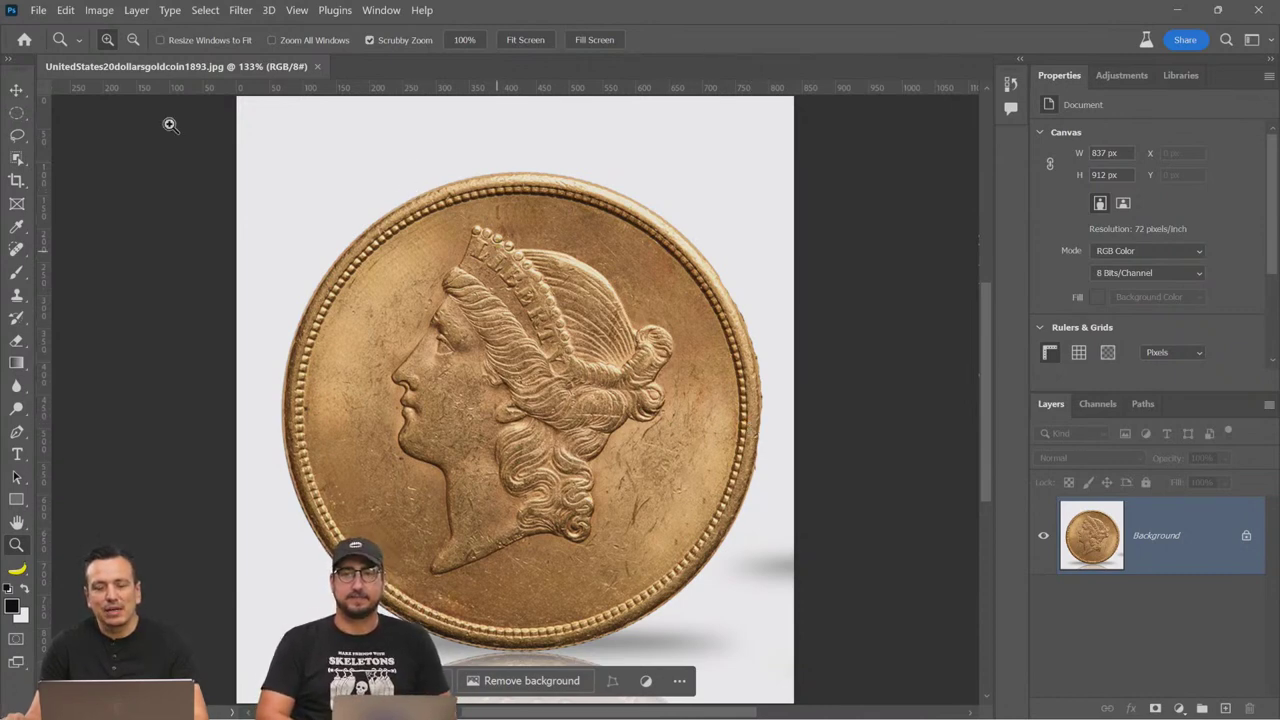
# Step: Outline the portrait on the coin with a freehand Lasso selection, and clear it
pyautogui.click(17, 134)
pyautogui.moveTo(541, 243); pyautogui.dragTo(608, 278)
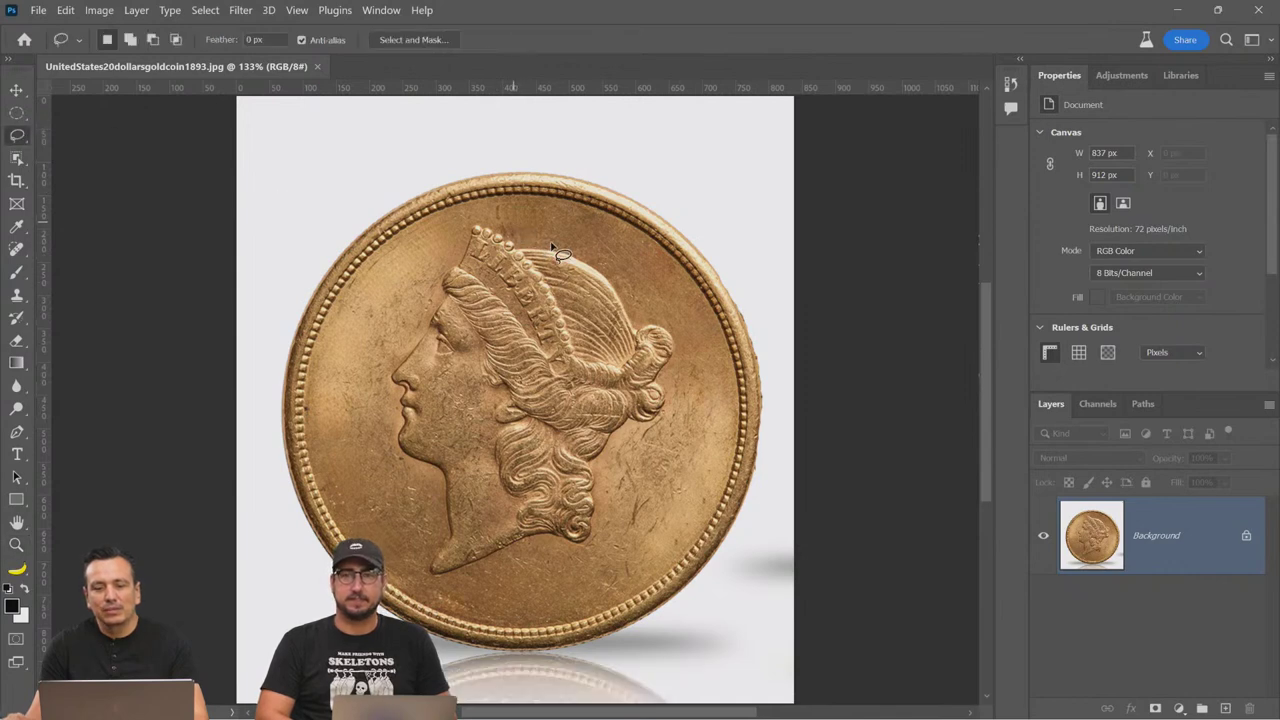
pyautogui.moveTo(674, 323)
pyautogui.mouseDown()
pyautogui.moveTo(683, 370)
pyautogui.moveTo(609, 460)
pyautogui.moveTo(596, 556)
pyautogui.moveTo(526, 562)
pyautogui.mouseUp()
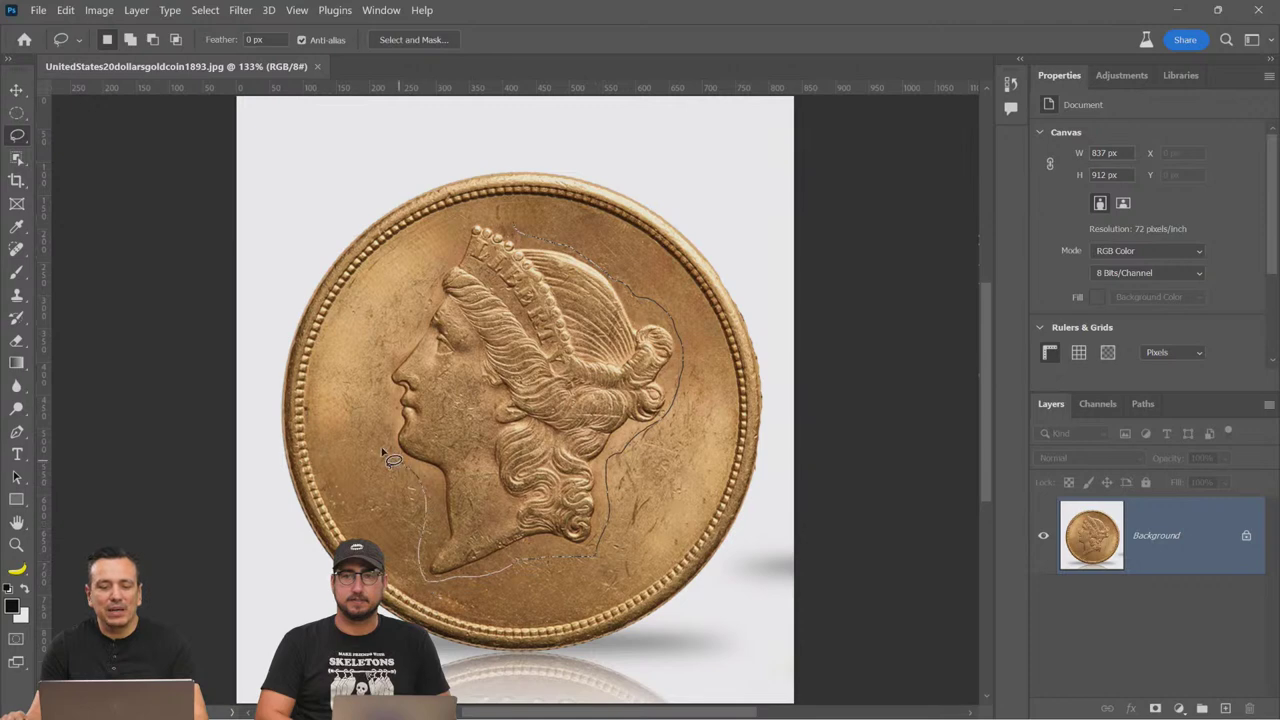
pyautogui.moveTo(430, 315)
pyautogui.mouseDown()
pyautogui.moveTo(446, 251)
pyautogui.moveTo(500, 215)
pyautogui.mouseUp()
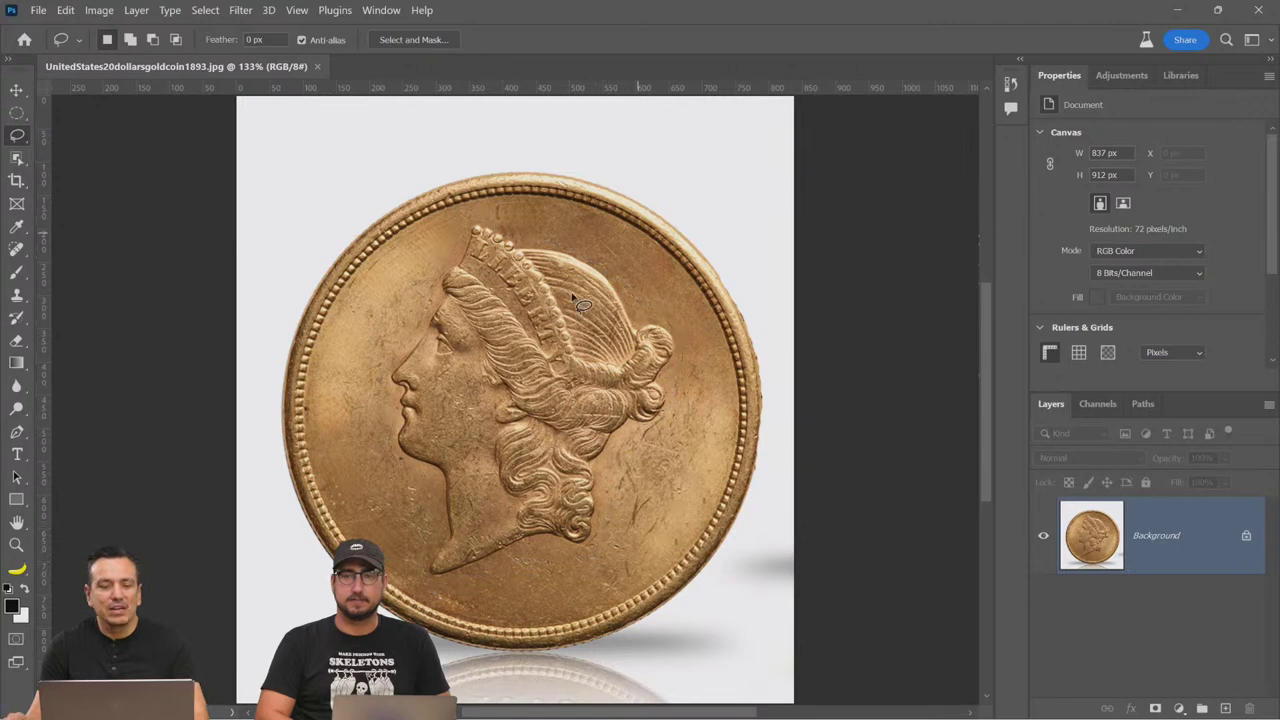
pyautogui.click(884, 588)
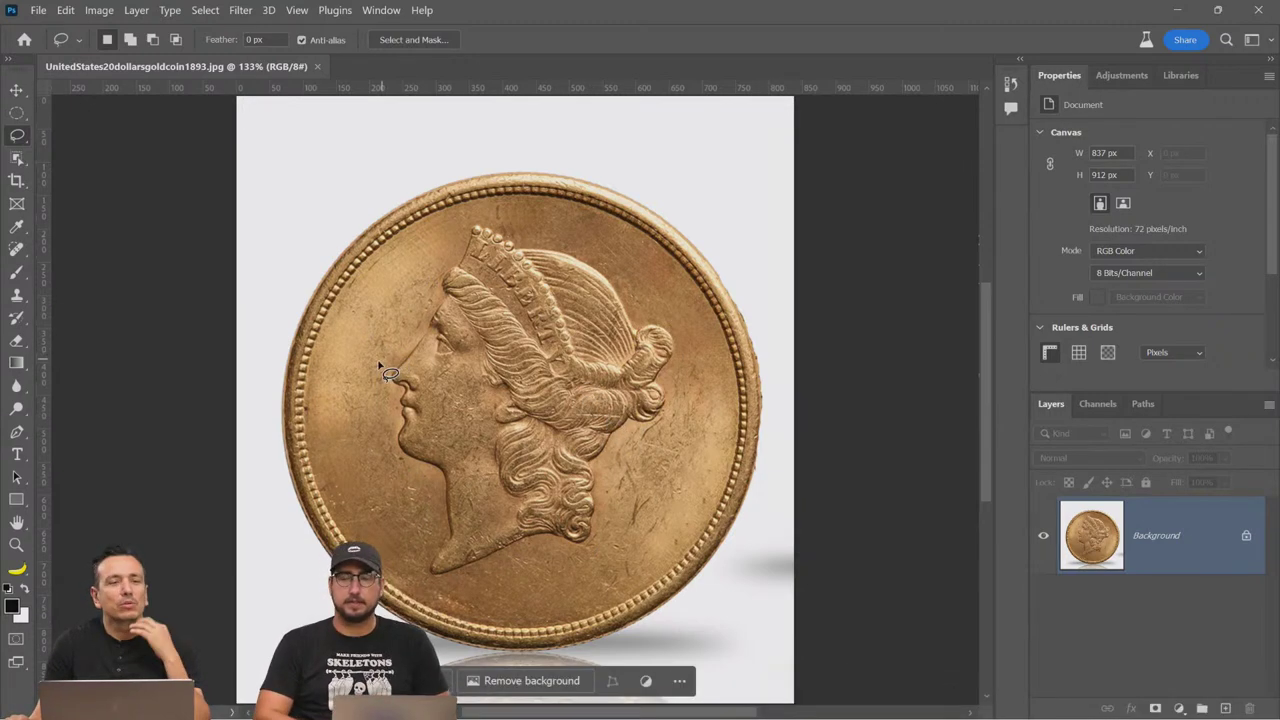
# Step: Draw a trial elliptical selection about 662 by 669 px over the coin, and deselect it
pyautogui.rightClick(16, 112)
pyautogui.click(86, 123)
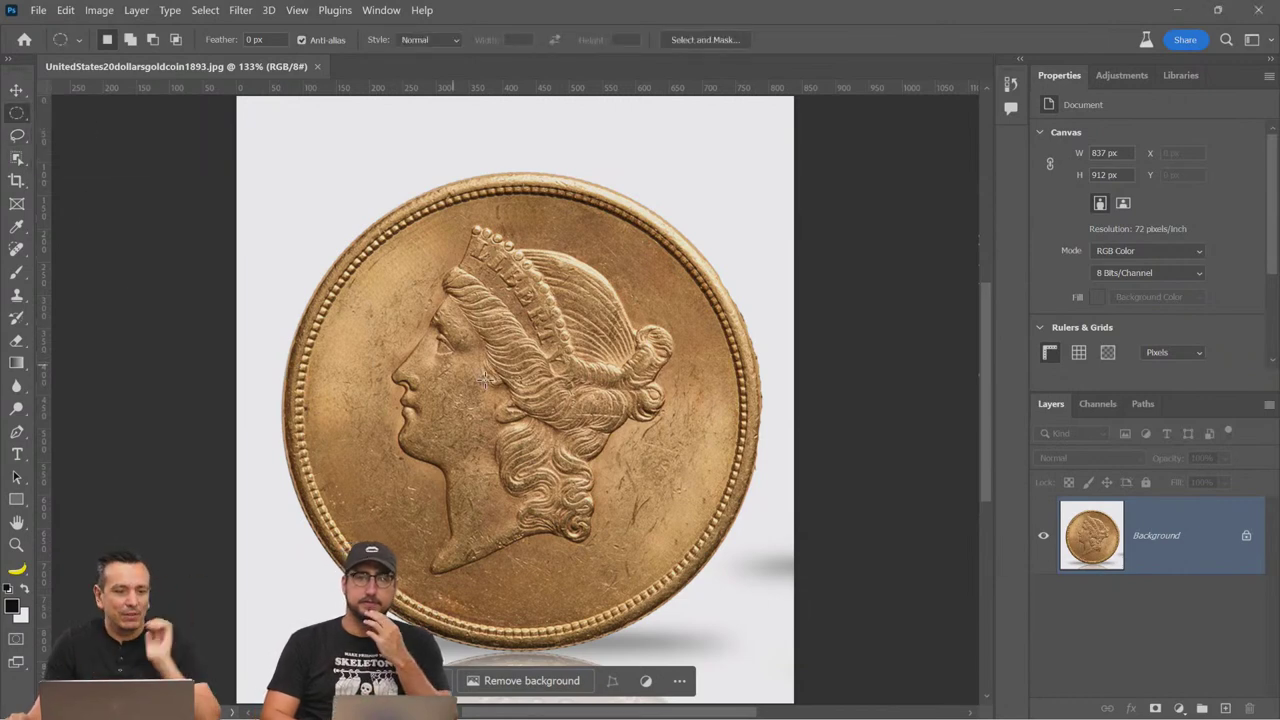
pyautogui.moveTo(421, 254); pyautogui.dragTo(750, 626)
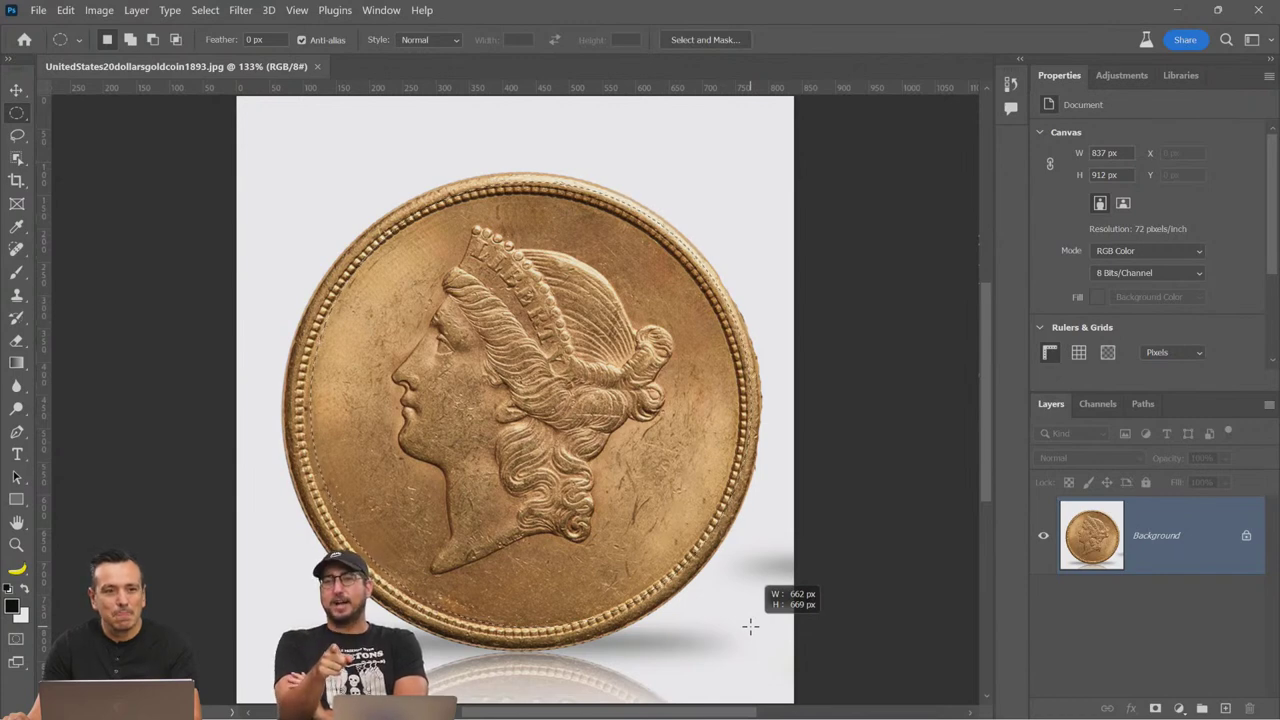
pyautogui.moveTo(750, 626); pyautogui.dragTo(750, 626)
pyautogui.click(626, 488)
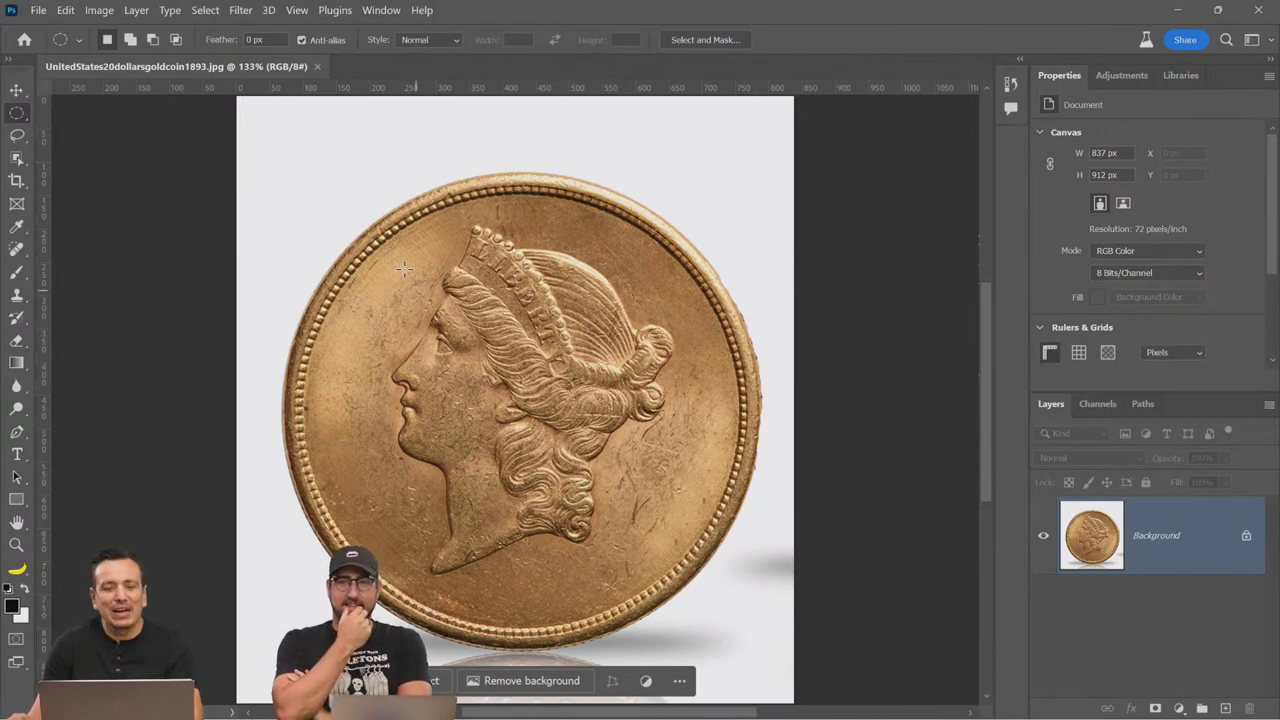
# Step: Try elliptical and rectangular marquees starting near the coin's upper-left edge, and discard them
pyautogui.moveTo(306, 139); pyautogui.dragTo(446, 282)
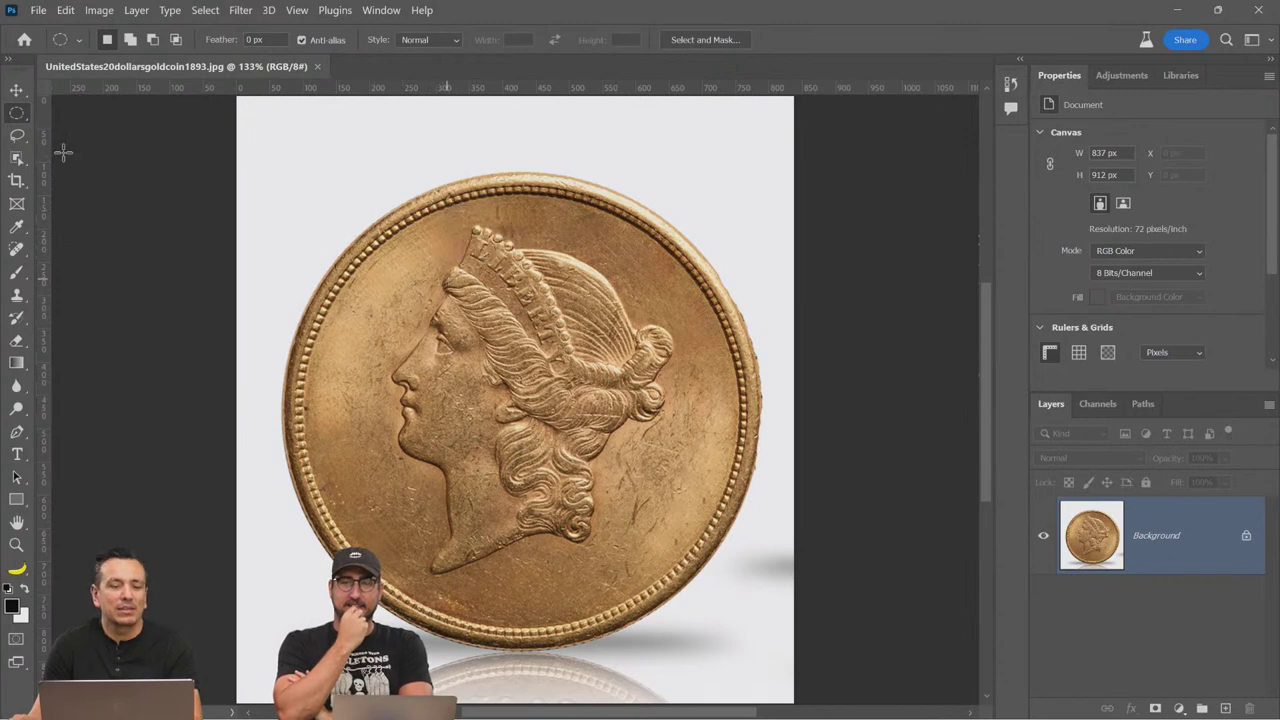
pyautogui.moveTo(38, 115); pyautogui.dragTo(117, 289)
pyautogui.click(290, 151)
pyautogui.click(365, 252)
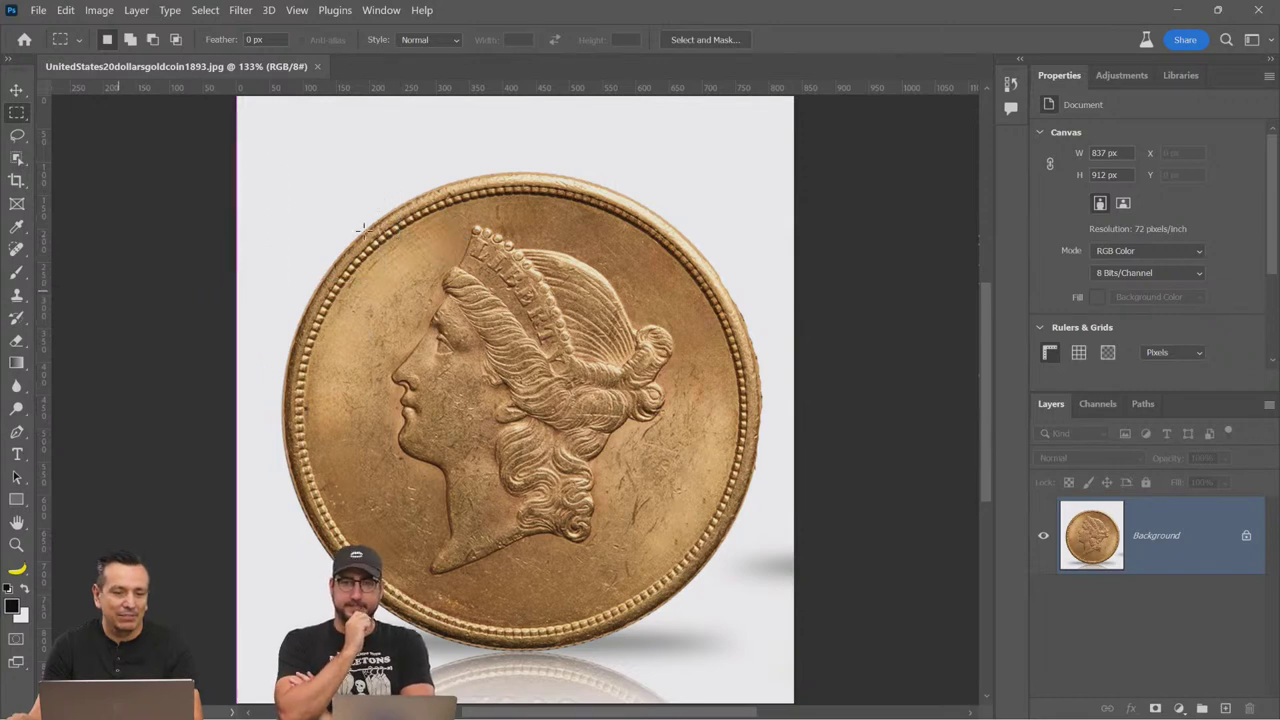
# Step: Draw an elliptical selection around the coin's inner face, just inside the beaded rim
pyautogui.rightClick(16, 112)
pyautogui.click(110, 131)
pyautogui.moveTo(305, 170); pyautogui.dragTo(734, 623)
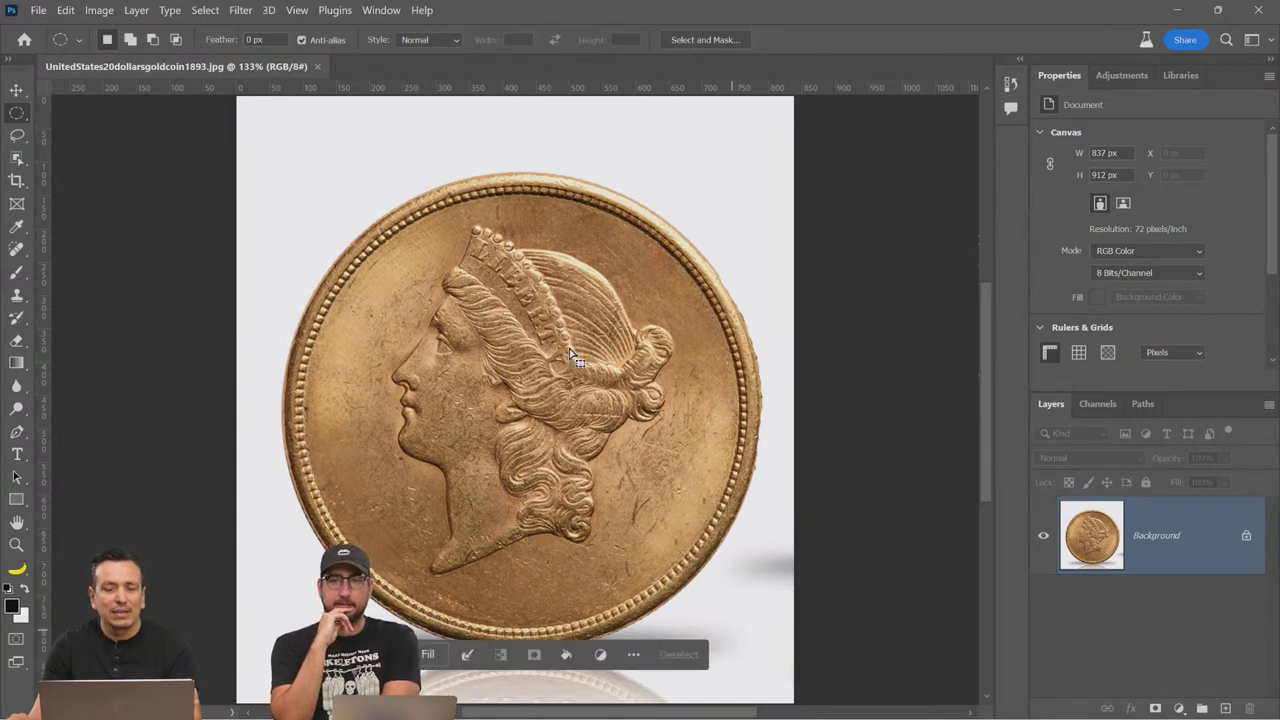
# Step: Fit the elliptical selection to the coin's inner face with Transform Selection, then deselect it and restore the selection
pyautogui.rightClick(506, 354)
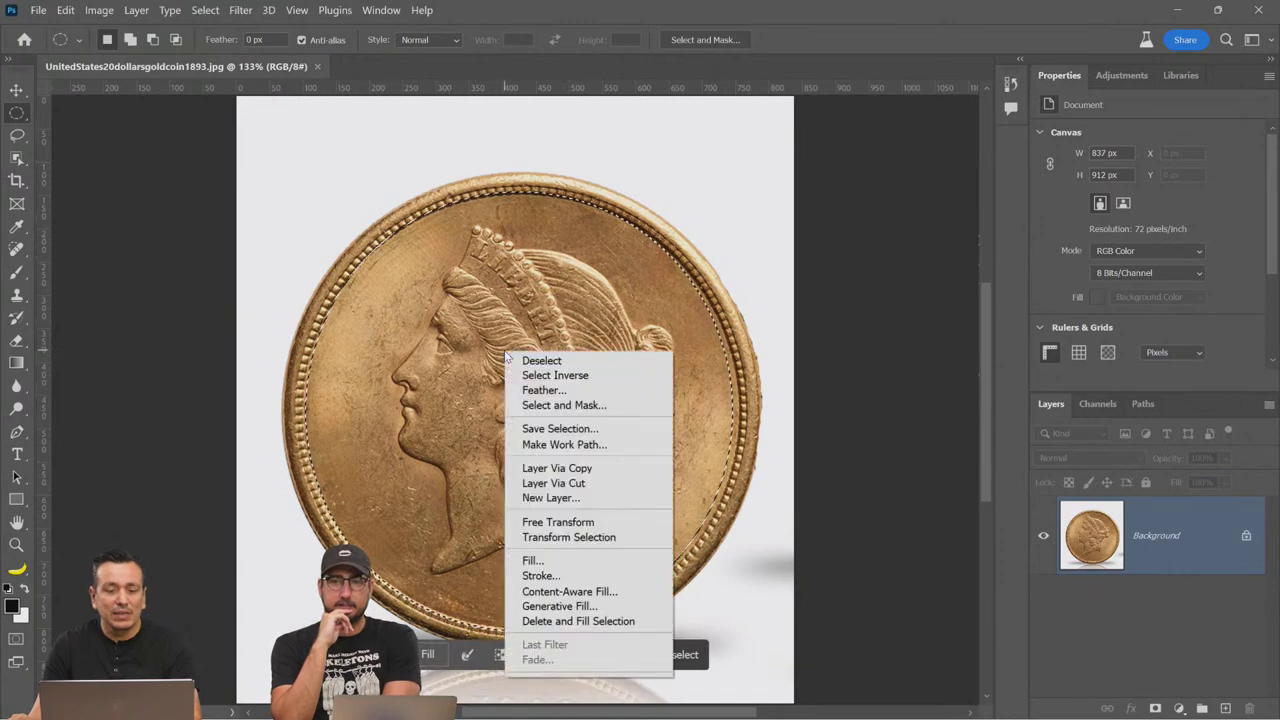
pyautogui.click(598, 537)
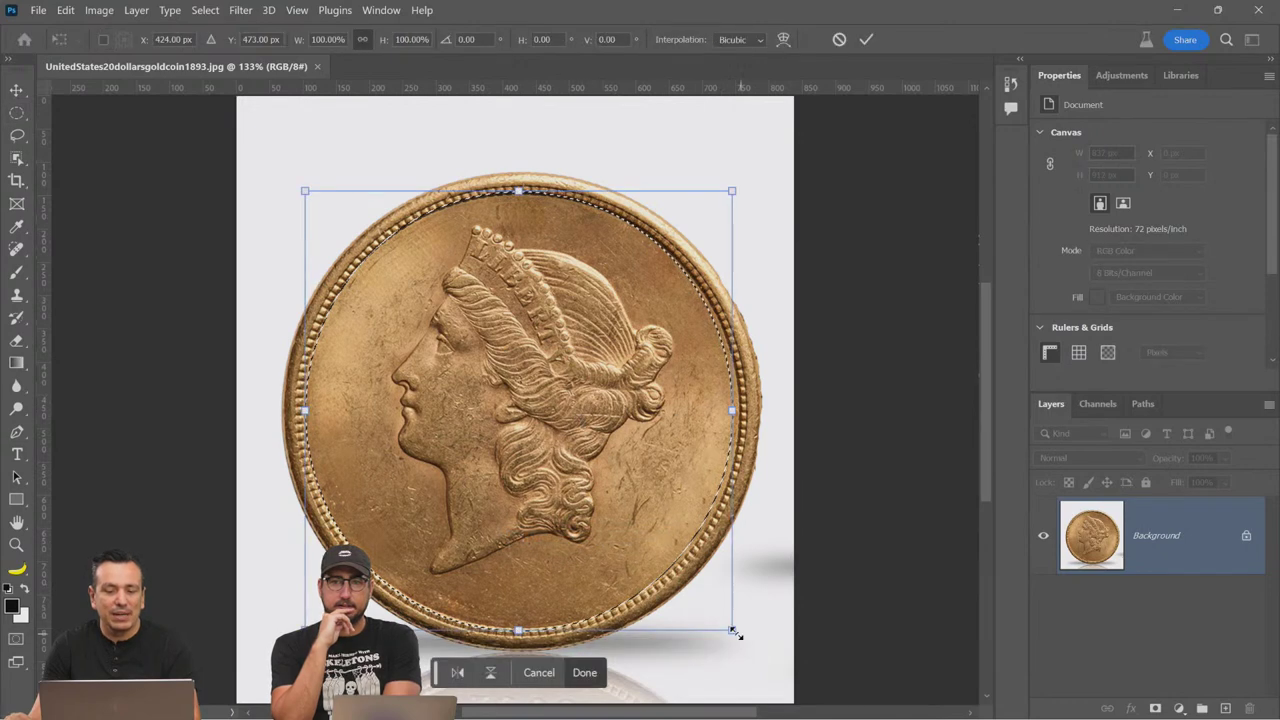
pyautogui.moveTo(733, 627)
pyautogui.mouseDown()
pyautogui.moveTo(754, 646)
pyautogui.moveTo(721, 617)
pyautogui.mouseUp()
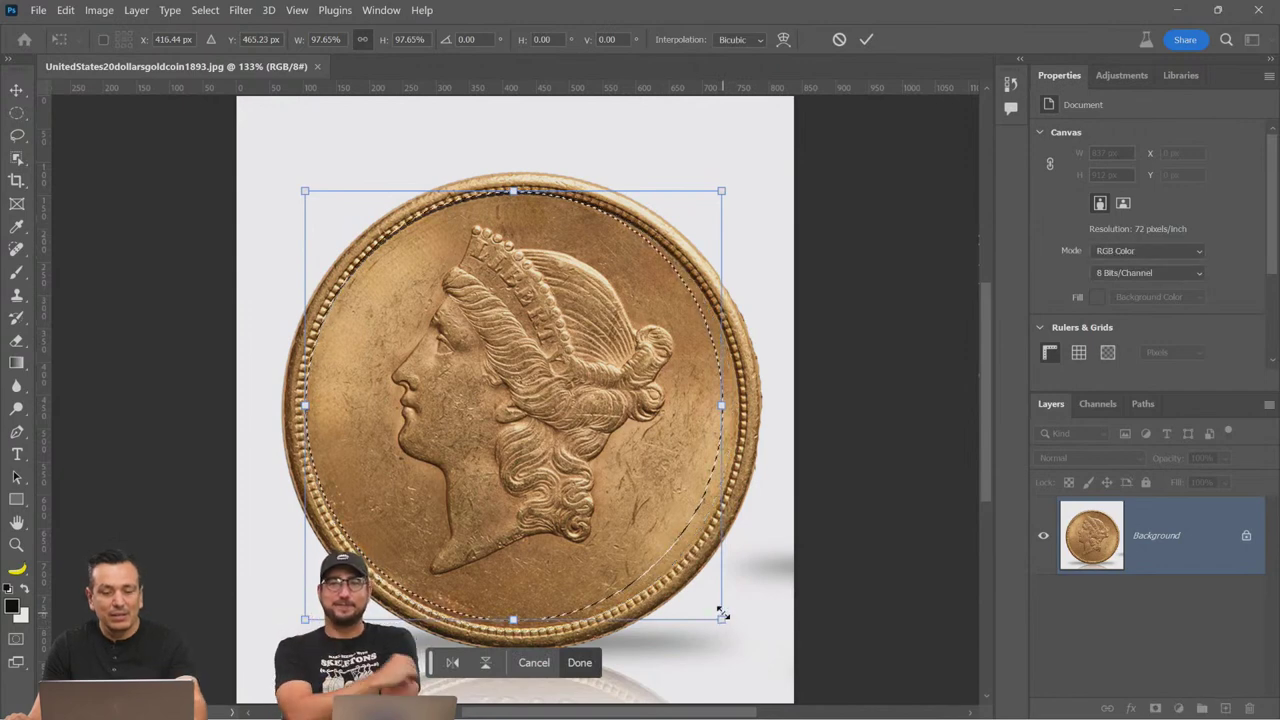
pyautogui.press('Return')
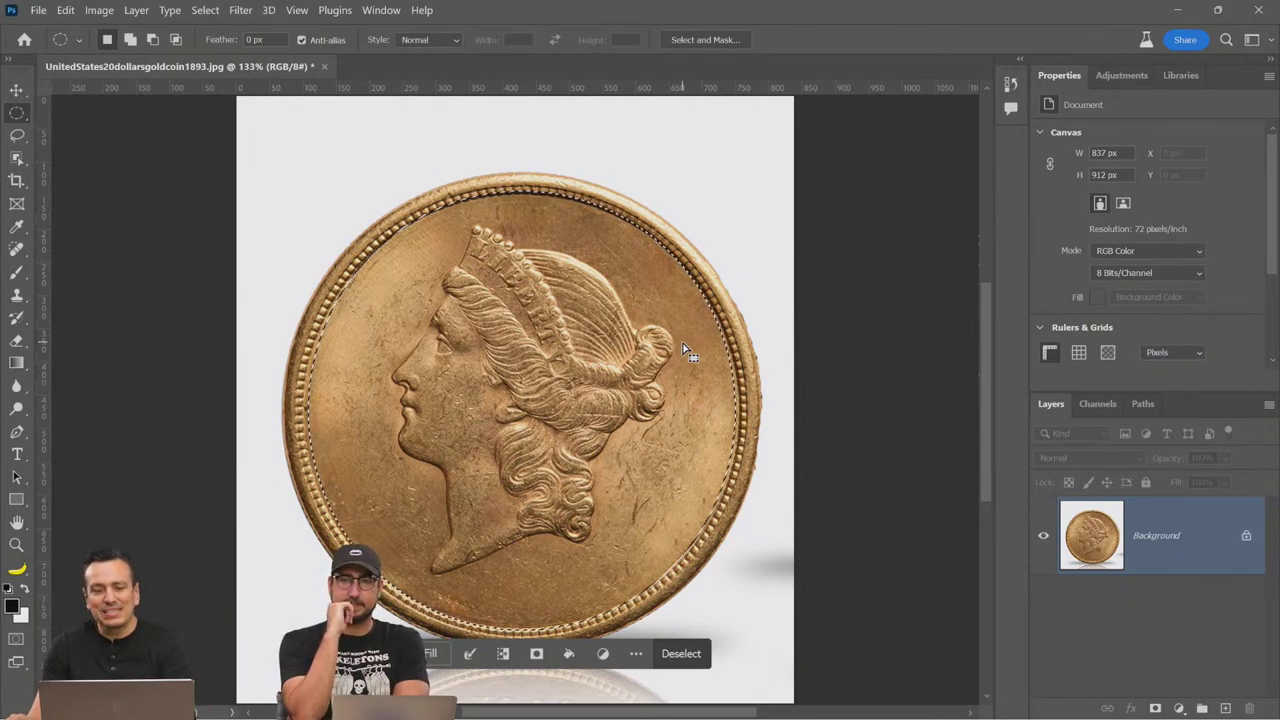
pyautogui.hotkey('ctrl', 'd')
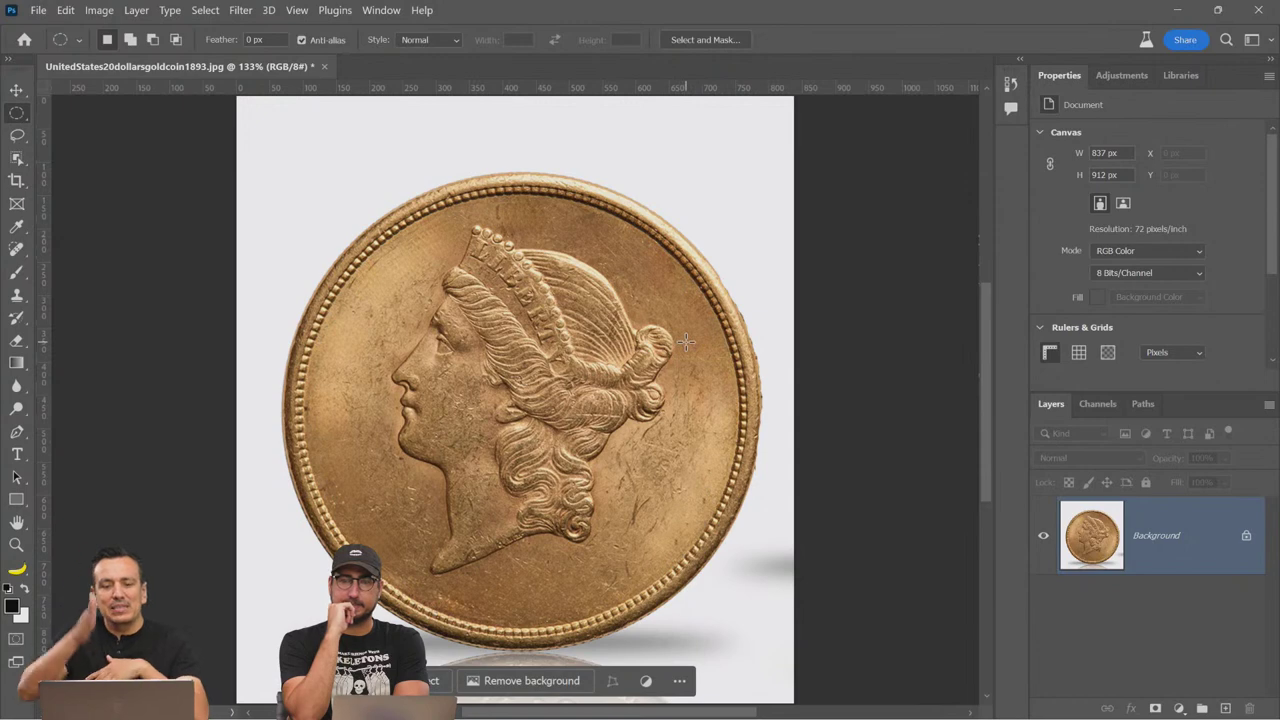
pyautogui.hotkey('ctrl', 'z')
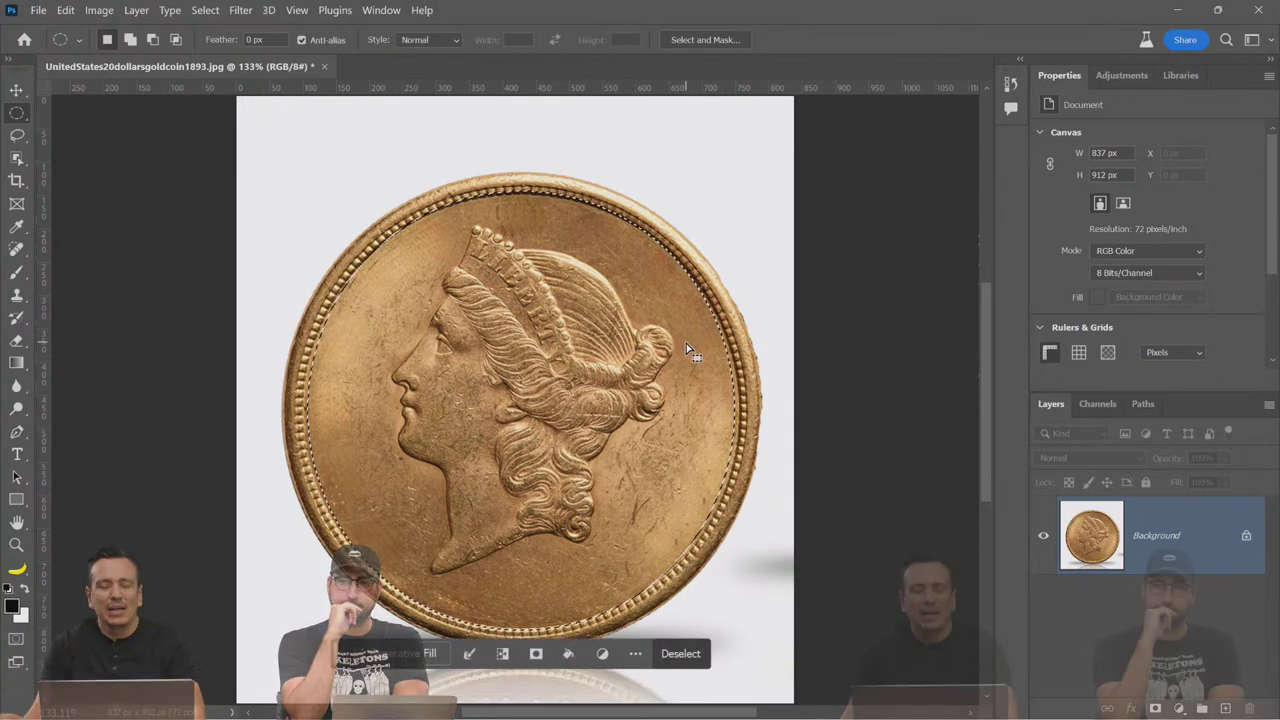
# Step: Place a horizontal and a vertical guide crossing at the center of the elliptical selection, and clear the selection
pyautogui.moveTo(44, 374); pyautogui.dragTo(523, 455)
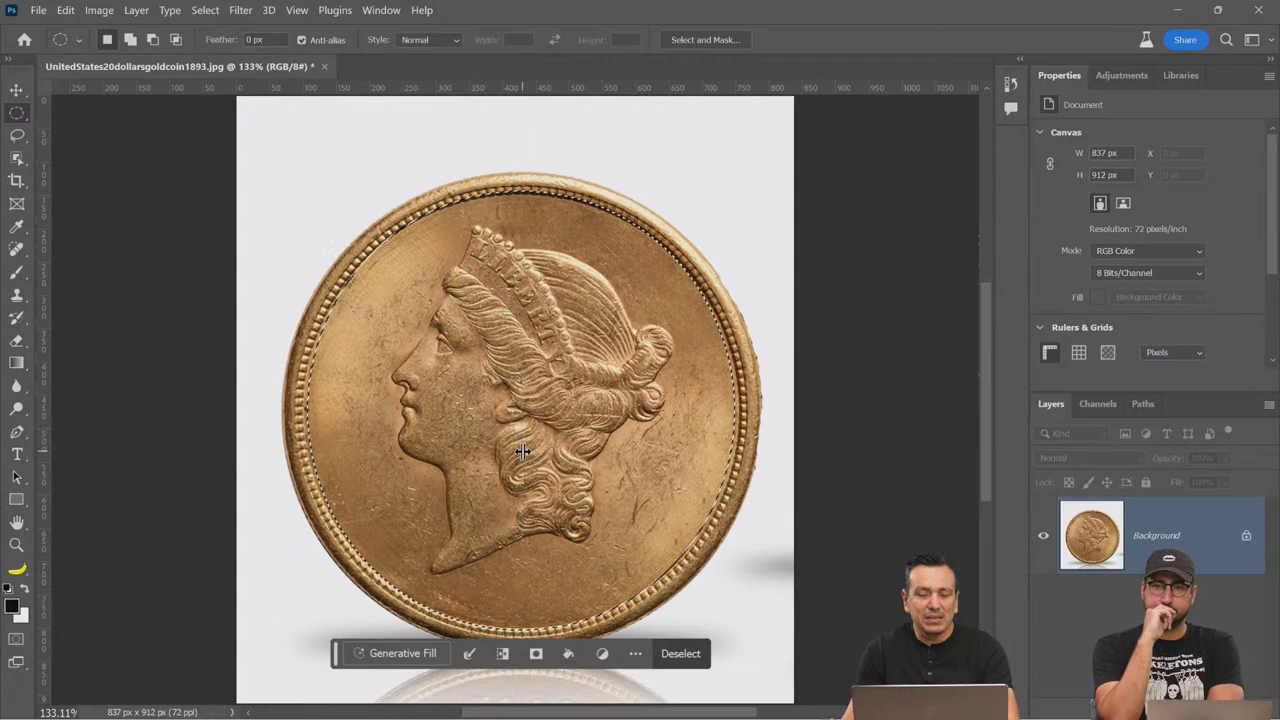
pyautogui.moveTo(634, 90); pyautogui.dragTo(620, 377)
pyautogui.moveTo(619, 396)
pyautogui.mouseDown()
pyautogui.moveTo(612, 450)
pyautogui.moveTo(607, 412)
pyautogui.mouseUp()
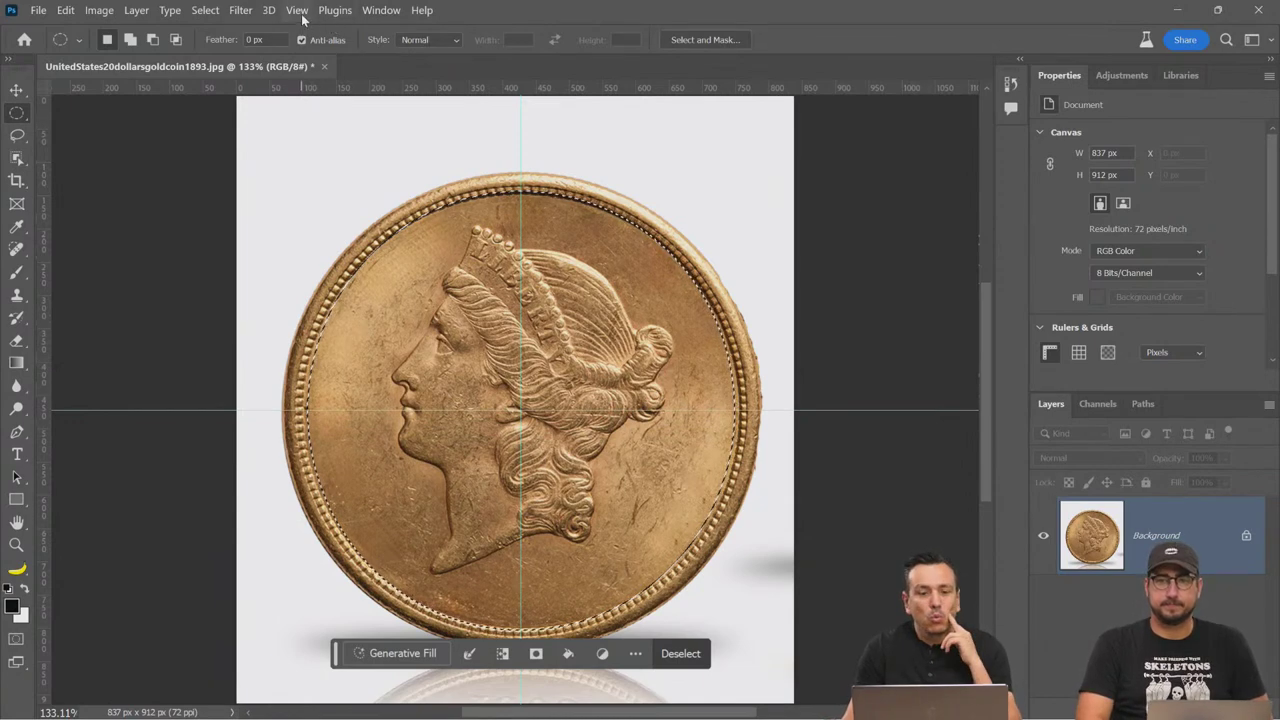
pyautogui.click(303, 12)
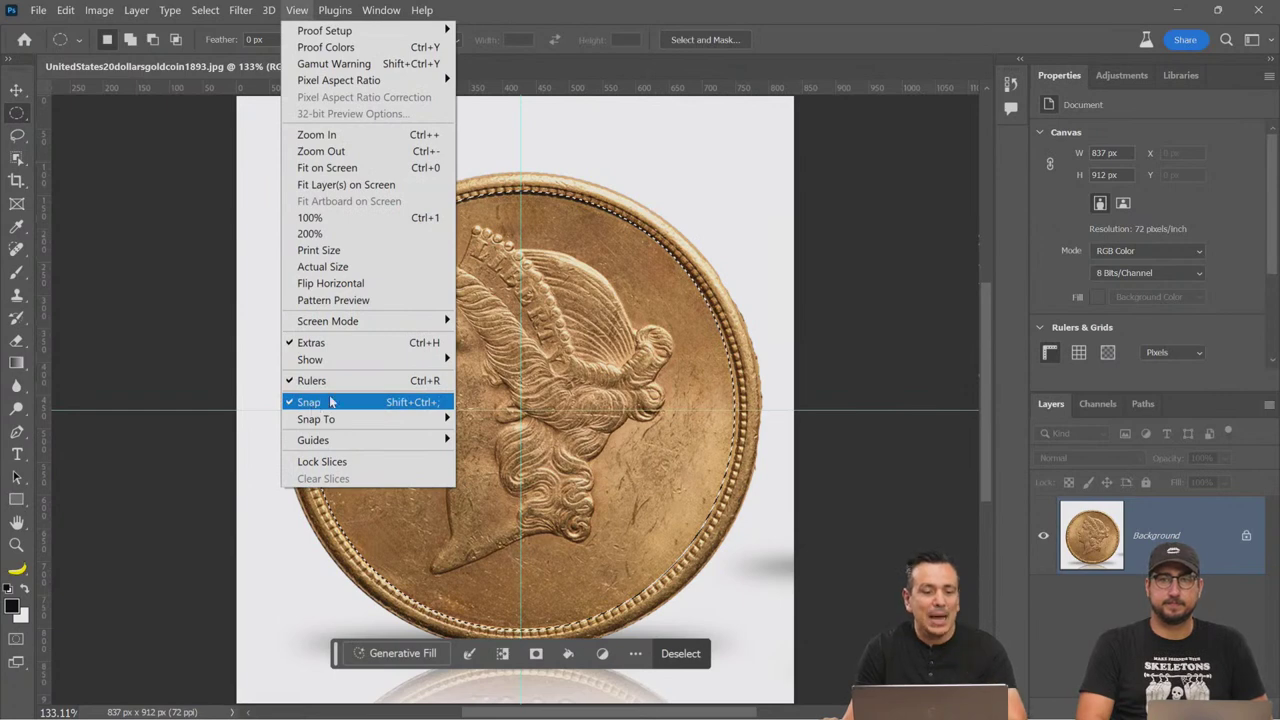
pyautogui.click(817, 12)
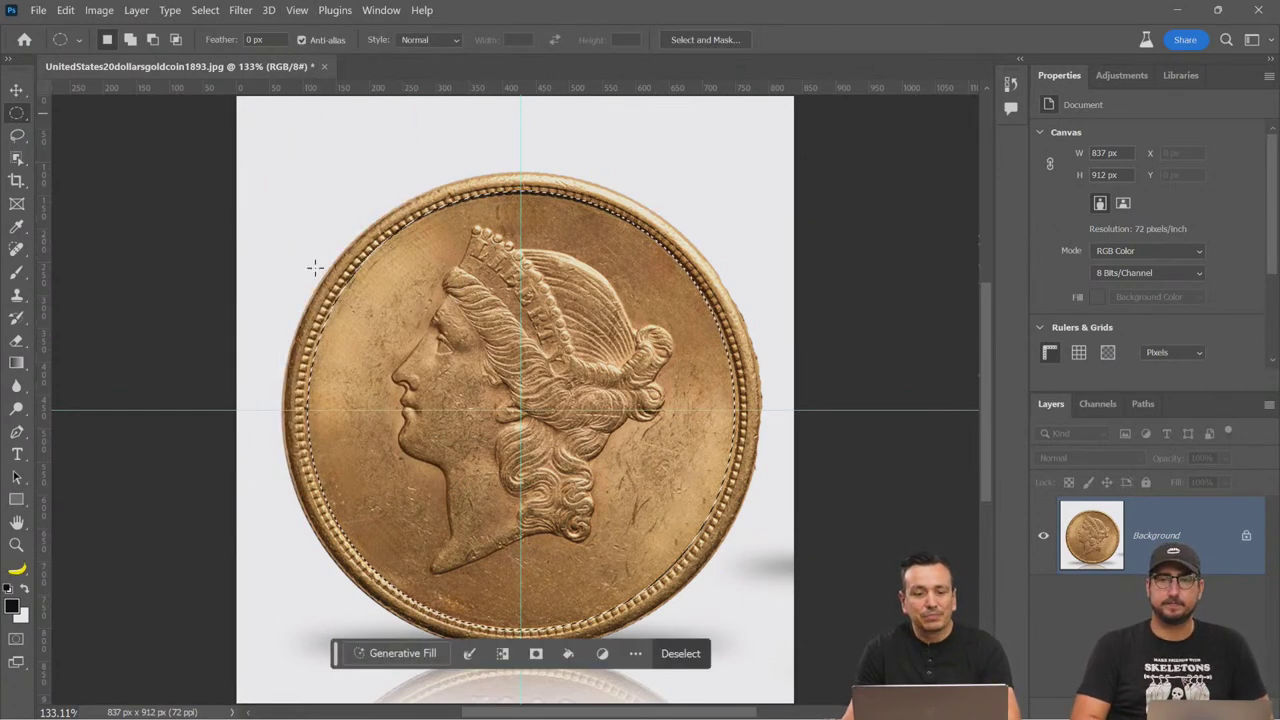
pyautogui.click(311, 220)
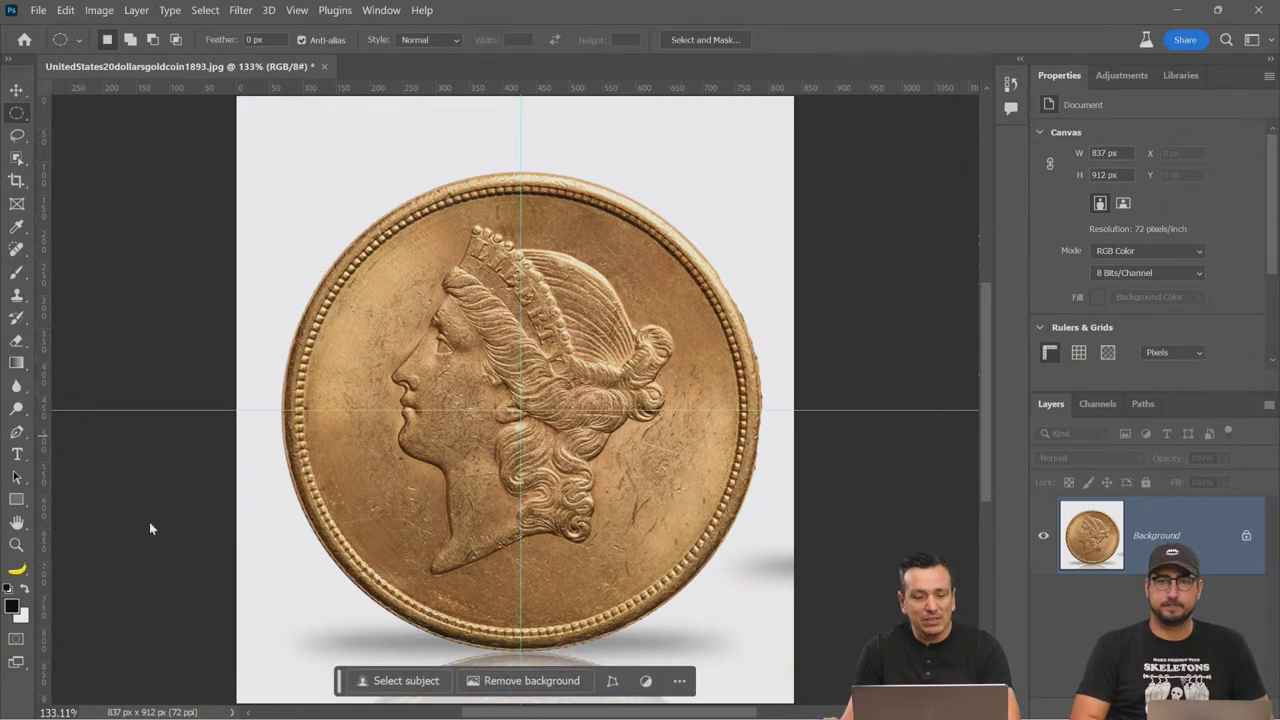
# Step: Draw a rectangular marquee over the portrait's hair, try snapping its edge to the vertical guide, and discard the selection
pyautogui.press('z')
pyautogui.click(488, 385)
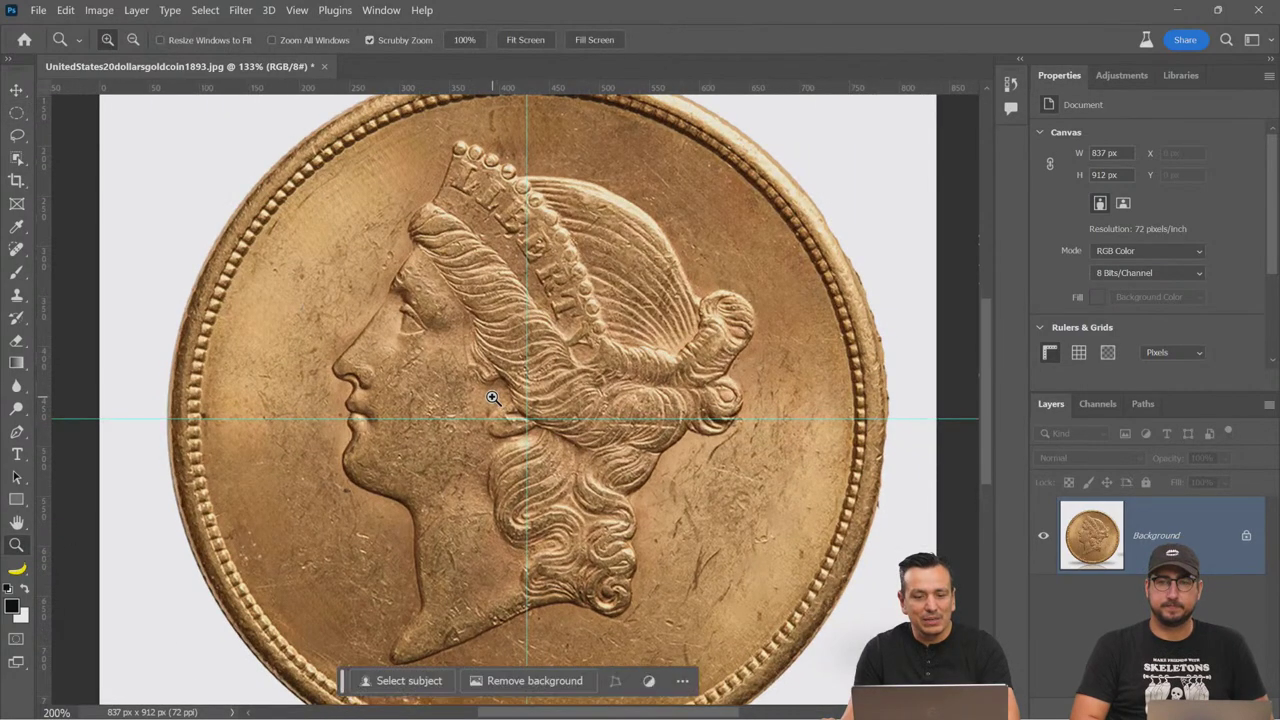
pyautogui.hotkey('ctrl', '+')
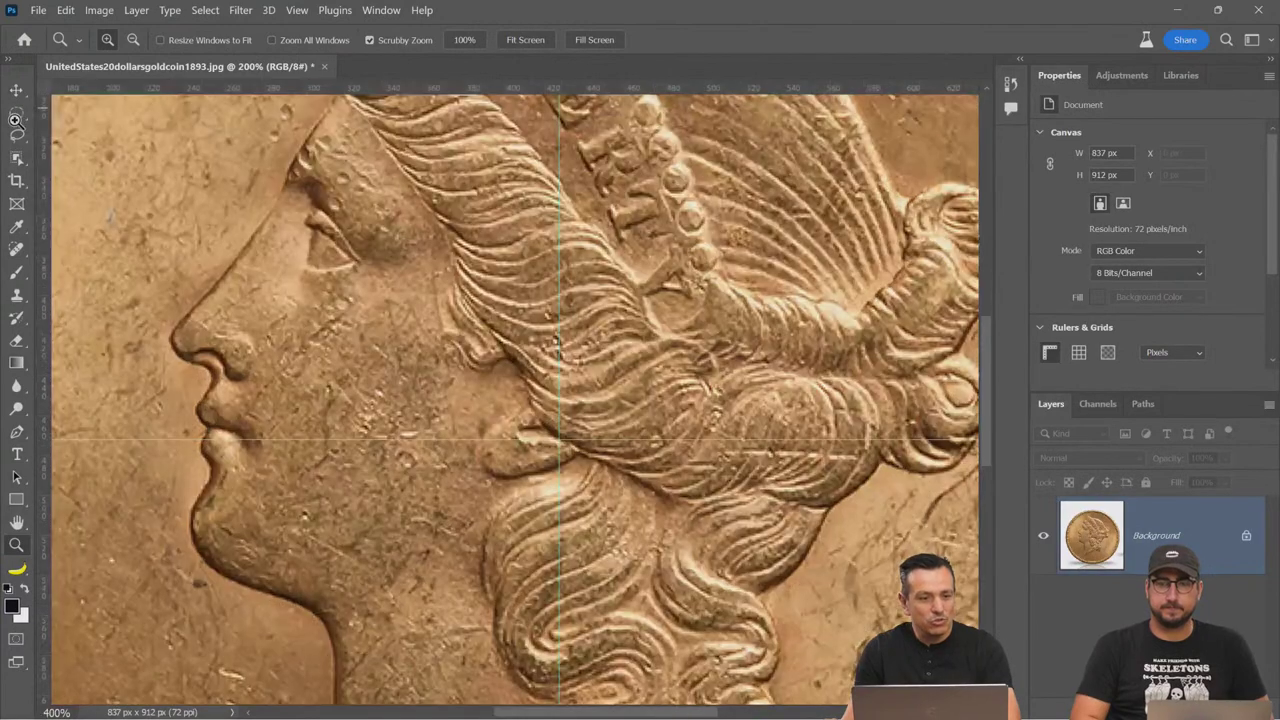
pyautogui.moveTo(16, 114); pyautogui.dragTo(90, 111)
pyautogui.moveTo(425, 178); pyautogui.dragTo(537, 284)
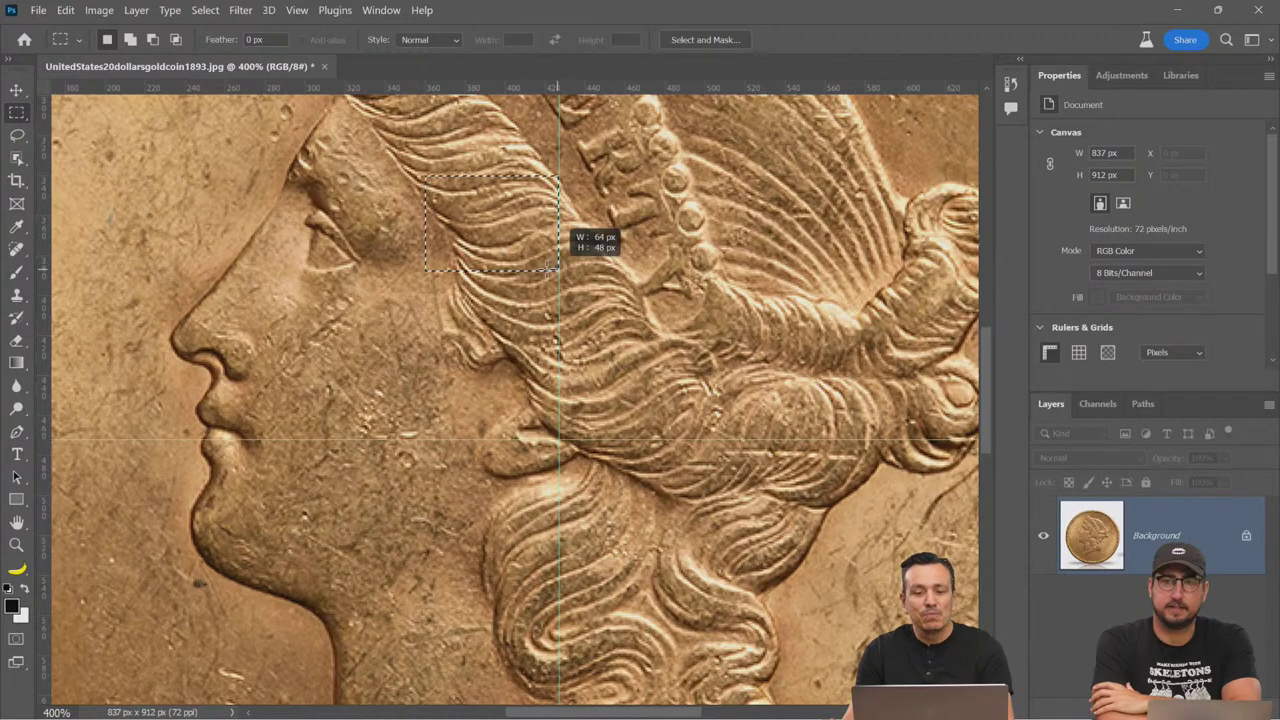
pyautogui.moveTo(549, 268)
pyautogui.mouseDown()
pyautogui.moveTo(521, 265)
pyautogui.moveTo(540, 262)
pyautogui.mouseUp()
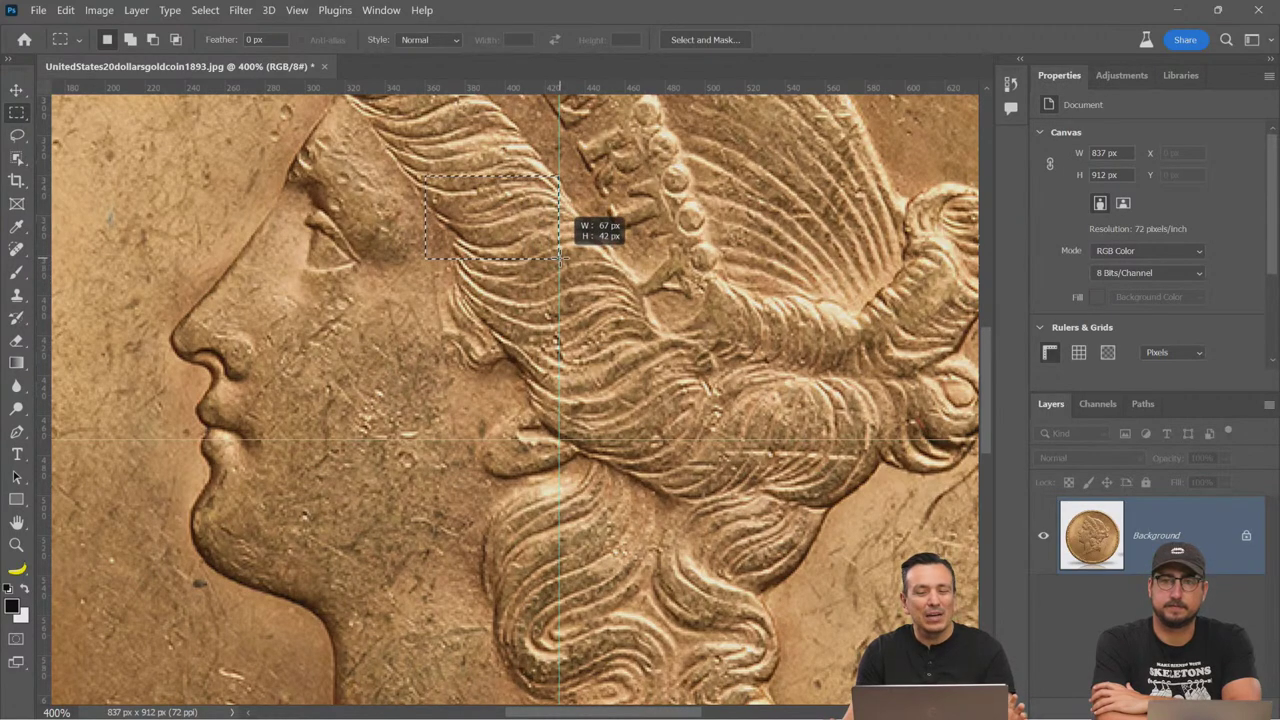
pyautogui.moveTo(565, 258); pyautogui.dragTo(595, 252)
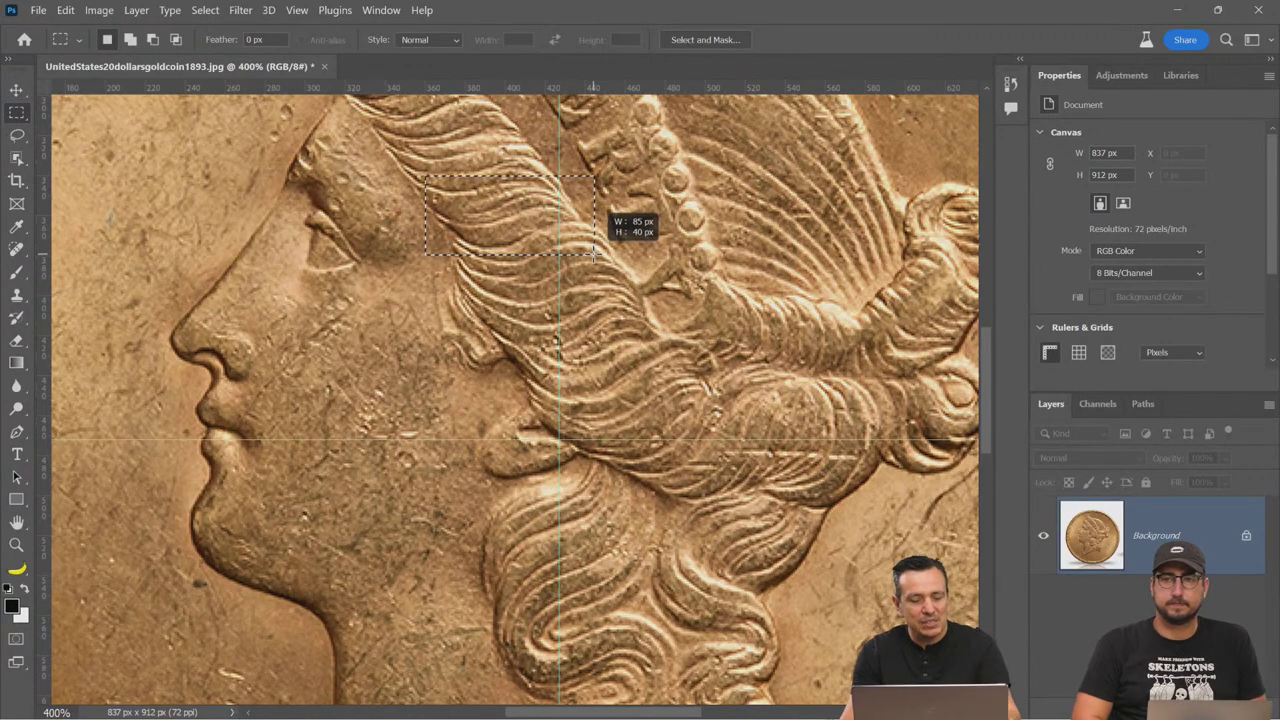
pyautogui.moveTo(593, 254); pyautogui.dragTo(564, 266)
pyautogui.click(537, 232)
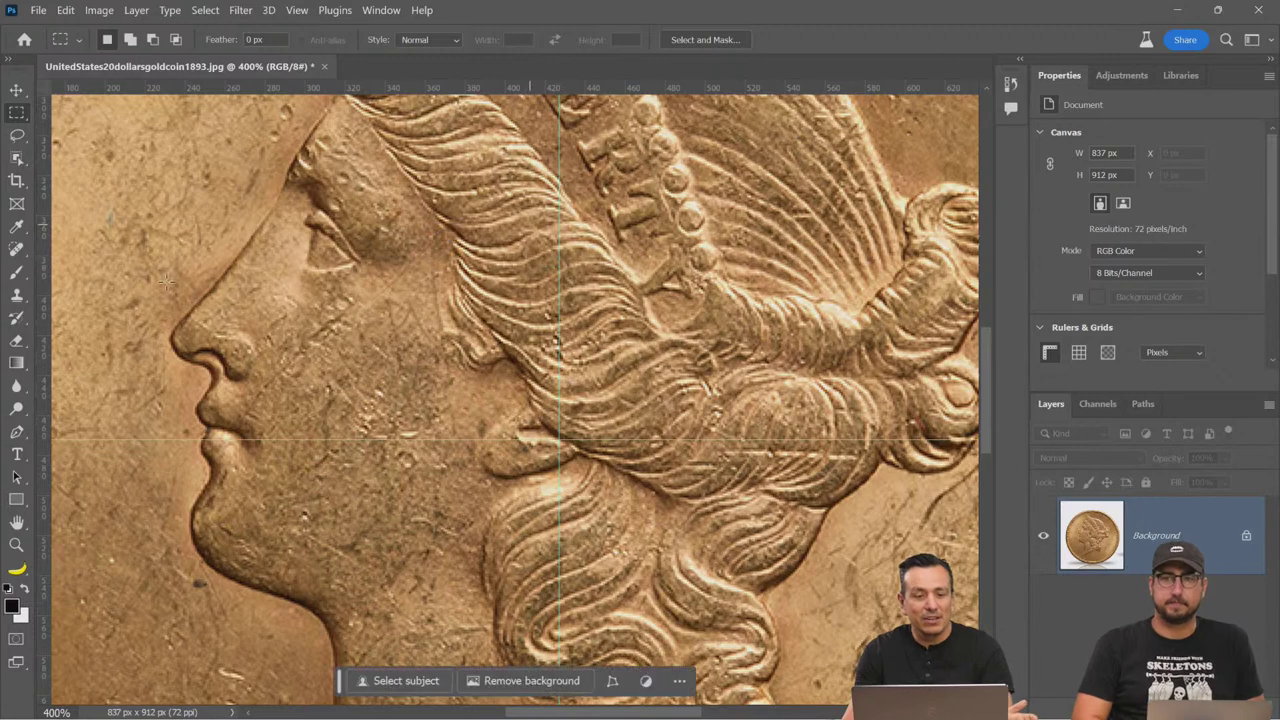
# Step: Try drawing the bear custom shape across the portrait's head with the Custom Shape tool, and discard it
pyautogui.click(17, 523)
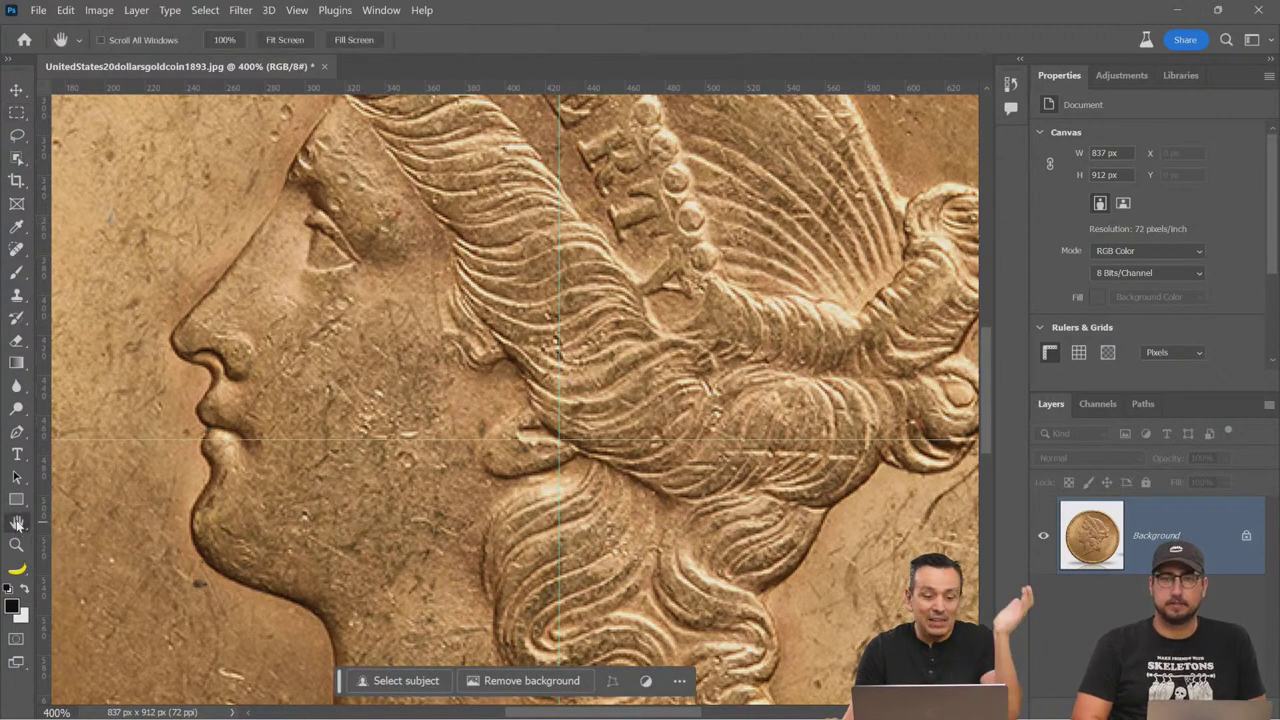
pyautogui.doubleClick(17, 523)
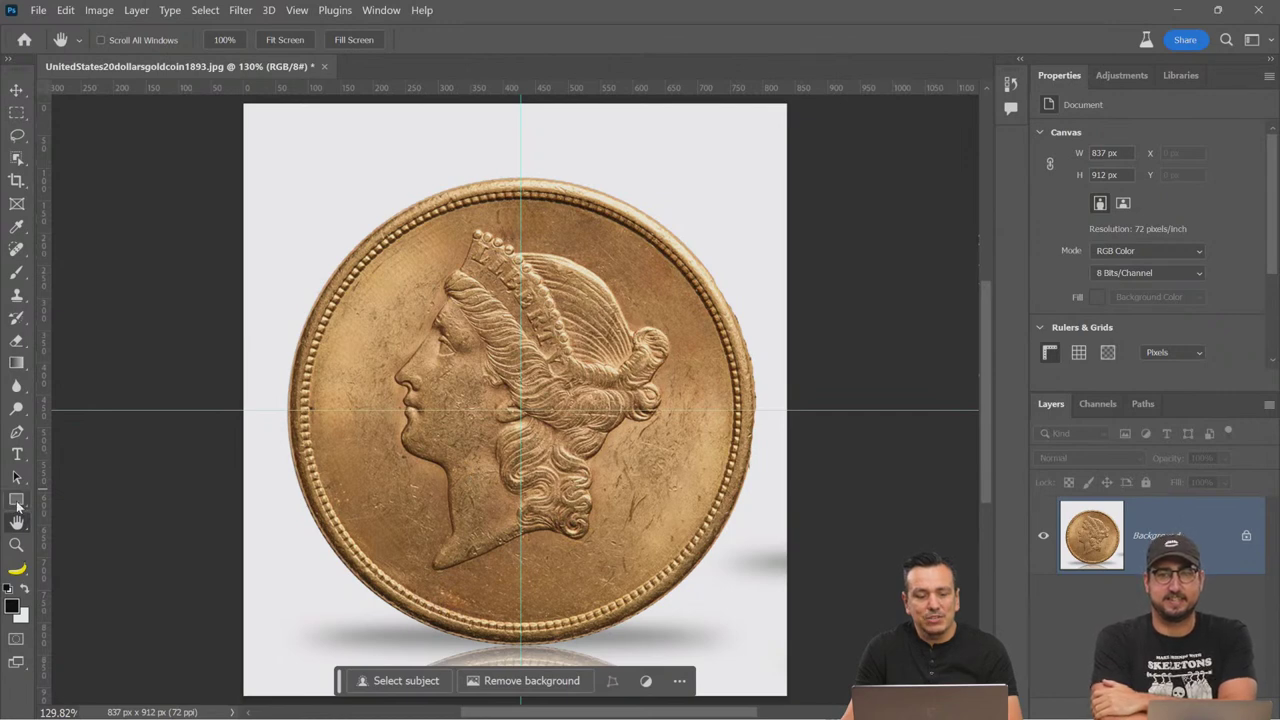
pyautogui.moveTo(18, 500)
pyautogui.mouseDown()
pyautogui.moveTo(20, 515)
pyautogui.moveTo(63, 513)
pyautogui.moveTo(27, 502)
pyautogui.moveTo(60, 566)
pyautogui.moveTo(90, 585)
pyautogui.moveTo(143, 580)
pyautogui.mouseUp()
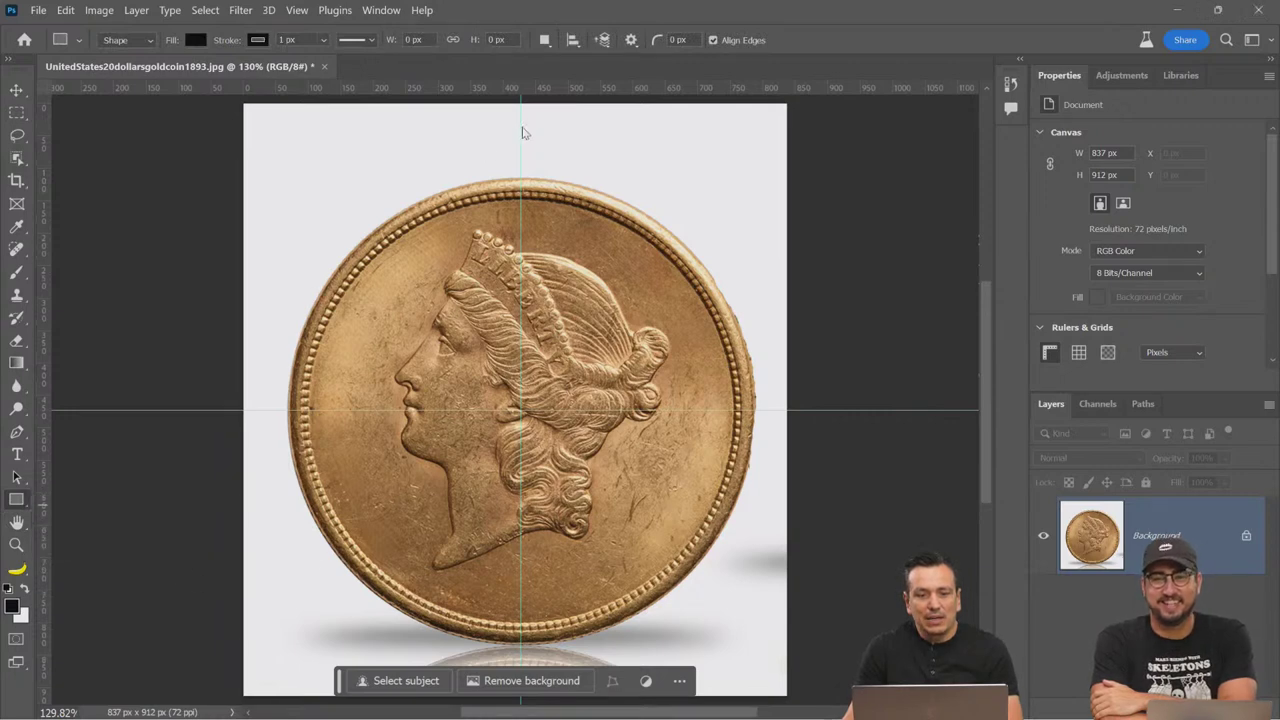
pyautogui.click(709, 42)
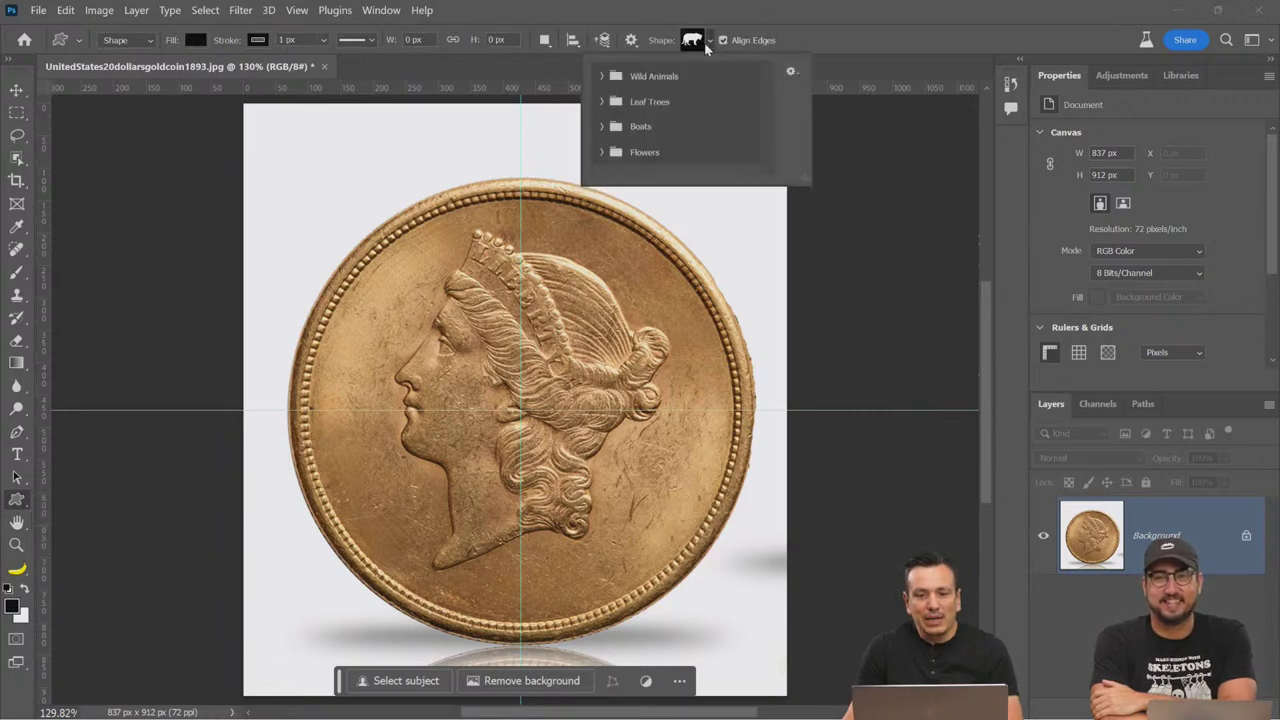
pyautogui.click(834, 36)
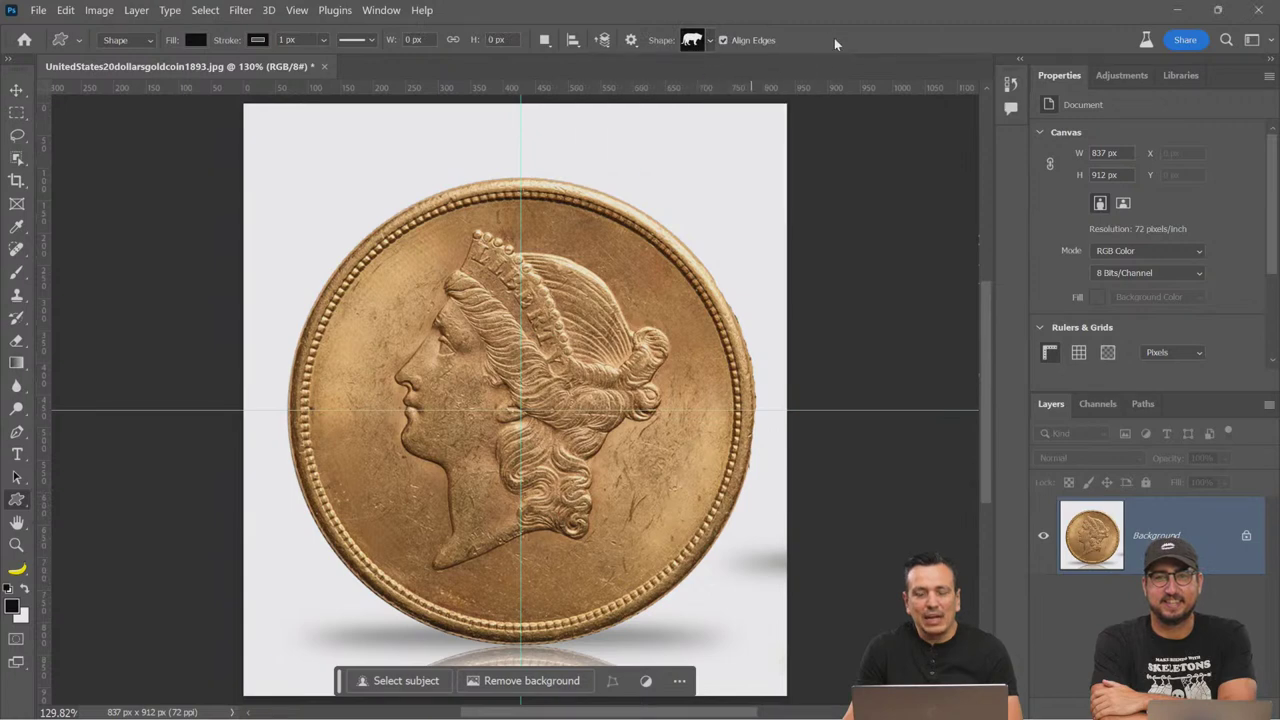
pyautogui.click(711, 42)
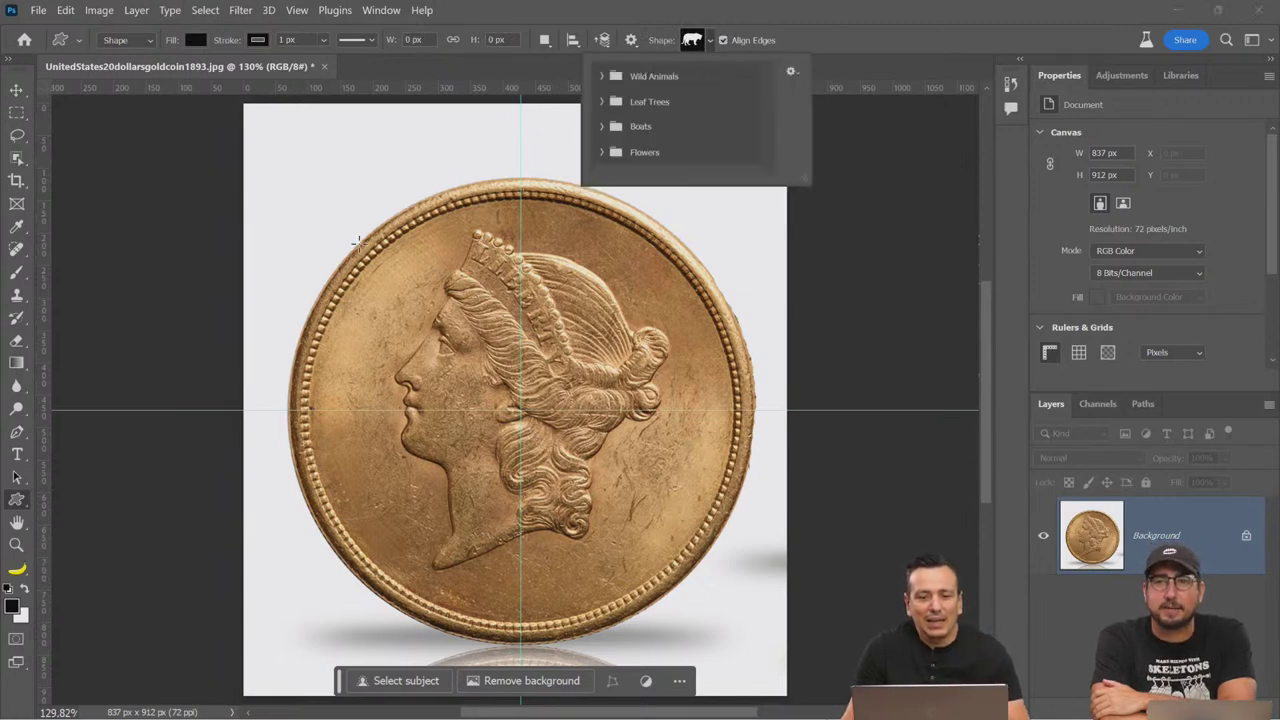
pyautogui.moveTo(437, 257); pyautogui.dragTo(640, 377)
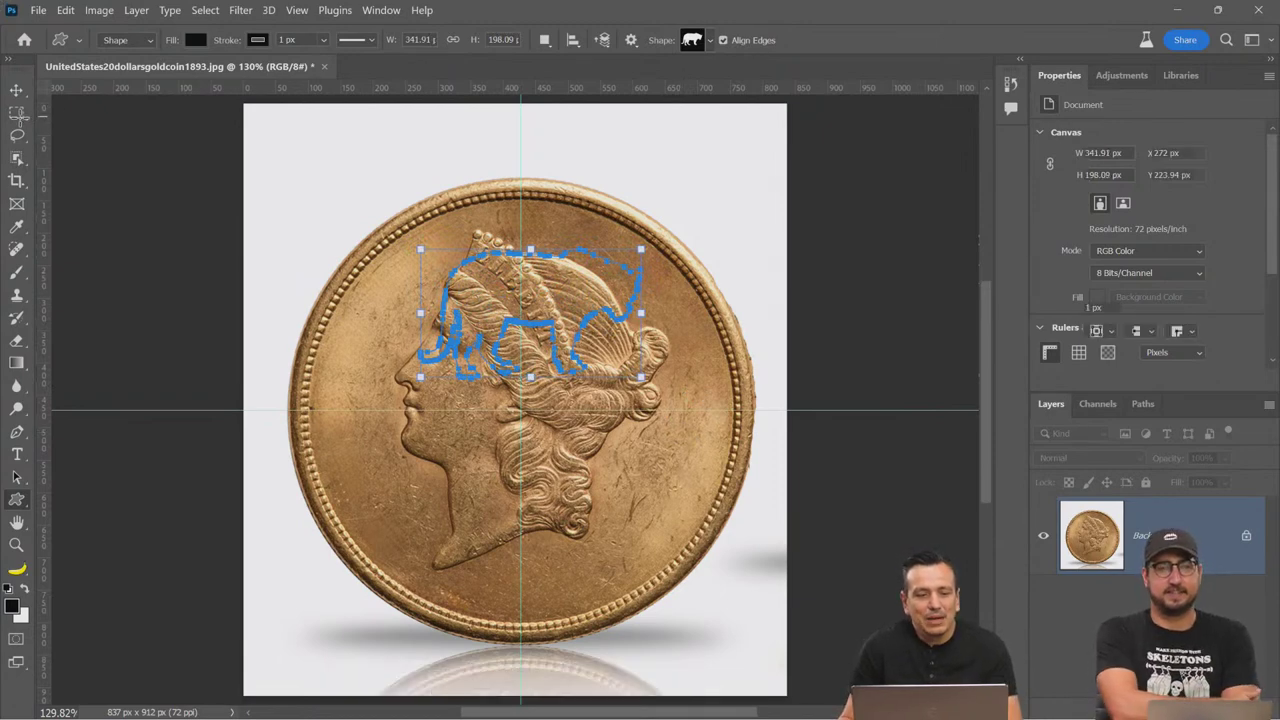
pyautogui.press('Escape')
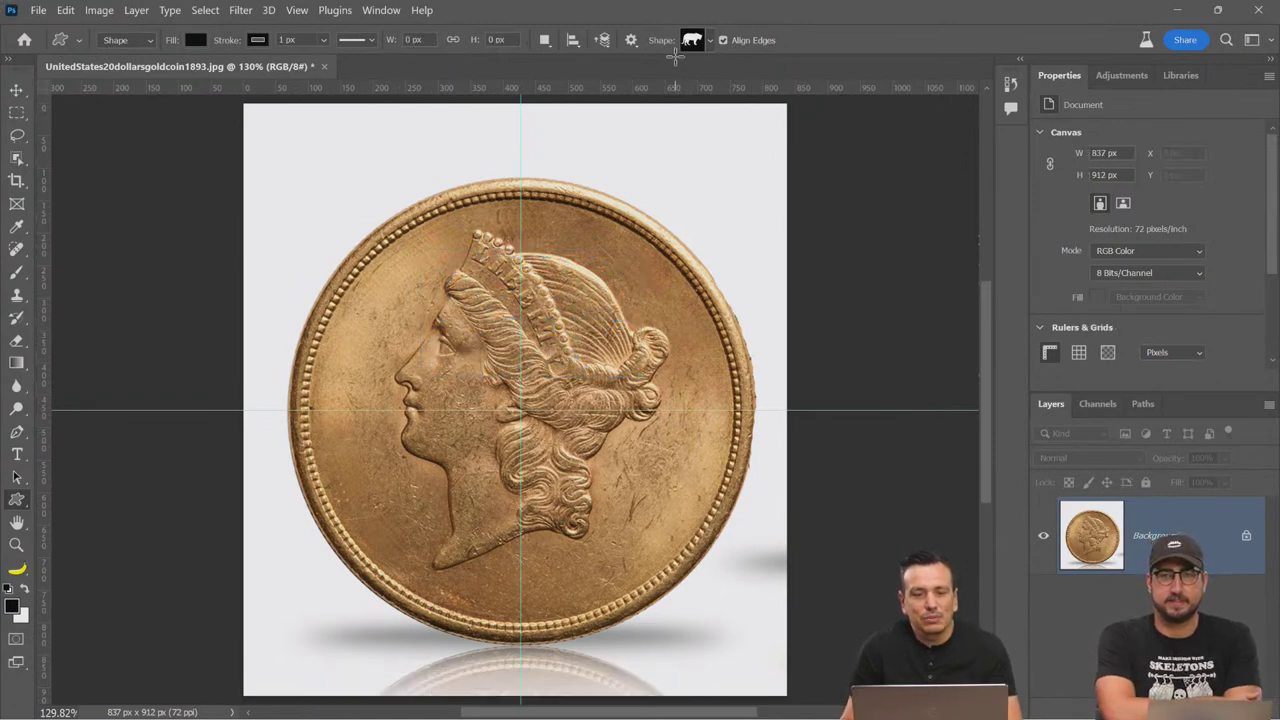
# Step: Search the custom shapes for "star", clear the search, and add the Legacy Shapes and More set
pyautogui.click(395, 12)
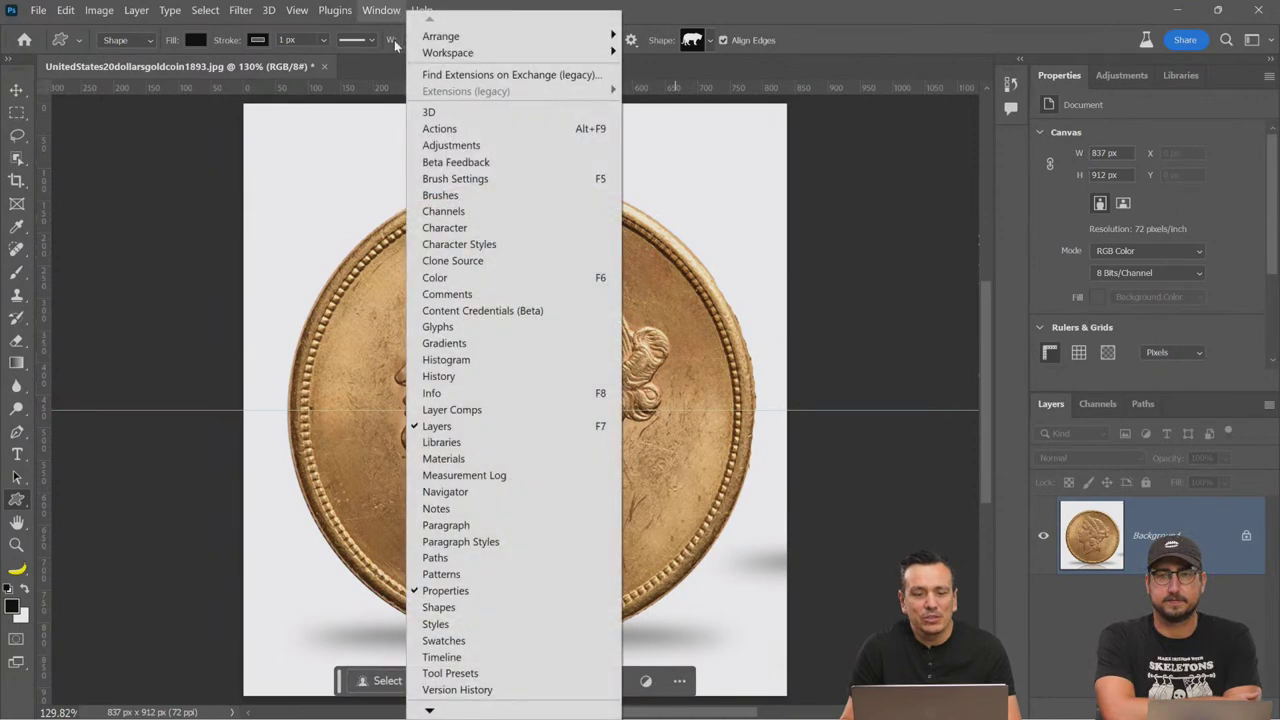
pyautogui.click(510, 606)
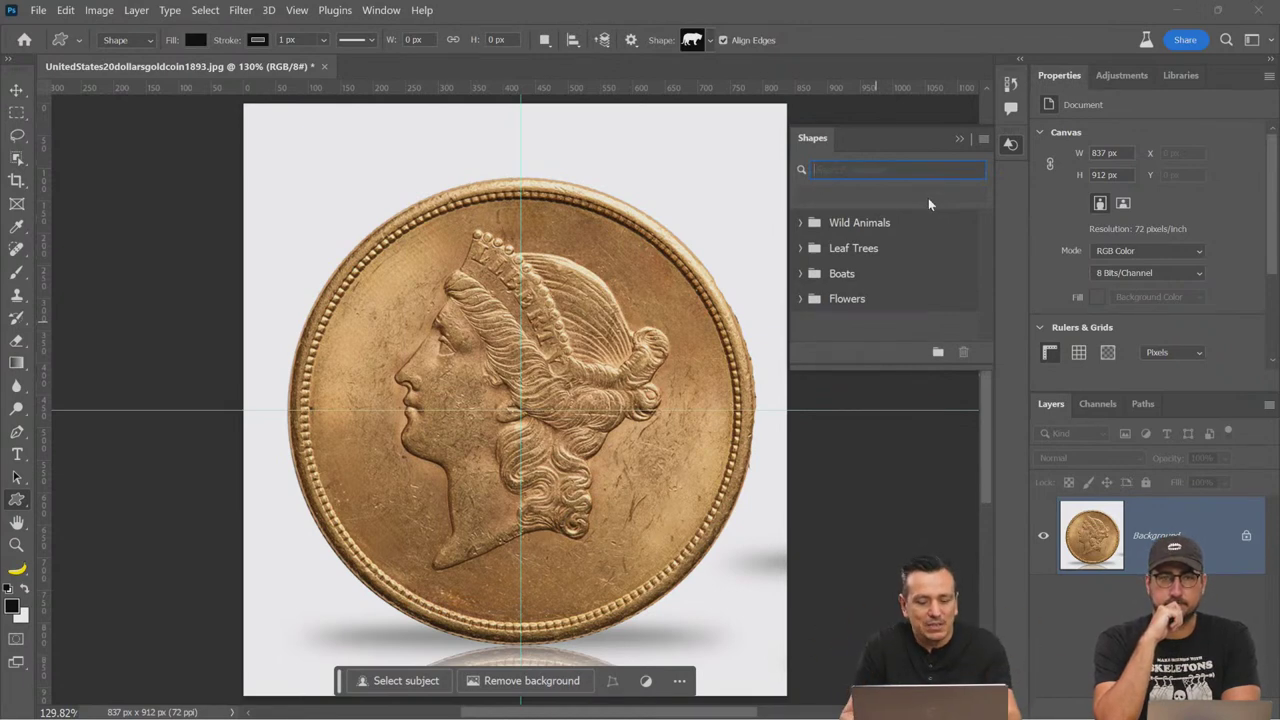
pyautogui.write('star')
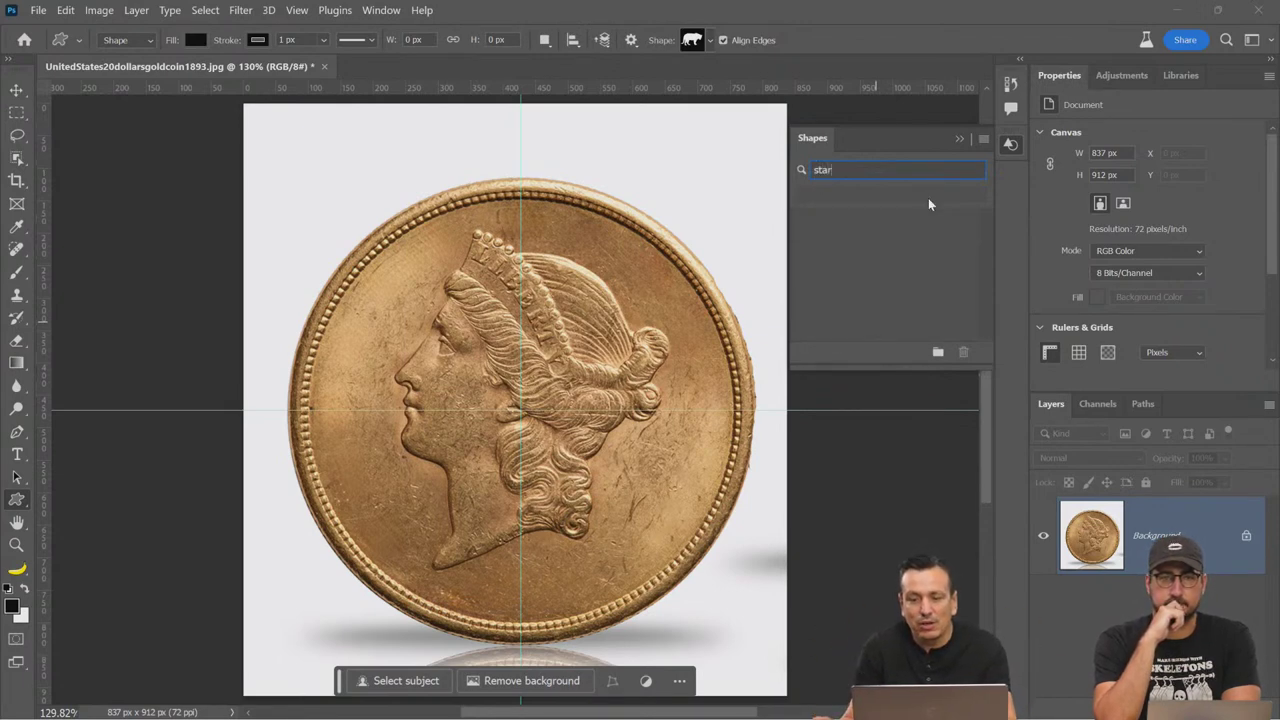
pyautogui.moveTo(886, 171); pyautogui.dragTo(781, 170)
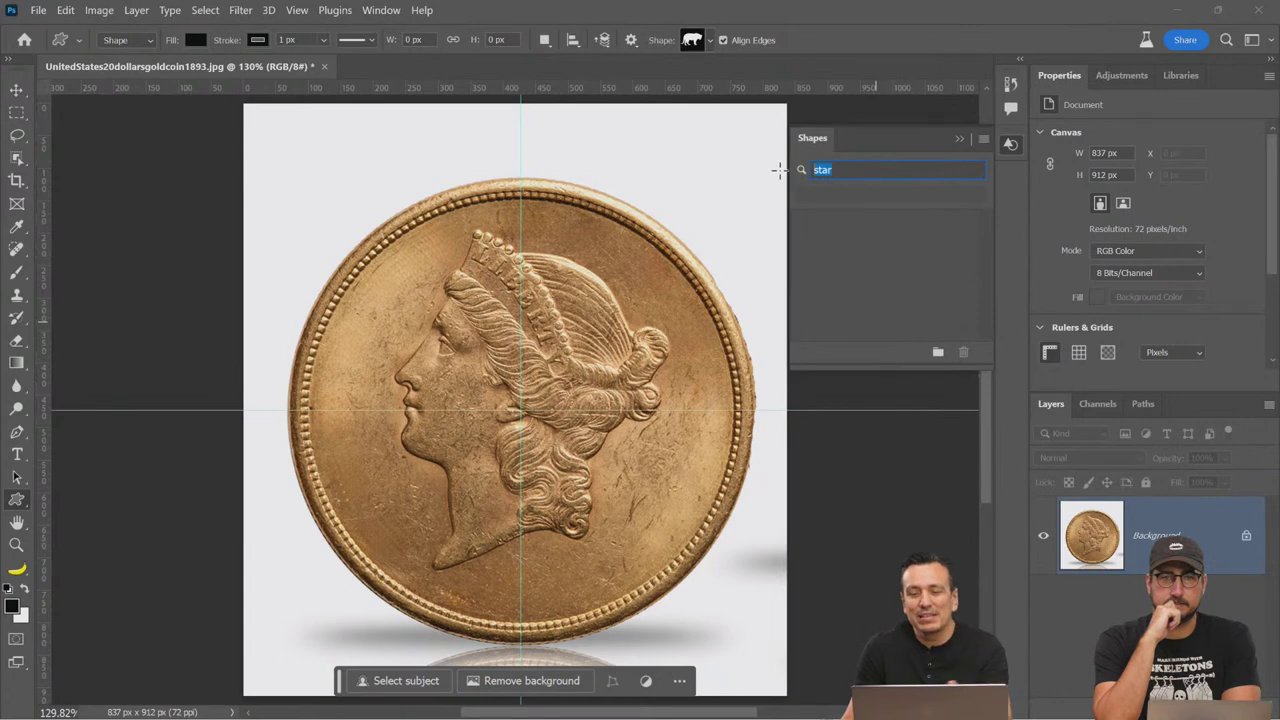
pyautogui.press('BackSpace')
pyautogui.click(984, 140)
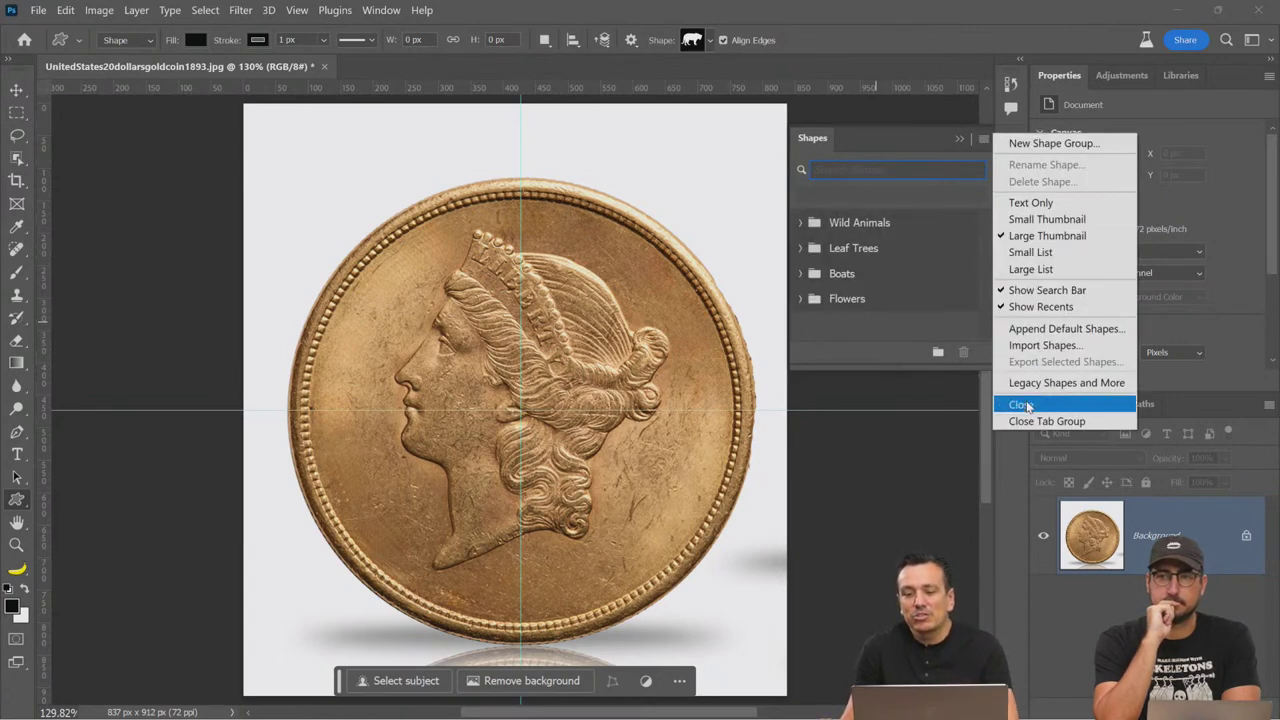
pyautogui.click(1087, 384)
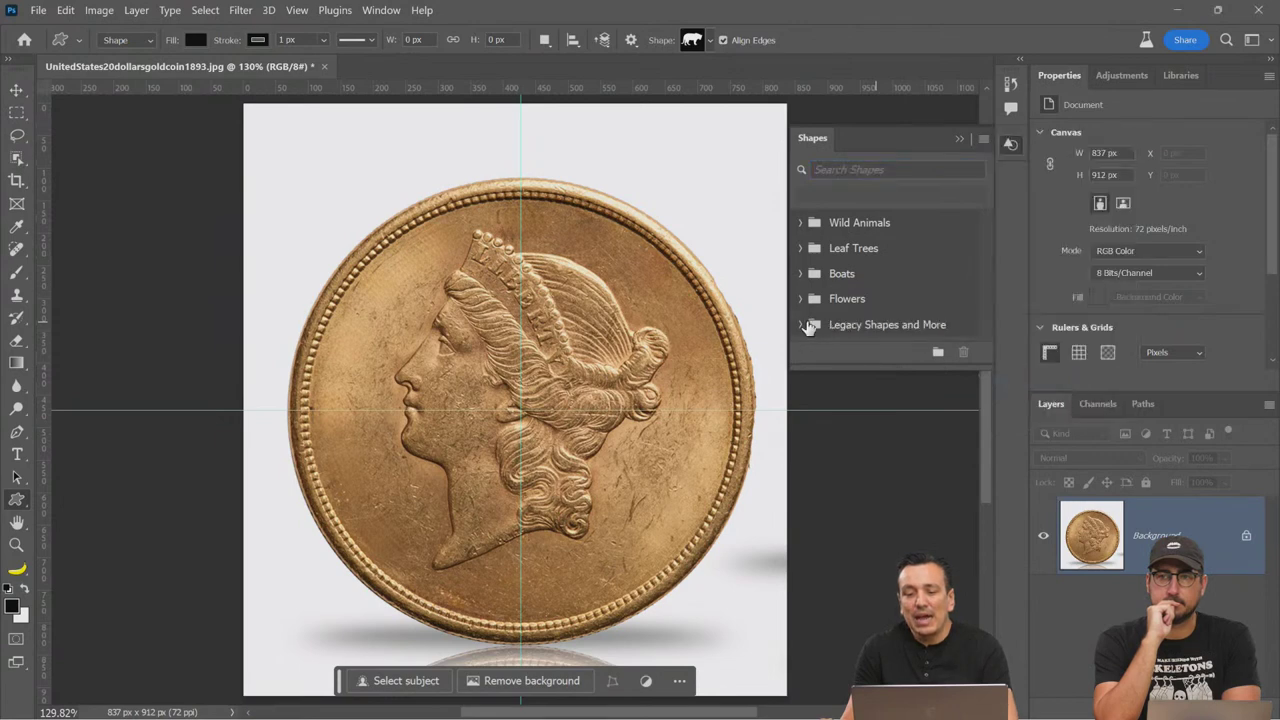
# Step: Browse the 2019 Shapes group inside Legacy Shapes and More, and collapse it again
pyautogui.click(800, 325)
pyautogui.moveTo(983, 255); pyautogui.dragTo(998, 294)
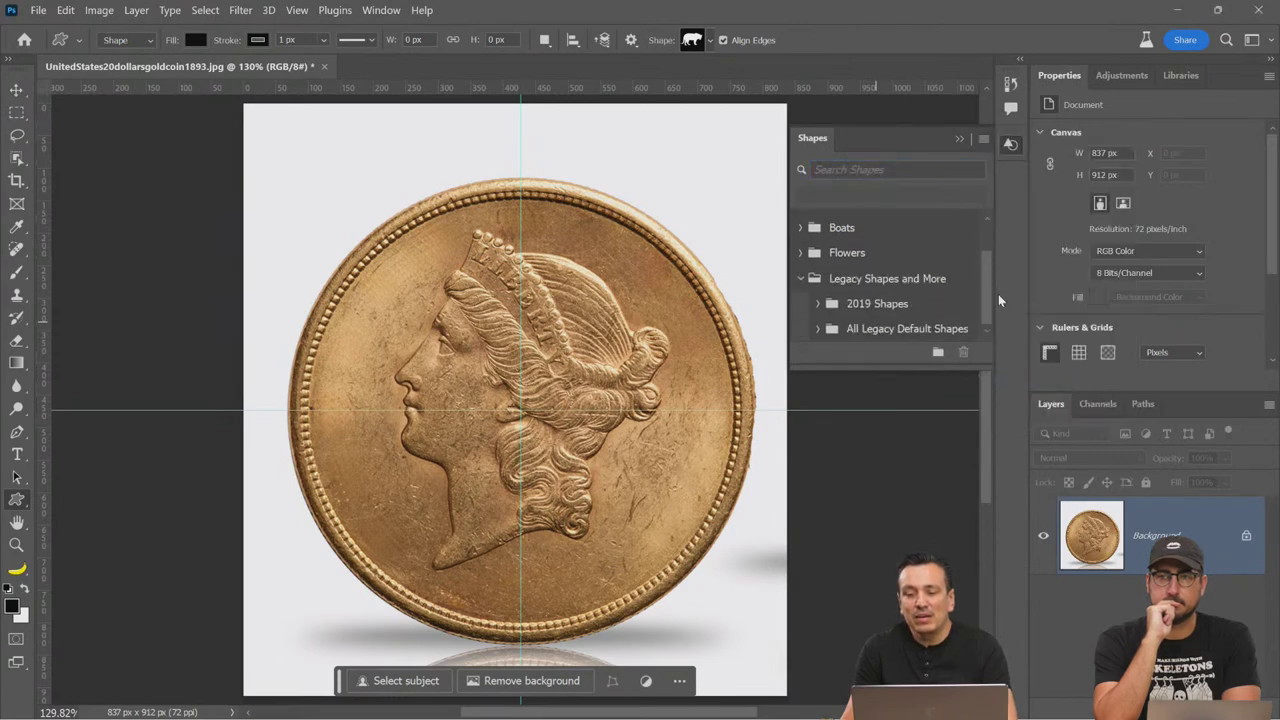
pyautogui.click(818, 300)
pyautogui.scroll(-1, 824, 318)
pyautogui.scroll(-6, 822, 316)
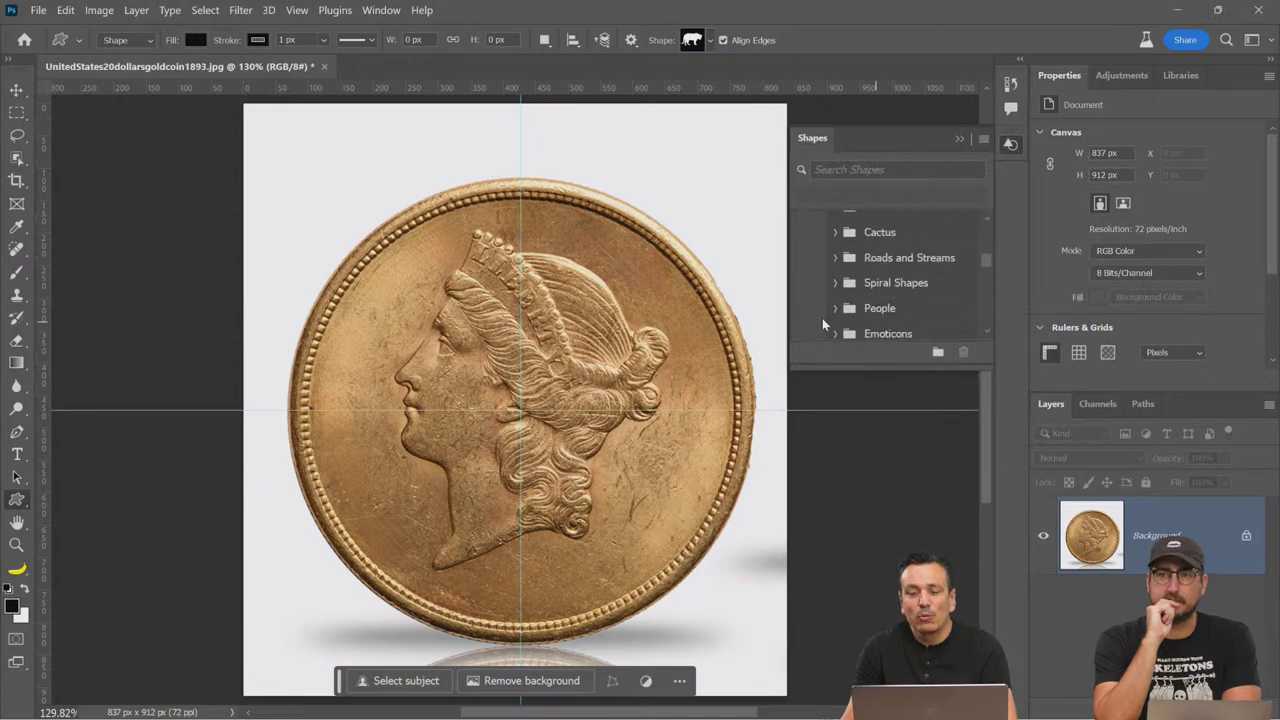
pyautogui.moveTo(984, 270)
pyautogui.mouseDown()
pyautogui.moveTo(982, 324)
pyautogui.moveTo(991, 246)
pyautogui.mouseUp()
pyautogui.scroll(1, 925, 275)
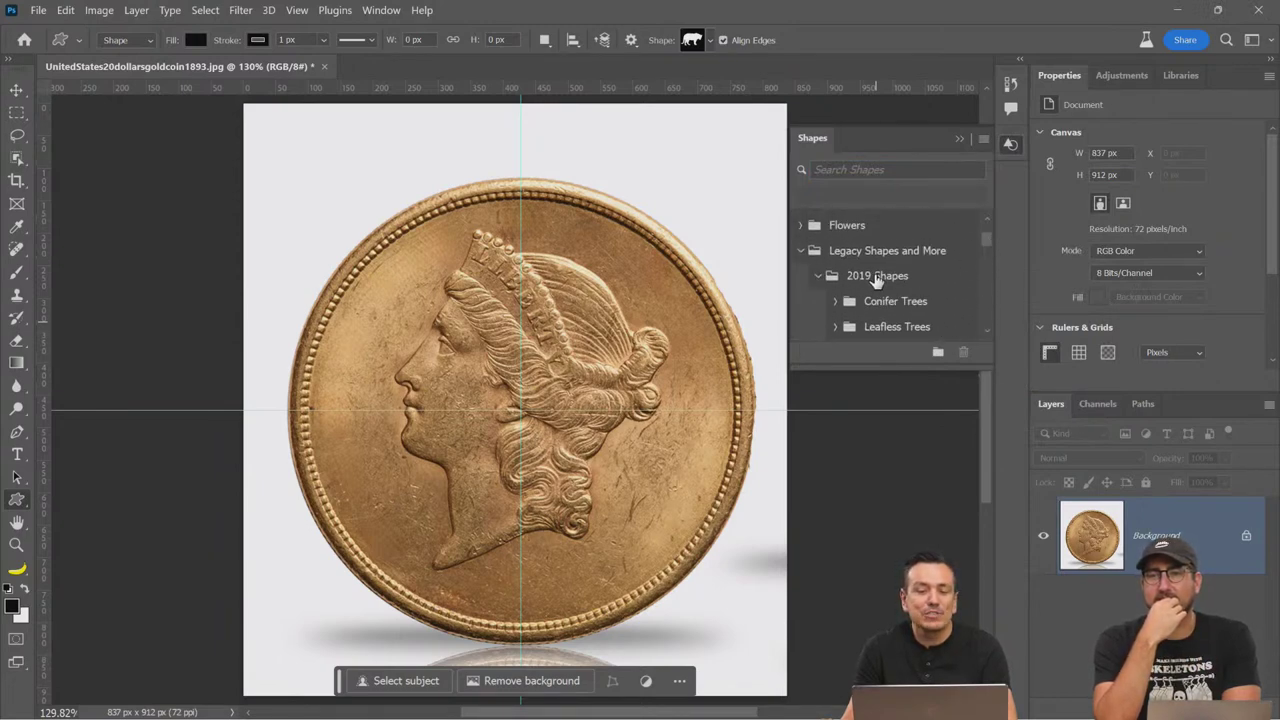
pyautogui.click(816, 275)
pyautogui.click(804, 280)
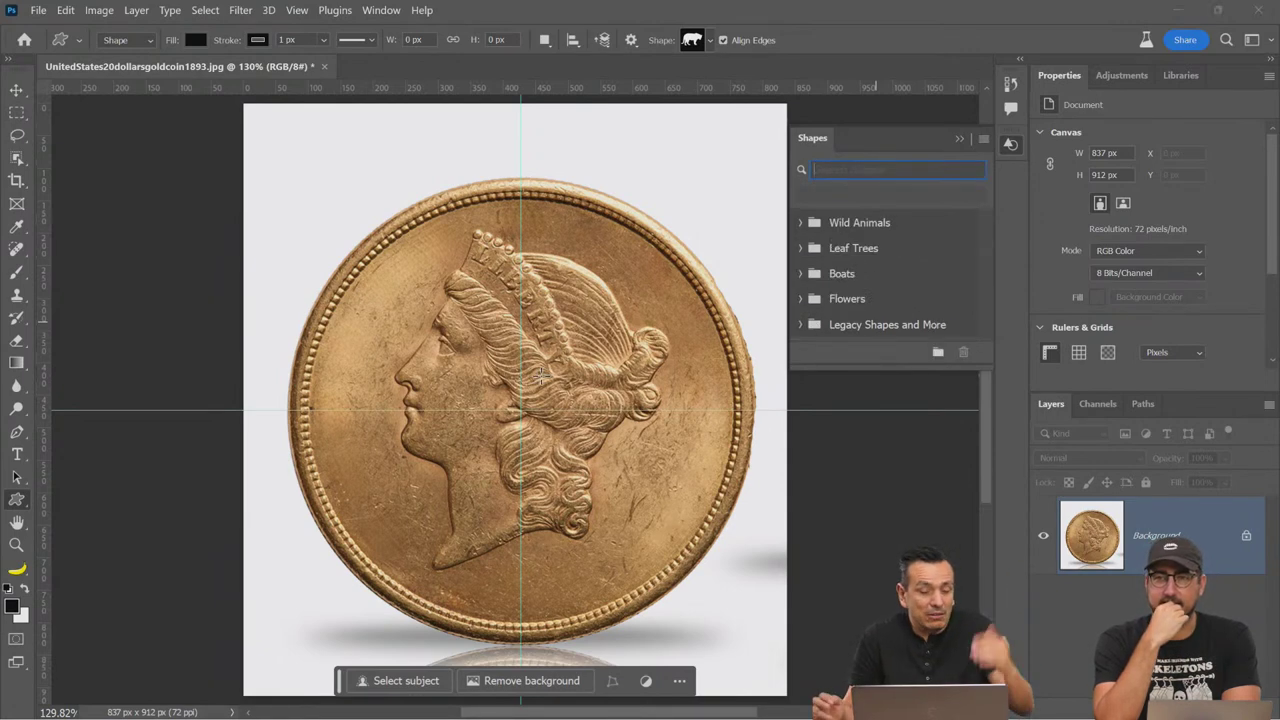
# Step: Search the custom shapes for "star" and choose the solid five-point star
pyautogui.write('sh')
pyautogui.press('BackSpace')
pyautogui.write('tar')
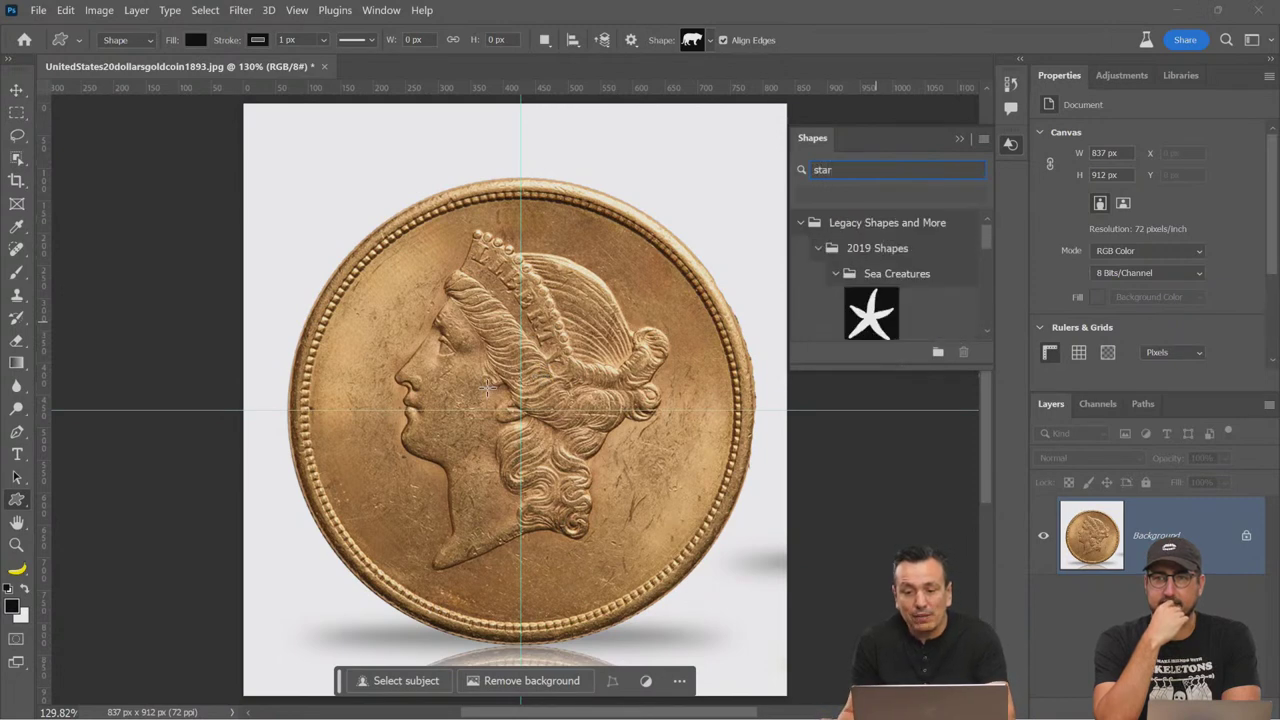
pyautogui.moveTo(980, 236); pyautogui.dragTo(980, 292)
pyautogui.click(866, 280)
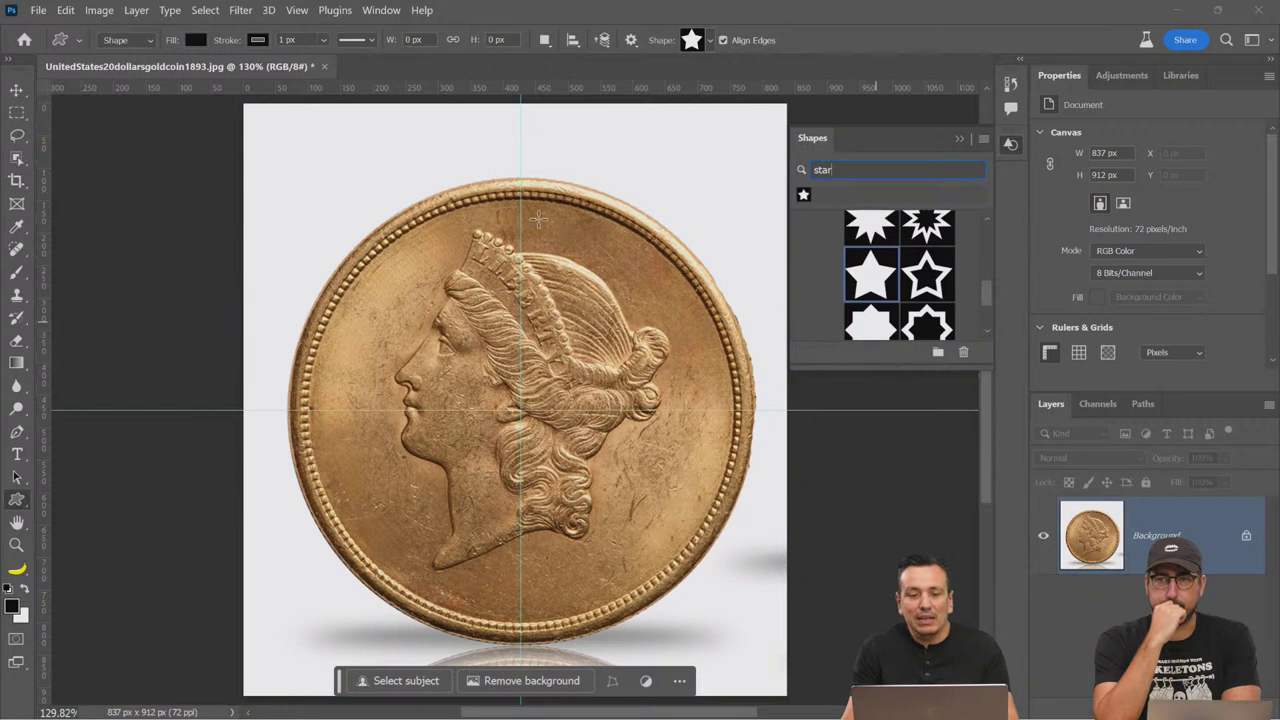
# Step: Try a black five-point star about 29 by 28 px beside the vertical guide under the coin's upper rim, and undo it
pyautogui.moveTo(542, 213); pyautogui.dragTo(555, 227)
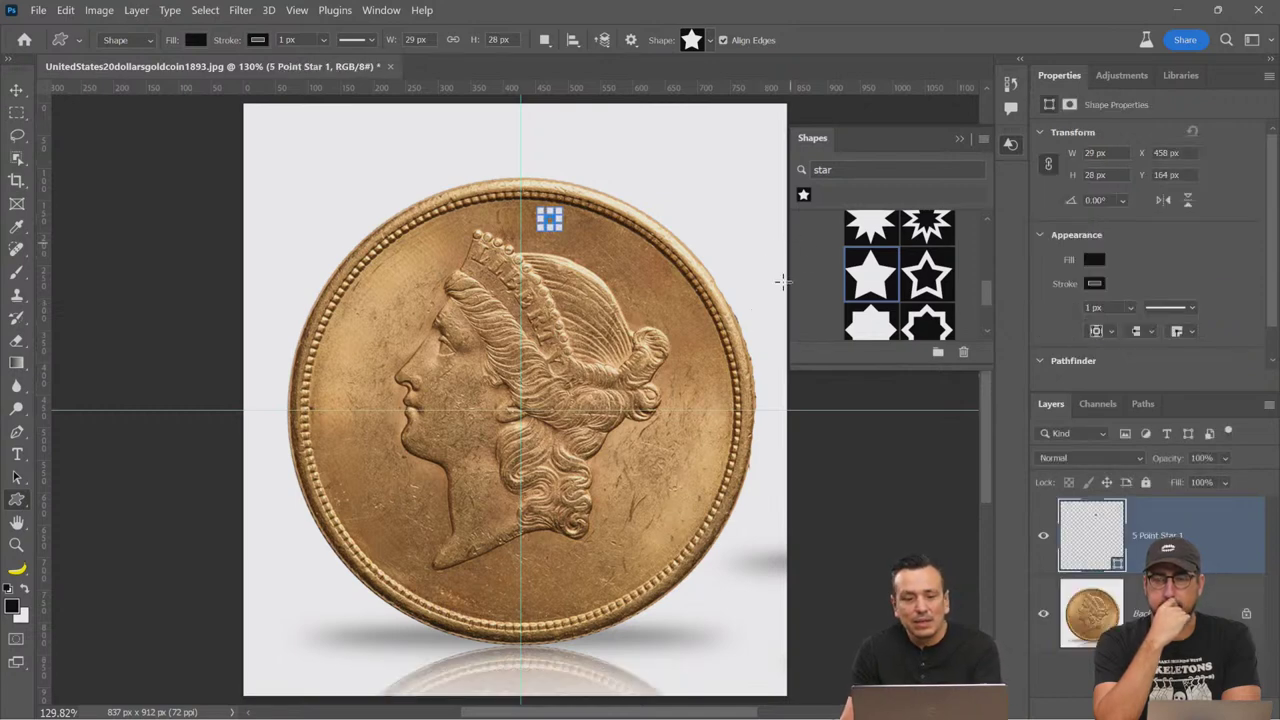
pyautogui.click(960, 139)
pyautogui.press('z')
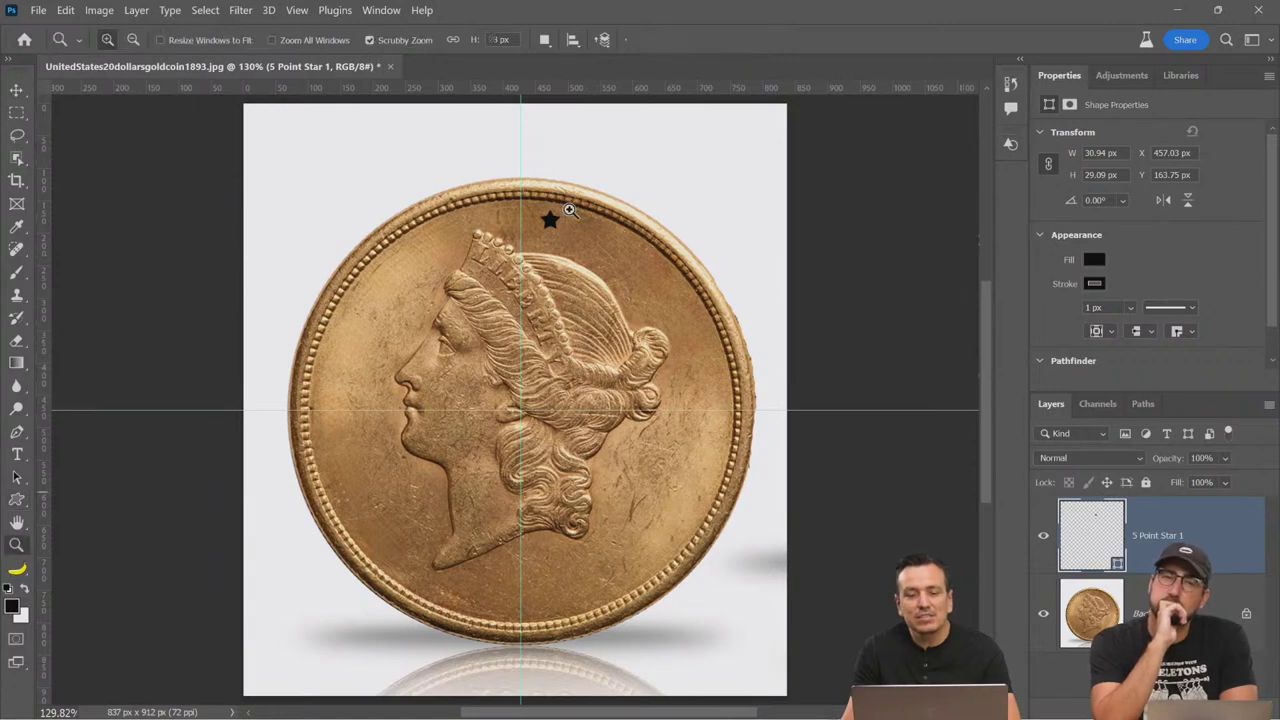
pyautogui.click(568, 208)
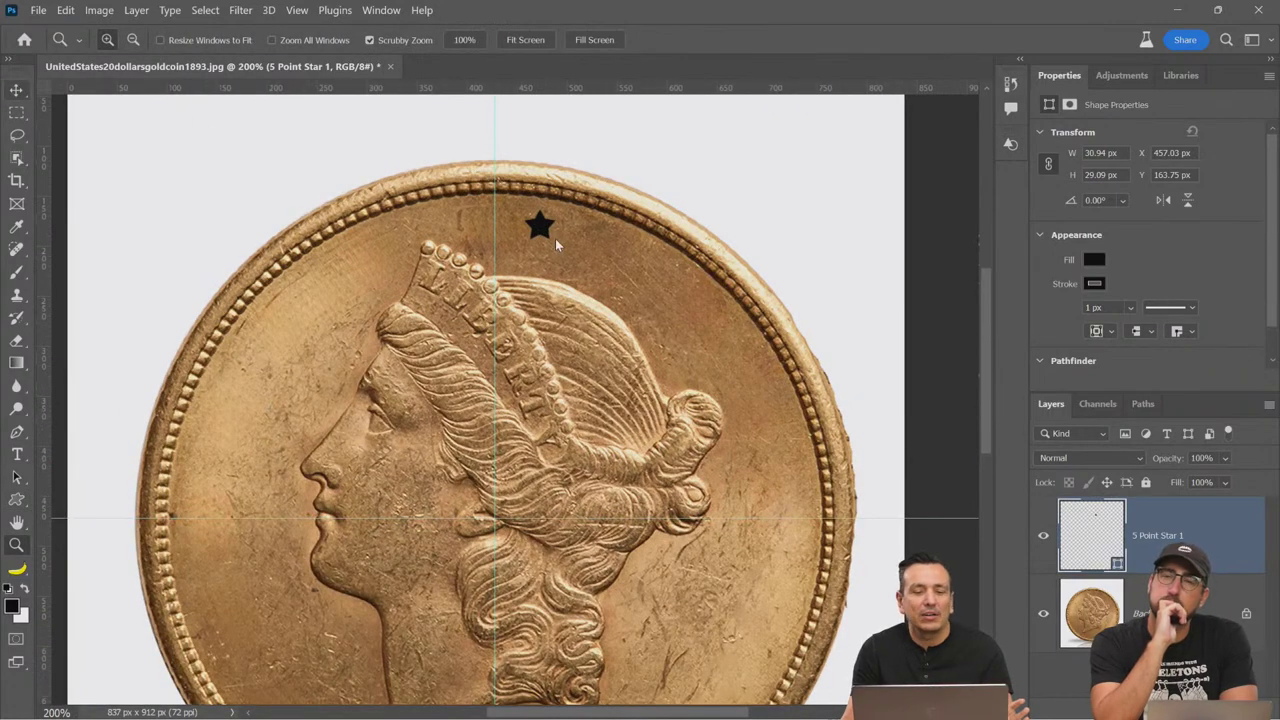
pyautogui.press('v')
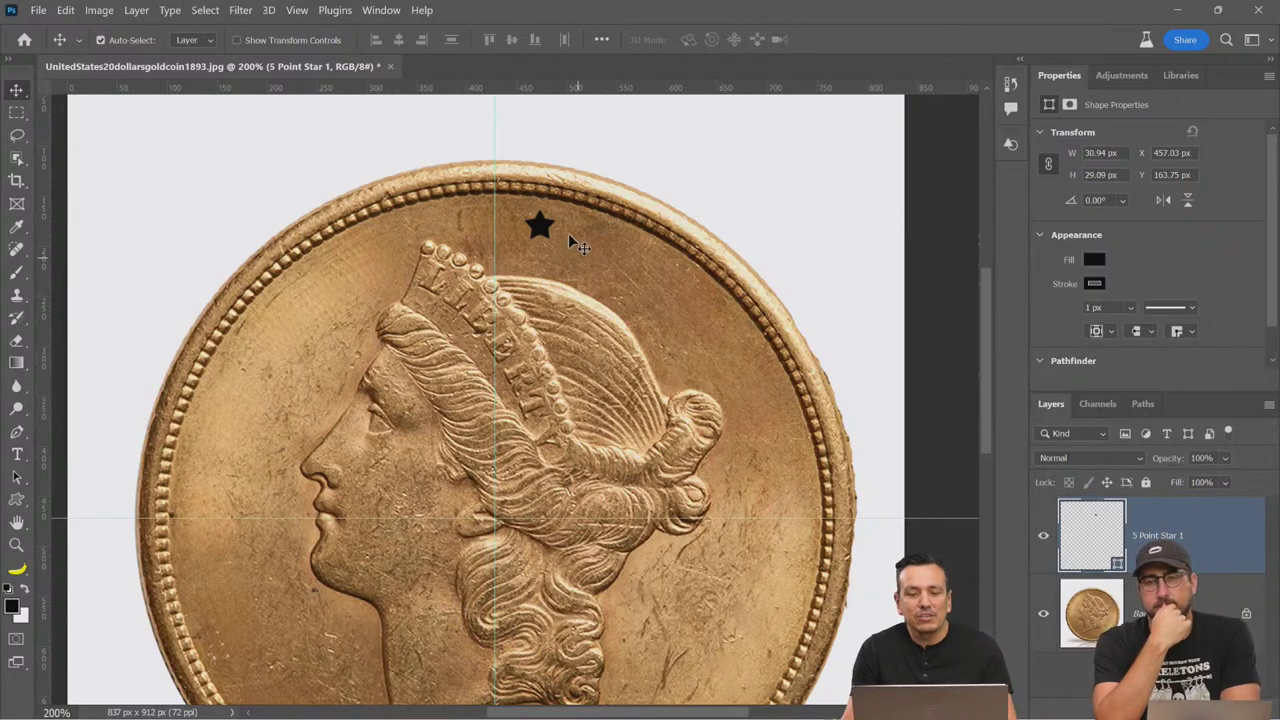
pyautogui.click(549, 248)
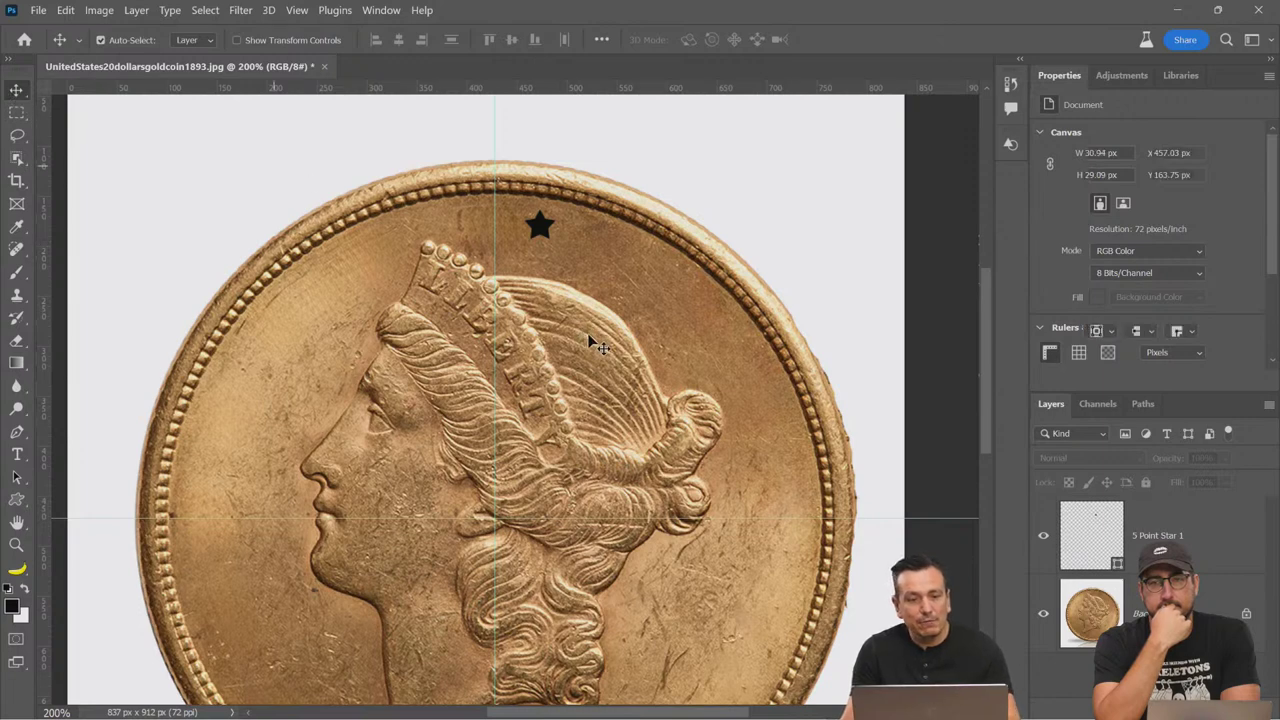
pyautogui.hotkey('ctrl', 'z')
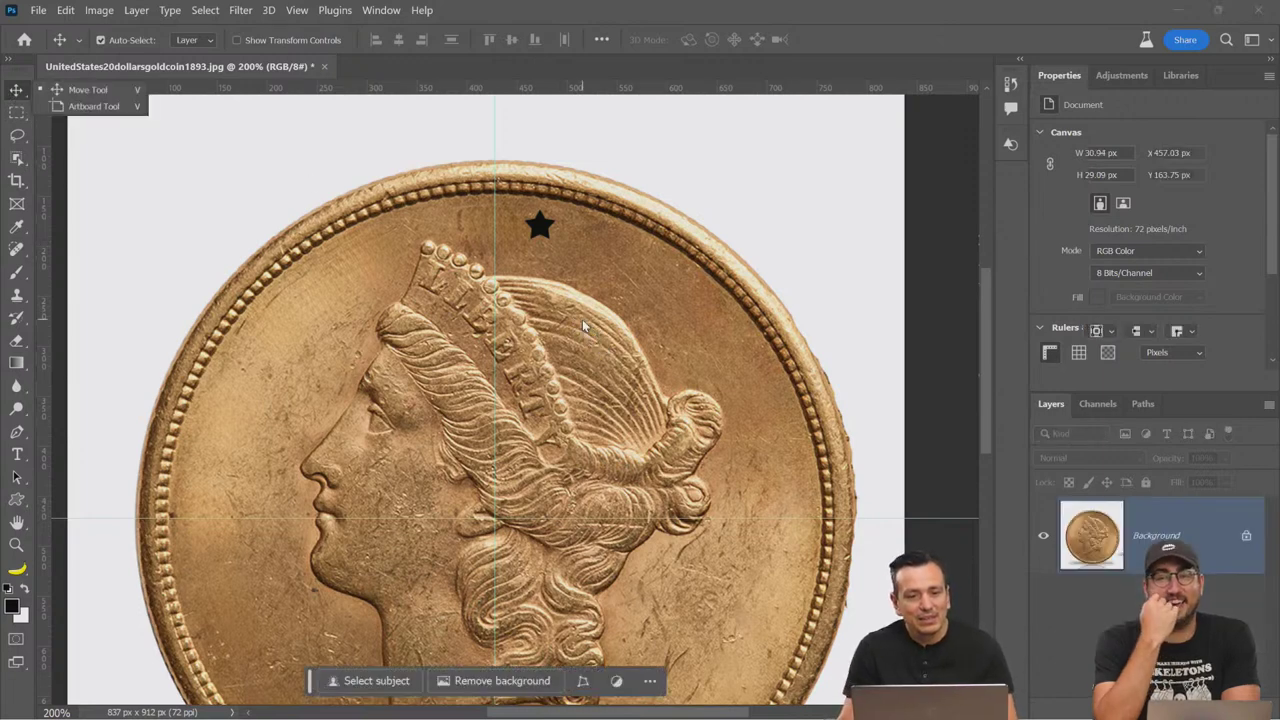
# Step: Save the coin image and clear the rectangular selection on the portrait's hair
pyautogui.hotkey('ctrl', 's')
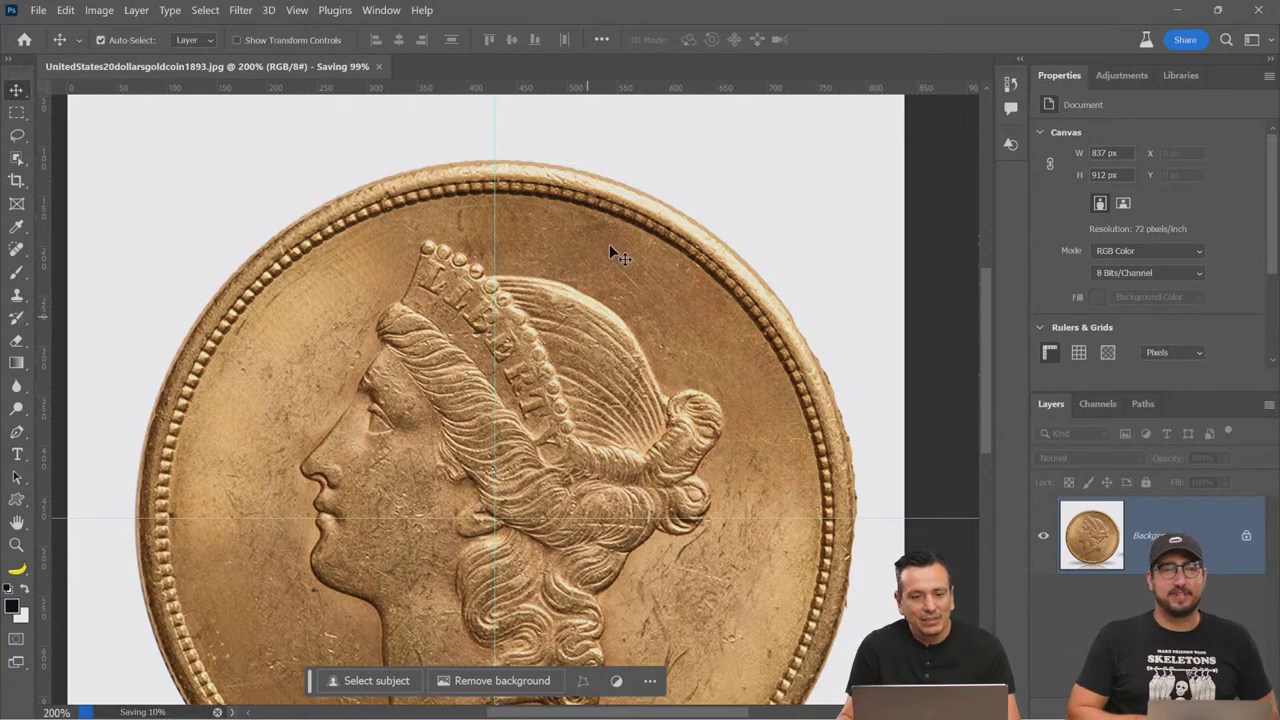
pyautogui.hotkey('ctrl', 'a')
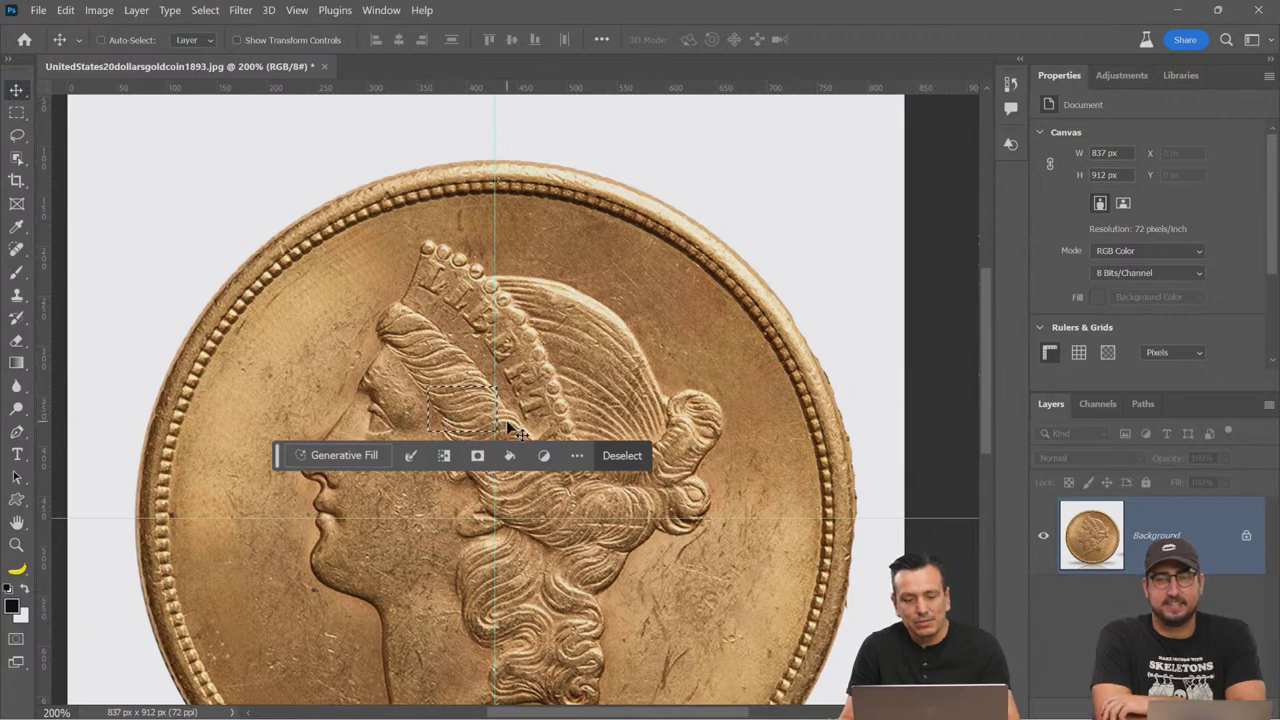
pyautogui.hotkey('ctrl', 'd')
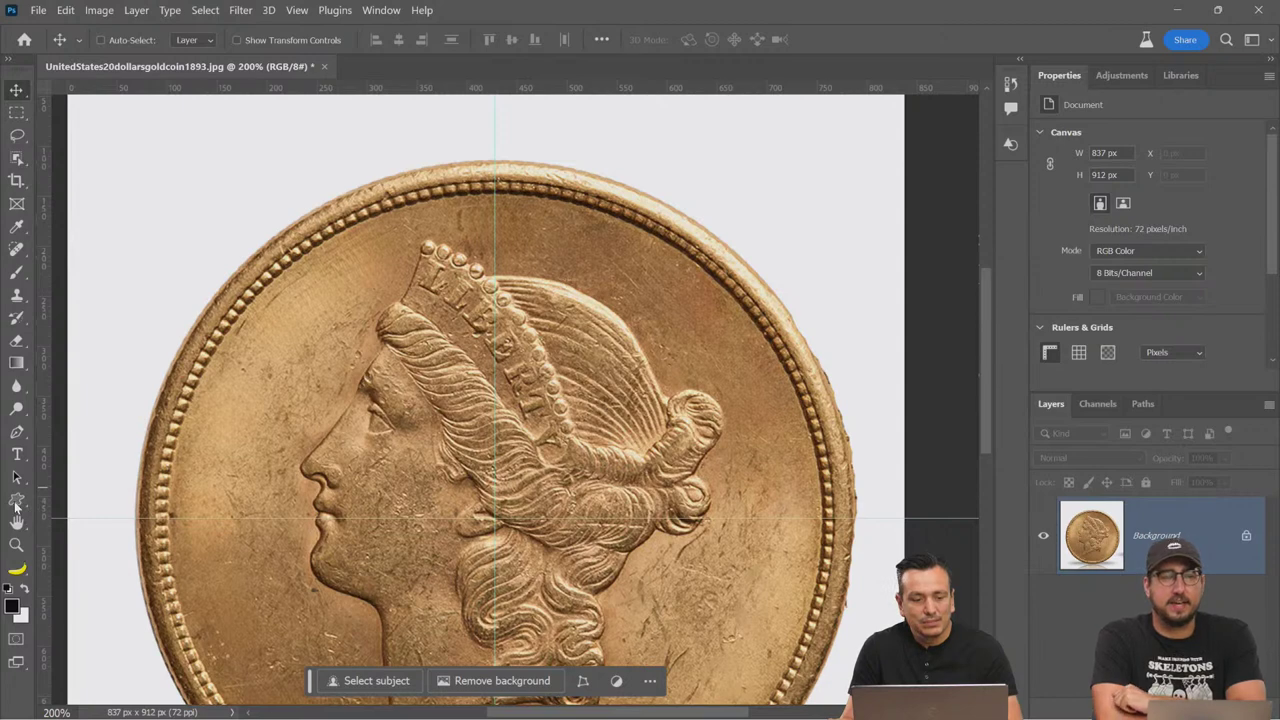
# Step: Place a black five-point custom shape star about 27 by 25 px beside the vertical guide under the coin's upper rim
pyautogui.click(16, 501)
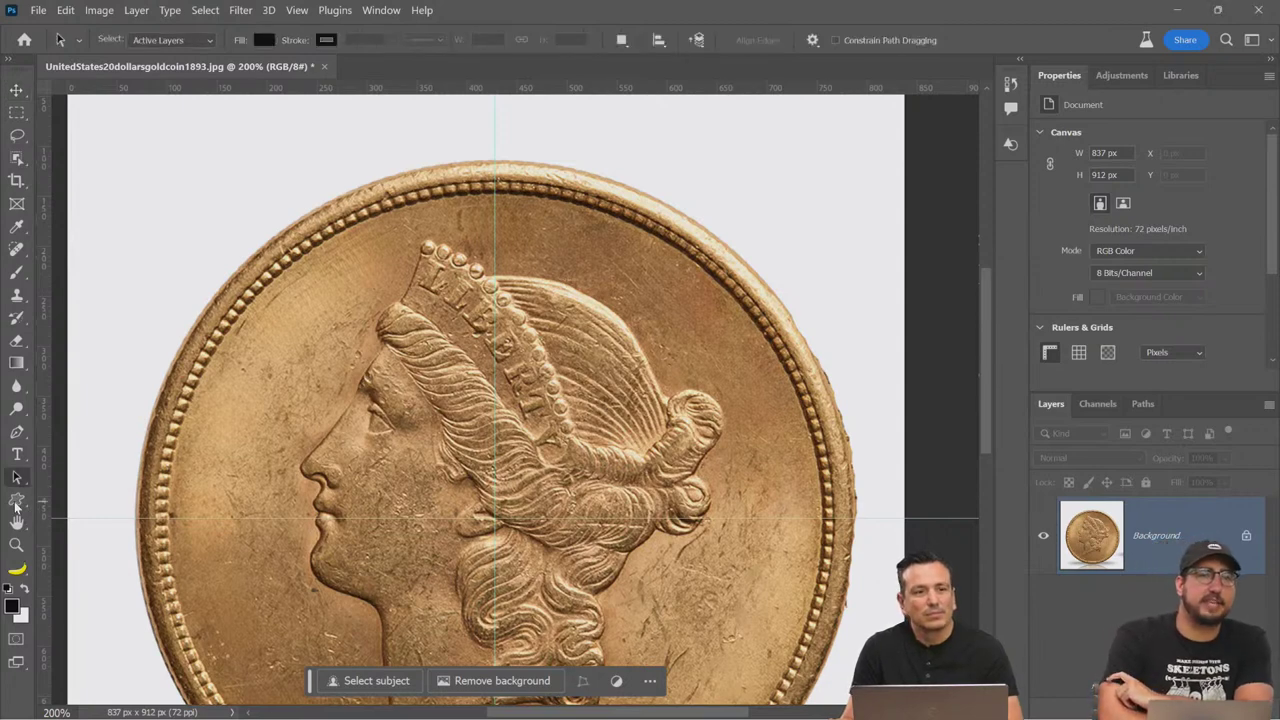
pyautogui.rightClick(16, 501)
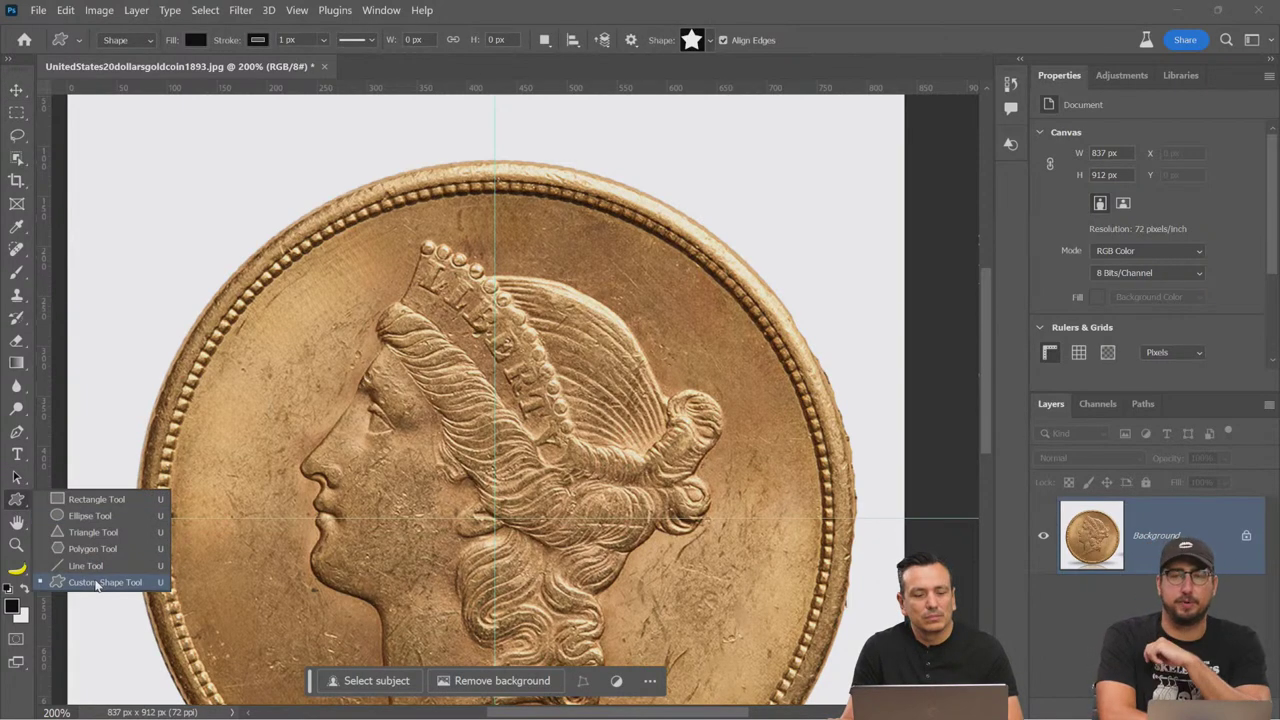
pyautogui.moveTo(520, 208); pyautogui.dragTo(542, 233)
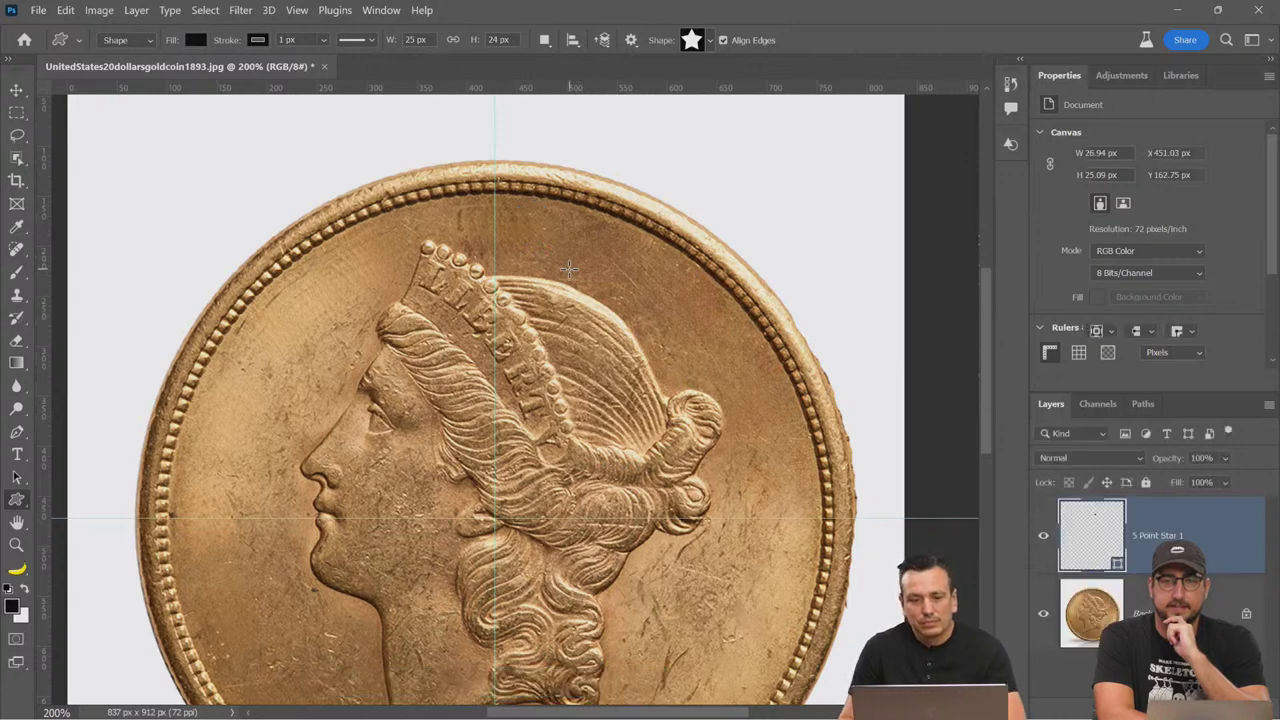
# Step: Switch to the Move tool and save the document as UnitedStates20dollarsgoldcoin1893 in Photoshop format with Maximize Compatibility on
pyautogui.click(17, 89)
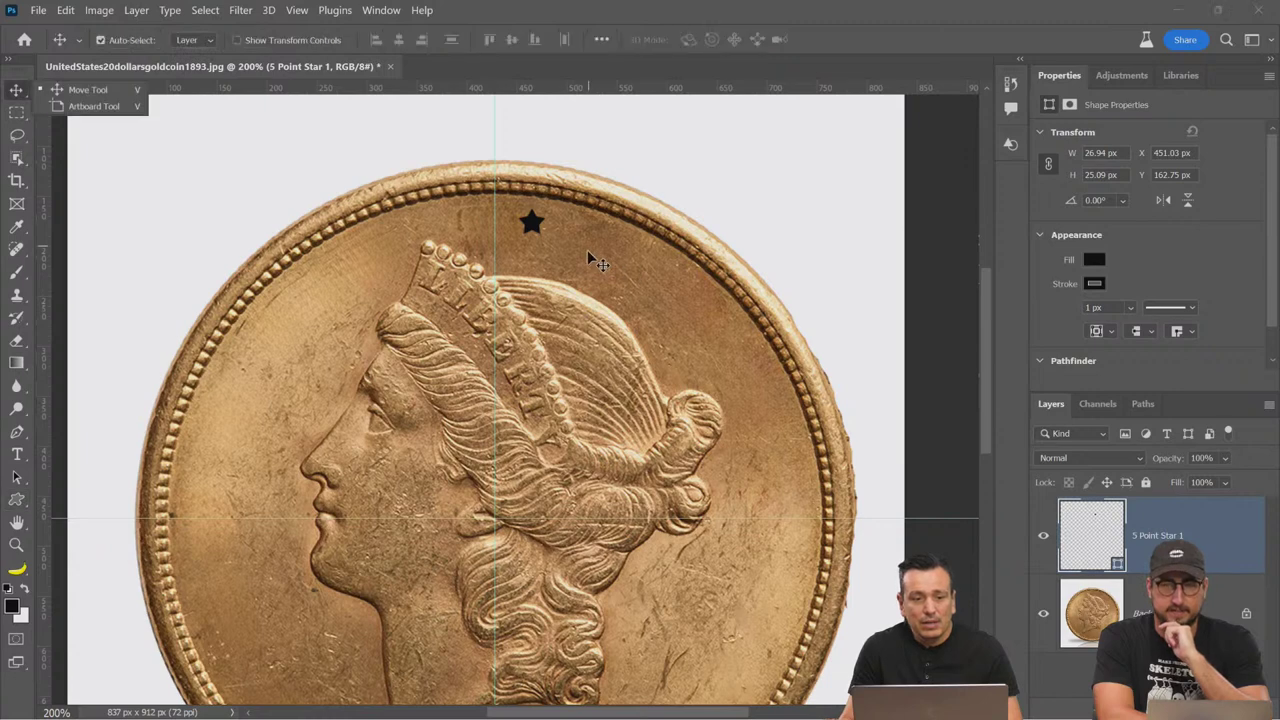
pyautogui.click(110, 92)
pyautogui.press('ctrl')
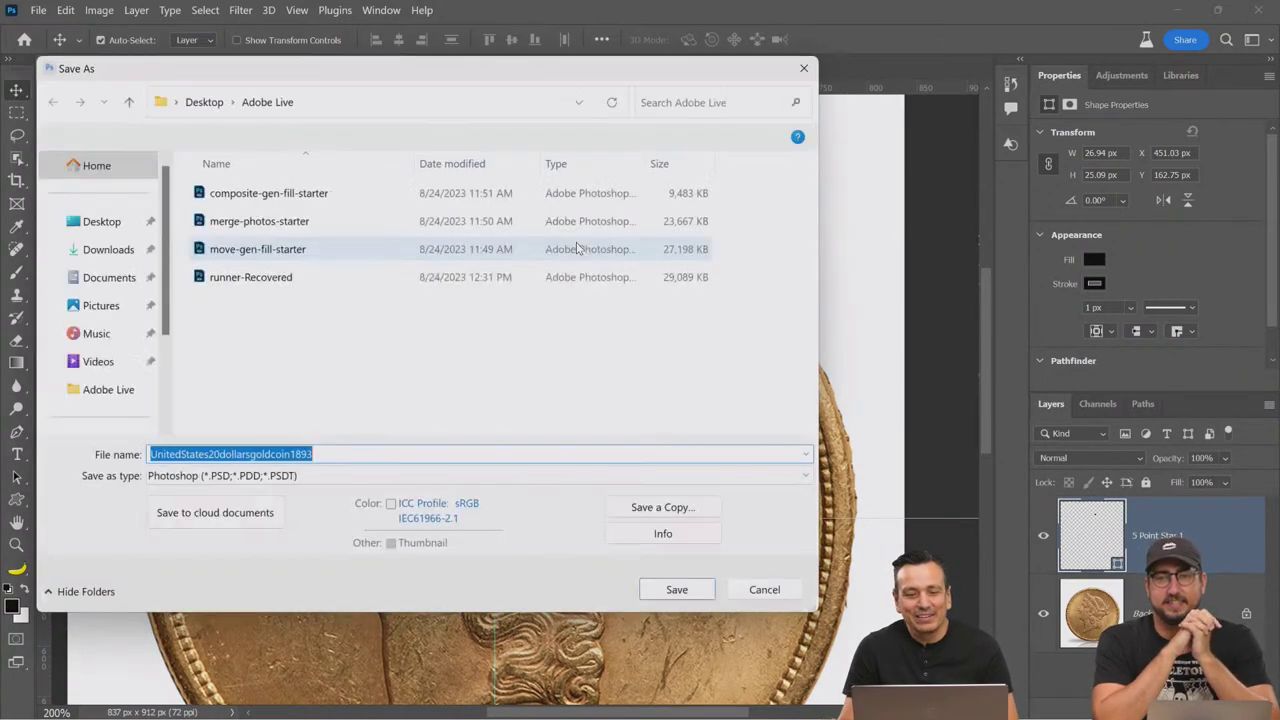
pyautogui.click(674, 670)
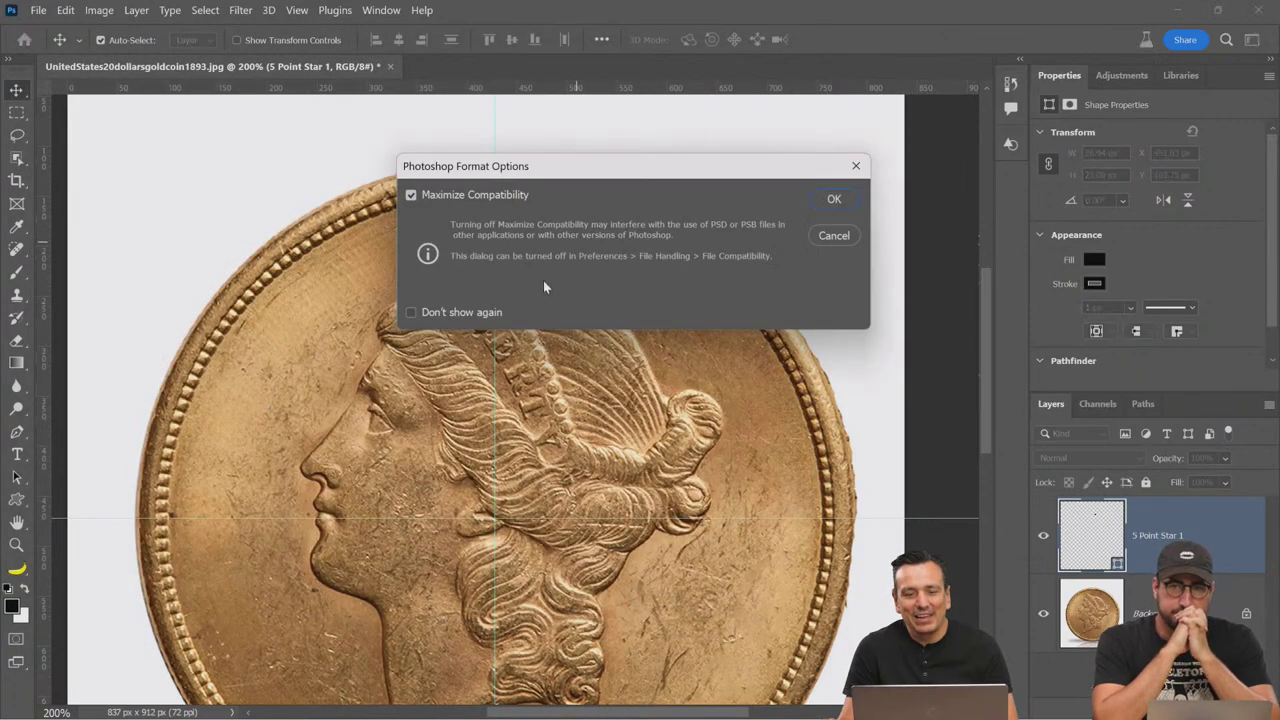
pyautogui.click(834, 199)
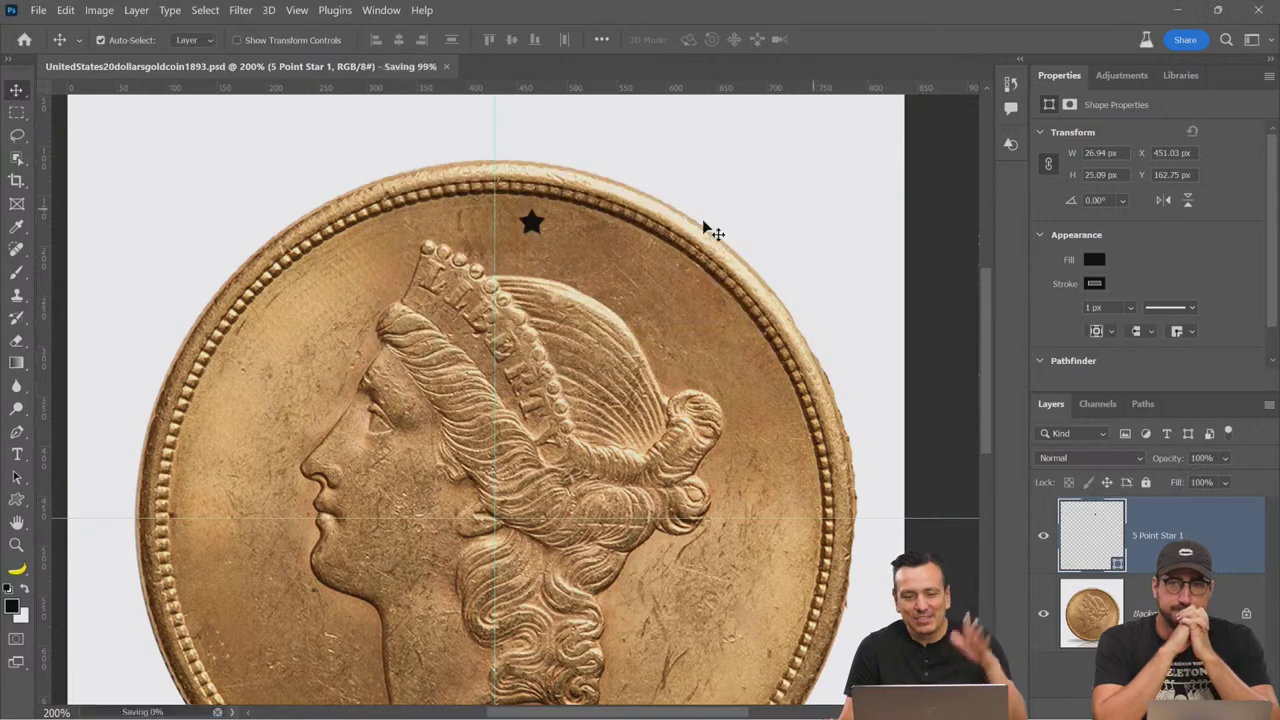
# Step: Turn off Auto-Select for the Move tool and try to move the star without a selected layer
pyautogui.moveTo(572, 247); pyautogui.dragTo(520, 238)
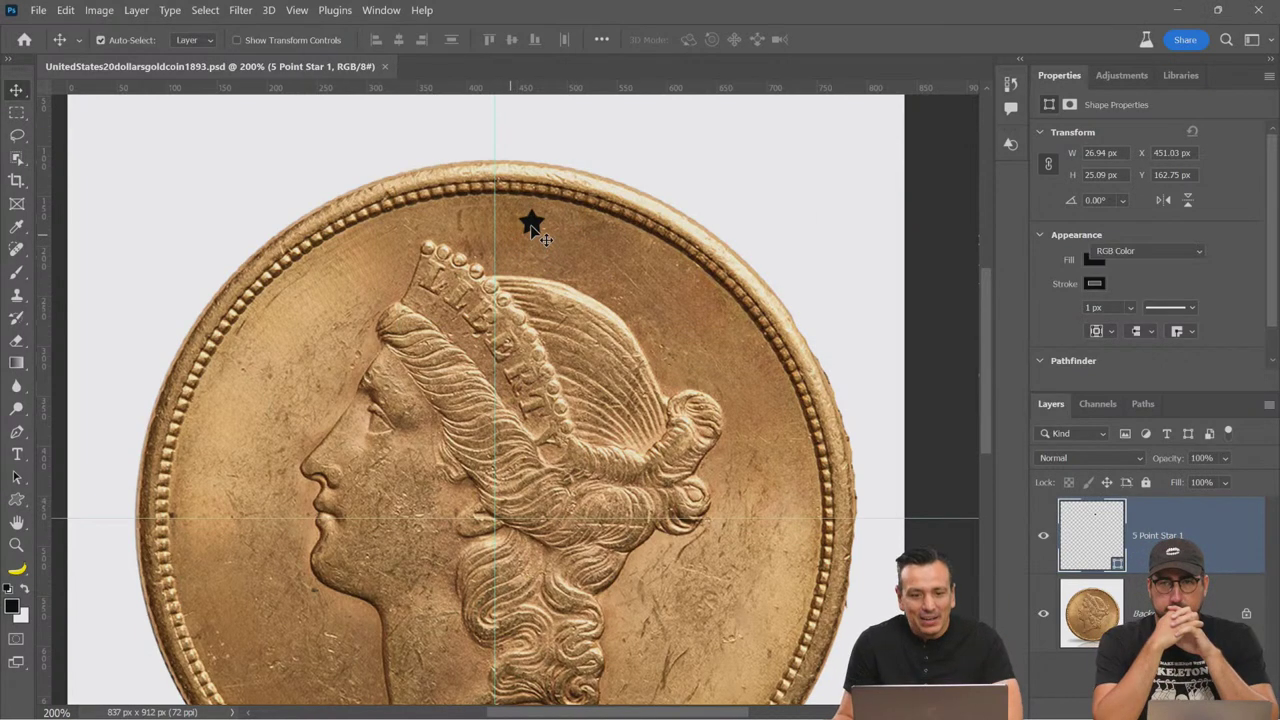
pyautogui.click(549, 260)
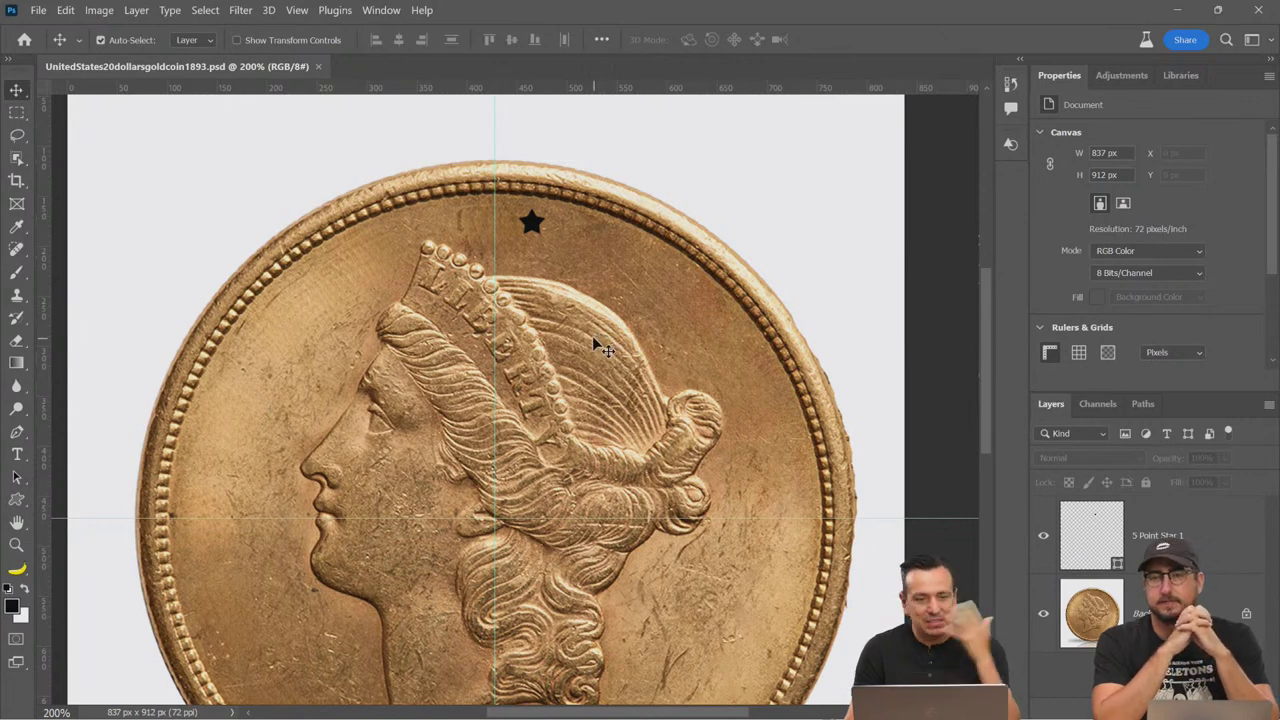
pyautogui.click(101, 40)
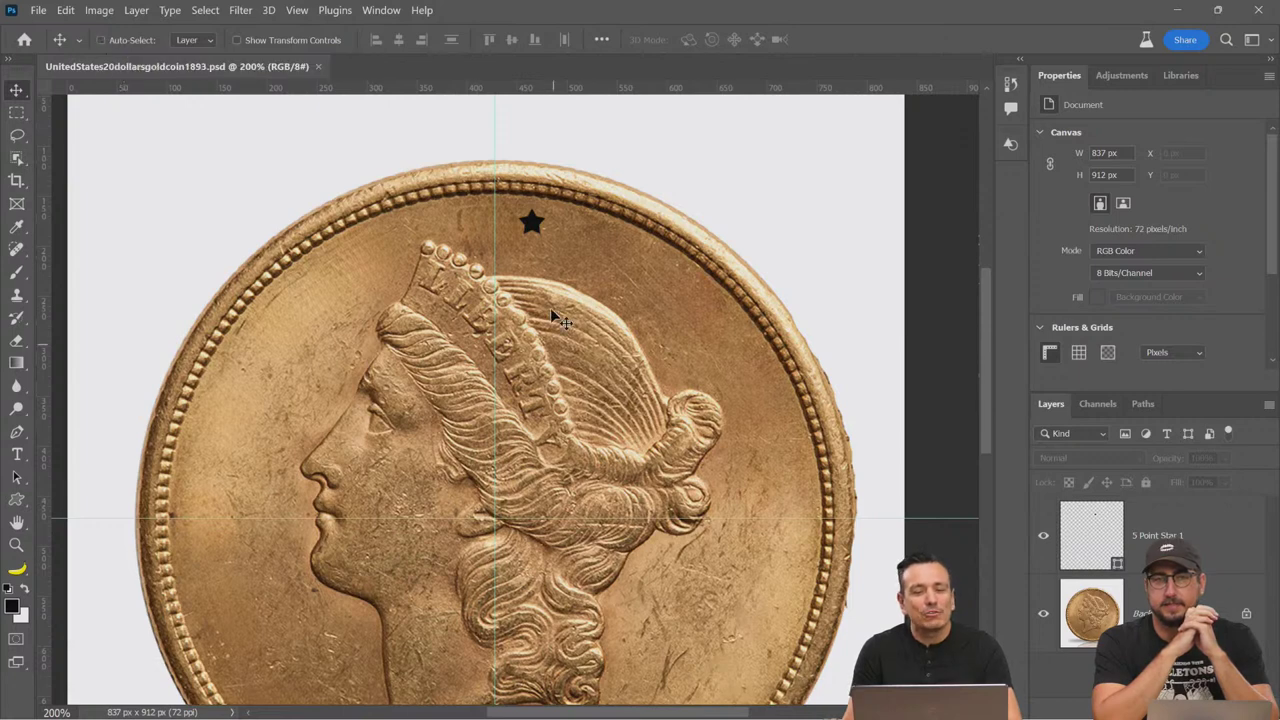
pyautogui.click(546, 227)
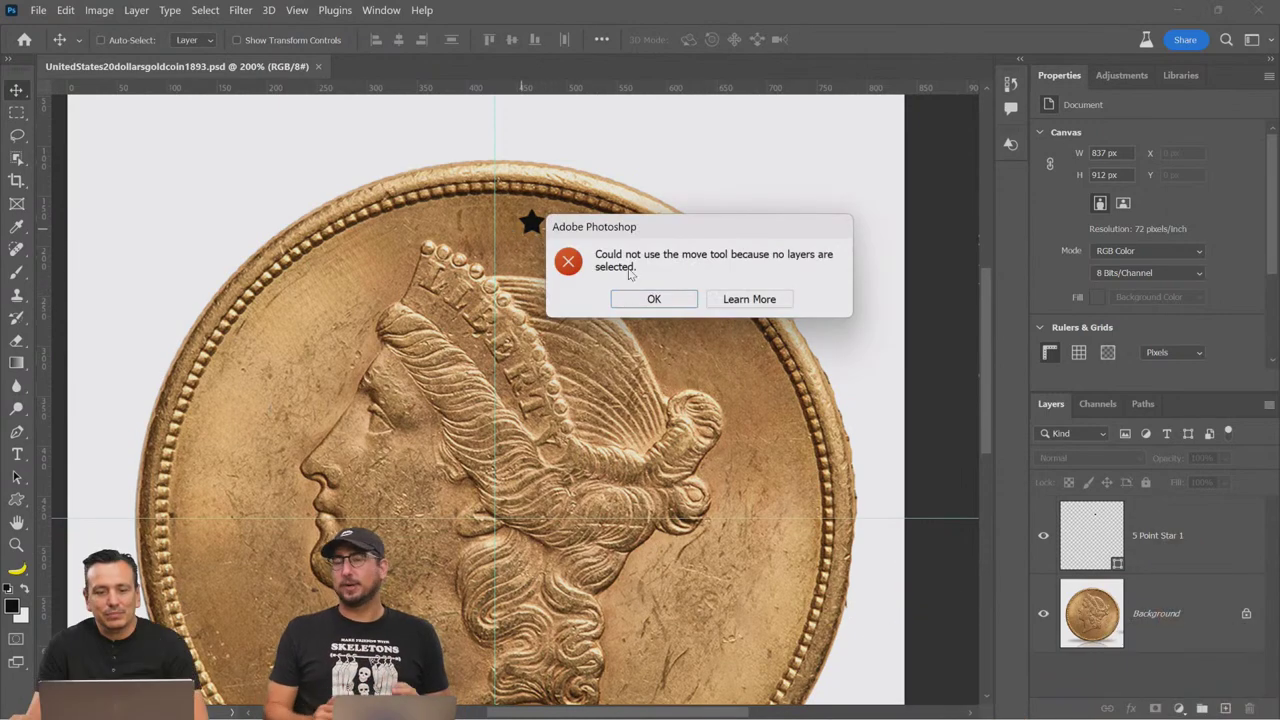
pyautogui.click(681, 306)
# Step: Select the star layer and move the star onto the vertical guide just under the coin's upper rim
pyautogui.click(1168, 540)
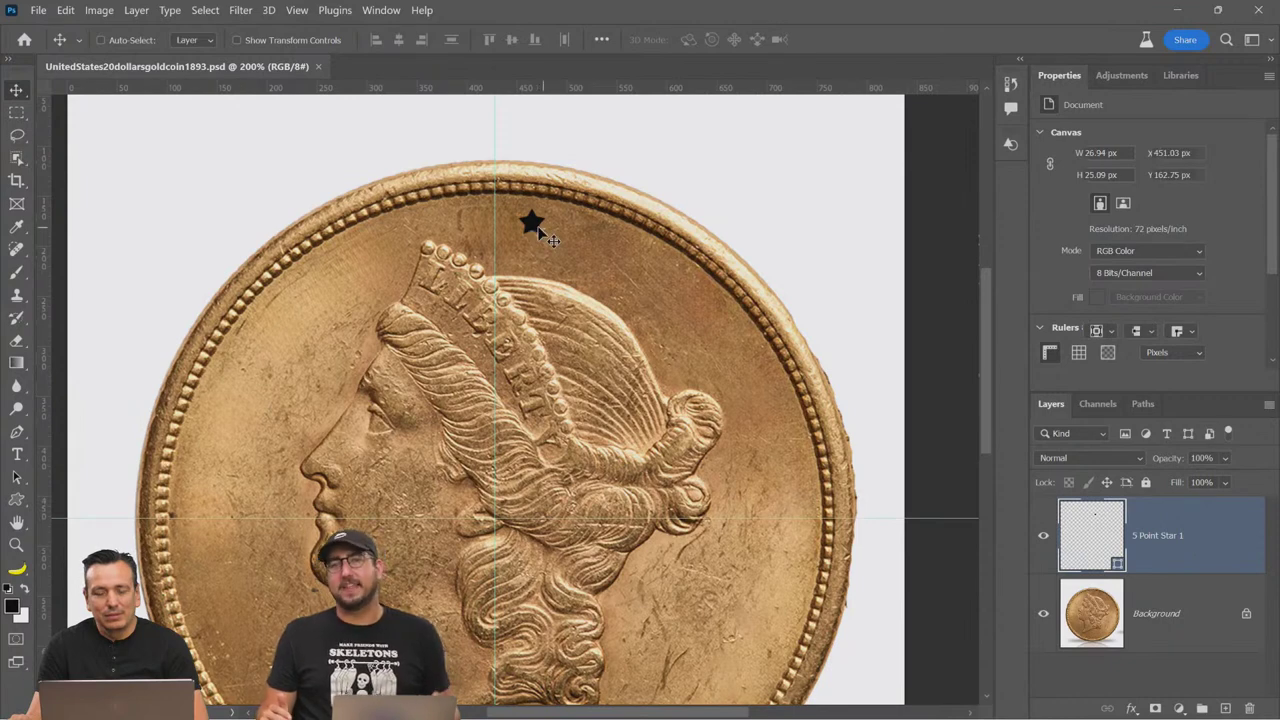
pyautogui.click(533, 228)
pyautogui.moveTo(531, 226); pyautogui.dragTo(501, 220)
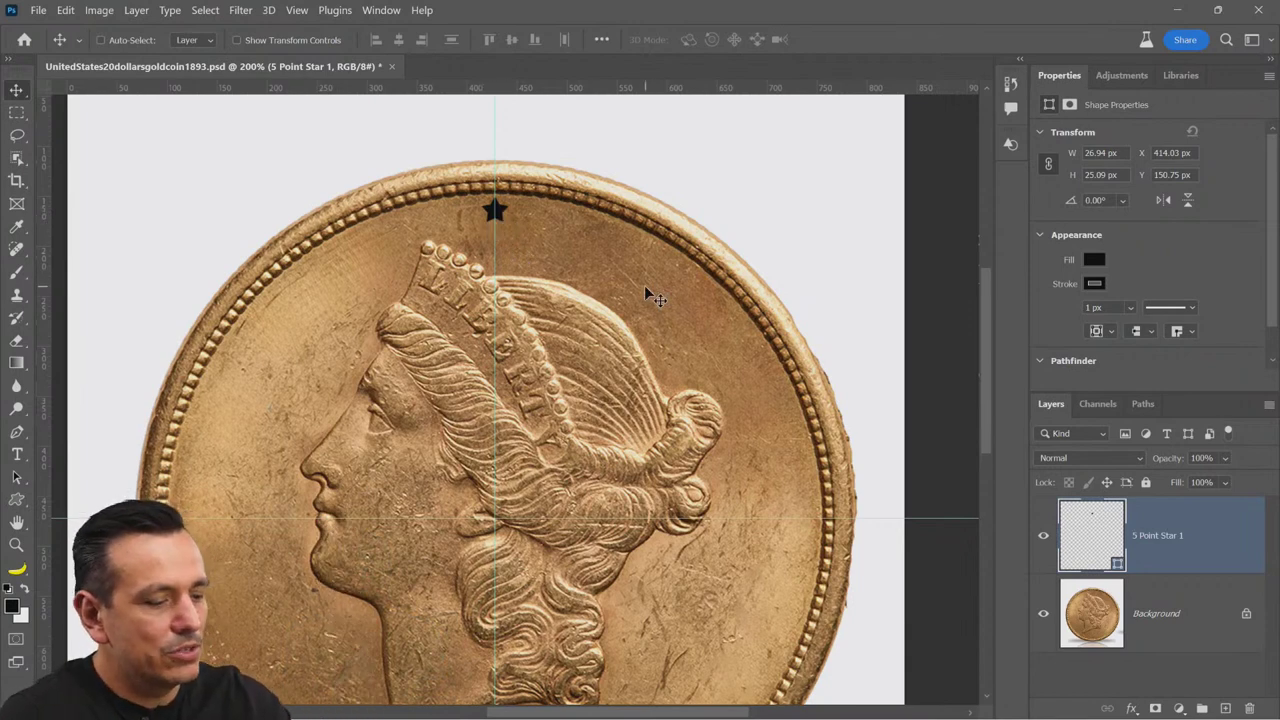
# Step: Free-transform the star, show its reference point, and move that point to the intersection of the guides at the coin's centre
pyautogui.press('ctrl')
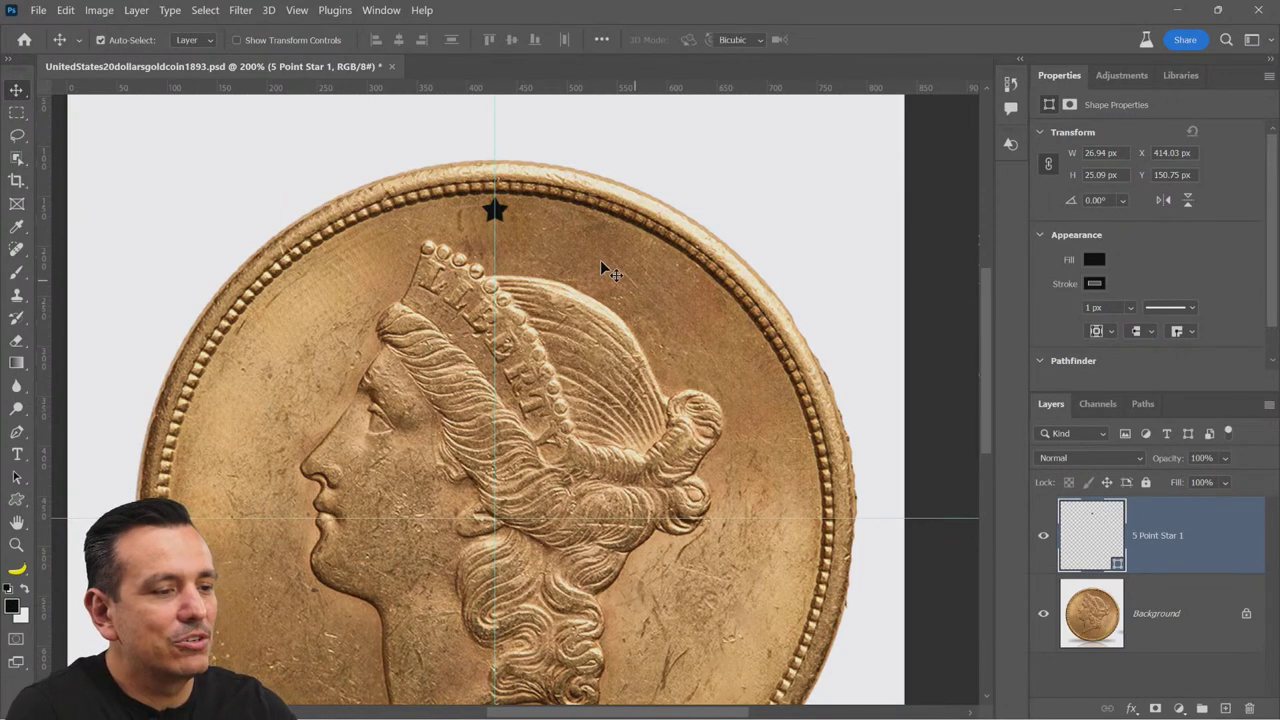
pyautogui.hotkey('ctrl', 't')
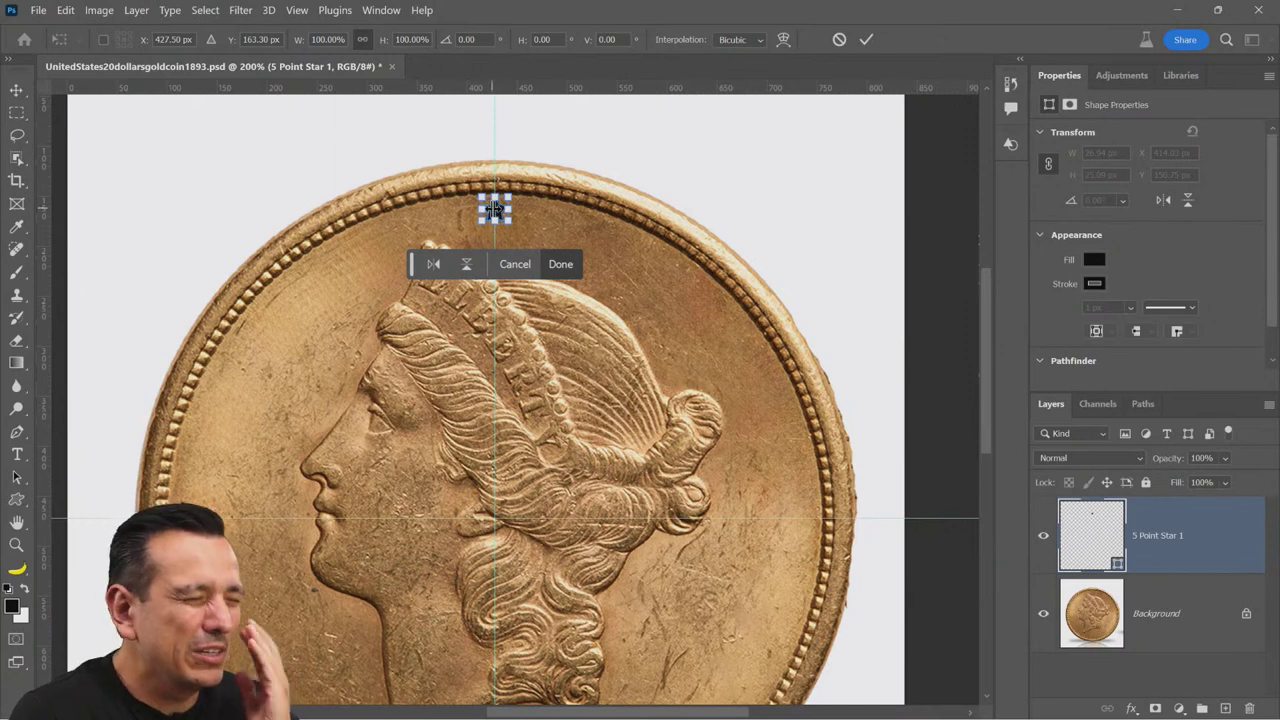
pyautogui.click(102, 40)
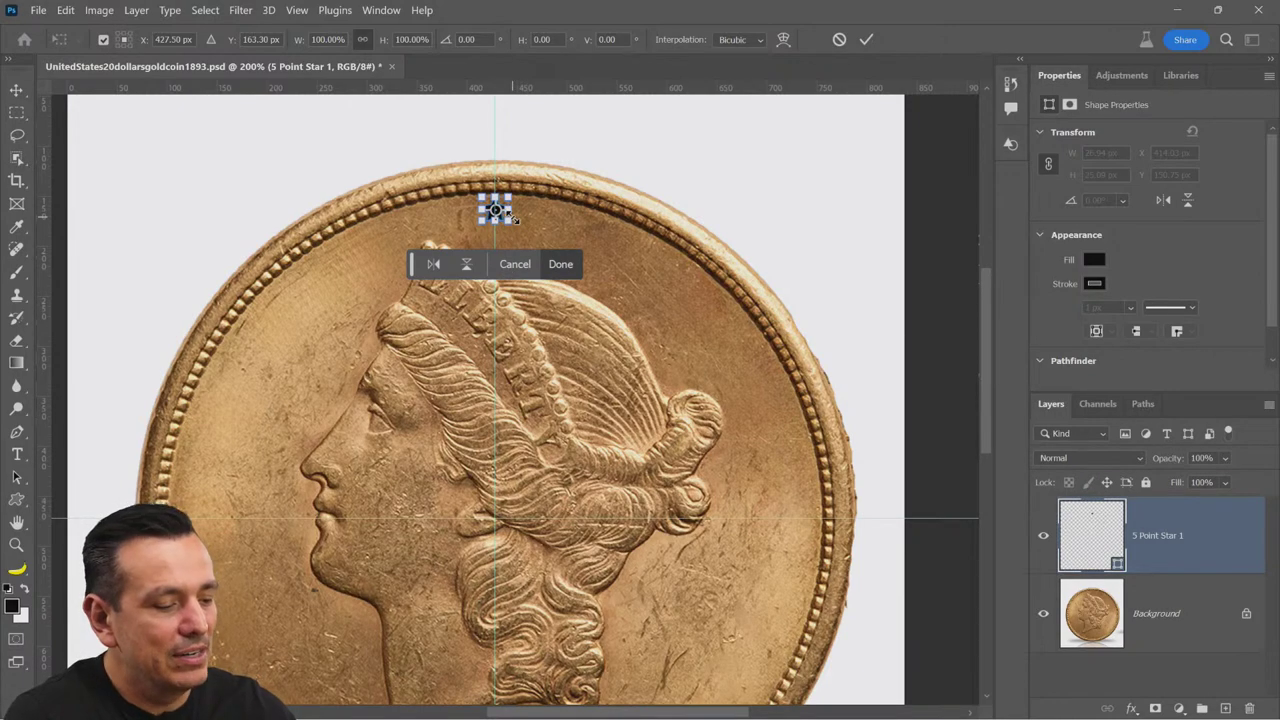
pyautogui.scroll(4, 514, 218)
pyautogui.moveTo(490, 207)
pyautogui.mouseDown()
pyautogui.moveTo(500, 600)
pyautogui.moveTo(486, 207)
pyautogui.moveTo(493, 218)
pyautogui.mouseUp()
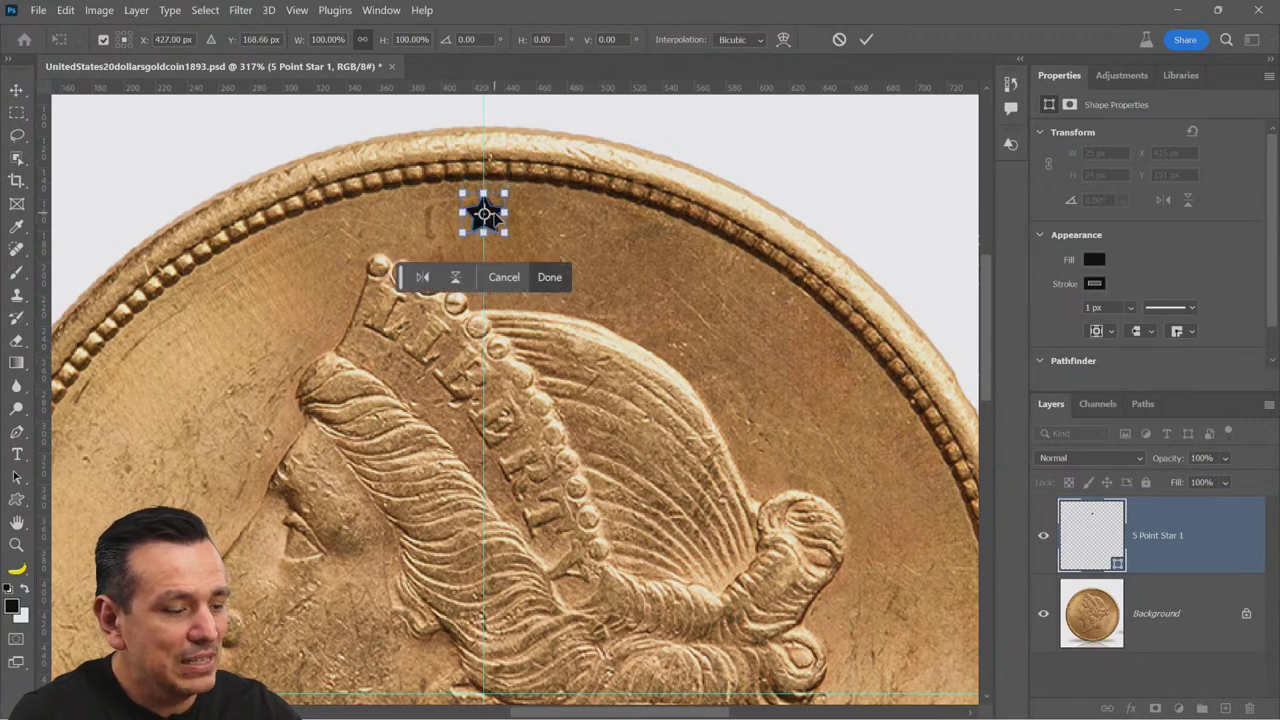
pyautogui.hotkey('ctrl', 'z')
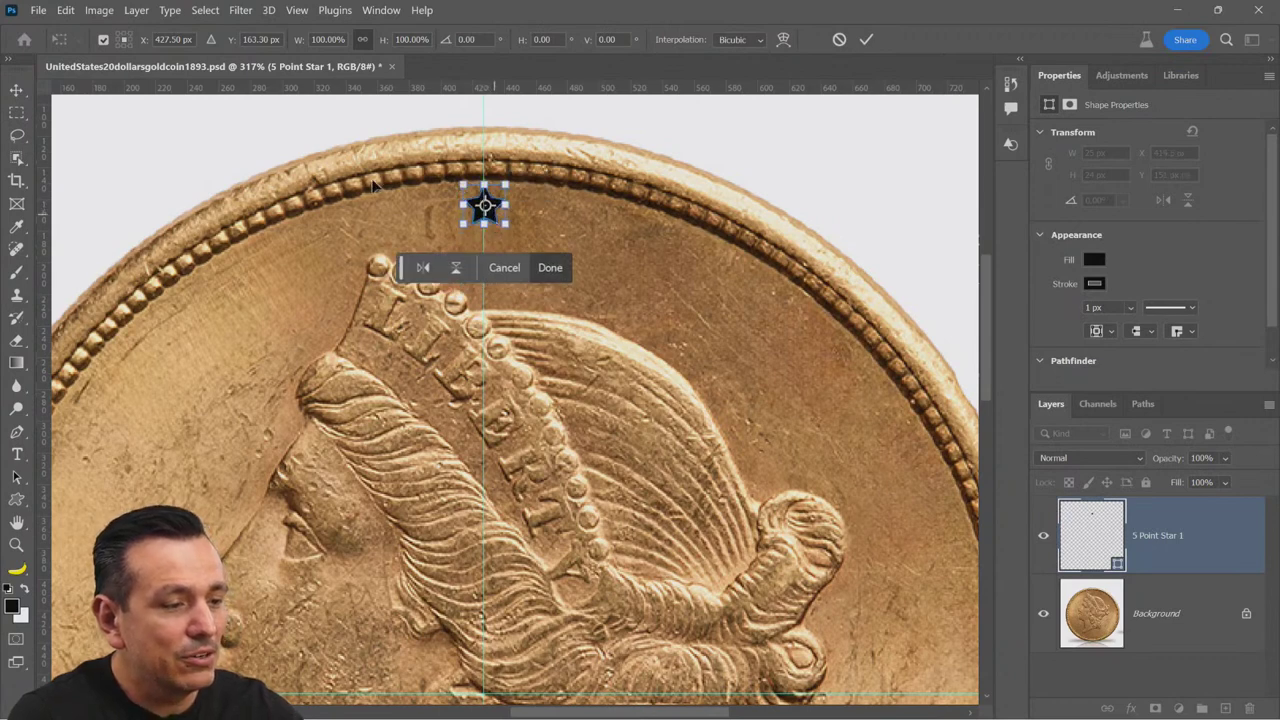
pyautogui.click(123, 46)
pyautogui.moveTo(490, 232); pyautogui.dragTo(487, 700)
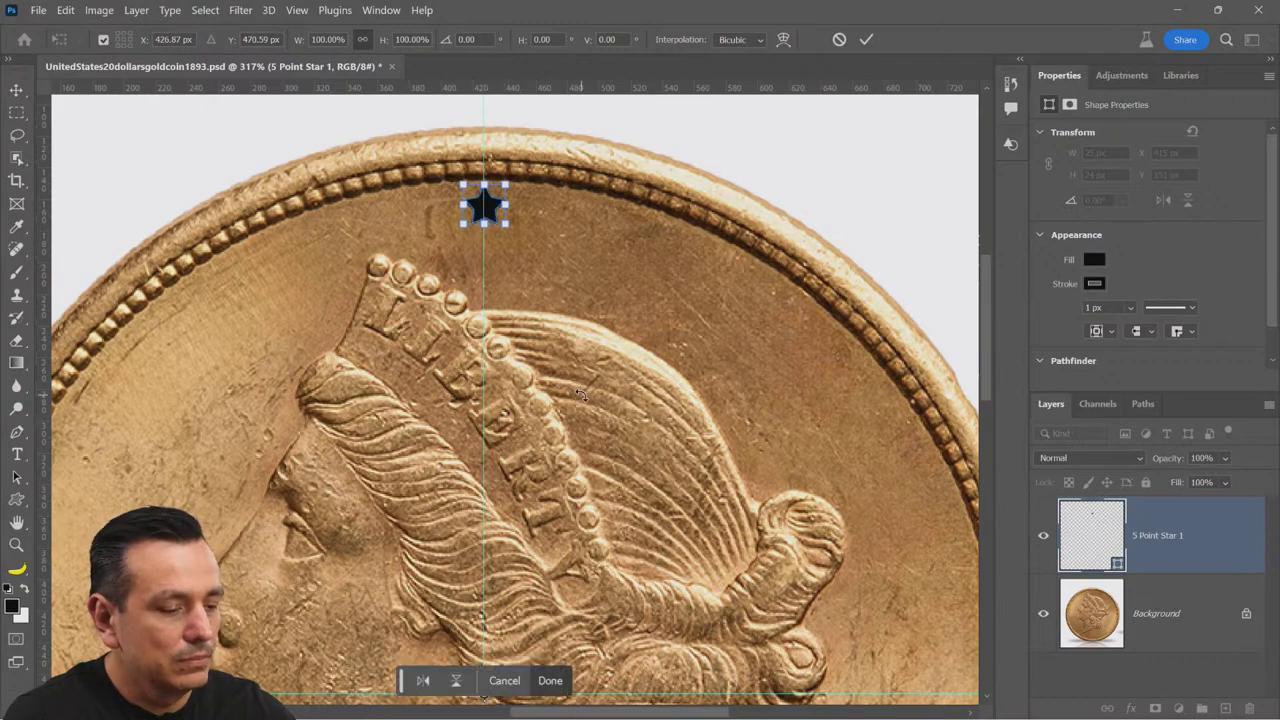
# Step: Rotate the star 90° around the coin's centre and apply the transform
pyautogui.scroll(-6, 580, 394)
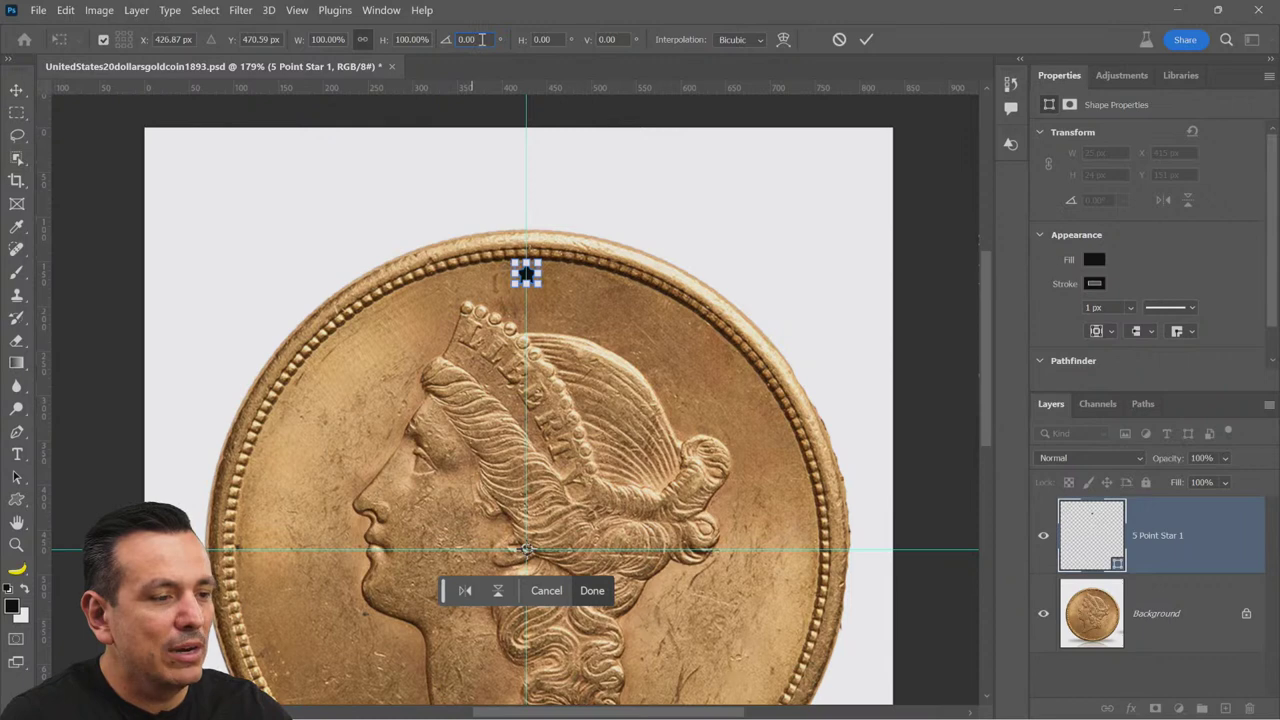
pyautogui.click(477, 40)
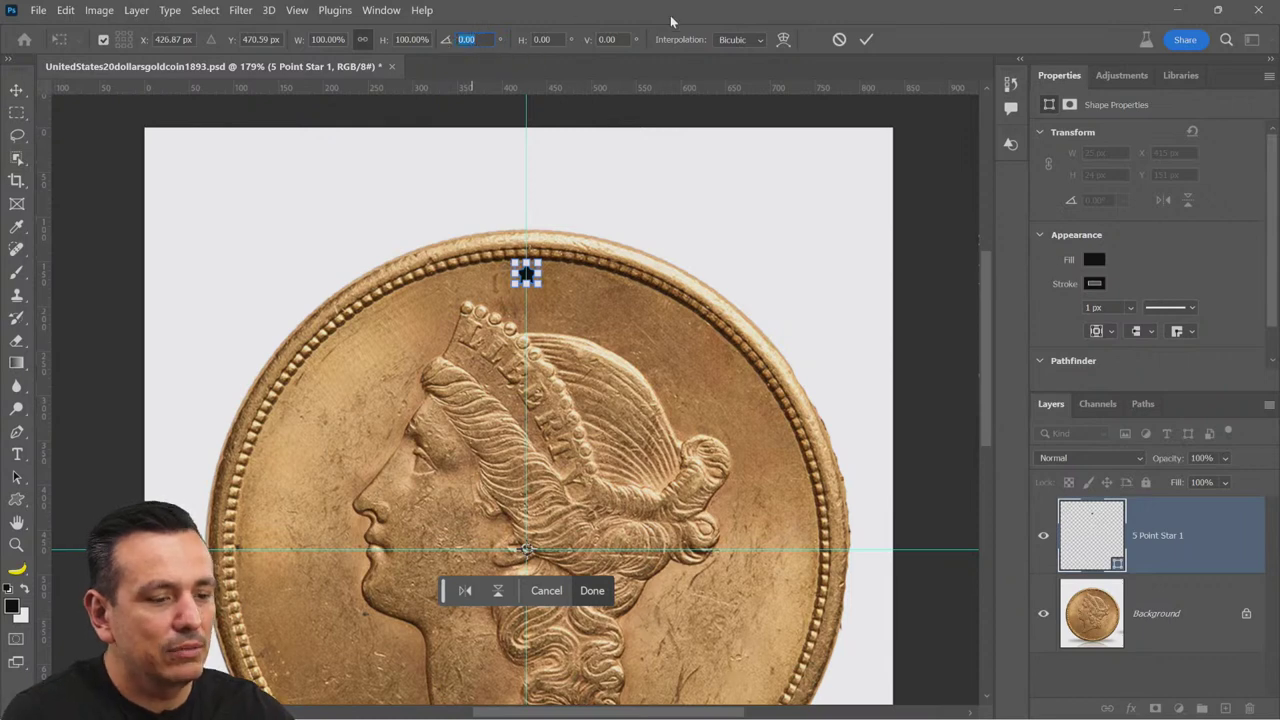
pyautogui.write('90')
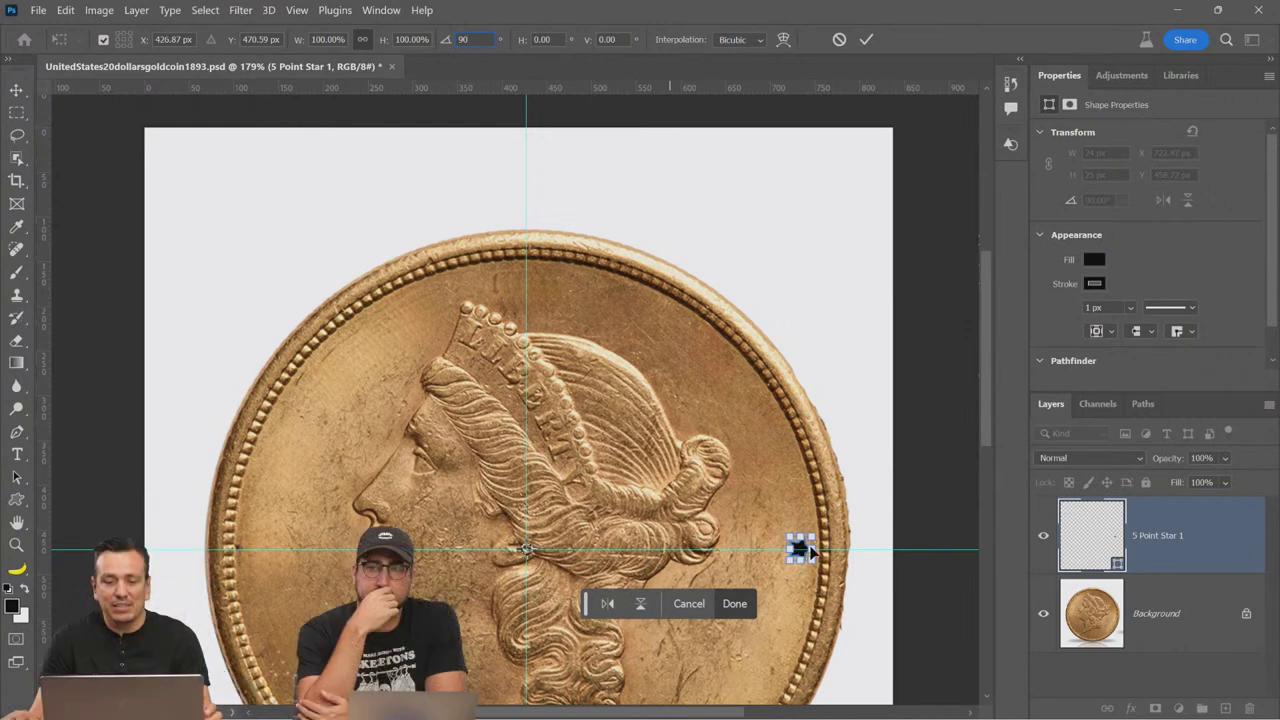
pyautogui.press('Return')
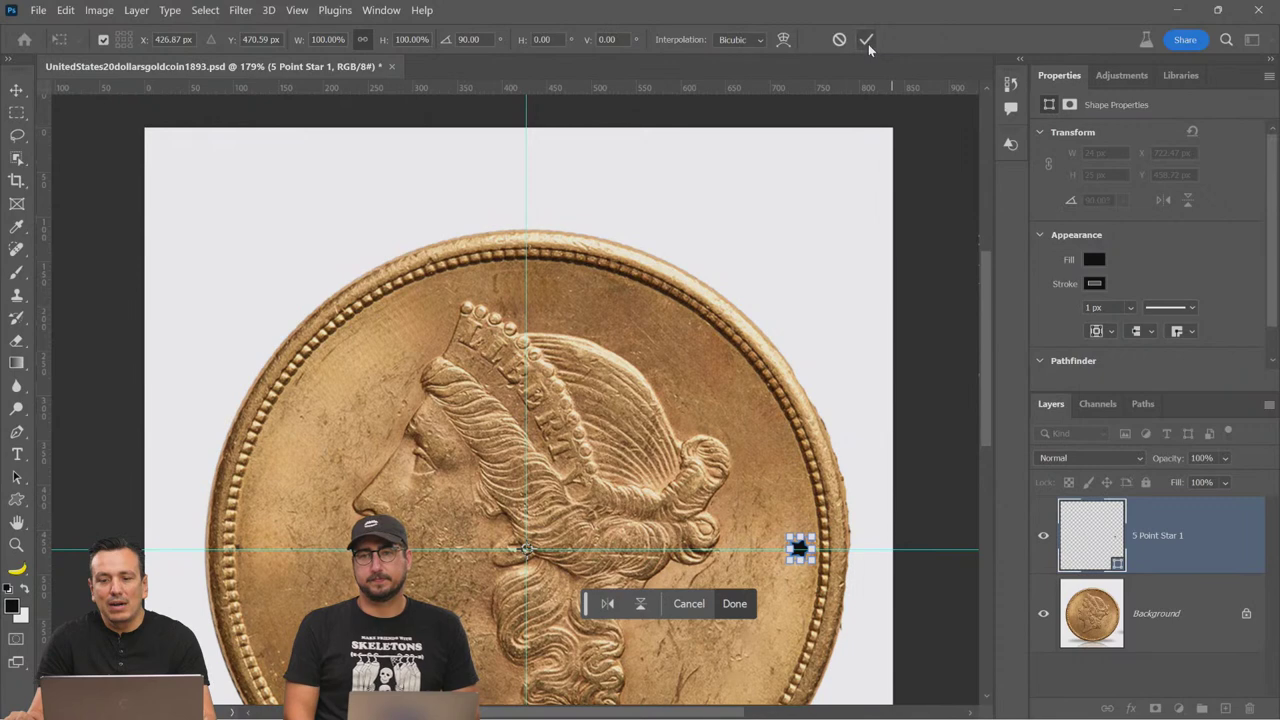
pyautogui.press('Return')
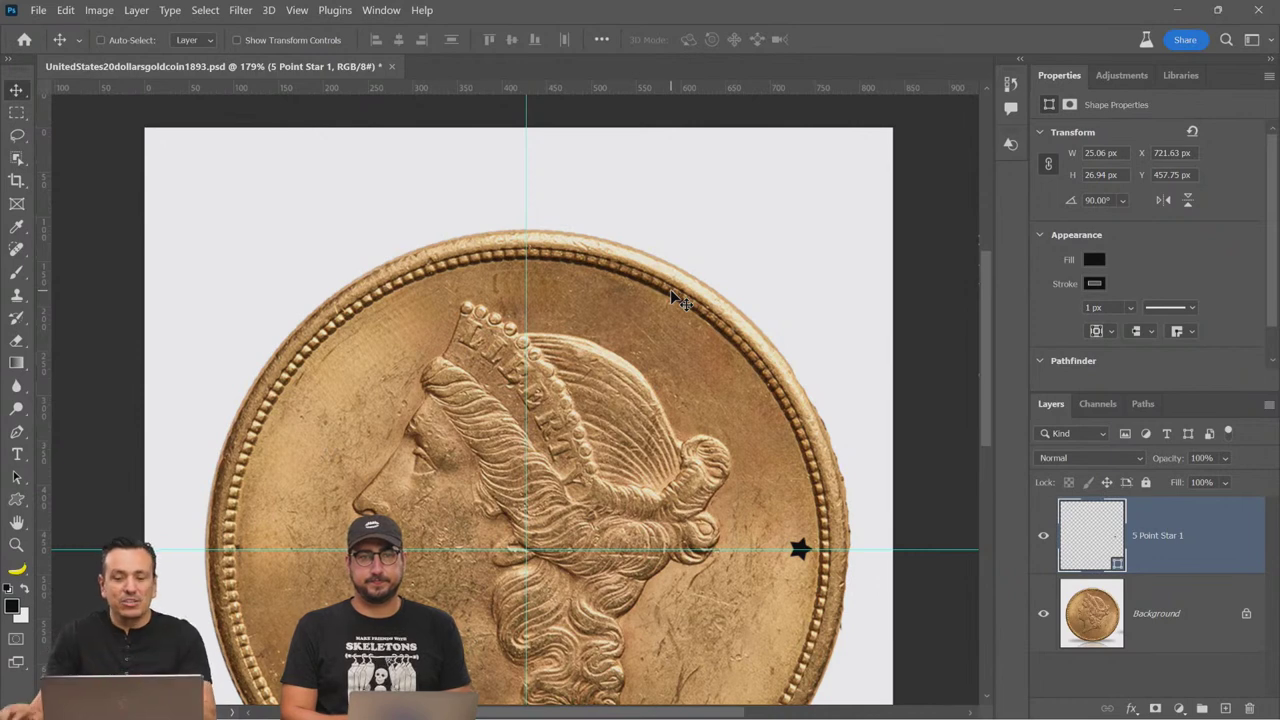
# Step: Duplicate the star three times around the coin by repeating the 90° rotation on each new copy
pyautogui.scroll(-5, 672, 300)
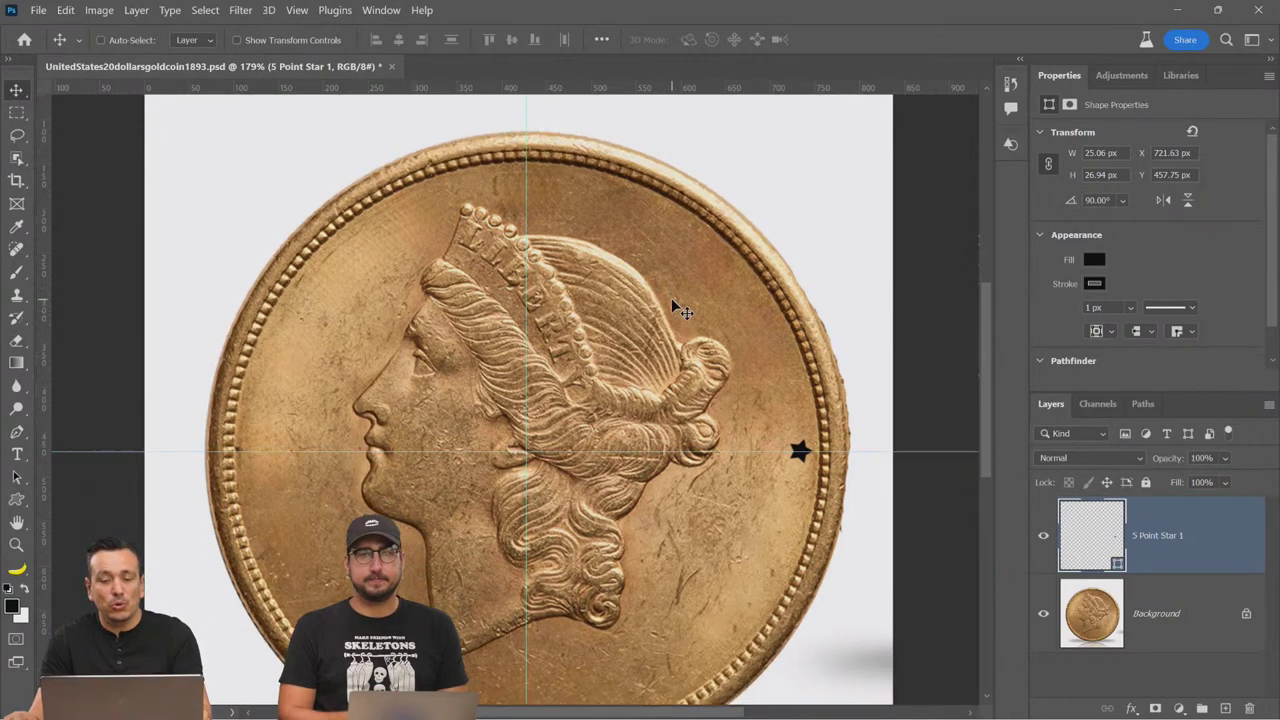
pyautogui.press('ctrl')
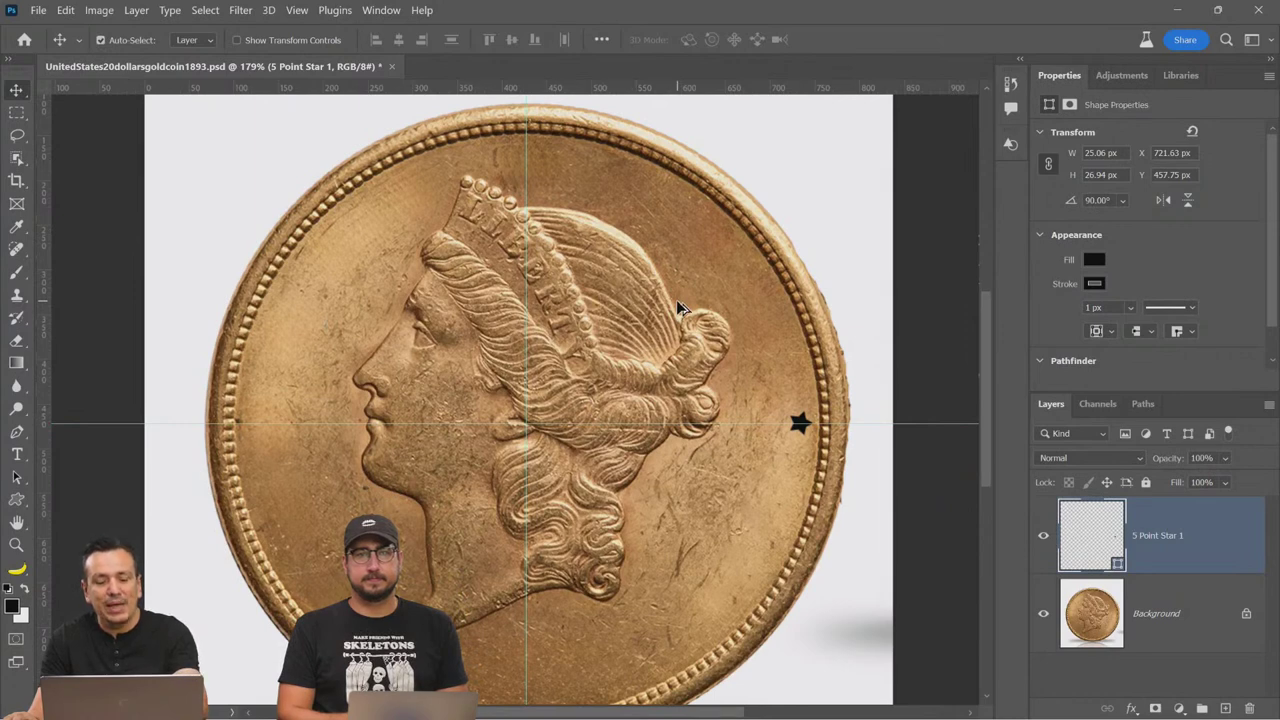
pyautogui.hotkey('ctrl', 'shift', 'alt', 't')
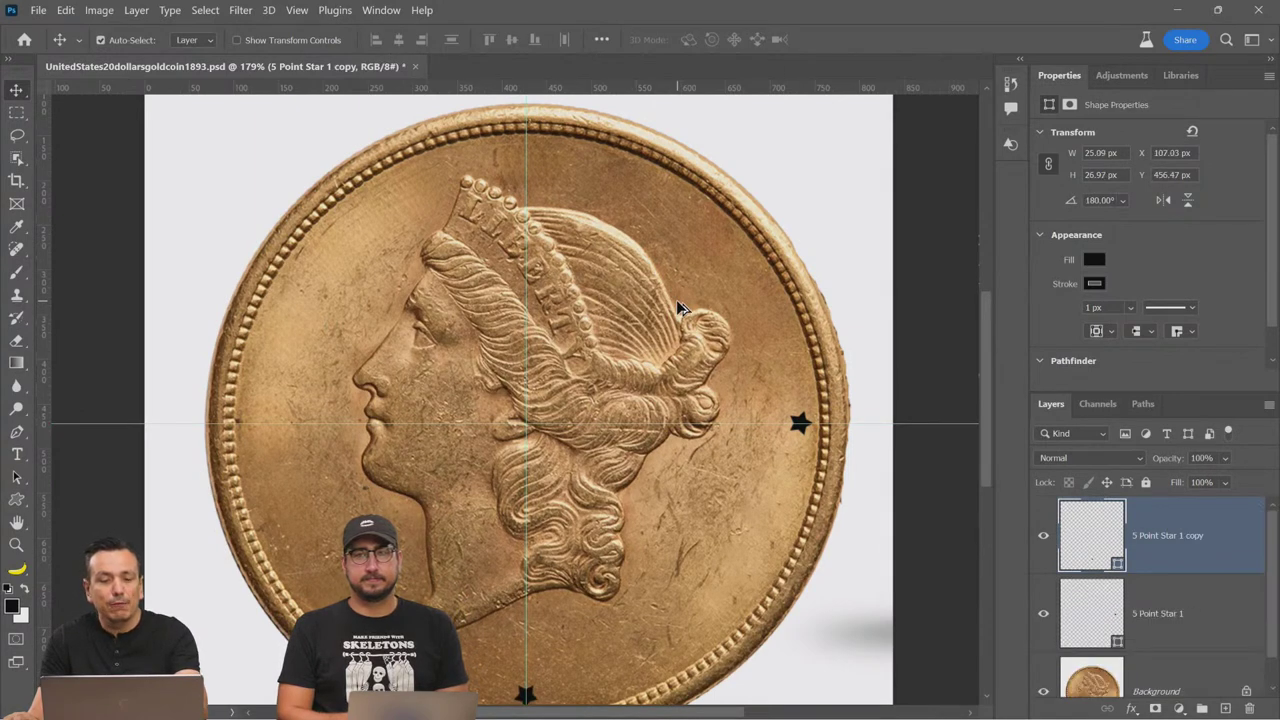
pyautogui.hotkey('ctrl', 'shift', 'alt', 't')
pyautogui.hotkey('ctrl', 'shift', 'alt', 't')
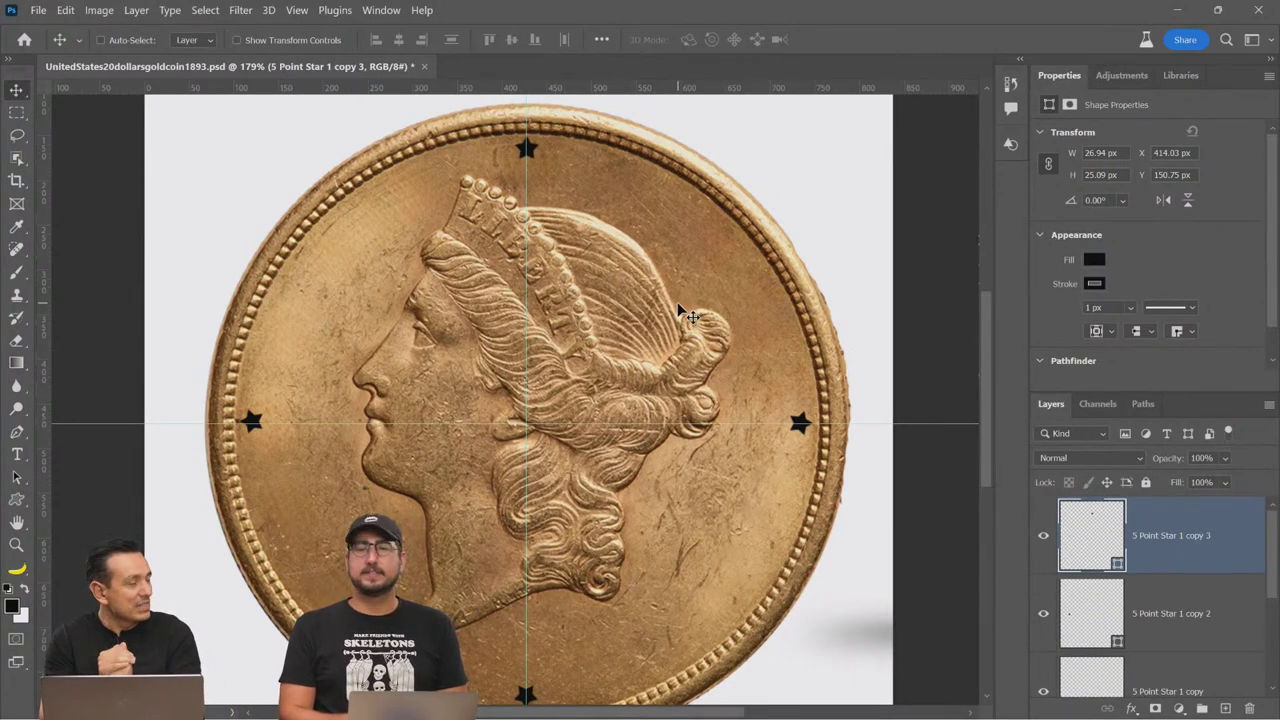
# Step: Delete the other three star layers, keeping only the topmost star layer under the coin's upper rim
pyautogui.scroll(-1, 1158, 612)
pyautogui.hotkey('alt', '[')
pyautogui.scroll(-2, 1165, 615)
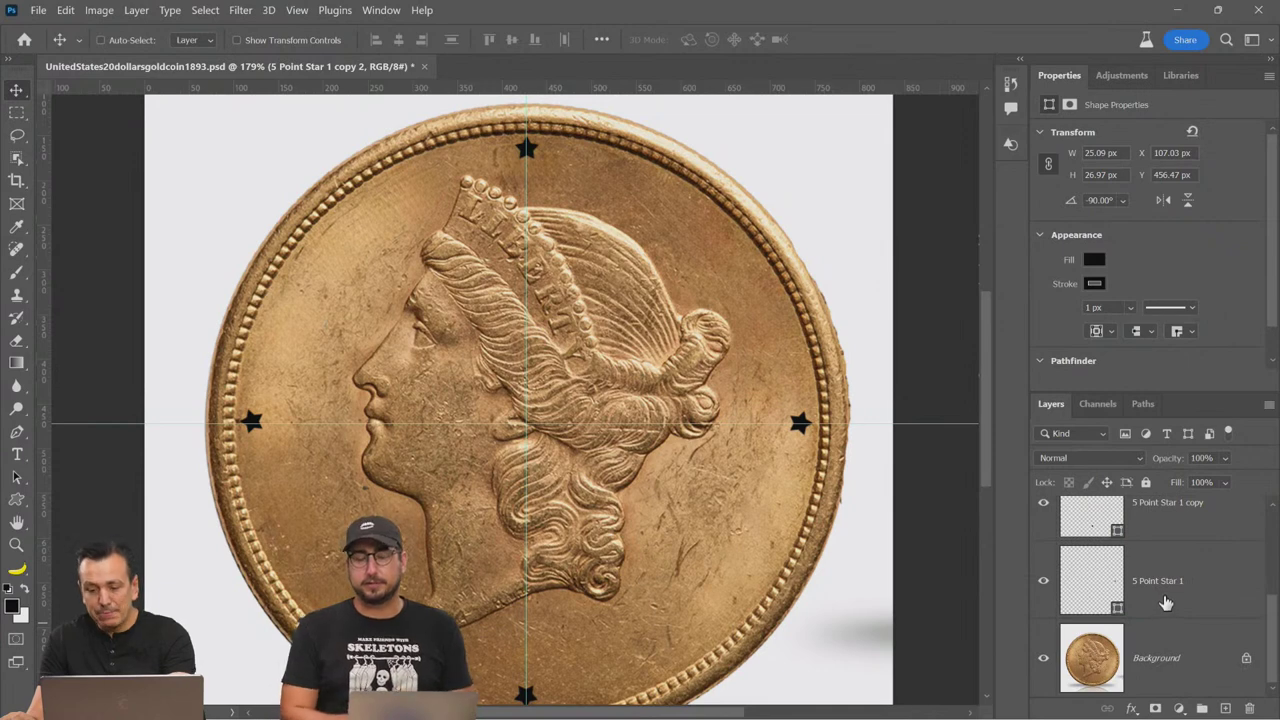
pyautogui.keyDown('shift'); pyautogui.click(1165, 601); pyautogui.keyUp('shift')
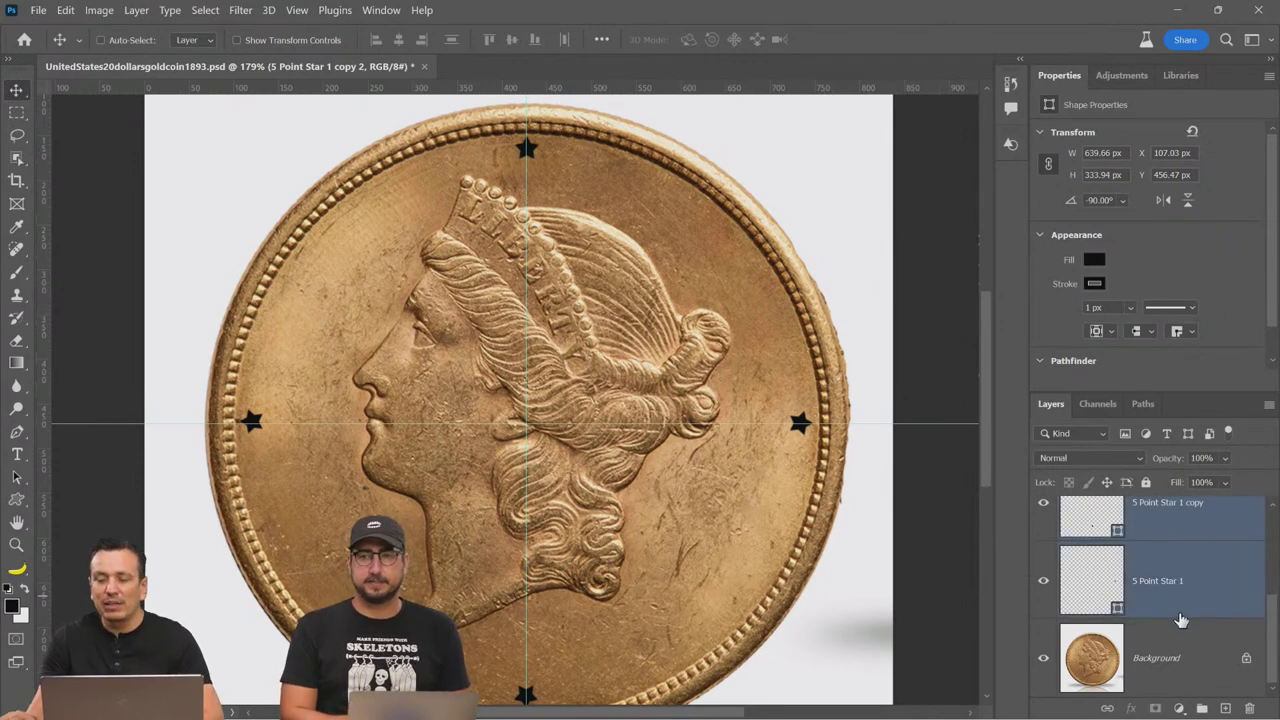
pyautogui.press('Delete')
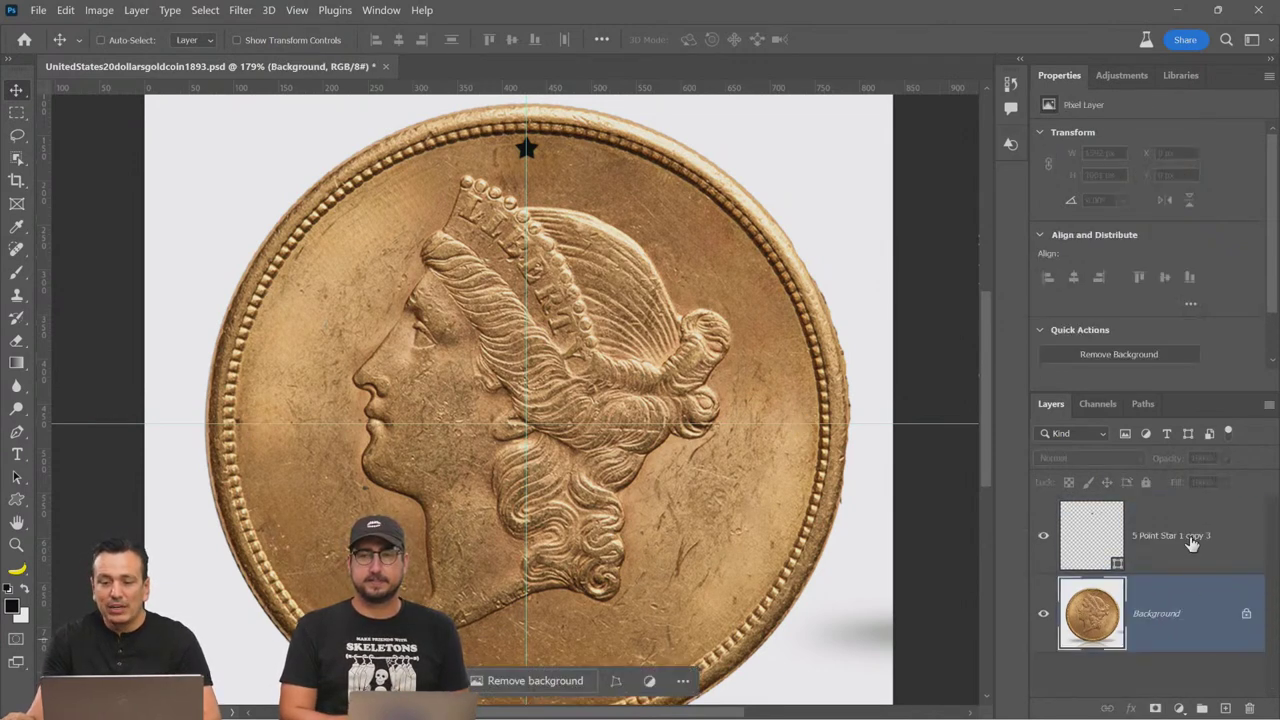
# Step: Free-transform the remaining star and move its reference point to the guide intersection at the coin's centre
pyautogui.click(1200, 552)
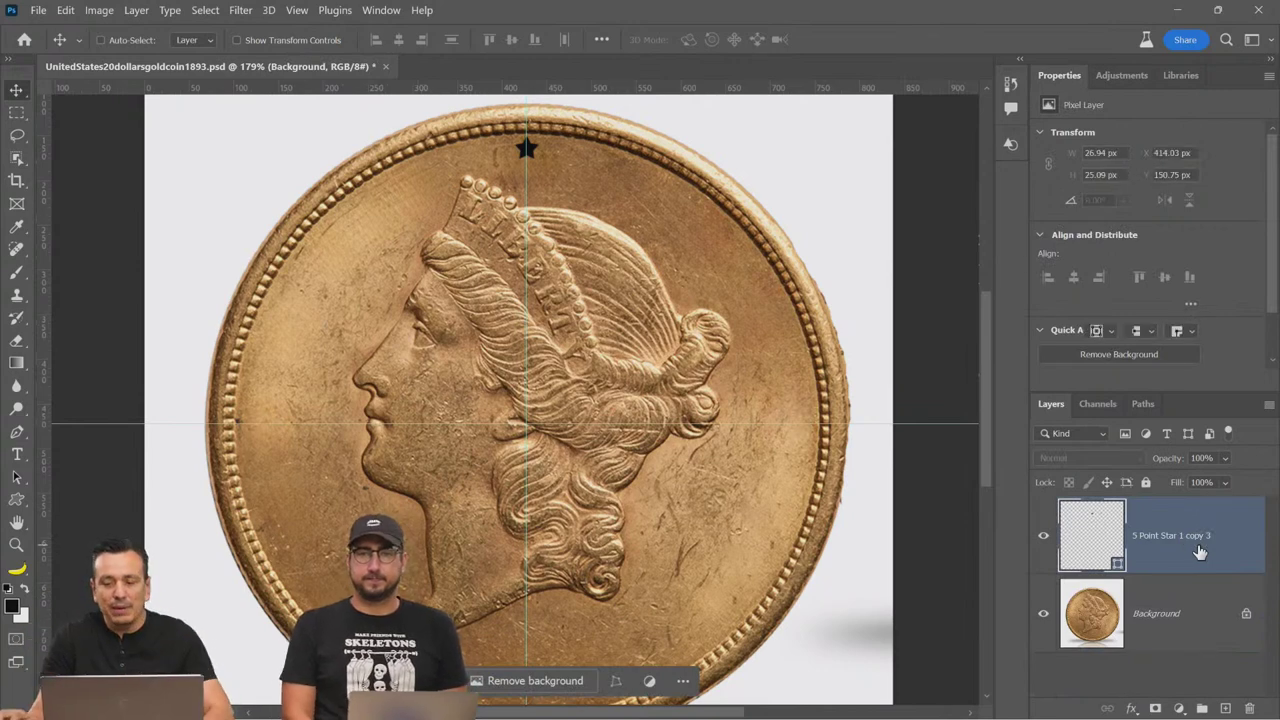
pyautogui.click(1063, 520)
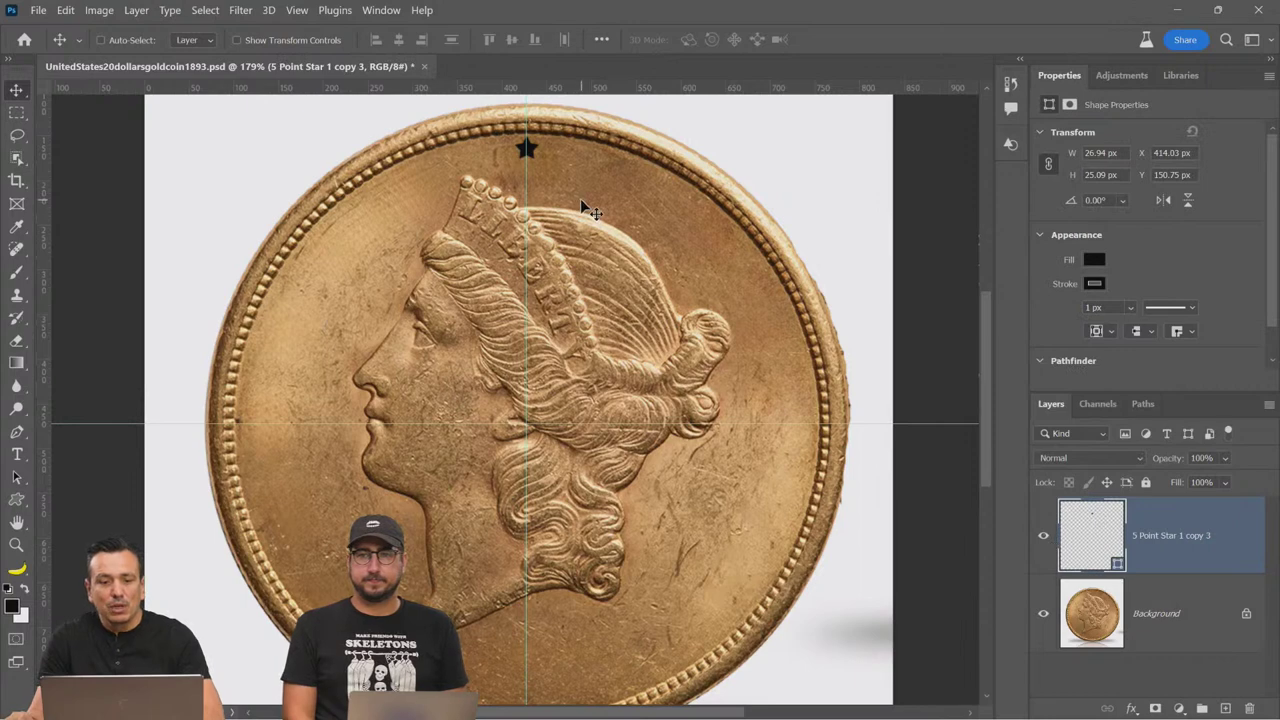
pyautogui.press('ctrl')
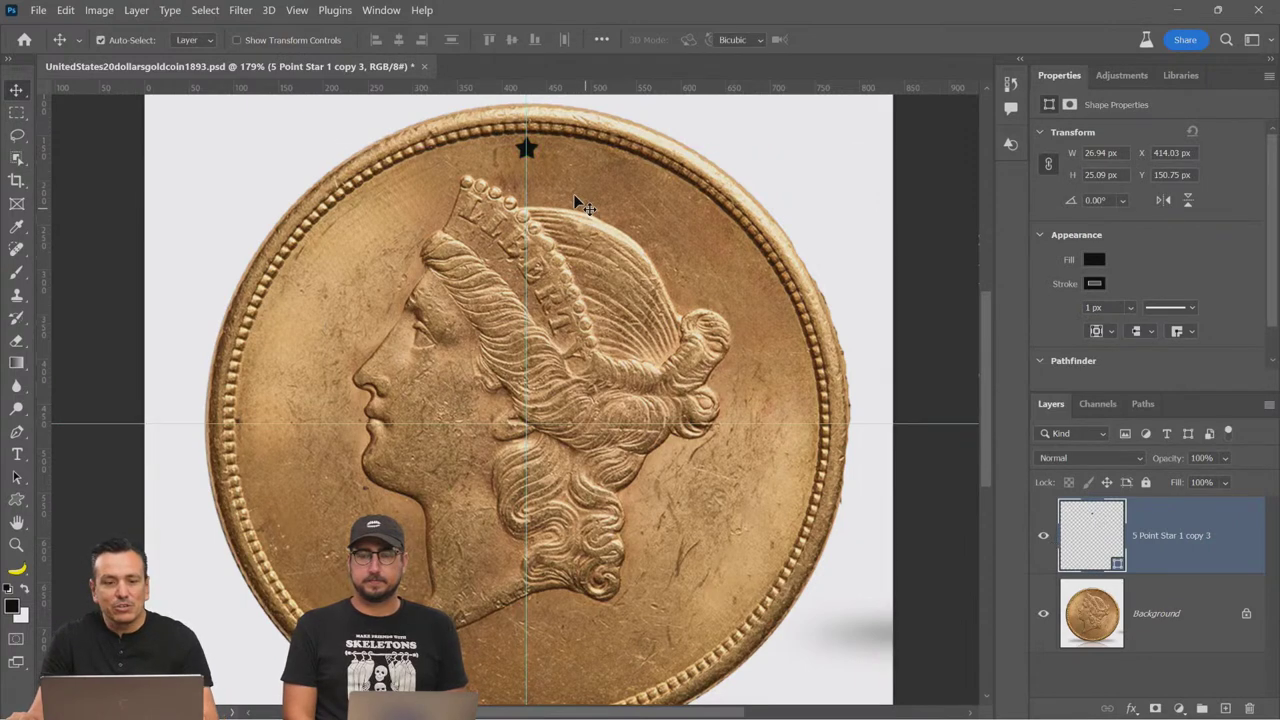
pyautogui.hotkey('ctrl', 't')
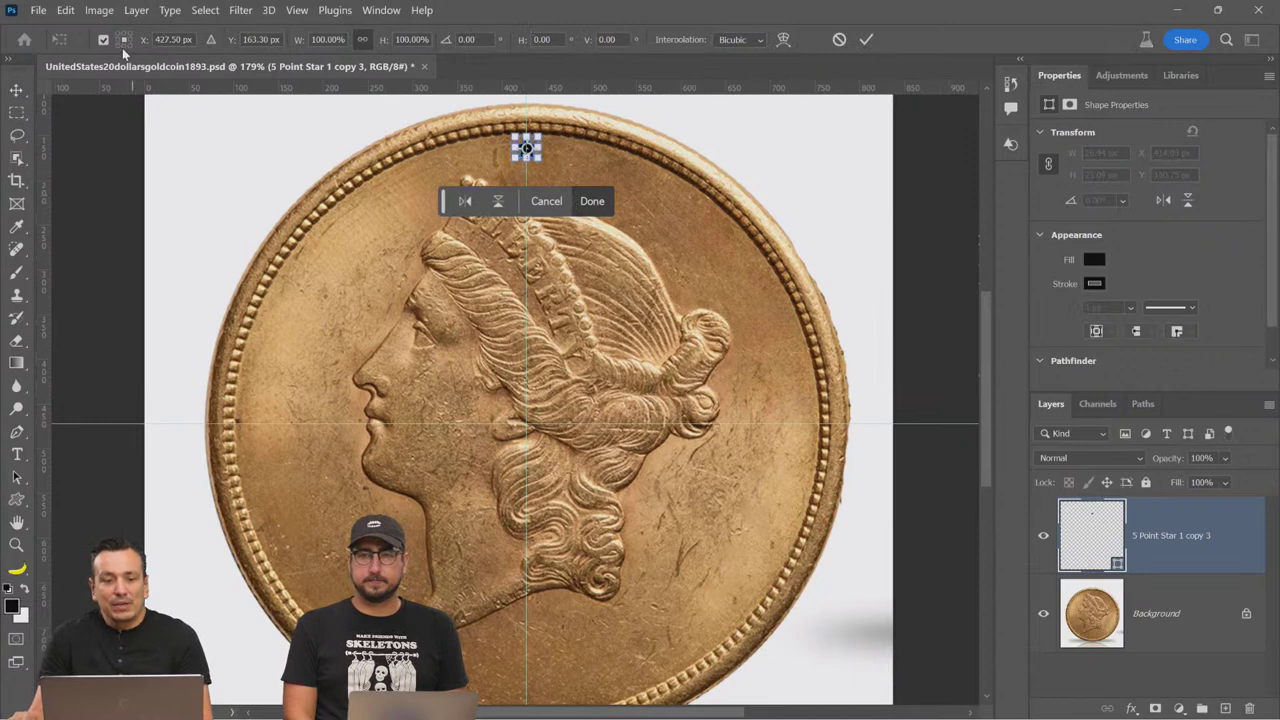
pyautogui.moveTo(525, 148)
pyautogui.mouseDown()
pyautogui.moveTo(528, 184)
pyautogui.moveTo(527, 170)
pyautogui.mouseUp()
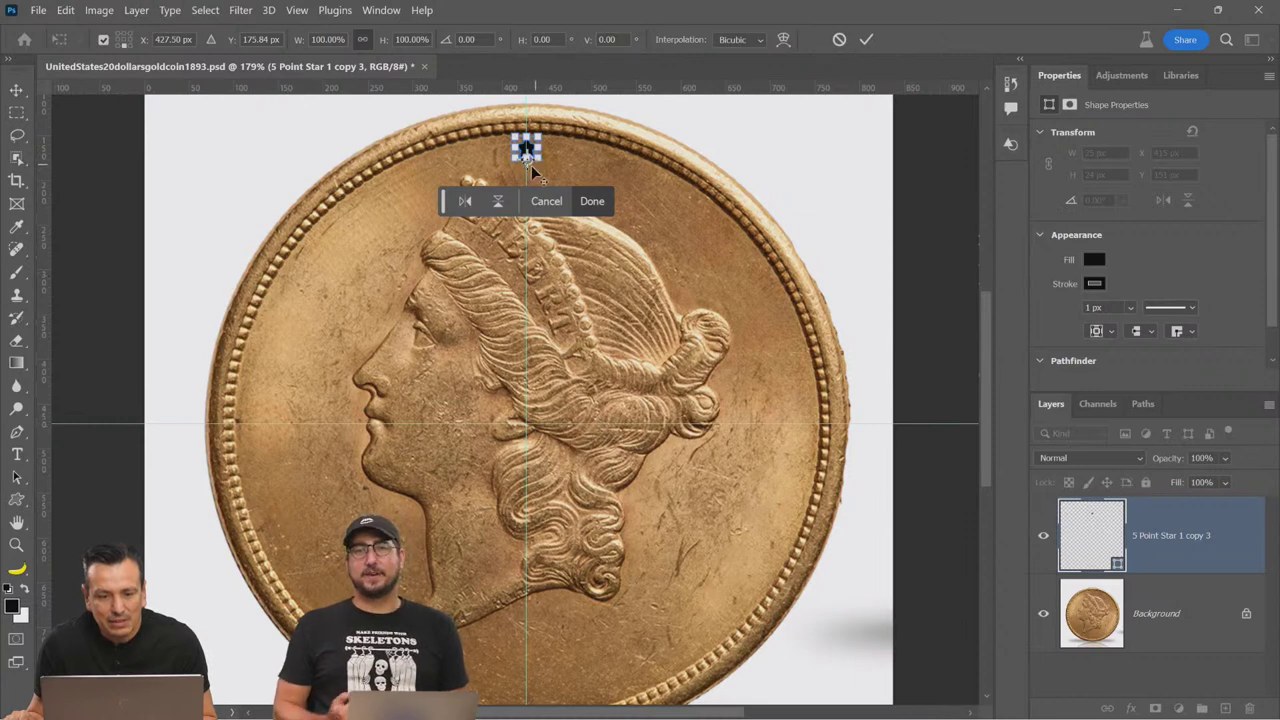
pyautogui.moveTo(527, 158); pyautogui.dragTo(529, 428)
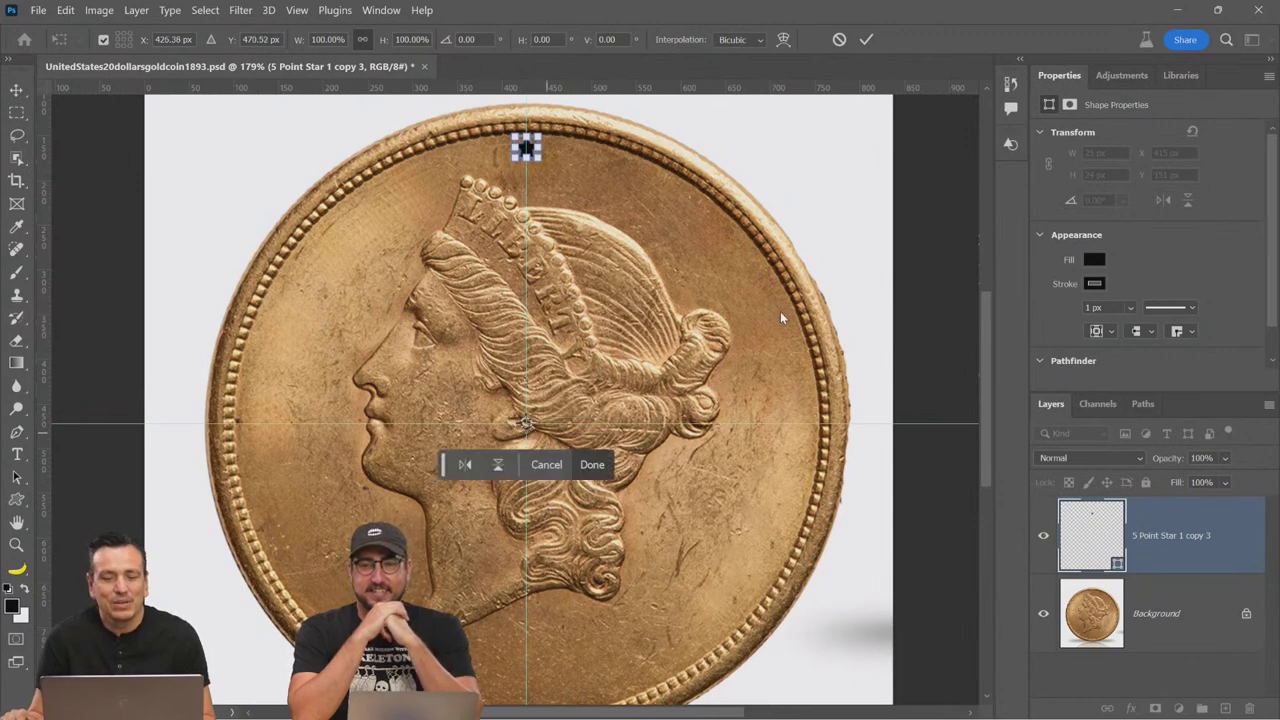
# Step: Set the star's rotation to 360/14 degrees around the coin's centre and apply the transform
pyautogui.click(477, 39)
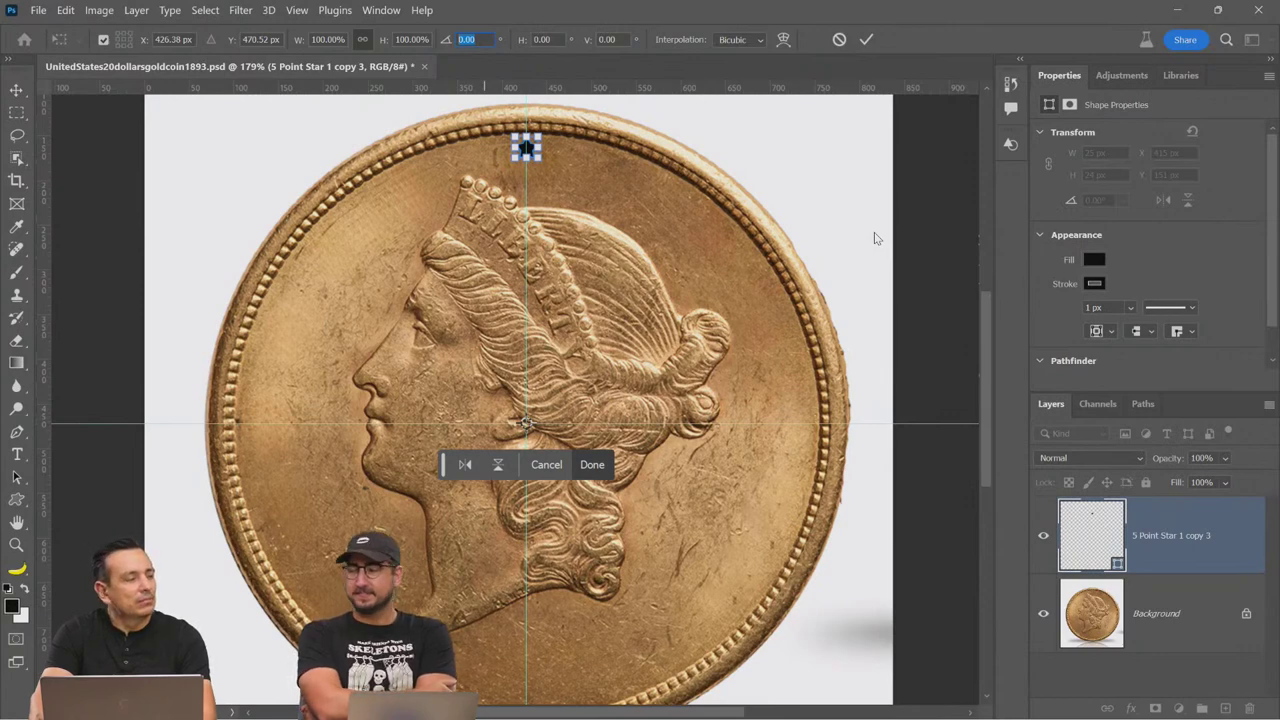
pyautogui.write('36')
pyautogui.press('Return')
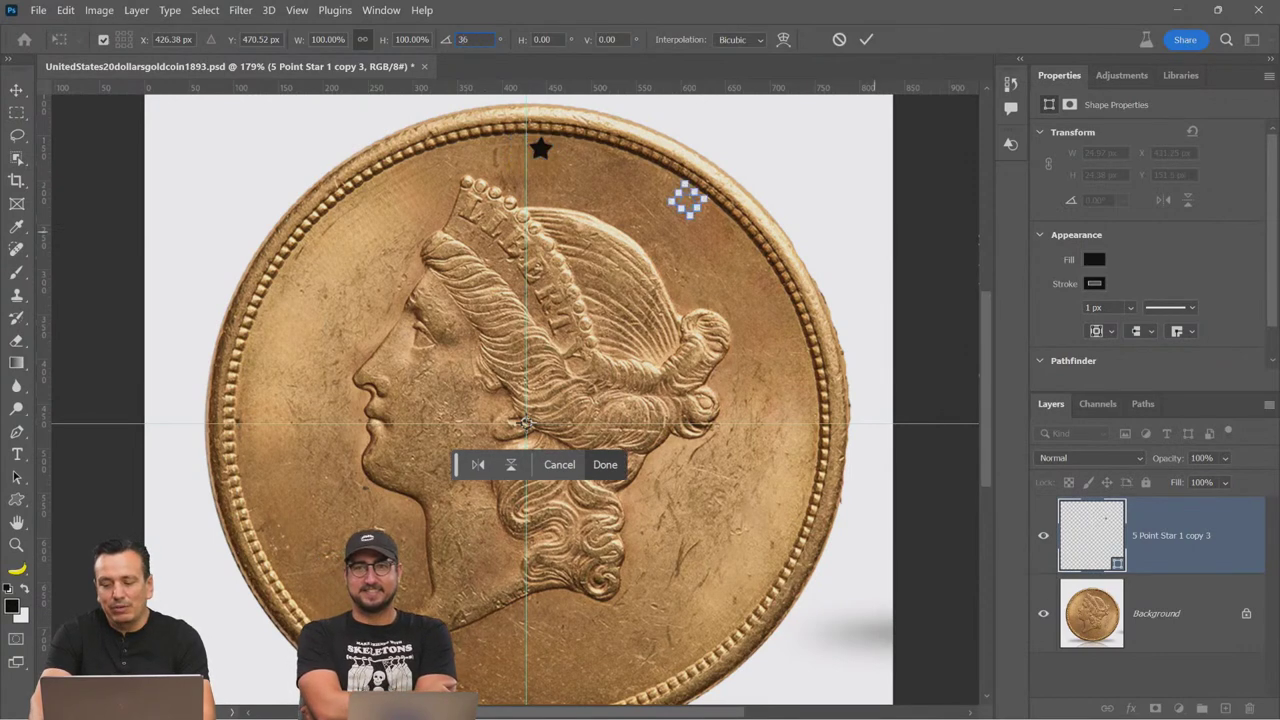
pyautogui.write('0/14')
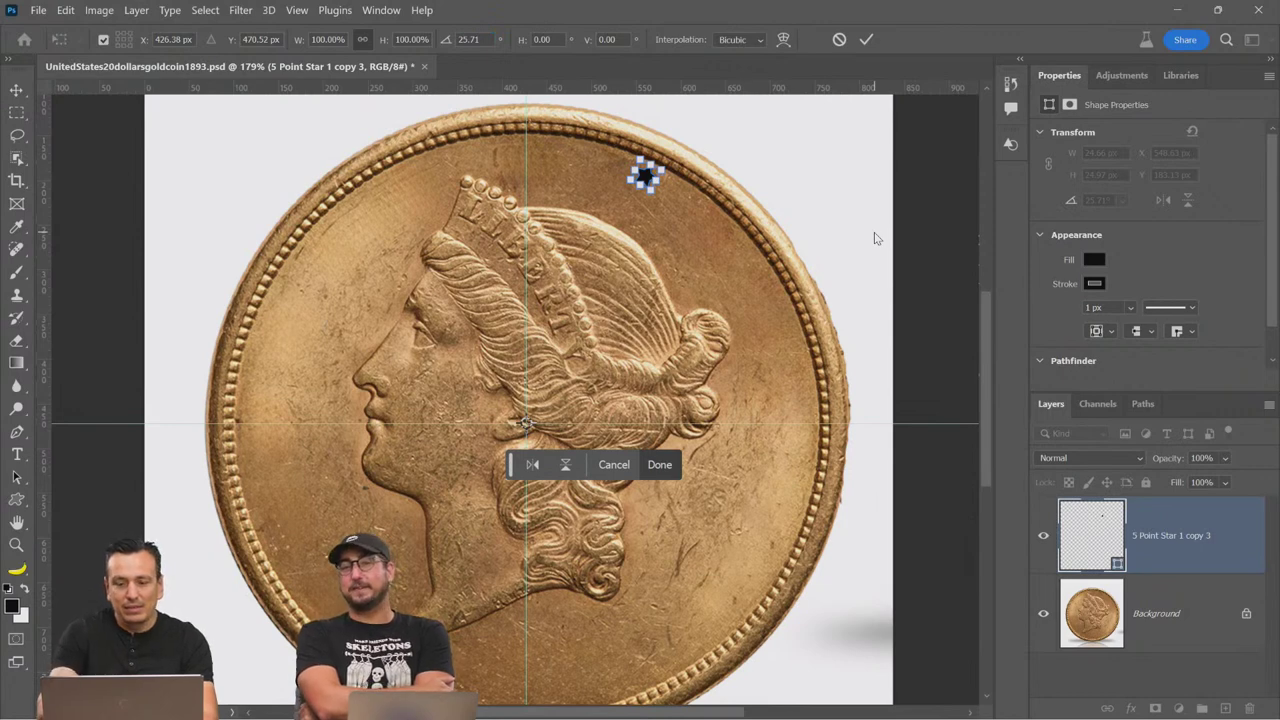
pyautogui.press('Return')
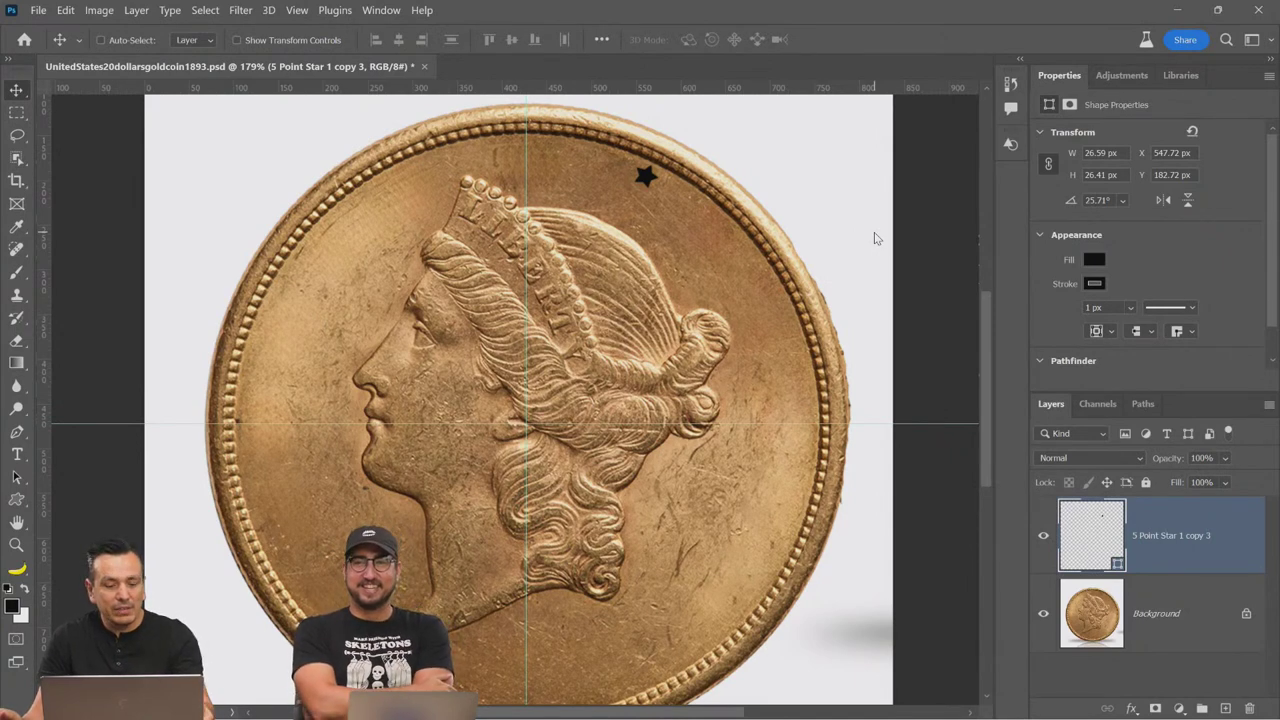
# Step: Repeat the rotation on new copies of the star until 14 evenly spaced stars ring the coin
pyautogui.hotkey('ctrl', 'j')
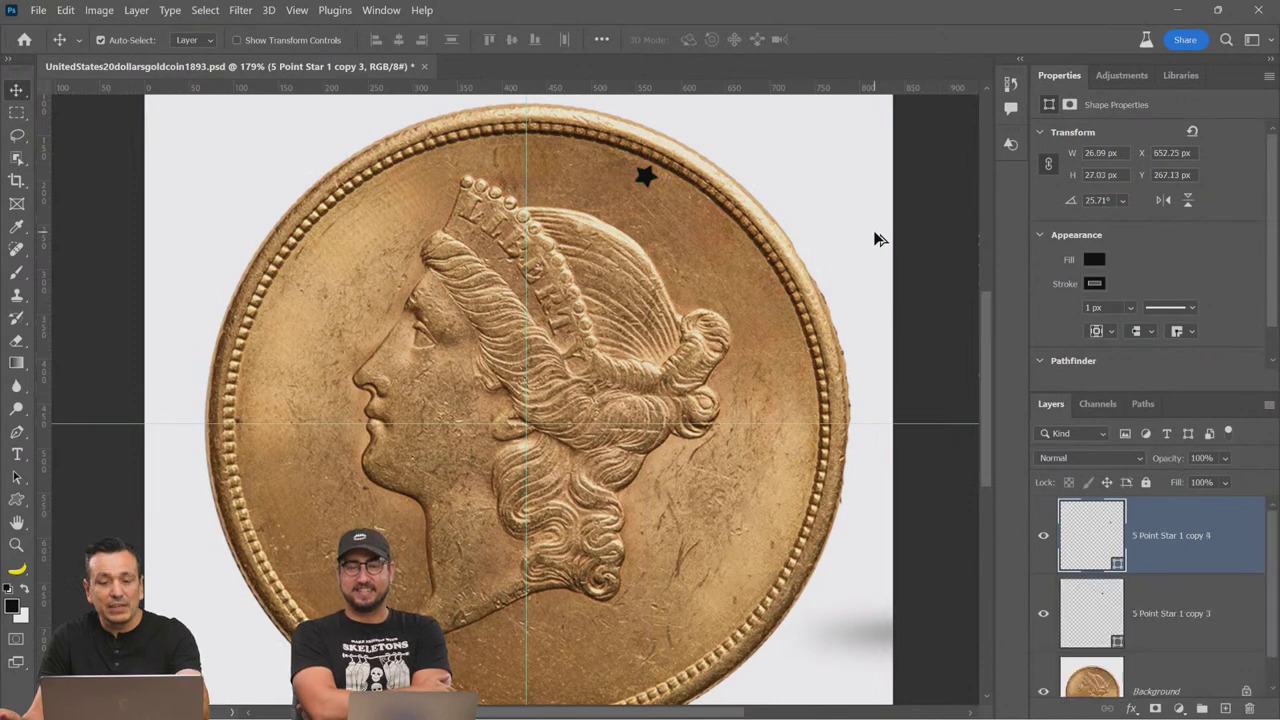
pyautogui.hotkey('ctrl', 'j')
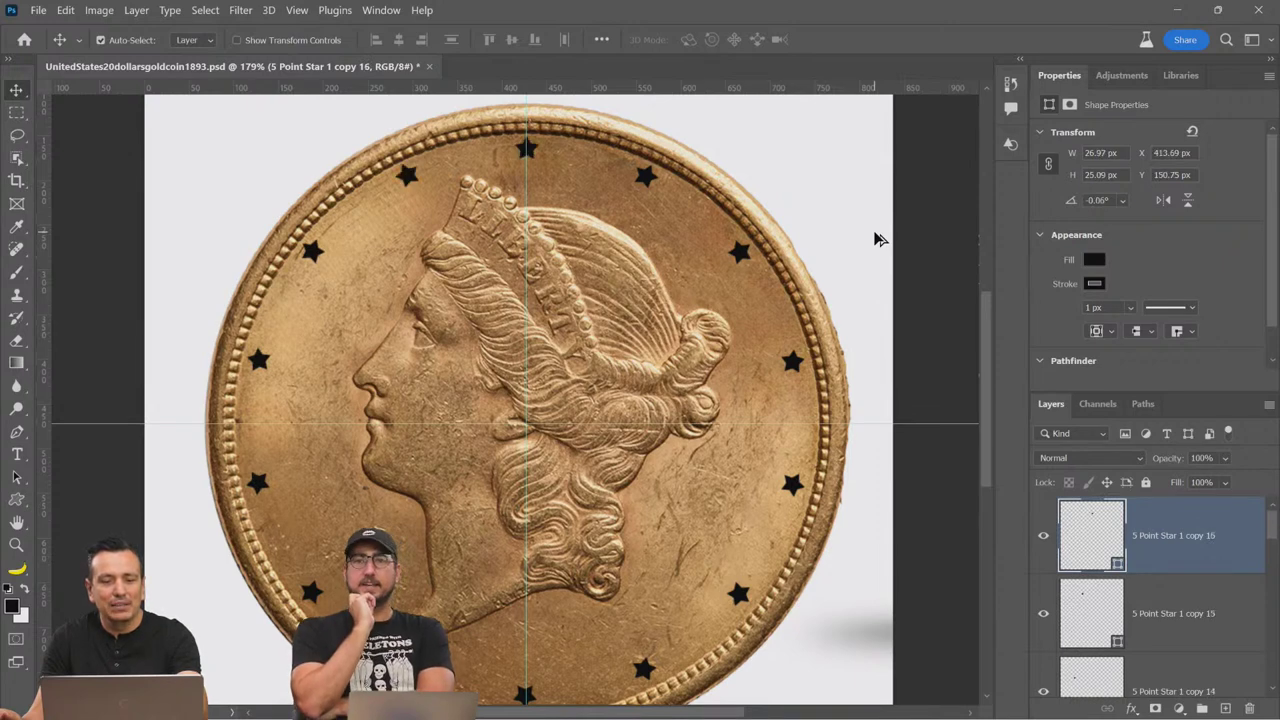
# Step: Enlarge the layer list, select every star layer from copy 16 to copy 3, and merge them into one shape layer
pyautogui.scroll(-3, 1215, 612)
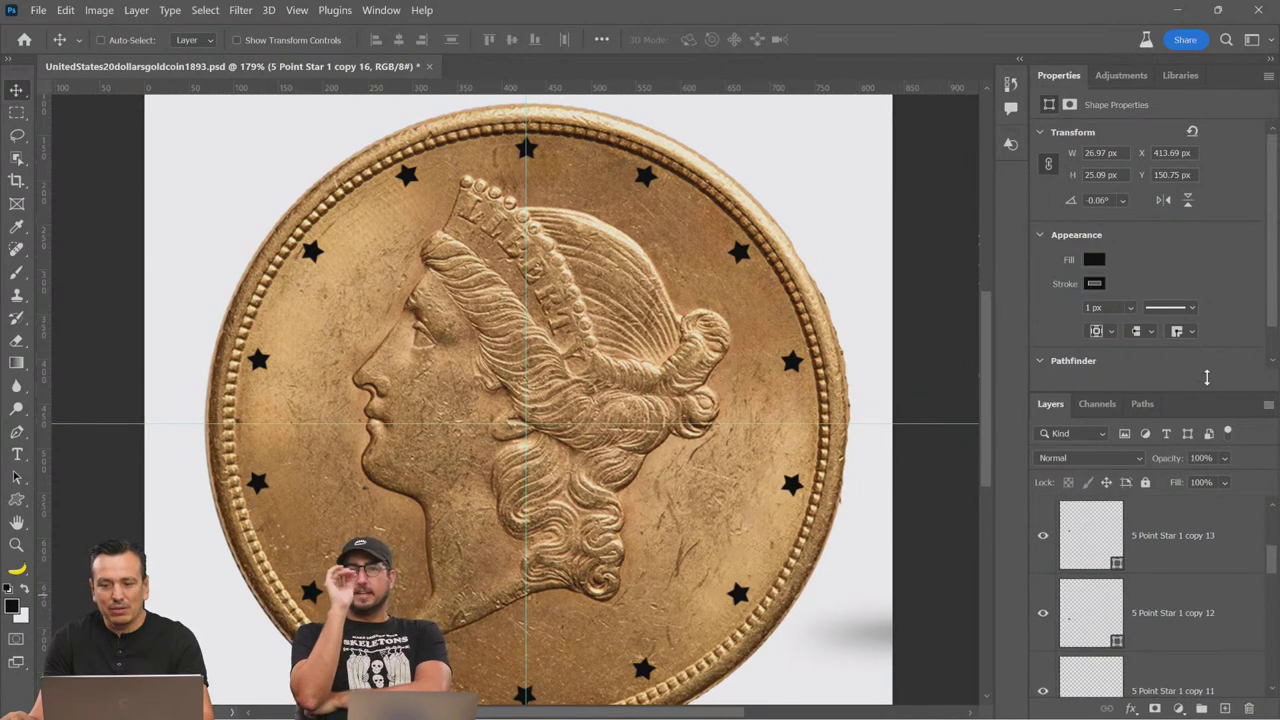
pyautogui.moveTo(1208, 390); pyautogui.dragTo(1208, 390)
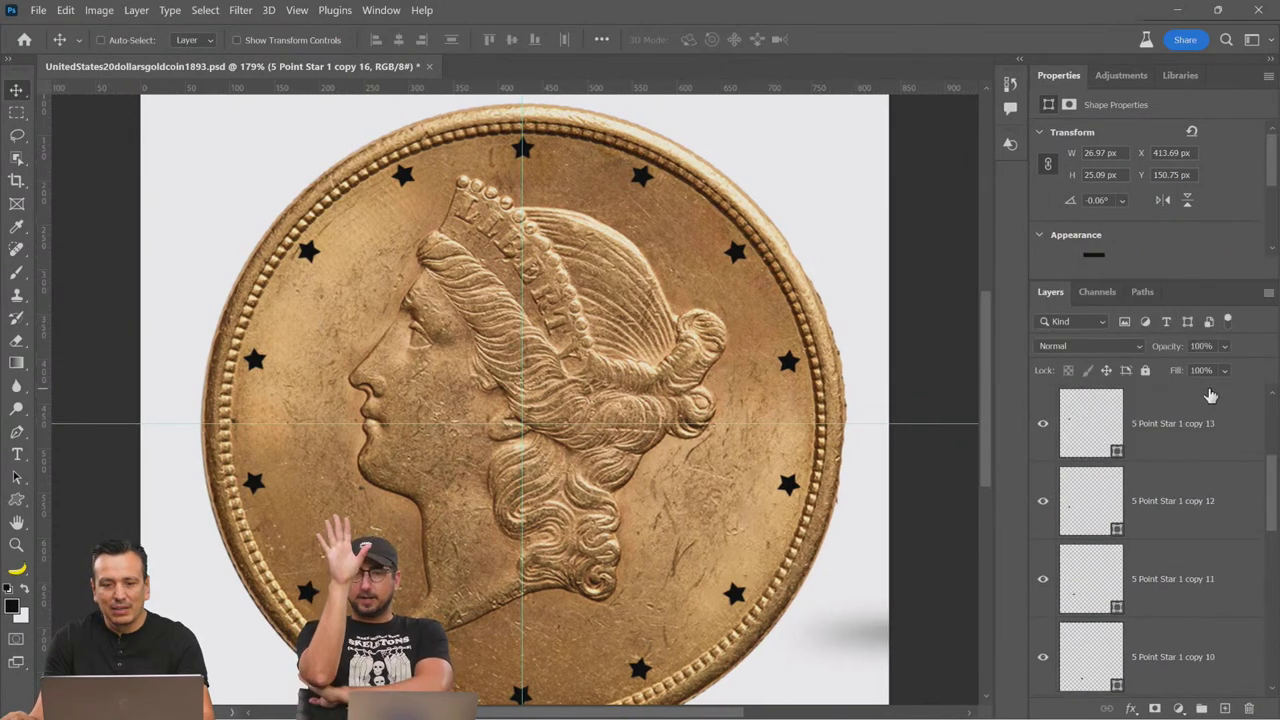
pyautogui.scroll(3, 1208, 518)
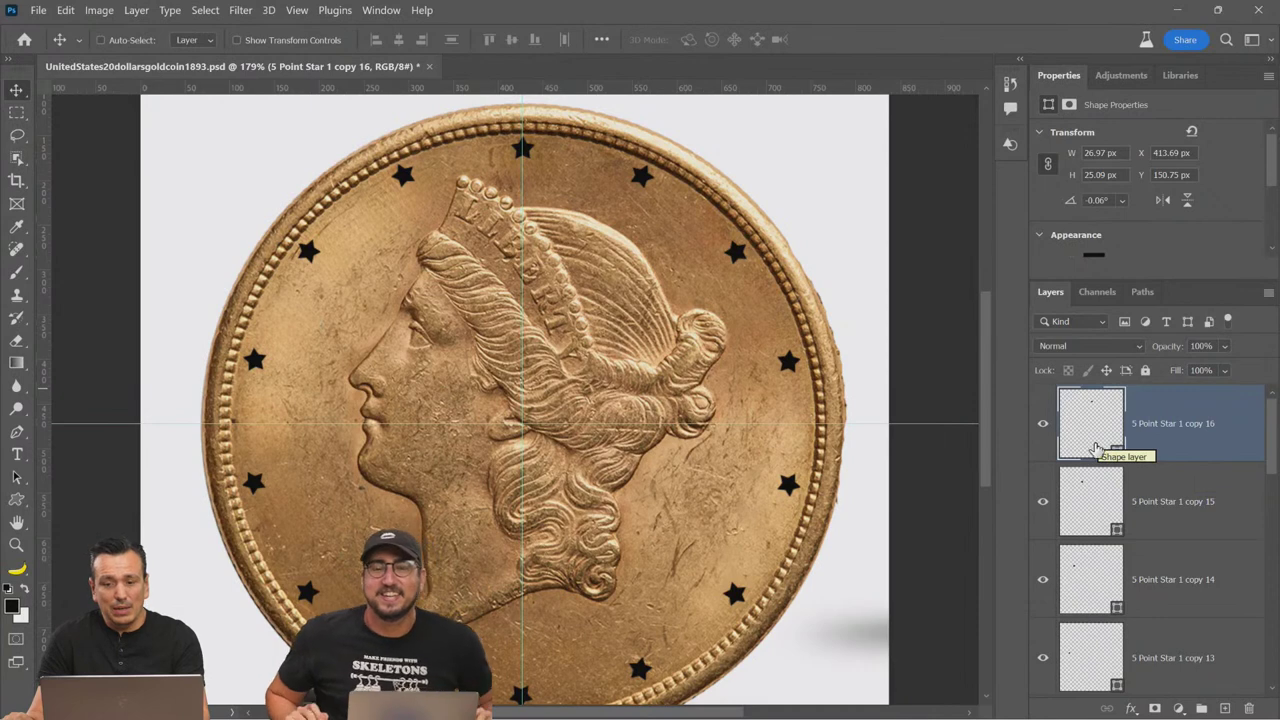
pyautogui.scroll(-10, 1108, 500)
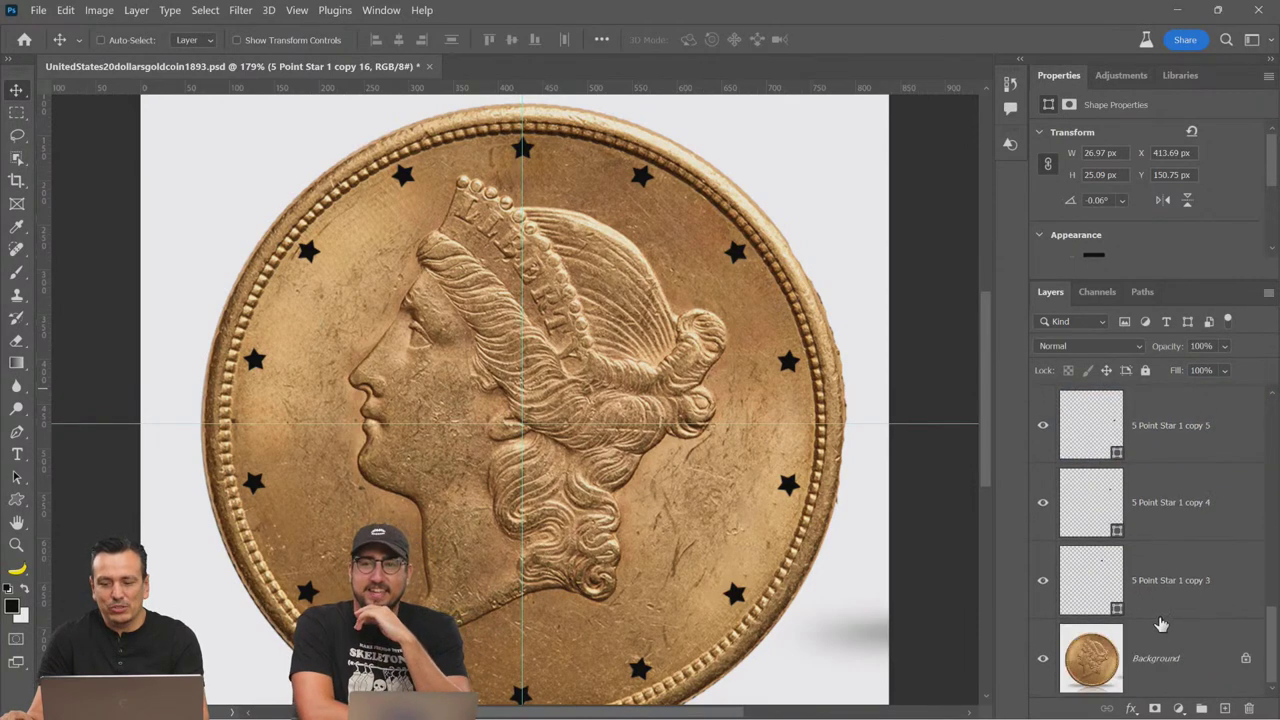
pyautogui.keyDown('shift'); pyautogui.click(1166, 600); pyautogui.keyUp('shift')
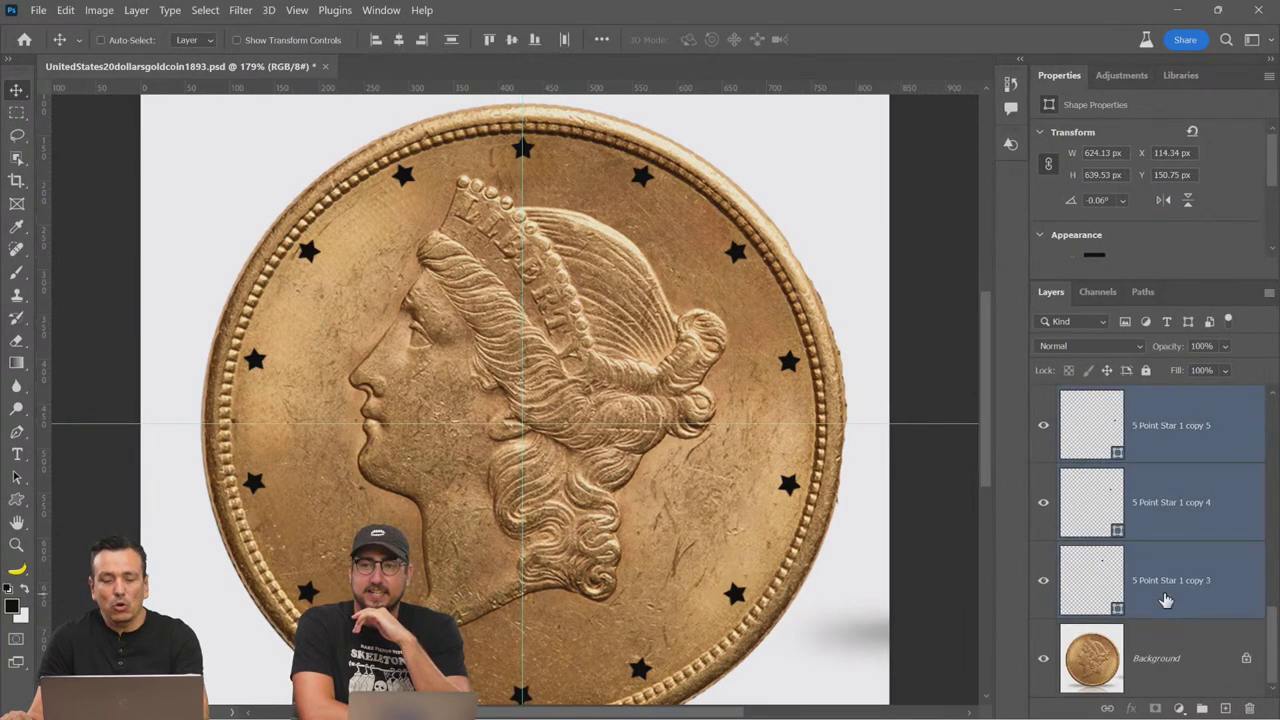
pyautogui.hotkey('ctrl', 'e')
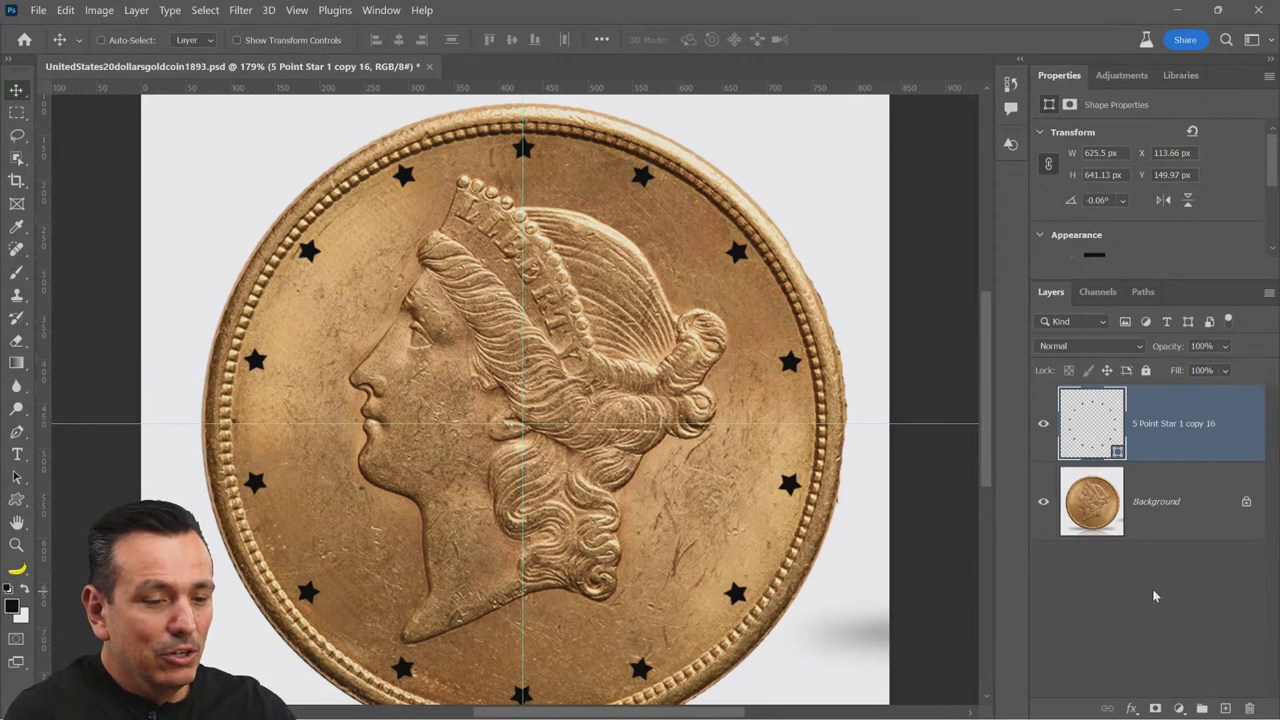
# Step: Load the merged star outlines as a selection, then hide the star layer and make the Background layer active
pyautogui.press('ctrl')
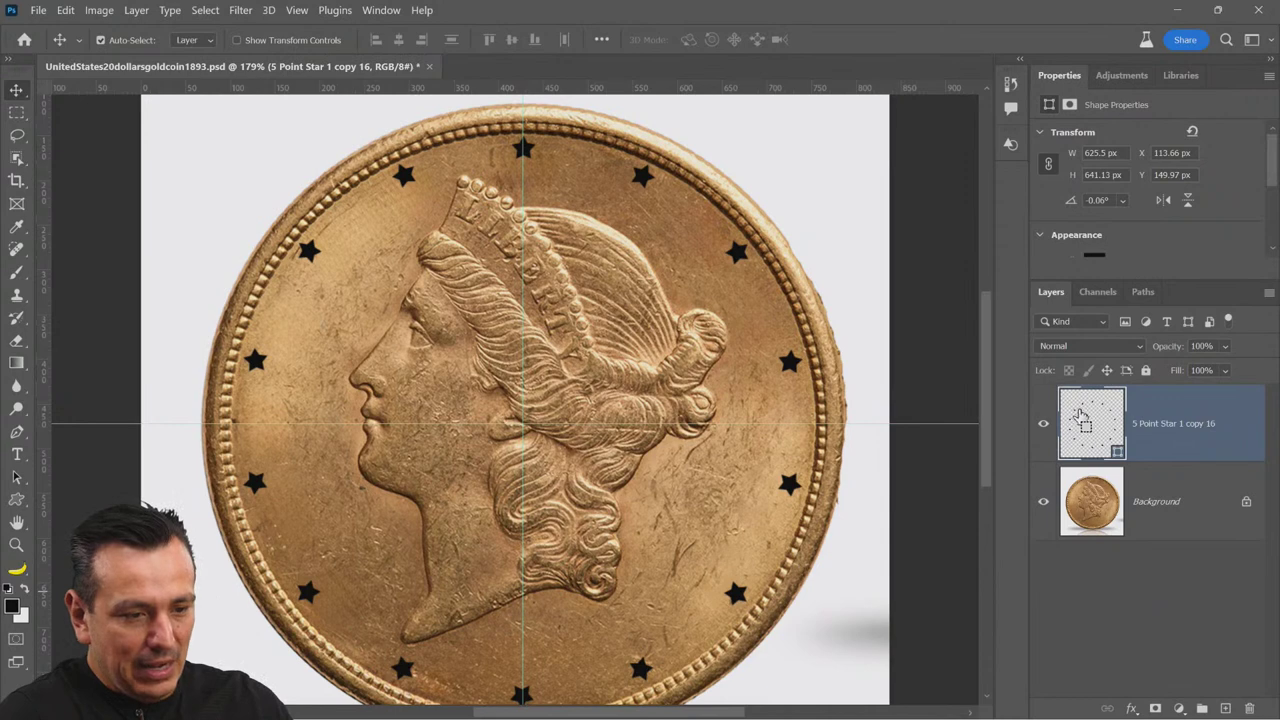
pyautogui.keyDown('ctrl'); pyautogui.click(1092, 428); pyautogui.keyUp('ctrl')
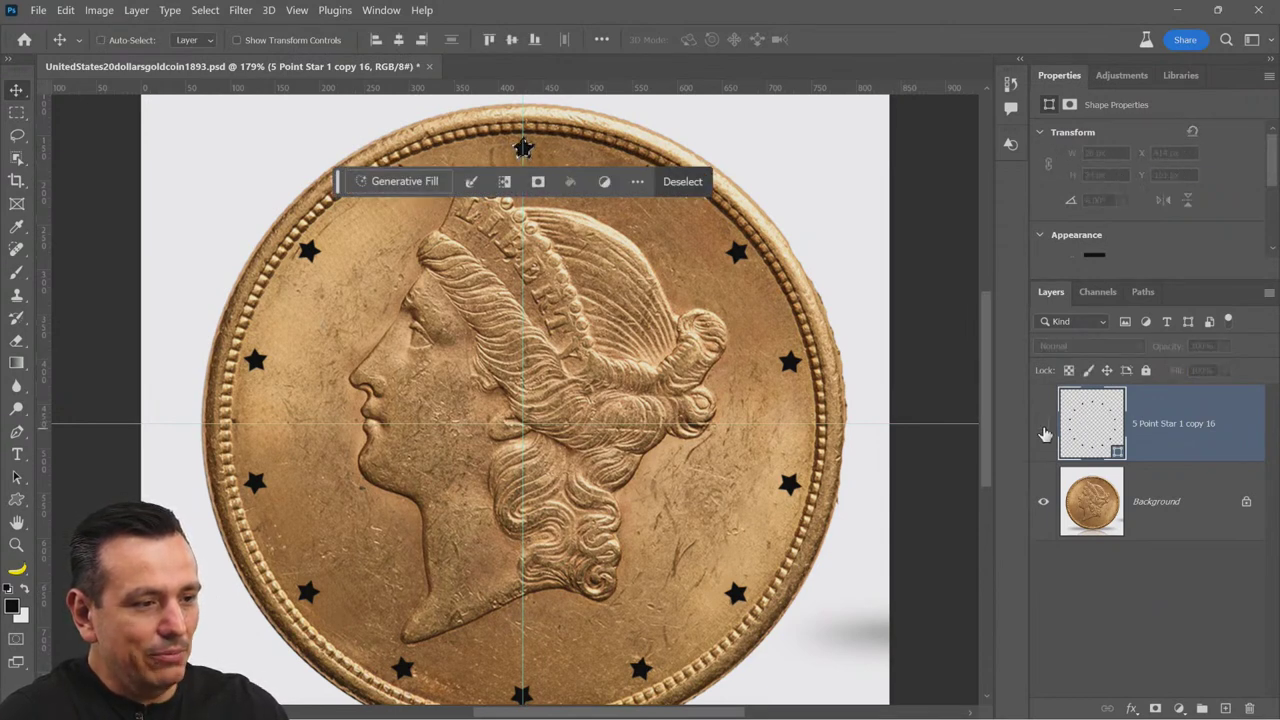
pyautogui.click(1042, 426)
pyautogui.click(1042, 424)
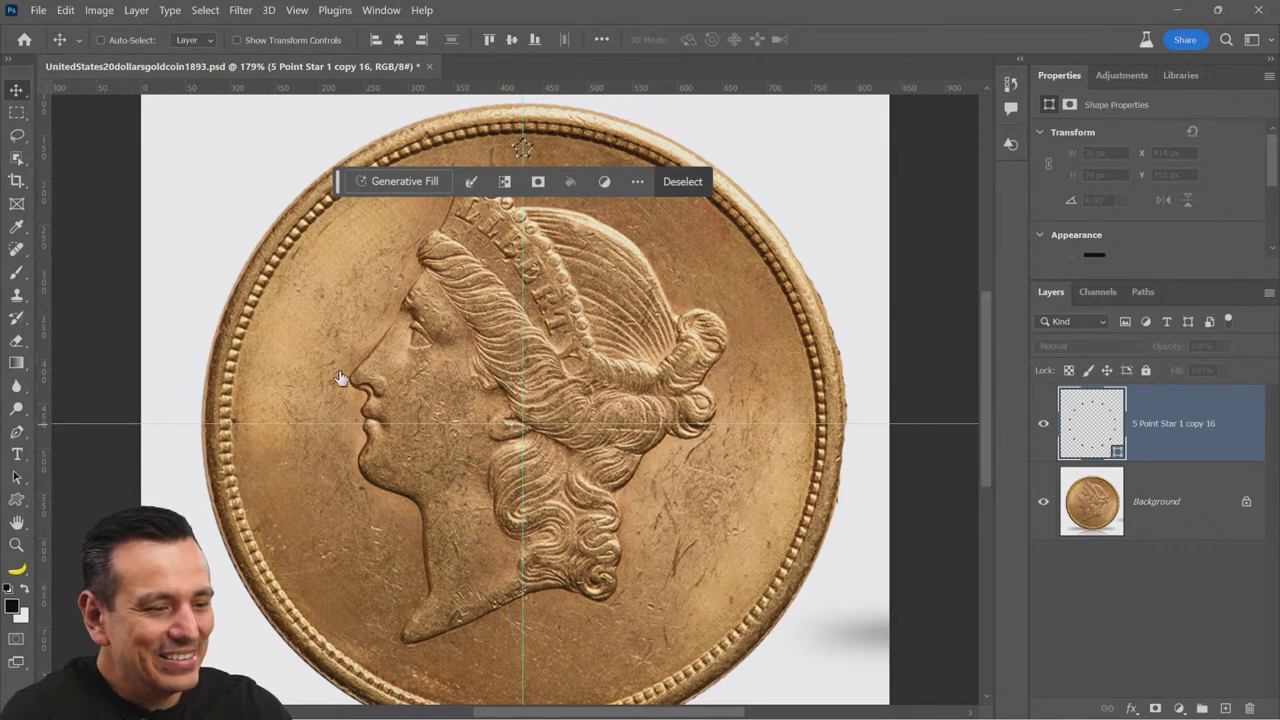
pyautogui.keyDown('ctrl'); pyautogui.click(1073, 438); pyautogui.keyUp('ctrl')
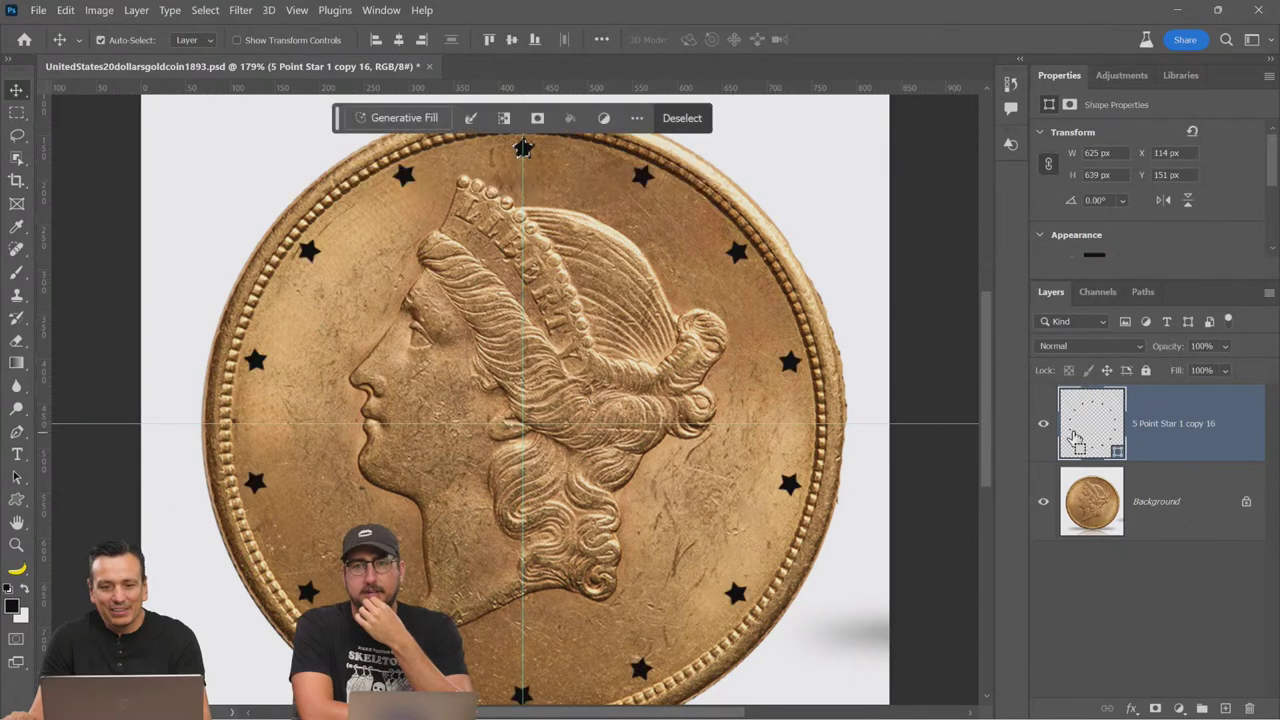
pyautogui.keyDown('ctrl'); pyautogui.click(1073, 438); pyautogui.keyUp('ctrl')
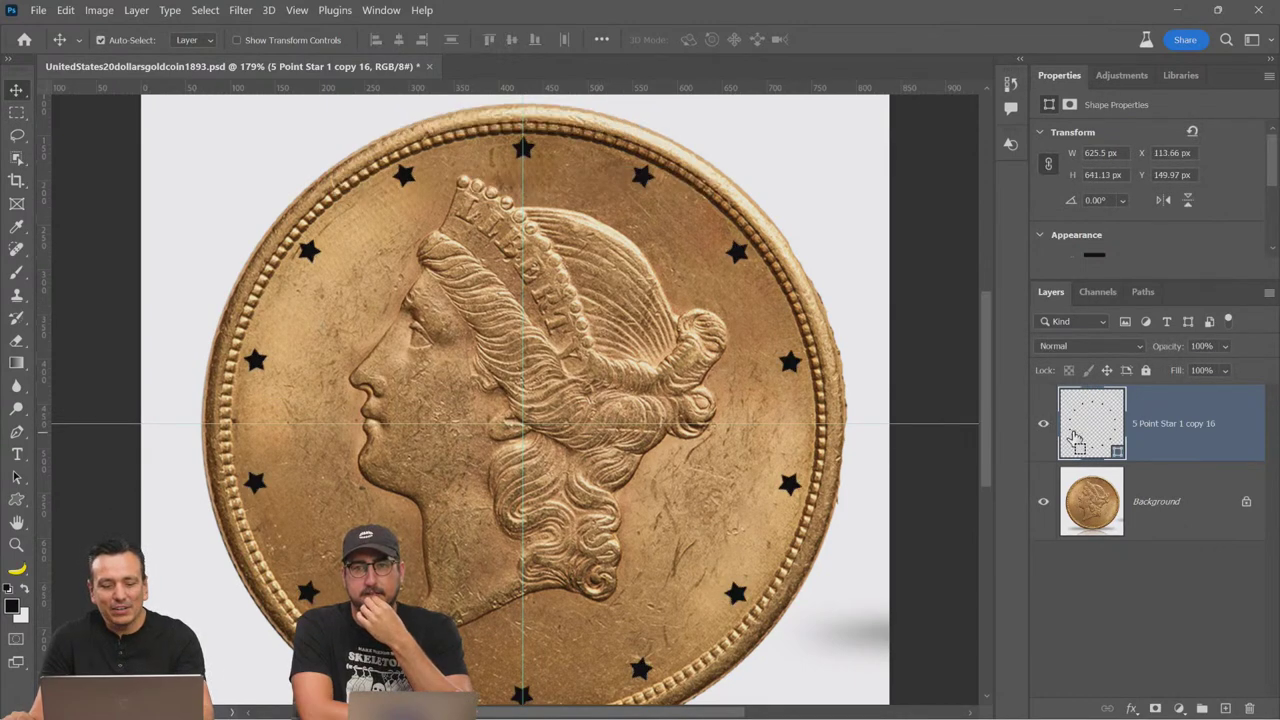
pyautogui.keyDown('ctrl'); pyautogui.click(1073, 438); pyautogui.keyUp('ctrl')
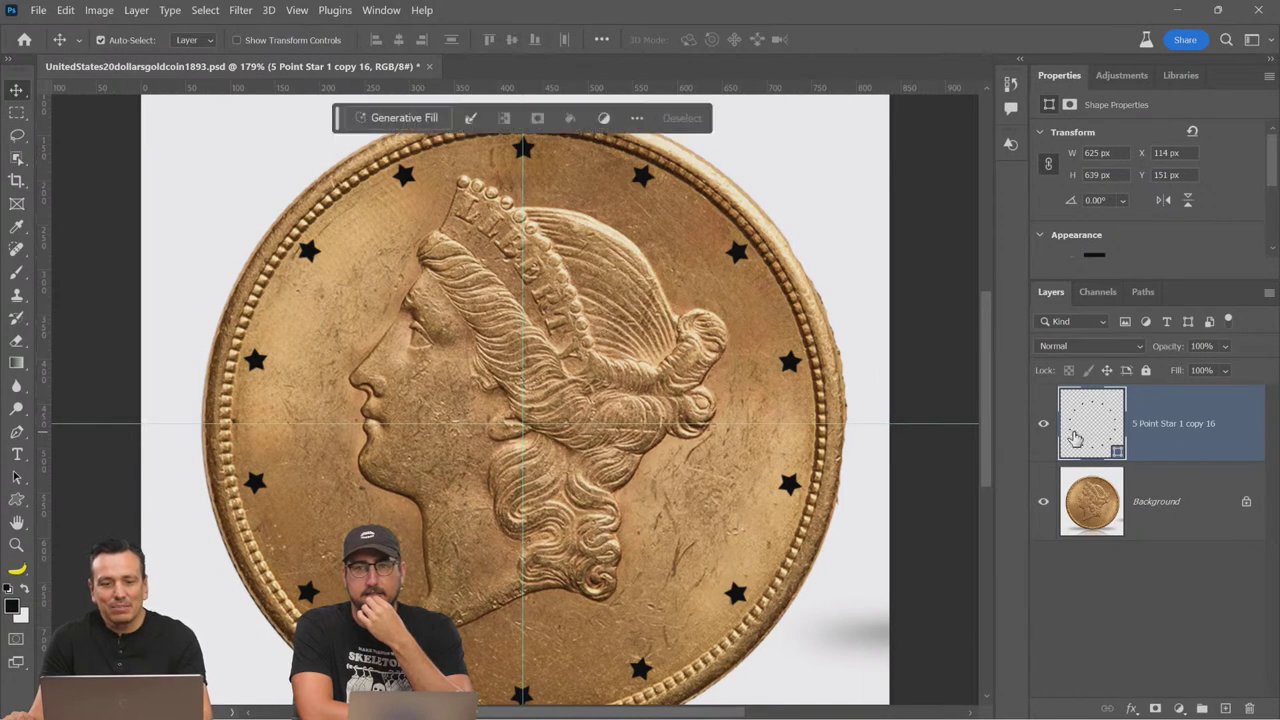
pyautogui.click(1050, 448)
pyautogui.click(1097, 506)
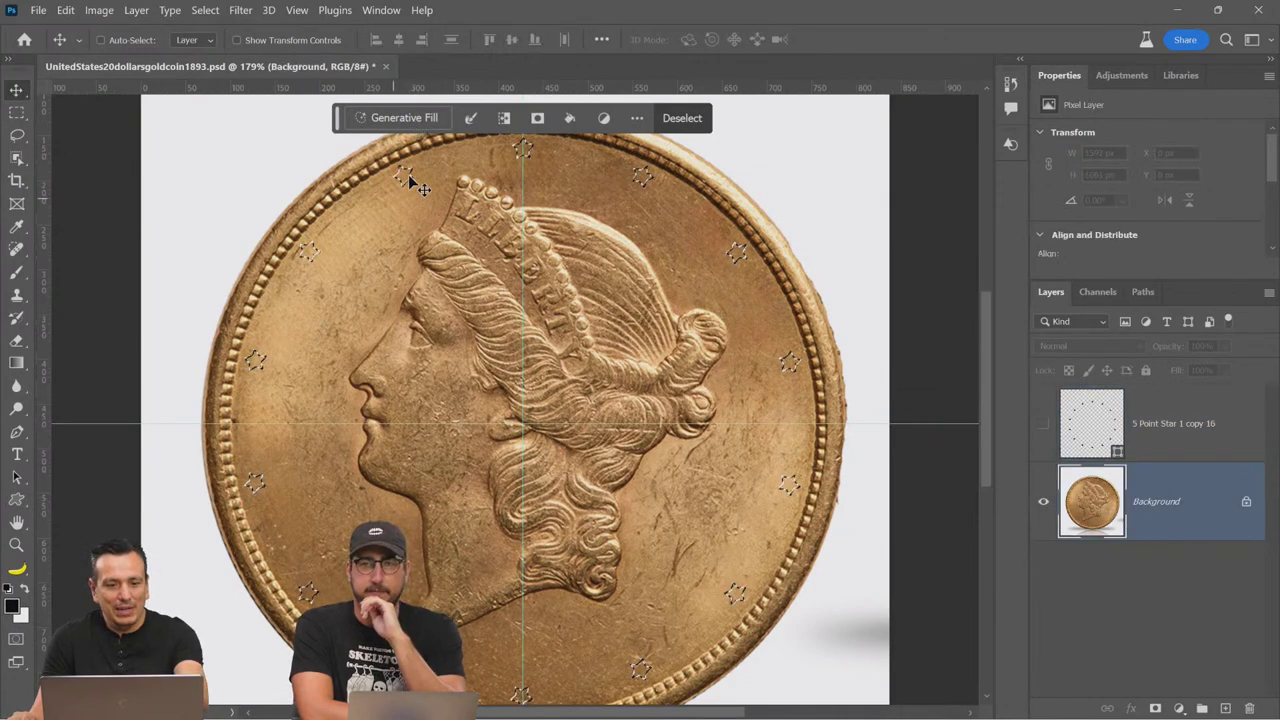
# Step: Run Generative Fill on the star selection with the prompt "engraved copper star"
pyautogui.click(412, 122)
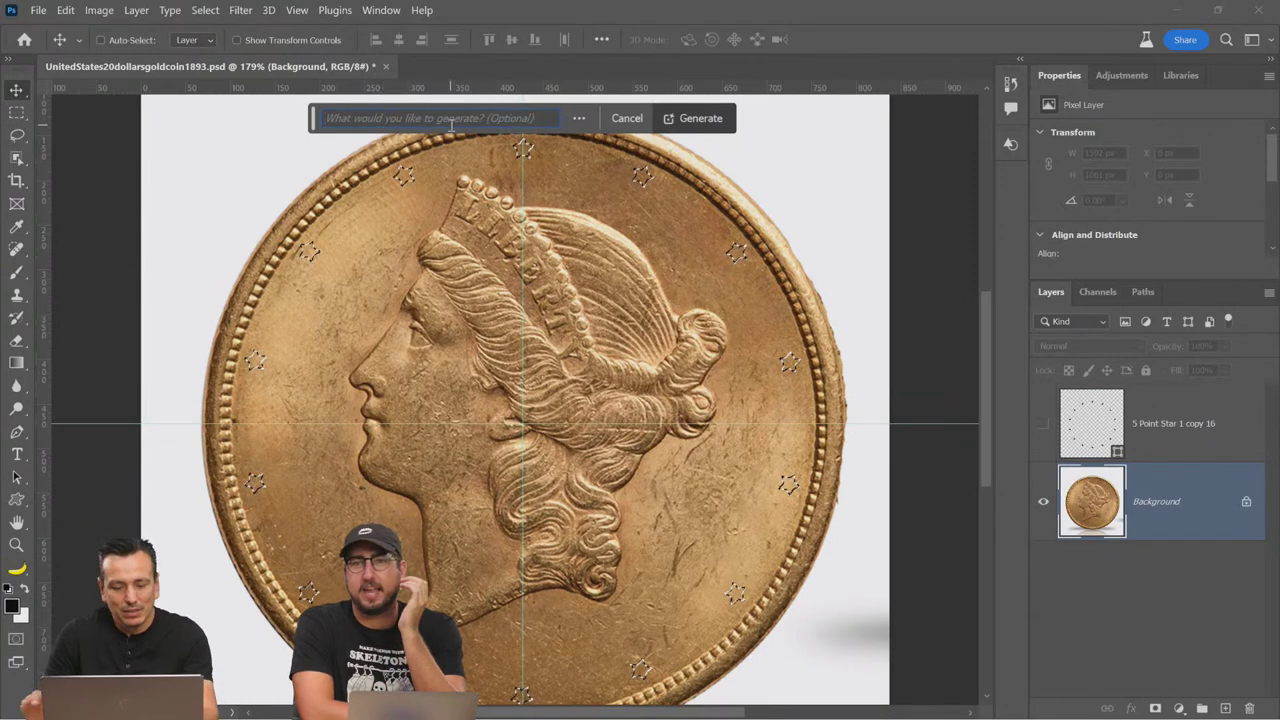
pyautogui.write('engraved coppe')
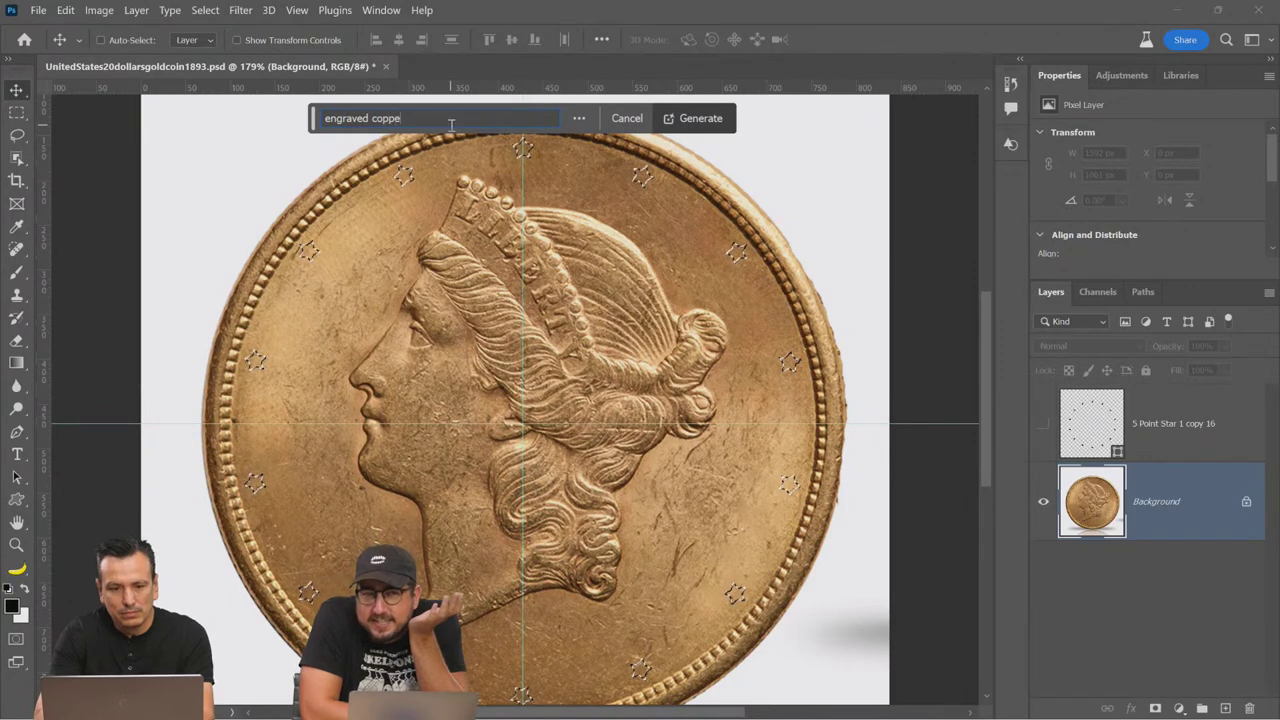
pyautogui.write('r star')
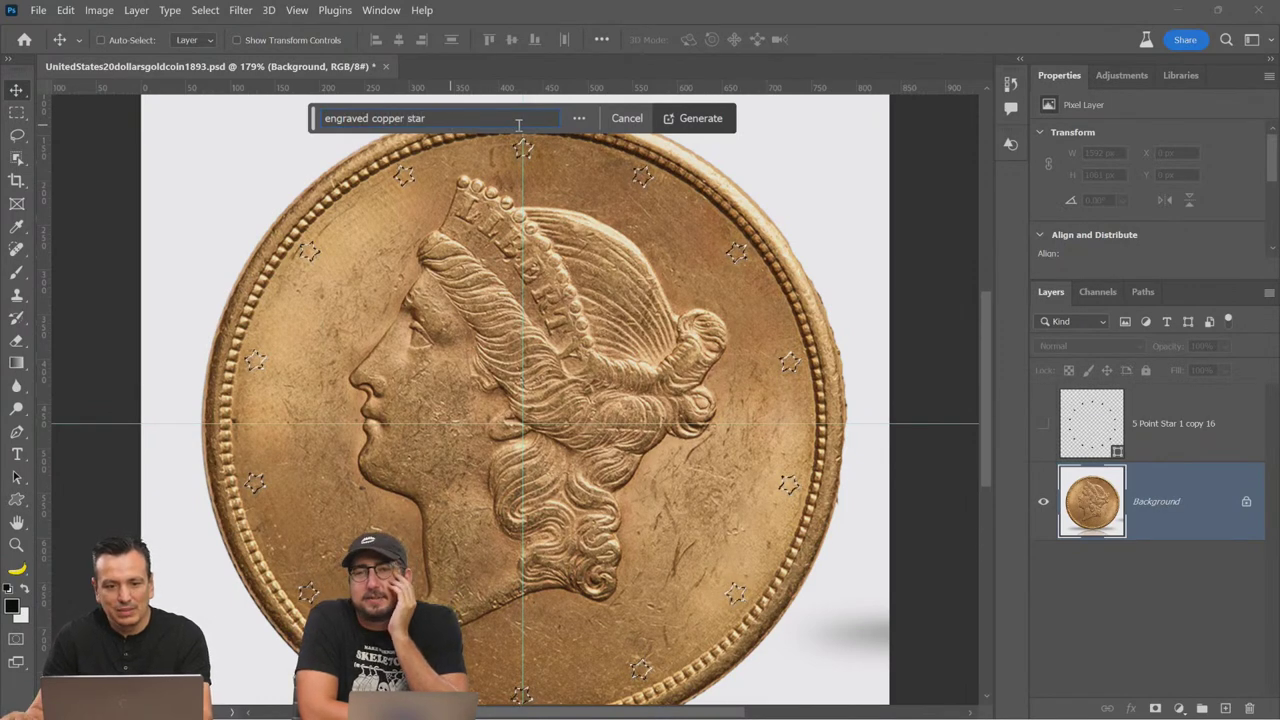
pyautogui.click(696, 119)
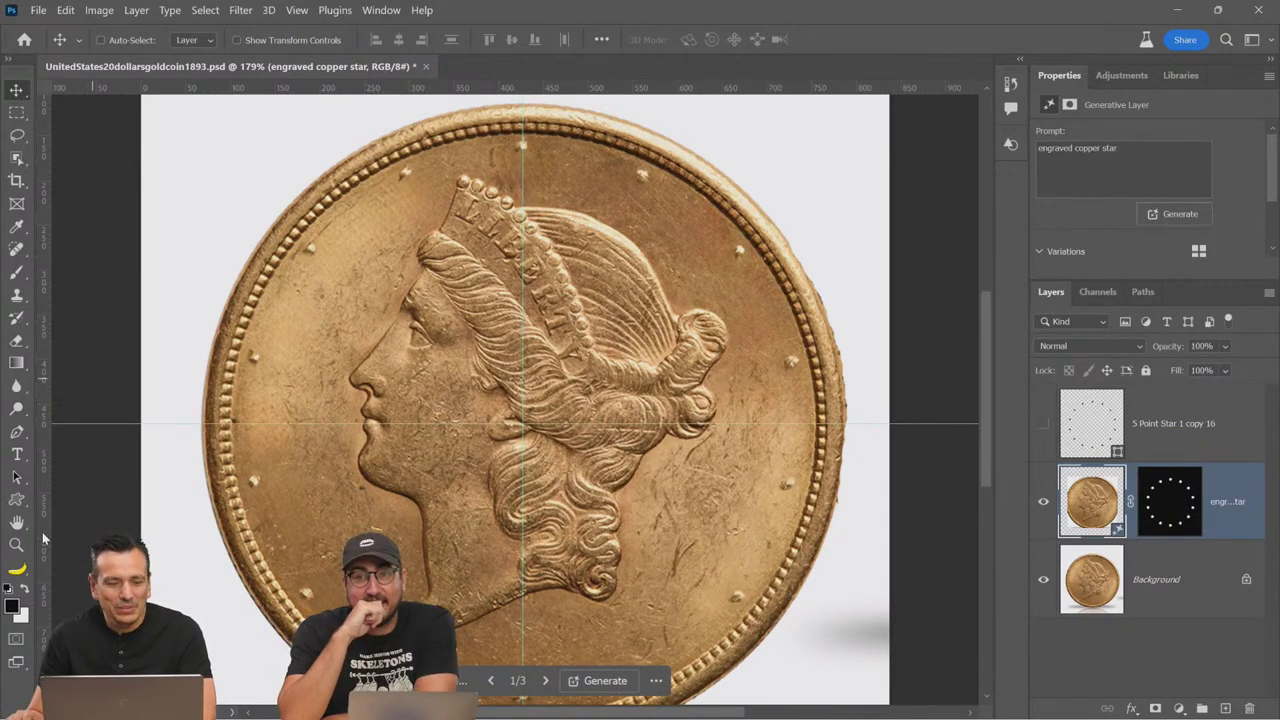
# Step: Inspect the generated stars up close at 300% and hide the engraved copper star layer
pyautogui.click(423, 165)
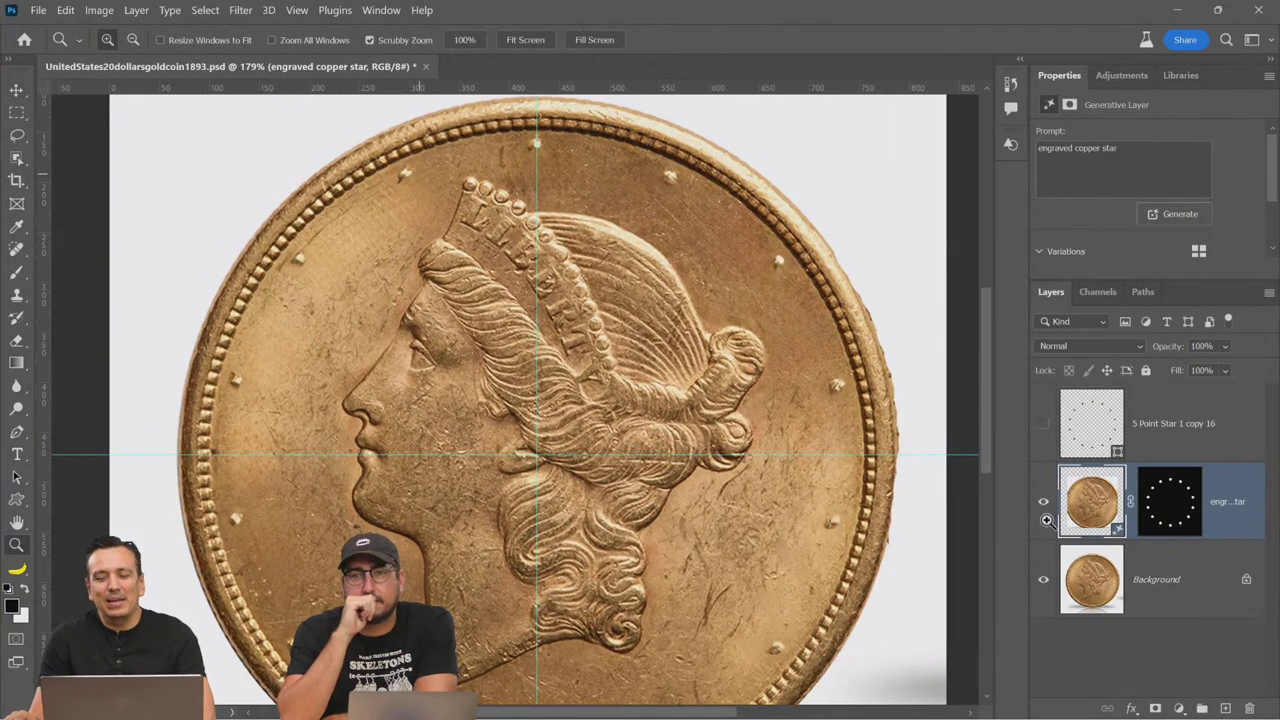
pyautogui.hotkey('ctrl', '+')
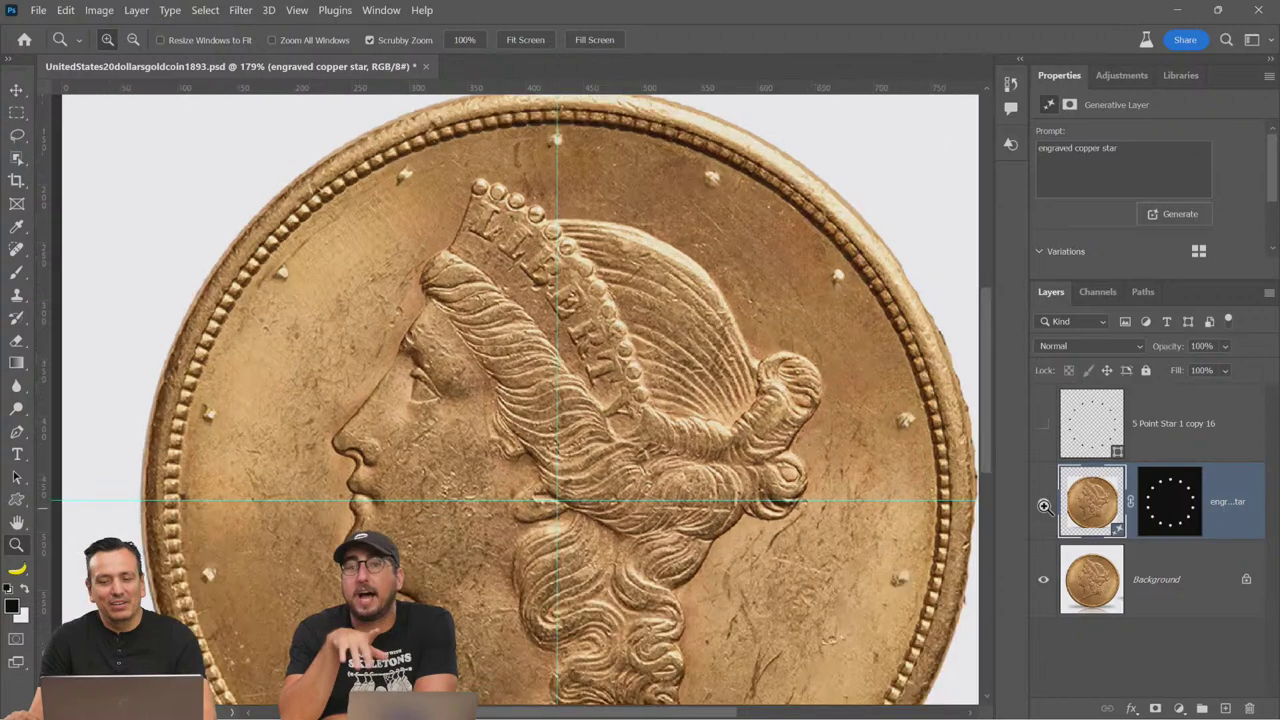
pyautogui.click(1043, 502)
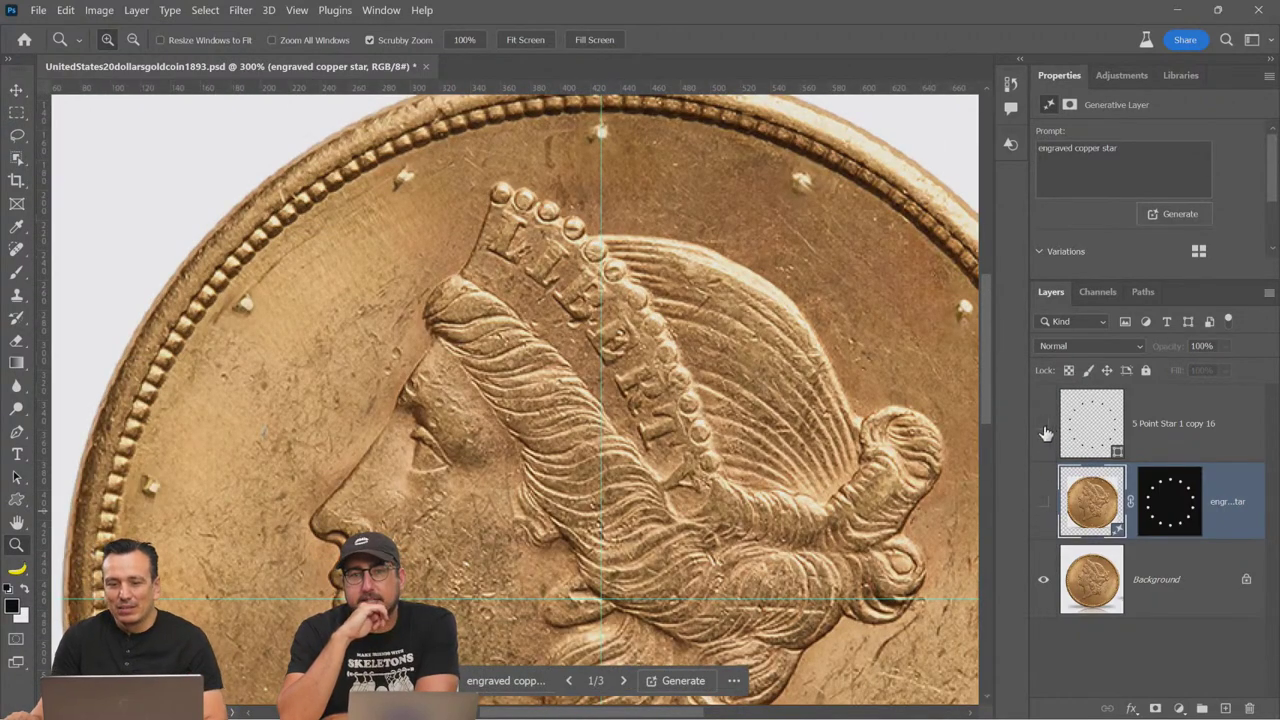
# Step: Show the merged black star layer again and load its star outlines as a selection
pyautogui.rightClick(694, 286)
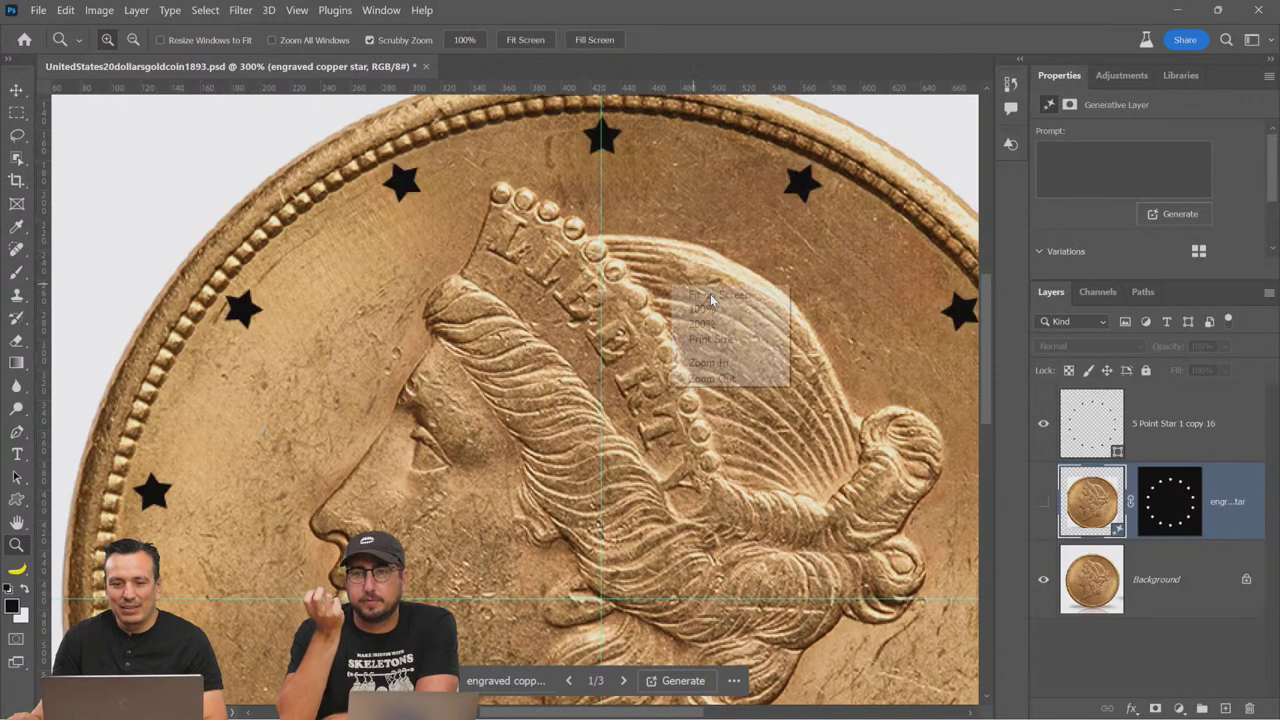
pyautogui.click(1088, 440)
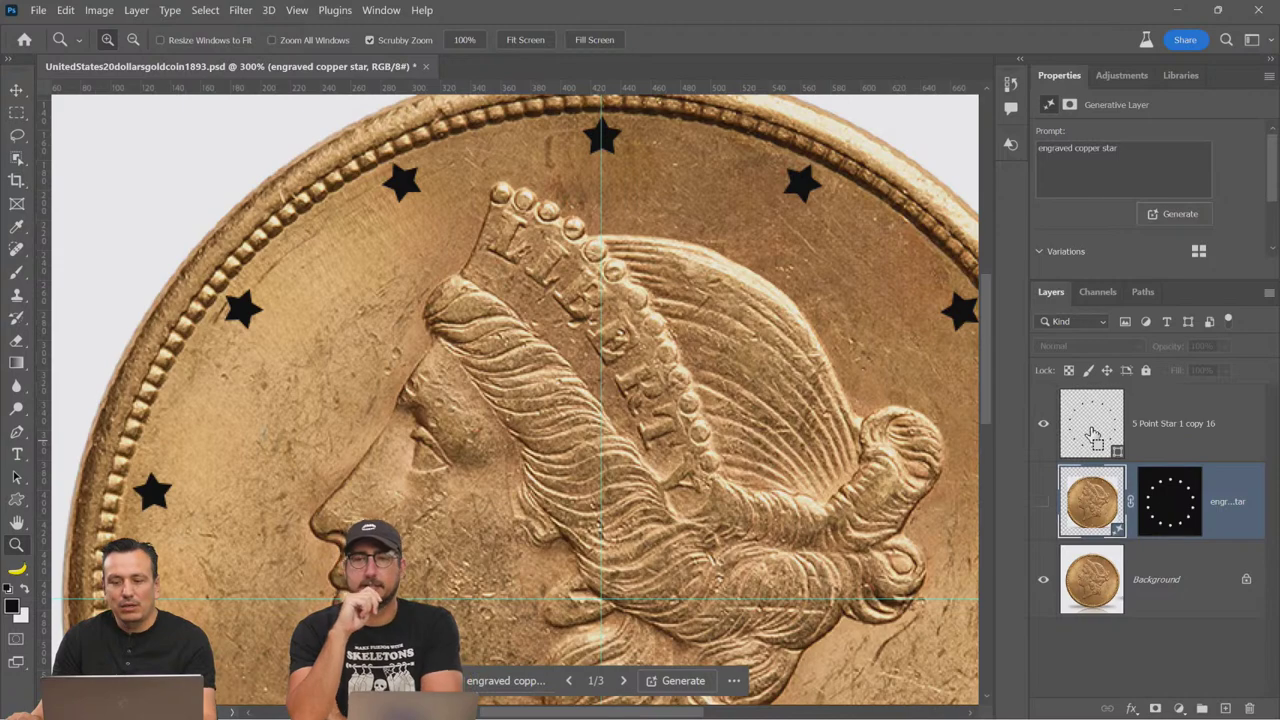
pyautogui.keyDown('ctrl'); pyautogui.click(1094, 437); pyautogui.keyUp('ctrl')
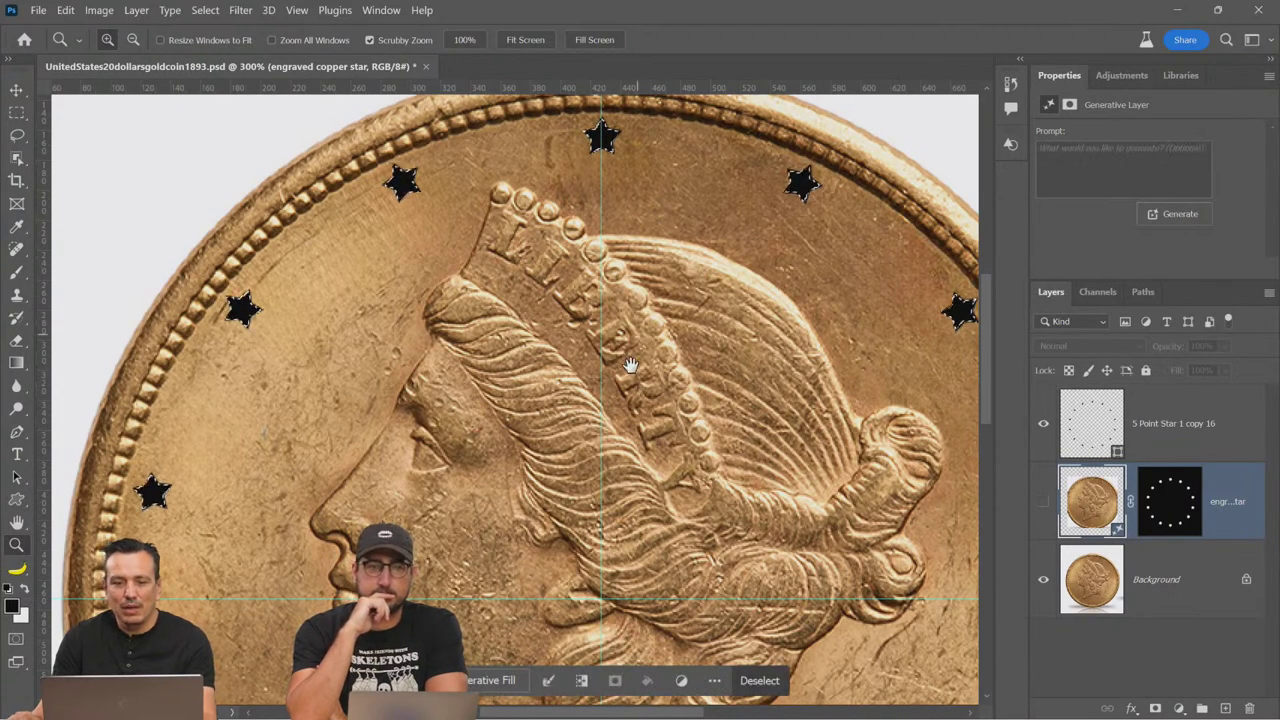
# Step: Reduce the star selection to only the topmost star by intersecting it with a rectangular marquee around that star
pyautogui.scroll(3, 630, 365)
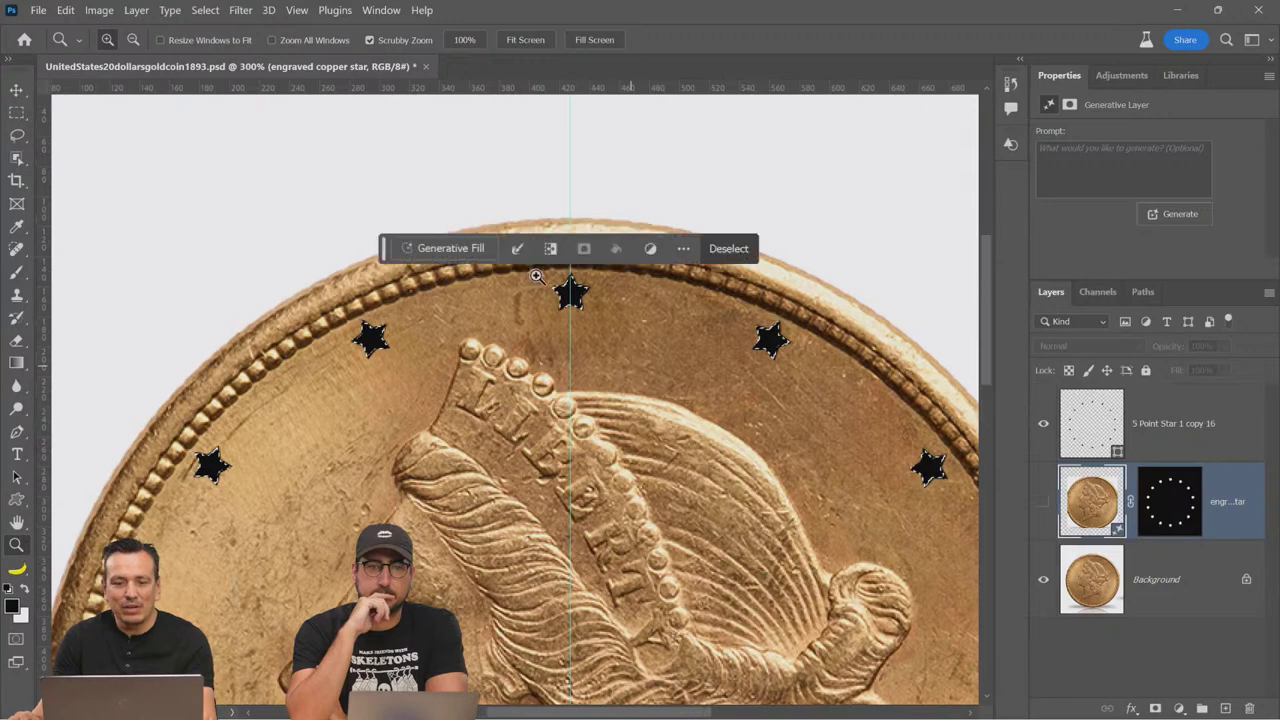
pyautogui.click(15, 114)
pyautogui.click(100, 112)
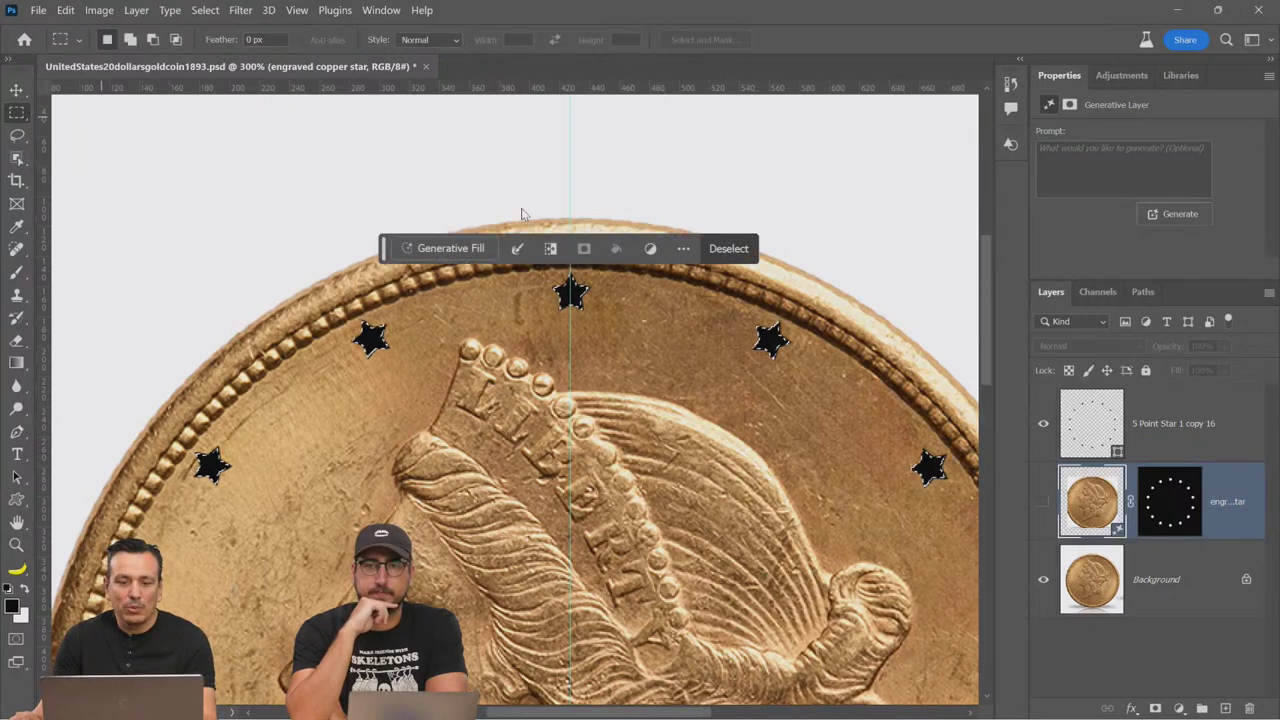
pyautogui.press('alt')
pyautogui.hotkey('alt', 'shift')
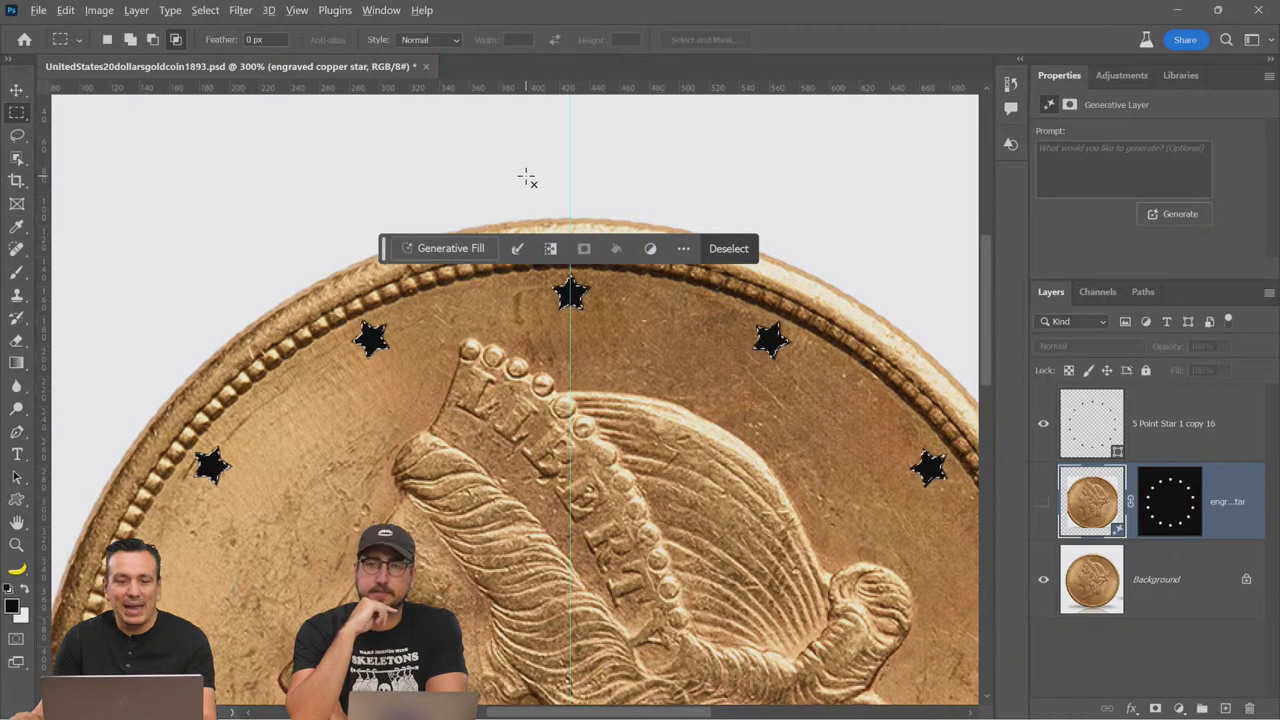
pyautogui.press('alt')
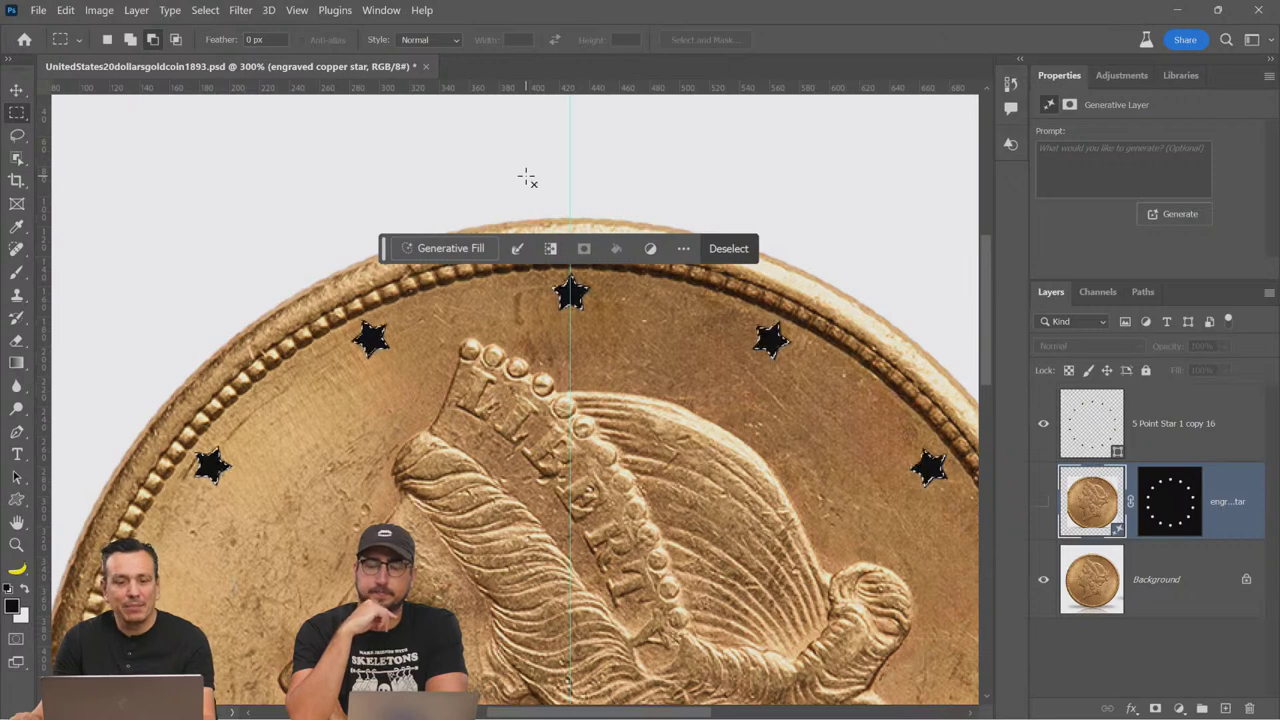
pyautogui.press('shift')
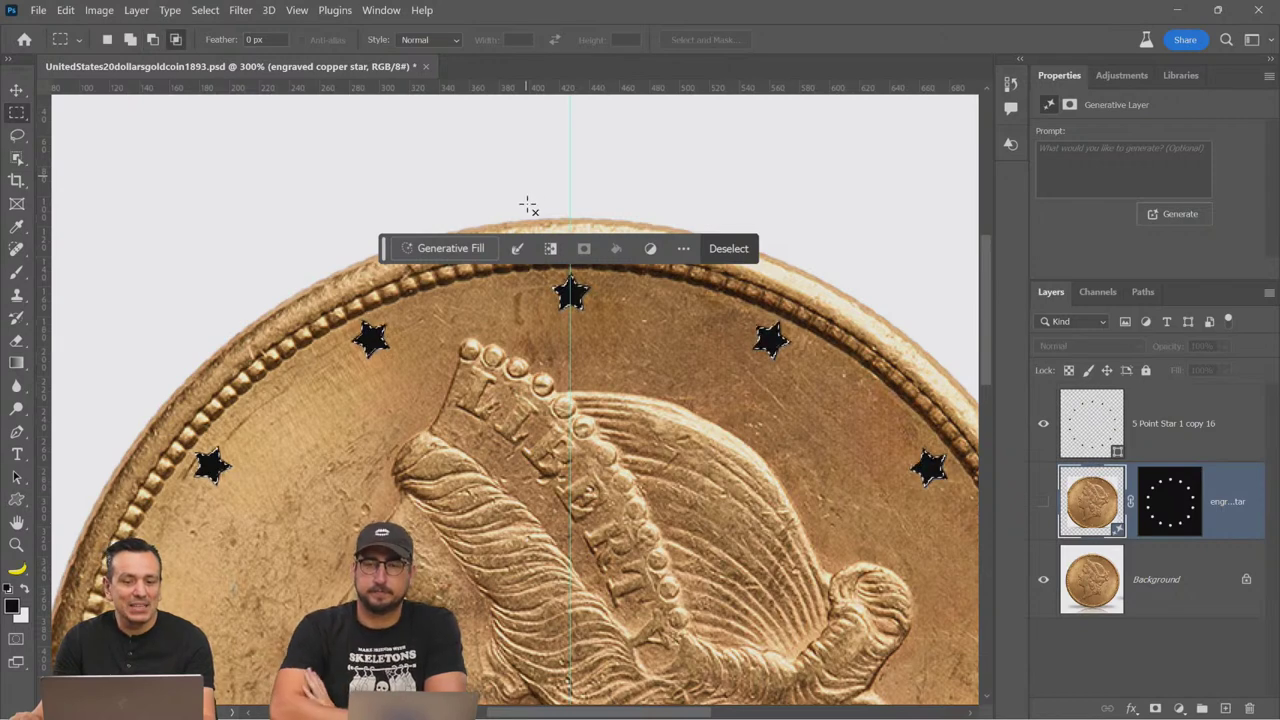
pyautogui.moveTo(524, 205); pyautogui.dragTo(629, 361)
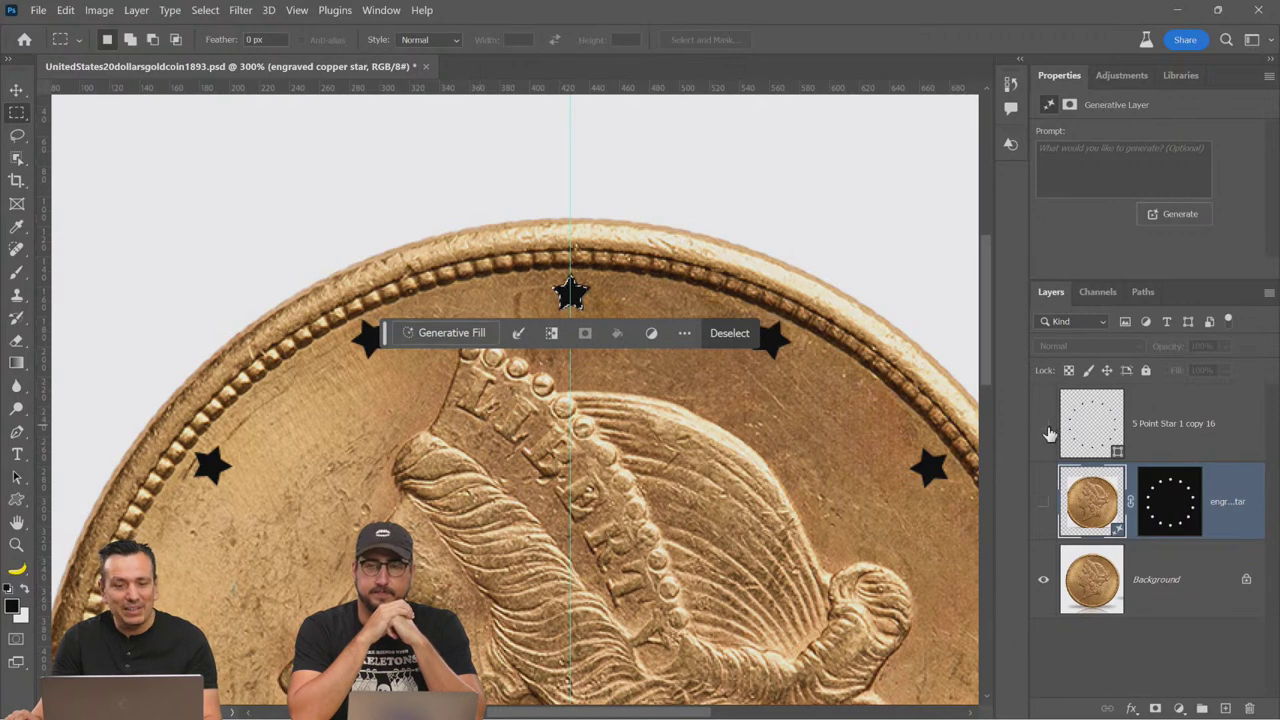
# Step: Hide the black star layer and run Generative Fill on the Background for the single-star selection with the prompt "engraved copper star"
pyautogui.click(1092, 570)
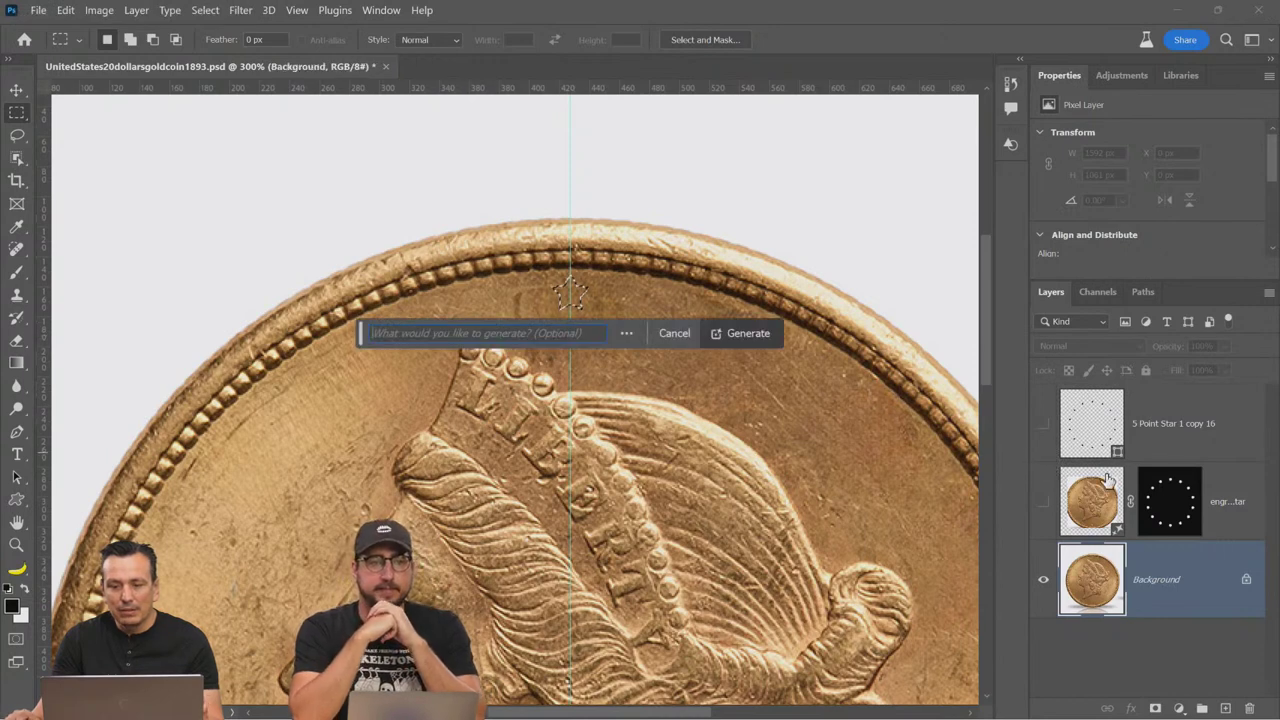
pyautogui.moveTo(1028, 474); pyautogui.dragTo(909, 481)
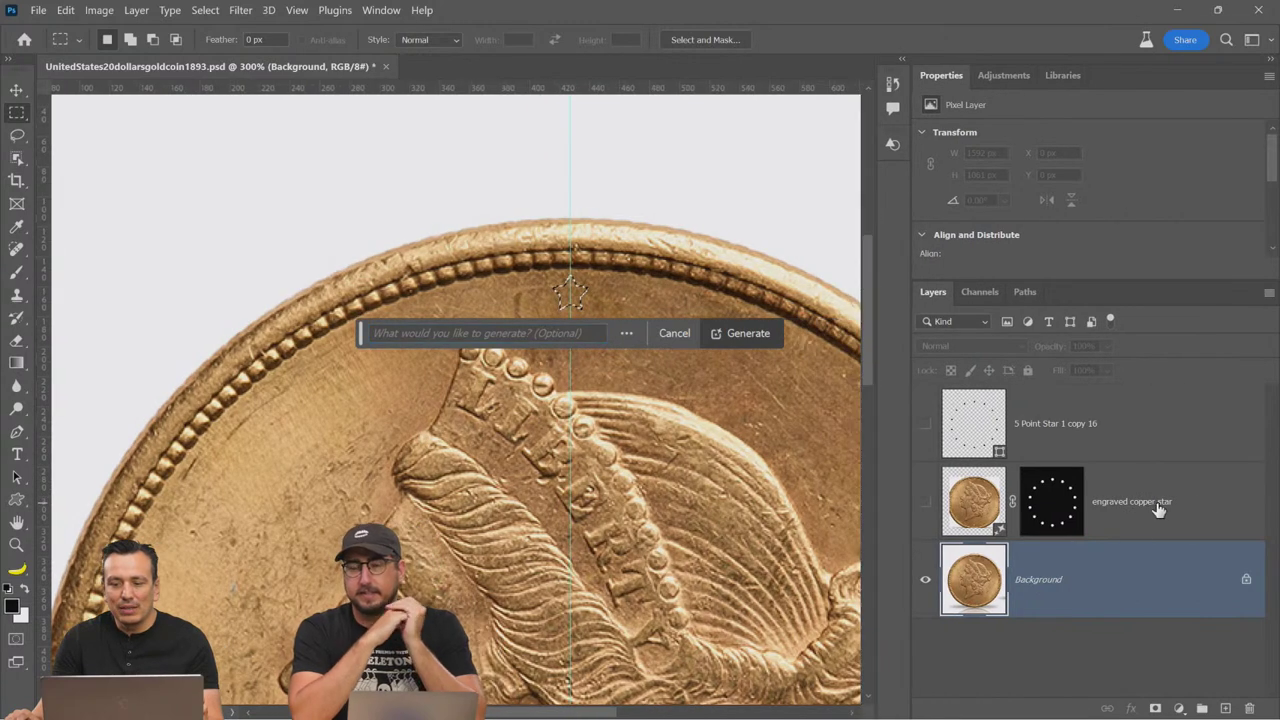
pyautogui.click(1158, 510)
pyautogui.doubleClick(1160, 502)
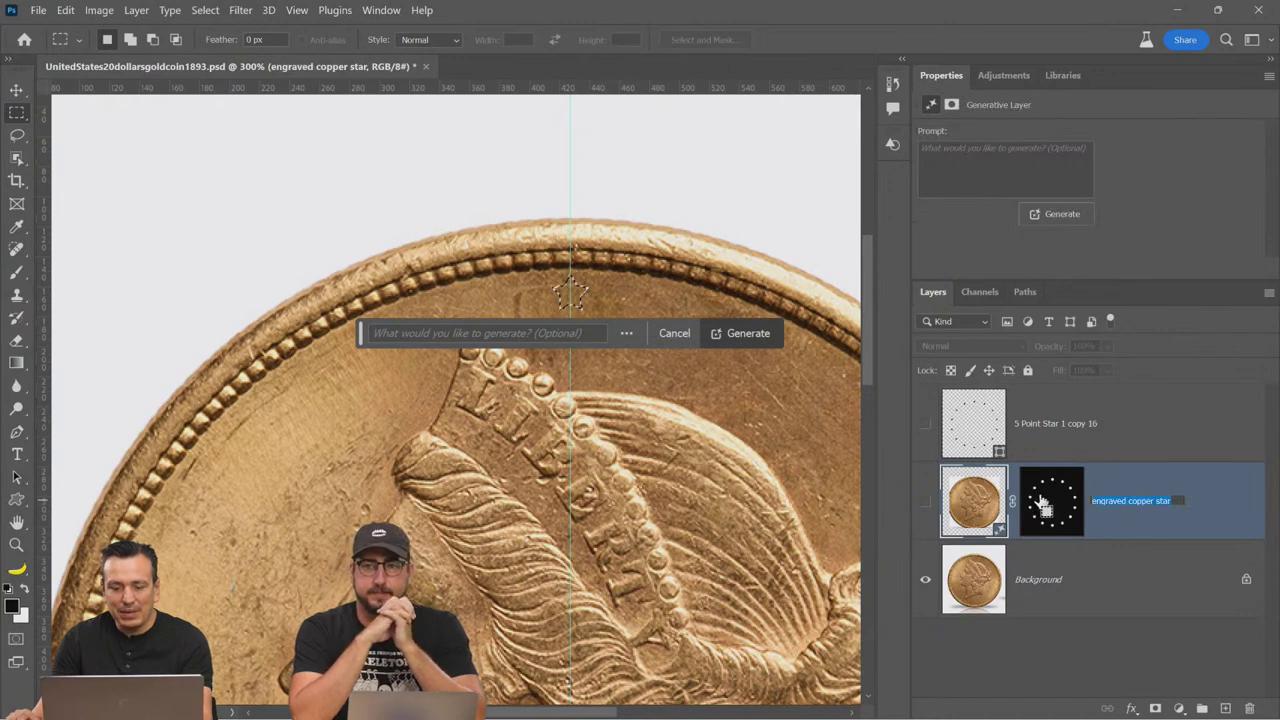
pyautogui.click(538, 335)
pyautogui.hotkey('ctrl', 'v')
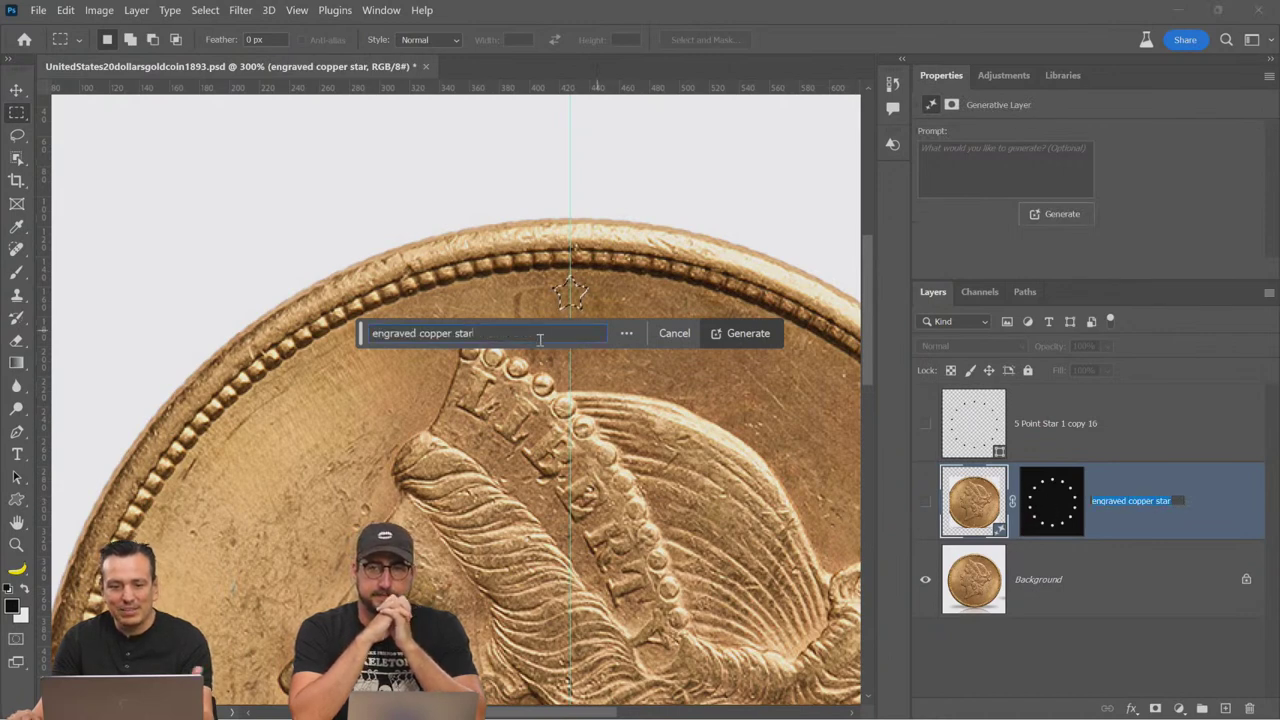
pyautogui.click(745, 336)
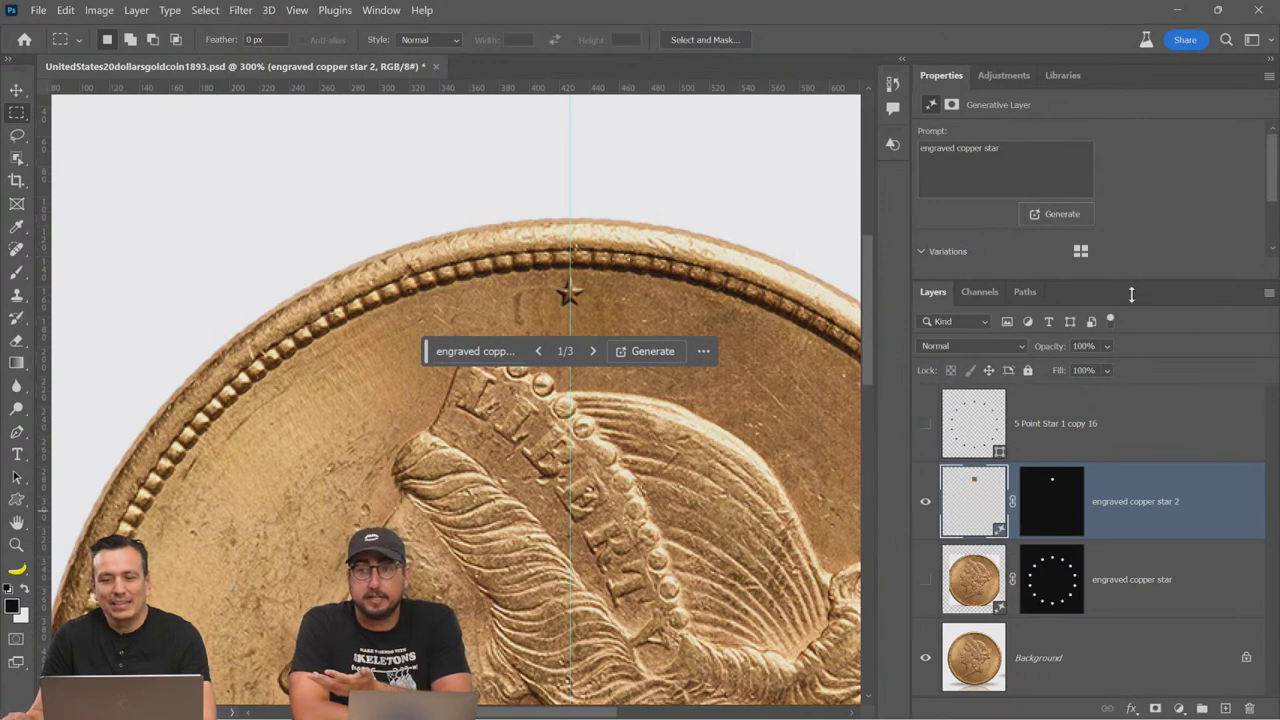
# Step: Compare the generated variations of the single star and choose the third one
pyautogui.moveTo(1131, 280); pyautogui.dragTo(1133, 336)
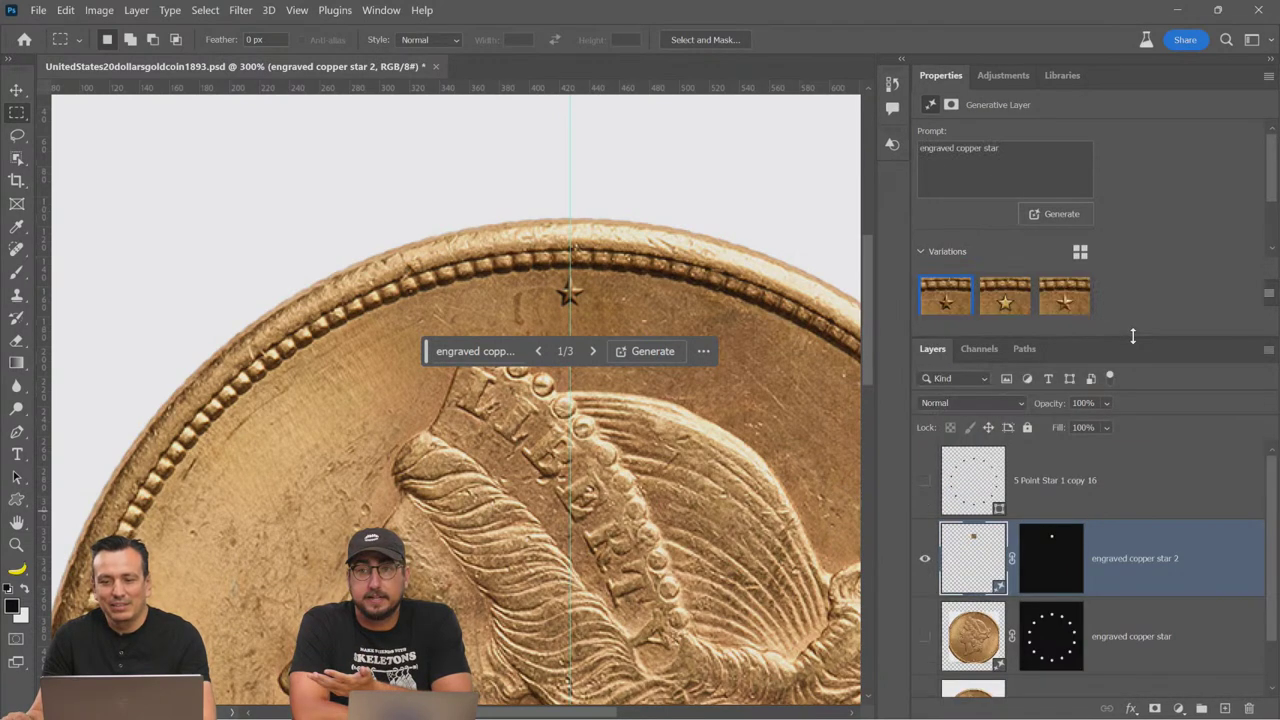
pyautogui.click(1008, 310)
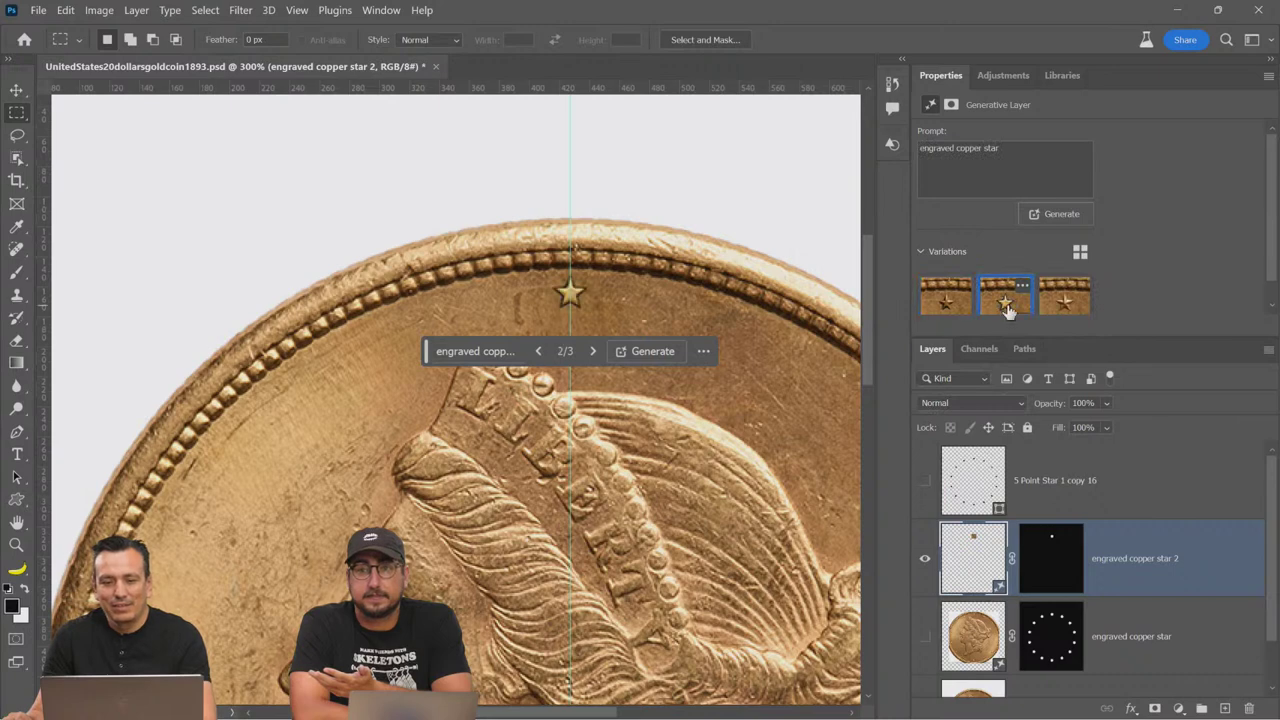
pyautogui.click(1060, 306)
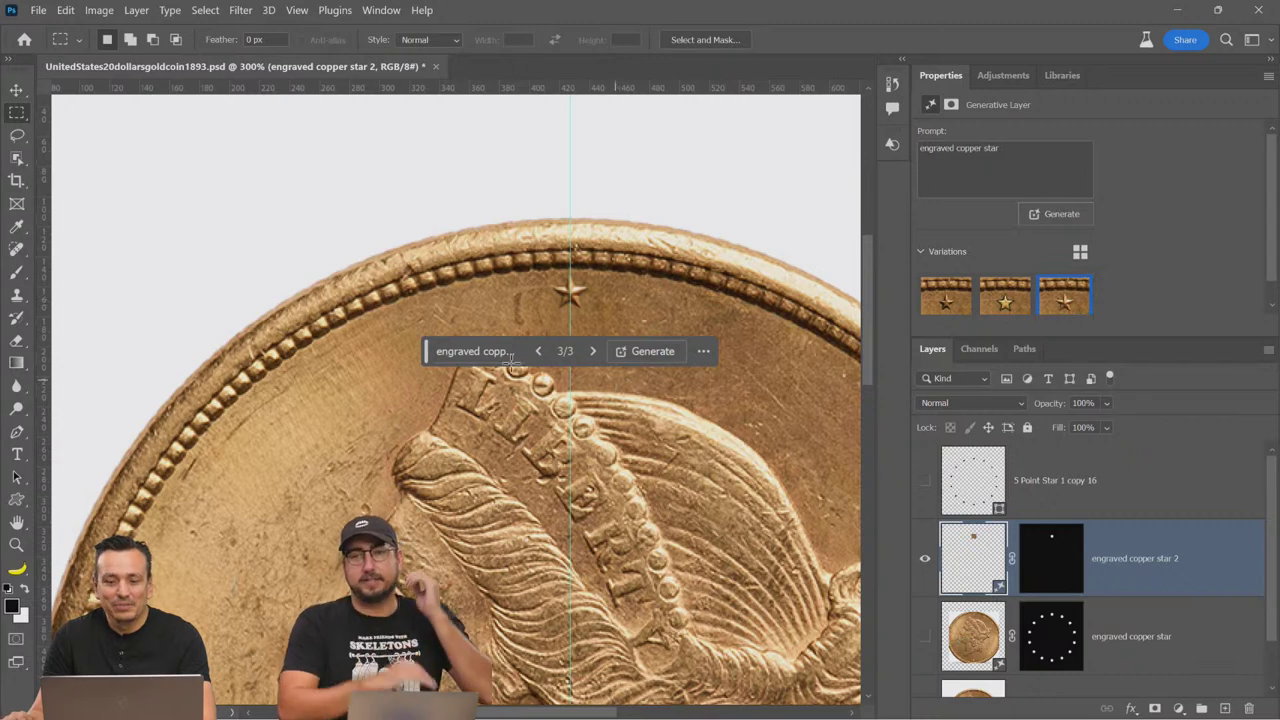
pyautogui.moveTo(428, 350); pyautogui.dragTo(450, 522)
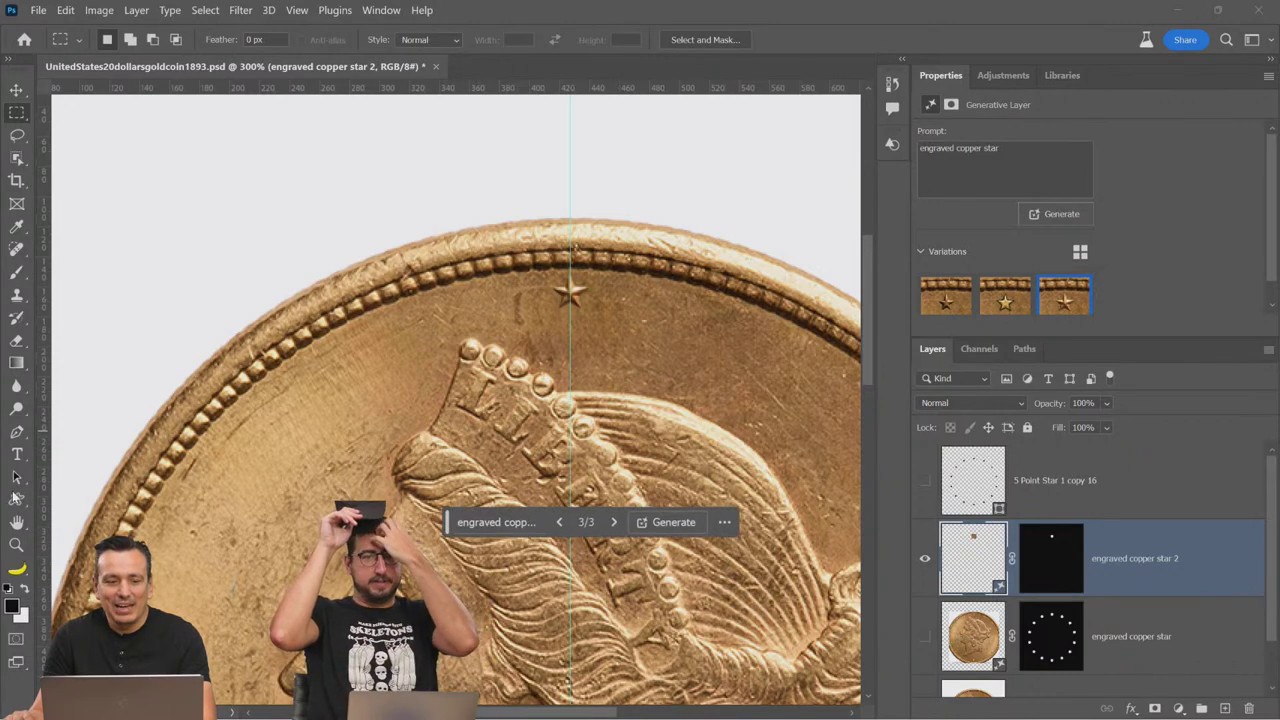
pyautogui.click(16, 522)
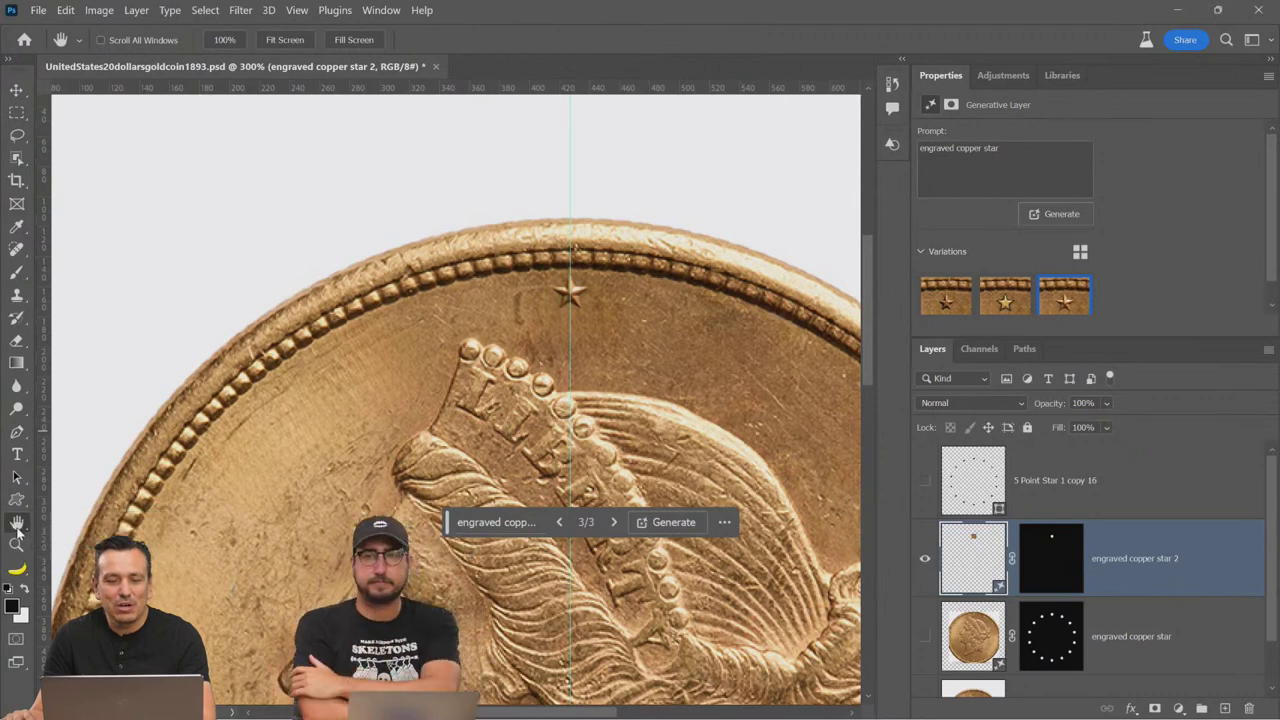
pyautogui.doubleClick(16, 522)
pyautogui.rightClick(16, 522)
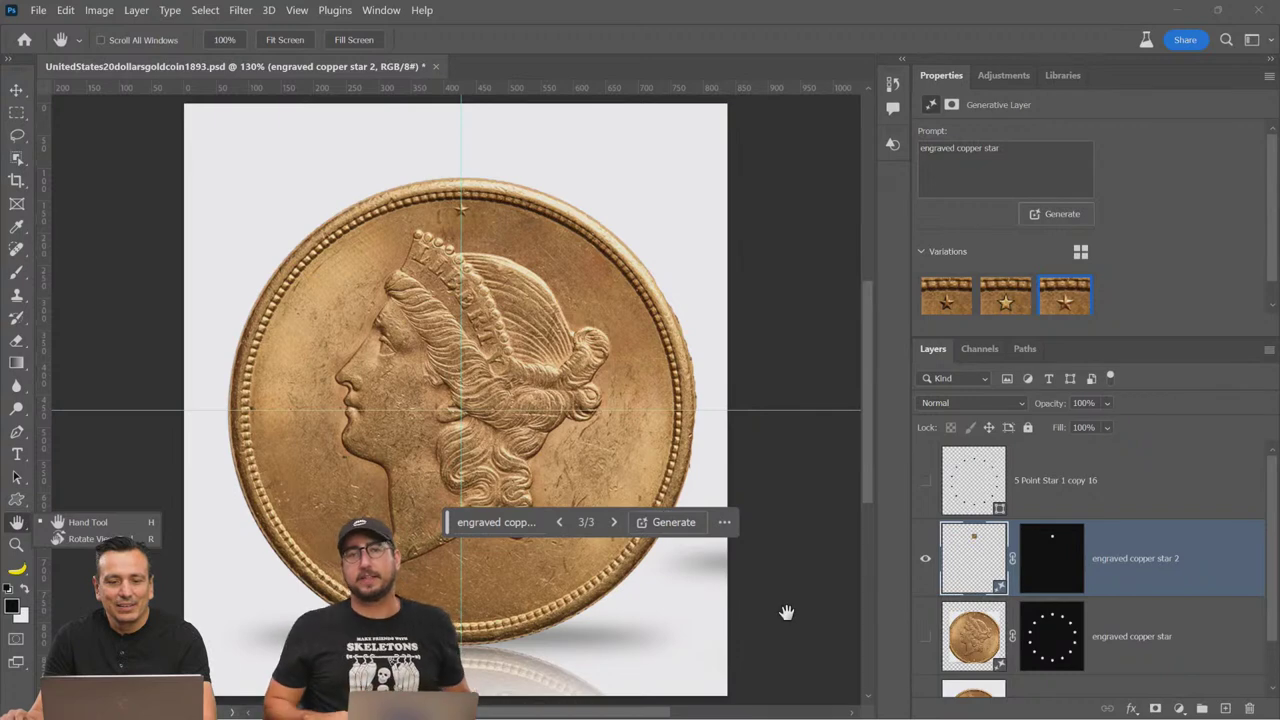
pyautogui.scroll(-1, 950, 632)
pyautogui.scroll(1, 950, 633)
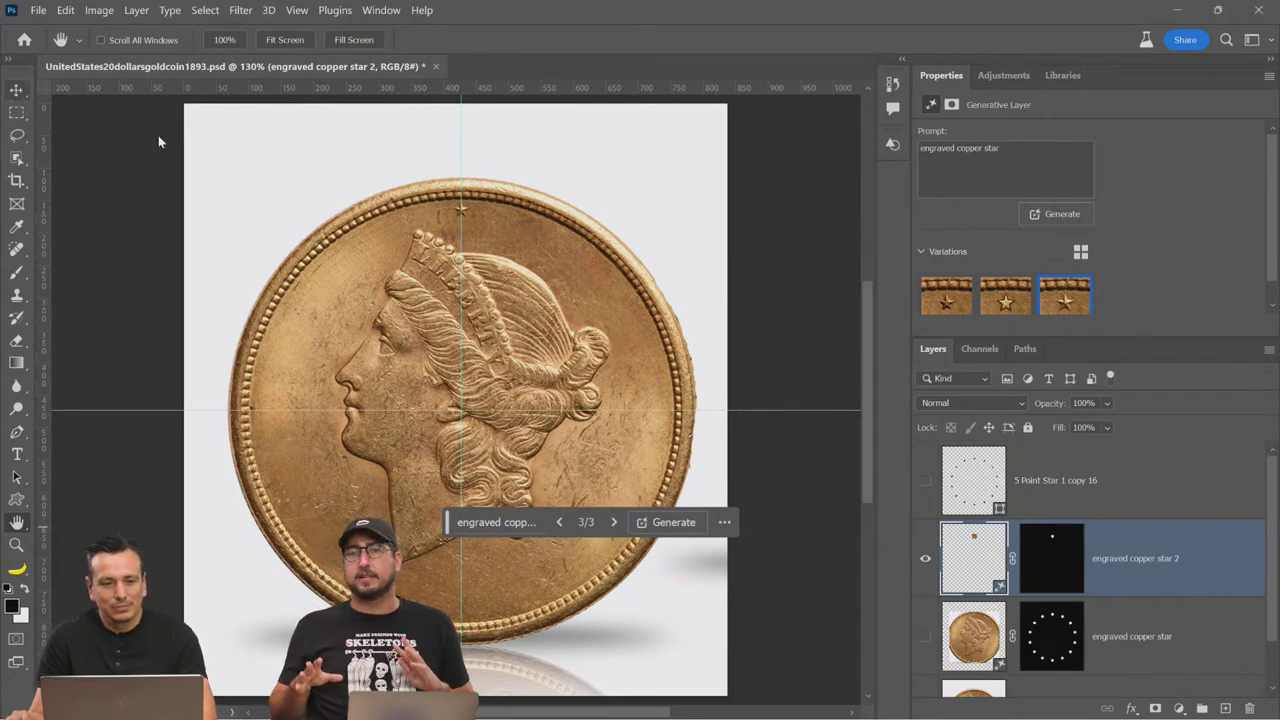
pyautogui.press('v')
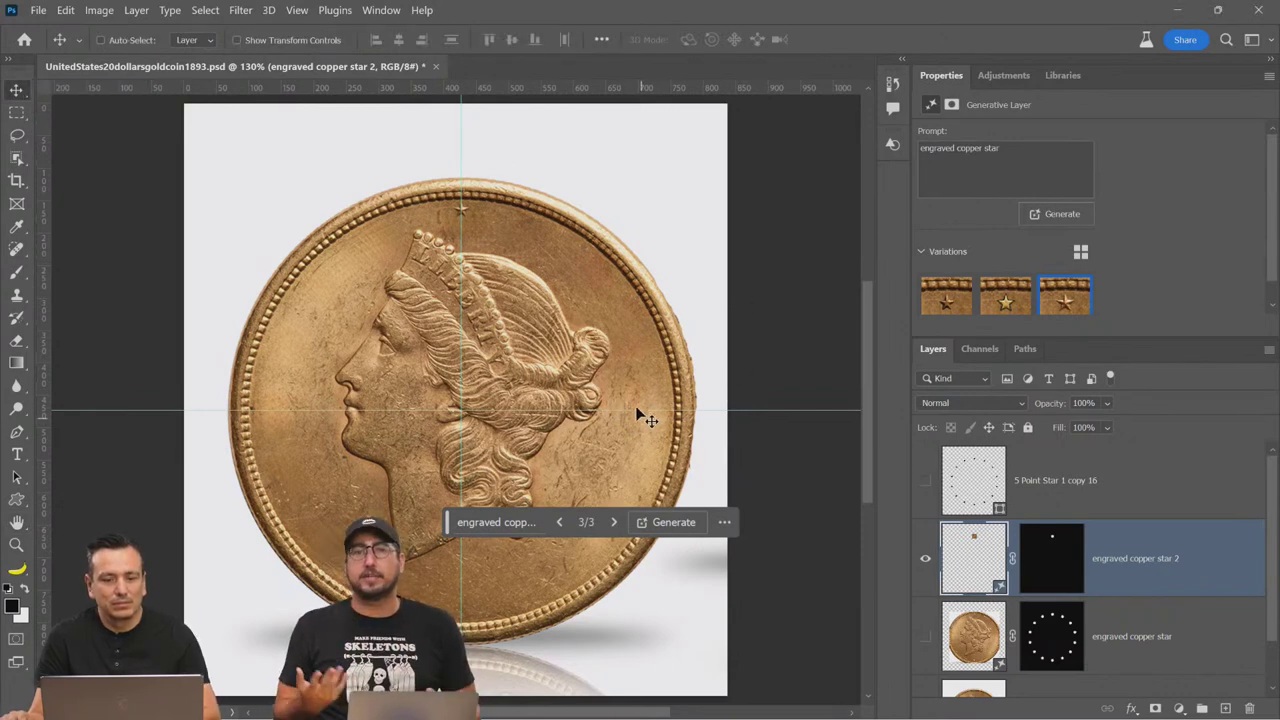
pyautogui.press('alt')
pyautogui.moveTo(635, 407); pyautogui.dragTo(635, 400)
pyautogui.press('ctrl')
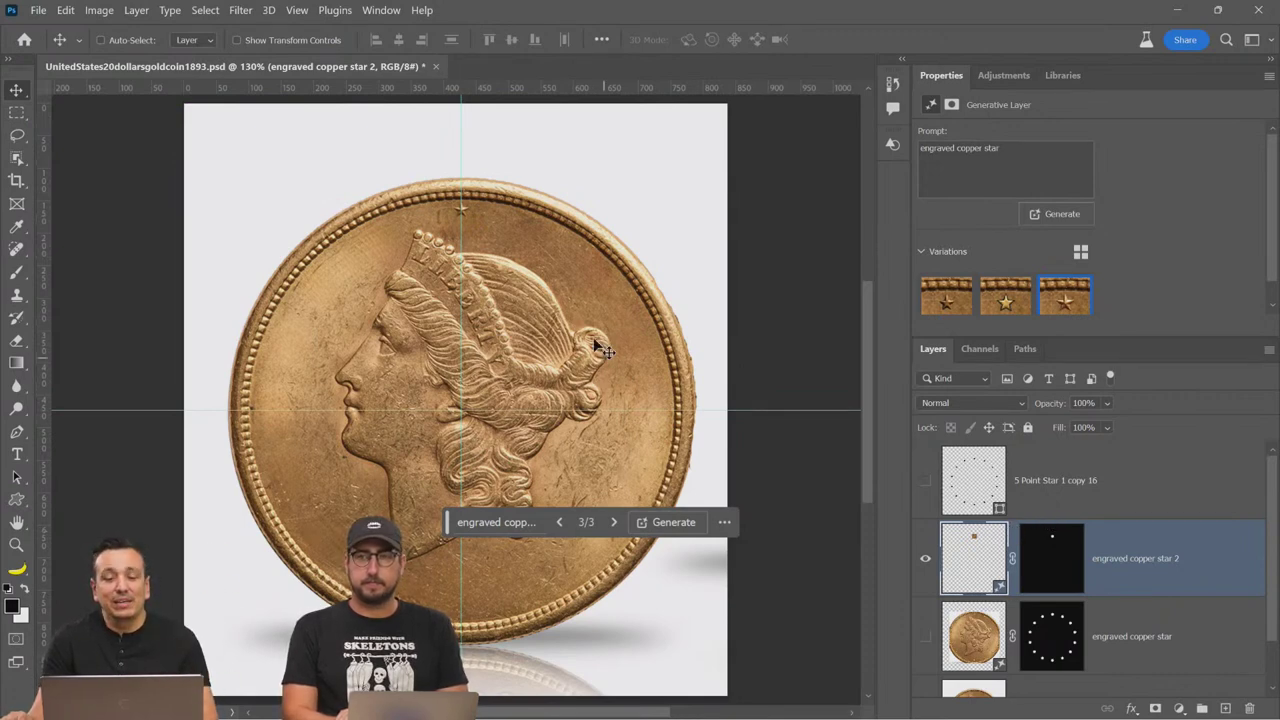
pyautogui.moveTo(596, 93)
pyautogui.mouseDown()
pyautogui.moveTo(585, 202)
pyautogui.moveTo(583, 174)
pyautogui.moveTo(311, 207)
pyautogui.moveTo(594, 211)
pyautogui.moveTo(612, 88)
pyautogui.mouseUp()
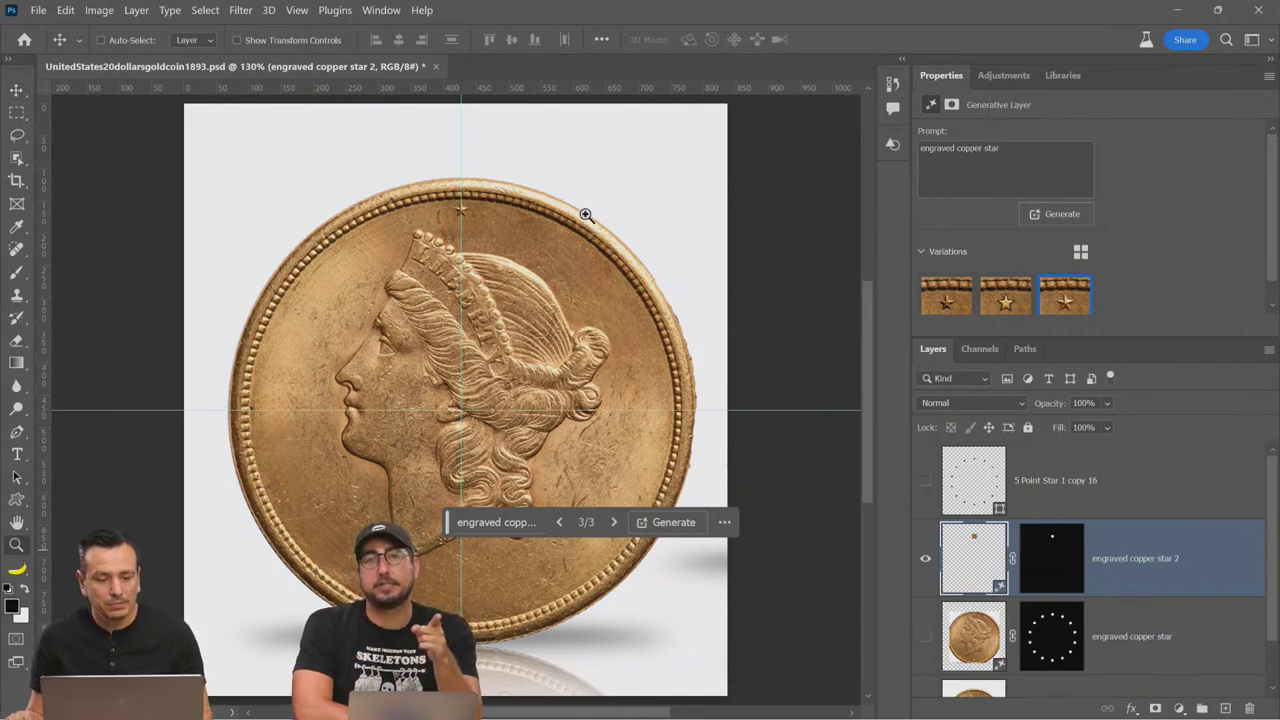
# Step: Rasterize the "engraved copper star 2" layer and apply its mask, then move the star about 10 px down
pyautogui.press('z')
pyautogui.click(457, 209)
pyautogui.click(457, 211)
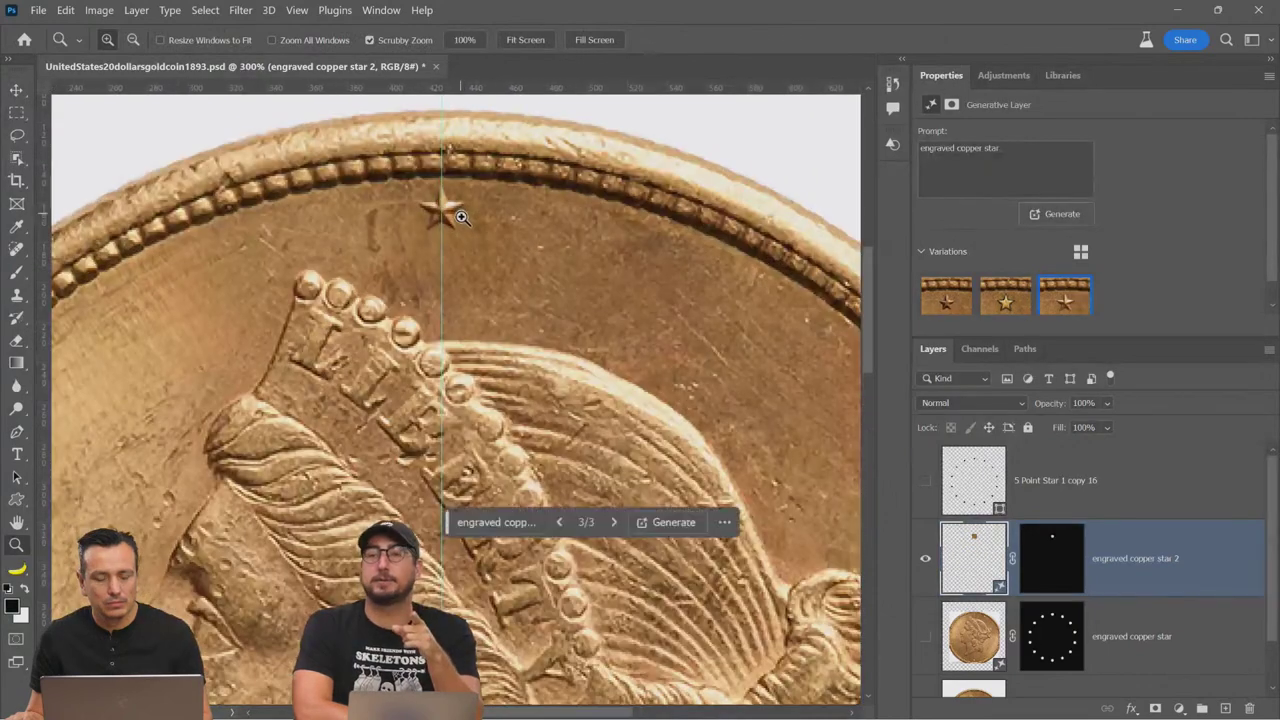
pyautogui.press('v')
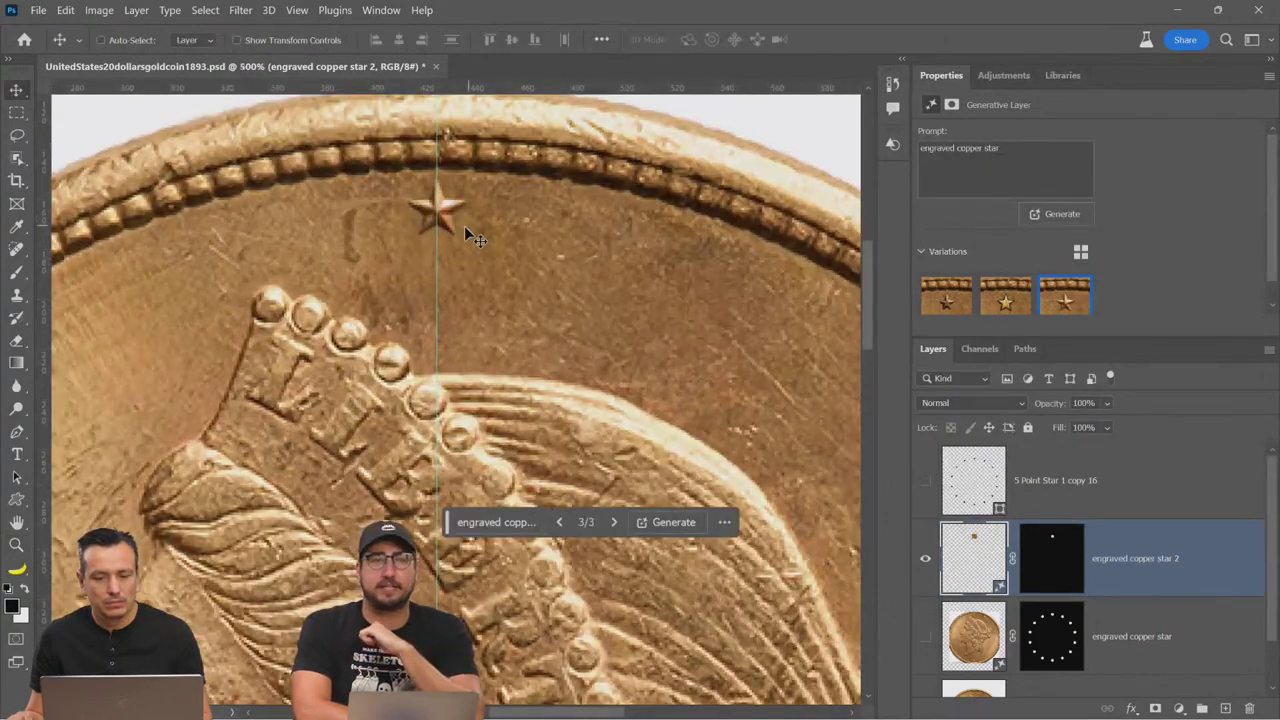
pyautogui.moveTo(478, 232); pyautogui.dragTo(463, 233)
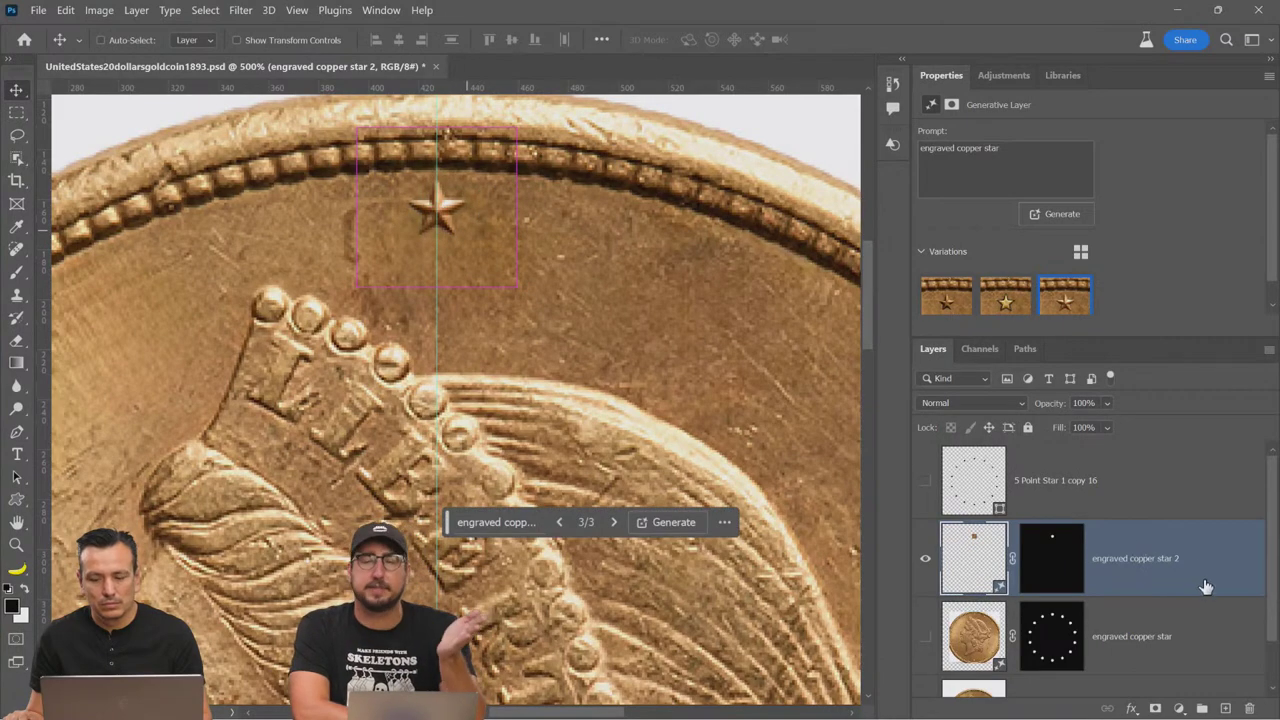
pyautogui.rightClick(1204, 580)
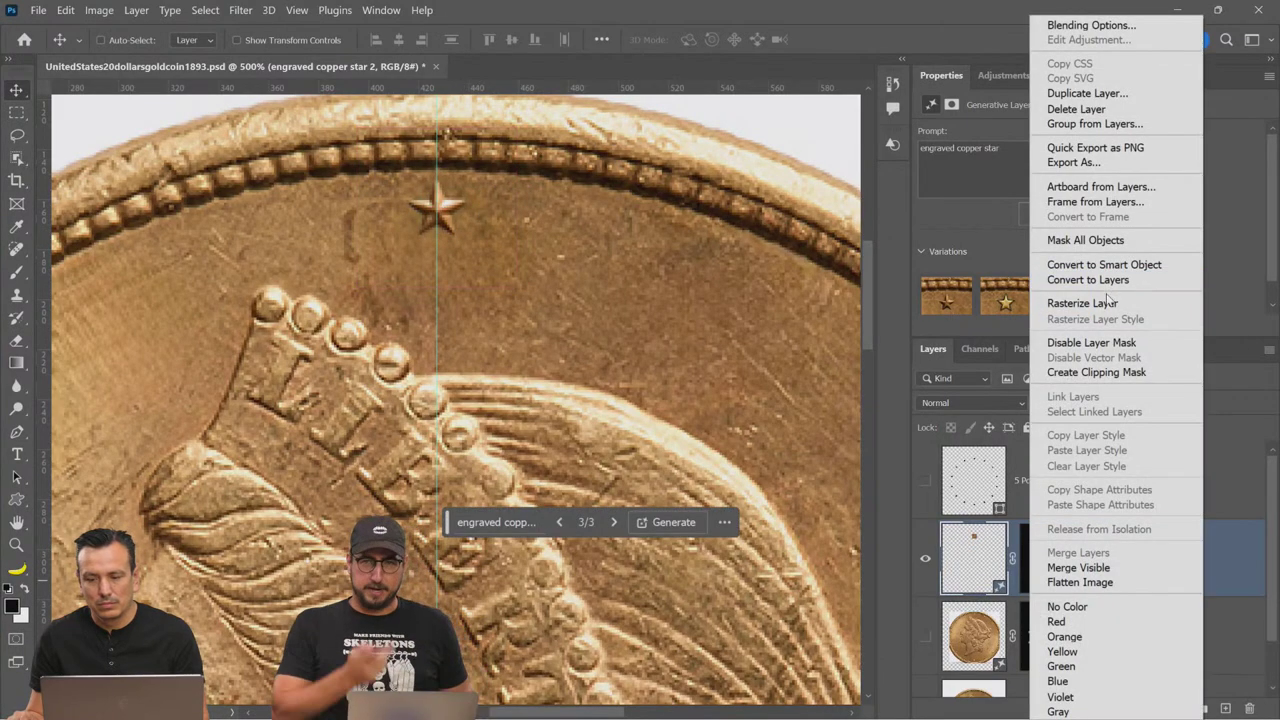
pyautogui.click(1108, 303)
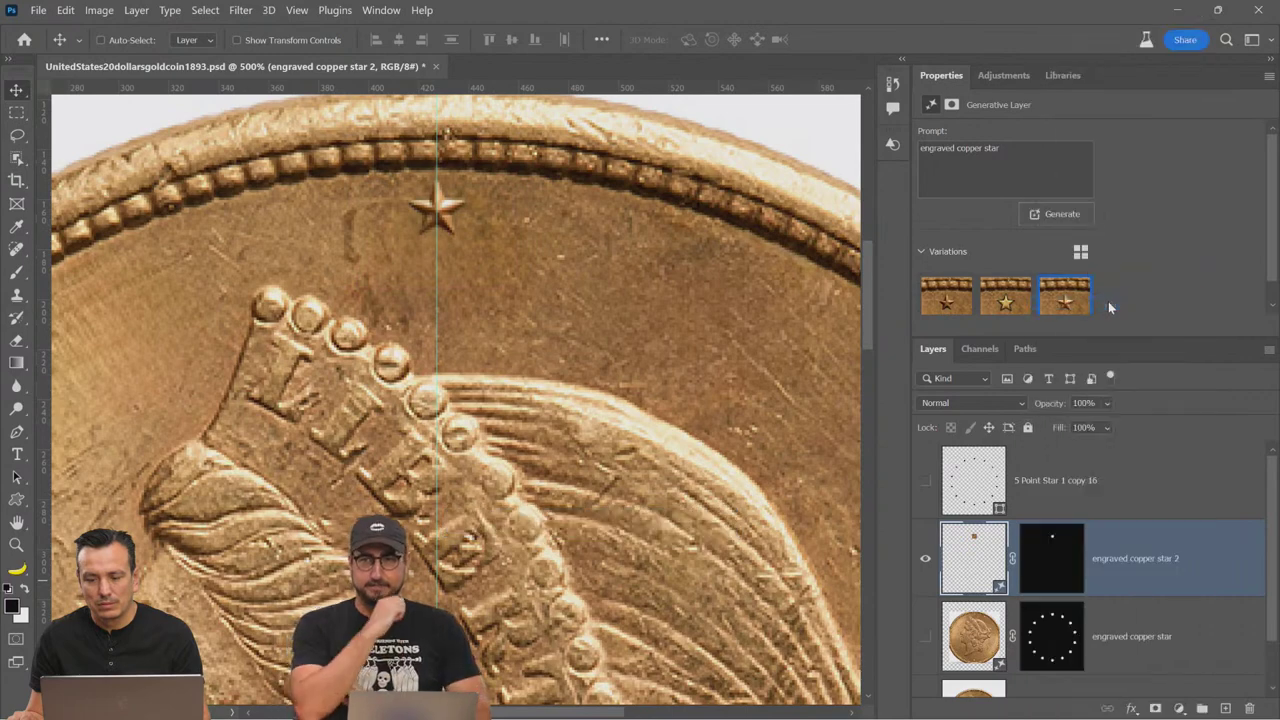
pyautogui.rightClick(1068, 557)
pyautogui.click(1119, 598)
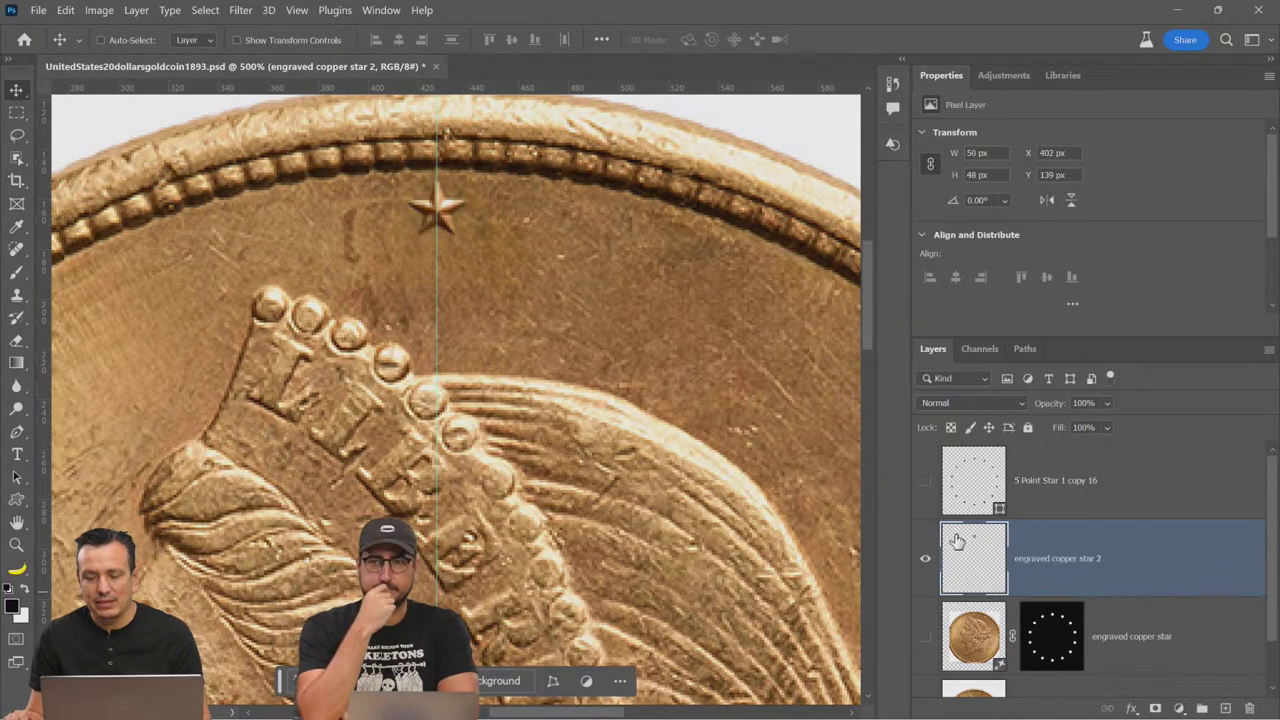
pyautogui.moveTo(445, 240)
pyautogui.mouseDown()
pyautogui.moveTo(504, 240)
pyautogui.moveTo(440, 244)
pyautogui.moveTo(483, 245)
pyautogui.moveTo(453, 249)
pyautogui.mouseUp()
pyautogui.rightClick(15, 113)
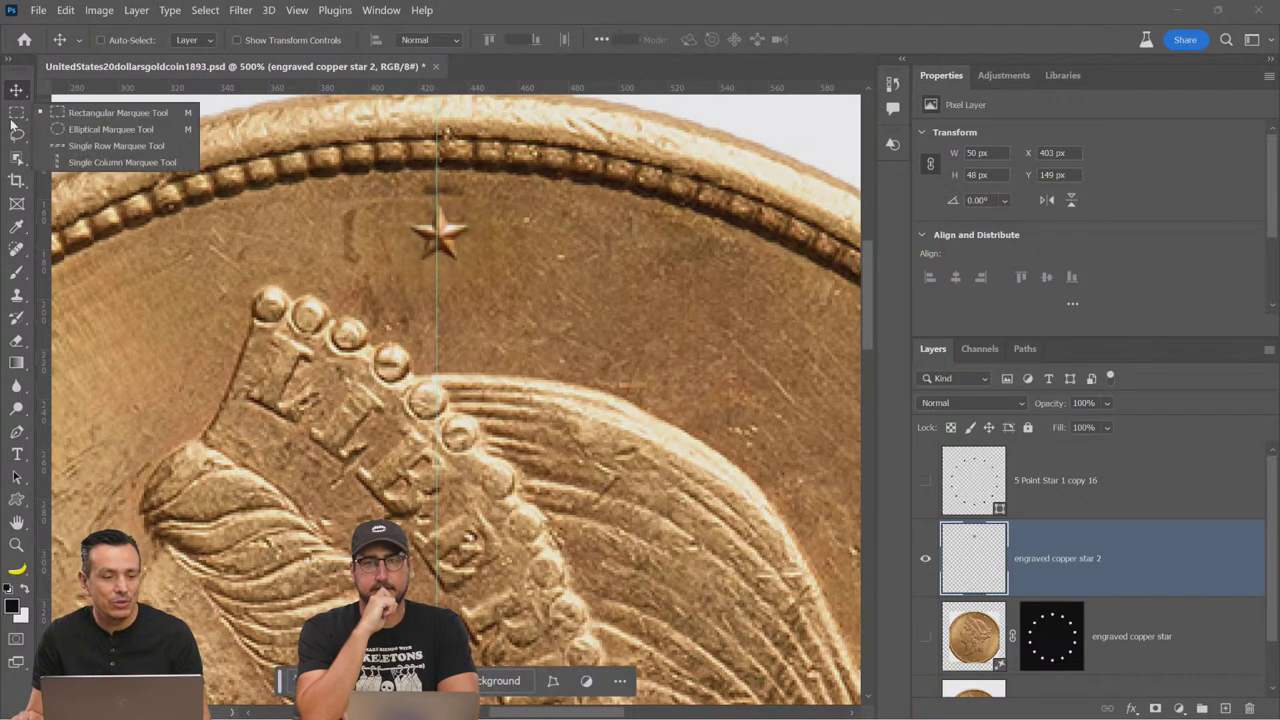
pyautogui.click(68, 110)
pyautogui.moveTo(305, 270); pyautogui.dragTo(438, 363)
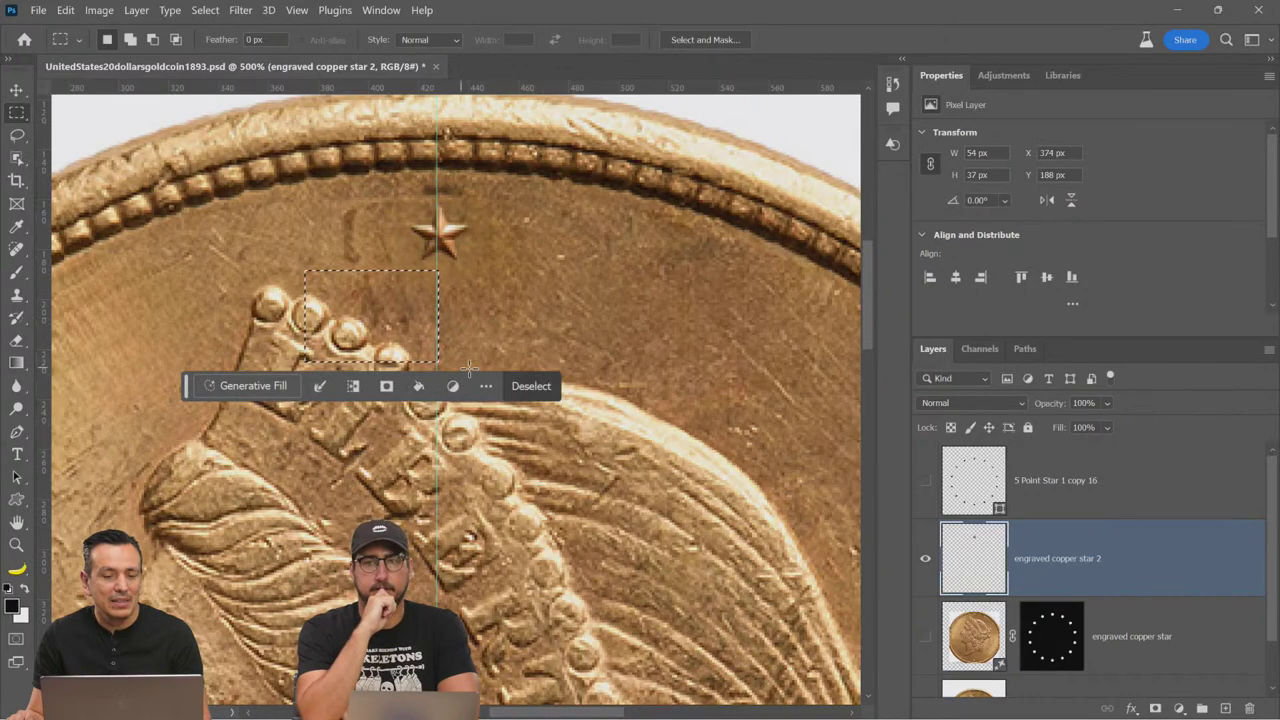
pyautogui.click(378, 305)
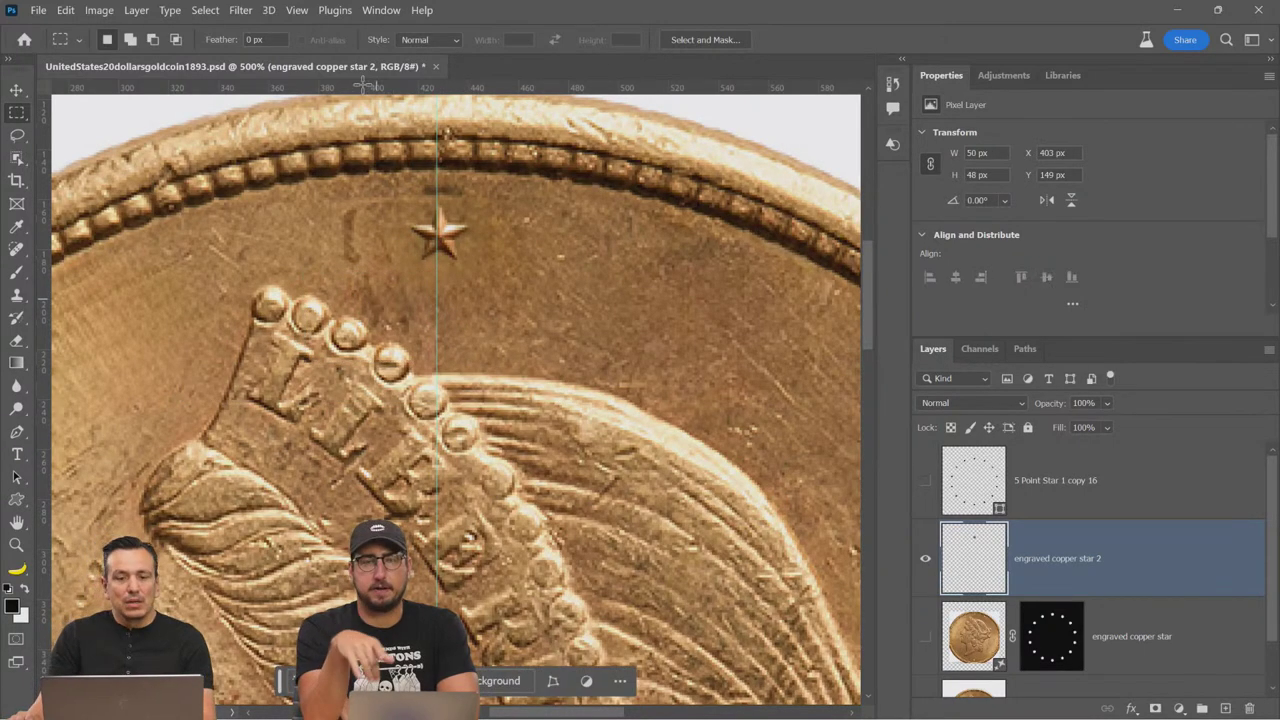
# Step: Turn off snapping and hide the guides, with the whole coin shown at 100%
pyautogui.click(297, 10)
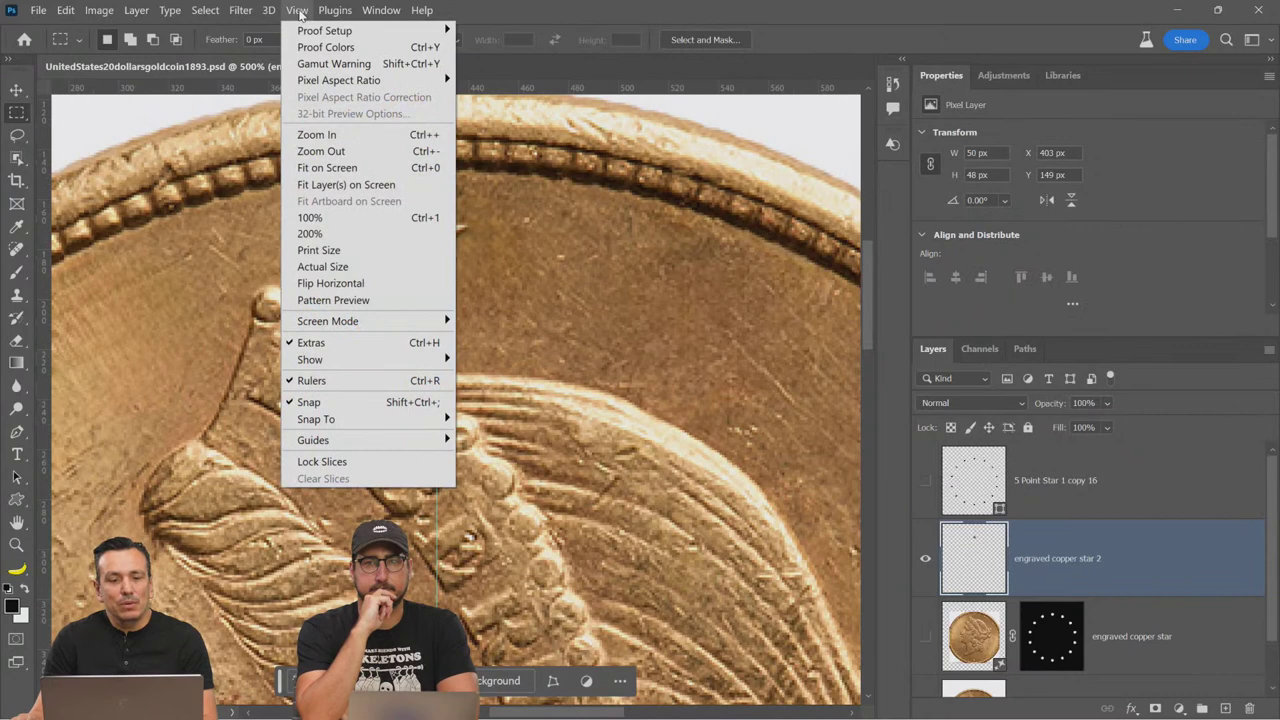
pyautogui.click(330, 402)
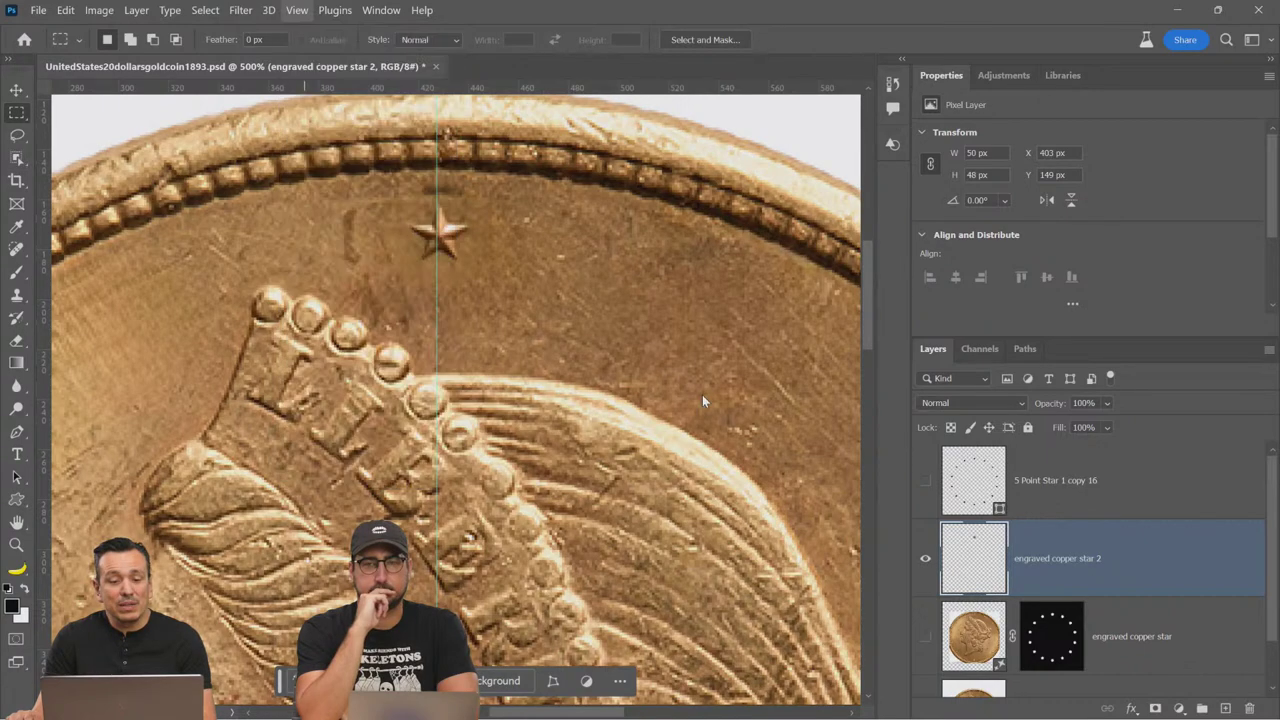
pyautogui.click(17, 544)
pyautogui.doubleClick(17, 544)
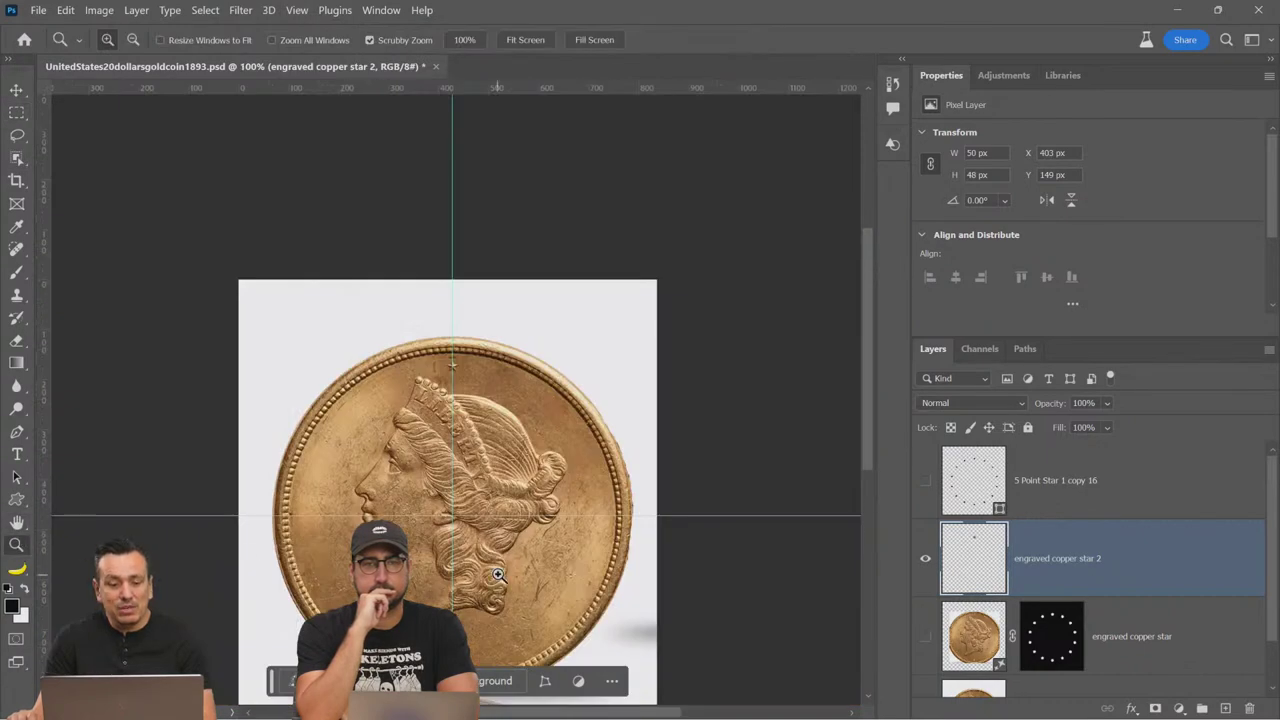
pyautogui.moveTo(560, 549); pyautogui.dragTo(540, 451)
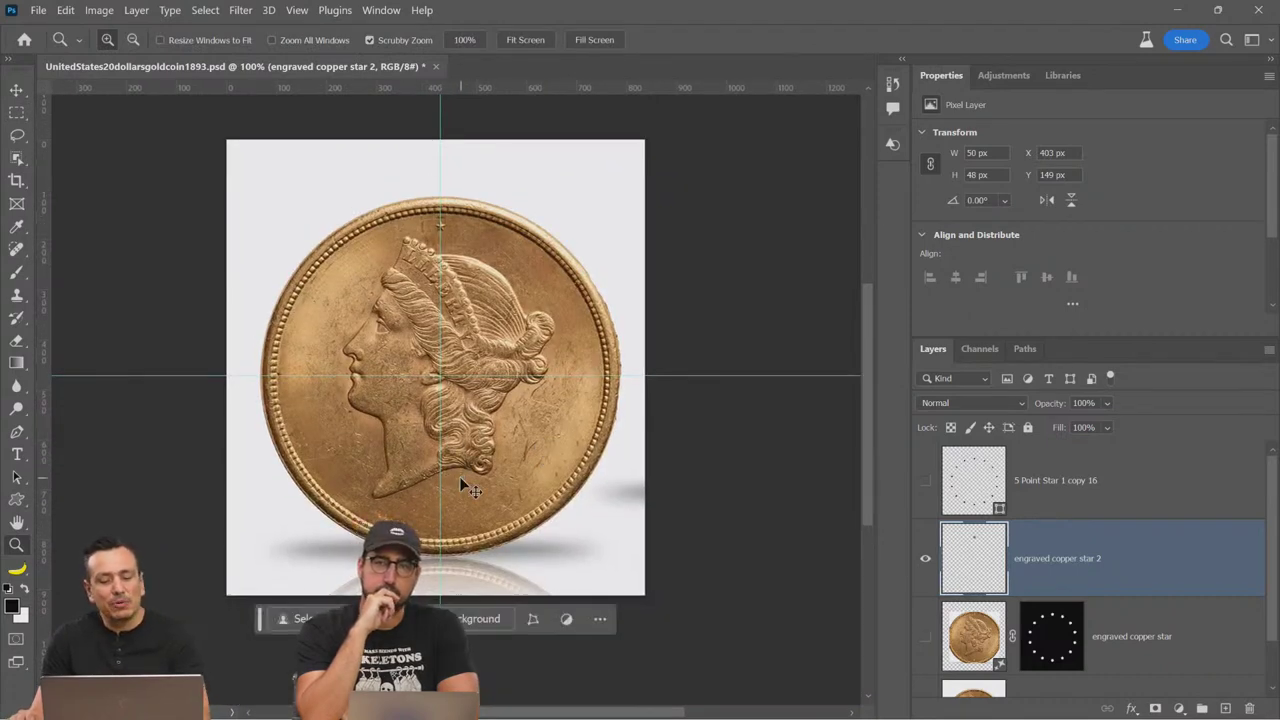
pyautogui.hotkey('ctrl', ';')
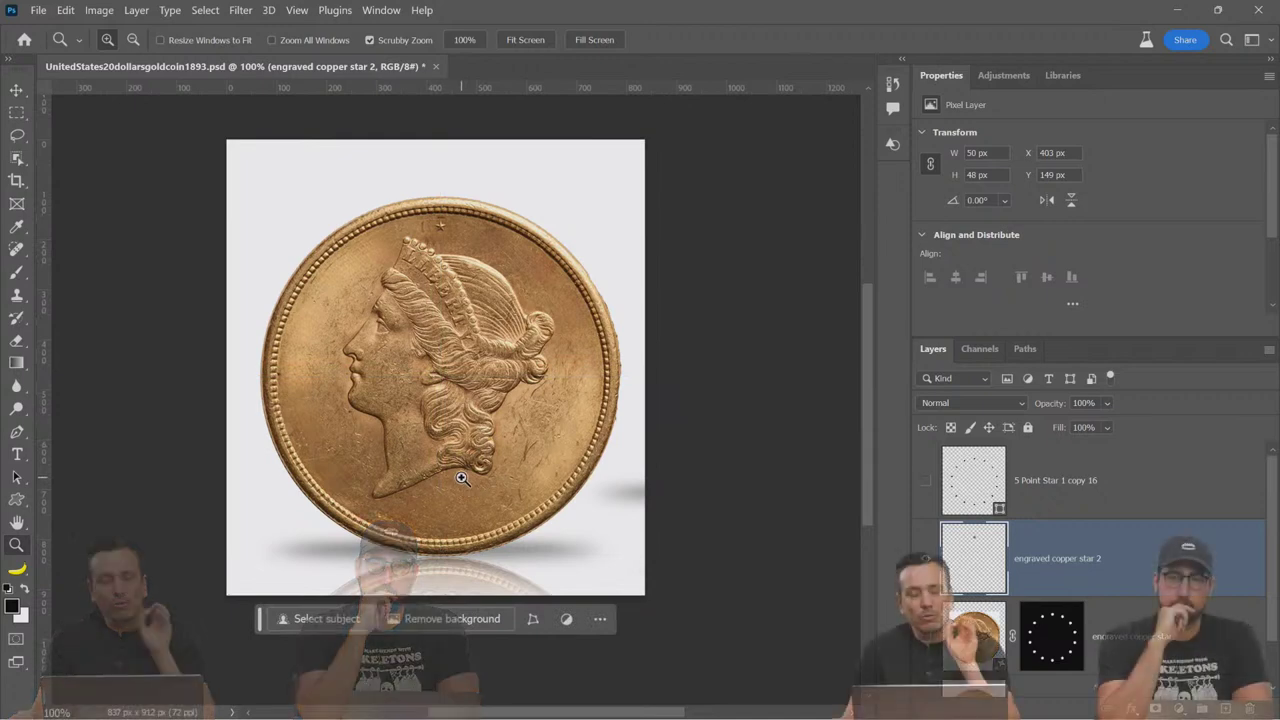
# Step: Show the guides again and inspect the engraved copper star up close against the vertical centre guide
pyautogui.hotkey('ctrl', ';')
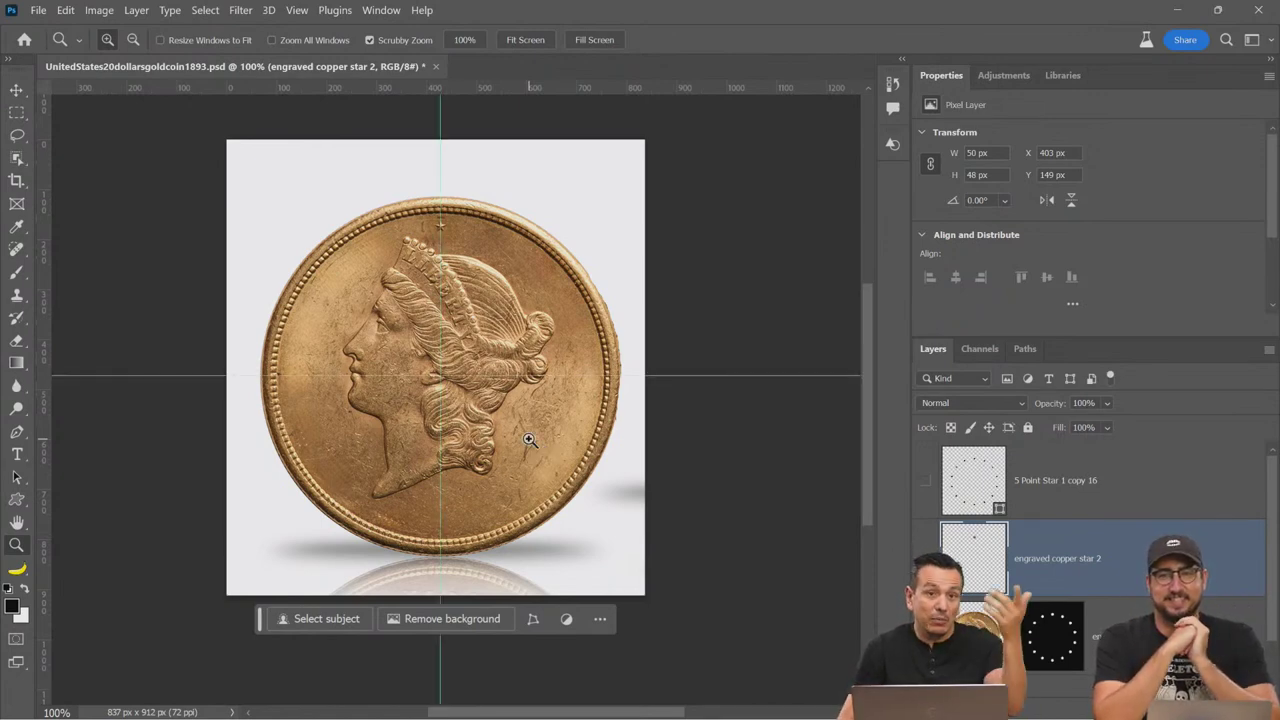
pyautogui.scroll(2, 537, 450)
pyautogui.hscroll(-1, 537, 450)
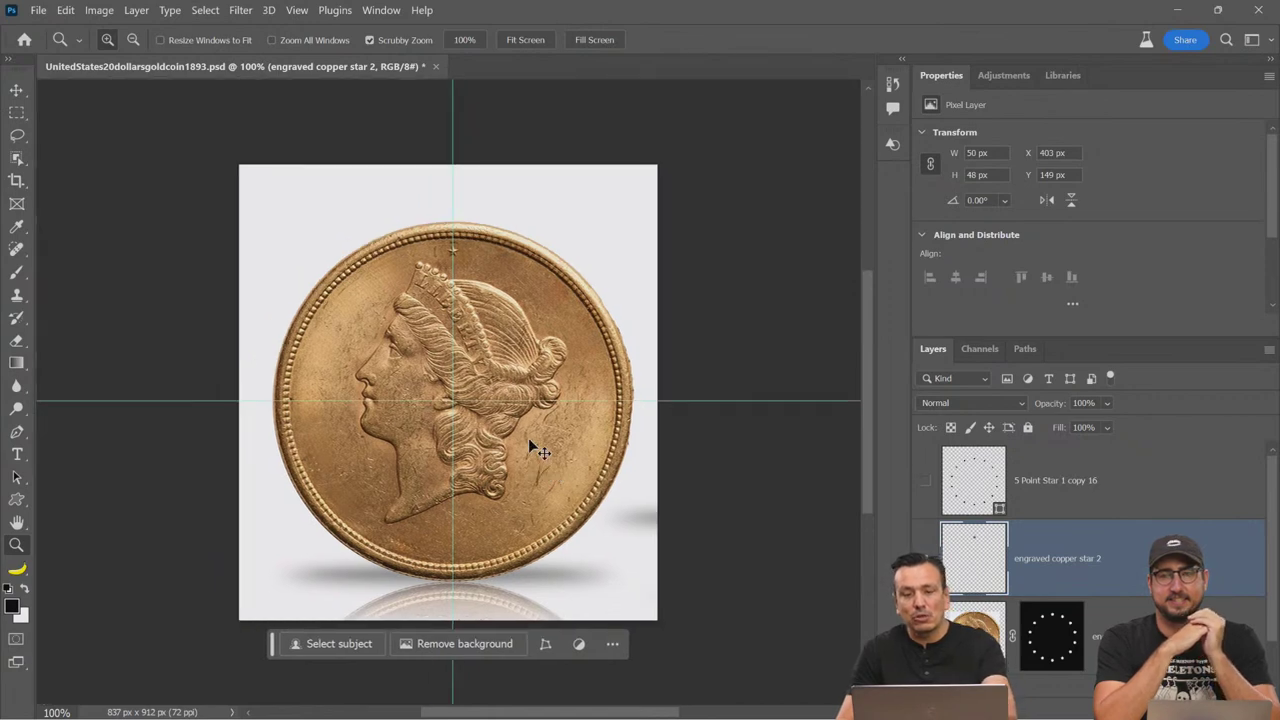
pyautogui.scroll(-1, 537, 450)
pyautogui.hscroll(1, 537, 450)
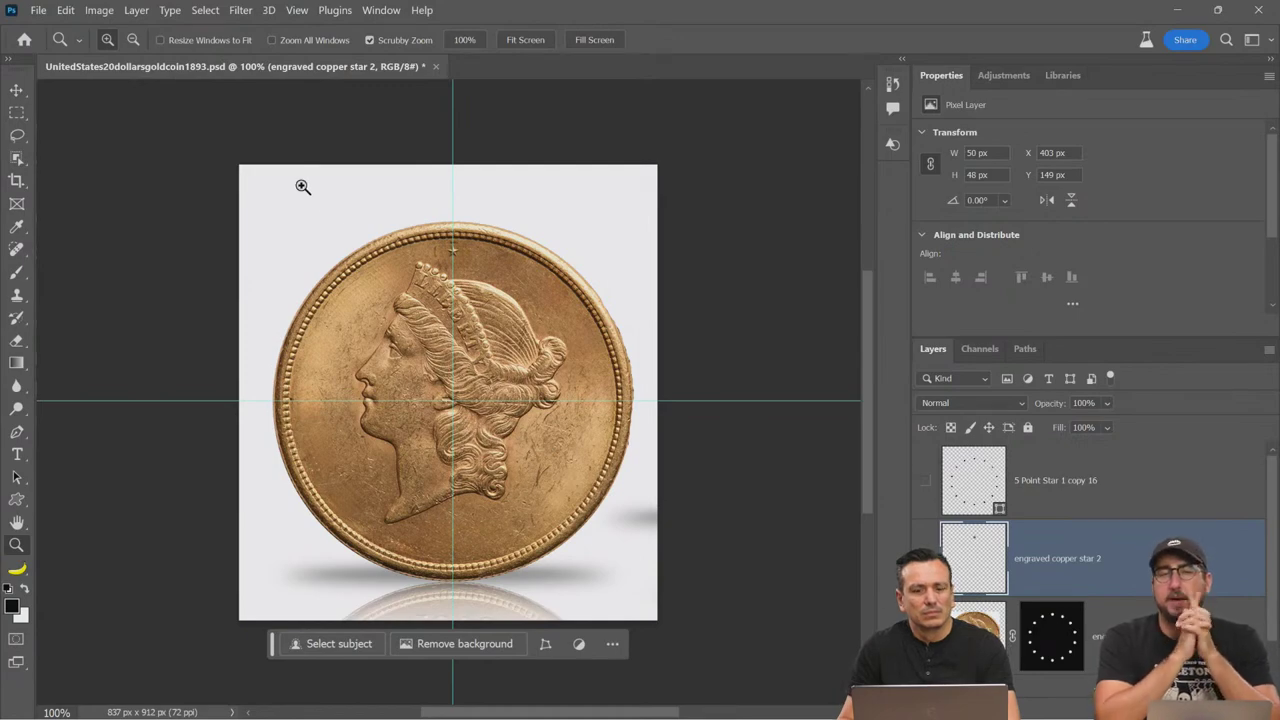
pyautogui.moveTo(447, 247); pyautogui.dragTo(464, 245)
# Step: Open the file move-gen-fill-starter from the Adobe Live folder and fit the cabin landscape to the window
pyautogui.click(45, 14)
pyautogui.press('Escape')
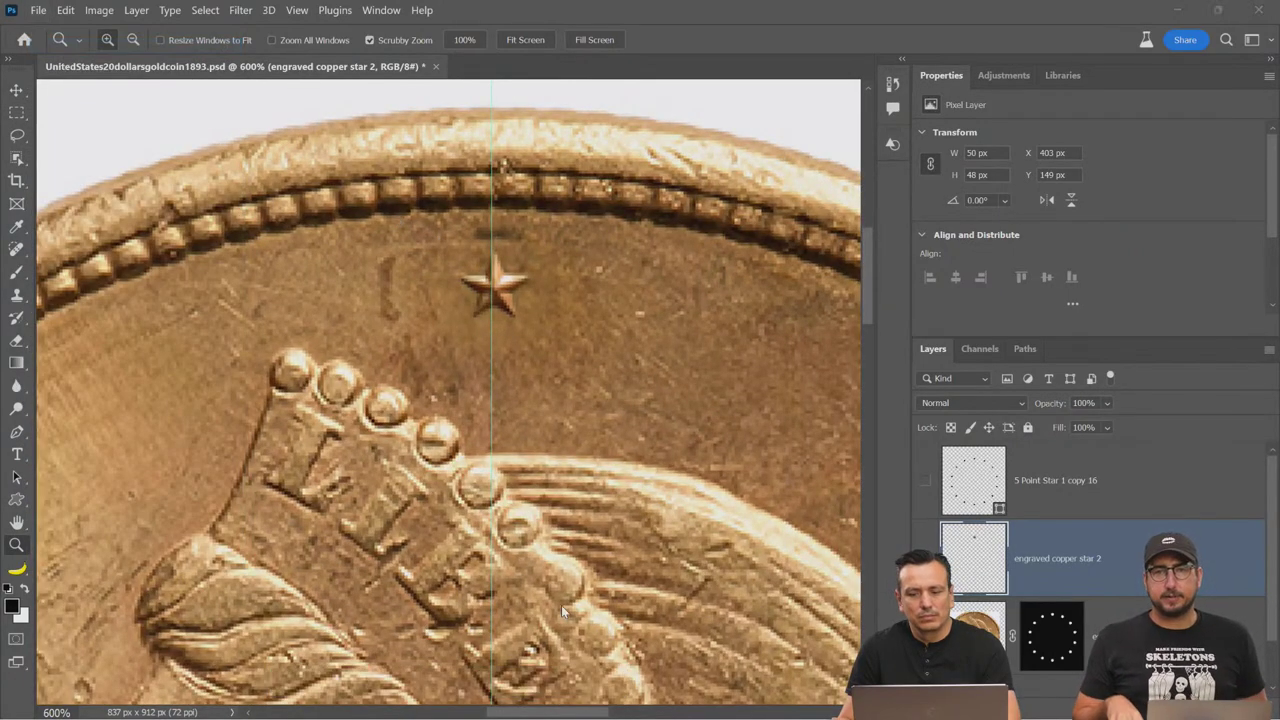
pyautogui.hotkey('ctrl', 'o')
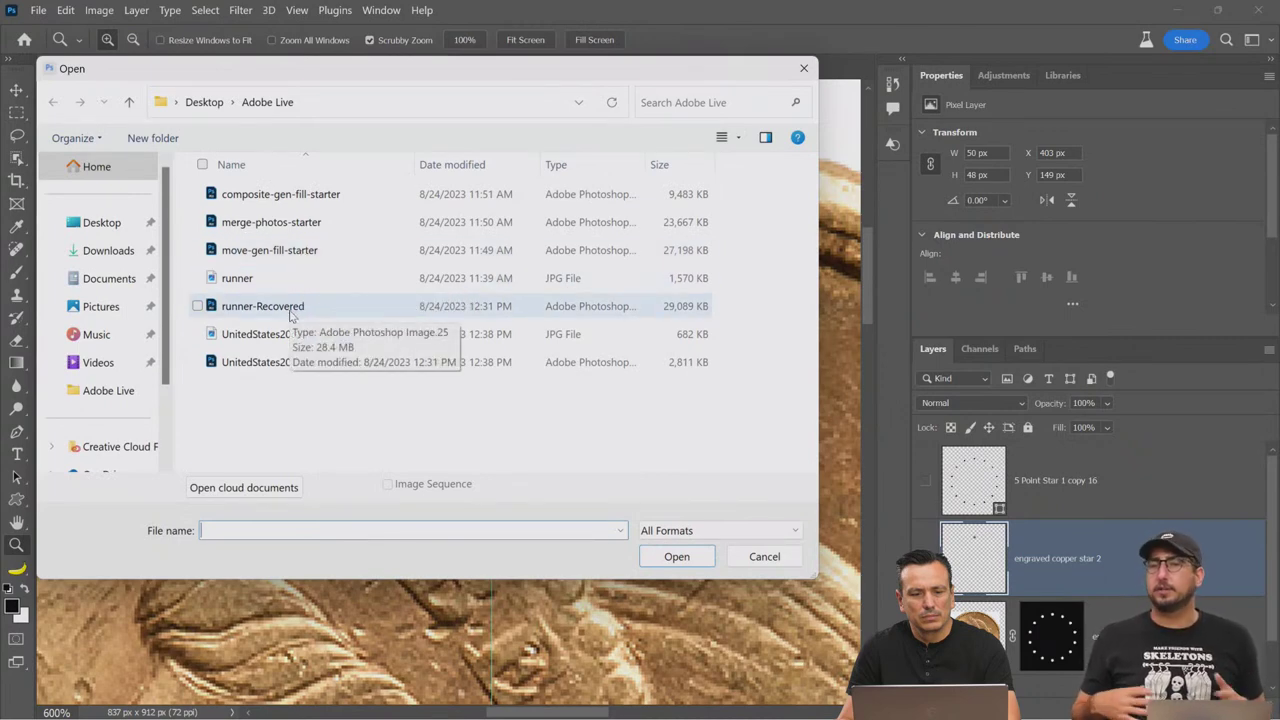
pyautogui.doubleClick(320, 250)
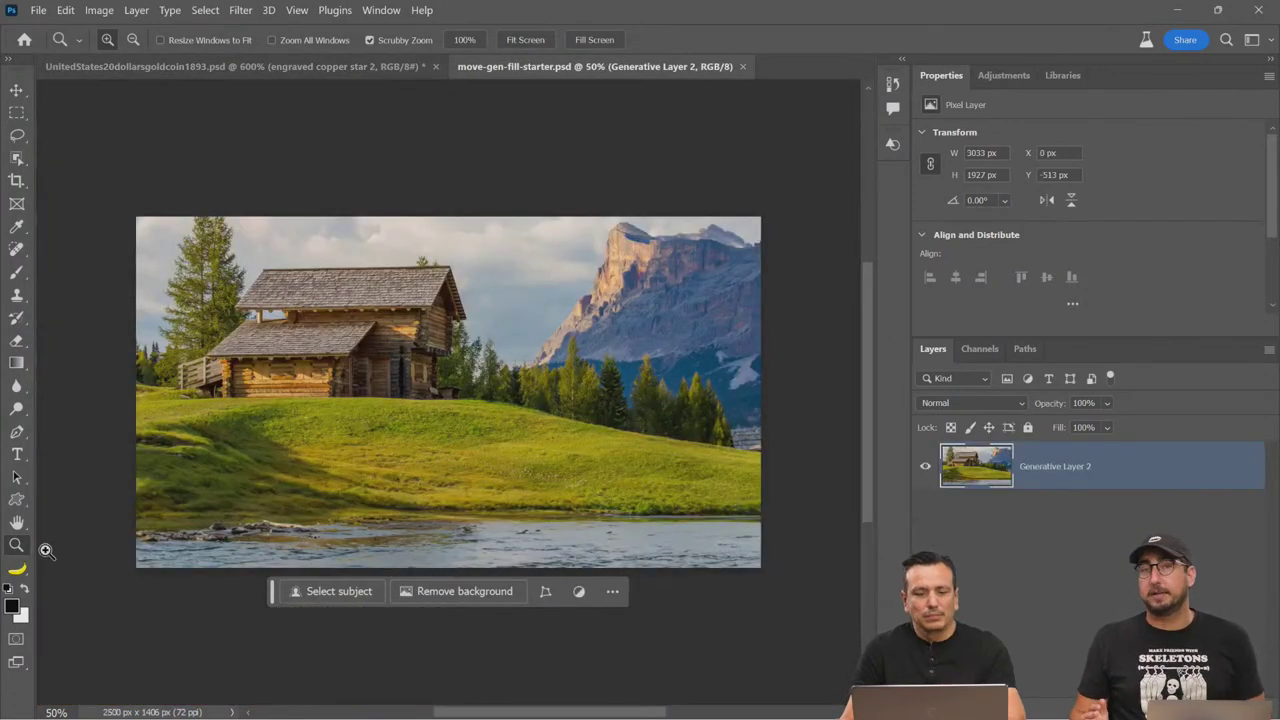
pyautogui.click(16, 523)
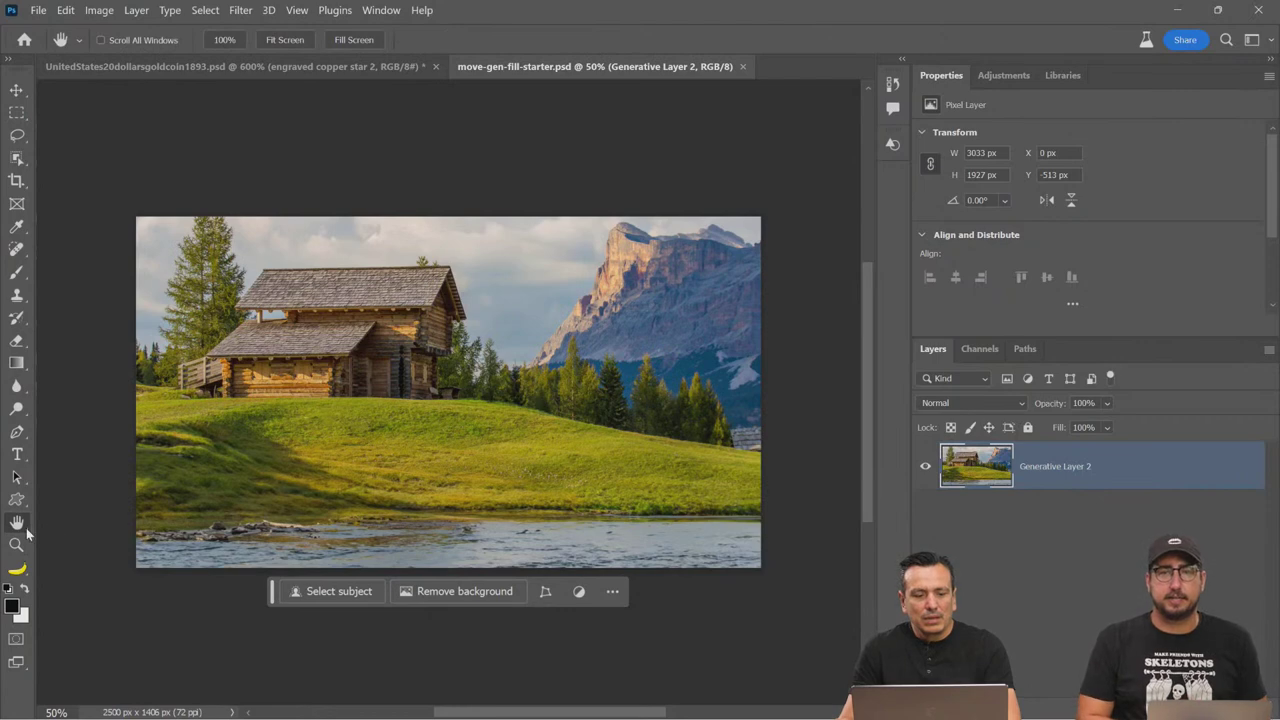
pyautogui.doubleClick(26, 532)
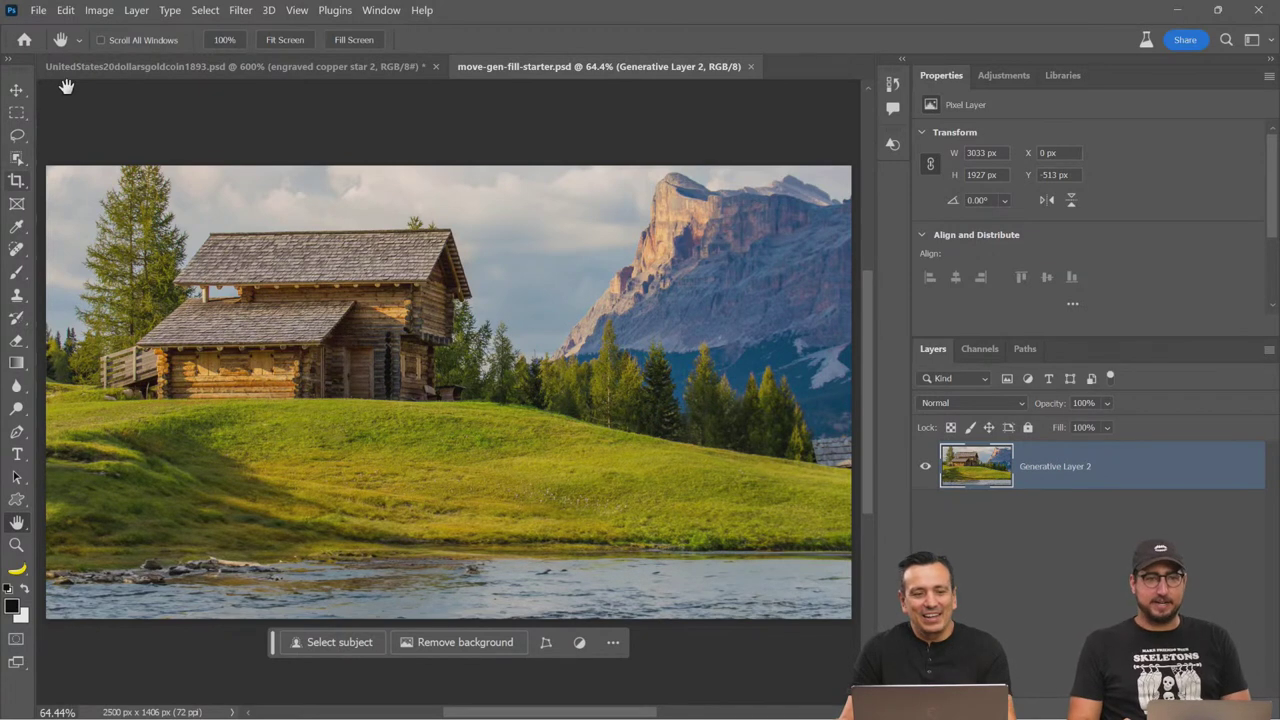
# Step: Select a rectangle about 716 by 356 px on the grass by the cabin, generate "old red truck" in it and choose the third variation
pyautogui.click(16, 112)
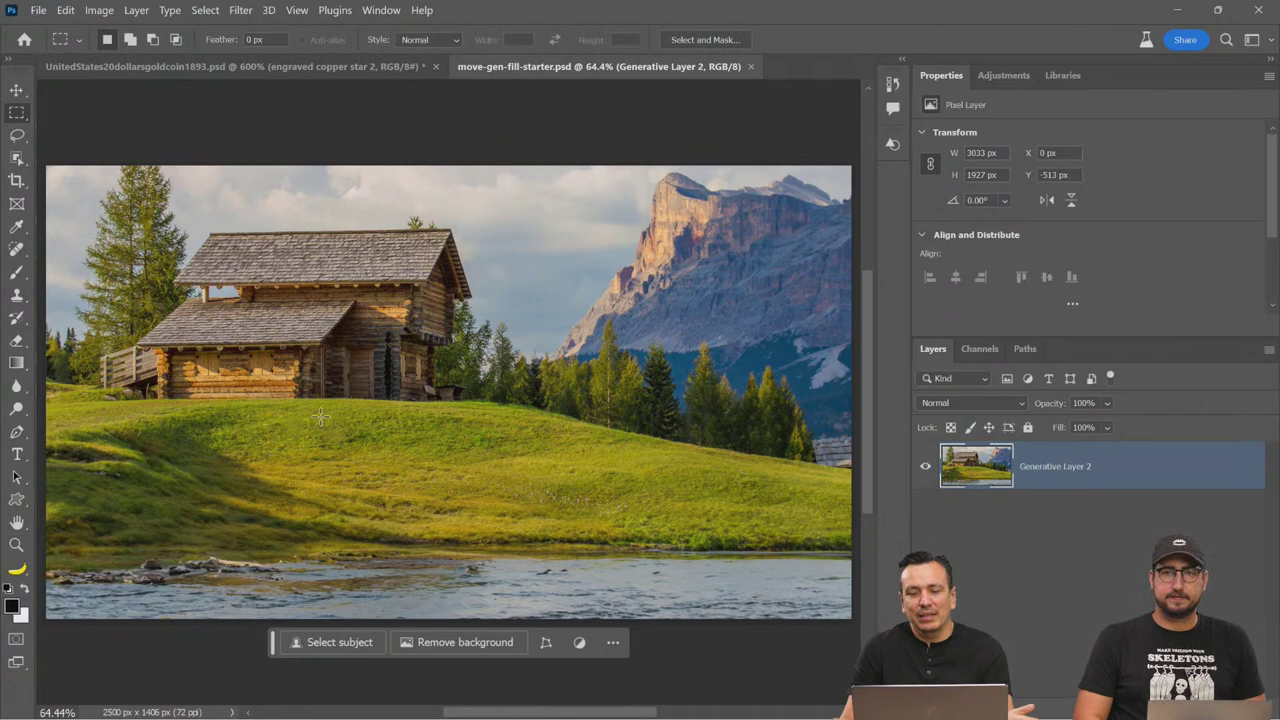
pyautogui.moveTo(280, 382); pyautogui.dragTo(510, 497)
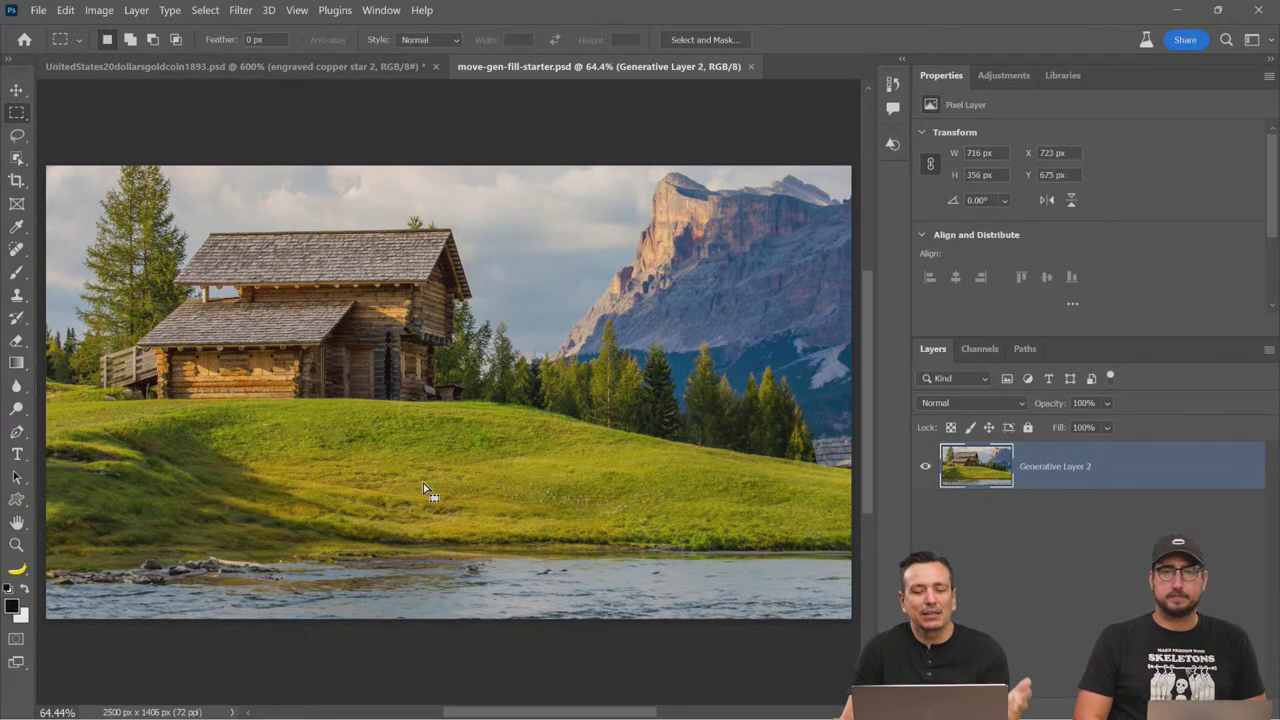
pyautogui.click(341, 540)
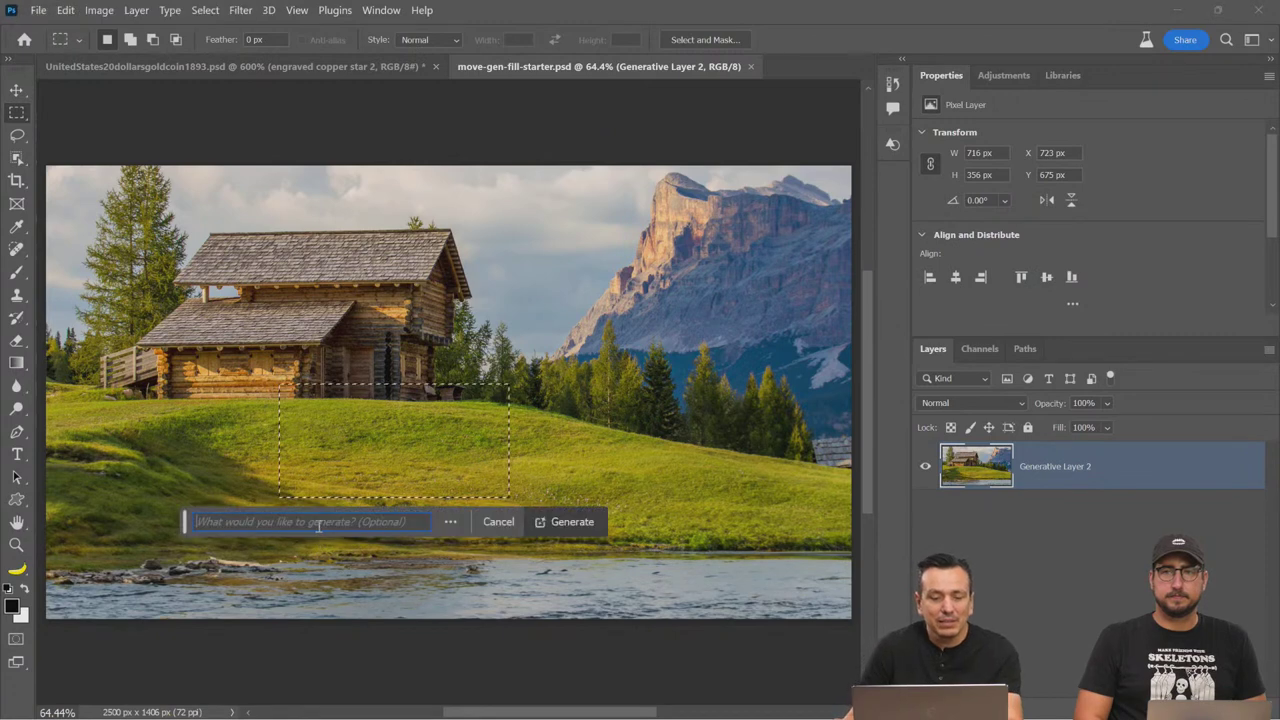
pyautogui.write('old r')
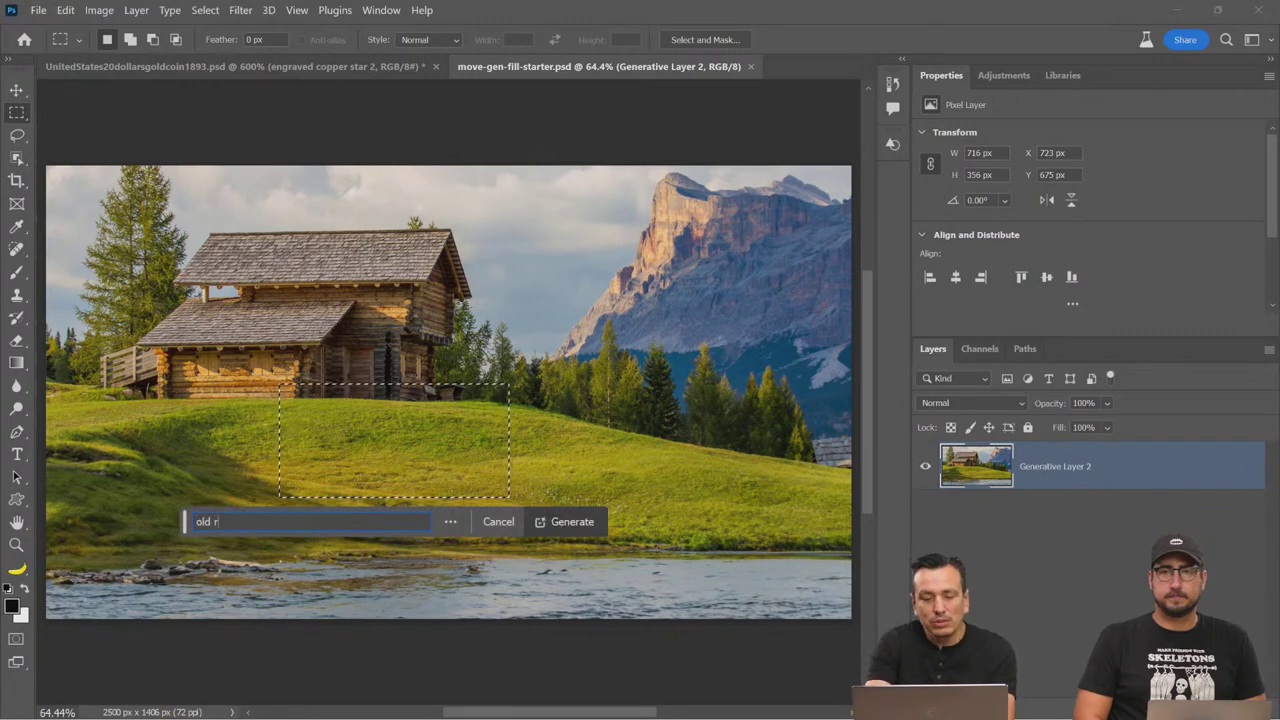
pyautogui.write('ed truck')
pyautogui.click(560, 530)
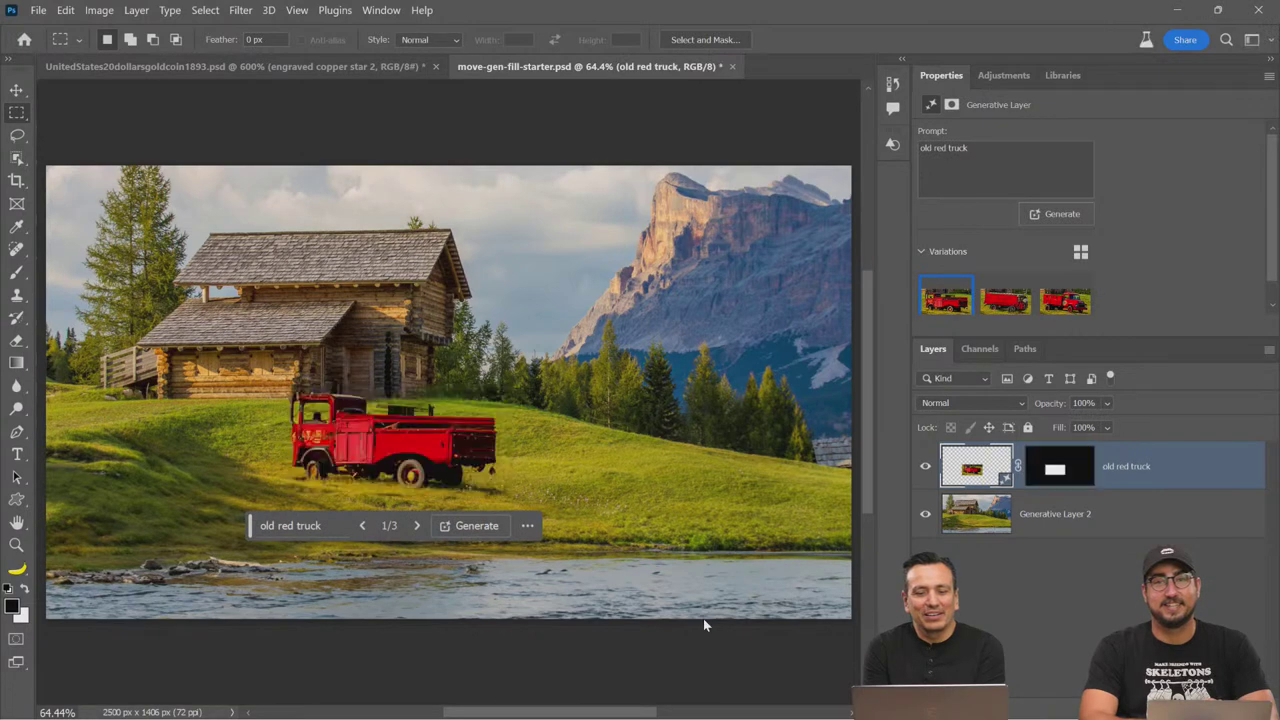
pyautogui.moveTo(1060, 313)
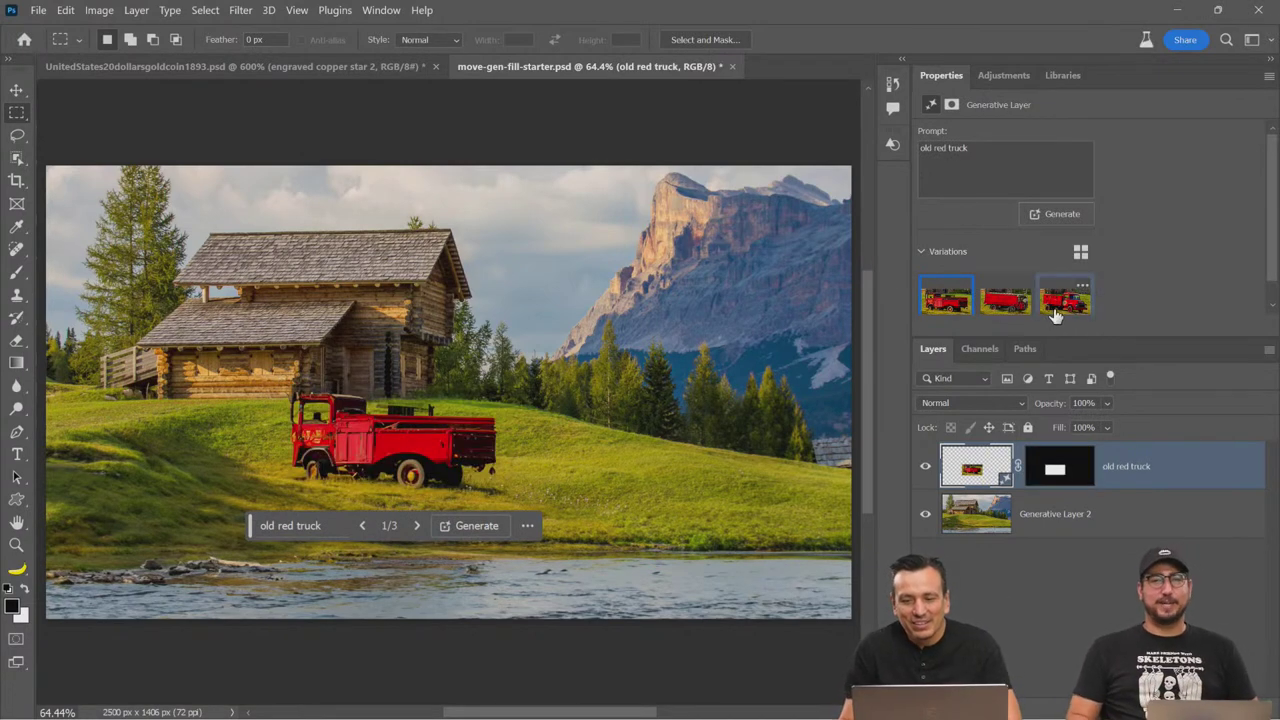
pyautogui.click(1060, 313)
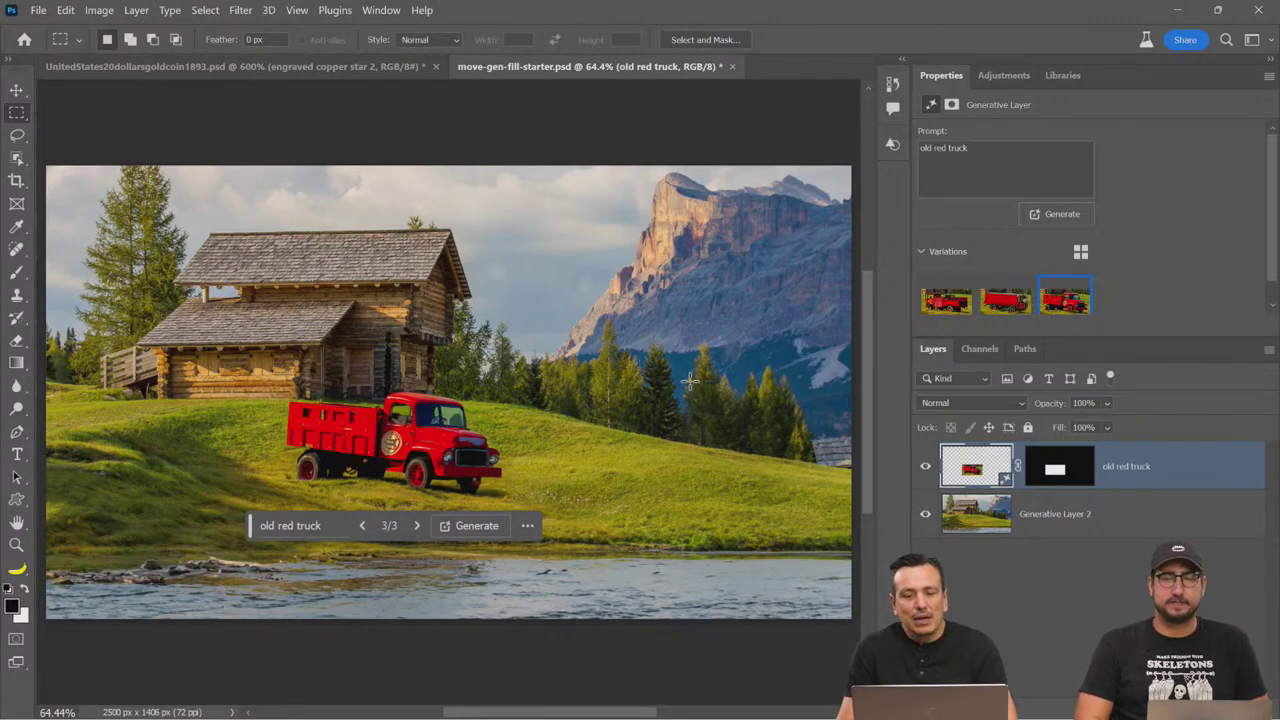
# Step: Hide Generative Layer 2 to view the generated truck patch on its own, and show it again
pyautogui.click(16, 89)
pyautogui.click(652, 482)
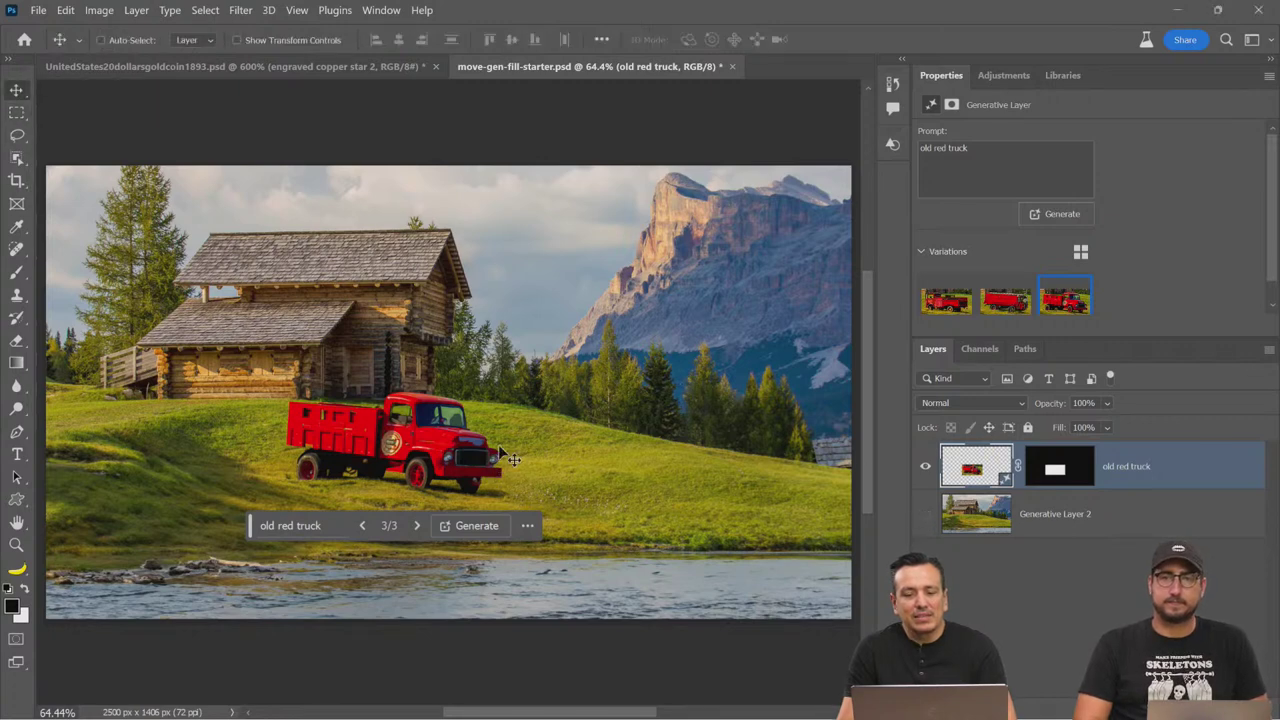
pyautogui.click(925, 513)
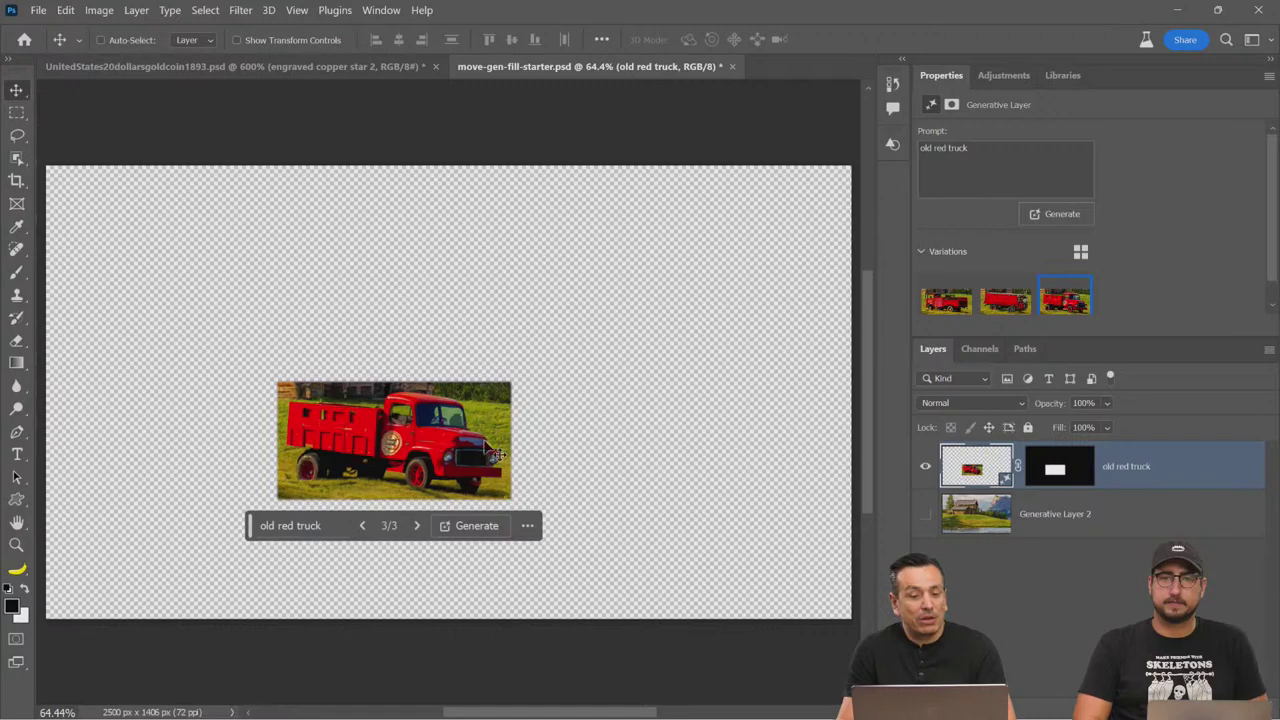
pyautogui.click(925, 516)
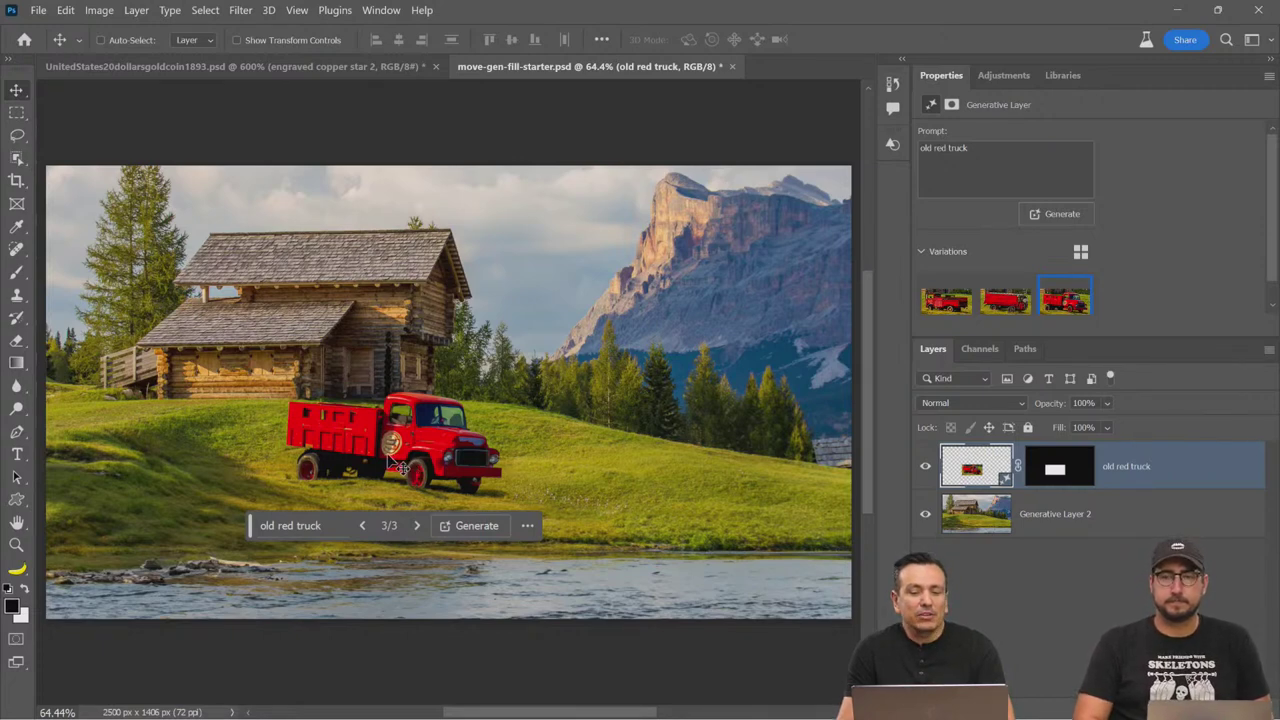
# Step: Move the old red truck layer across the grass in front of the mountain and generate new variations there
pyautogui.moveTo(461, 451); pyautogui.dragTo(703, 458)
pyautogui.moveTo(746, 496); pyautogui.dragTo(773, 507)
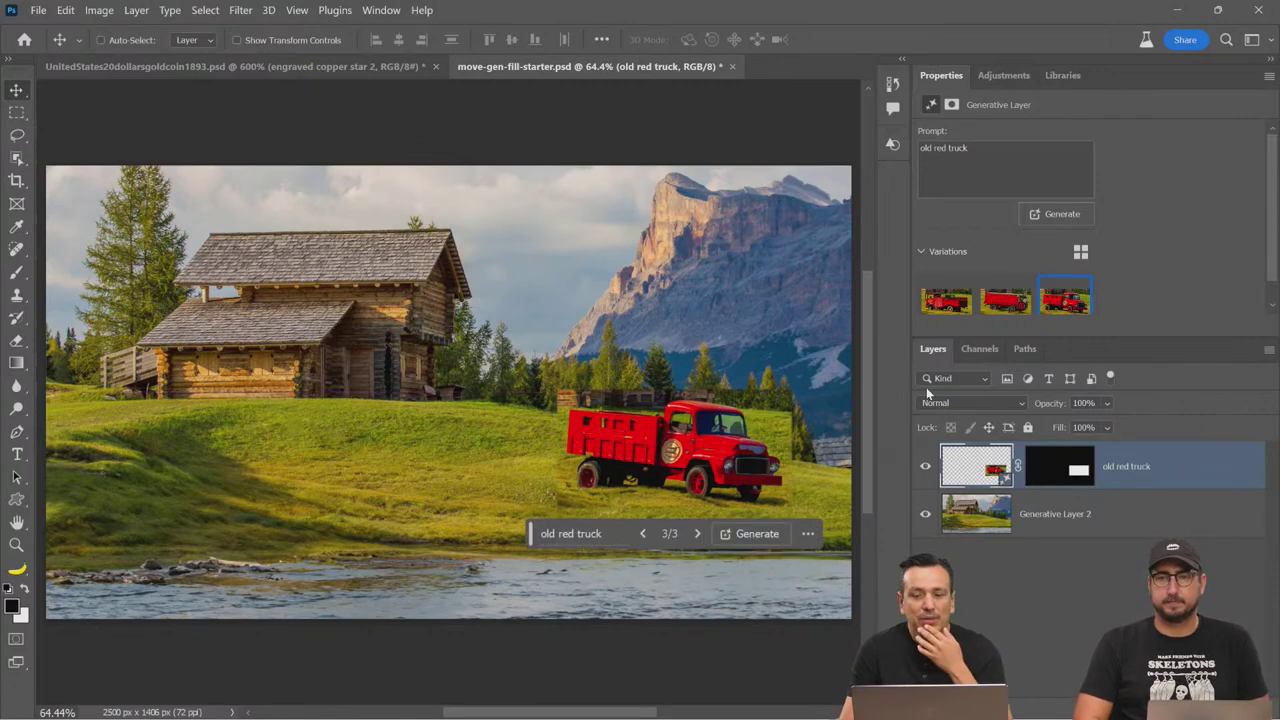
pyautogui.click(1047, 218)
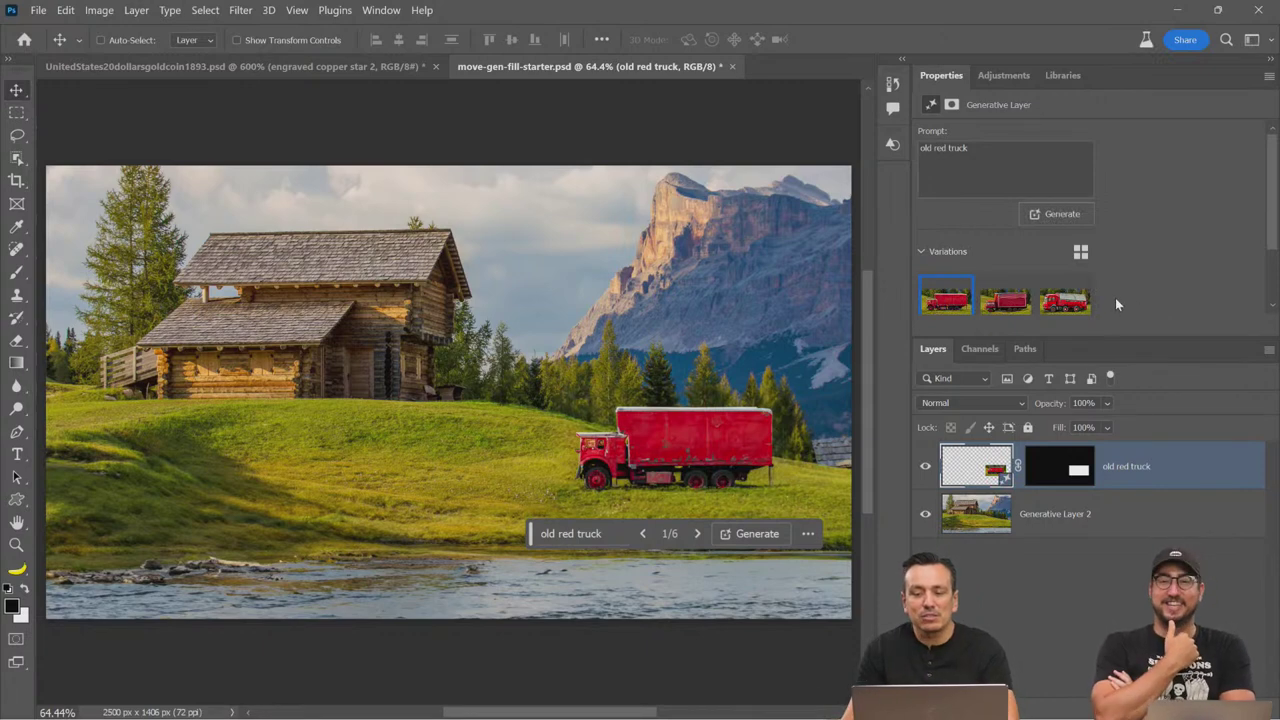
# Step: Compare the third truck variation with the earlier ones and choose the sixth
pyautogui.scroll(-2, 1105, 275)
pyautogui.click(1065, 242)
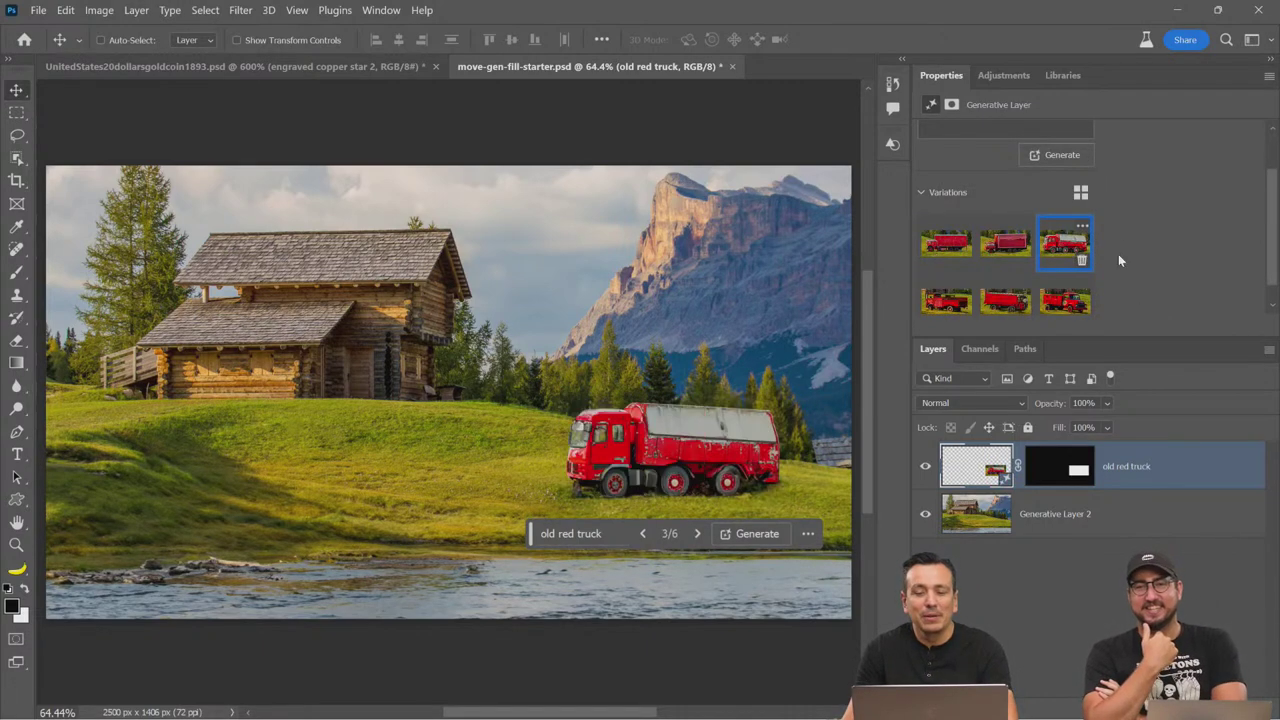
pyautogui.scroll(-1, 1131, 270)
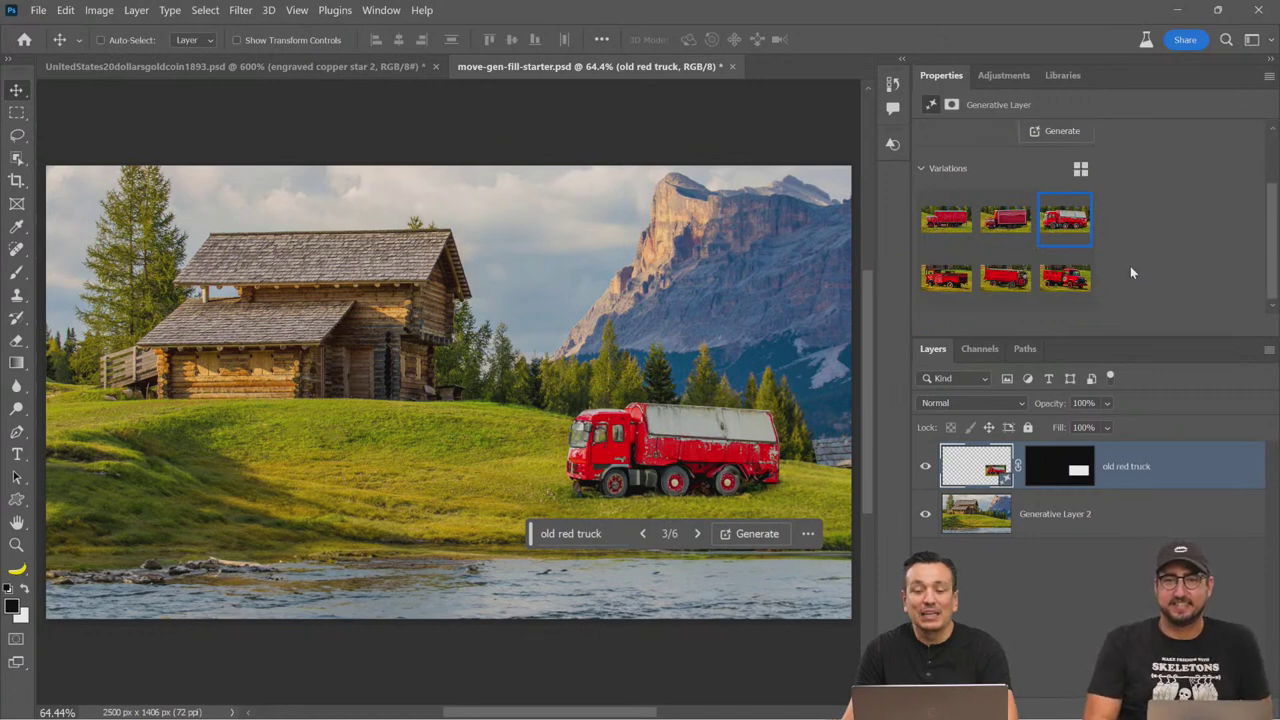
pyautogui.click(1076, 294)
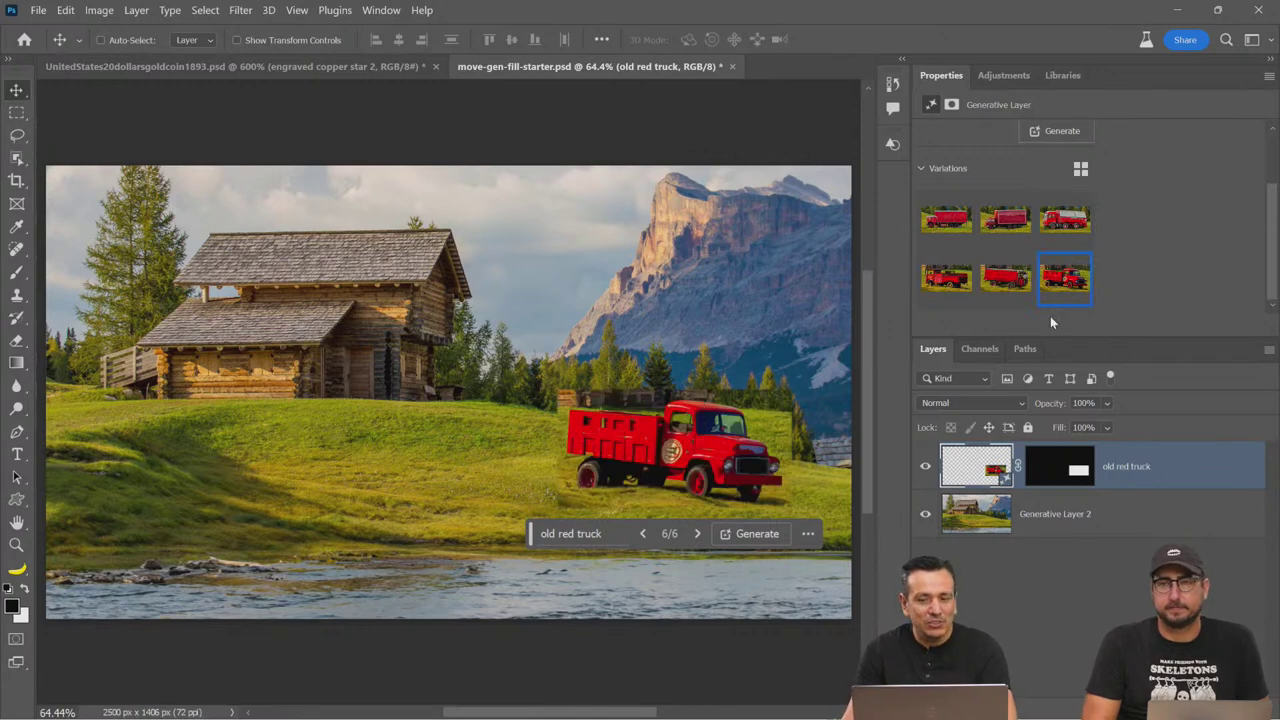
# Step: Run Select Subject on the old red truck layer
pyautogui.click(16, 90)
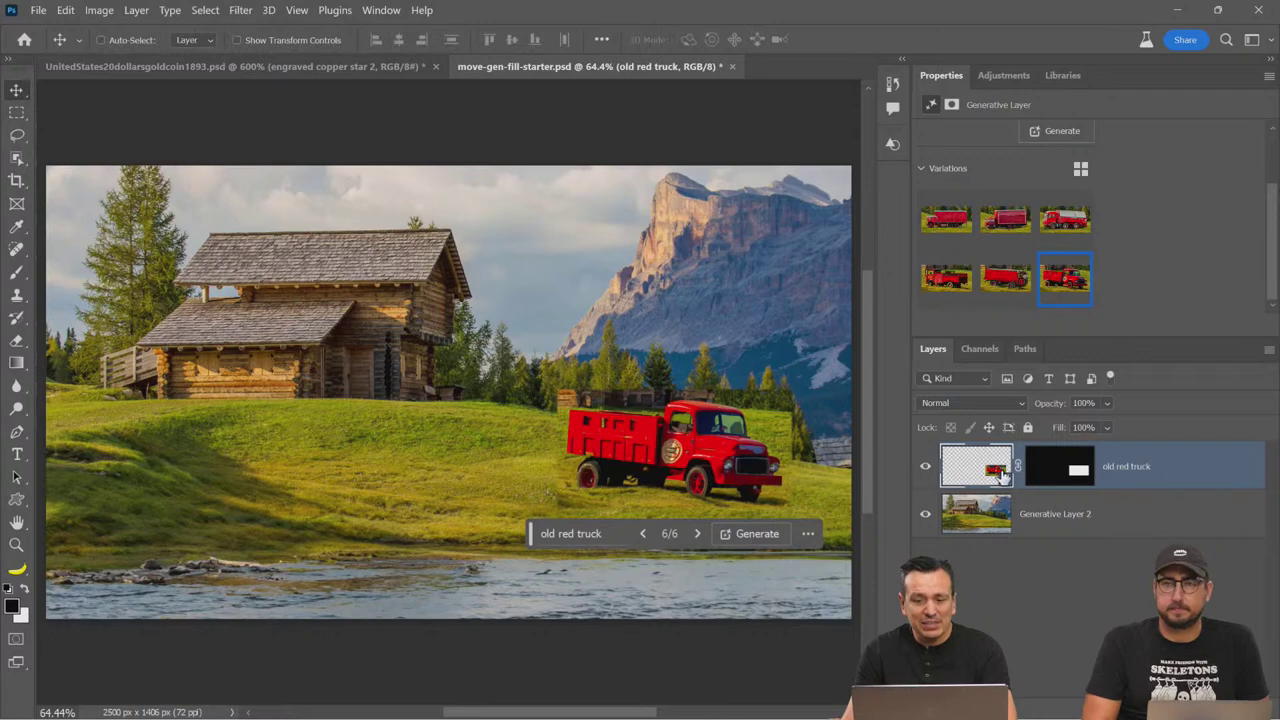
pyautogui.click(210, 11)
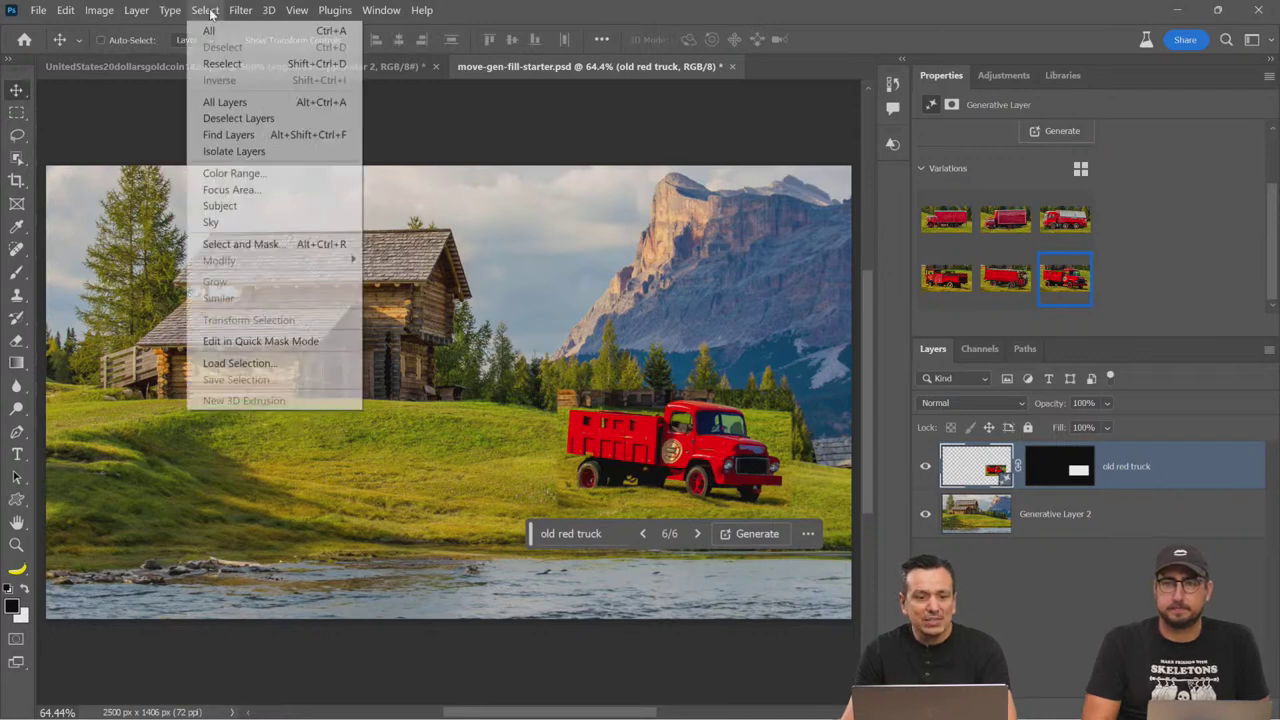
pyautogui.click(251, 205)
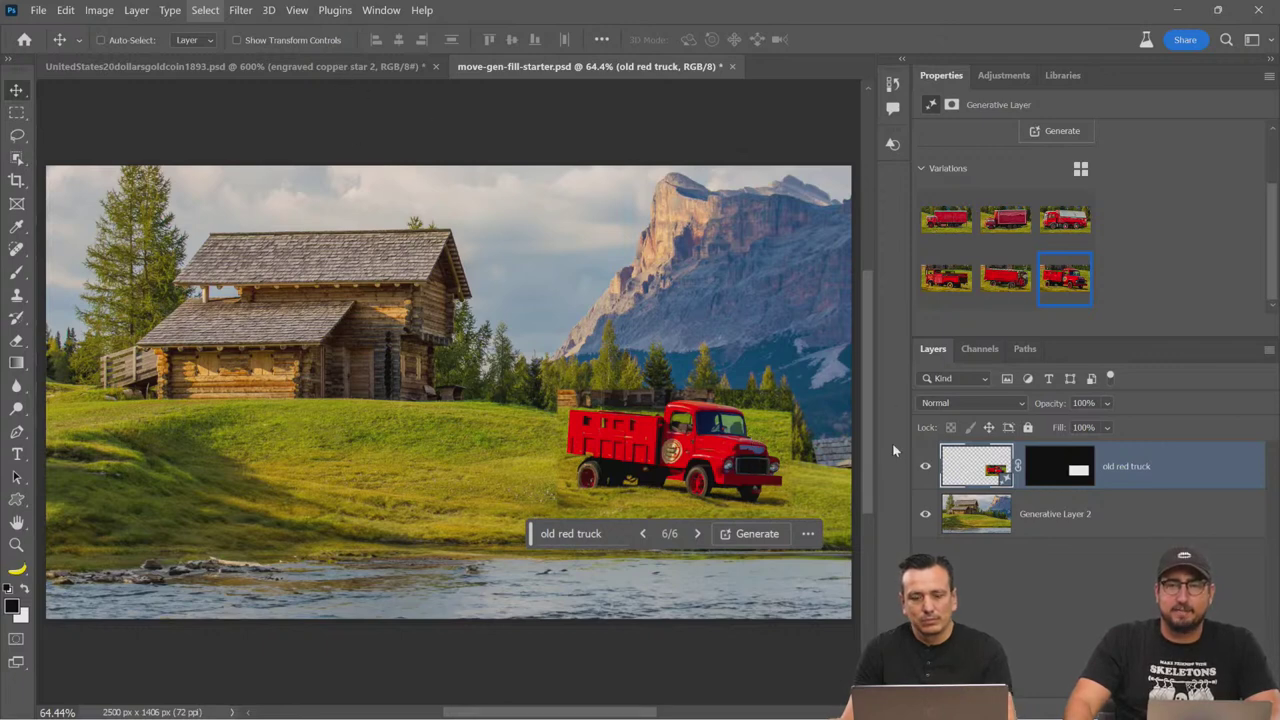
# Step: Try to open Task Manager from the Windows security options and directly
pyautogui.moveTo(845, 712)
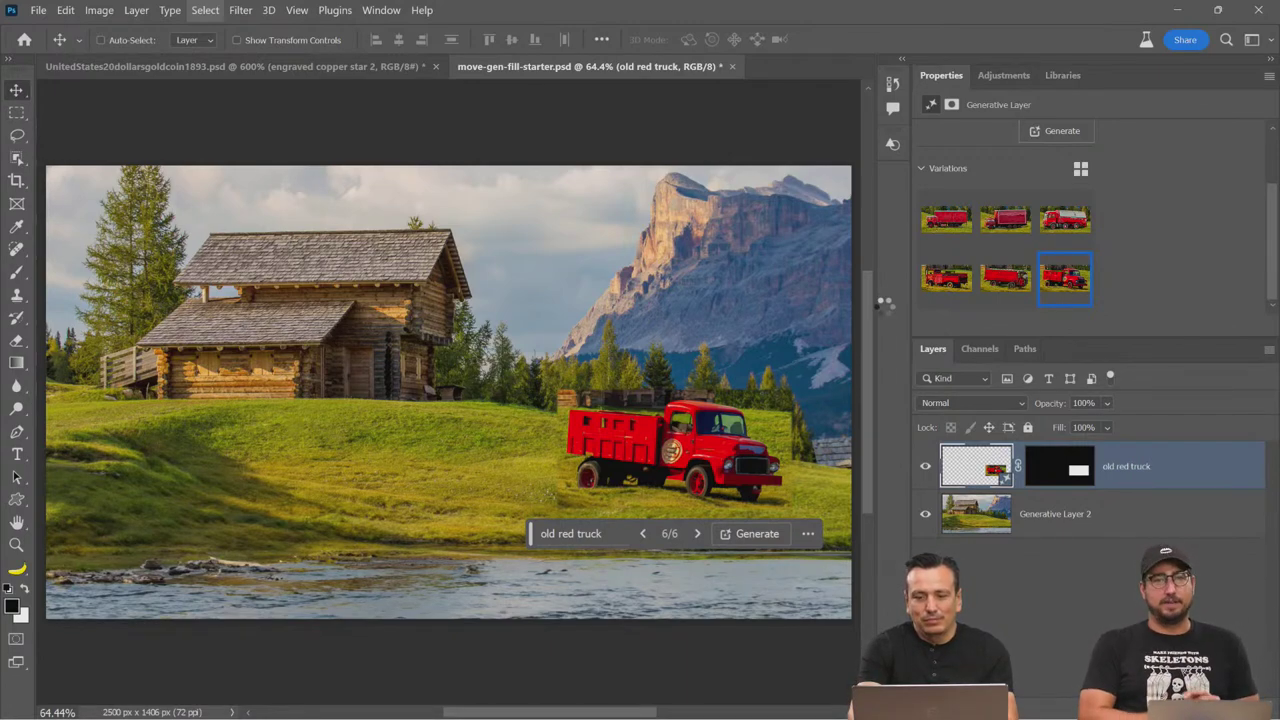
pyautogui.hotkey('ctrl', 'alt', 'Delete')
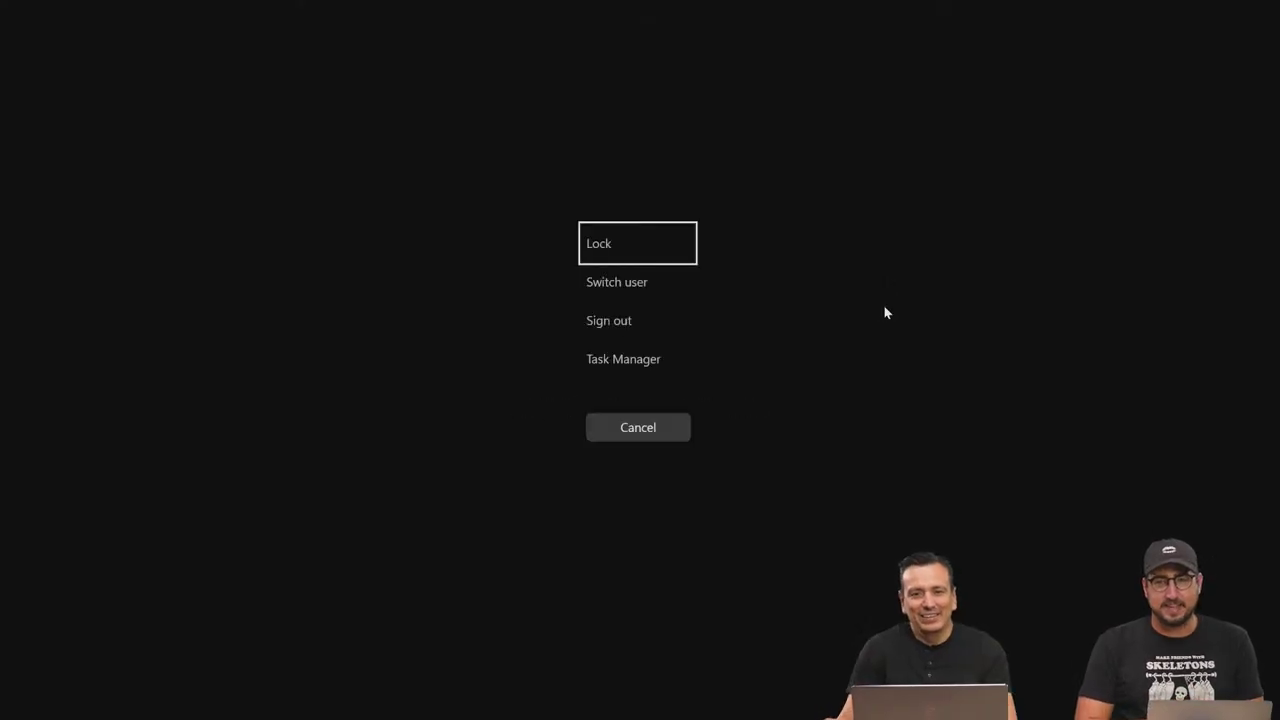
pyautogui.click(612, 360)
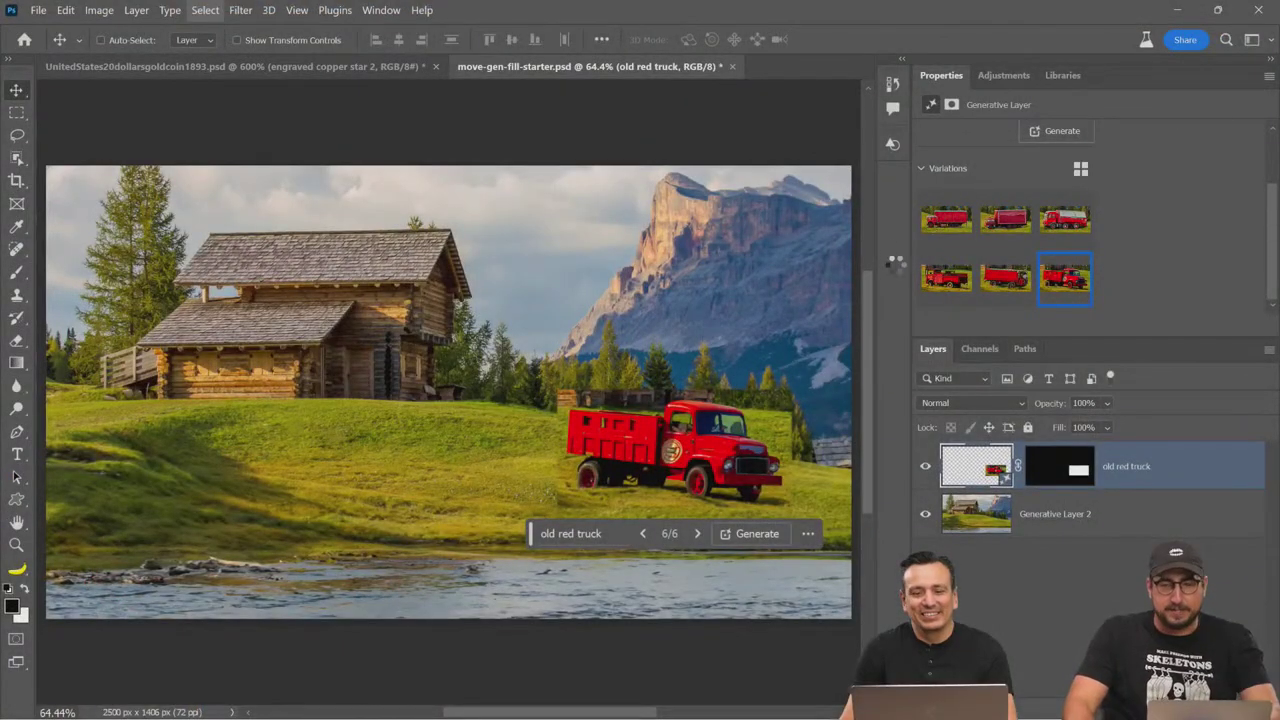
pyautogui.hotkey('ctrl', 'shift', 'Escape')
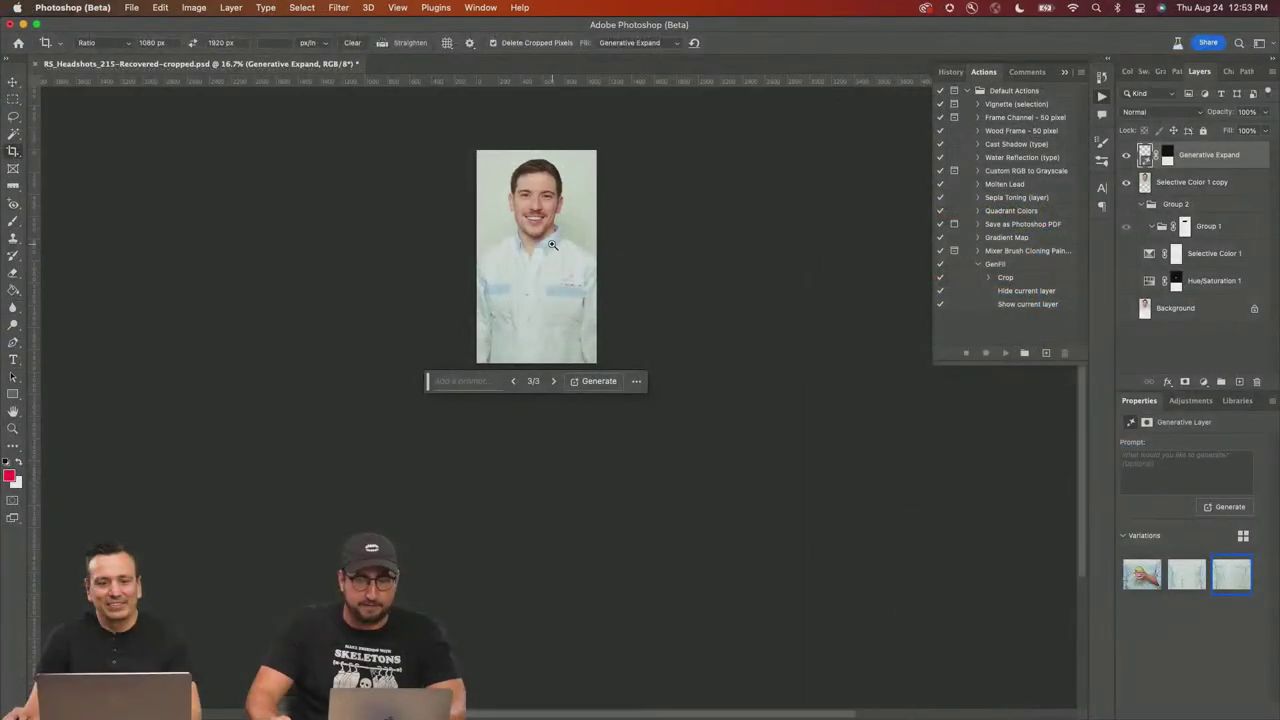
# Step: Lasso the man's whole shirt from the collar and shoulders down to the image's lower edge, and move the contextual task bar off the portrait
pyautogui.click(552, 245)
pyautogui.click(552, 245)
pyautogui.moveTo(552, 245); pyautogui.dragTo(725, 329)
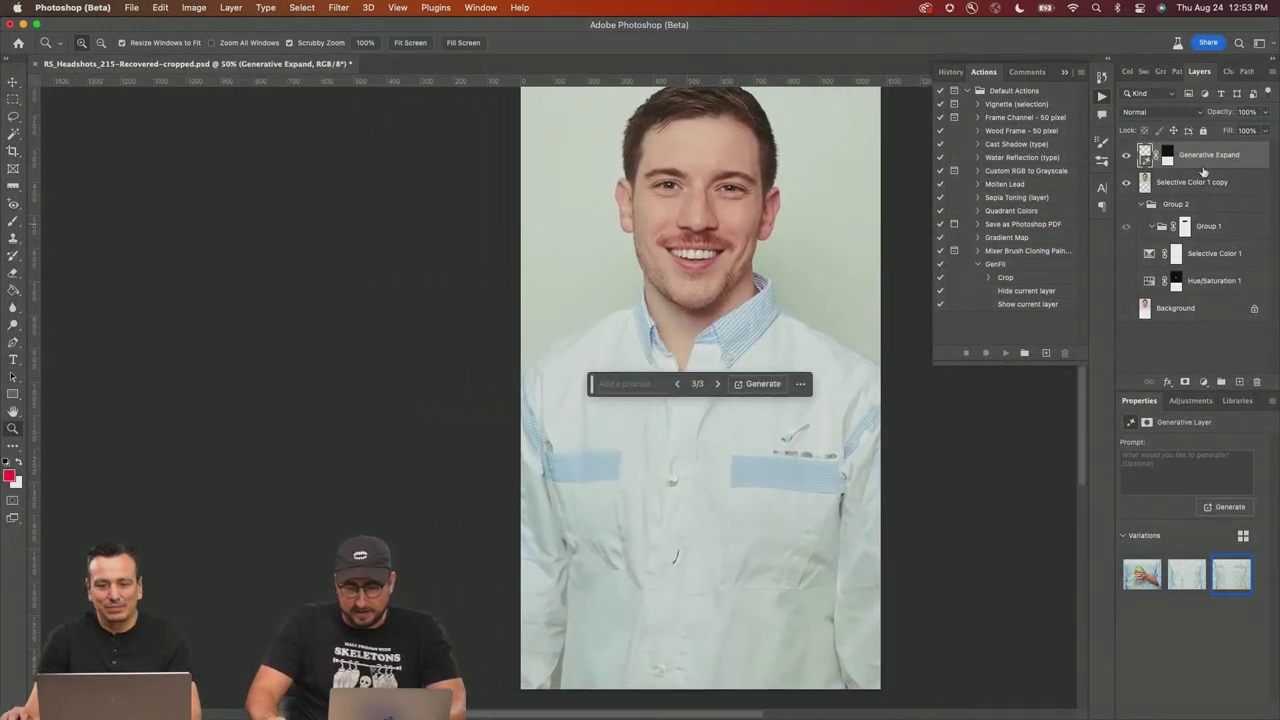
pyautogui.moveTo(675, 287); pyautogui.dragTo(517, 257)
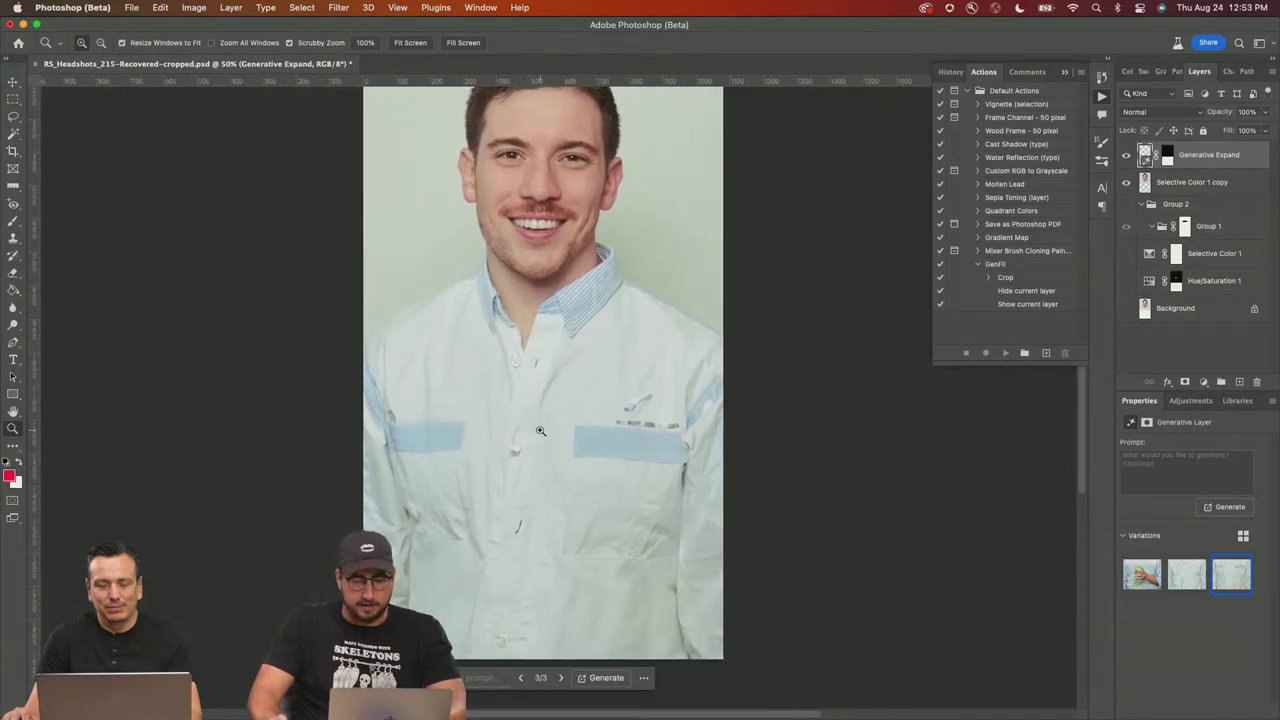
pyautogui.press('l')
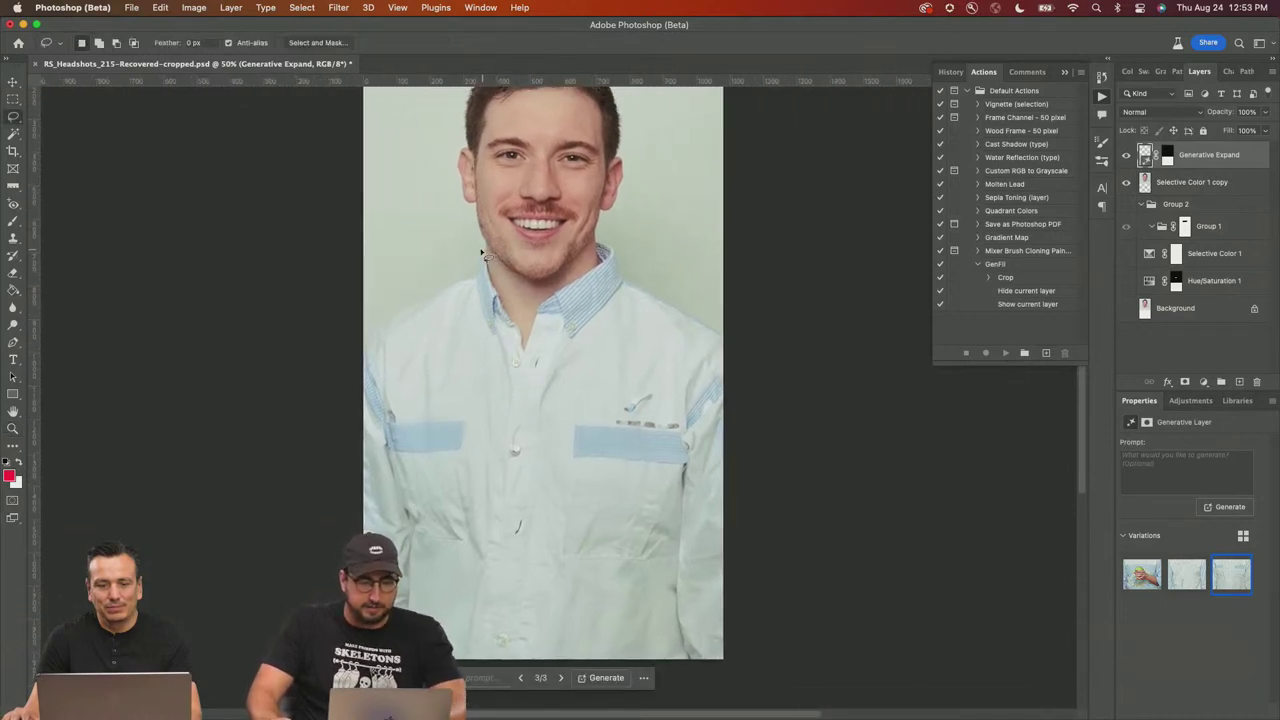
pyautogui.moveTo(481, 252)
pyautogui.mouseDown()
pyautogui.moveTo(503, 291)
pyautogui.moveTo(555, 288)
pyautogui.moveTo(611, 252)
pyautogui.moveTo(591, 240)
pyautogui.moveTo(633, 244)
pyautogui.moveTo(759, 320)
pyautogui.moveTo(796, 515)
pyautogui.moveTo(690, 709)
pyautogui.moveTo(246, 660)
pyautogui.moveTo(264, 412)
pyautogui.moveTo(318, 318)
pyautogui.moveTo(349, 301)
pyautogui.mouseUp()
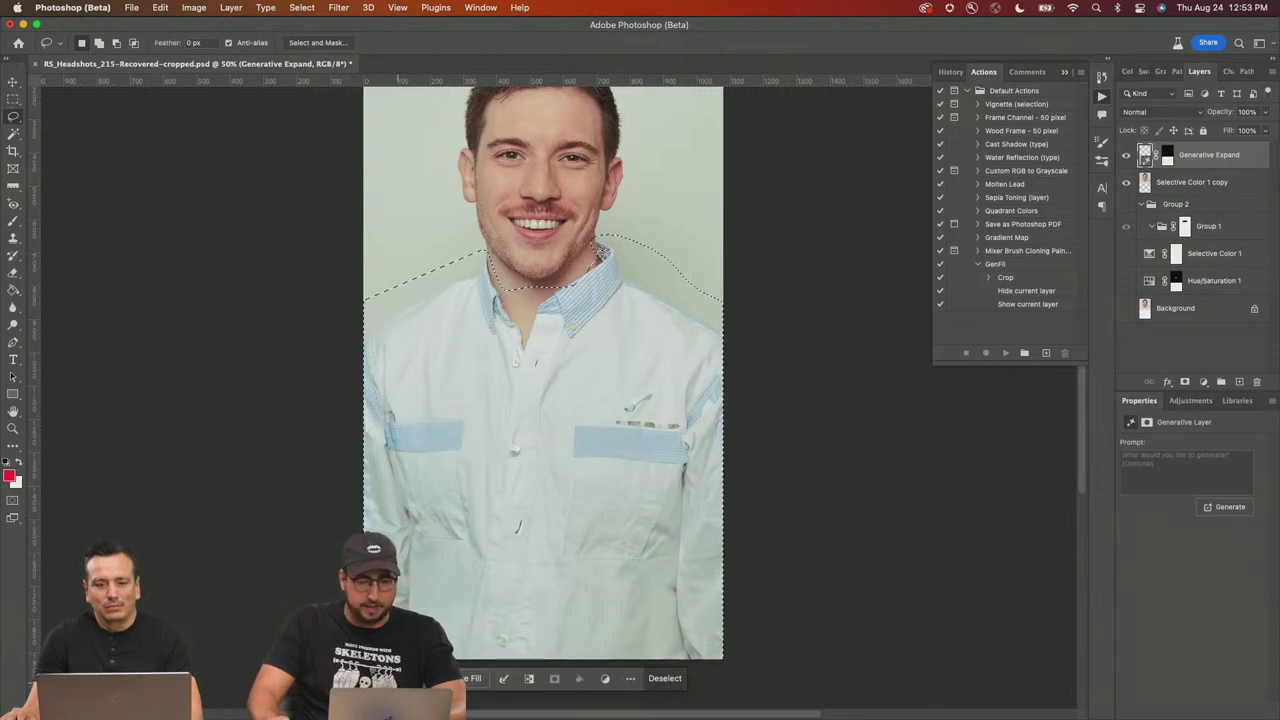
pyautogui.moveTo(410, 678); pyautogui.dragTo(86, 130)
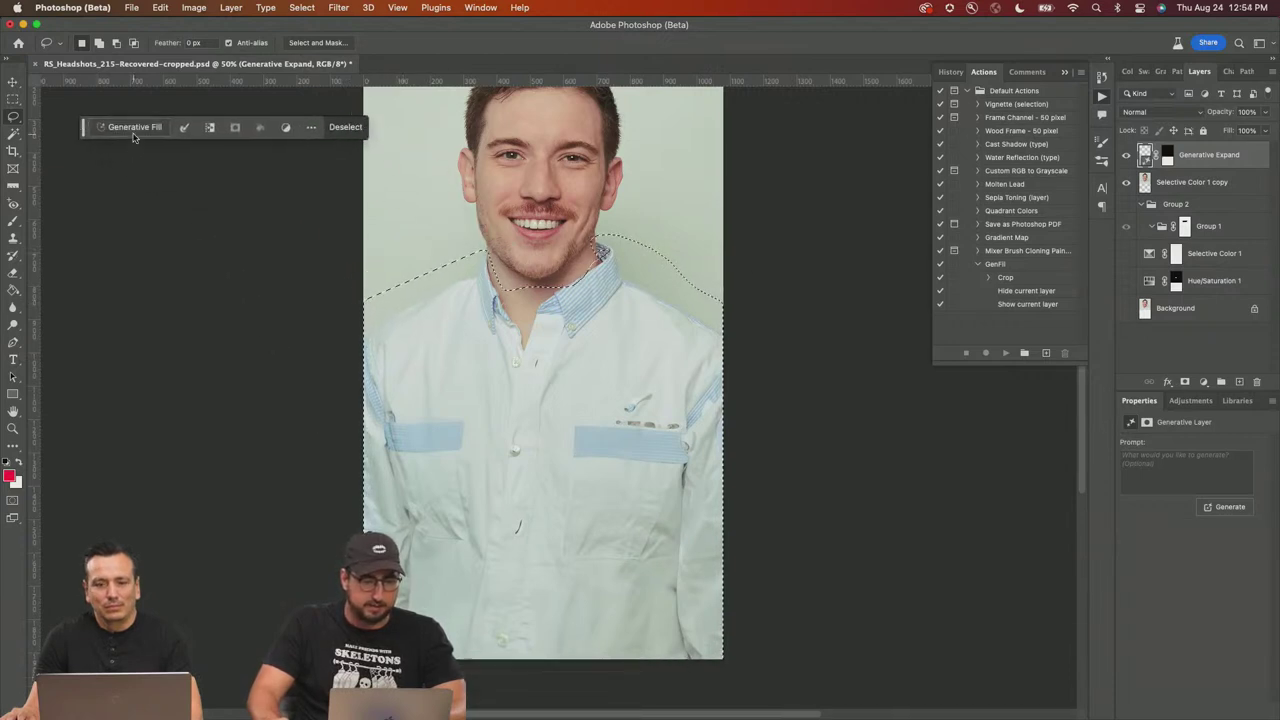
# Step: Generate a "tuxedo jacket" over the selected shirt area and compare its variations, ending on the first one
pyautogui.click(134, 132)
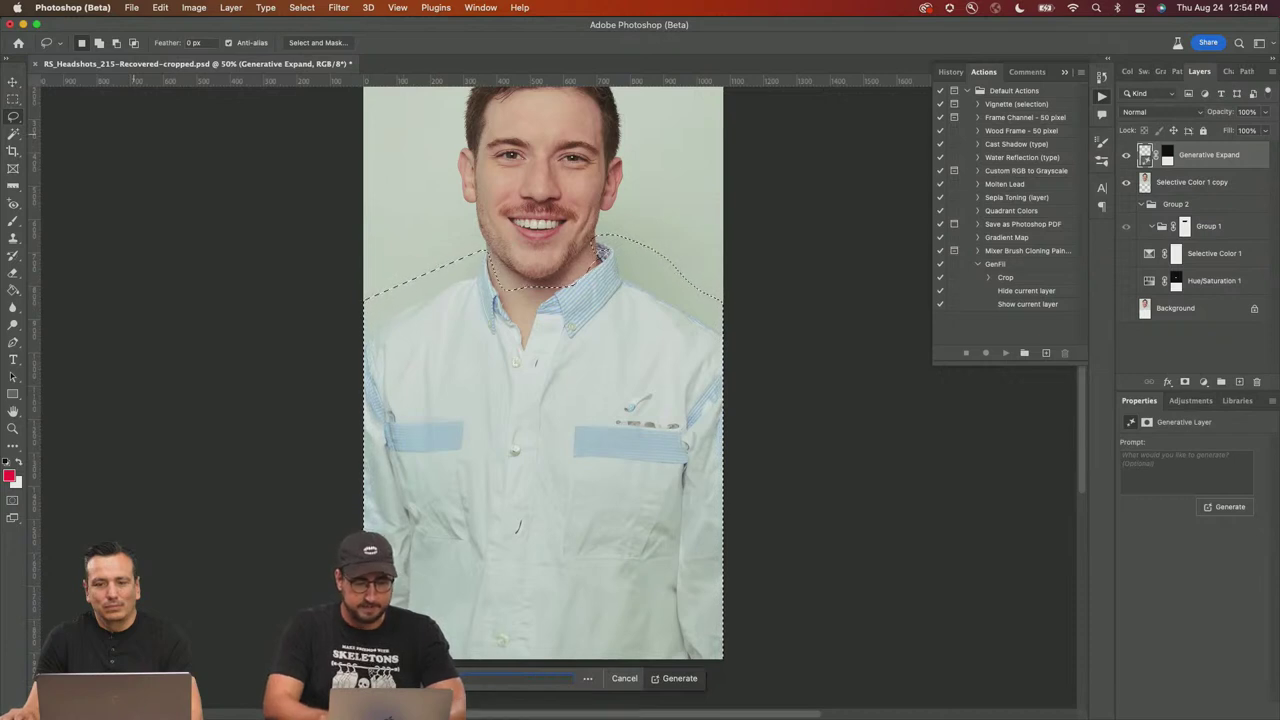
pyautogui.press('Return')
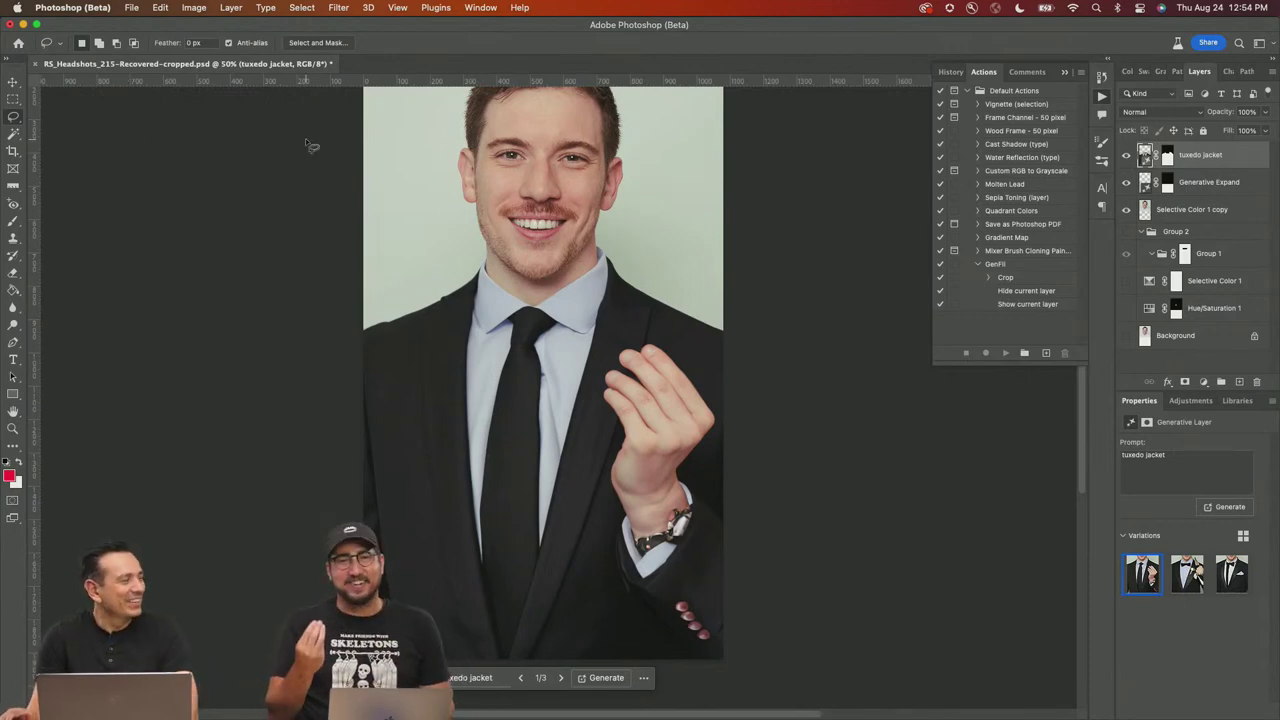
pyautogui.click(1190, 575)
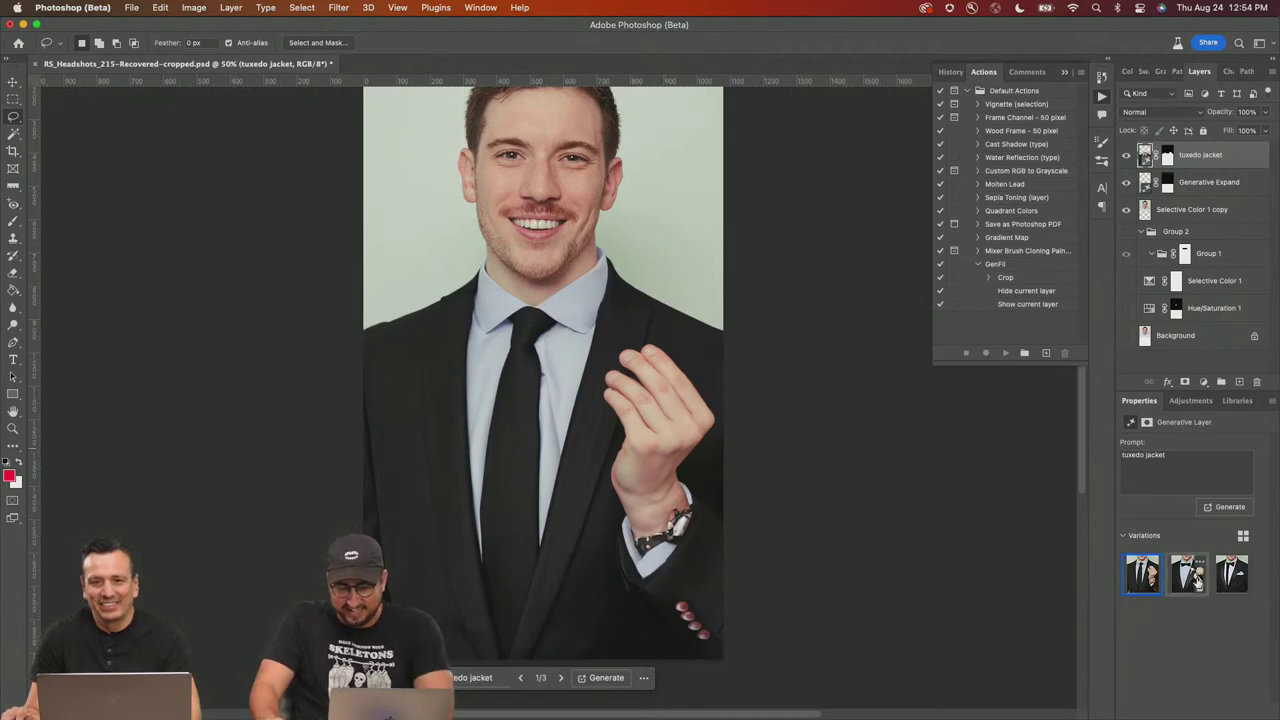
pyautogui.click(1240, 582)
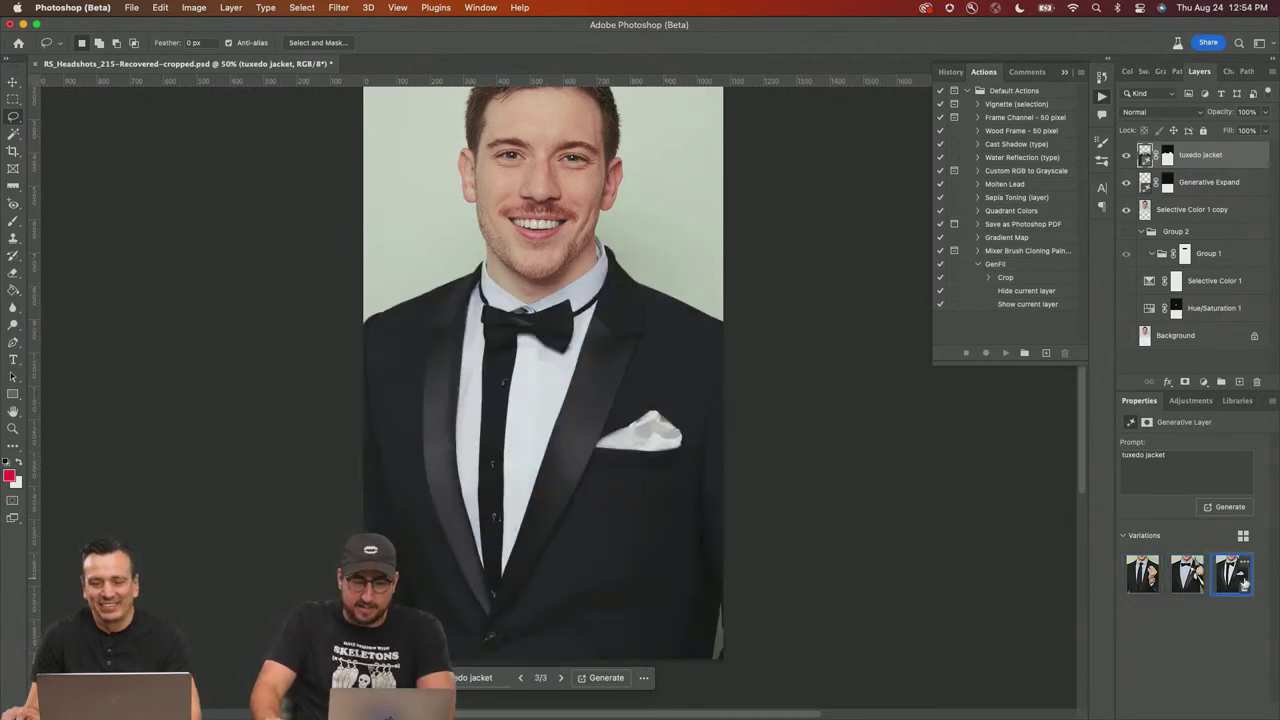
pyautogui.click(1143, 575)
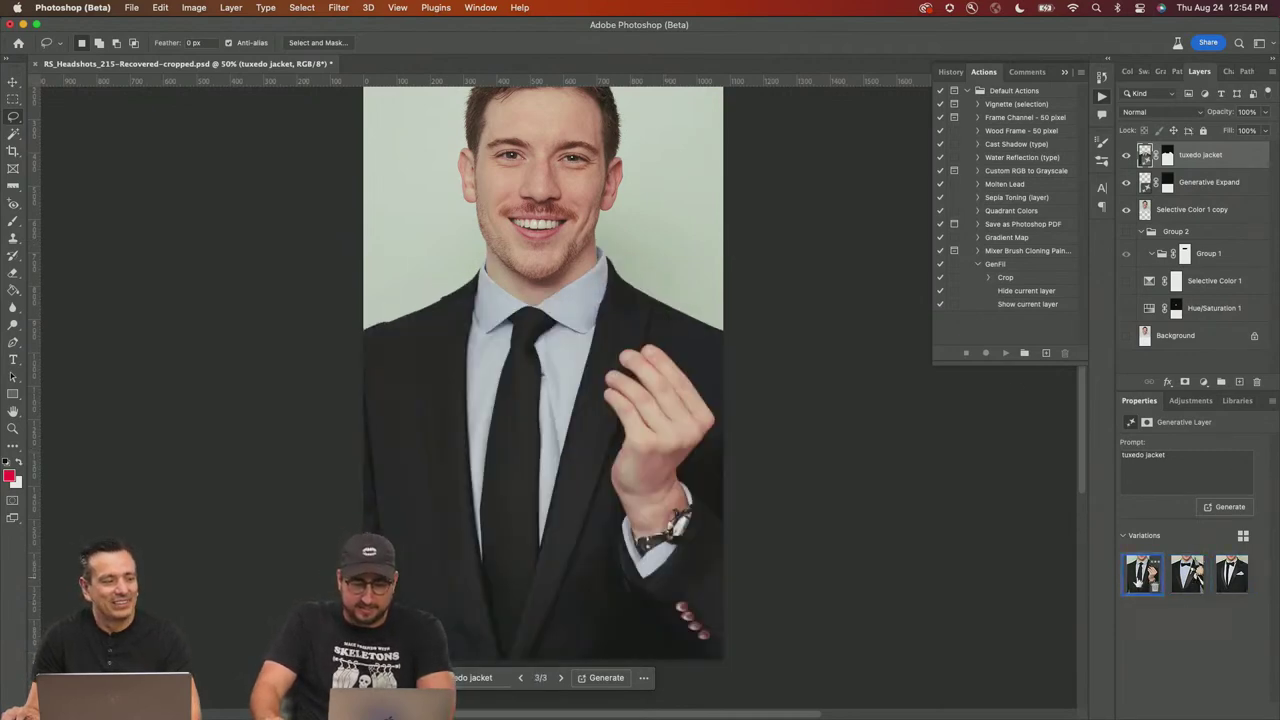
# Step: Switch to Creative Cloud, view the Beta apps category for Photoshop (Beta), and return to Adobe Photoshop (Beta)
pyautogui.moveTo(1090, 715)
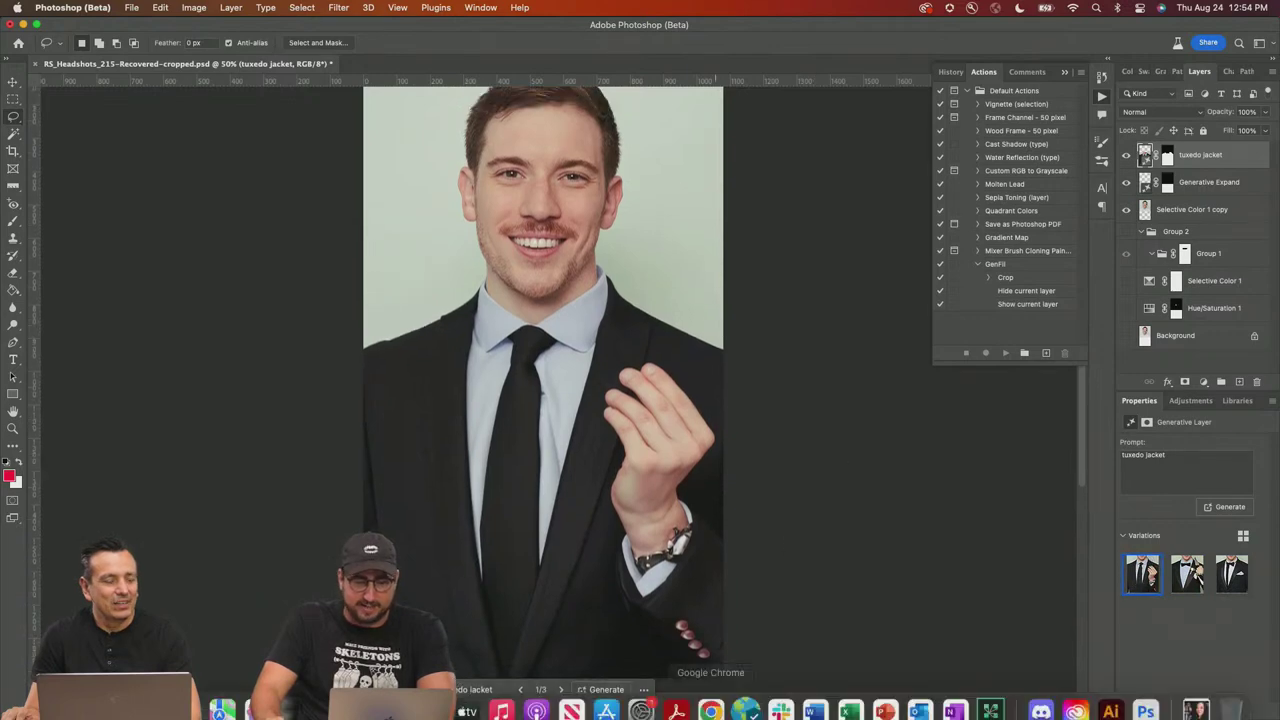
pyautogui.click(1085, 697)
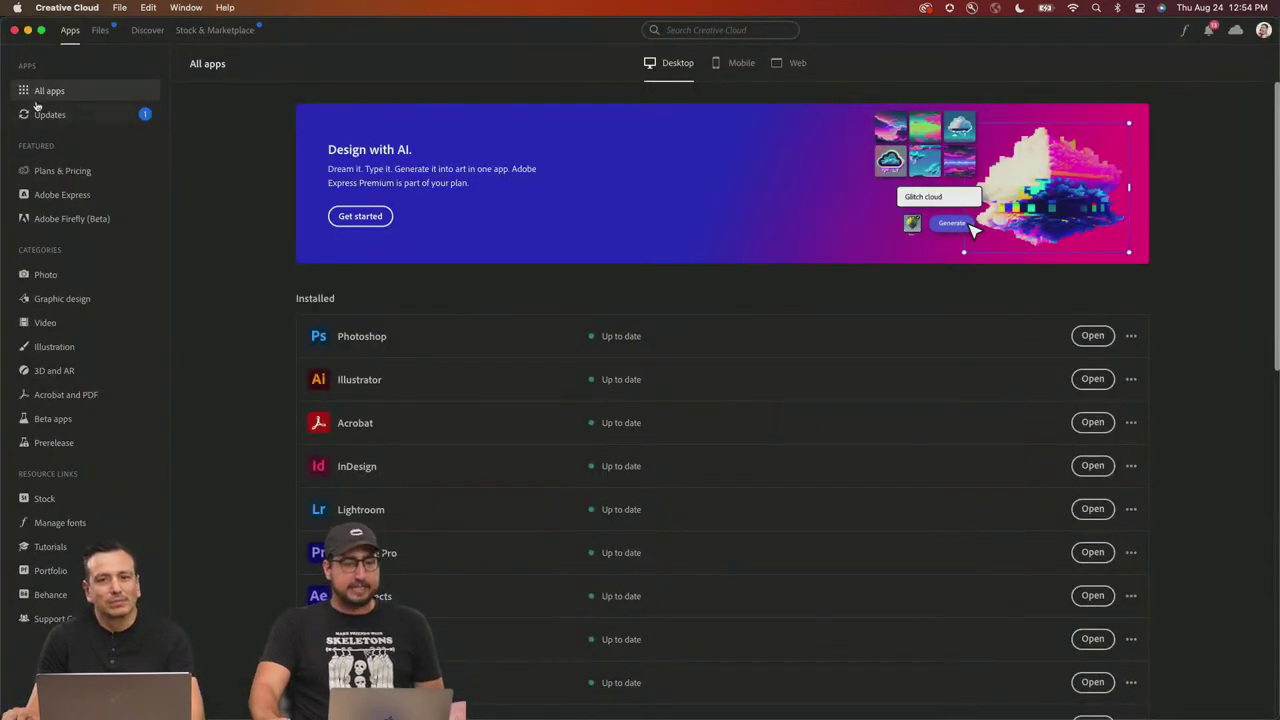
pyautogui.click(55, 419)
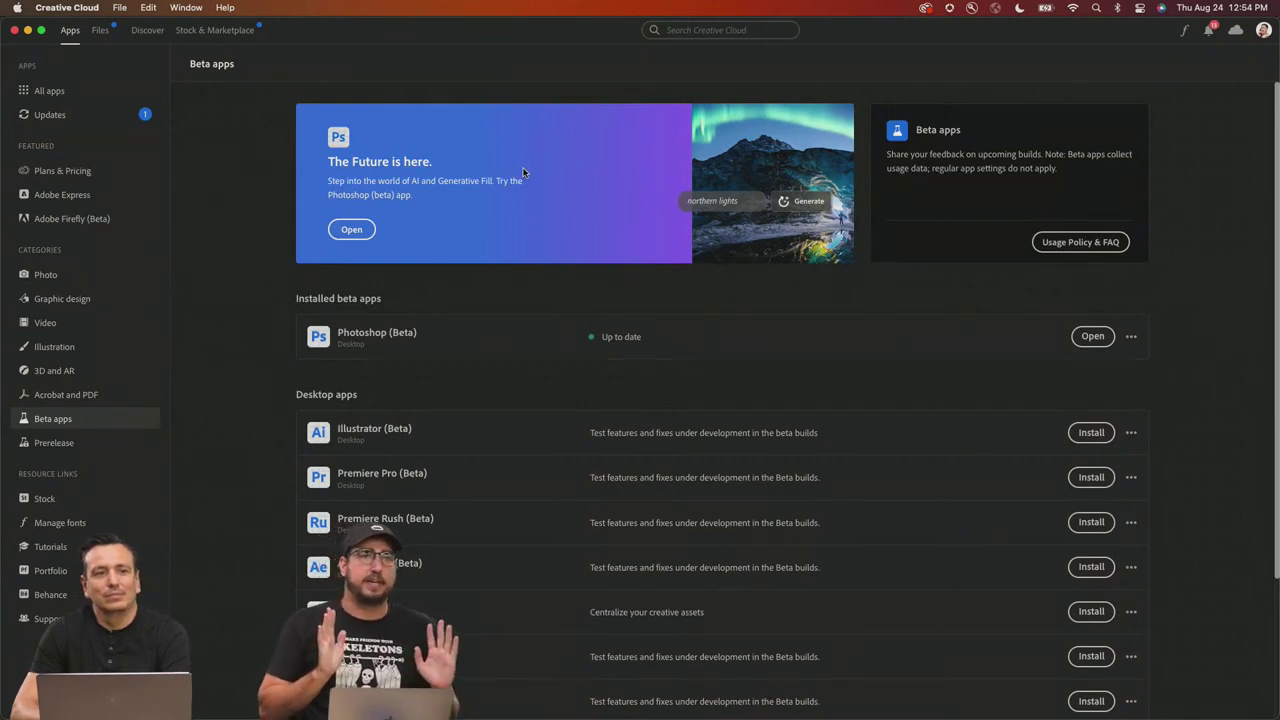
pyautogui.moveTo(800, 715)
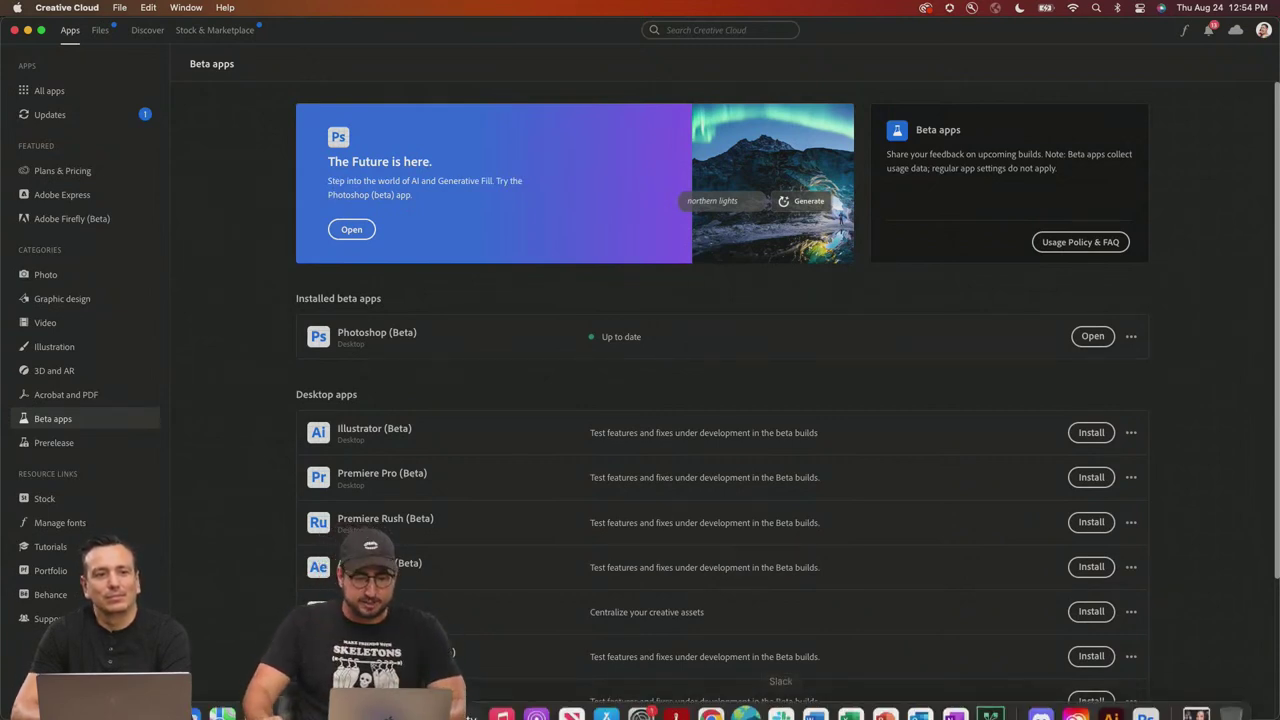
pyautogui.click(1160, 700)
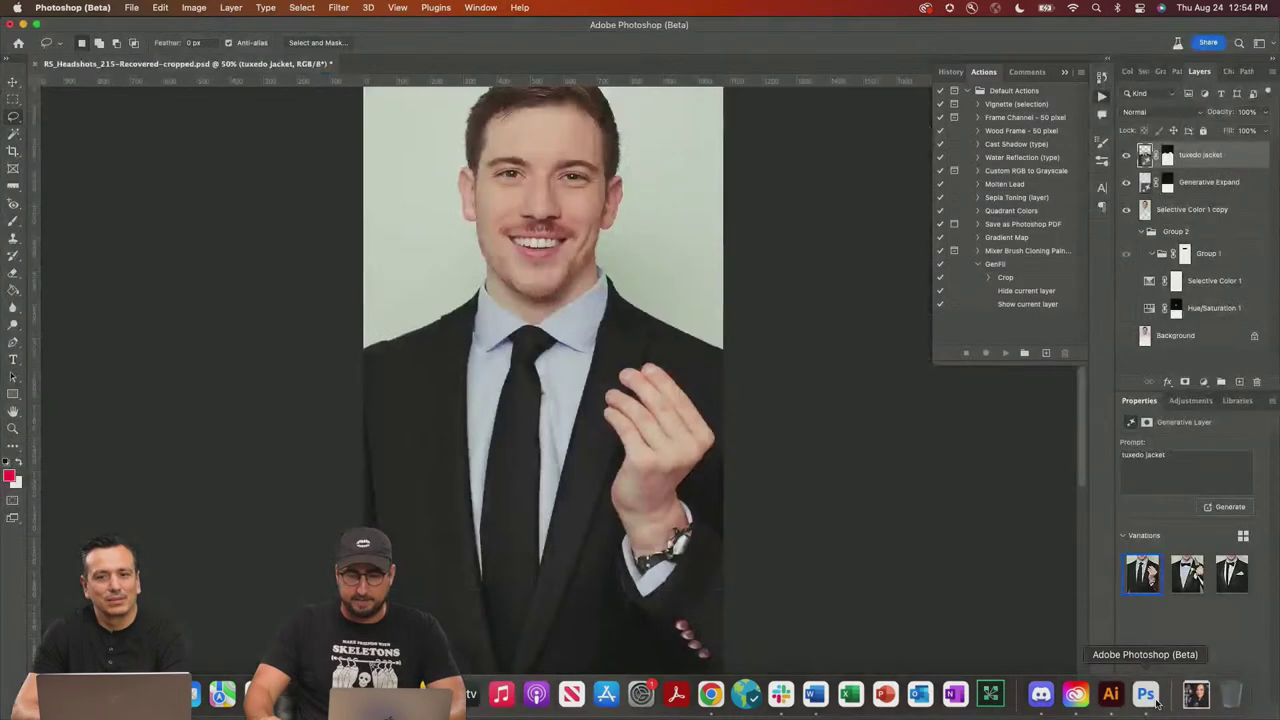
# Step: Regenerate the clothing layer with the prompt "superhero uniform" and compare the new variations, choosing the second one
pyautogui.tripleClick(1144, 457)
pyautogui.write('superhero uniform')
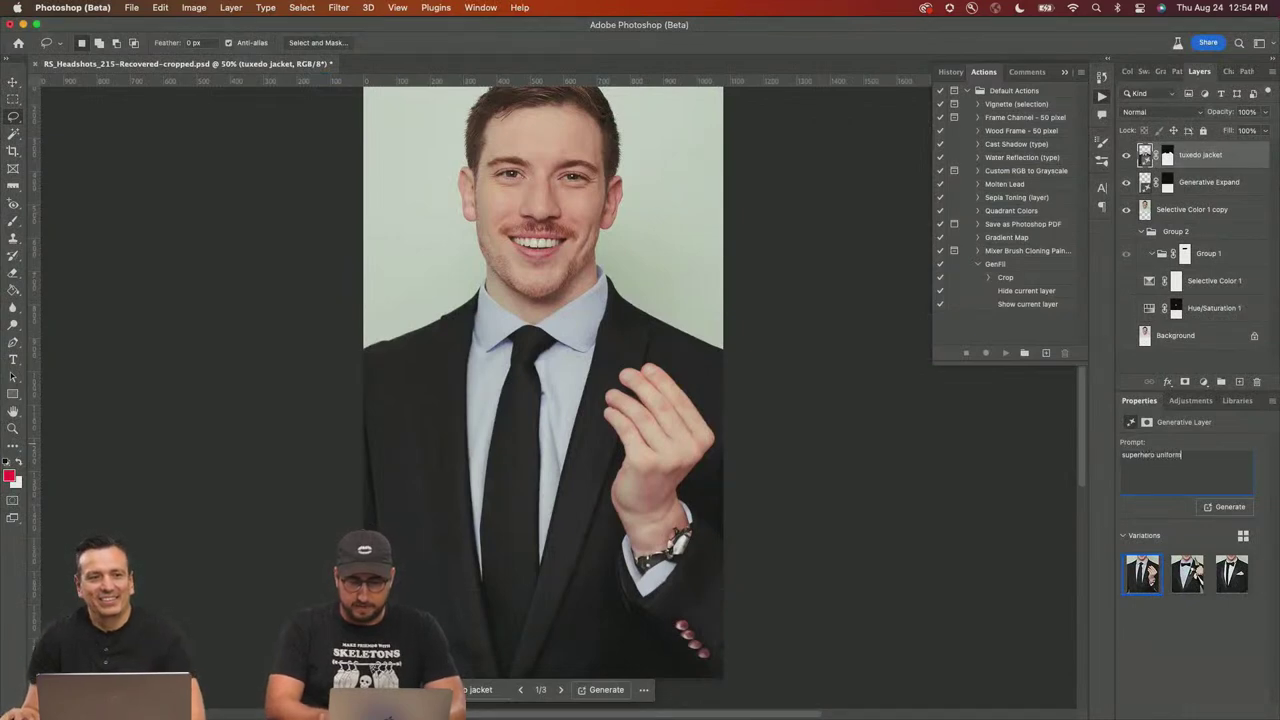
pyautogui.press('Return')
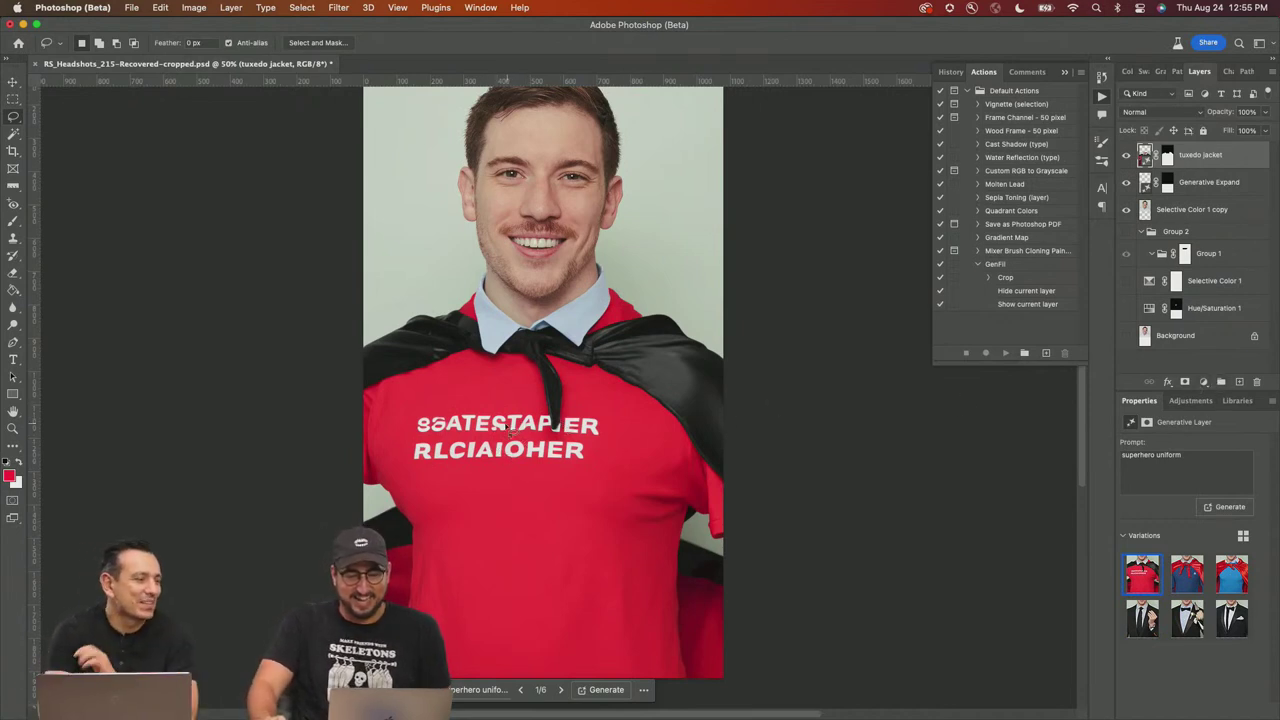
pyautogui.click(1175, 583)
pyautogui.click(1226, 581)
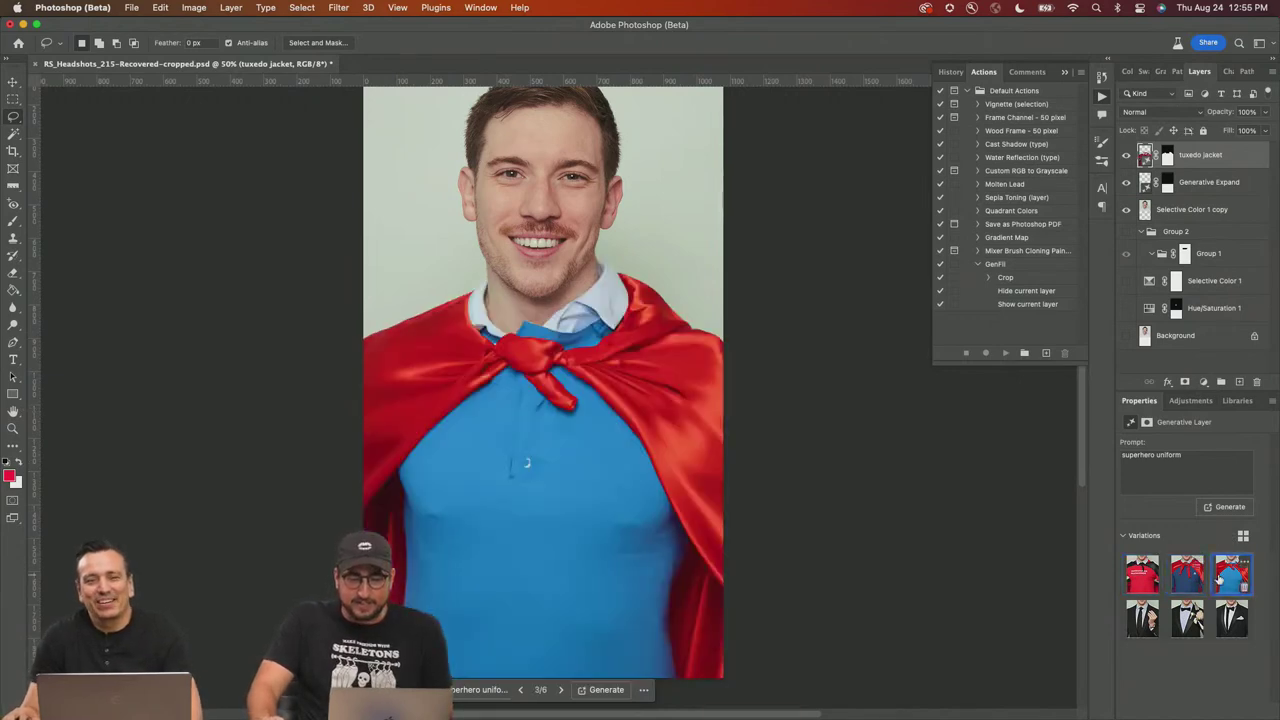
pyautogui.click(1186, 580)
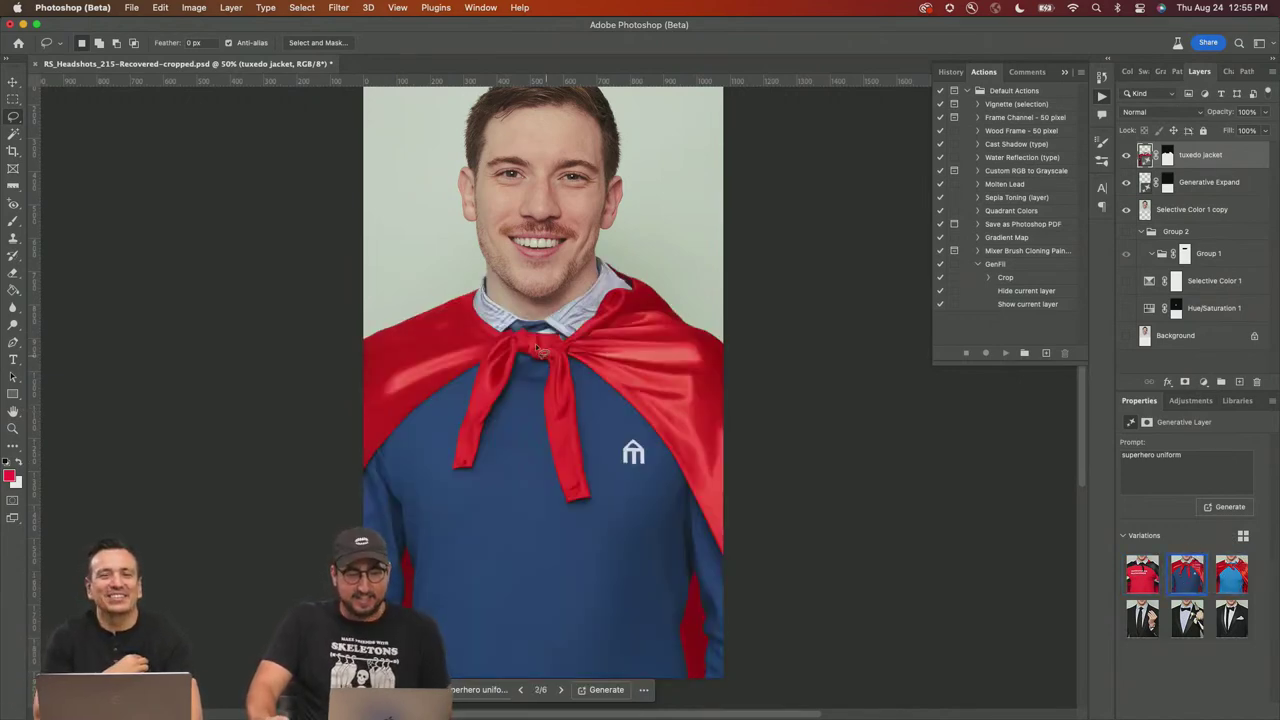